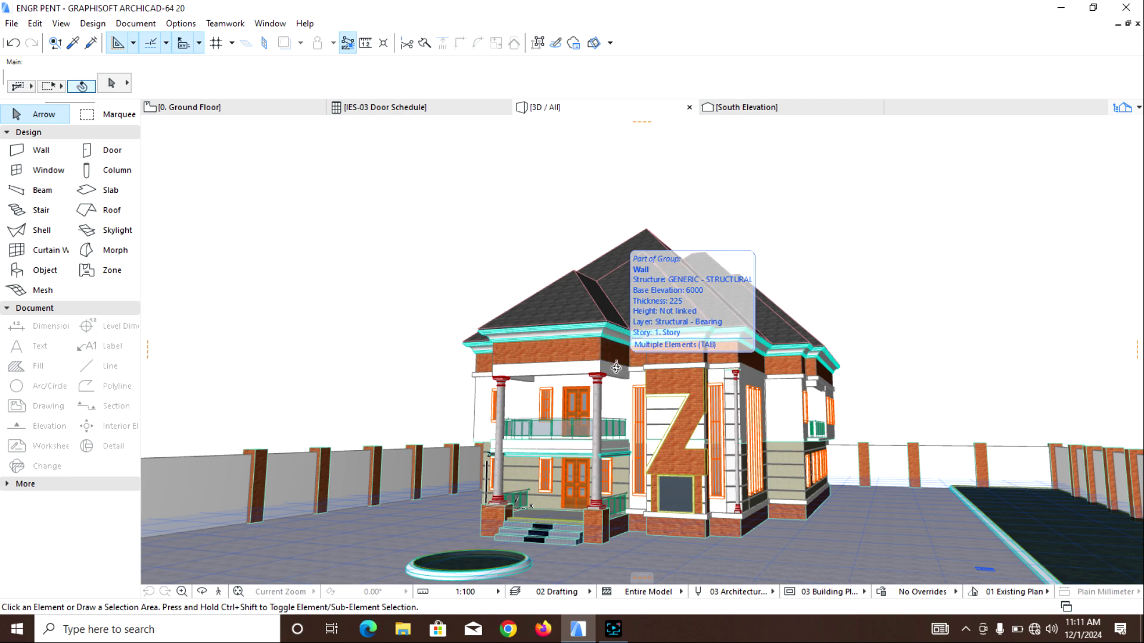
Examine the house's front facade, roof and compound from several angles in the 3D view
{"action": "middle_click_drag", "start_coordinate": [699, 319], "coordinate": [665, 355], "text": "shift"}
{"action": "scroll", "coordinate": [551, 358], "scroll_direction": "up", "scroll_amount": 2}
{"action": "scroll", "coordinate": [649, 360], "scroll_direction": "down", "scroll_amount": 4}
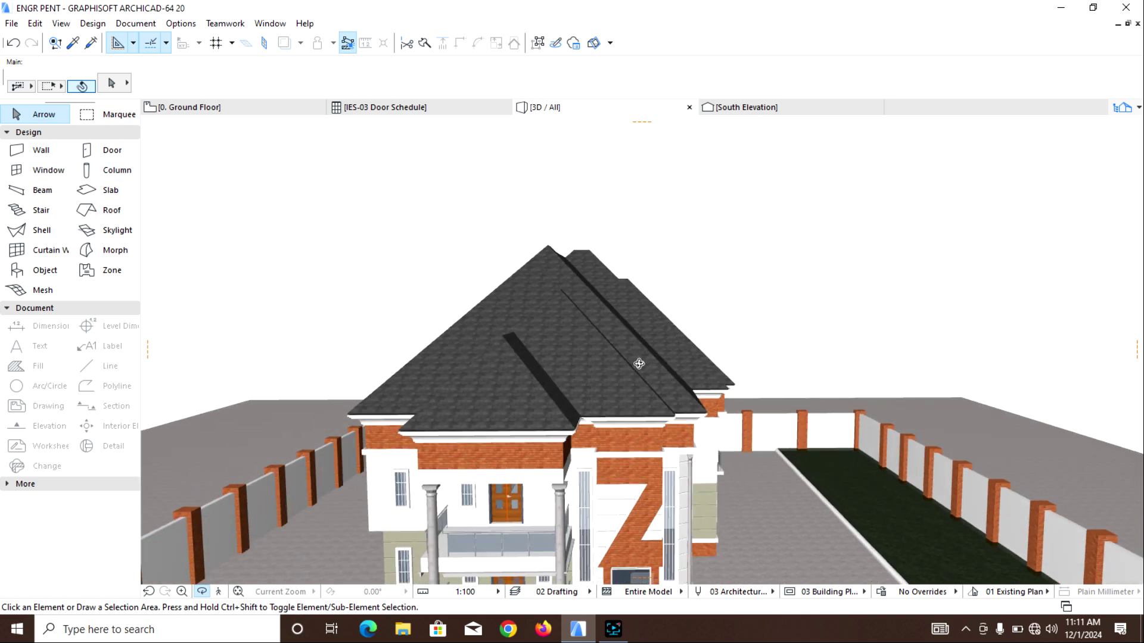
{"action": "middle_click_drag", "start_coordinate": [553, 458], "coordinate": [789, 435], "text": "shift"}
{"action": "scroll", "coordinate": [539, 487], "scroll_direction": "up", "scroll_amount": 2}
{"action": "middle_click_drag", "start_coordinate": [539, 487], "coordinate": [470, 467], "text": "shift"}
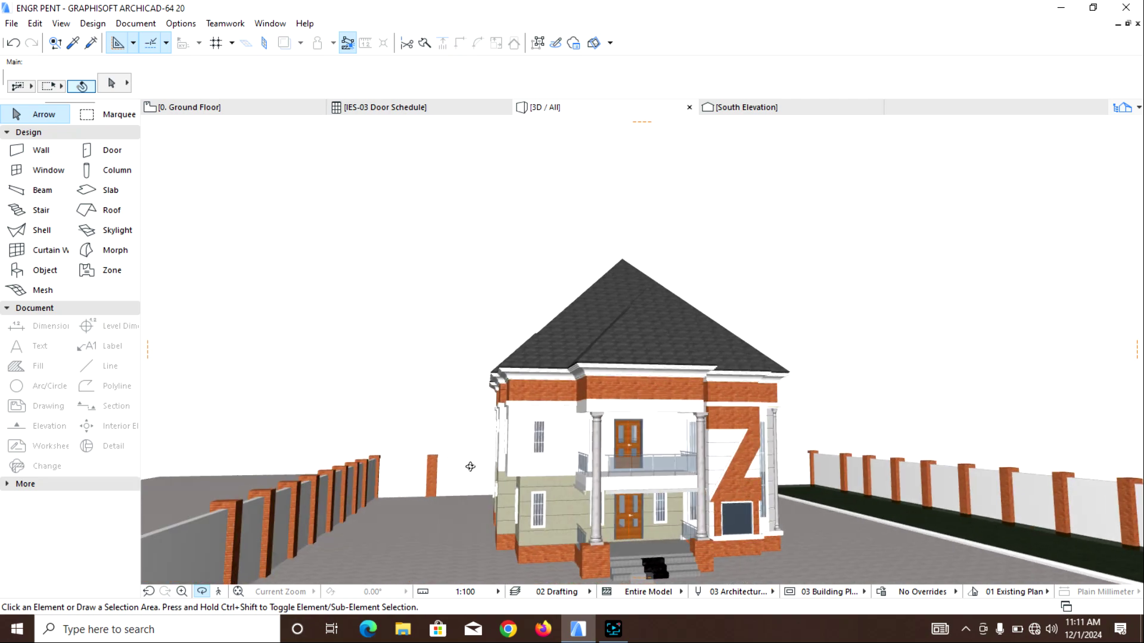
{"action": "scroll", "coordinate": [544, 453], "scroll_direction": "down", "scroll_amount": 2}
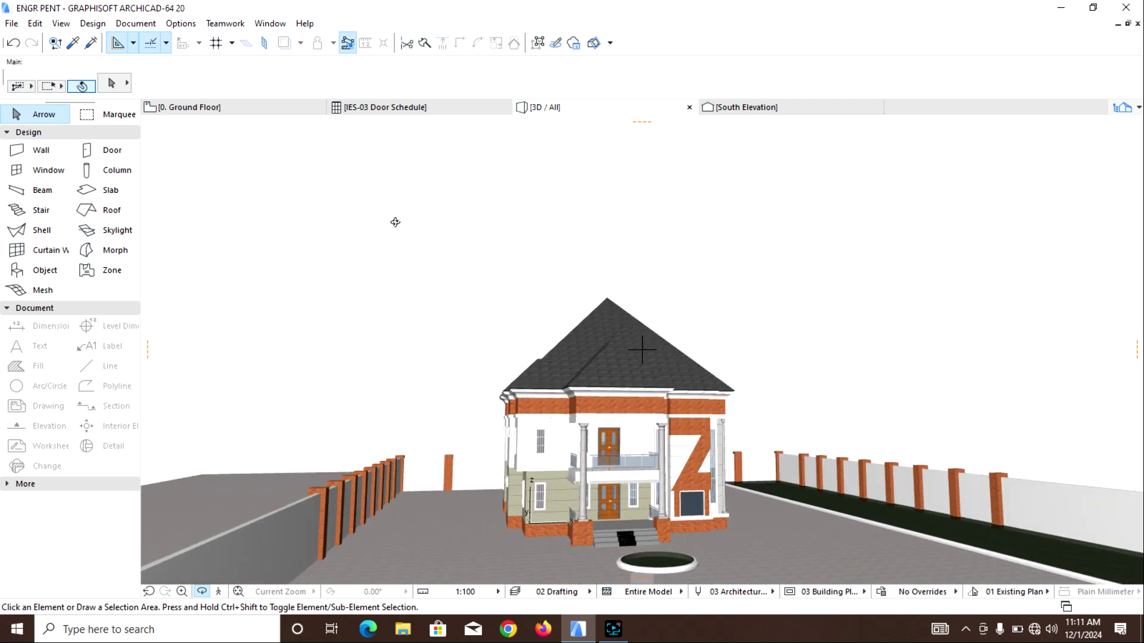
Open the 2. Story plan and examine the roof plan and its title block sheet
{"action": "left_click", "coordinate": [192, 112]}
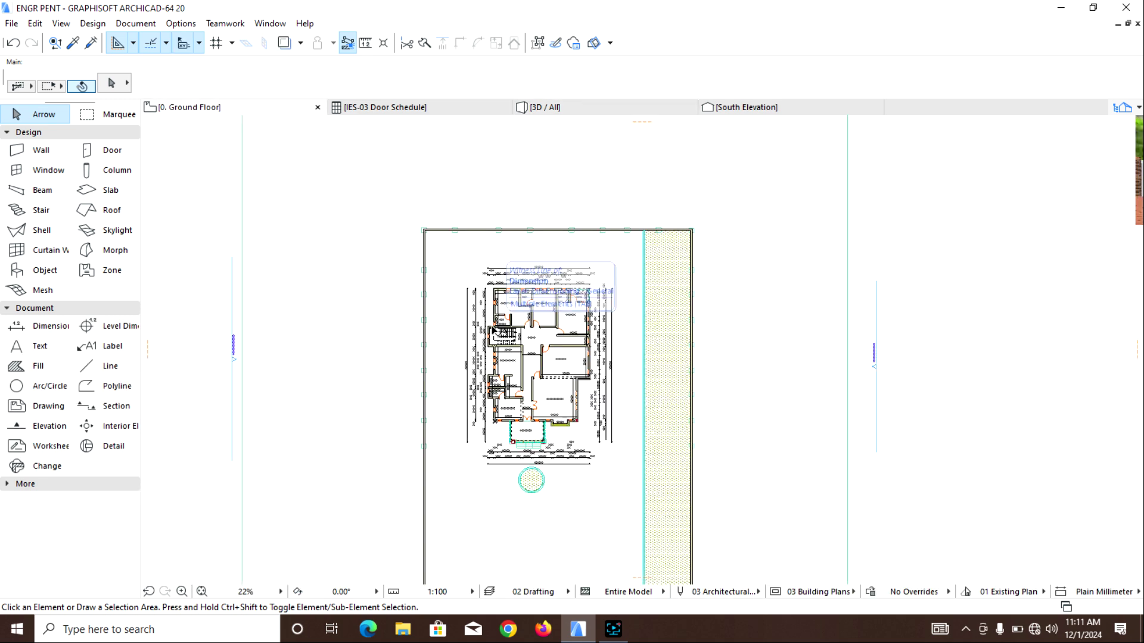
{"action": "left_click", "coordinate": [1125, 110]}
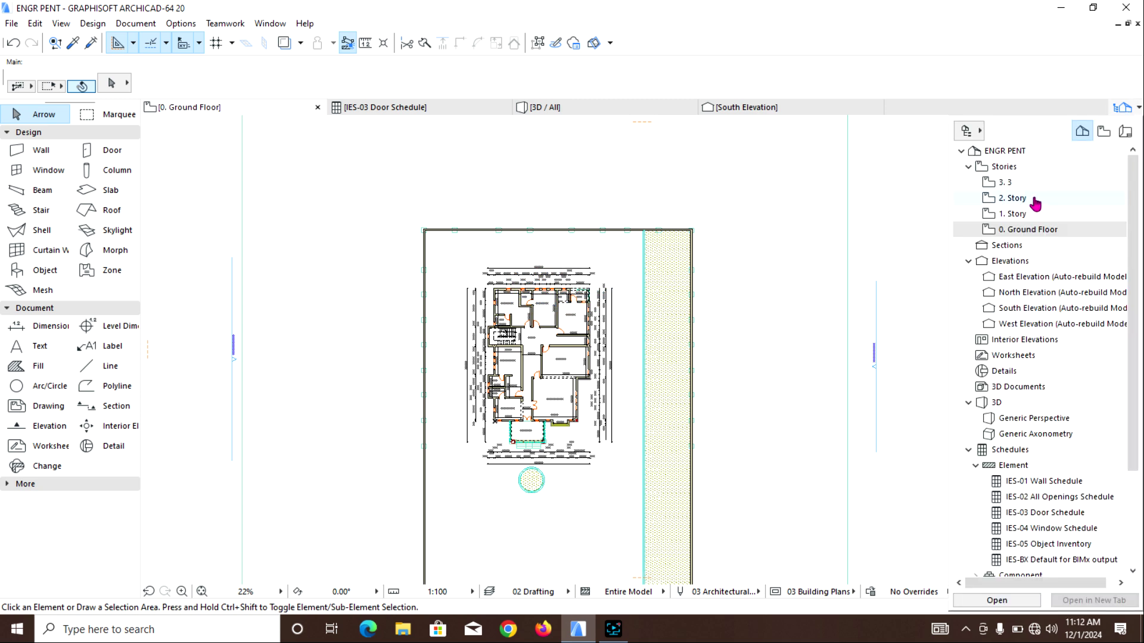
{"action": "double_click", "coordinate": [1017, 200]}
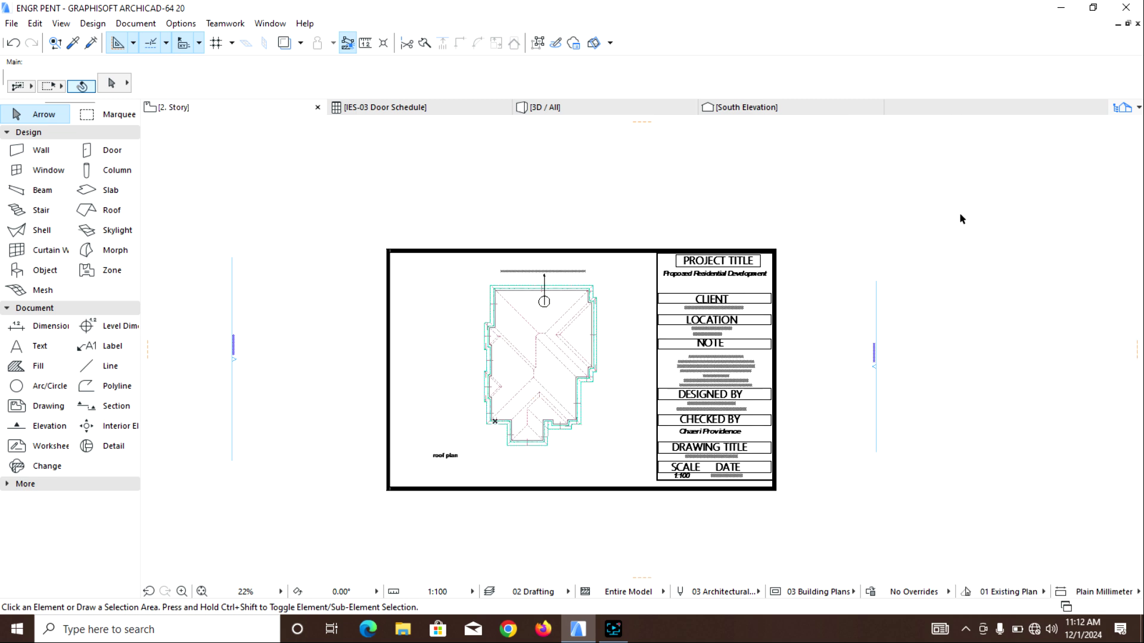
{"action": "scroll", "coordinate": [535, 393], "scroll_direction": "up", "scroll_amount": 1}
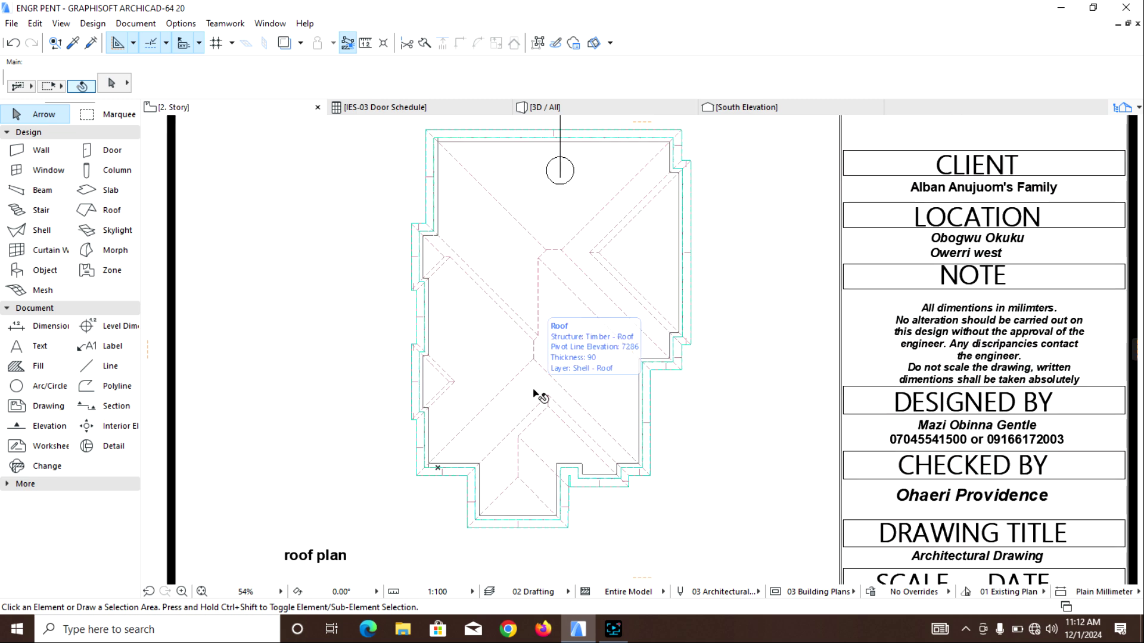
{"action": "scroll", "coordinate": [535, 393], "scroll_direction": "down", "scroll_amount": 4}
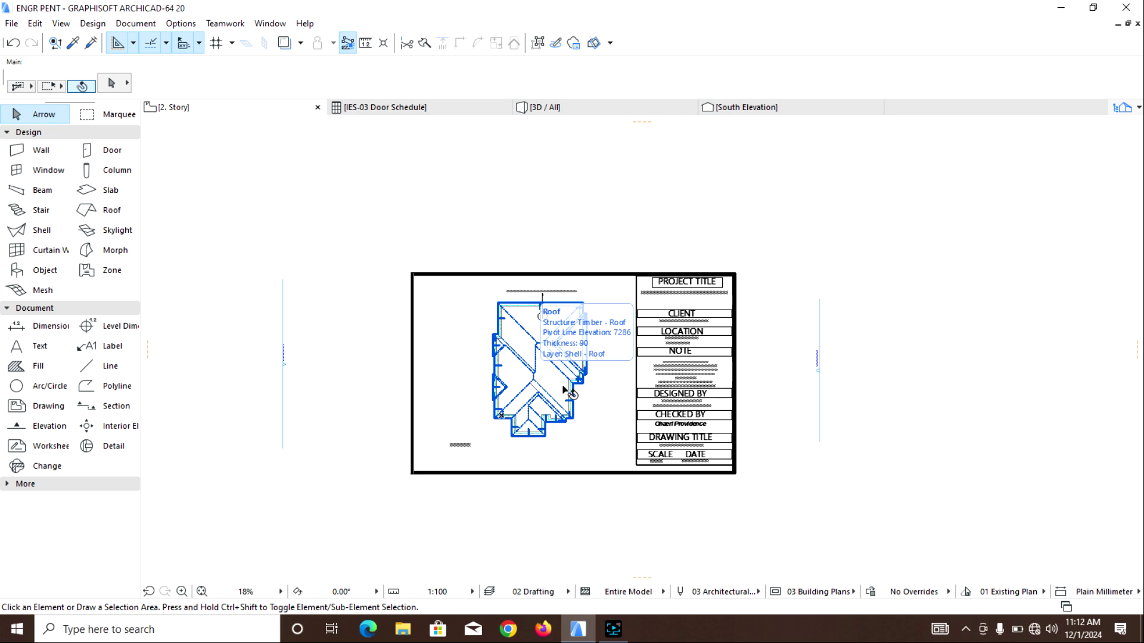
{"action": "scroll", "coordinate": [488, 402], "scroll_direction": "up", "scroll_amount": 2}
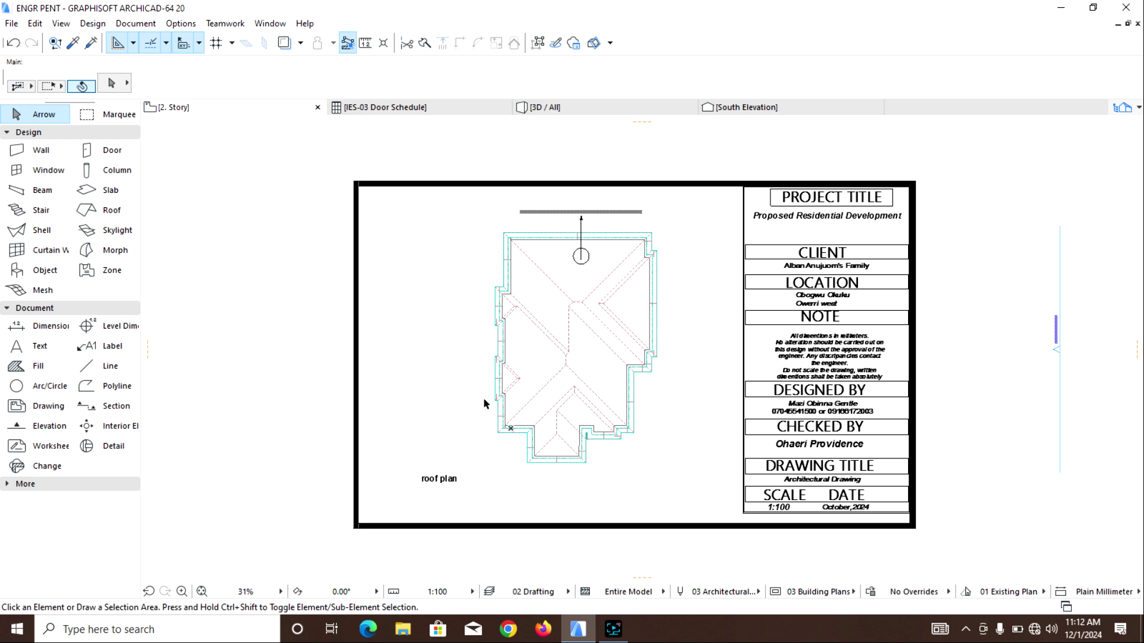
{"action": "scroll", "coordinate": [484, 400], "scroll_direction": "down", "scroll_amount": 2}
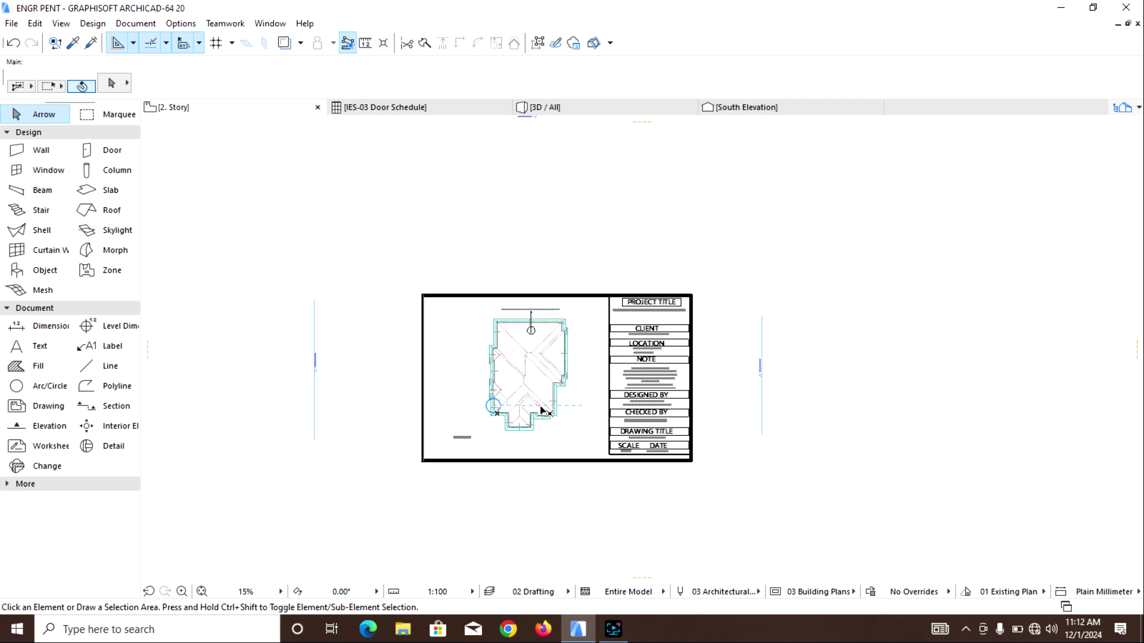
{"action": "scroll", "coordinate": [520, 408], "scroll_direction": "up", "scroll_amount": 2}
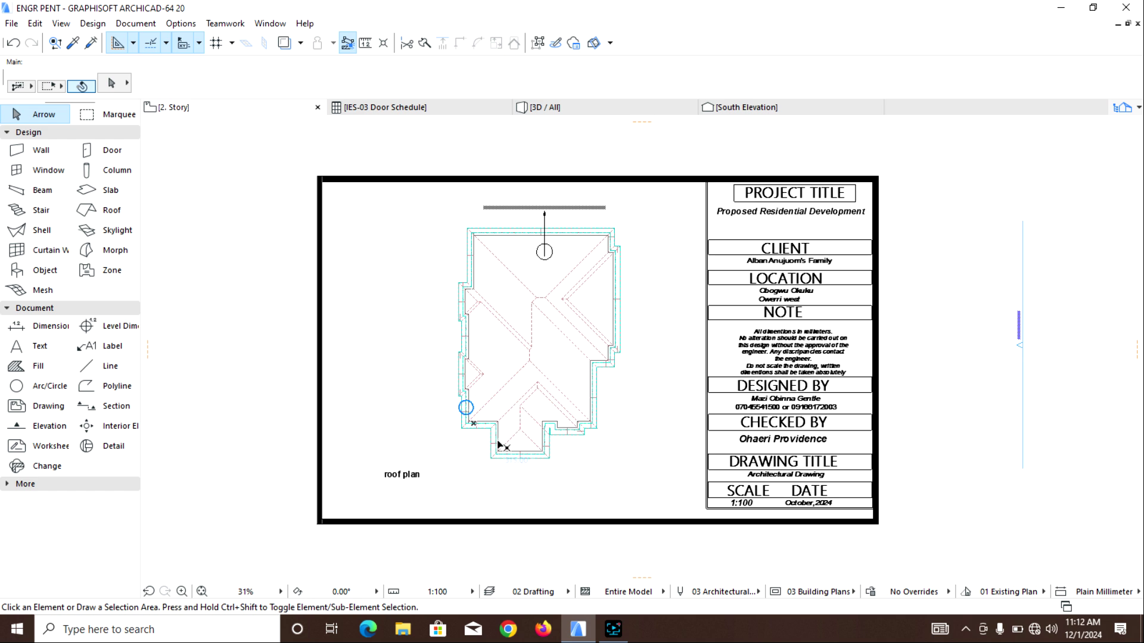
{"action": "scroll", "coordinate": [490, 447], "scroll_direction": "down", "scroll_amount": 3}
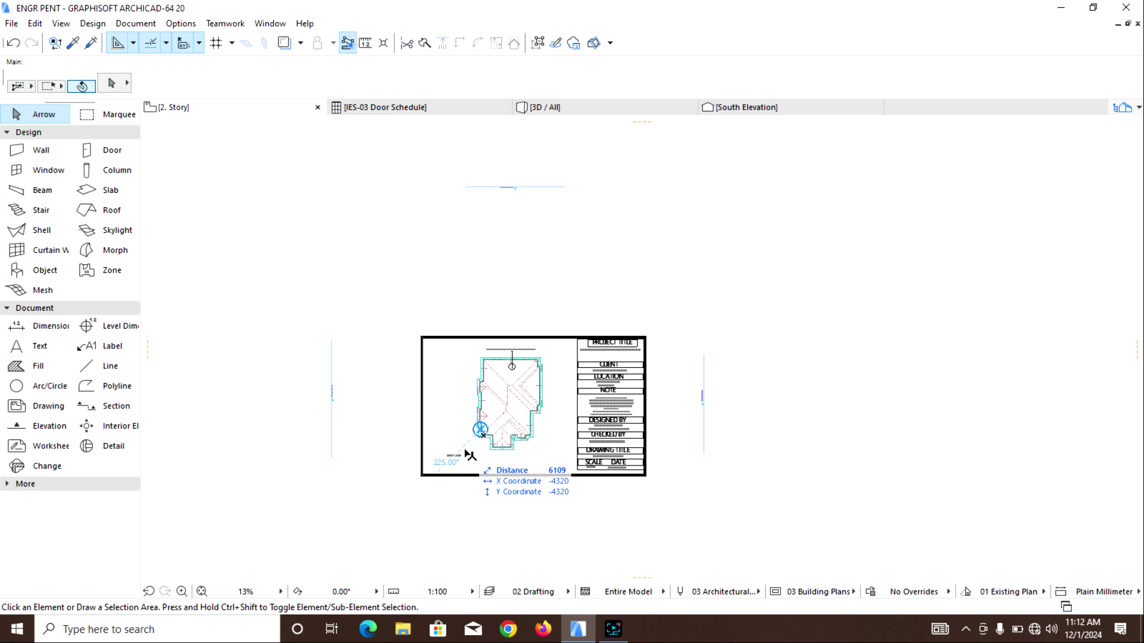
{"action": "scroll", "coordinate": [443, 440], "scroll_direction": "up", "scroll_amount": 2}
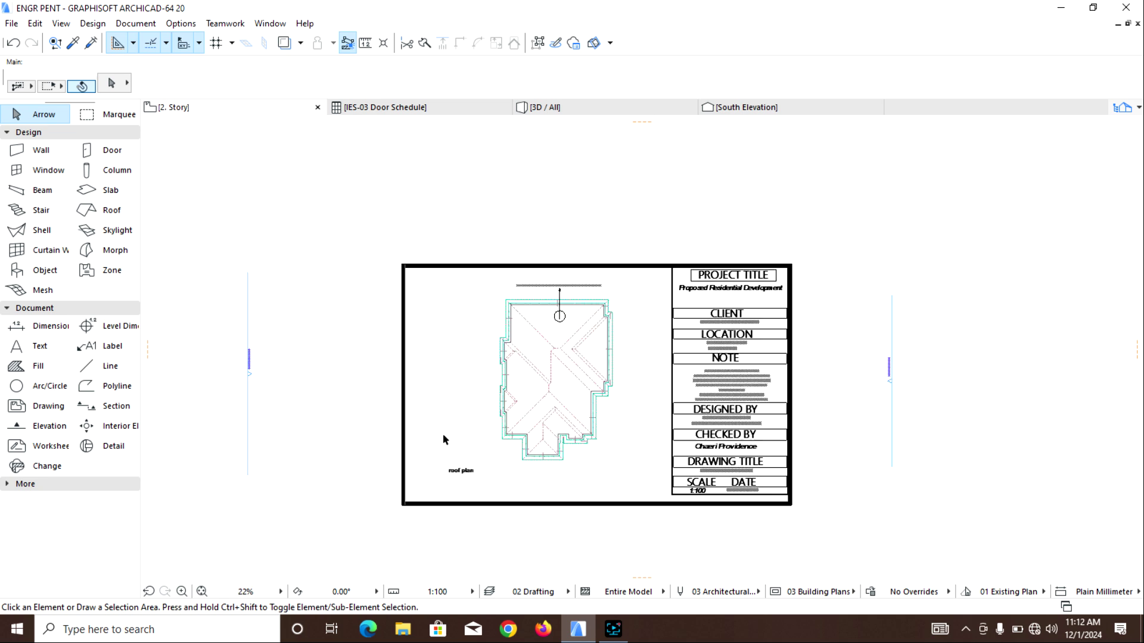
{"action": "scroll", "coordinate": [443, 440], "scroll_direction": "down", "scroll_amount": 2}
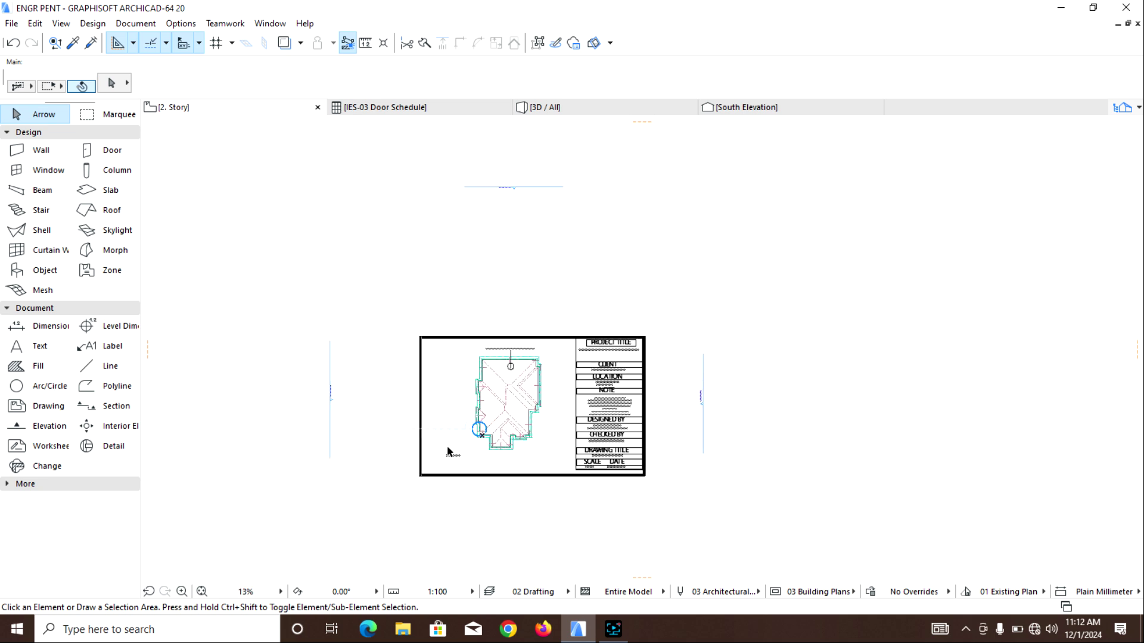
Open the 1. Story plan and examine the upper floor layout
{"action": "left_click", "coordinate": [1127, 112]}
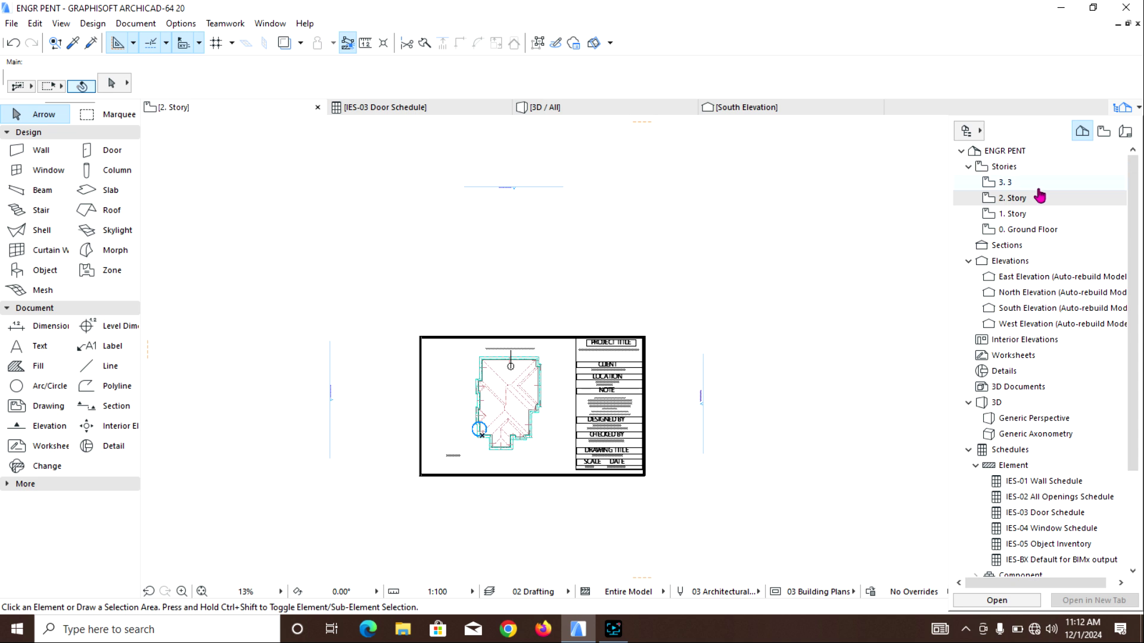
{"action": "left_click", "coordinate": [1034, 219]}
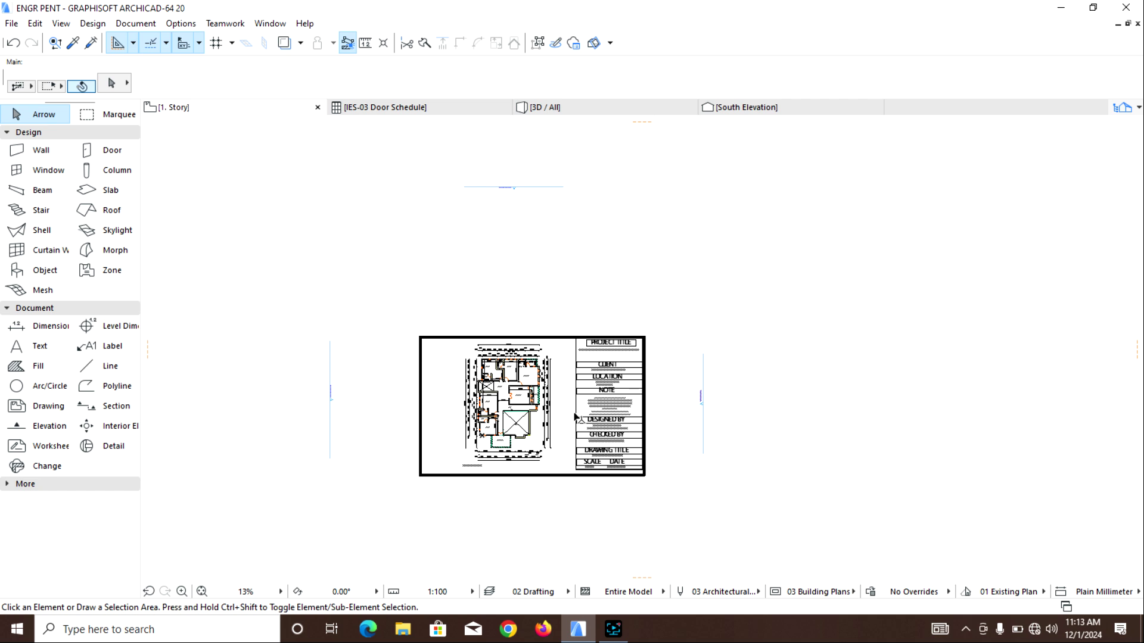
{"action": "scroll", "coordinate": [559, 419], "scroll_direction": "up", "scroll_amount": 4}
{"action": "scroll", "coordinate": [557, 413], "scroll_direction": "down", "scroll_amount": 2}
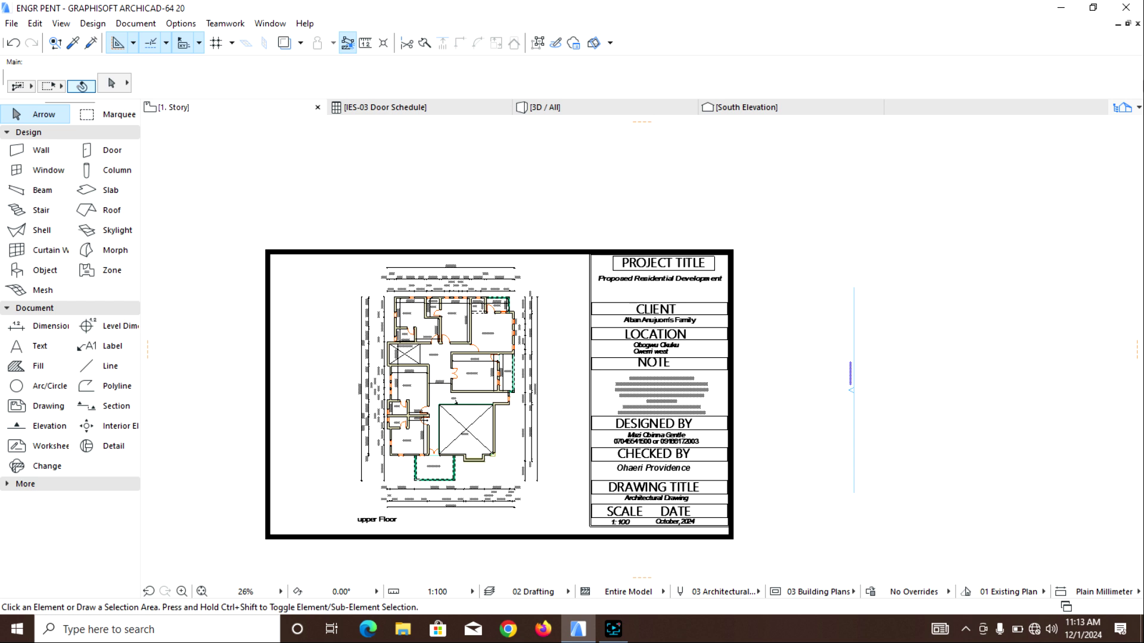
View the 2. Story roof plan again and open the story 3 plan
{"action": "left_click", "coordinate": [1125, 109]}
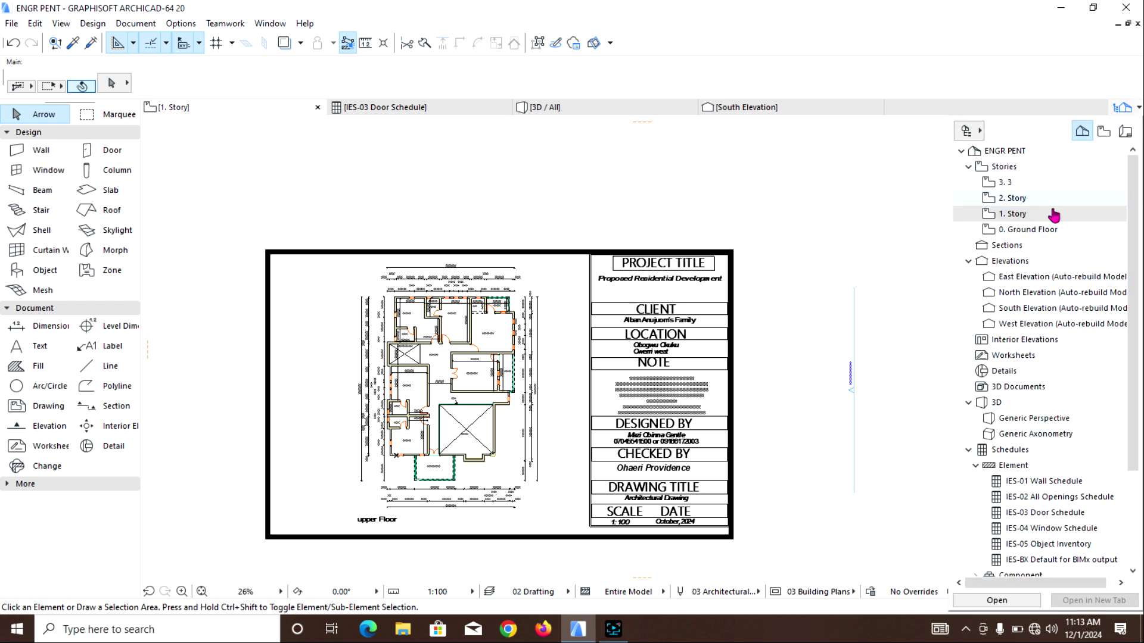
{"action": "double_click", "coordinate": [1016, 207]}
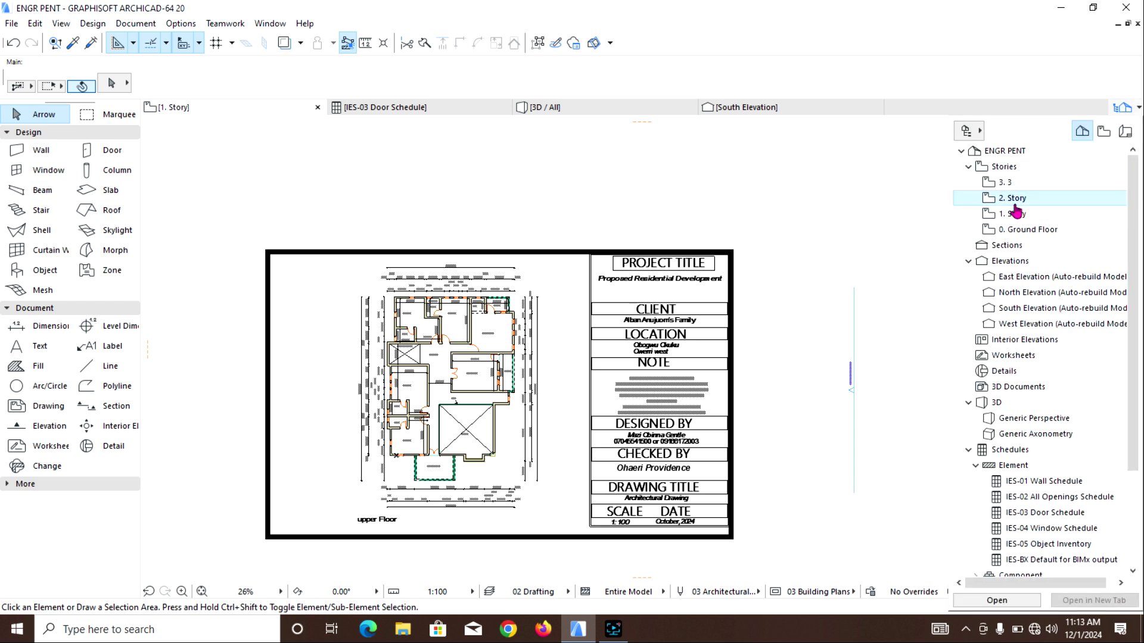
{"action": "left_click", "coordinate": [1123, 108]}
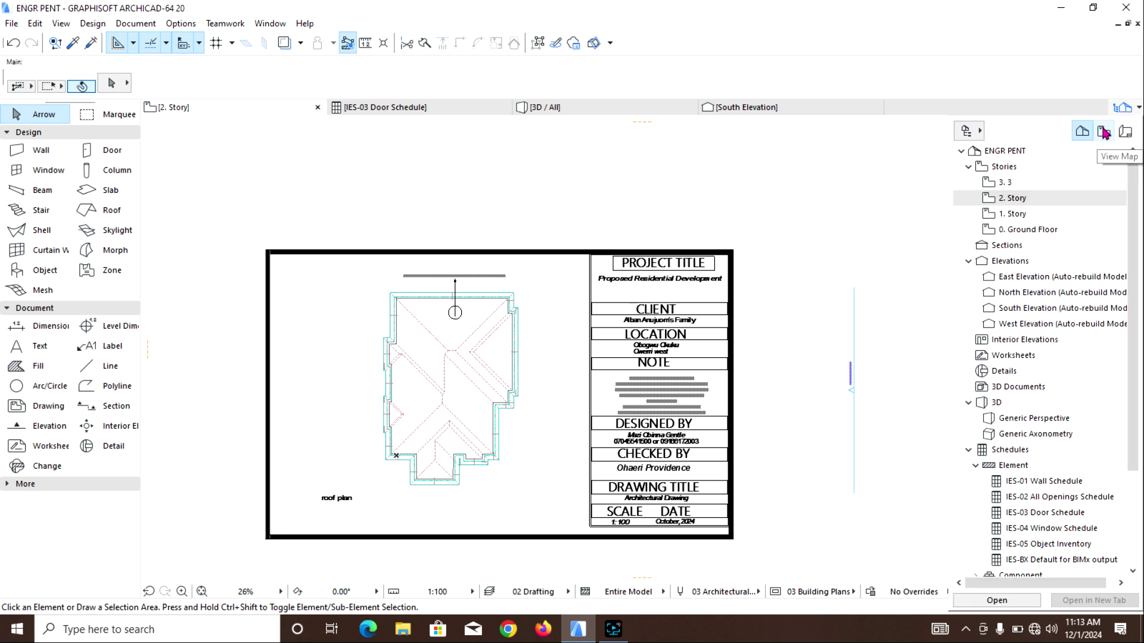
{"action": "double_click", "coordinate": [1034, 185]}
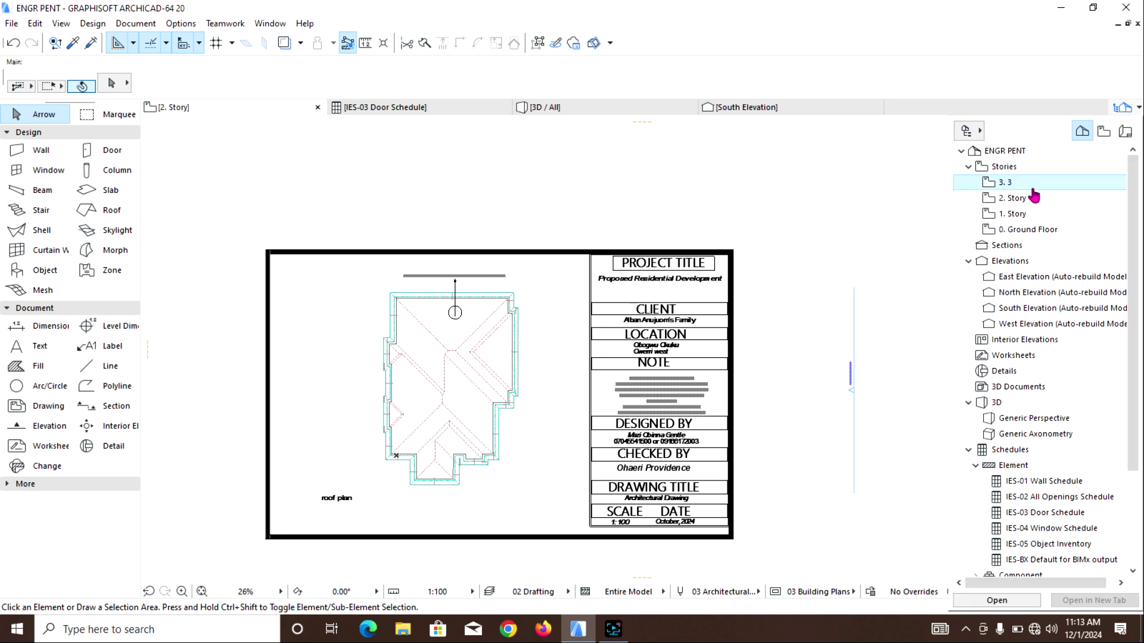
Create a new story named 4 above story 3, with a height of 3000
{"action": "left_click", "coordinate": [1123, 108]}
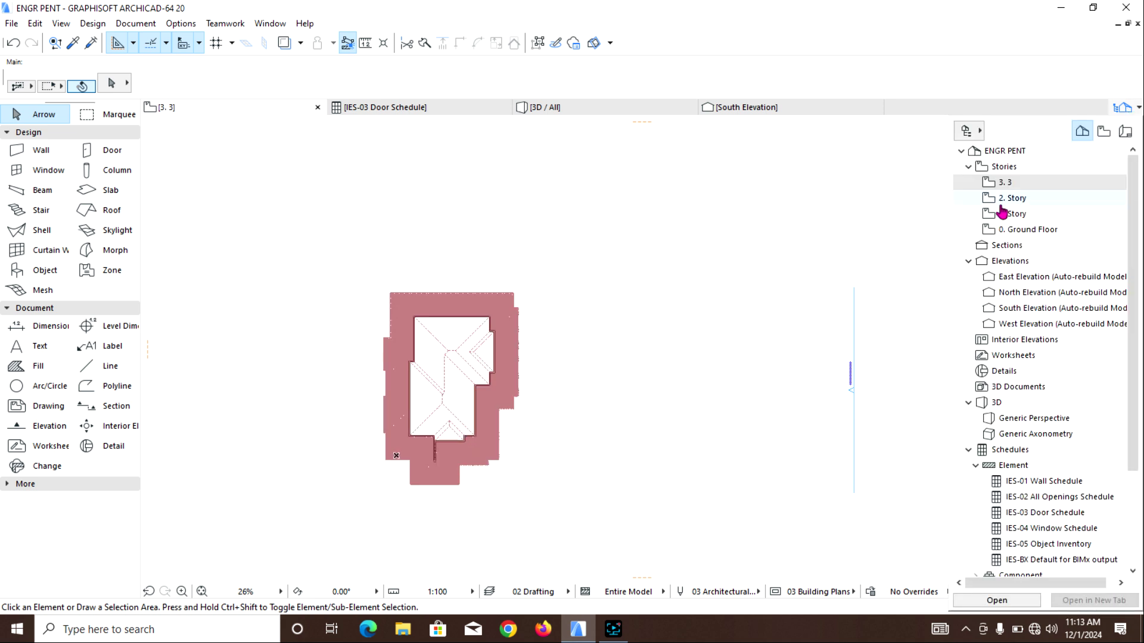
{"action": "left_click", "coordinate": [1003, 183]}
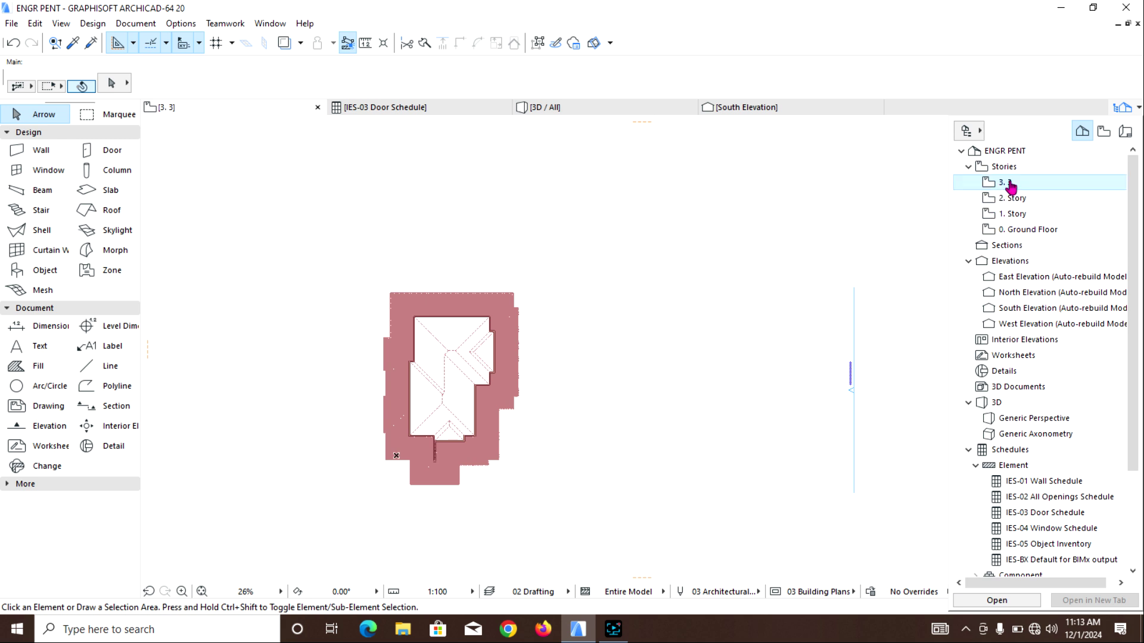
{"action": "left_click", "coordinate": [1002, 172]}
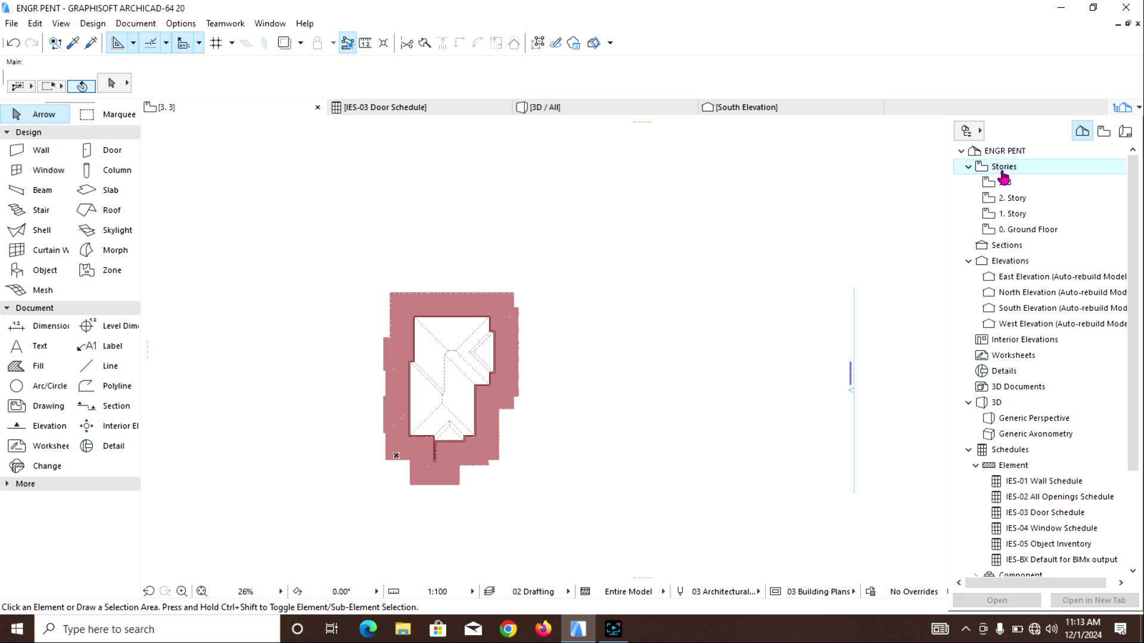
{"action": "right_click", "coordinate": [1004, 177]}
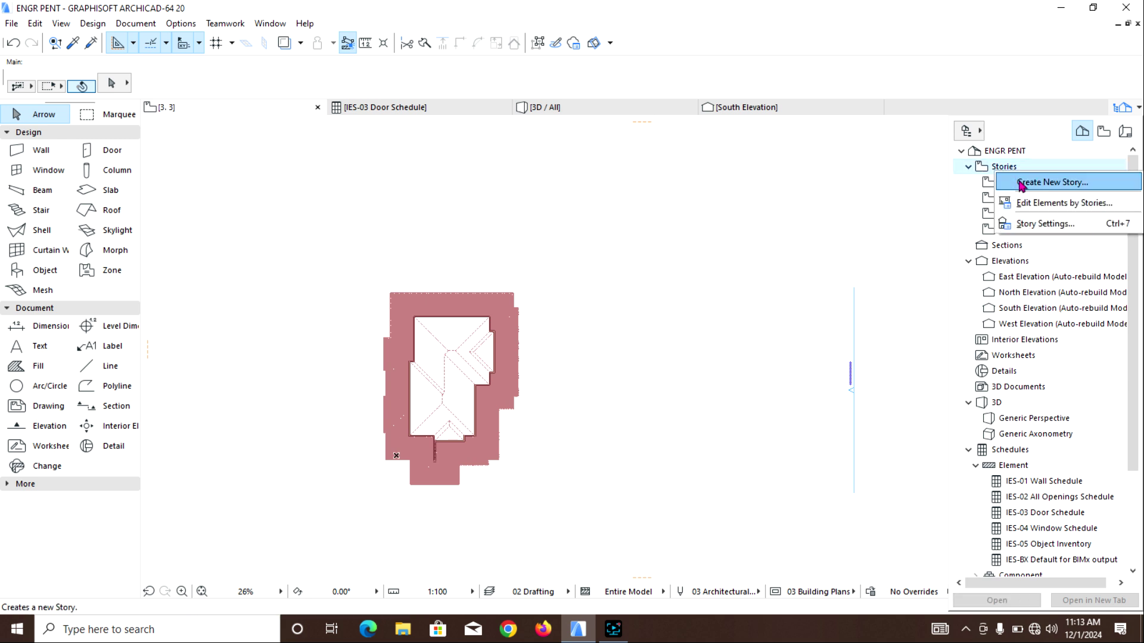
{"action": "left_click", "coordinate": [1023, 185]}
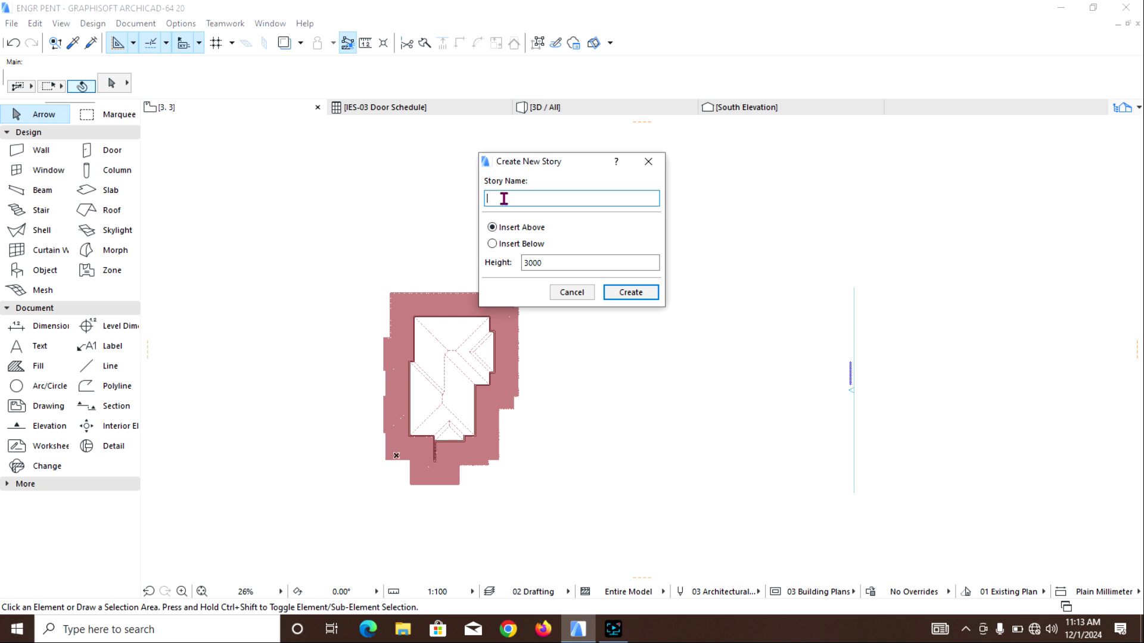
{"action": "type", "text": "4"}
{"action": "left_click", "coordinate": [628, 293]}
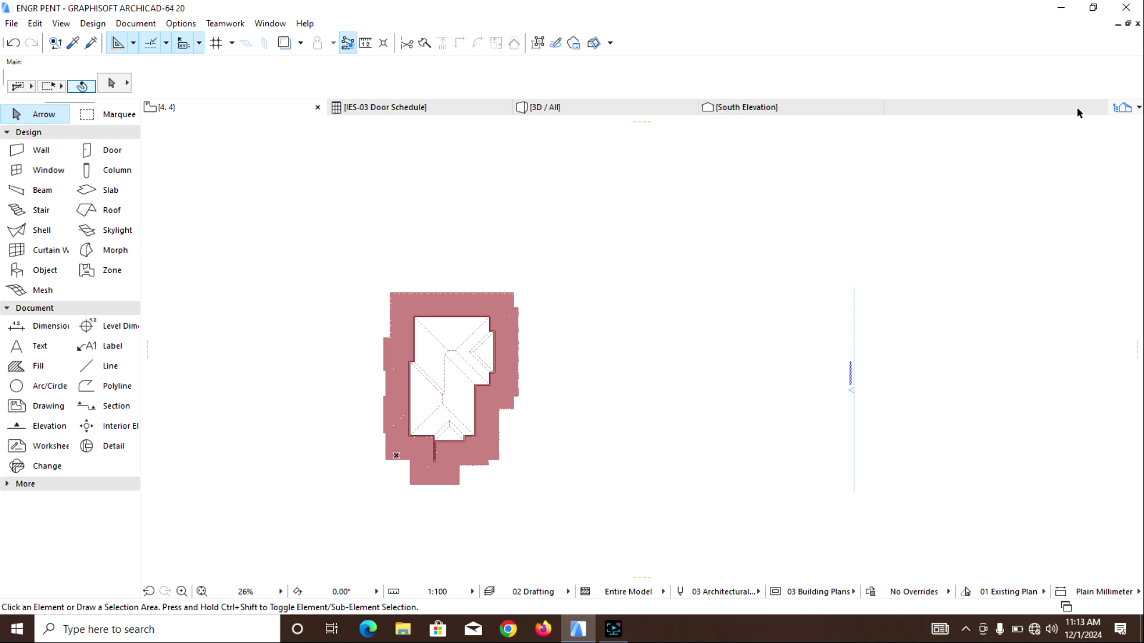
Open the Ground Floor plan and examine its room layout and dimensions
{"action": "left_click", "coordinate": [1123, 107]}
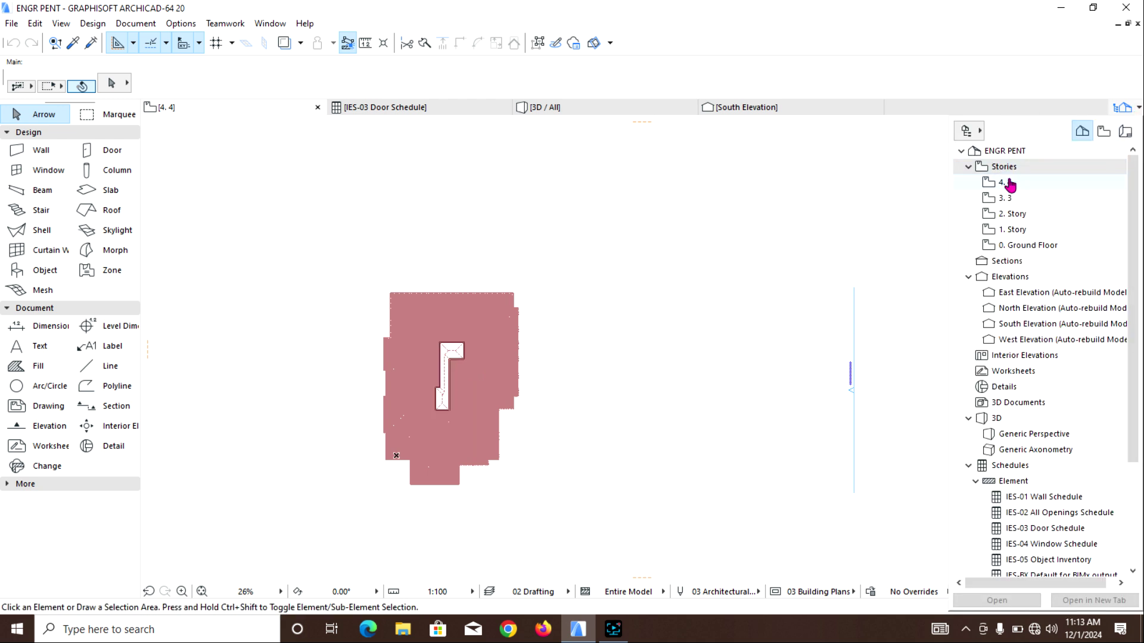
{"action": "double_click", "coordinate": [1013, 245]}
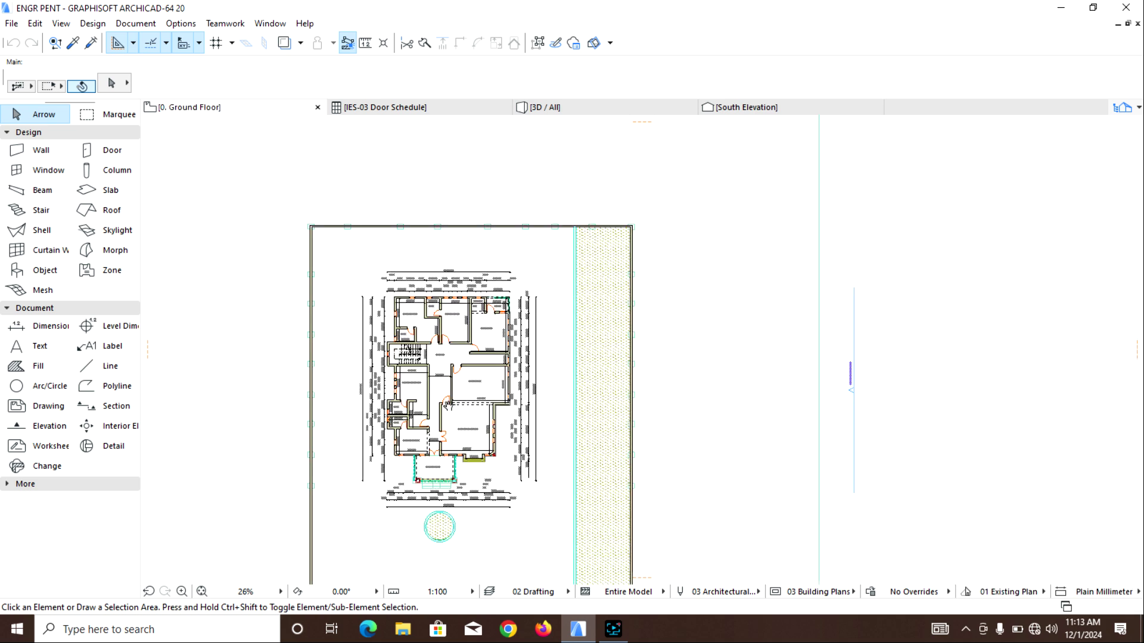
{"action": "scroll", "coordinate": [448, 405], "scroll_direction": "up", "scroll_amount": 5}
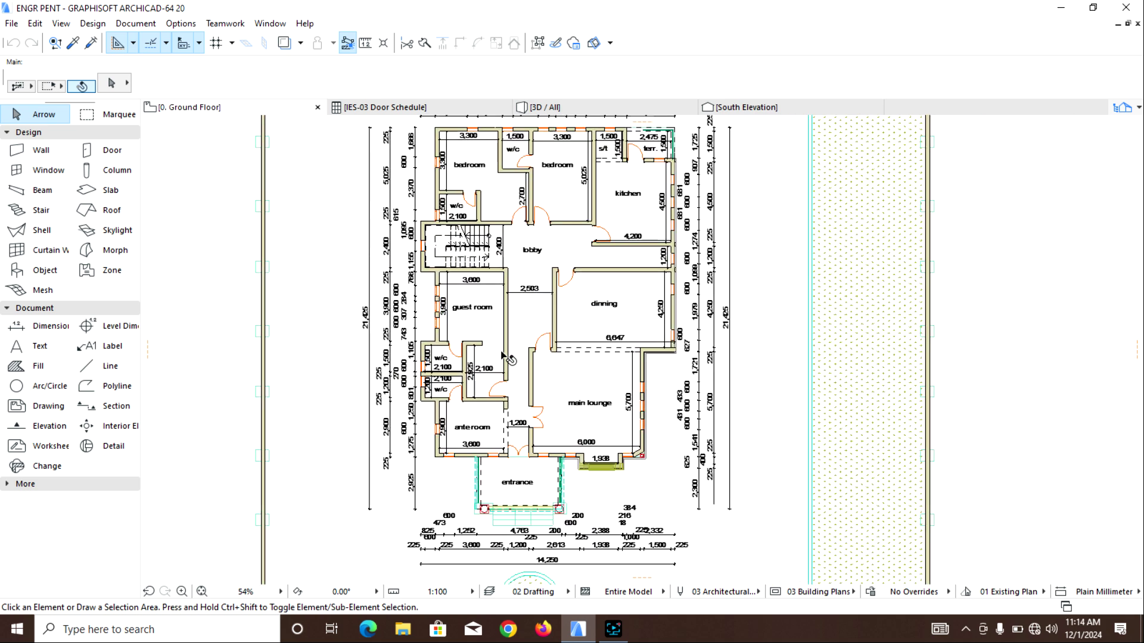
{"action": "scroll", "coordinate": [505, 357], "scroll_direction": "down", "scroll_amount": 4}
Return to the 3D view and inspect the front facade and roof up close
{"action": "left_click", "coordinate": [591, 106]}
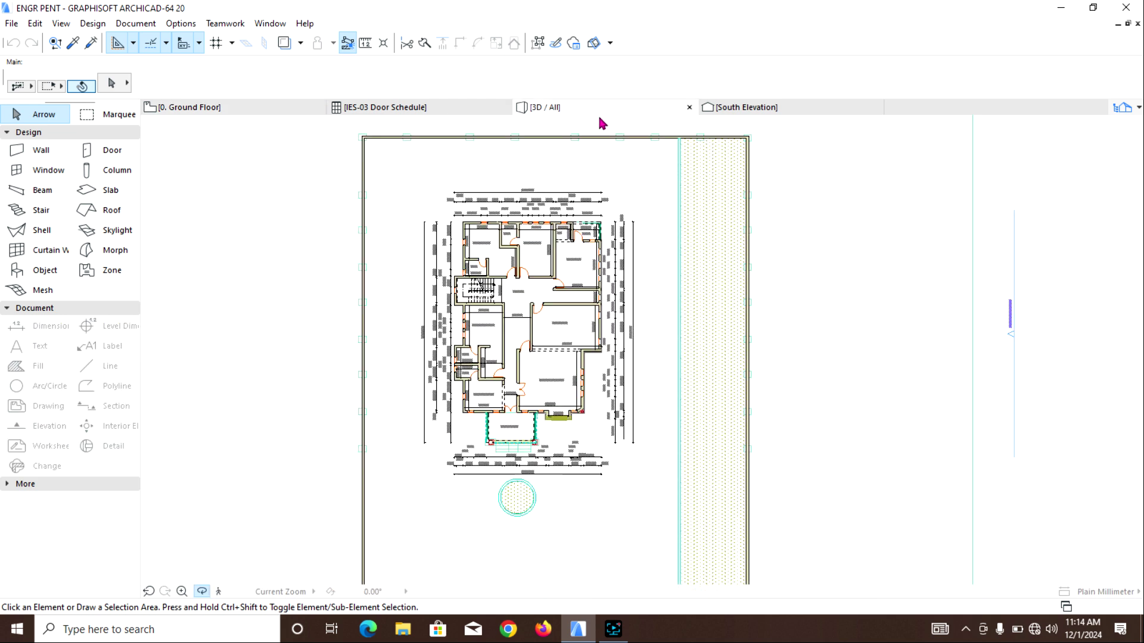
{"action": "left_click_drag", "start_coordinate": [660, 351], "coordinate": [537, 402]}
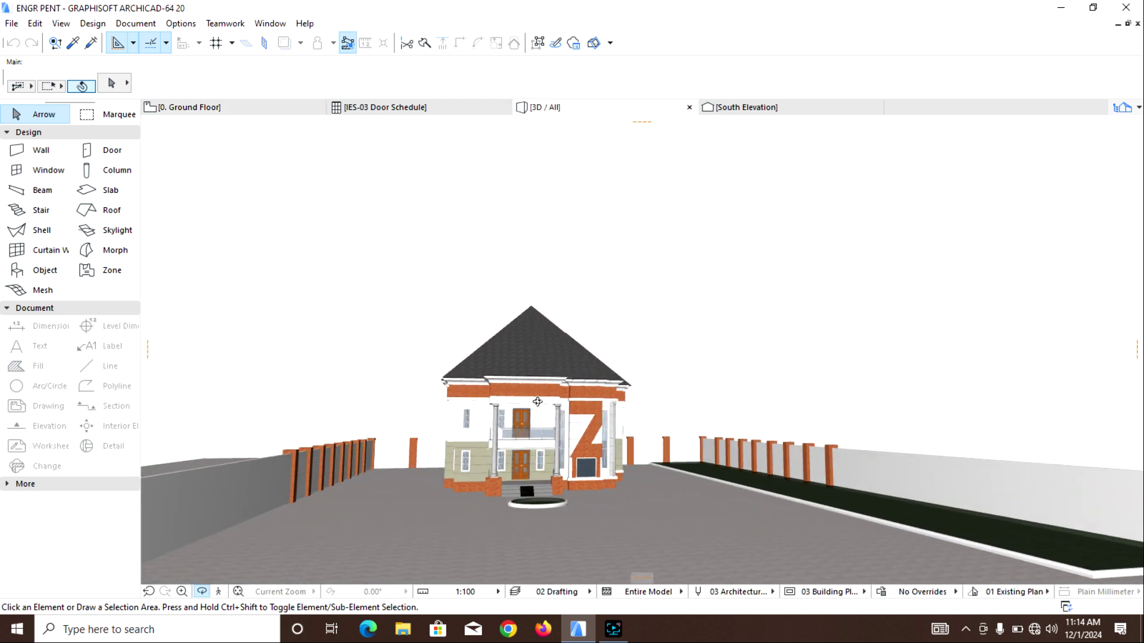
{"action": "scroll", "coordinate": [538, 402], "scroll_direction": "up", "scroll_amount": 5}
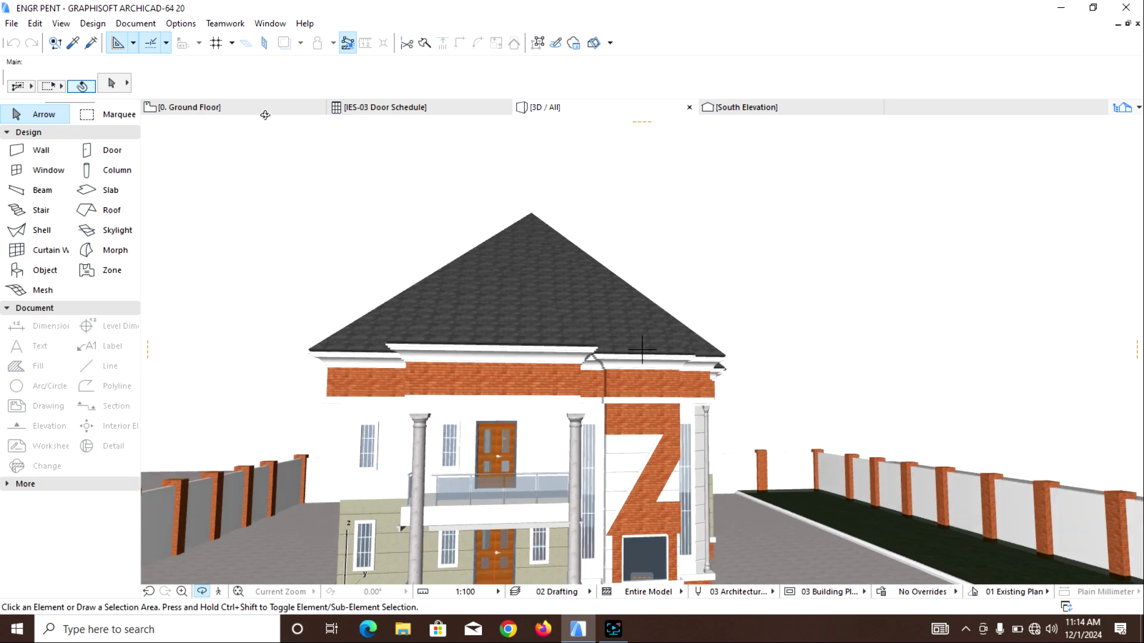
Go back to the Ground Floor plan and examine the reference picture of the house placed beside it
{"action": "left_click", "coordinate": [265, 111]}
{"action": "scroll", "coordinate": [599, 306], "scroll_direction": "down", "scroll_amount": 3}
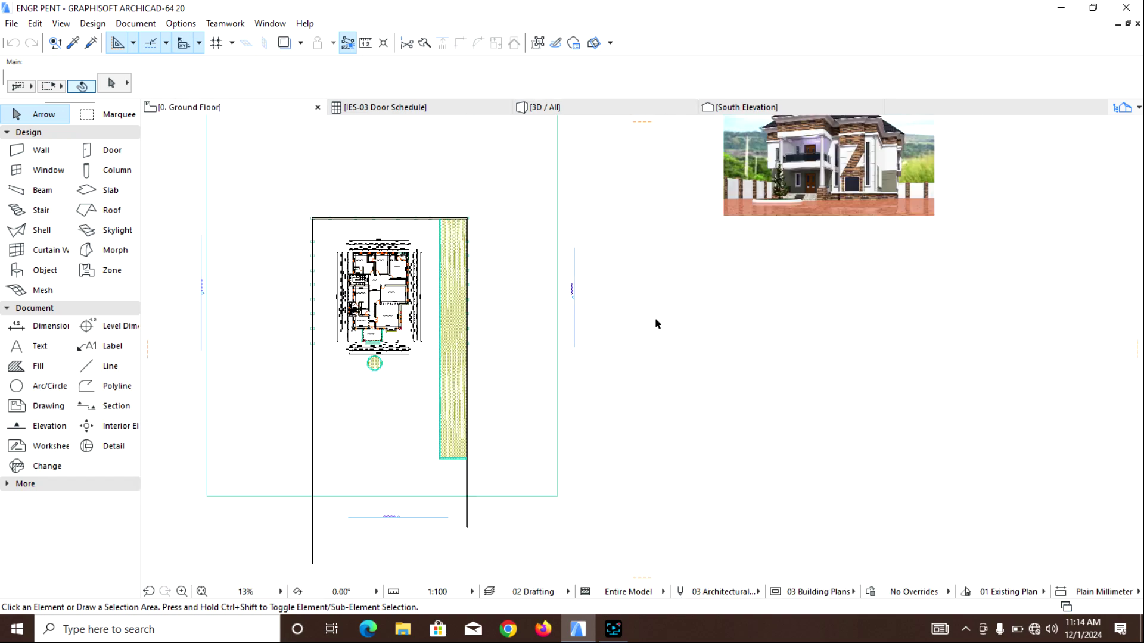
{"action": "middle_click_drag", "start_coordinate": [658, 338], "coordinate": [421, 513]}
{"action": "scroll", "coordinate": [545, 283], "scroll_direction": "up", "scroll_amount": 5}
{"action": "middle_click_drag", "start_coordinate": [584, 394], "coordinate": [527, 281]}
{"action": "scroll", "coordinate": [606, 383], "scroll_direction": "up", "scroll_amount": 2}
{"action": "scroll", "coordinate": [607, 383], "scroll_direction": "down", "scroll_amount": 3}
{"action": "scroll", "coordinate": [608, 260], "scroll_direction": "down", "scroll_amount": 6}
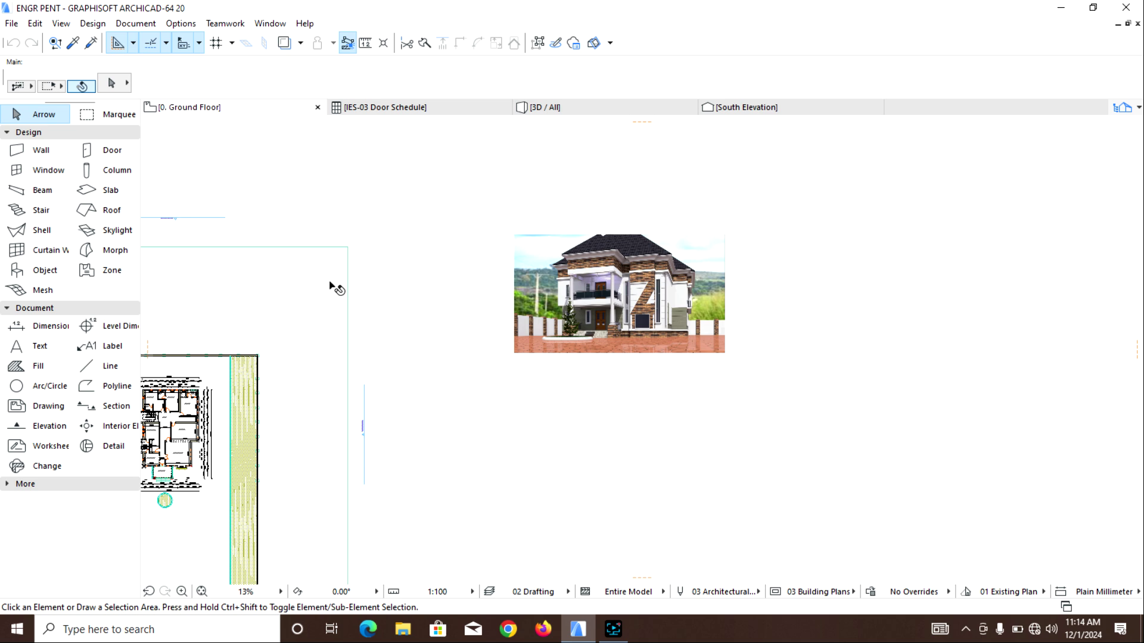
Compare the room layout on the Ground Floor plan with the roof shape in the 3D view
{"action": "scroll", "coordinate": [361, 305], "scroll_direction": "down", "scroll_amount": 4}
{"action": "middle_click_drag", "start_coordinate": [418, 301], "coordinate": [636, 283]}
{"action": "scroll", "coordinate": [497, 351], "scroll_direction": "up", "scroll_amount": 7}
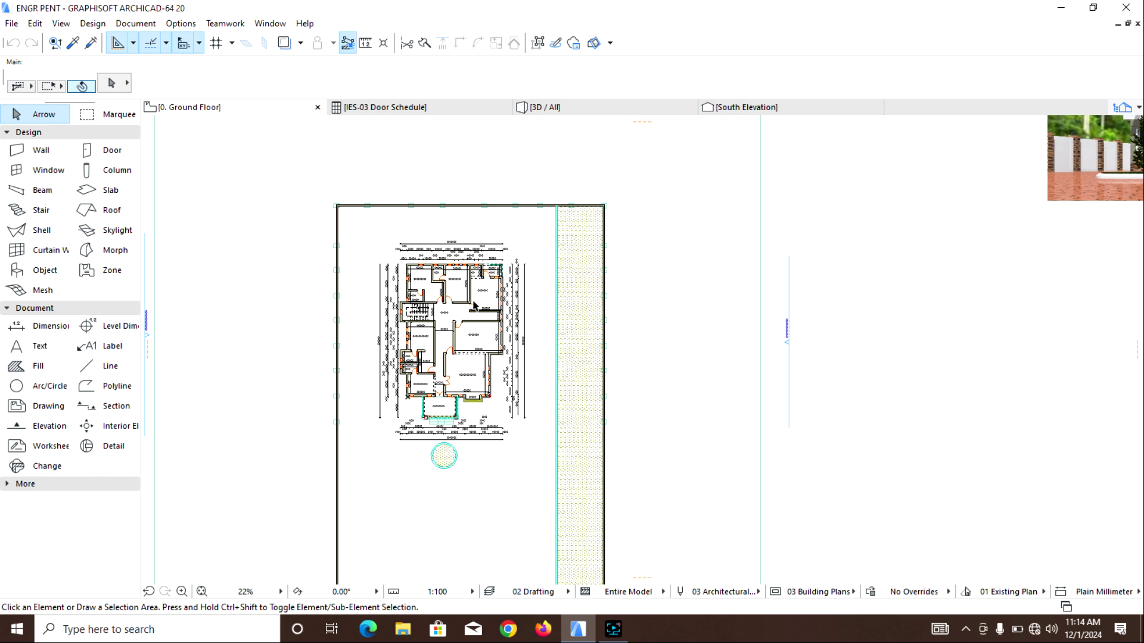
{"action": "left_click", "coordinate": [574, 107]}
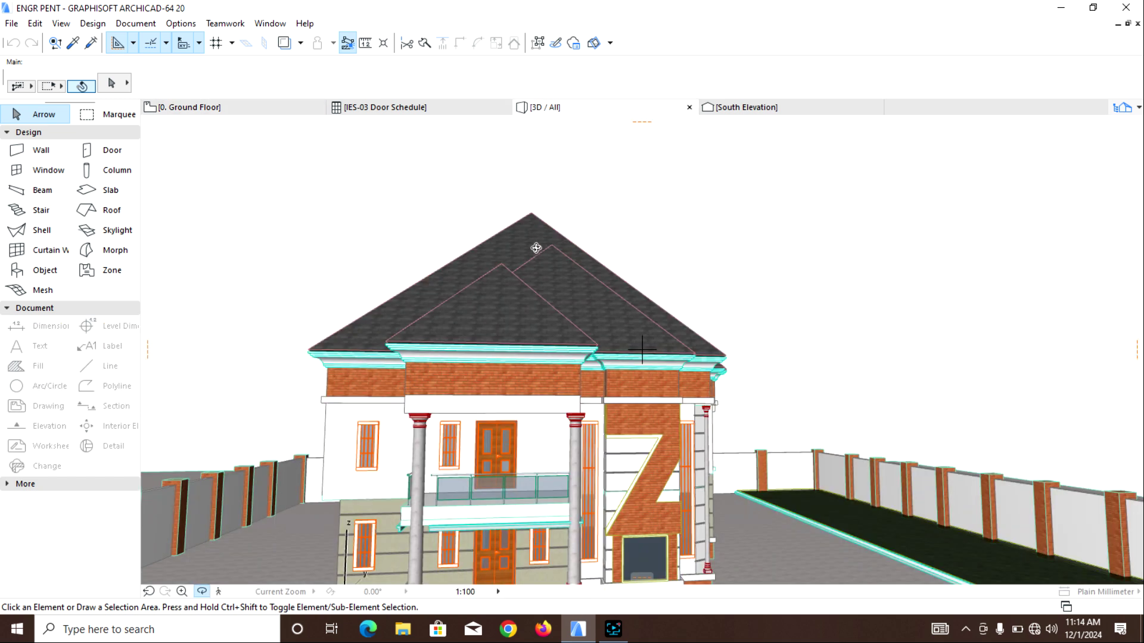
{"action": "scroll", "coordinate": [534, 286], "scroll_direction": "up", "scroll_amount": 5}
{"action": "left_click_drag", "start_coordinate": [502, 325], "coordinate": [454, 317]}
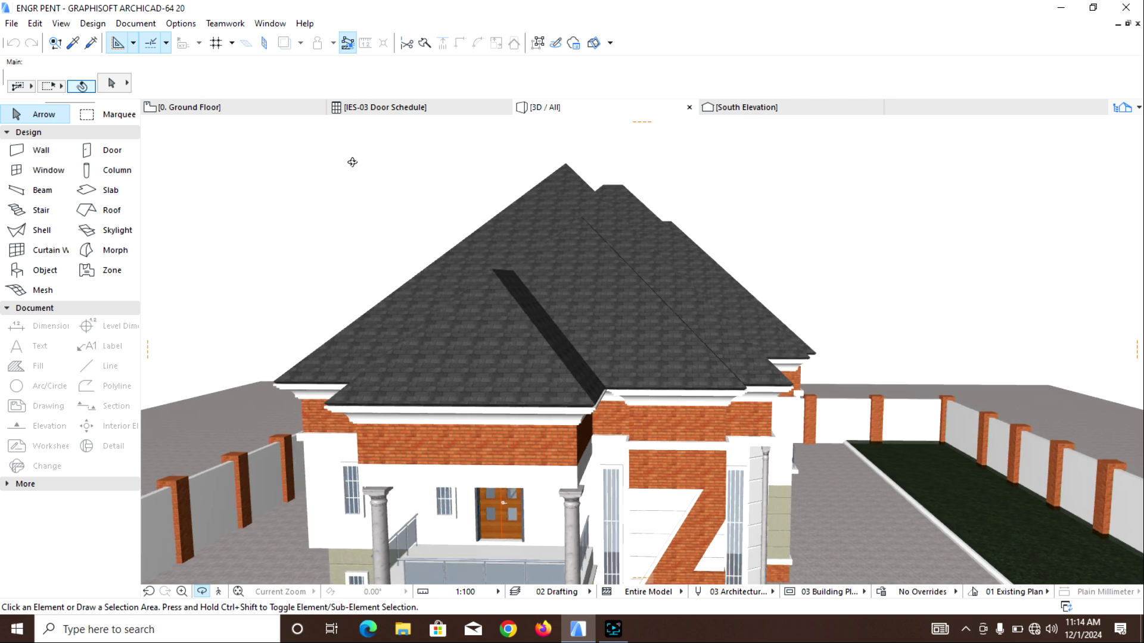
{"action": "left_click", "coordinate": [274, 113]}
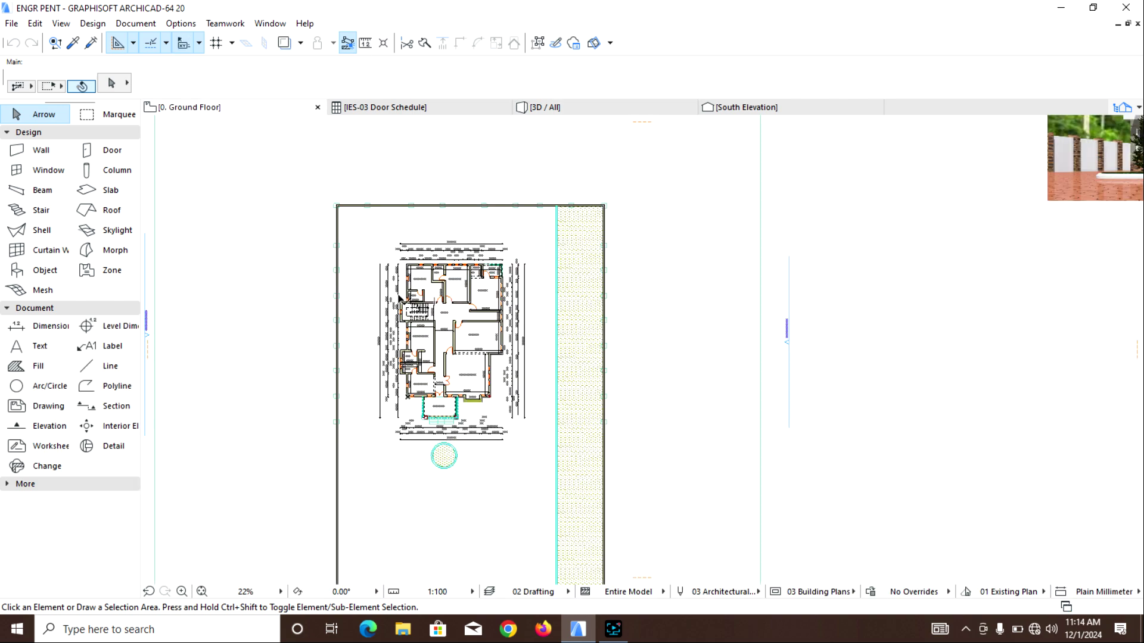
{"action": "scroll", "coordinate": [392, 306], "scroll_direction": "up", "scroll_amount": 3}
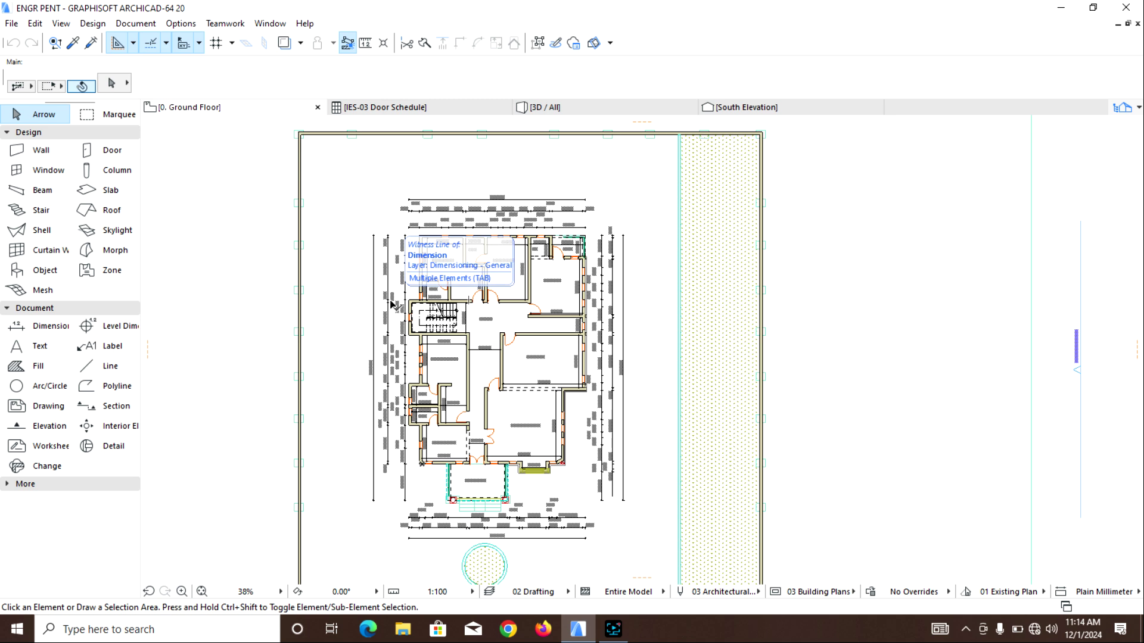
{"action": "scroll", "coordinate": [387, 306], "scroll_direction": "up", "scroll_amount": 3}
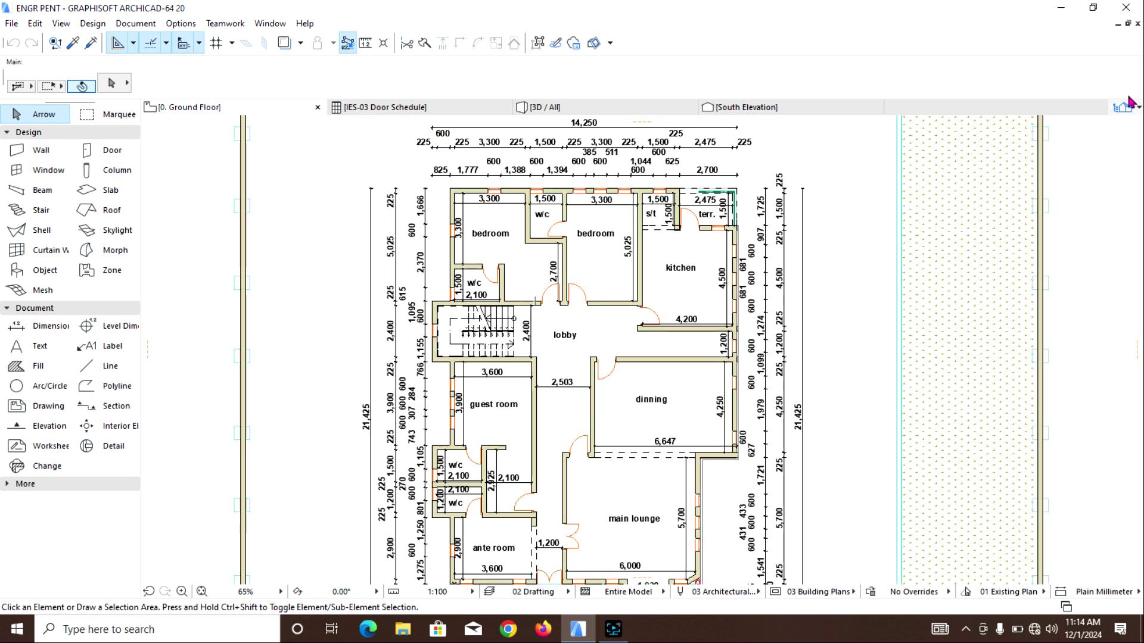
Open the plan of story 2 and copy the complete roof plan together with its purlin note
{"action": "left_click", "coordinate": [1128, 112]}
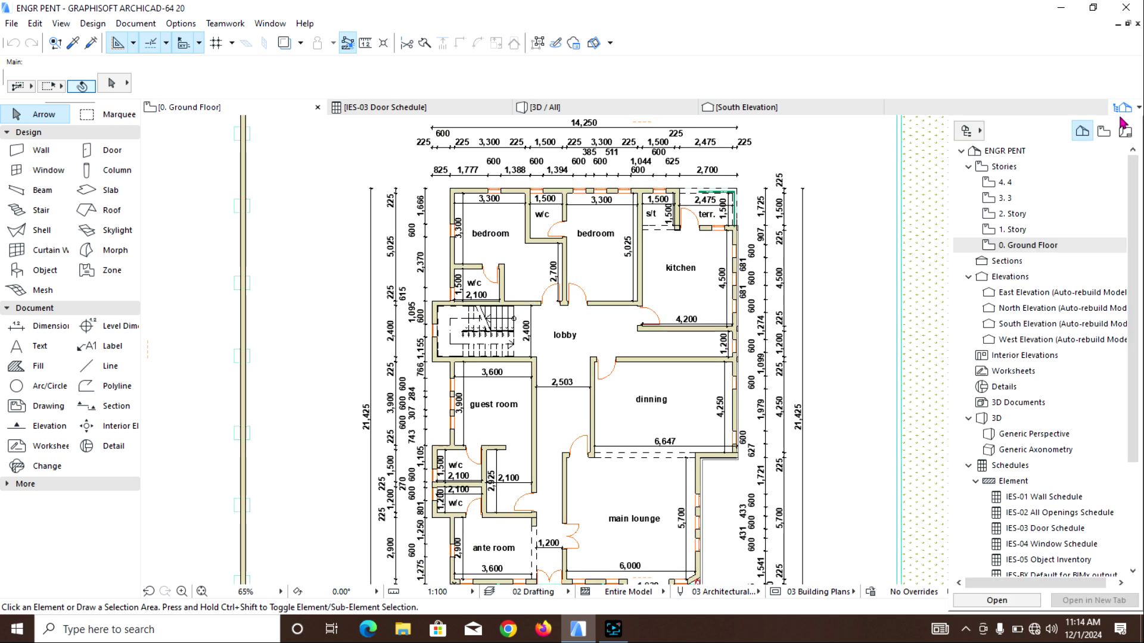
{"action": "double_click", "coordinate": [1018, 216]}
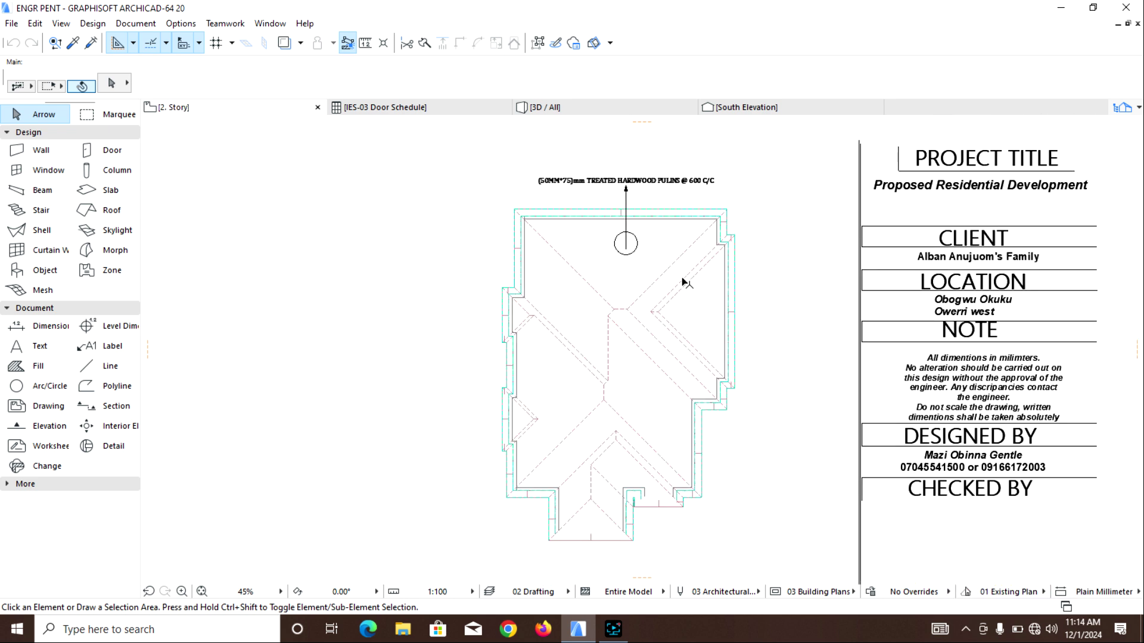
{"action": "scroll", "coordinate": [612, 347], "scroll_direction": "down", "scroll_amount": 1}
{"action": "middle_click_drag", "start_coordinate": [613, 347], "coordinate": [613, 316]}
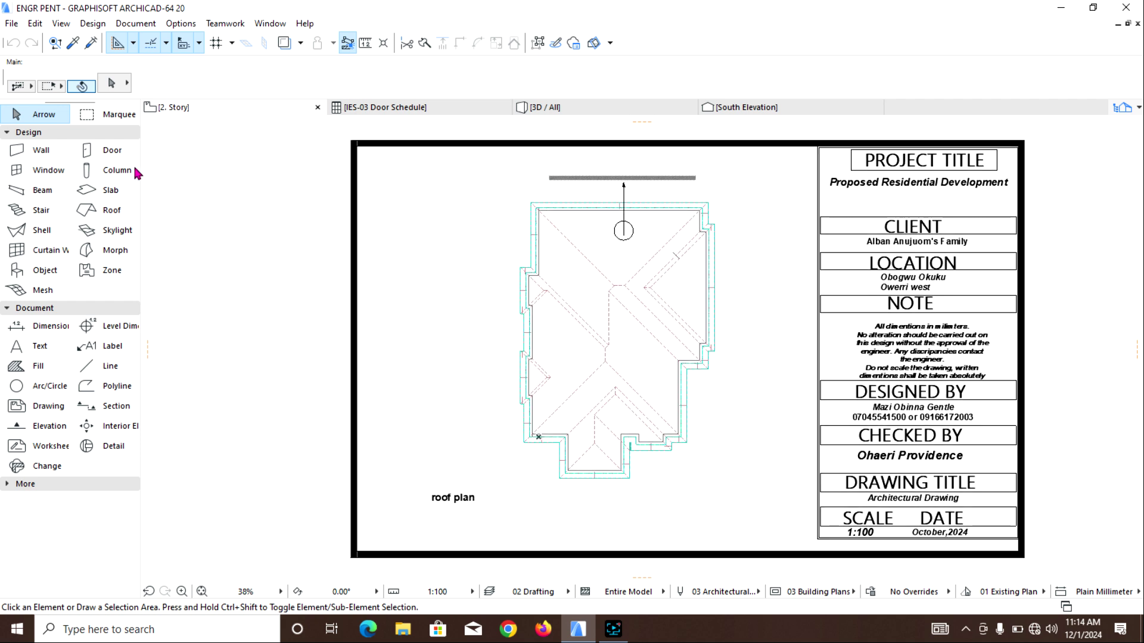
{"action": "left_click", "coordinate": [479, 178]}
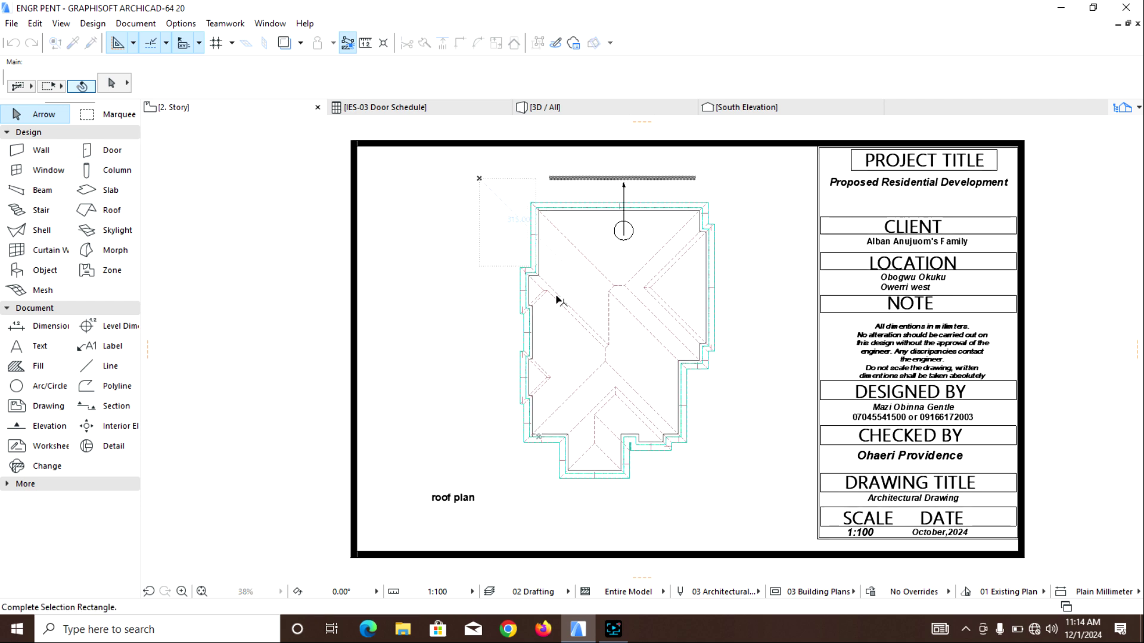
{"action": "left_click", "coordinate": [748, 506]}
{"action": "right_click", "coordinate": [749, 492]}
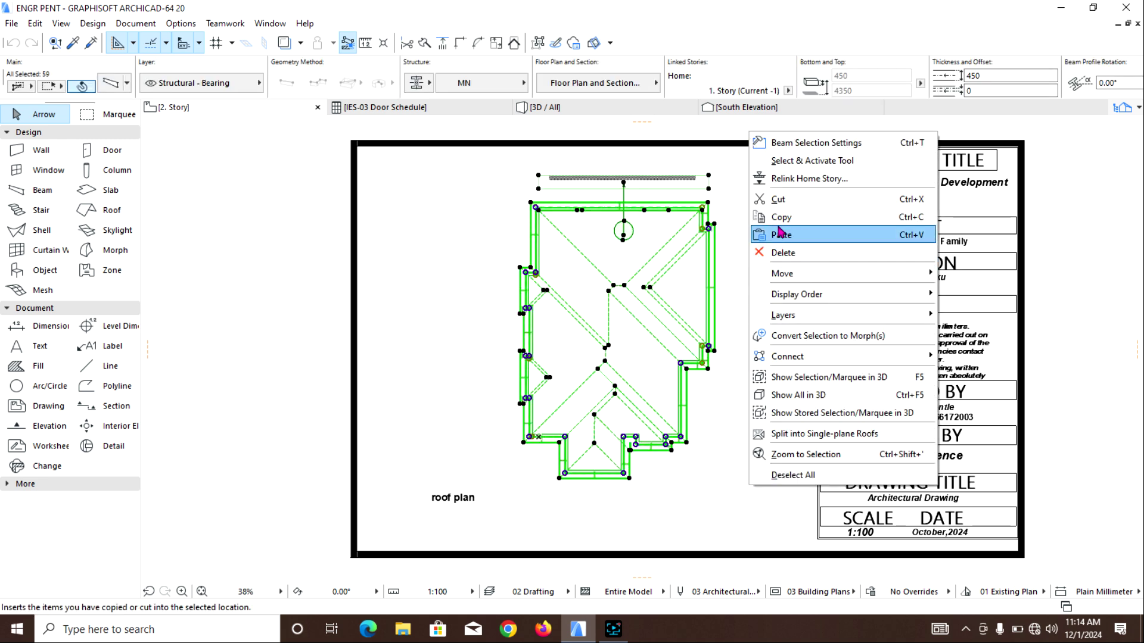
{"action": "left_click", "coordinate": [779, 218]}
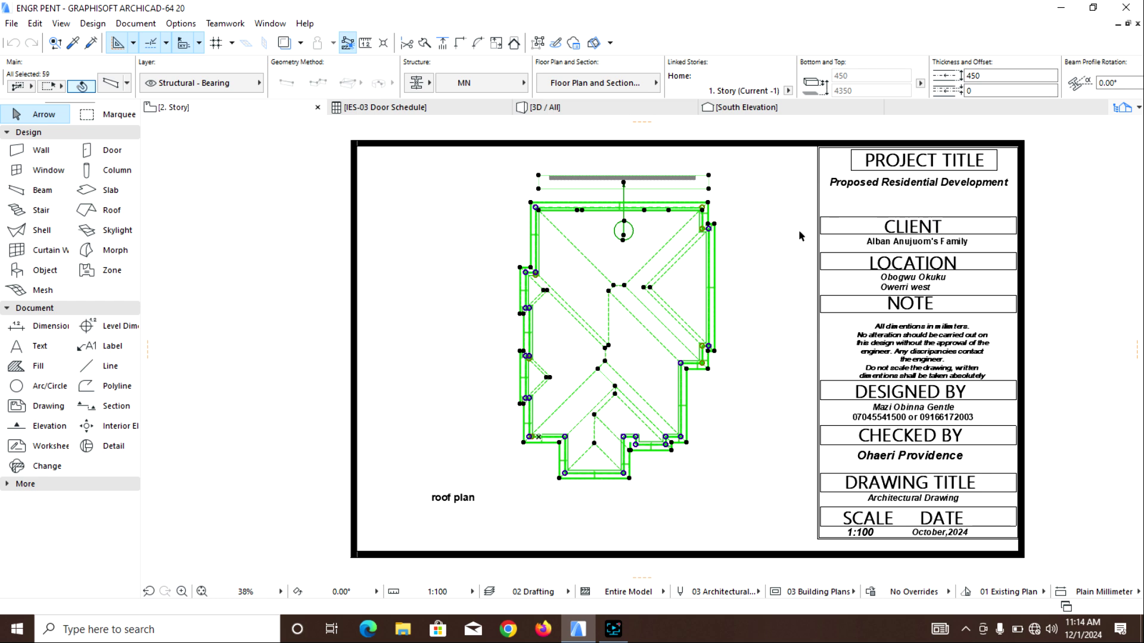
Paste the copied roof plan into the Ground Floor plan, placing it in the empty area between the site and the reference picture
{"action": "left_click", "coordinate": [1124, 108]}
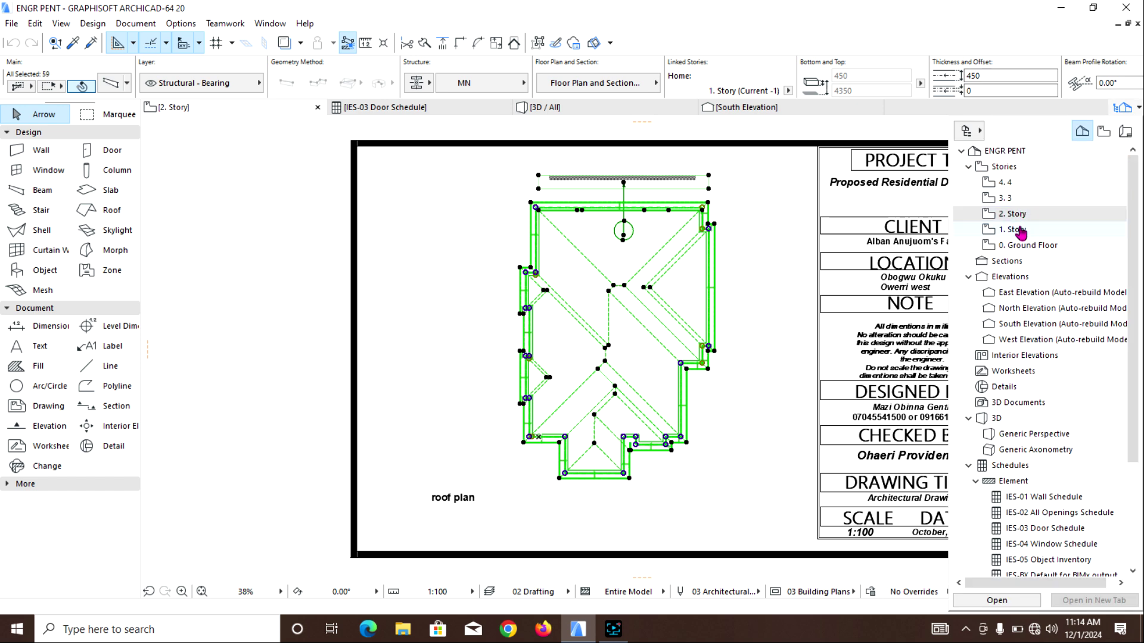
{"action": "double_click", "coordinate": [1013, 246]}
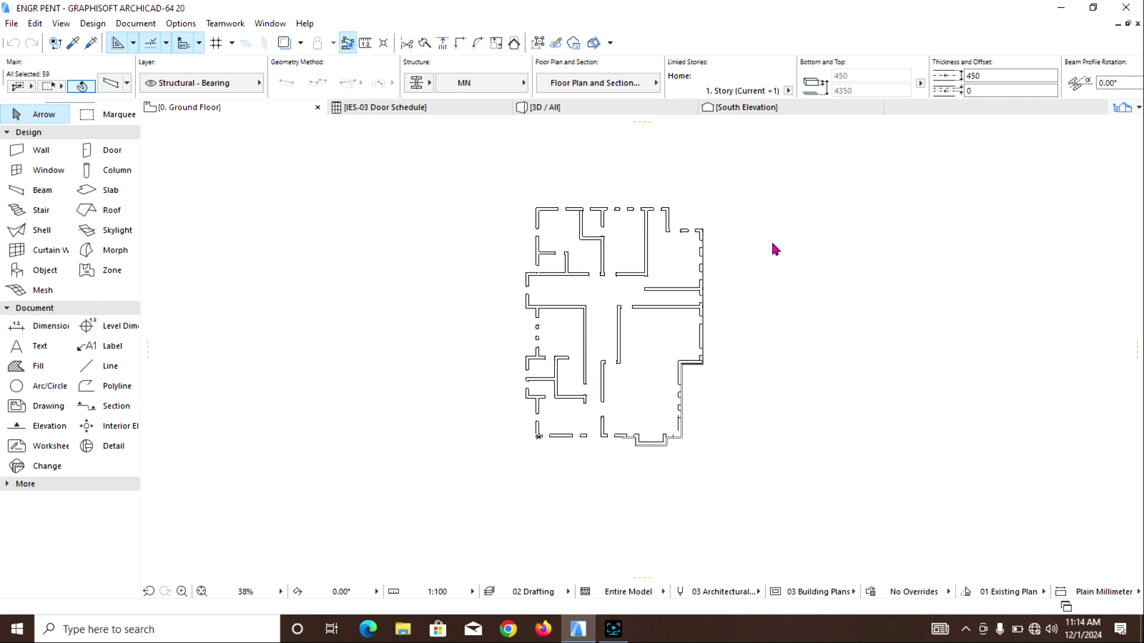
{"action": "left_click", "coordinate": [560, 313]}
{"action": "right_click", "coordinate": [825, 299]}
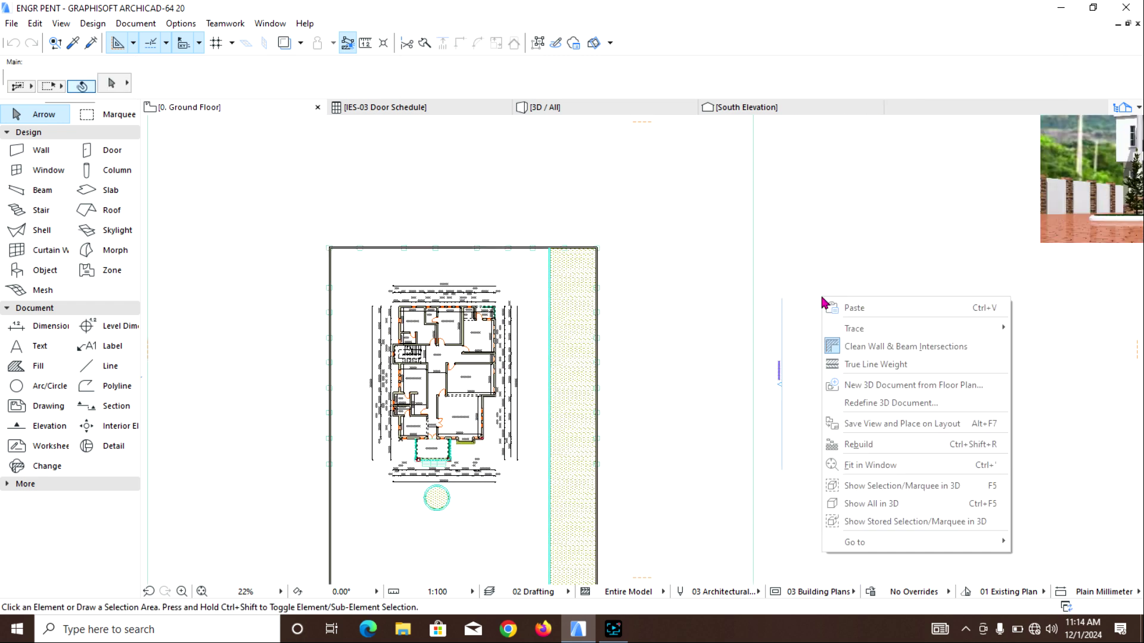
{"action": "left_click", "coordinate": [841, 308]}
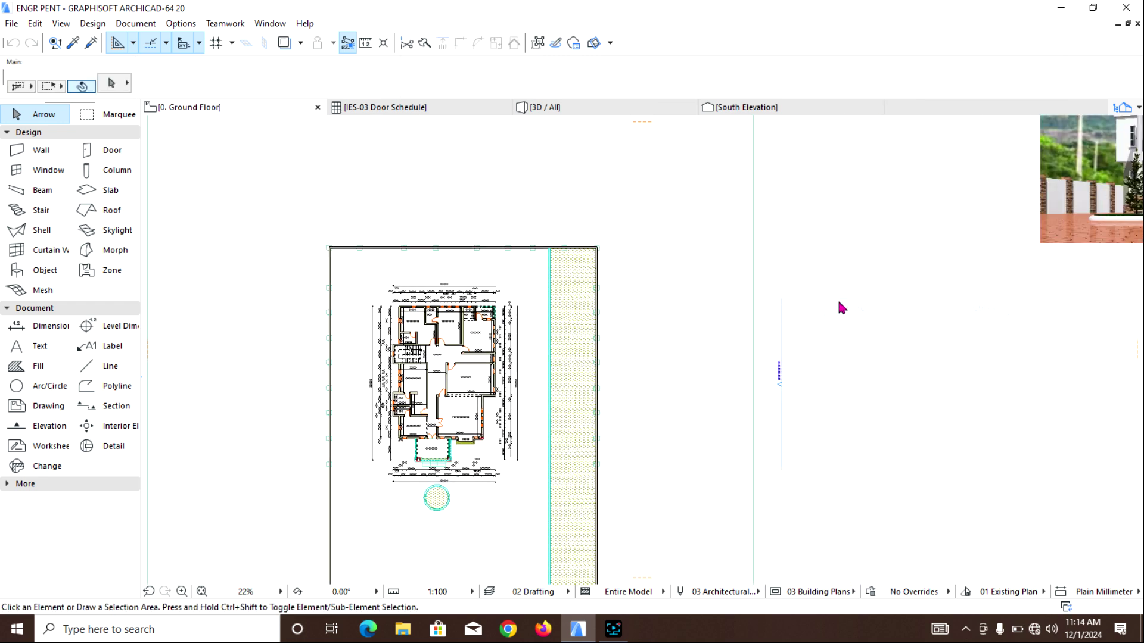
{"action": "left_click", "coordinate": [454, 375]}
{"action": "left_click", "coordinate": [928, 355]}
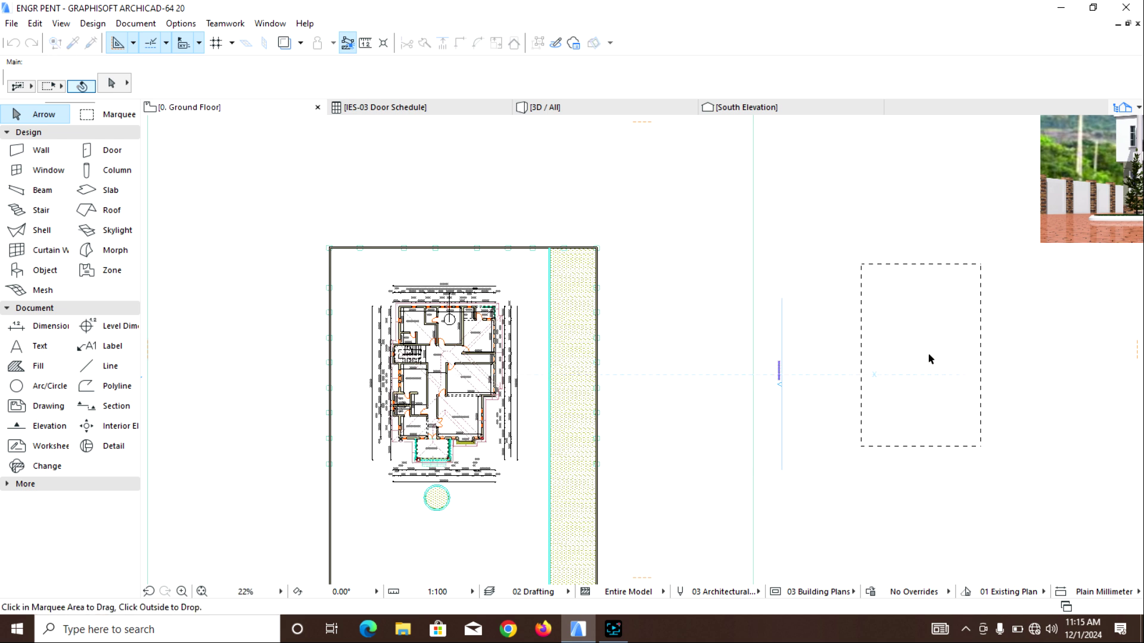
{"action": "right_click", "coordinate": [928, 354]}
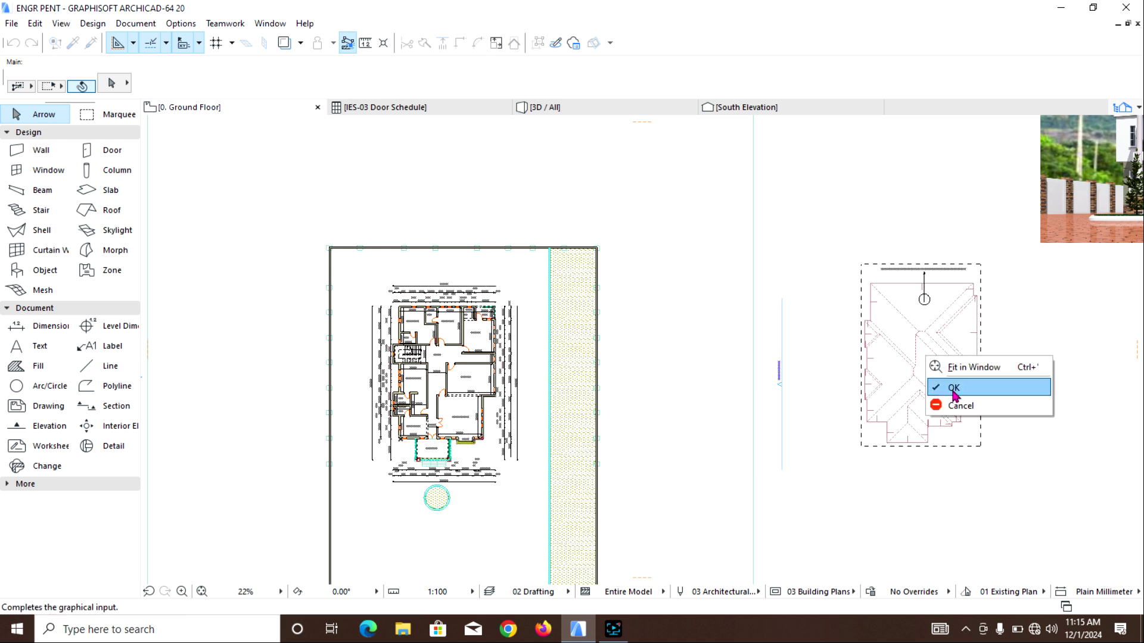
{"action": "left_click", "coordinate": [953, 391]}
Examine the outline, ridges and valleys of the pasted roof plan up close
{"action": "scroll", "coordinate": [973, 381], "scroll_direction": "up", "scroll_amount": 4}
{"action": "middle_click_drag", "start_coordinate": [912, 379], "coordinate": [666, 356]}
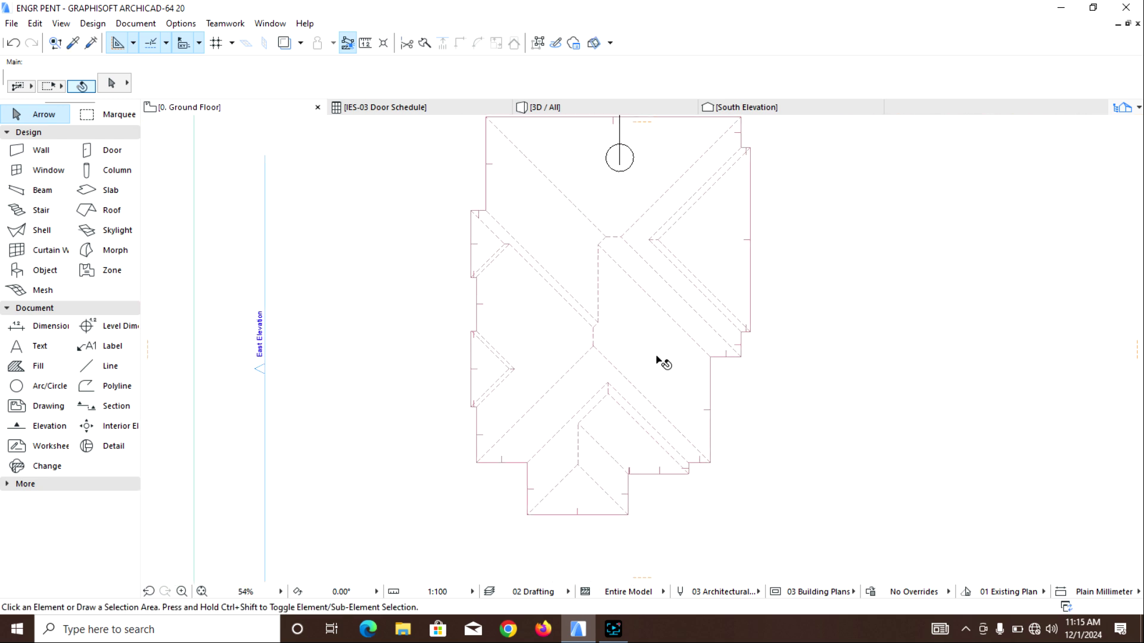
{"action": "scroll", "coordinate": [662, 361], "scroll_direction": "up", "scroll_amount": 2}
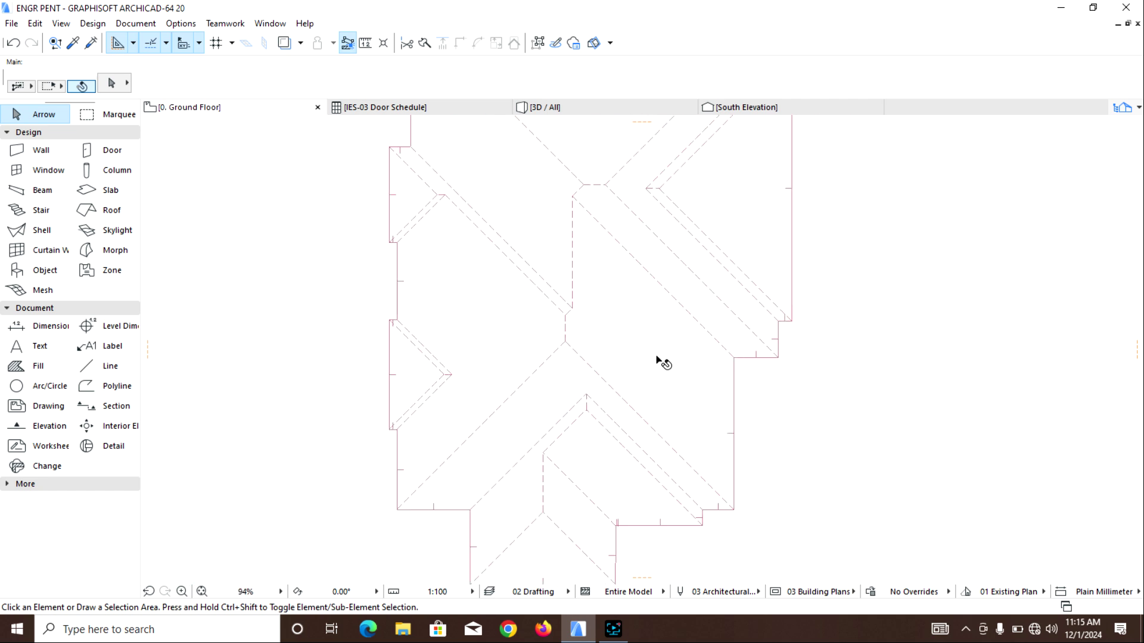
{"action": "scroll", "coordinate": [662, 361], "scroll_direction": "down", "scroll_amount": 3}
{"action": "middle_click_drag", "start_coordinate": [620, 334], "coordinate": [614, 372]}
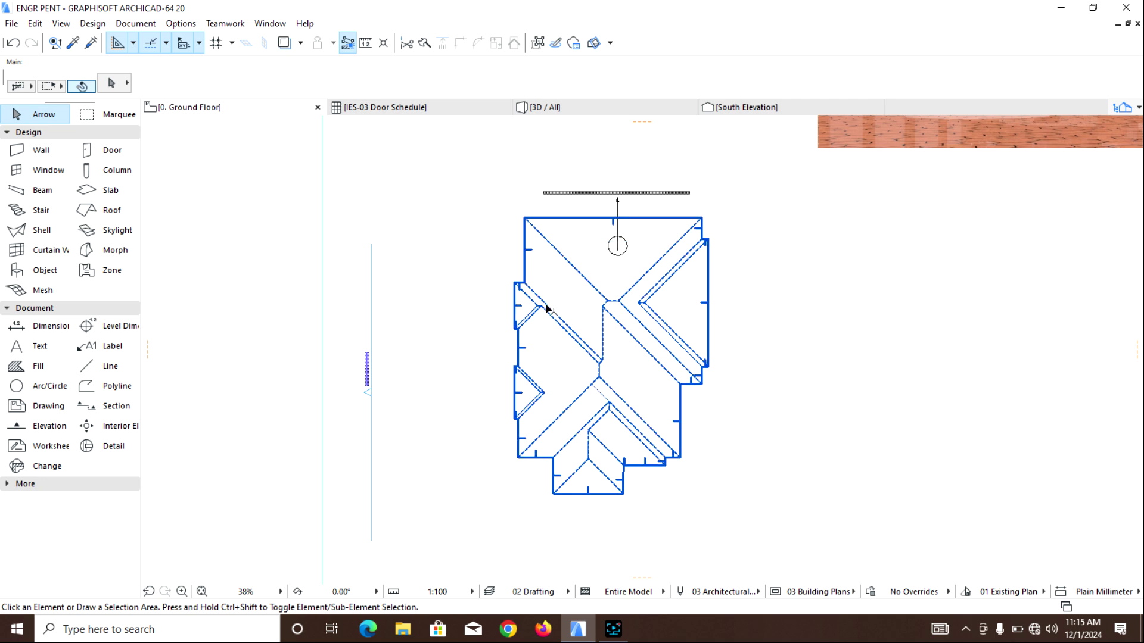
{"action": "scroll", "coordinate": [547, 307], "scroll_direction": "down", "scroll_amount": 1}
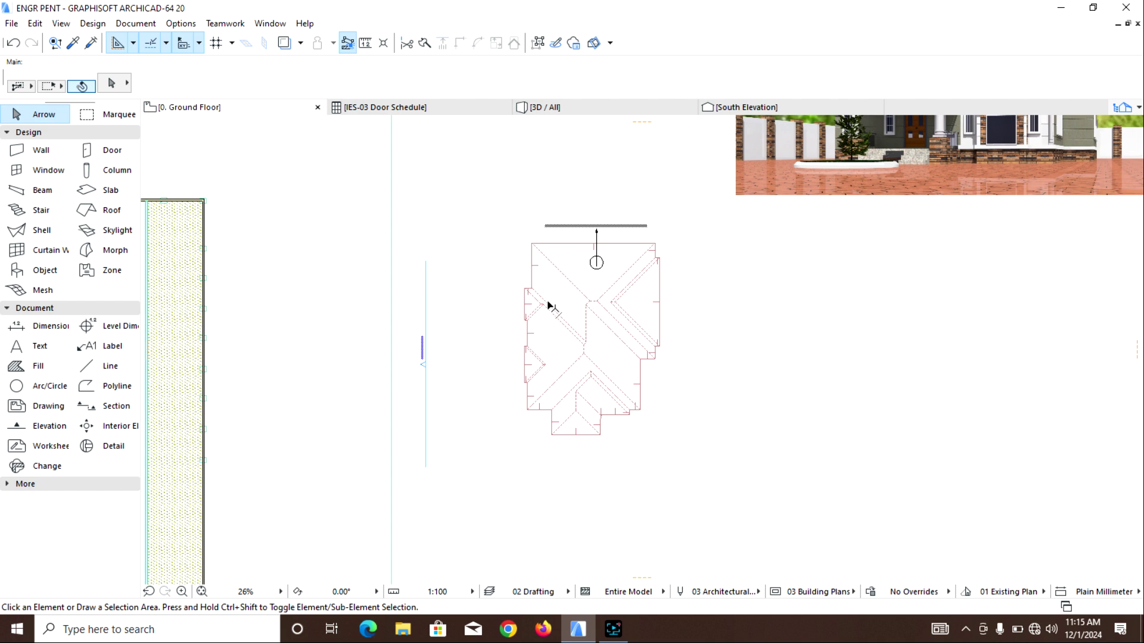
{"action": "left_click", "coordinate": [547, 305]}
{"action": "scroll", "coordinate": [564, 348], "scroll_direction": "up", "scroll_amount": 1}
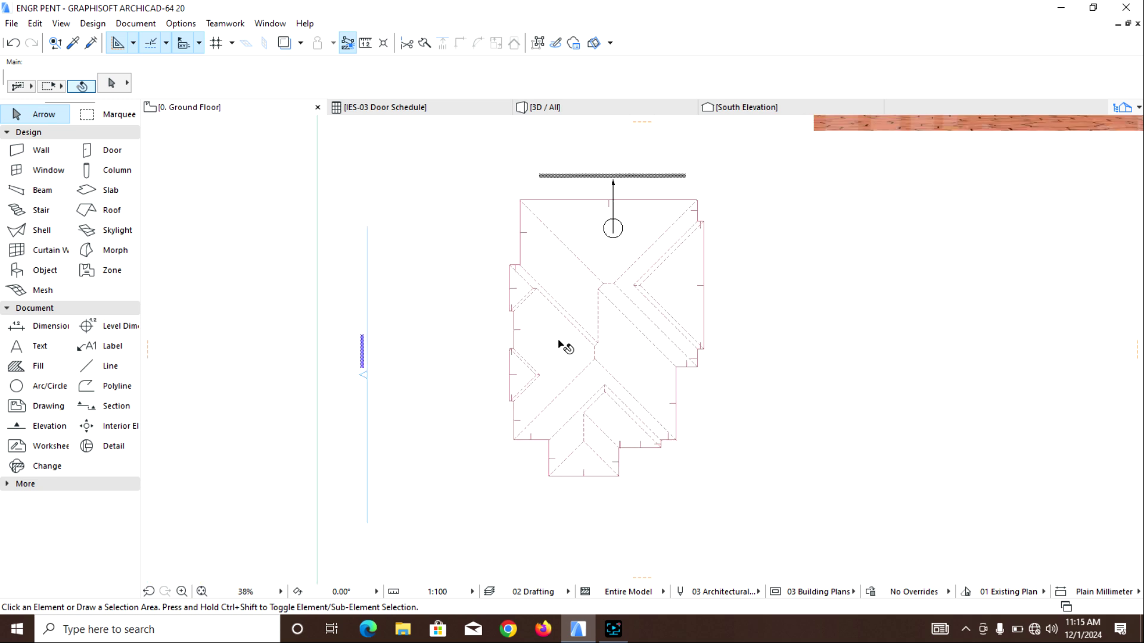
{"action": "scroll", "coordinate": [564, 349], "scroll_direction": "down", "scroll_amount": 1}
{"action": "left_click", "coordinate": [461, 246]}
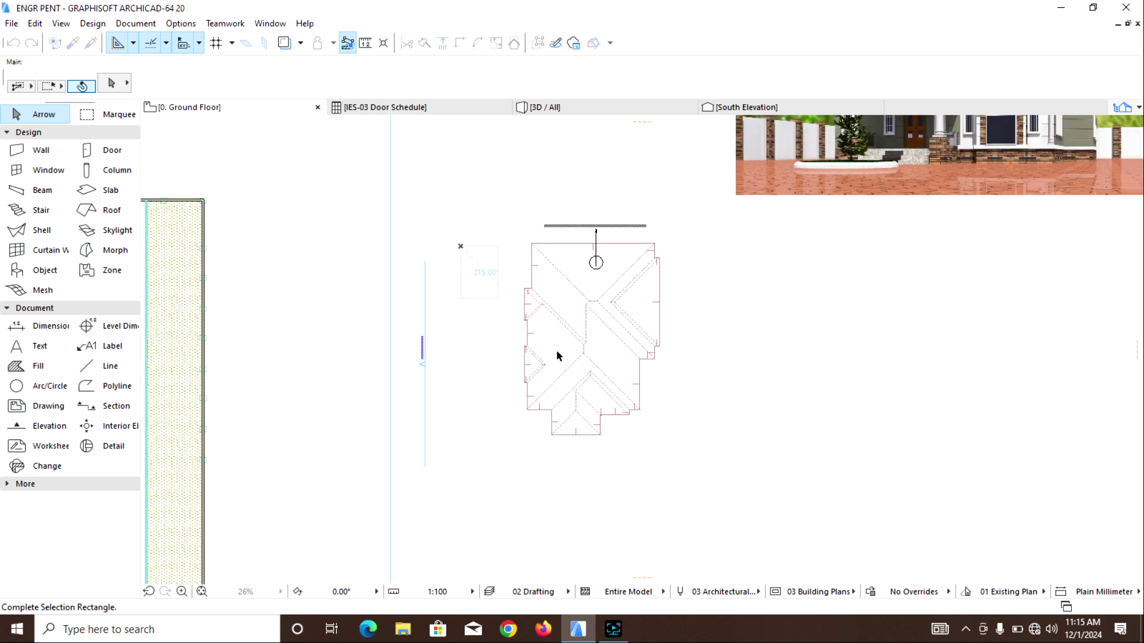
{"action": "left_click", "coordinate": [726, 441]}
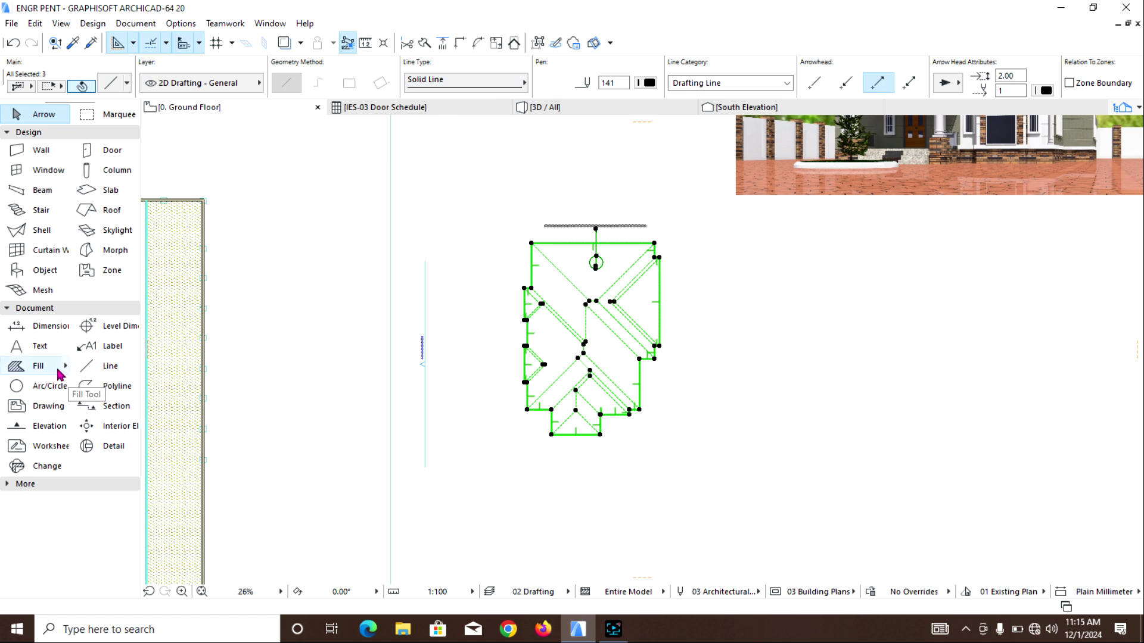
{"action": "left_click", "coordinate": [301, 381]}
Trace the triangular hip face at the front projection of the pasted roof plan with a closed chain of solid lines
{"action": "scroll", "coordinate": [520, 400], "scroll_direction": "up", "scroll_amount": 3}
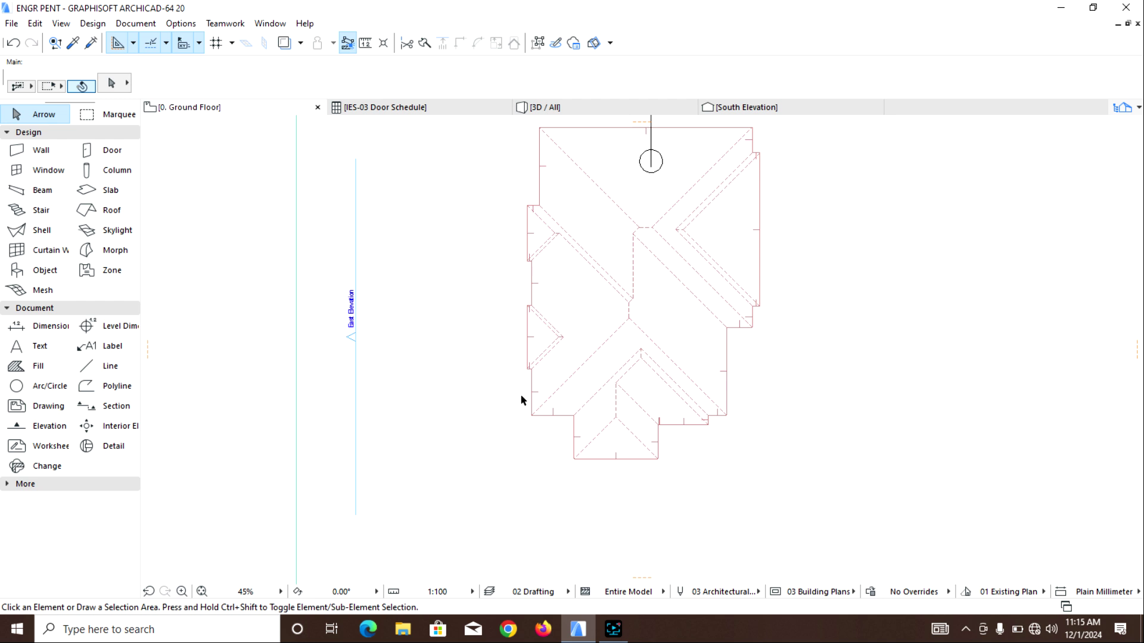
{"action": "left_click", "coordinate": [98, 366]}
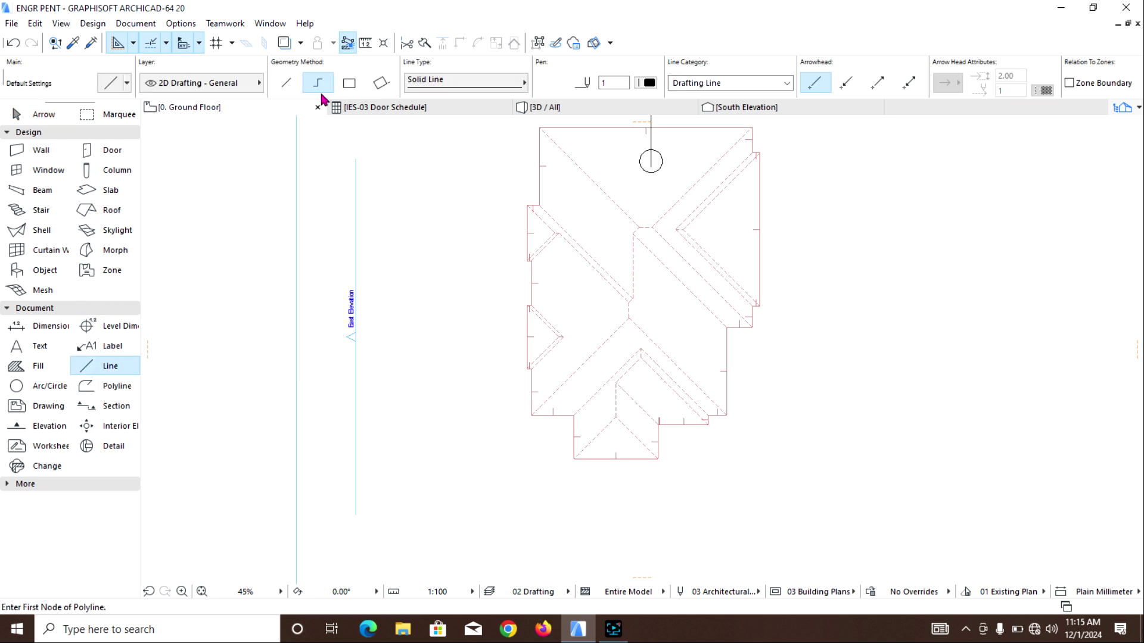
{"action": "scroll", "coordinate": [611, 449], "scroll_direction": "up", "scroll_amount": 5}
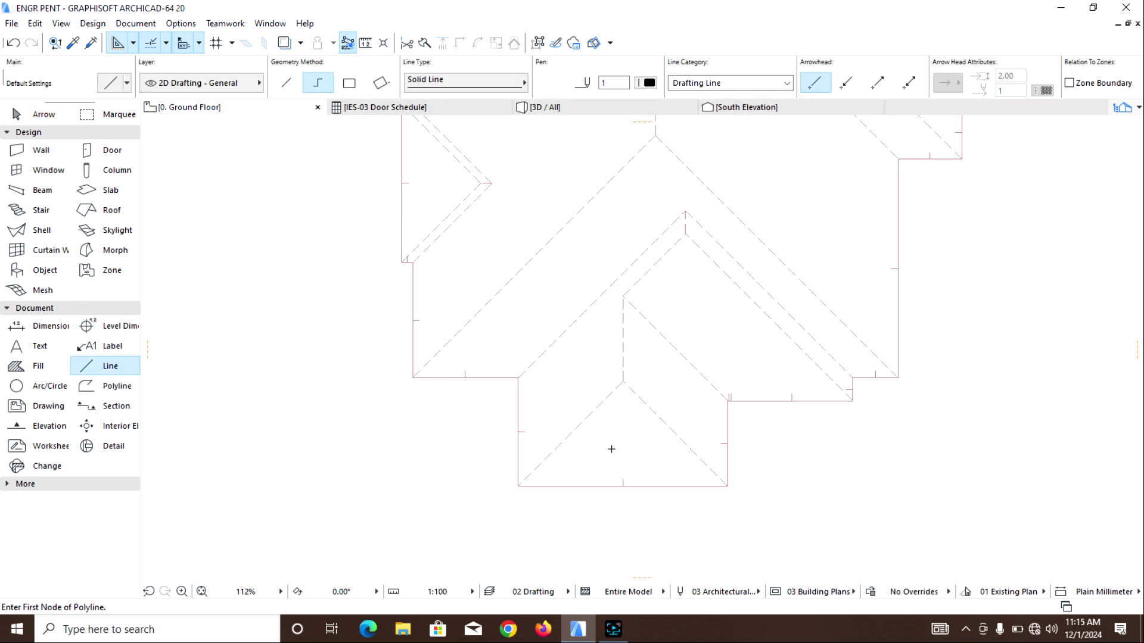
{"action": "scroll", "coordinate": [611, 449], "scroll_direction": "up", "scroll_amount": 4}
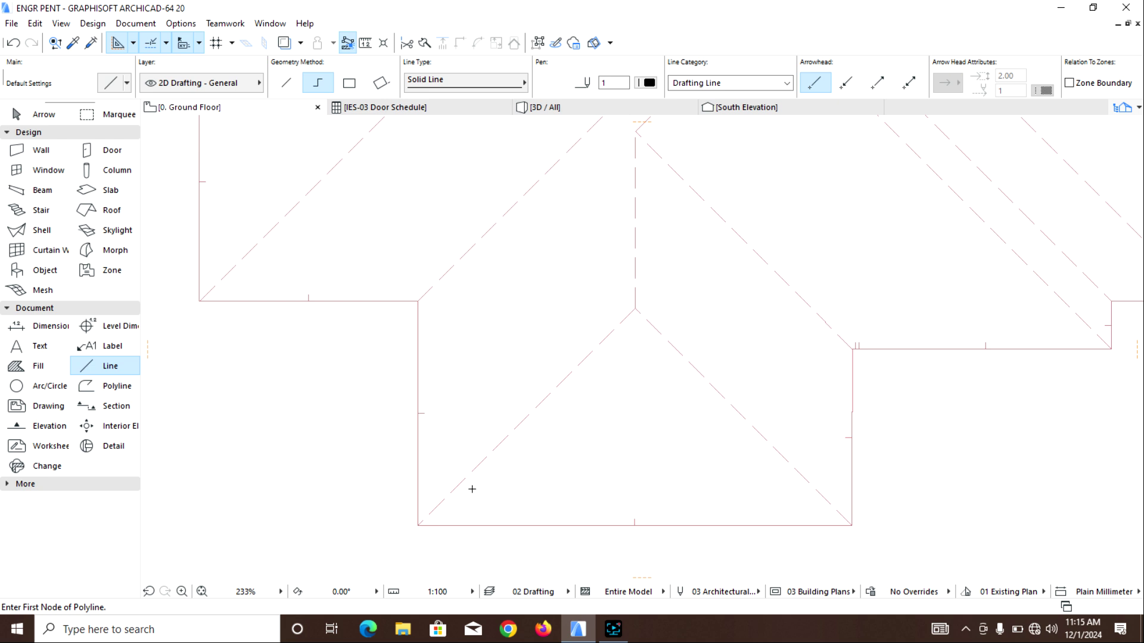
{"action": "left_click", "coordinate": [418, 525]}
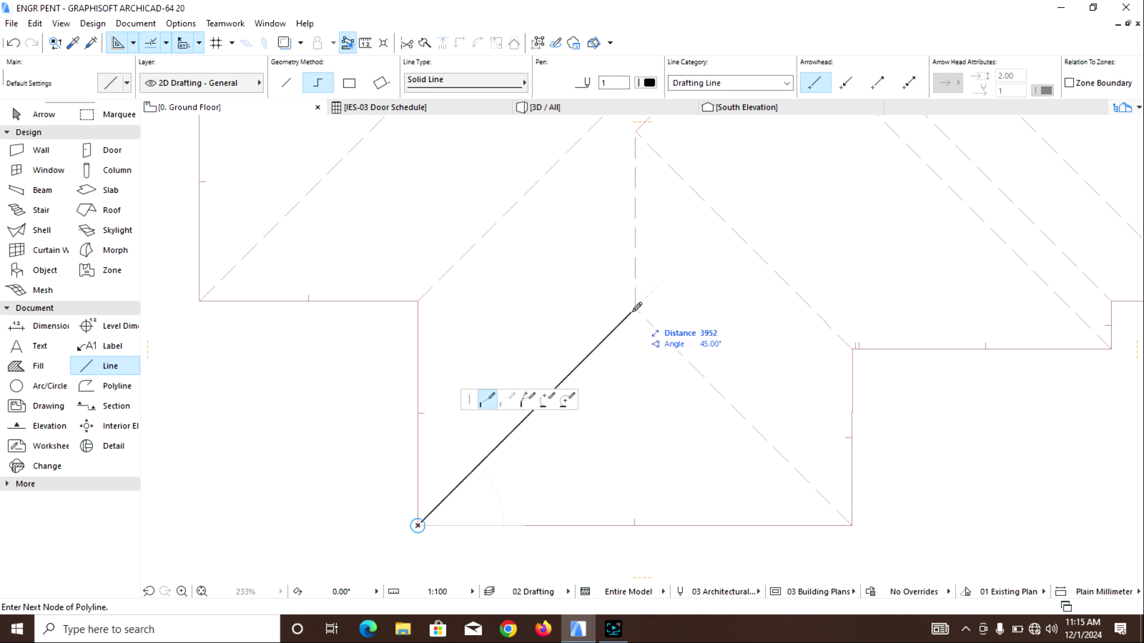
{"action": "scroll", "coordinate": [632, 311], "scroll_direction": "up", "scroll_amount": 5}
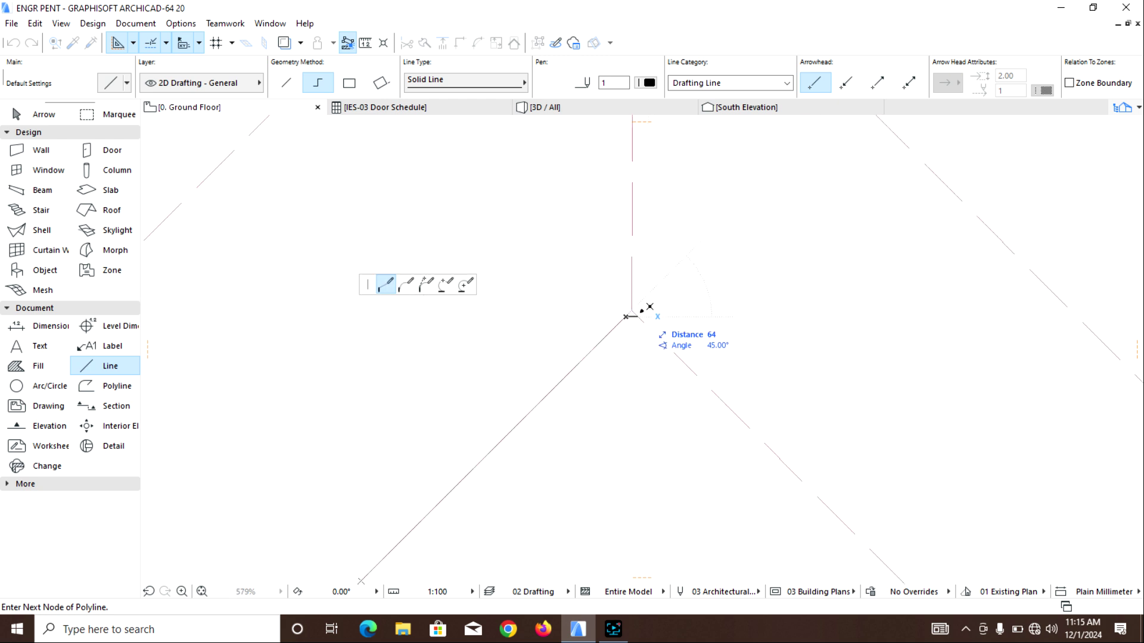
{"action": "left_click", "coordinate": [632, 310]}
{"action": "scroll", "coordinate": [691, 394], "scroll_direction": "down", "scroll_amount": 5}
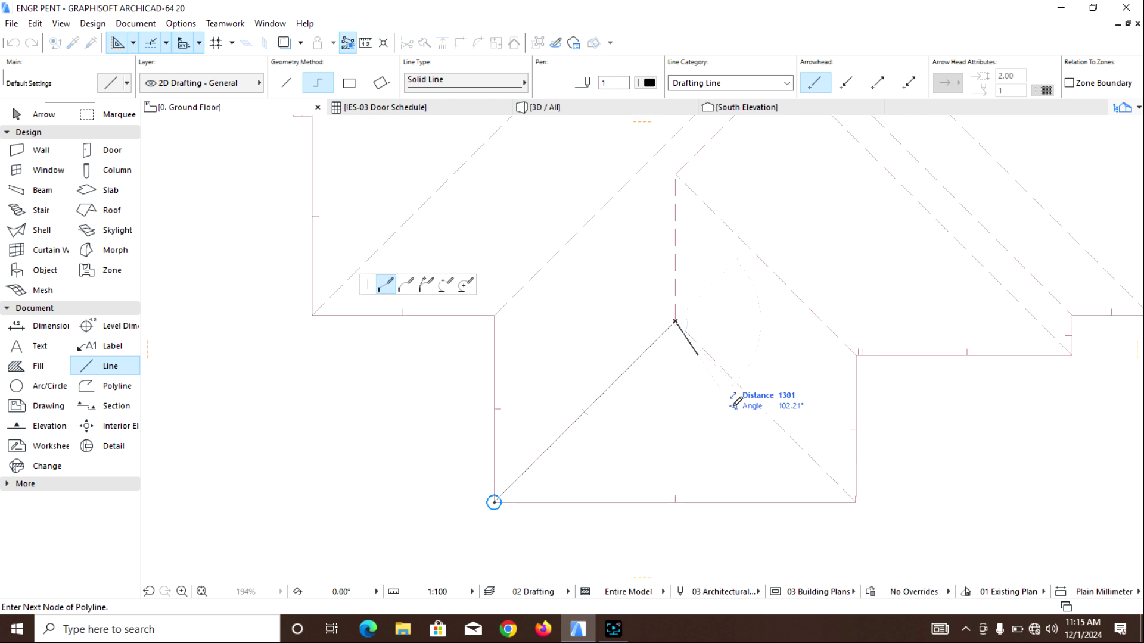
{"action": "left_click", "coordinate": [856, 501]}
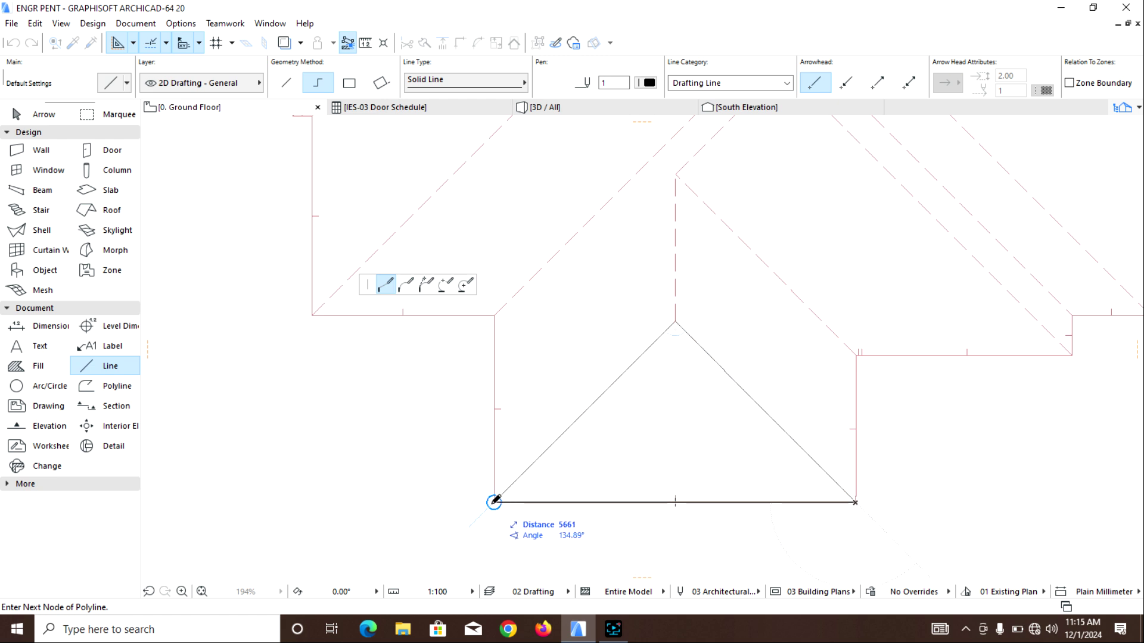
{"action": "left_click", "coordinate": [494, 503]}
{"action": "scroll", "coordinate": [494, 503], "scroll_direction": "down", "scroll_amount": 4}
{"action": "scroll", "coordinate": [506, 441], "scroll_direction": "up", "scroll_amount": 3}
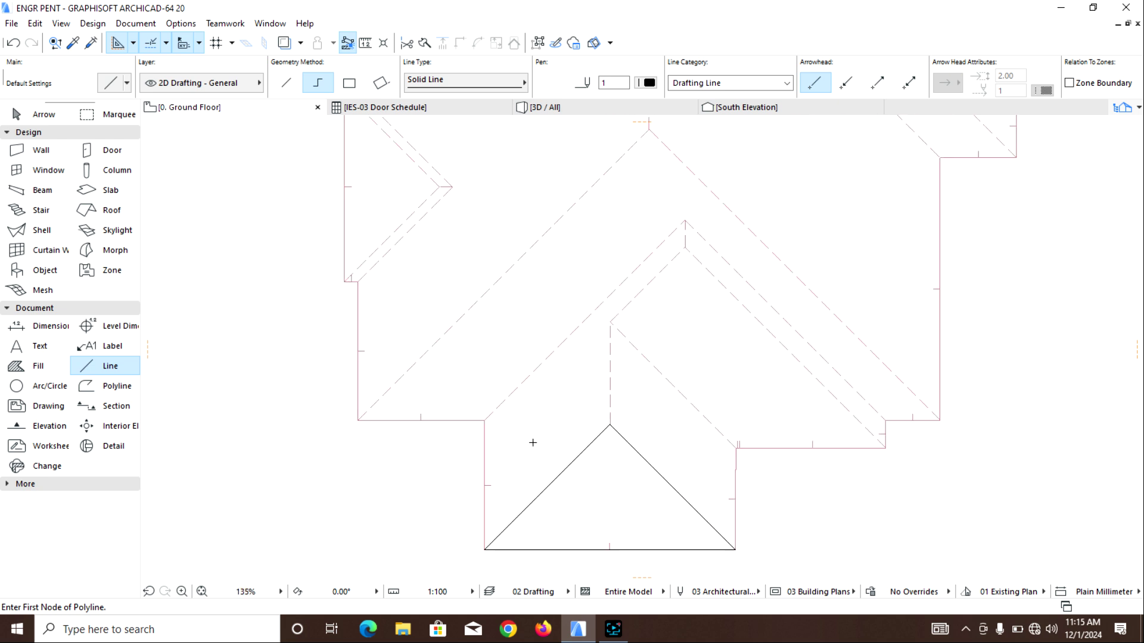
{"action": "scroll", "coordinate": [541, 444], "scroll_direction": "down", "scroll_amount": 3}
{"action": "scroll", "coordinate": [553, 444], "scroll_direction": "down", "scroll_amount": 4}
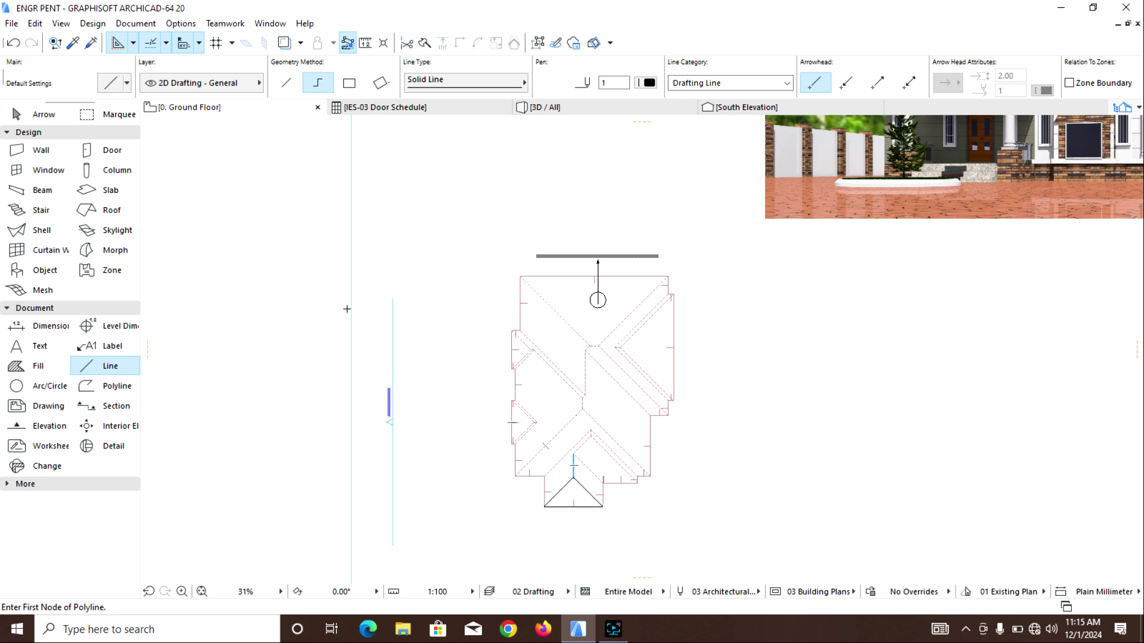
{"action": "left_click", "coordinate": [119, 115]}
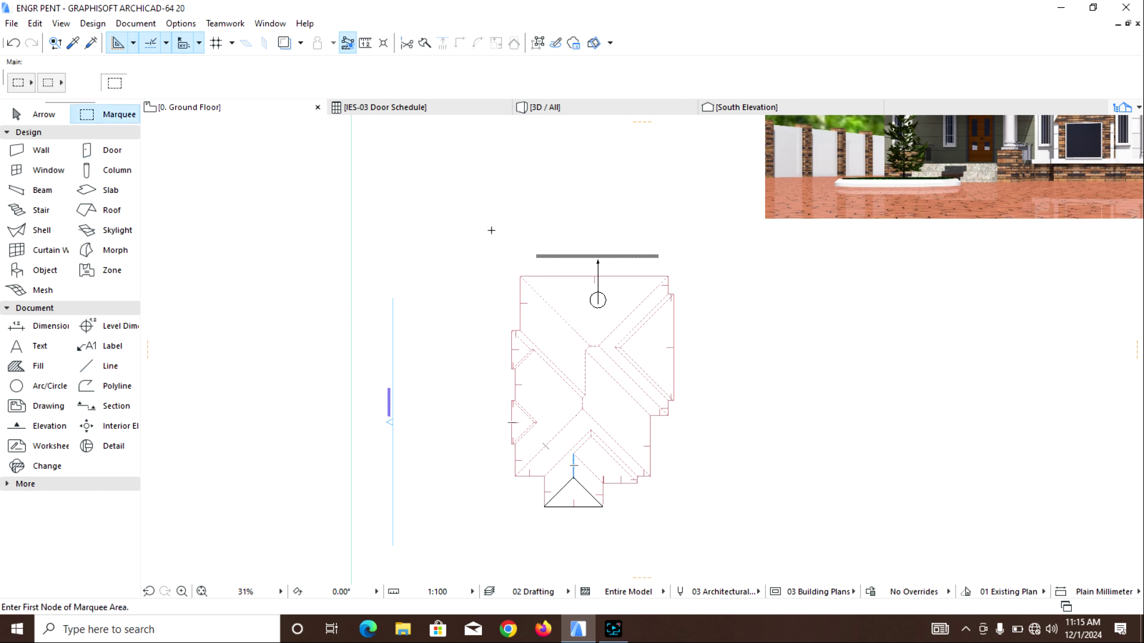
{"action": "left_click", "coordinate": [469, 221]}
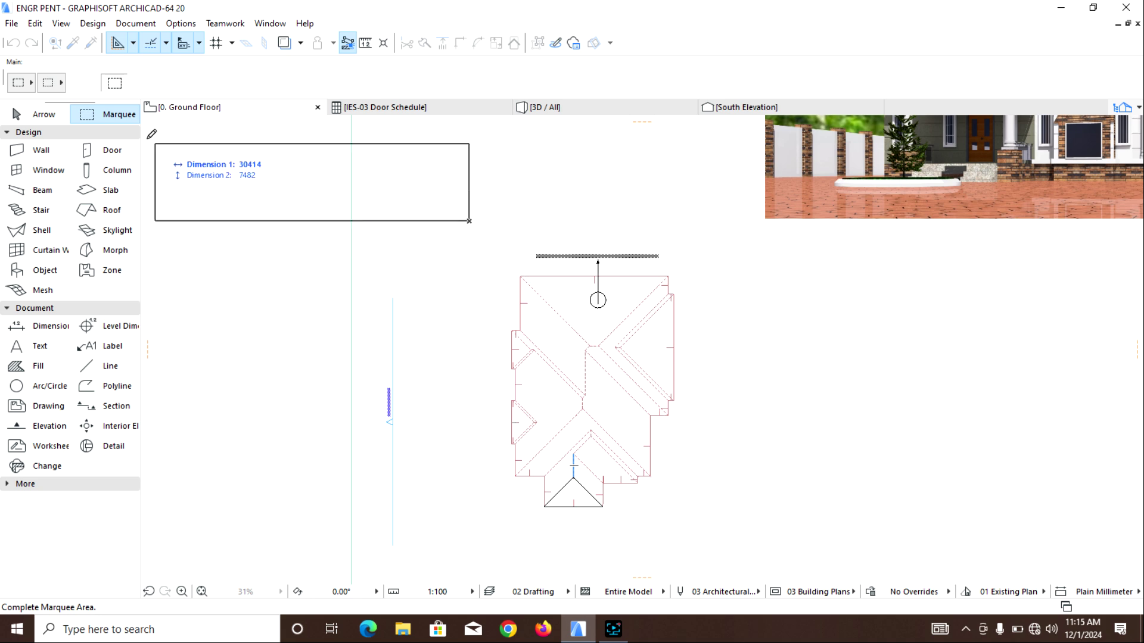
{"action": "left_click", "coordinate": [692, 522]}
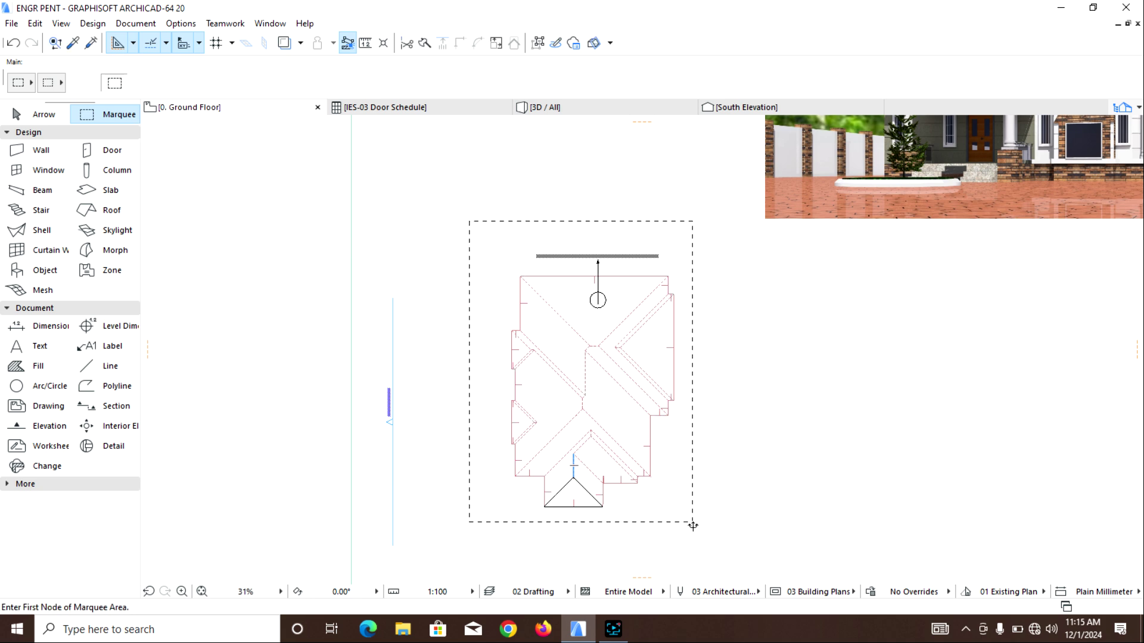
{"action": "left_click", "coordinate": [37, 367]}
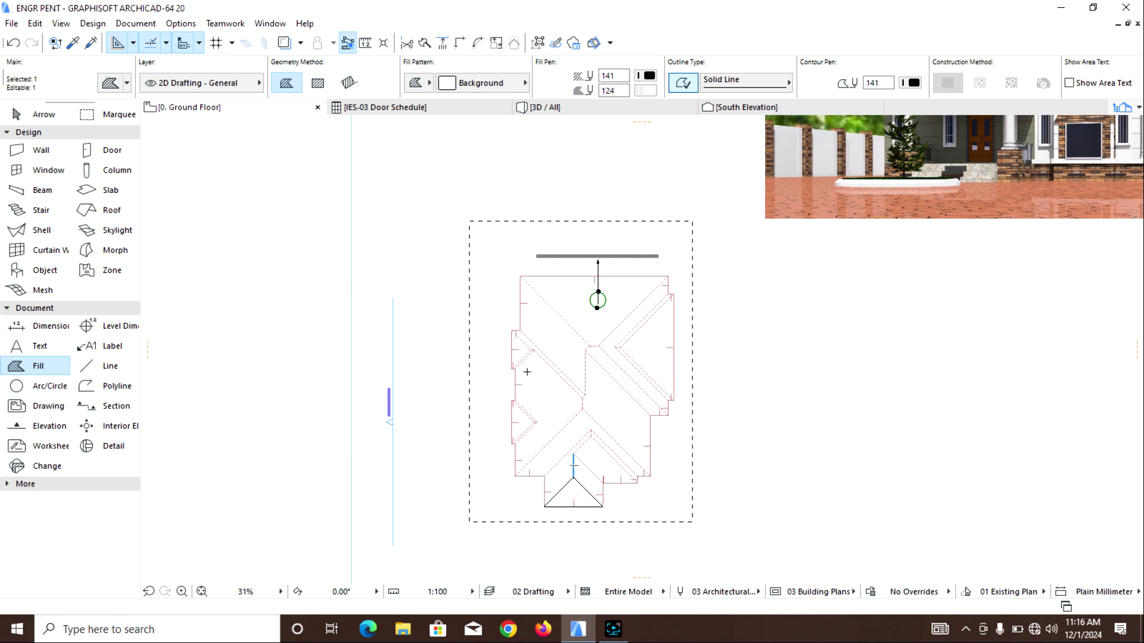
{"action": "key", "text": "Escape"}
{"action": "left_click", "coordinate": [105, 366]}
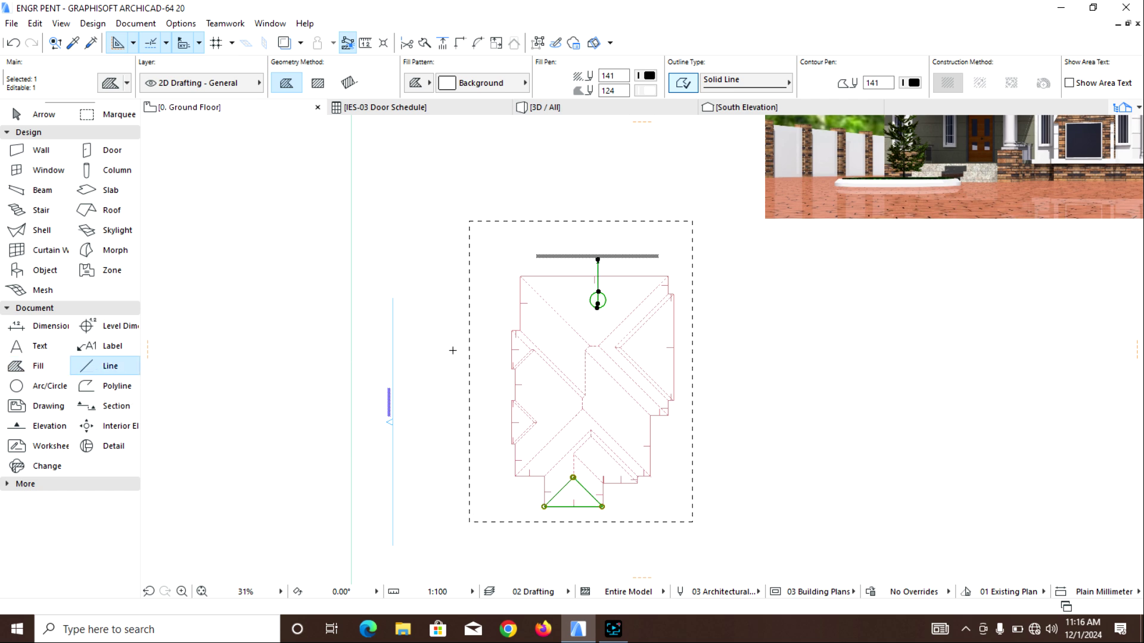
{"action": "key", "text": "Escape"}
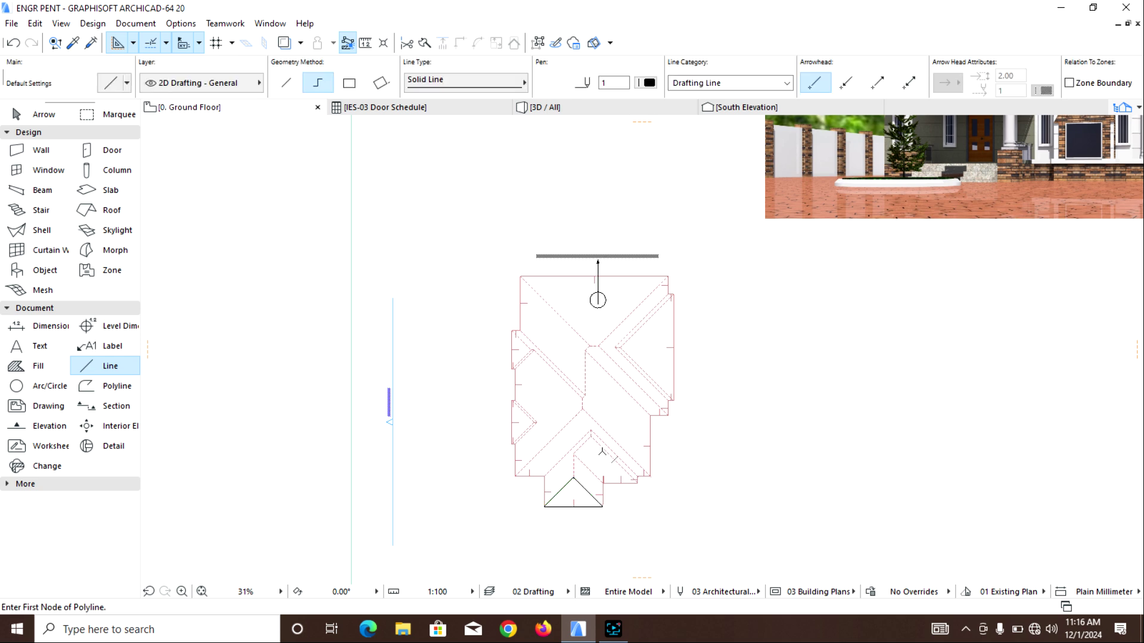
Trace the right slope of the front projection as a closed line chain along its ridge, valley, side eave and hip
{"action": "scroll", "coordinate": [553, 497], "scroll_direction": "up", "scroll_amount": 2}
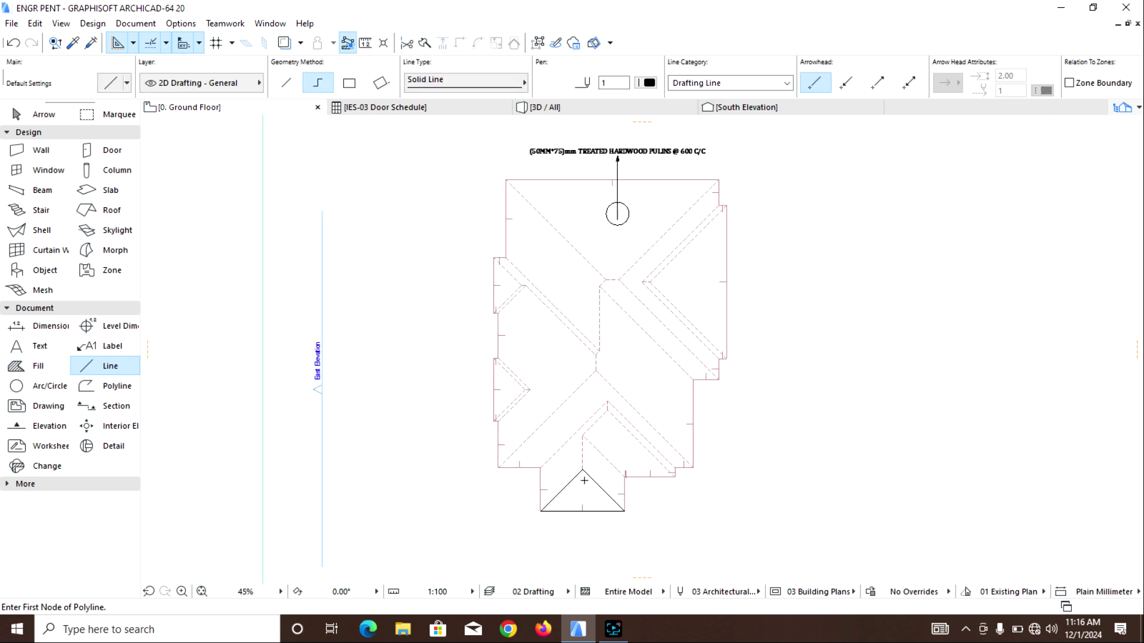
{"action": "scroll", "coordinate": [584, 480], "scroll_direction": "up", "scroll_amount": 5}
{"action": "left_click", "coordinate": [583, 456]}
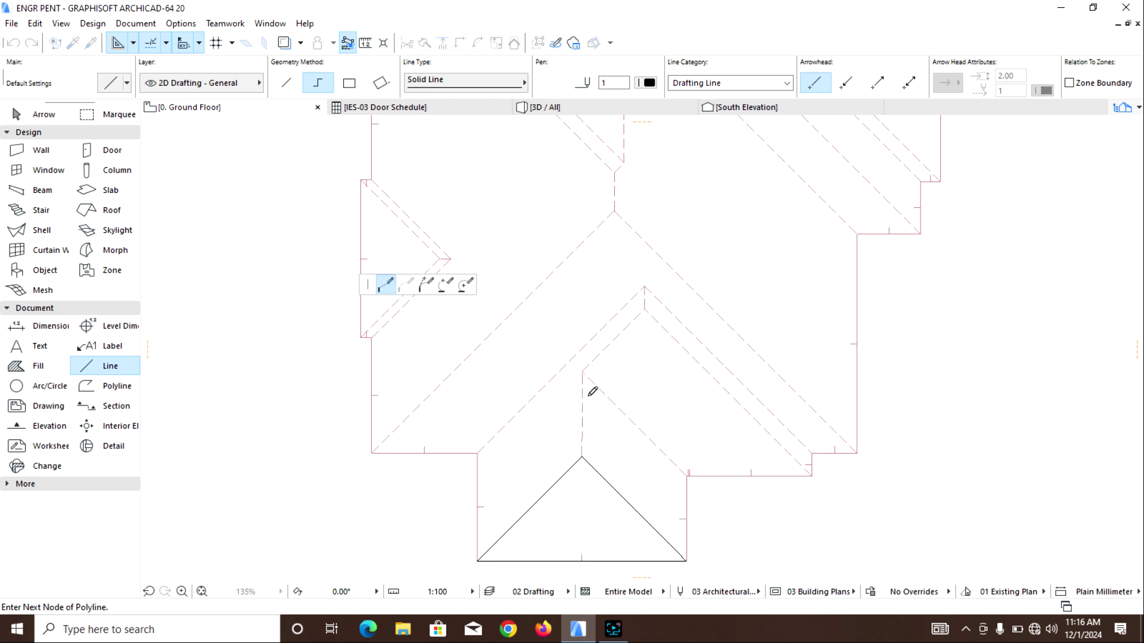
{"action": "scroll", "coordinate": [589, 390], "scroll_direction": "up", "scroll_amount": 5}
{"action": "left_click", "coordinate": [574, 333]}
{"action": "scroll", "coordinate": [574, 334], "scroll_direction": "down", "scroll_amount": 7}
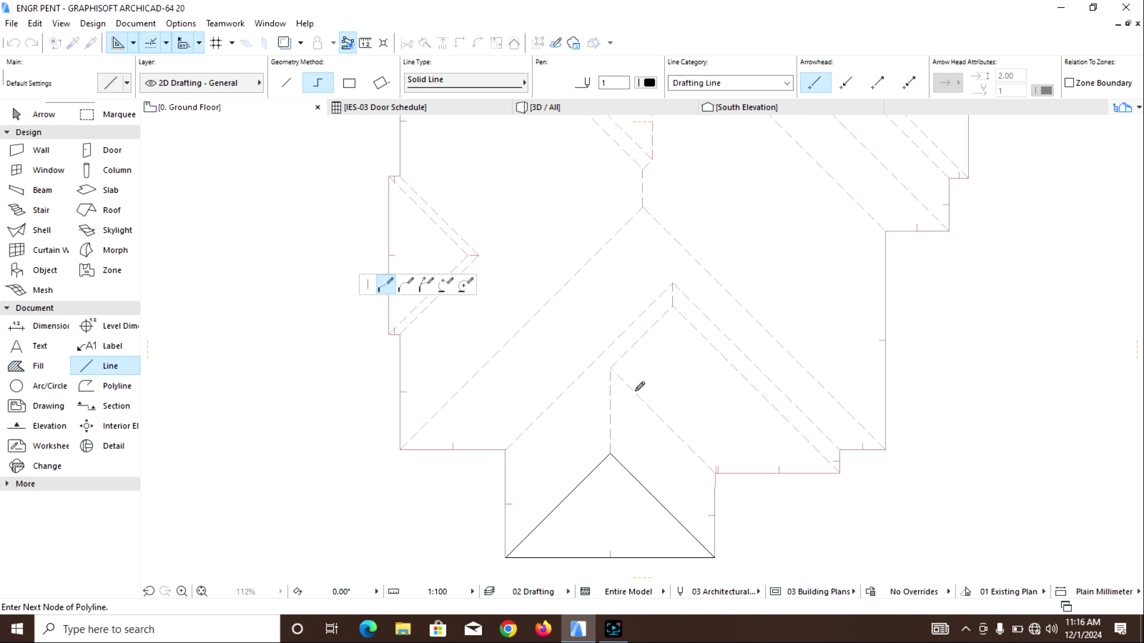
{"action": "scroll", "coordinate": [613, 286], "scroll_direction": "up", "scroll_amount": 6}
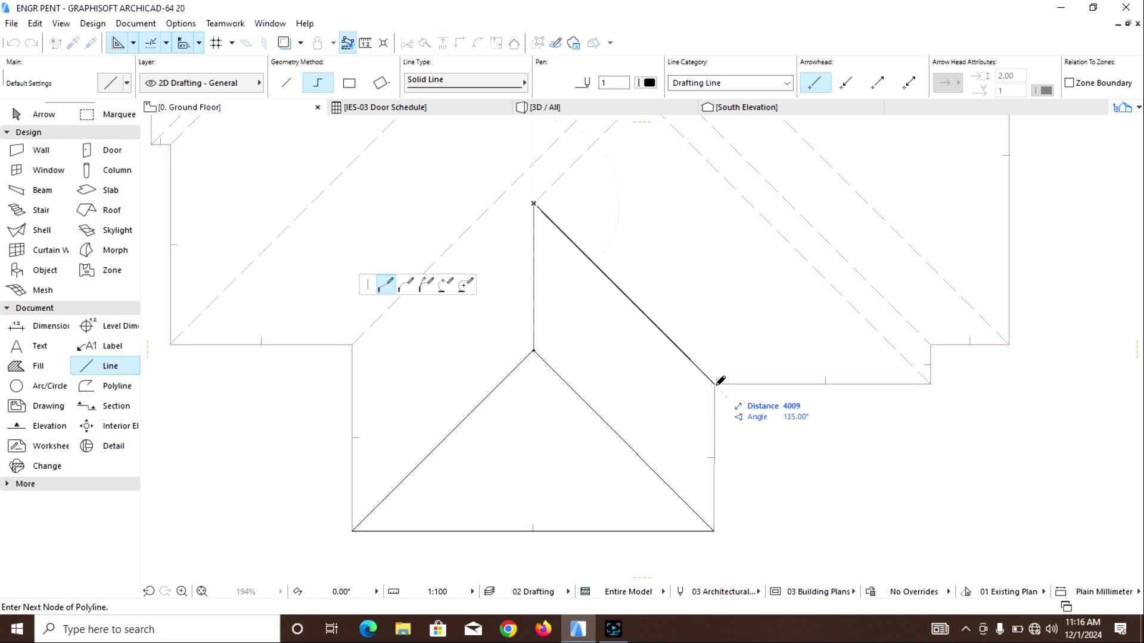
{"action": "left_click", "coordinate": [715, 385]}
{"action": "left_click", "coordinate": [715, 529]}
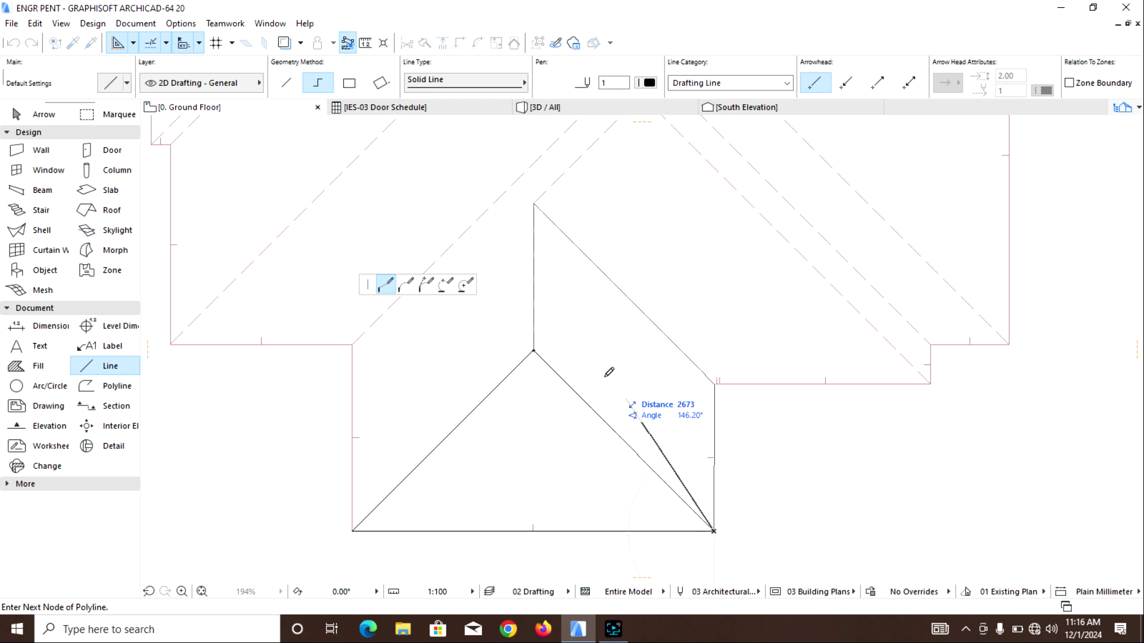
{"action": "left_click", "coordinate": [535, 351]}
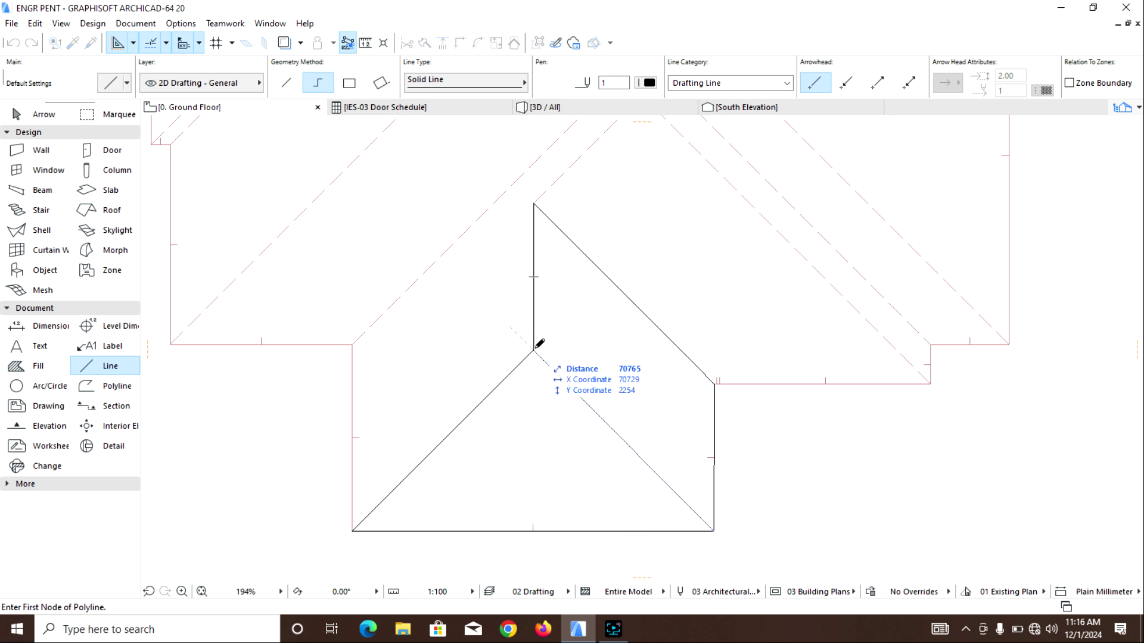
Trace the roof face to the right of the front projection as a closed line chain along its front eave, hip and valleys
{"action": "left_click", "coordinate": [715, 384]}
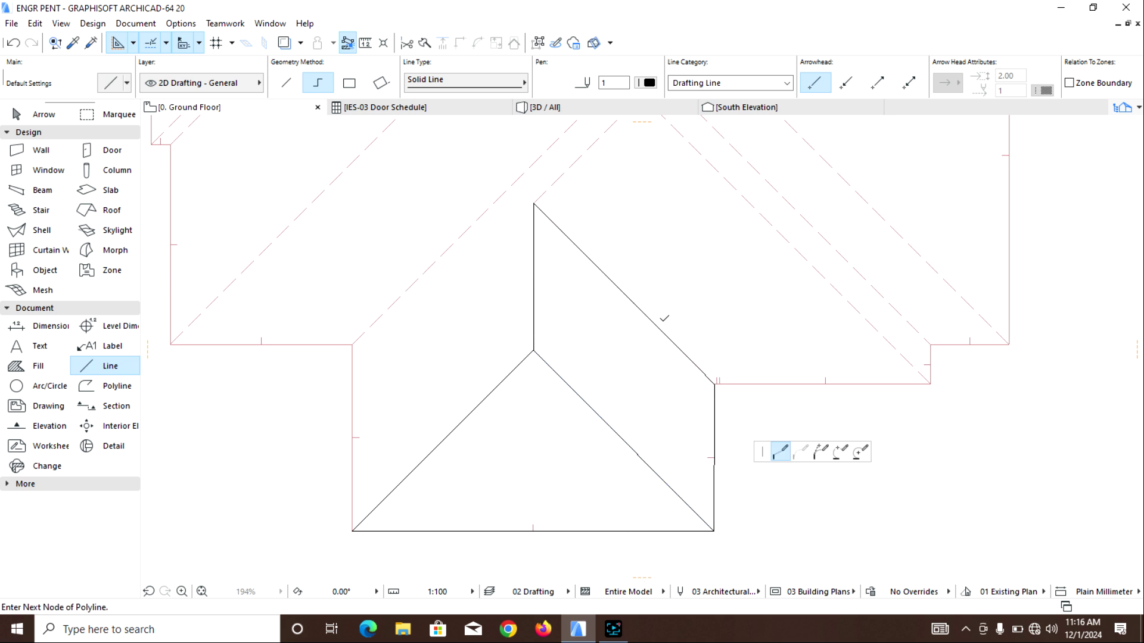
{"action": "left_click", "coordinate": [930, 384]}
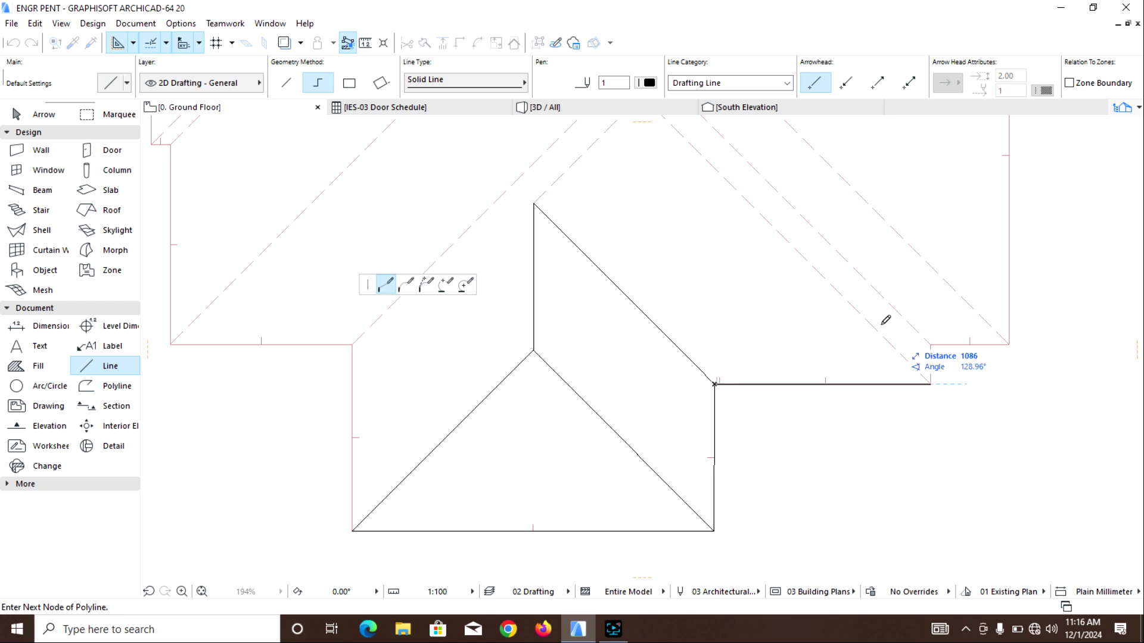
{"action": "middle_click_drag", "start_coordinate": [888, 314], "coordinate": [894, 452]}
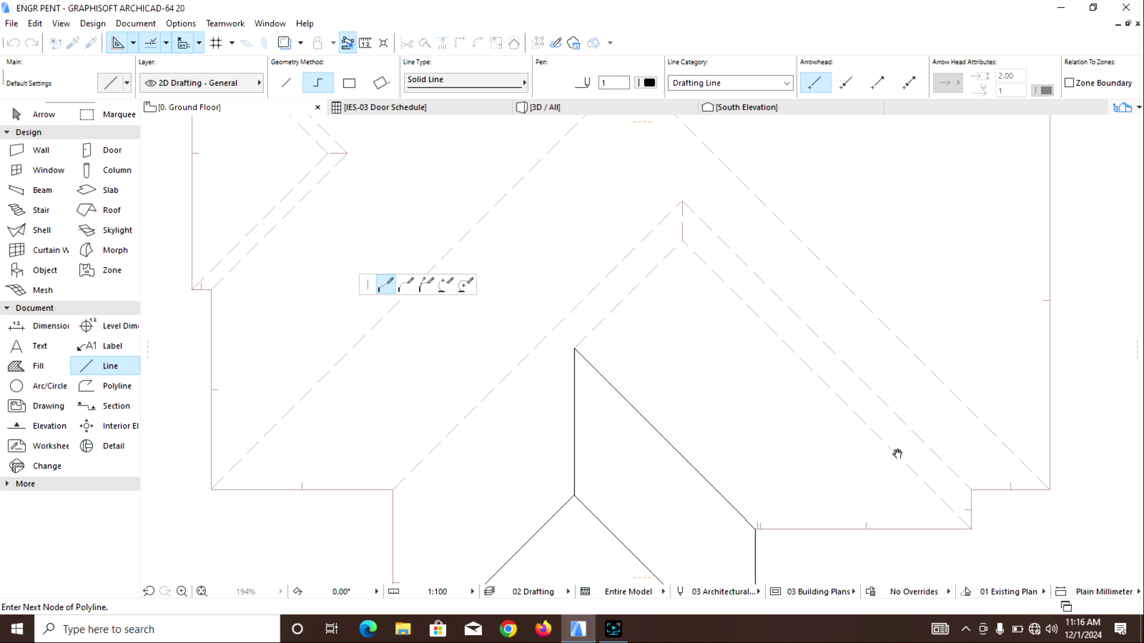
{"action": "left_click", "coordinate": [682, 241]}
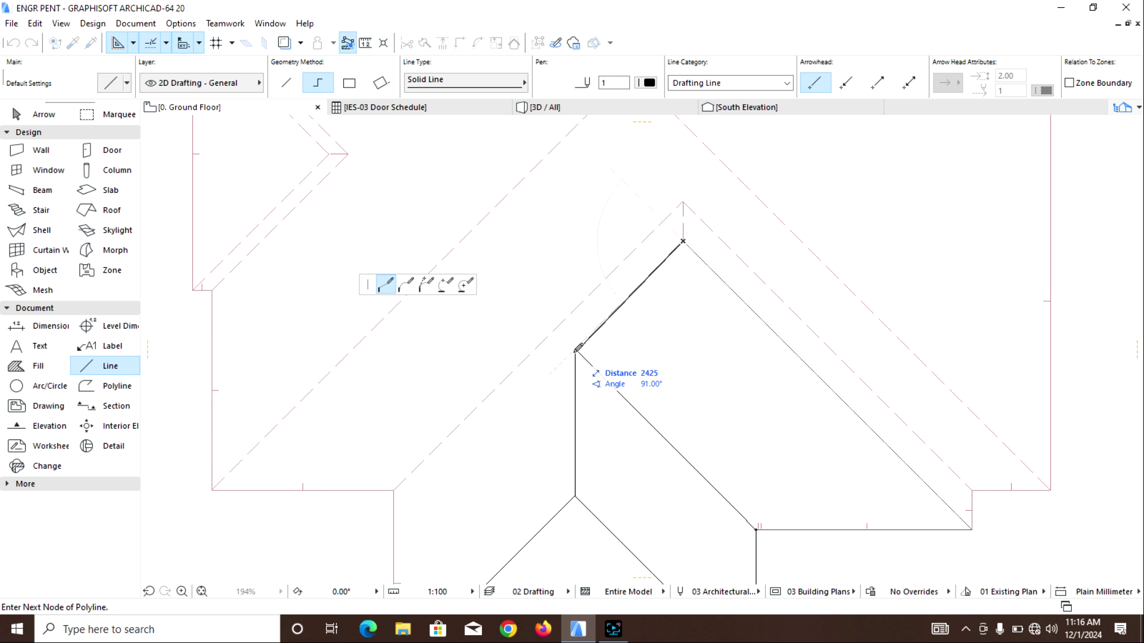
{"action": "left_click", "coordinate": [575, 350]}
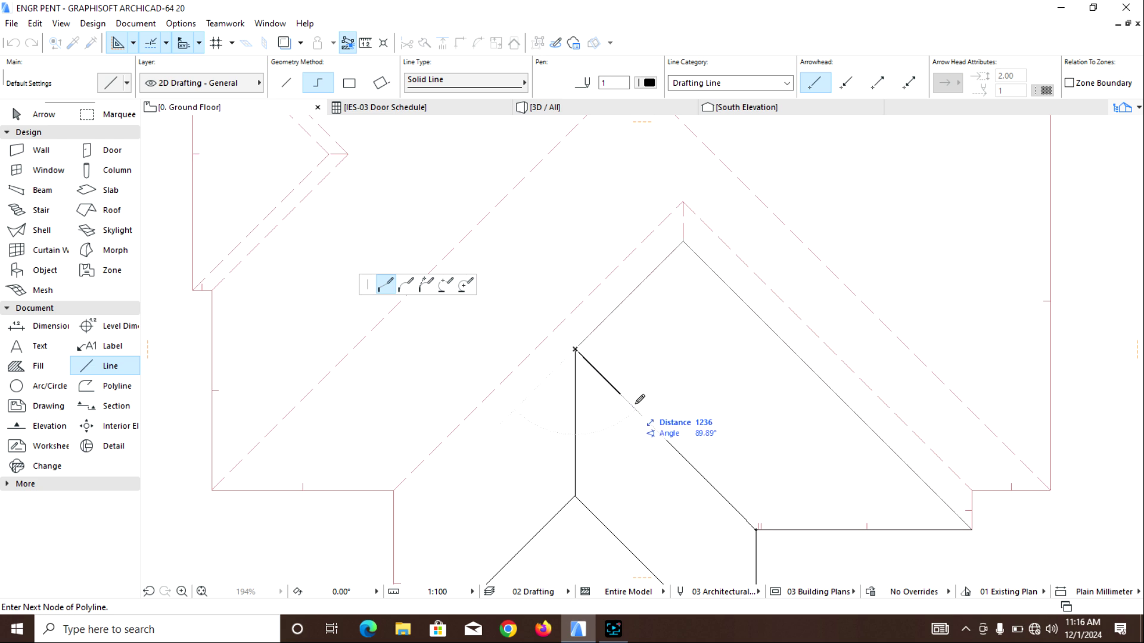
{"action": "double_click", "coordinate": [759, 526]}
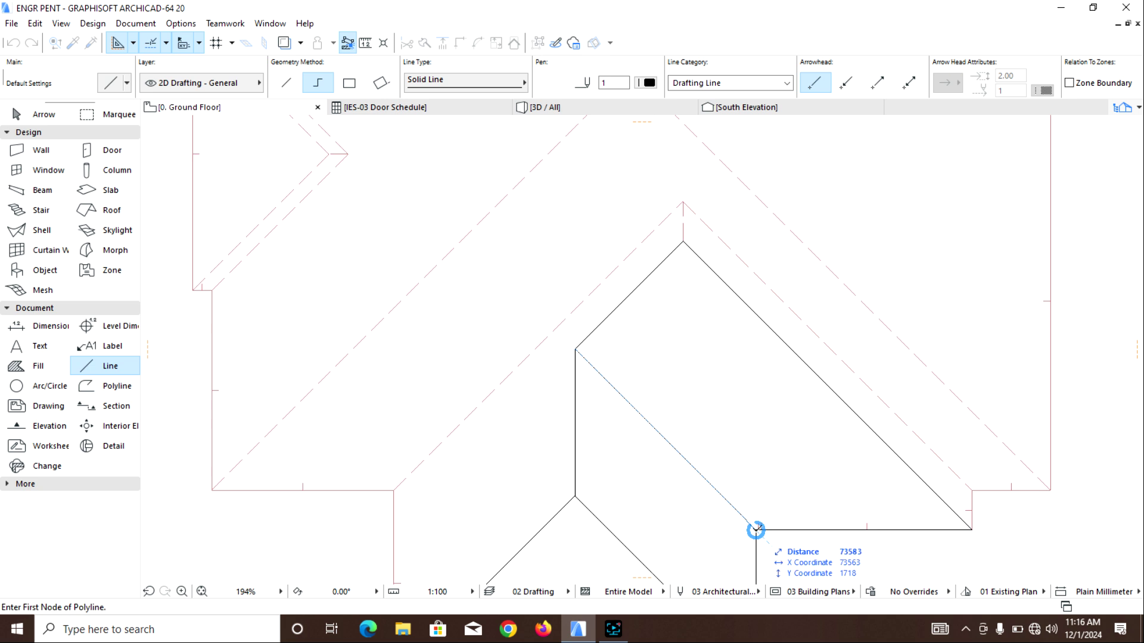
Trace the narrow strip face beside that hip as a closed line chain, from the short ridge down to the stepped eave corner
{"action": "scroll", "coordinate": [720, 485], "scroll_direction": "down", "scroll_amount": 4}
{"action": "scroll", "coordinate": [618, 365], "scroll_direction": "up", "scroll_amount": 4}
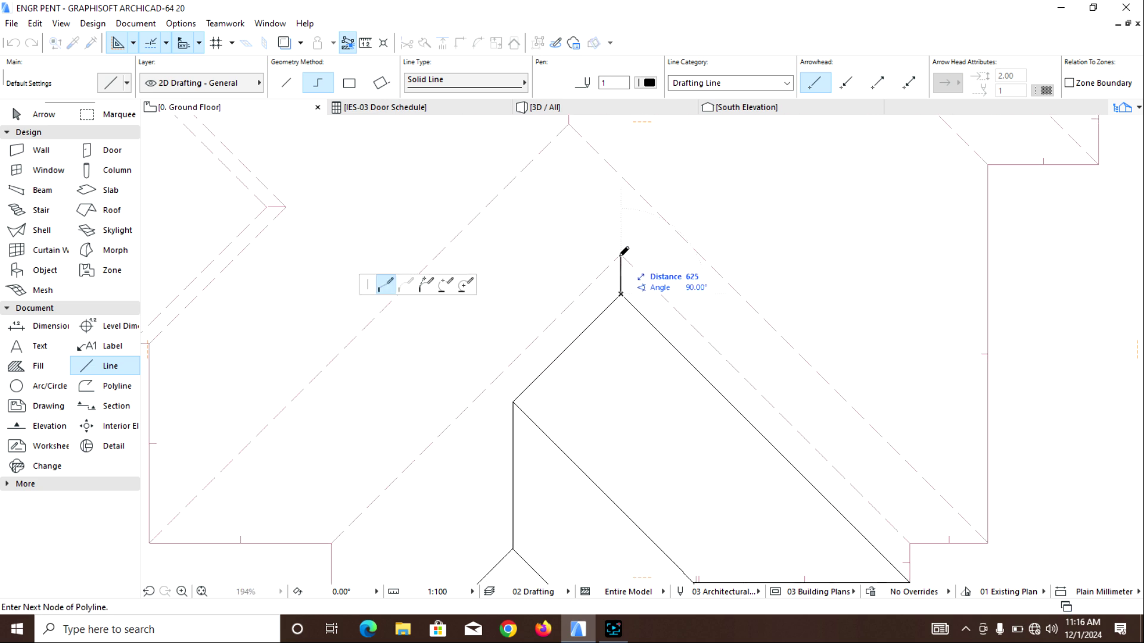
{"action": "scroll", "coordinate": [619, 256], "scroll_direction": "down", "scroll_amount": 4}
{"action": "scroll", "coordinate": [751, 367], "scroll_direction": "up", "scroll_amount": 6}
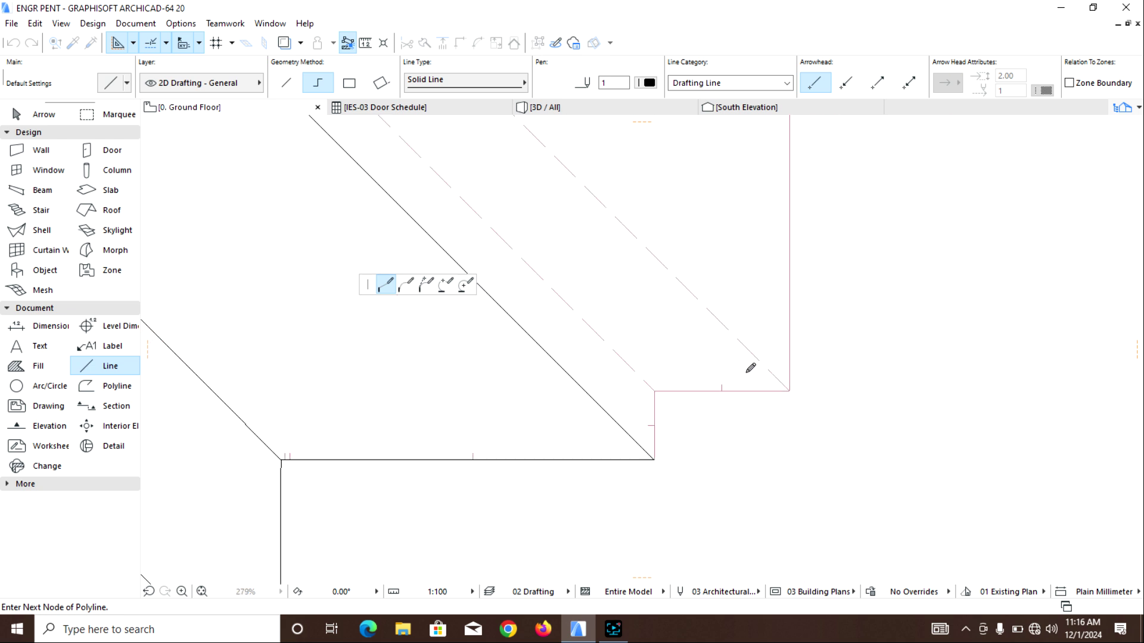
{"action": "left_click", "coordinate": [654, 391]}
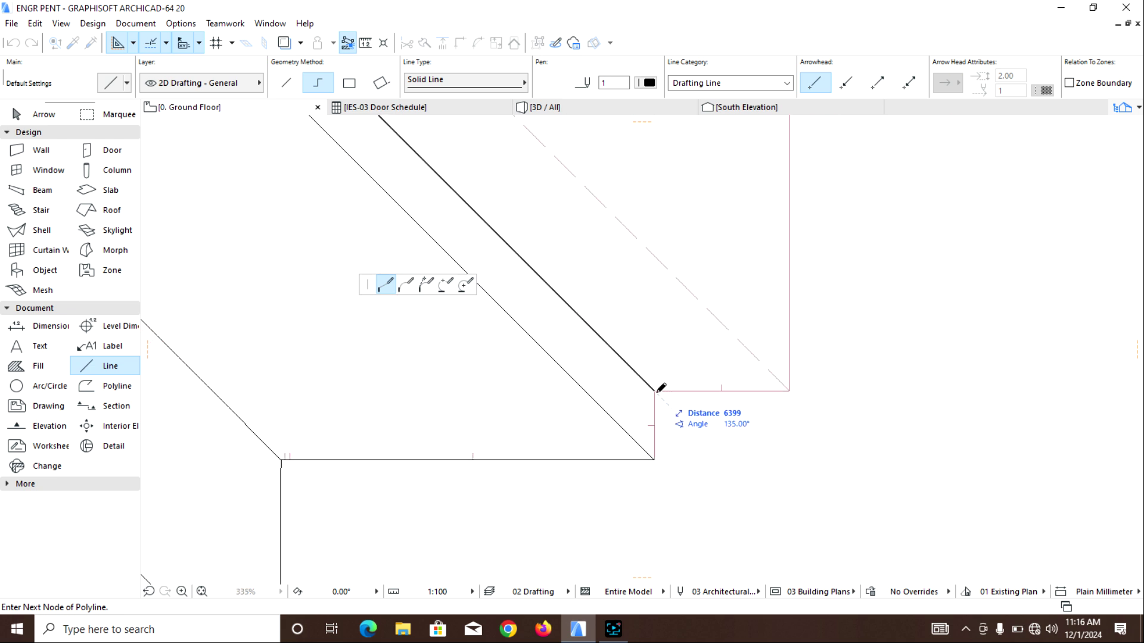
{"action": "left_click", "coordinate": [654, 459]}
{"action": "scroll", "coordinate": [654, 458], "scroll_direction": "down", "scroll_amount": 4}
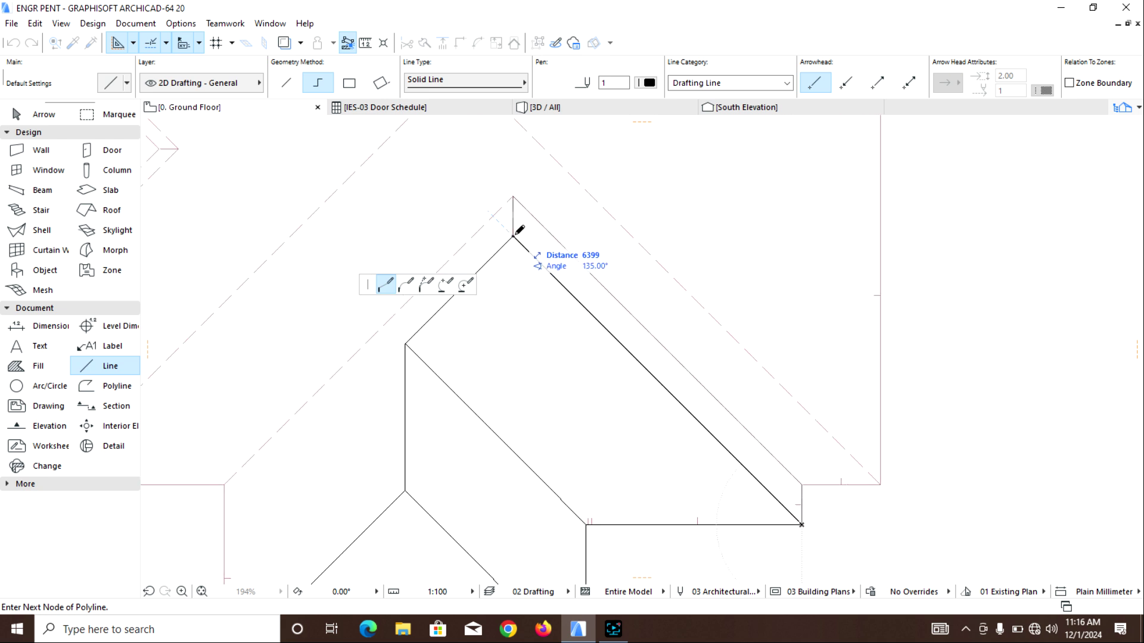
{"action": "left_click", "coordinate": [514, 236]}
Trace the left slope of the front projection as a closed line chain along its side eave, long valley, short ridge and projection ridge
{"action": "scroll", "coordinate": [646, 334], "scroll_direction": "down", "scroll_amount": 3}
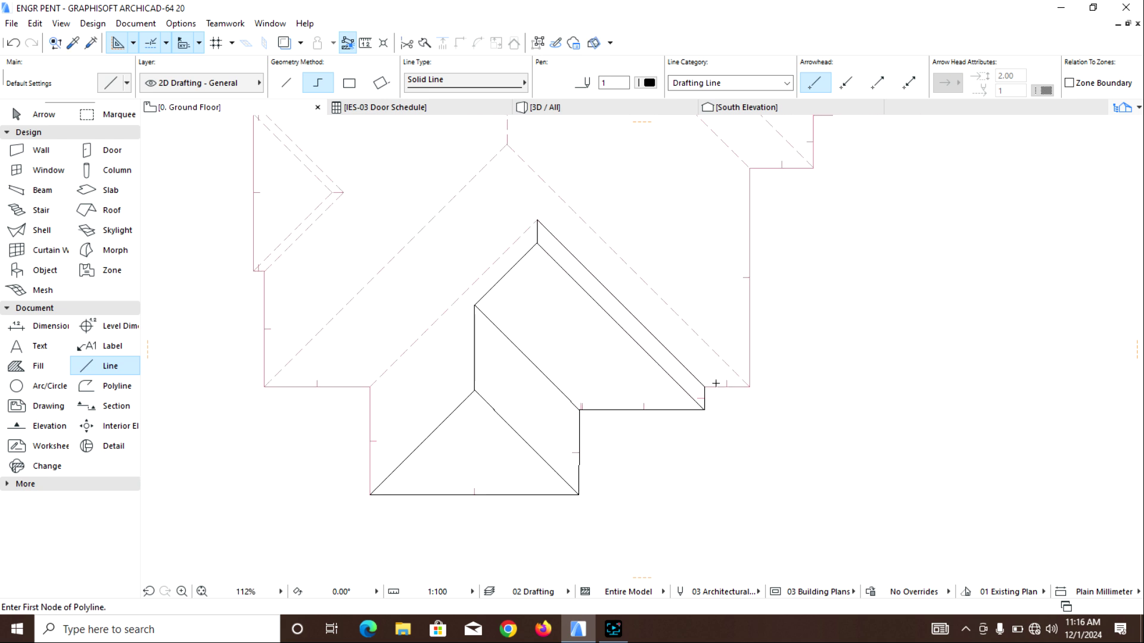
{"action": "scroll", "coordinate": [715, 383], "scroll_direction": "down", "scroll_amount": 1}
{"action": "middle_click_drag", "start_coordinate": [716, 383], "coordinate": [733, 401]}
{"action": "scroll", "coordinate": [725, 397], "scroll_direction": "up", "scroll_amount": 1}
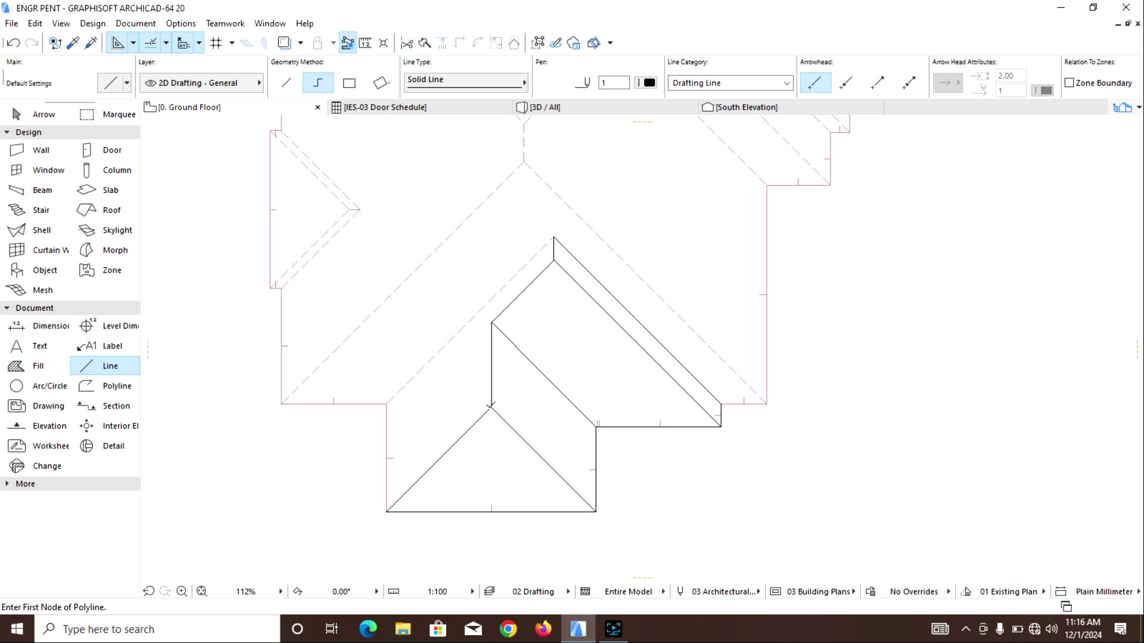
{"action": "left_click", "coordinate": [386, 511]}
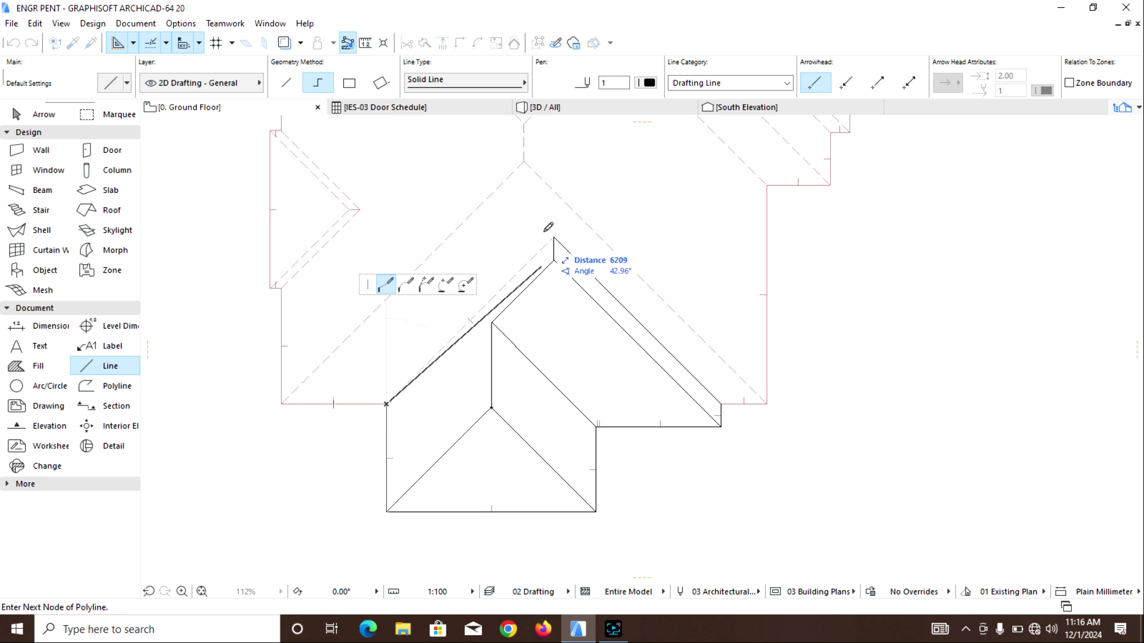
{"action": "scroll", "coordinate": [554, 237], "scroll_direction": "up", "scroll_amount": 4}
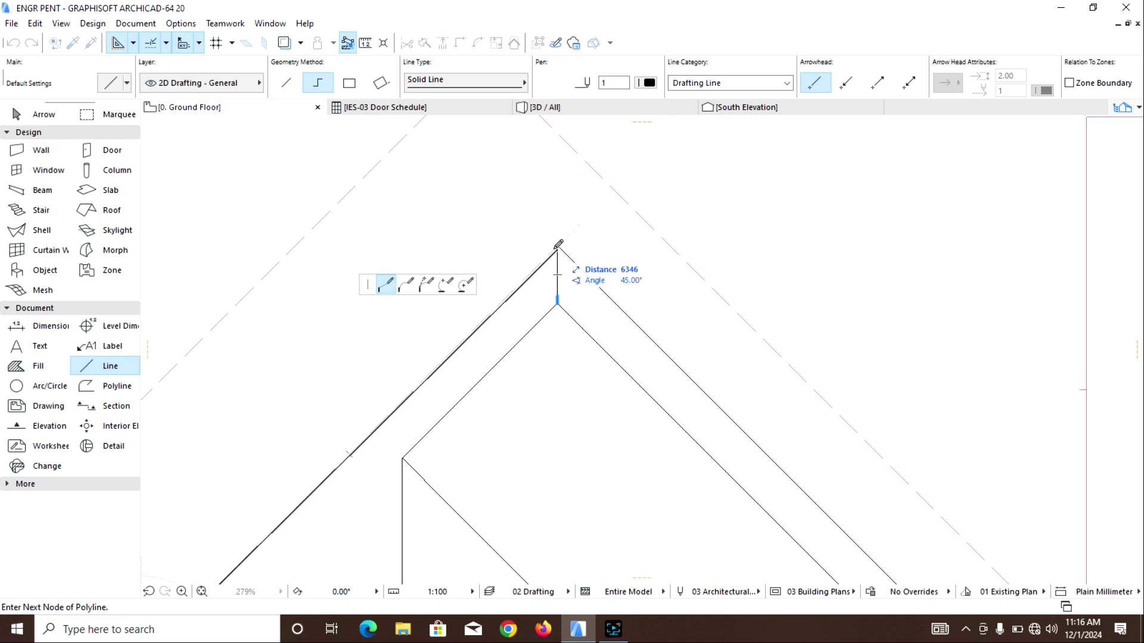
{"action": "left_click", "coordinate": [558, 244]}
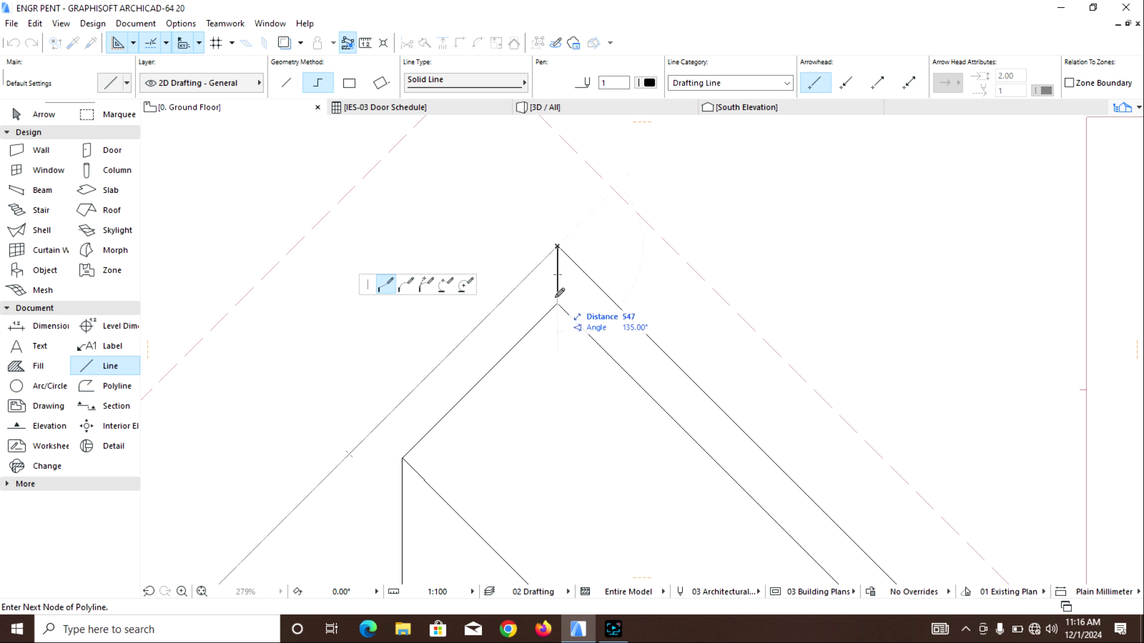
{"action": "left_click", "coordinate": [557, 304]}
{"action": "scroll", "coordinate": [468, 364], "scroll_direction": "up", "scroll_amount": 1}
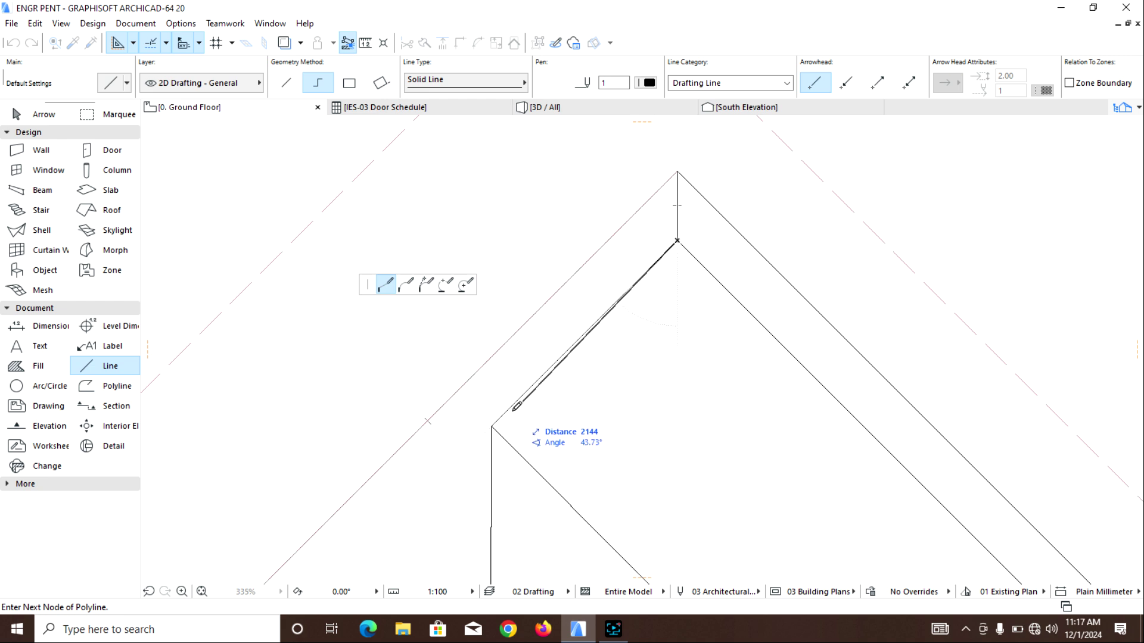
{"action": "left_click", "coordinate": [492, 426]}
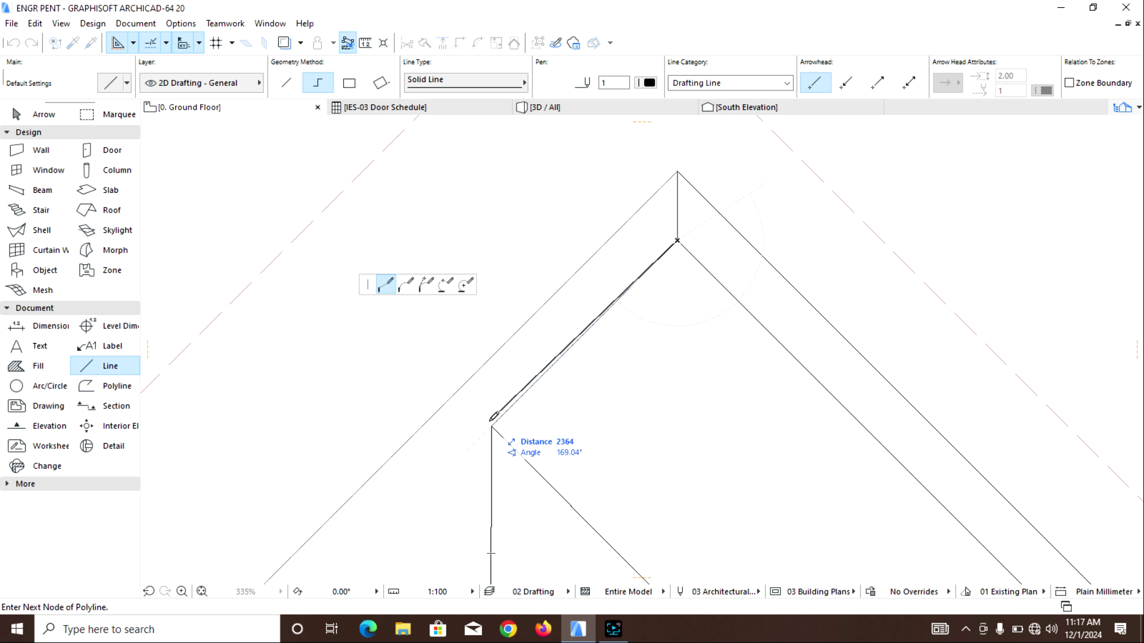
{"action": "scroll", "coordinate": [494, 422], "scroll_direction": "up", "scroll_amount": 5}
{"action": "scroll", "coordinate": [499, 421], "scroll_direction": "down", "scroll_amount": 1}
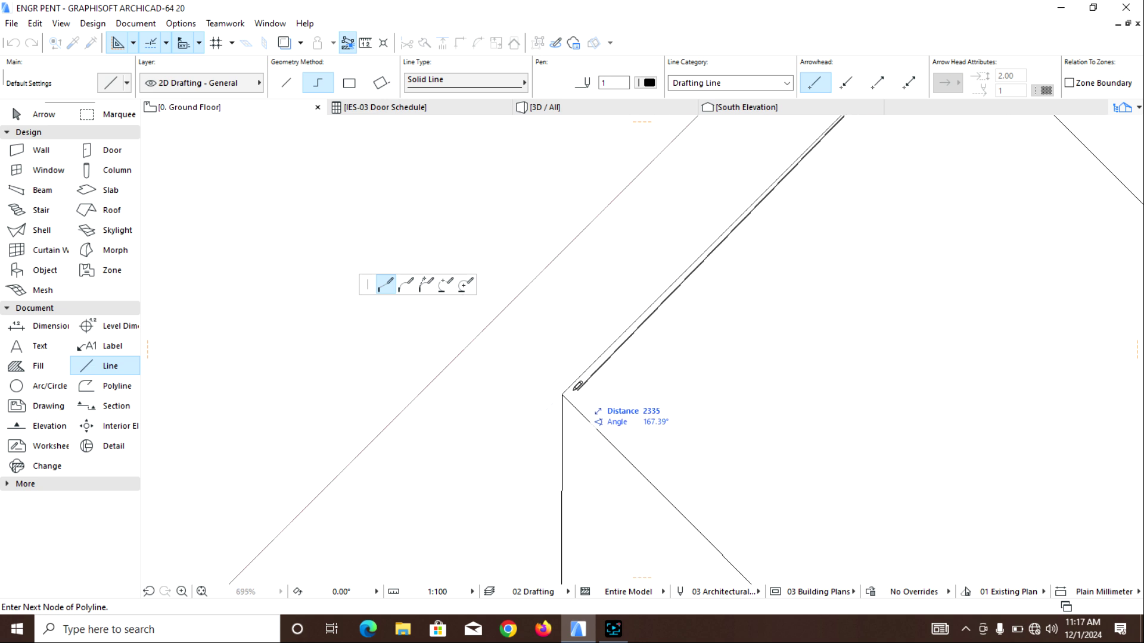
{"action": "scroll", "coordinate": [567, 392], "scroll_direction": "down", "scroll_amount": 7}
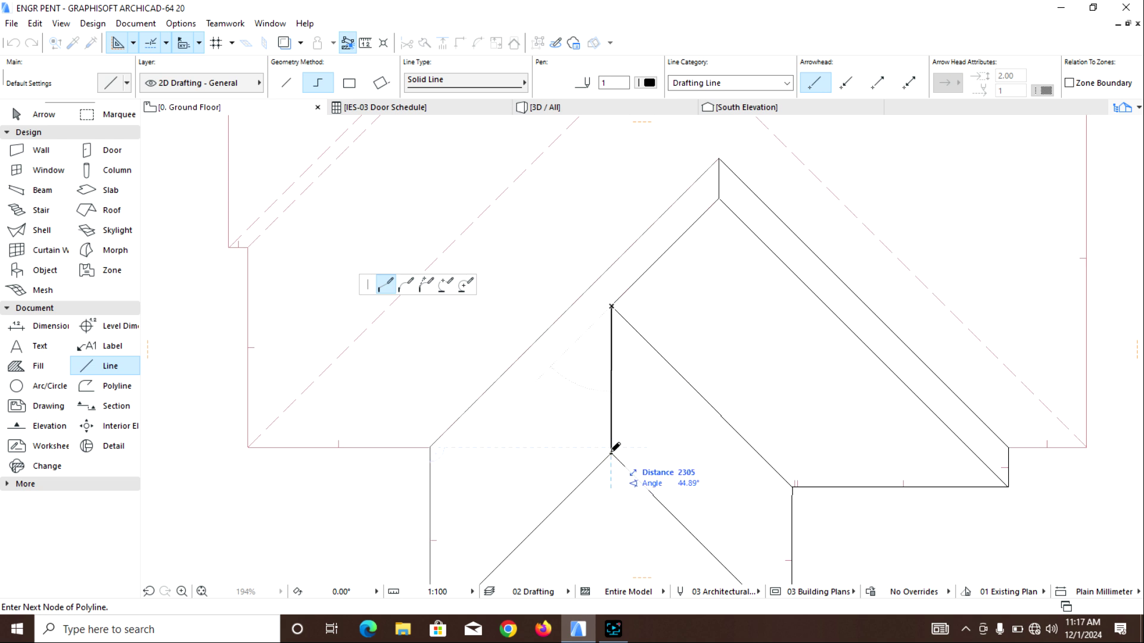
{"action": "double_click", "coordinate": [611, 453]}
Start a line chain at the foot of the front projection's long left valley, tracing the left front eave and both main front hips
{"action": "middle_click_drag", "start_coordinate": [569, 492], "coordinate": [664, 379]}
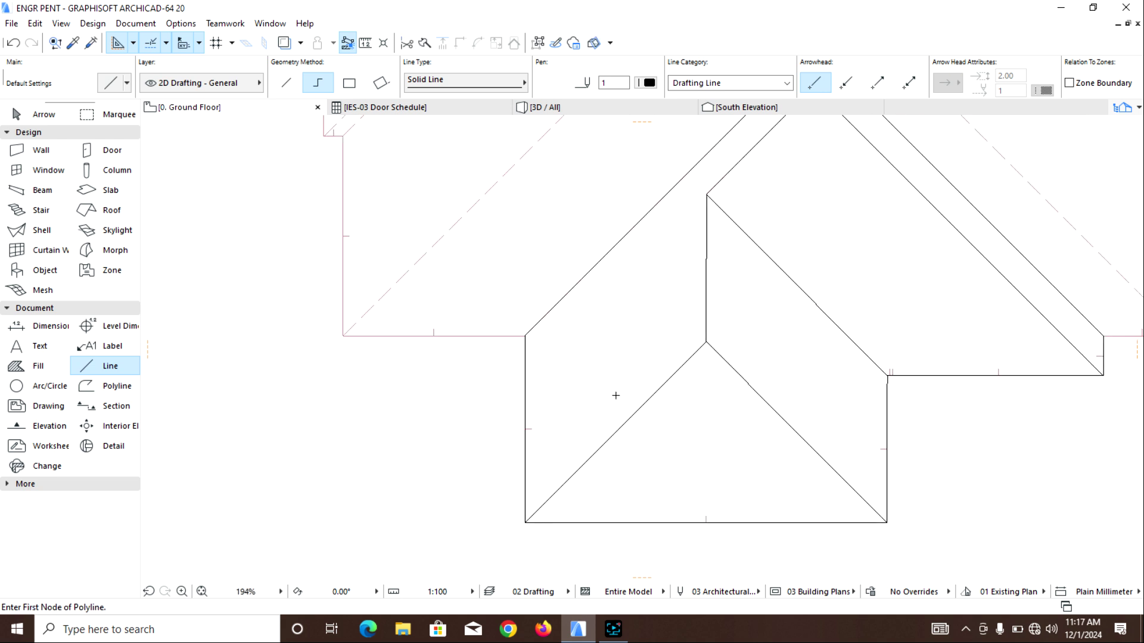
{"action": "scroll", "coordinate": [615, 396], "scroll_direction": "down", "scroll_amount": 4}
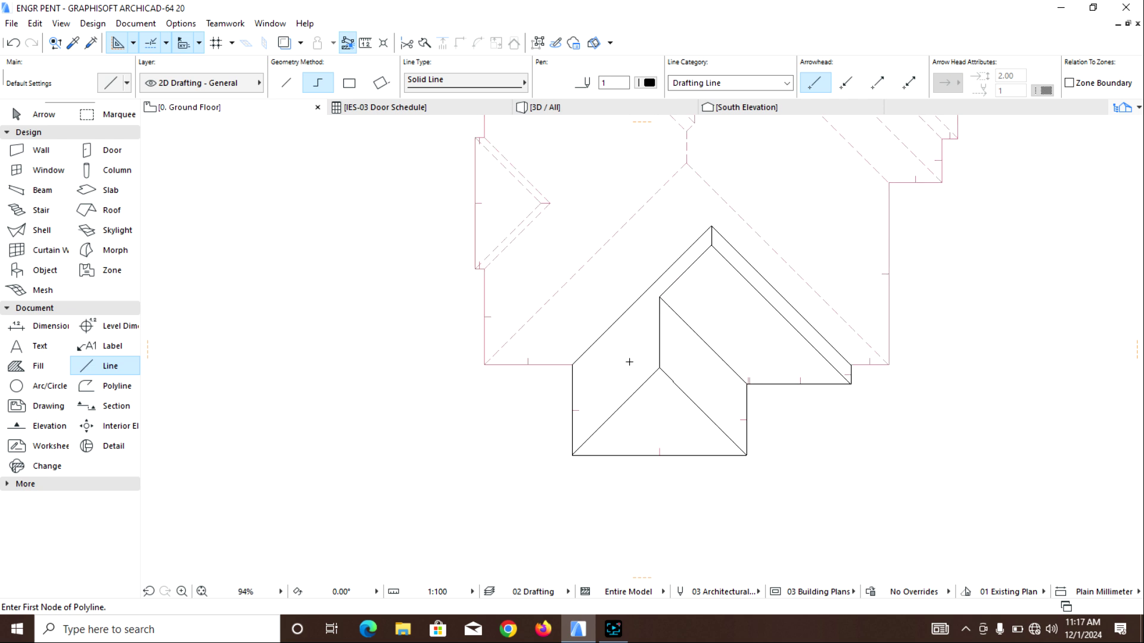
{"action": "scroll", "coordinate": [621, 377], "scroll_direction": "up", "scroll_amount": 3}
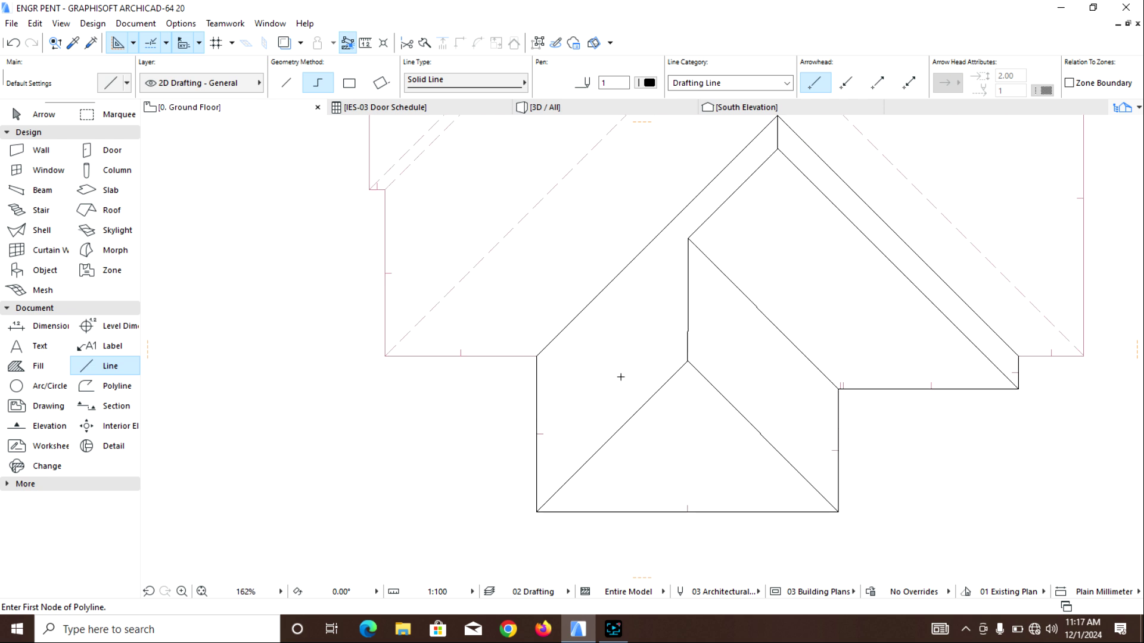
{"action": "left_click", "coordinate": [536, 356]}
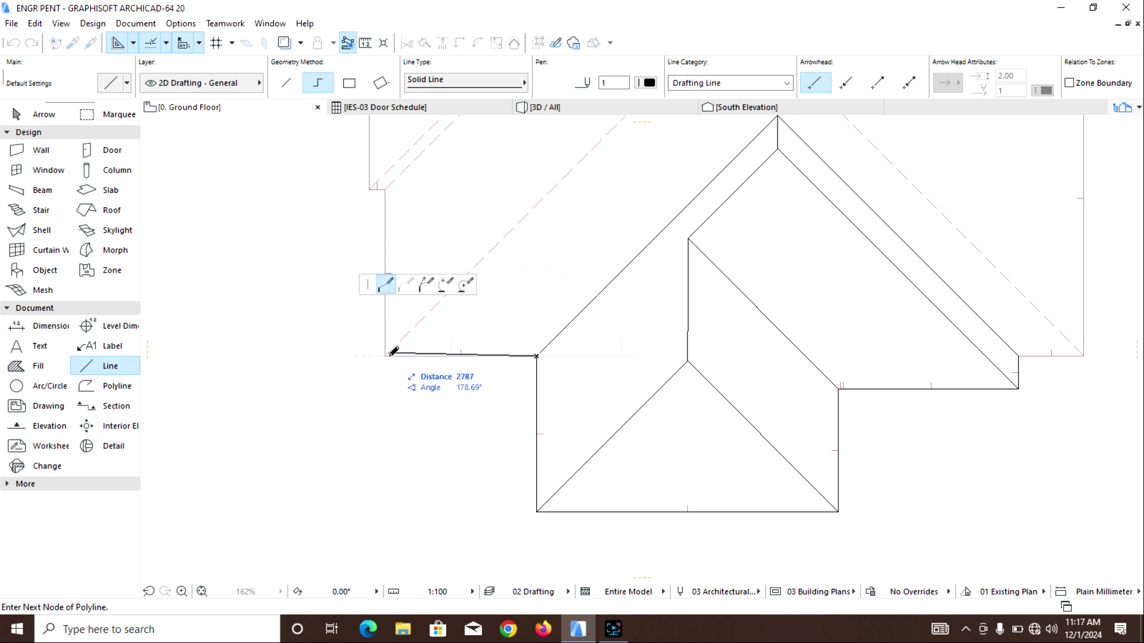
{"action": "left_click", "coordinate": [386, 357]}
{"action": "scroll", "coordinate": [476, 357], "scroll_direction": "down", "scroll_amount": 4}
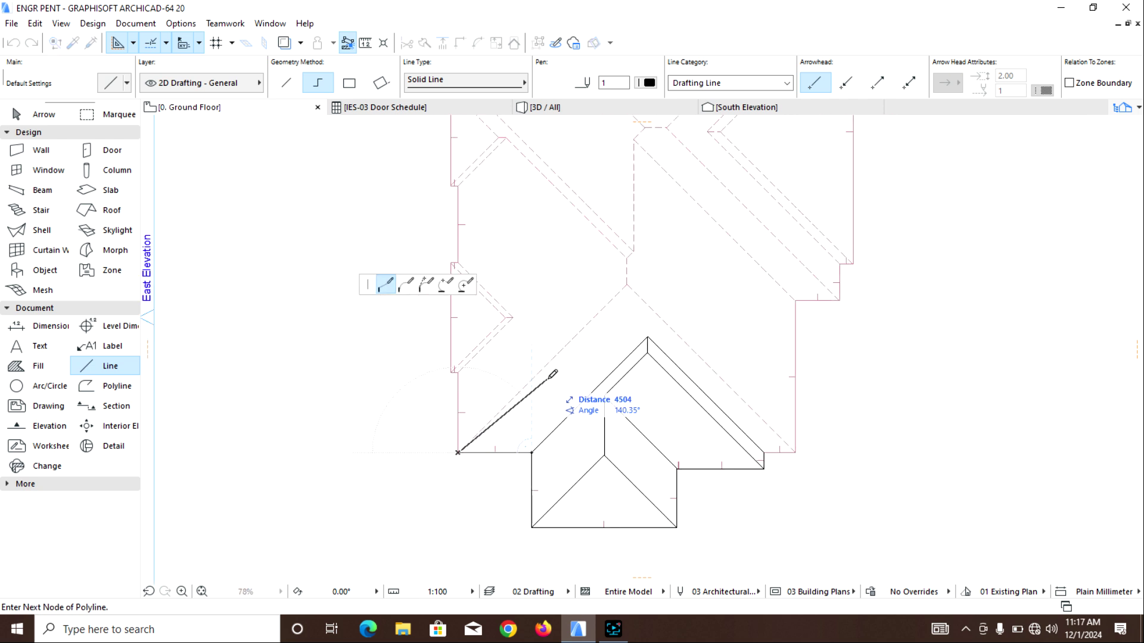
{"action": "left_click", "coordinate": [627, 286]}
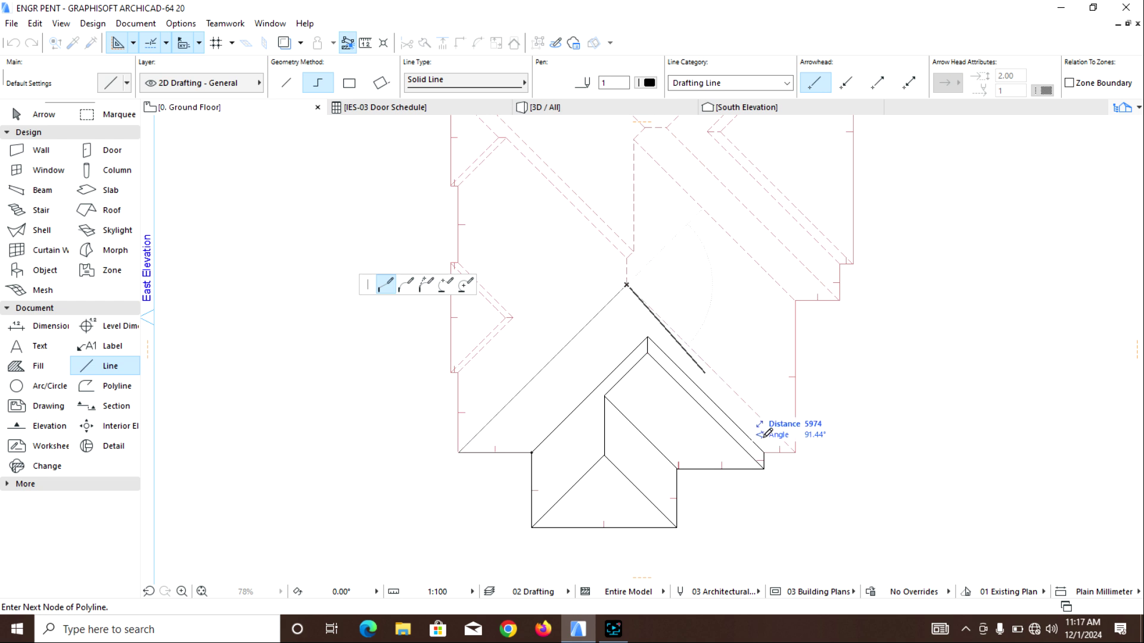
{"action": "left_click", "coordinate": [794, 456]}
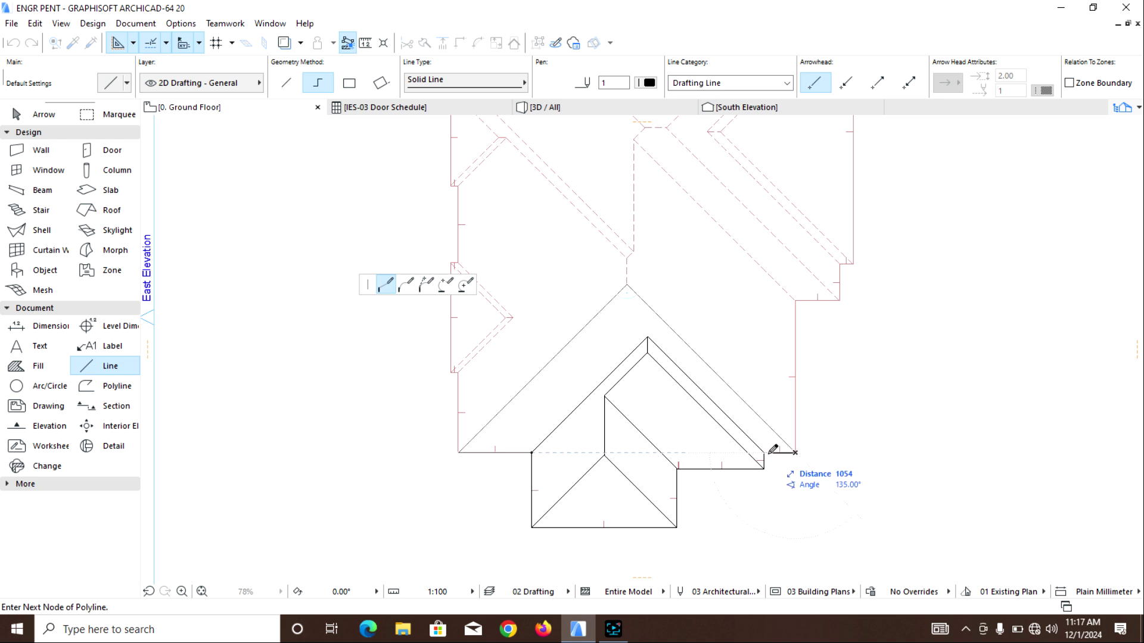
Close the chain along the stepped right front eaves and around the front projection's outer eaves to its starting corner
{"action": "scroll", "coordinate": [768, 448], "scroll_direction": "up", "scroll_amount": 4}
{"action": "left_click", "coordinate": [764, 453]}
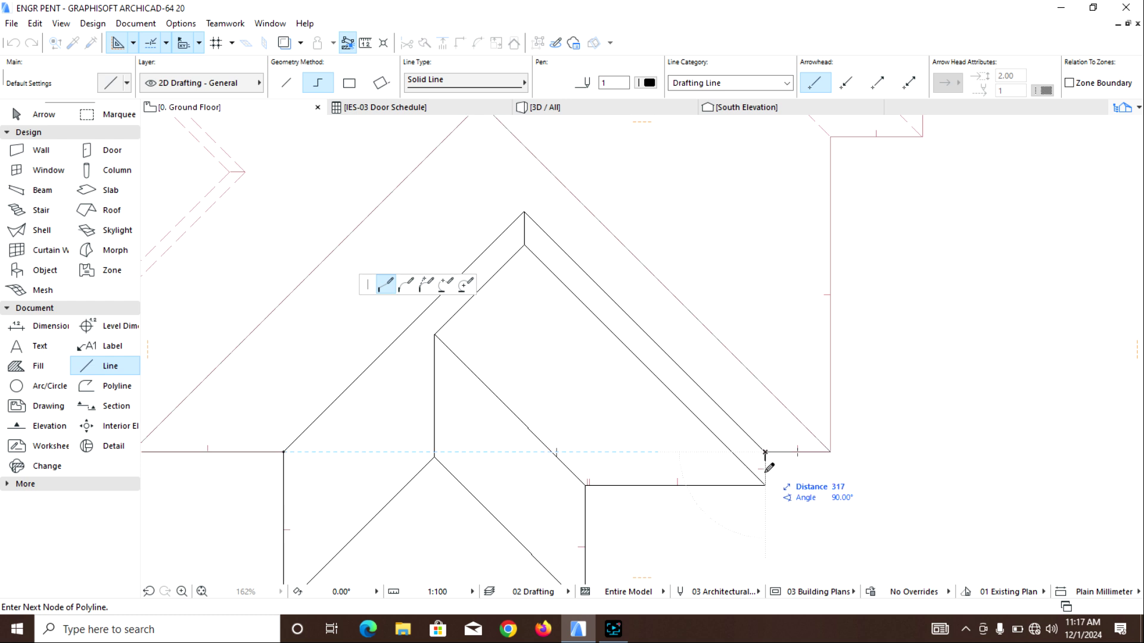
{"action": "left_click", "coordinate": [765, 485]}
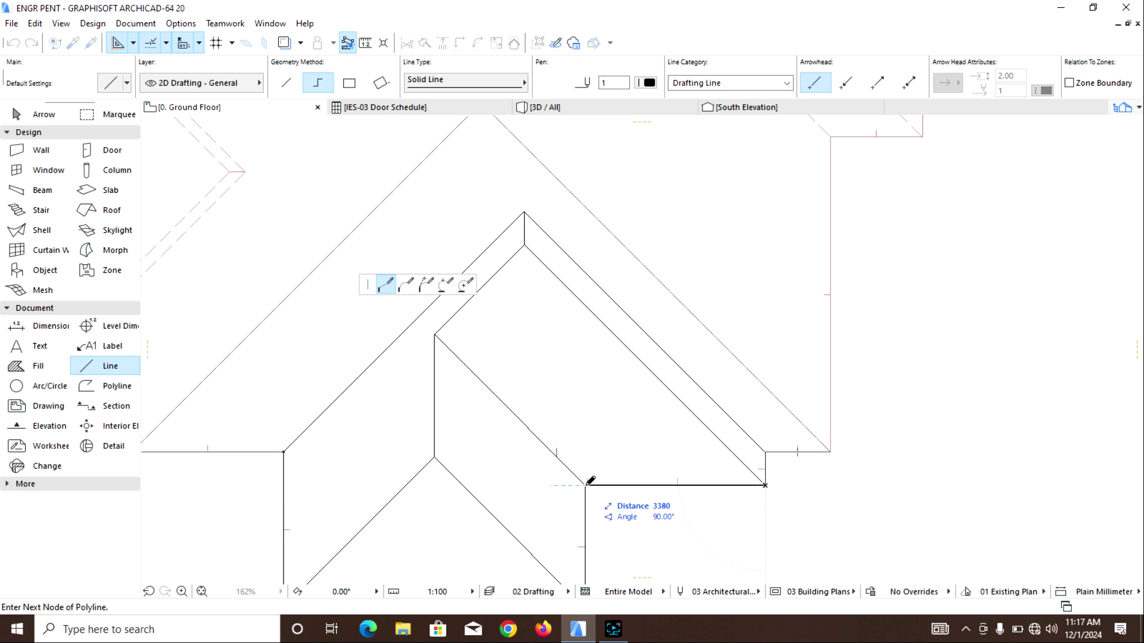
{"action": "left_click", "coordinate": [586, 485]}
{"action": "scroll", "coordinate": [586, 486], "scroll_direction": "down", "scroll_amount": 5}
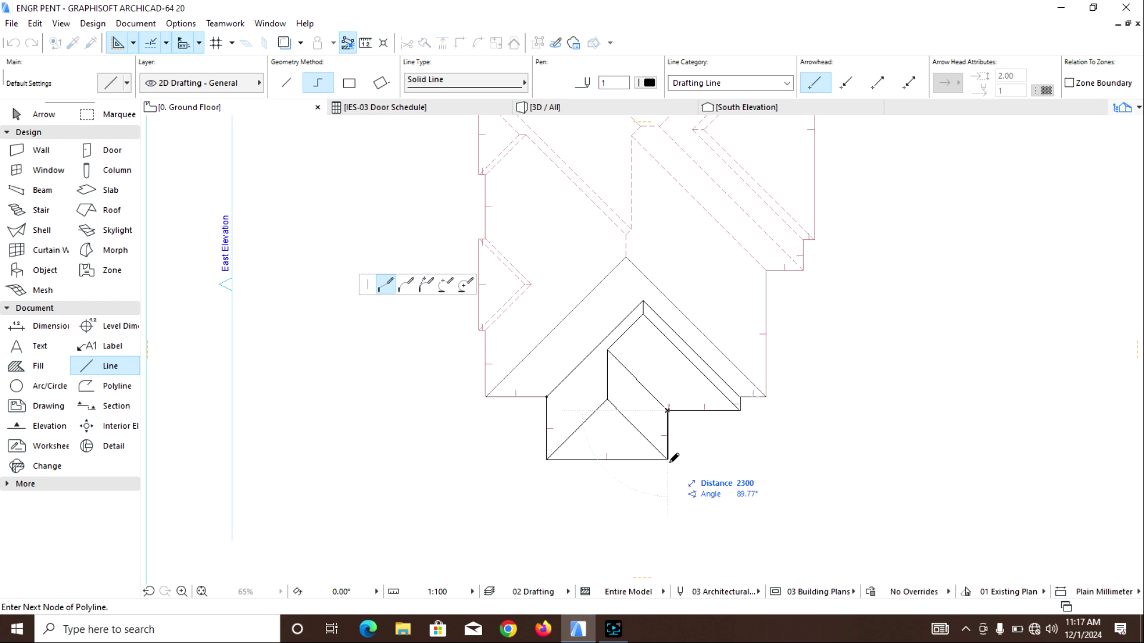
{"action": "left_click", "coordinate": [667, 459]}
{"action": "left_click", "coordinate": [547, 459]}
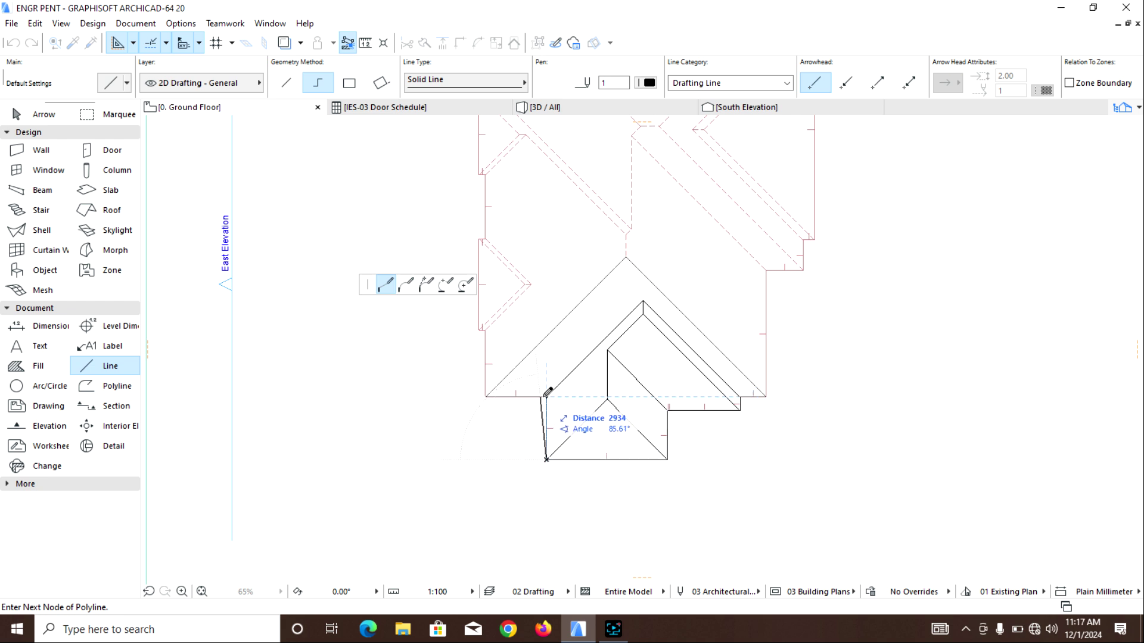
{"action": "double_click", "coordinate": [547, 396]}
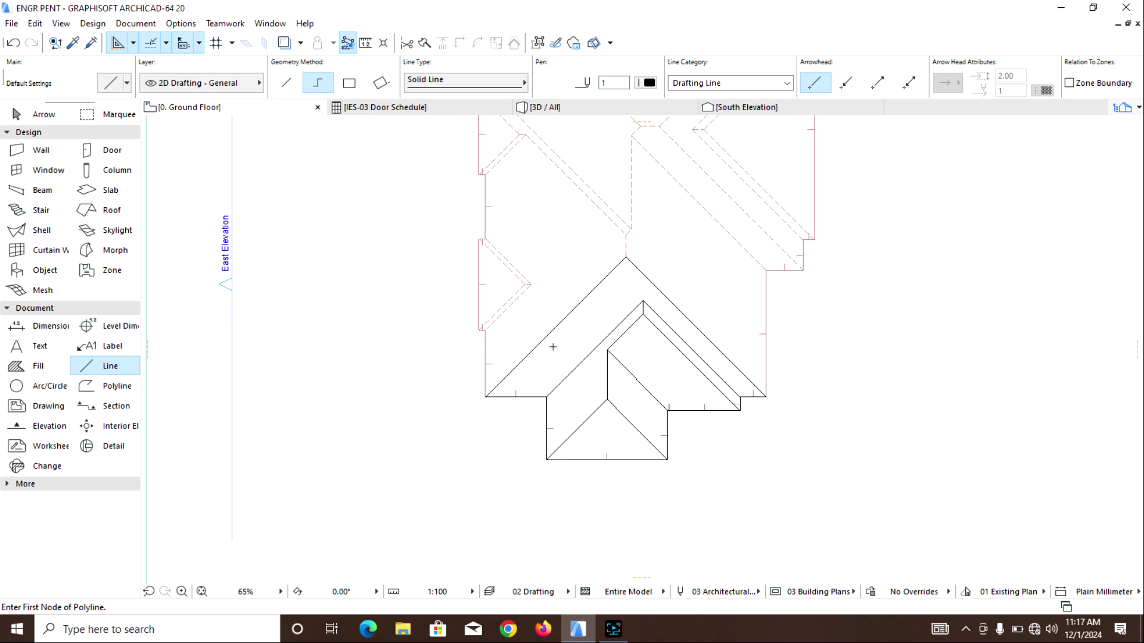
Trace a line chain from the main front hip apex along the short ridge, diagonal jog, long ridge and valley to the inner right eave corner
{"action": "scroll", "coordinate": [552, 347], "scroll_direction": "up", "scroll_amount": 3}
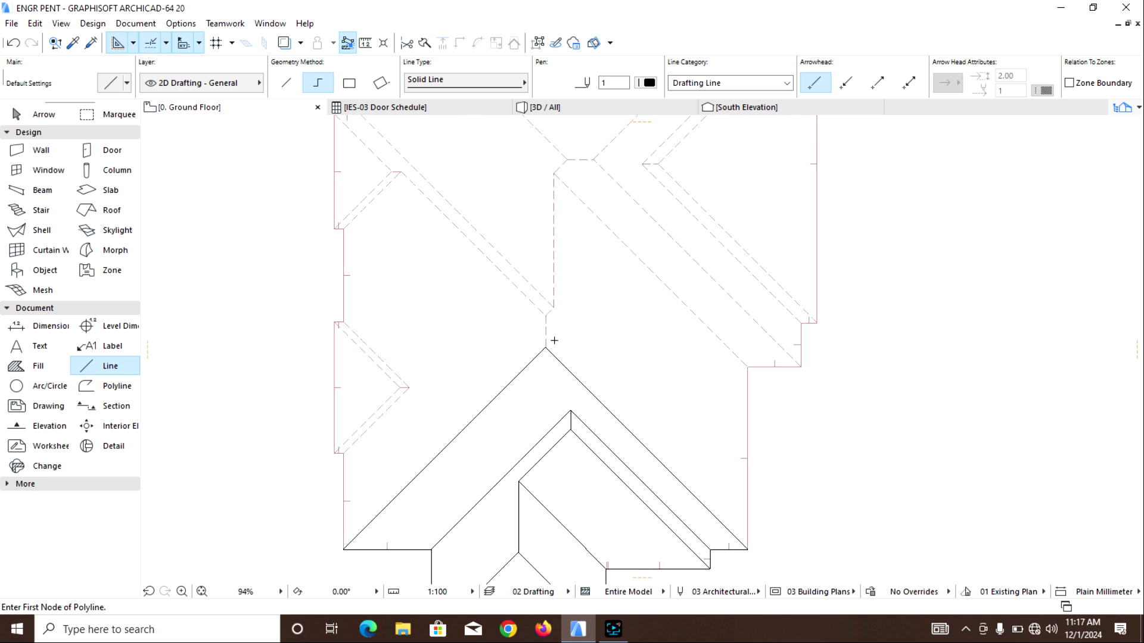
{"action": "left_click", "coordinate": [547, 347]}
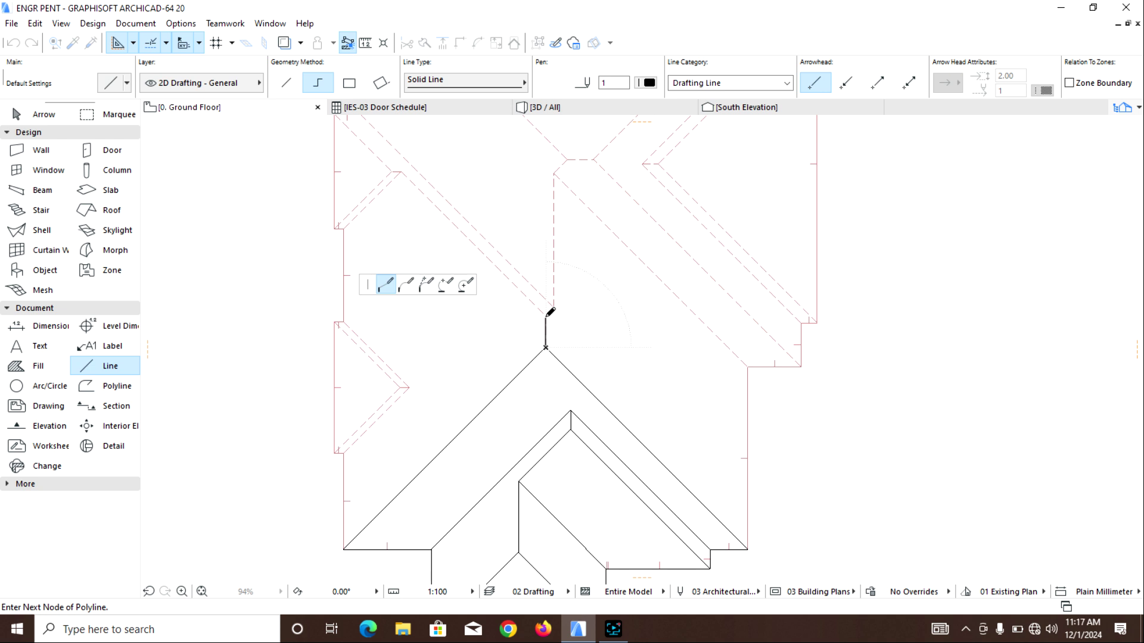
{"action": "scroll", "coordinate": [551, 311], "scroll_direction": "up", "scroll_amount": 5}
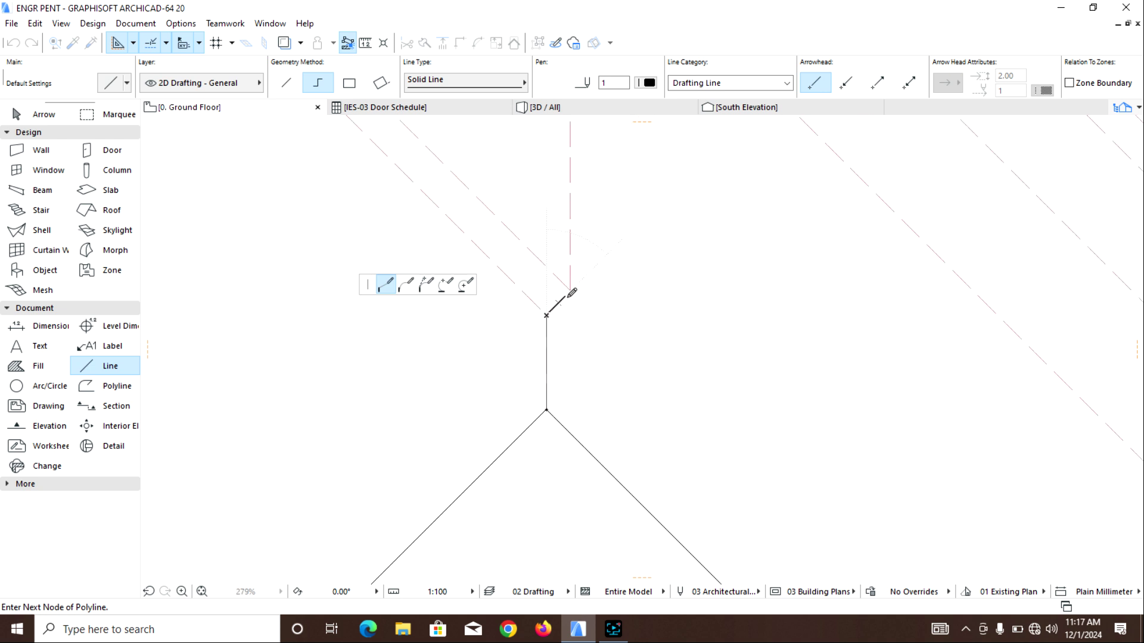
{"action": "scroll", "coordinate": [575, 358], "scroll_direction": "up", "scroll_amount": 4}
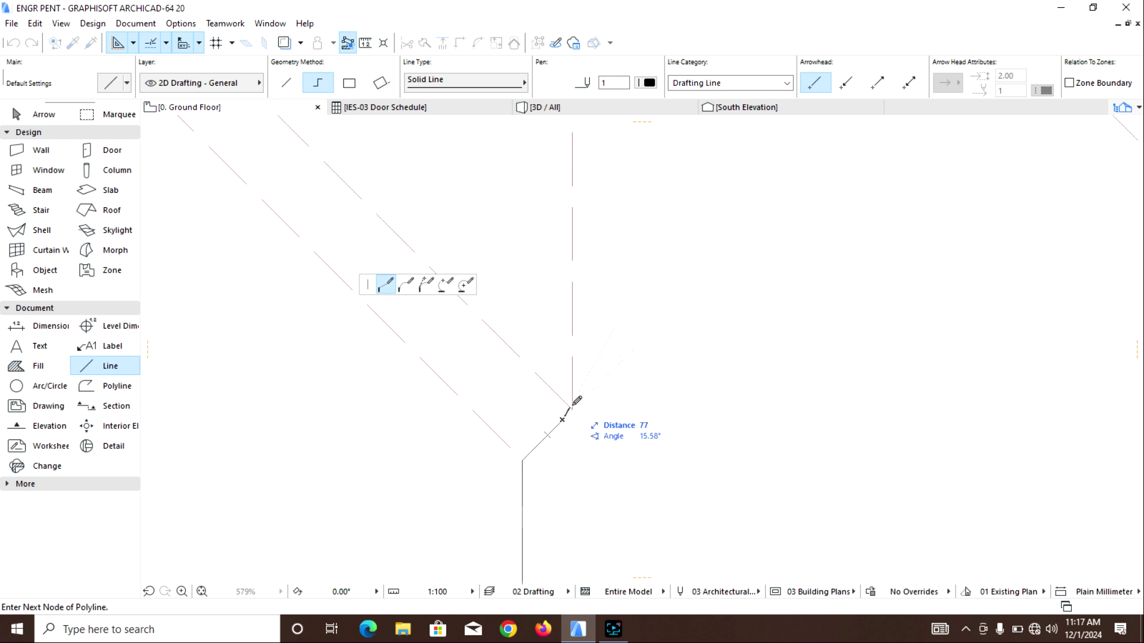
{"action": "scroll", "coordinate": [569, 369], "scroll_direction": "down", "scroll_amount": 6}
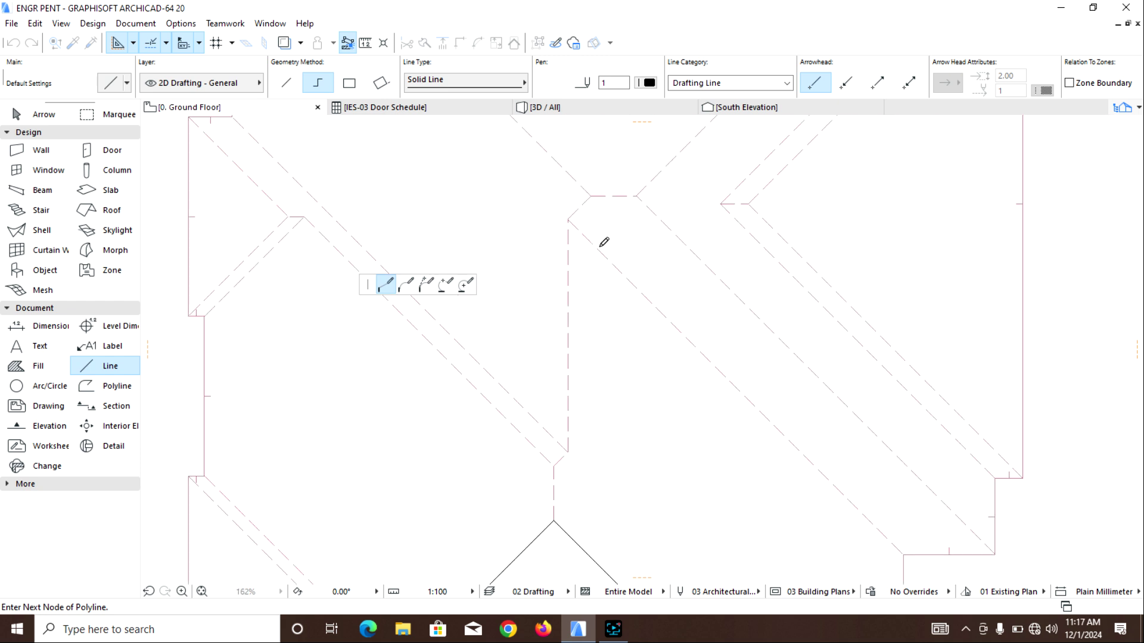
{"action": "left_click", "coordinate": [570, 221]}
{"action": "scroll", "coordinate": [652, 316], "scroll_direction": "down", "scroll_amount": 4}
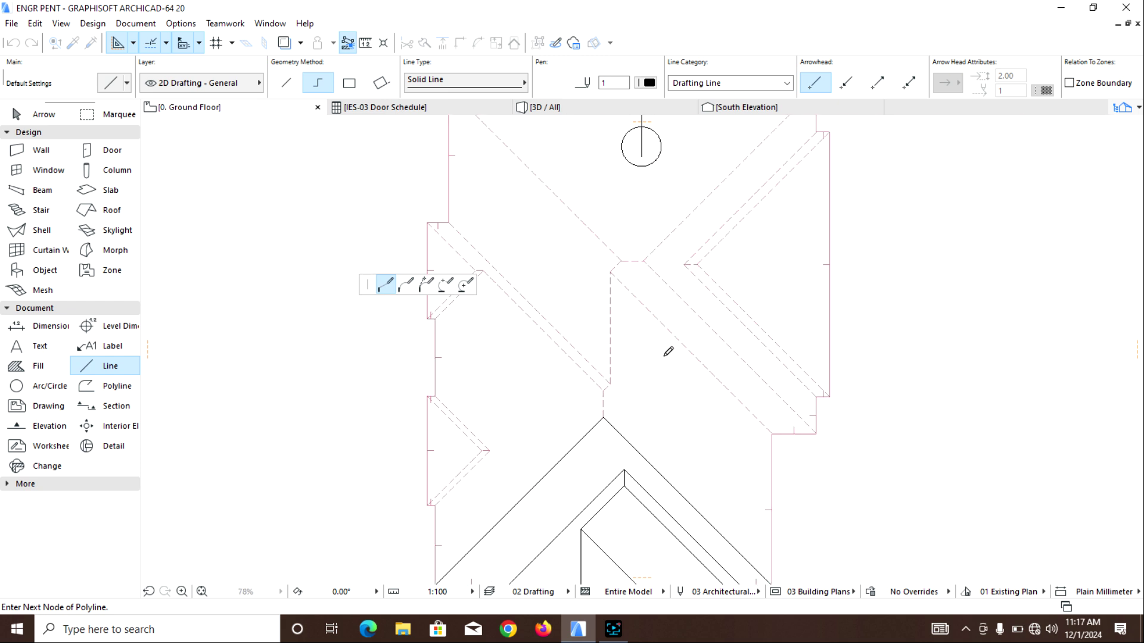
{"action": "middle_click_drag", "start_coordinate": [682, 405], "coordinate": [638, 310]}
{"action": "scroll", "coordinate": [727, 363], "scroll_direction": "up", "scroll_amount": 5}
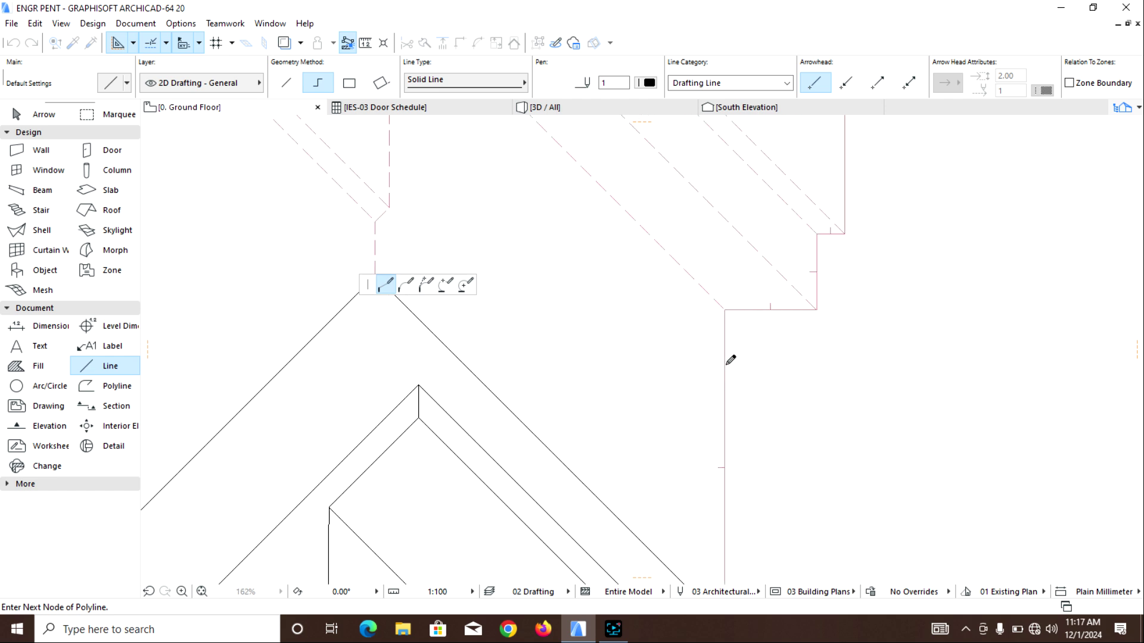
{"action": "left_click", "coordinate": [725, 300]}
Close the right slope's line chain down the side eave to the front corner and back along the main front hip to the apex
{"action": "scroll", "coordinate": [722, 399], "scroll_direction": "down", "scroll_amount": 5}
{"action": "middle_click_drag", "start_coordinate": [694, 467], "coordinate": [711, 346]}
{"action": "scroll", "coordinate": [735, 363], "scroll_direction": "up", "scroll_amount": 5}
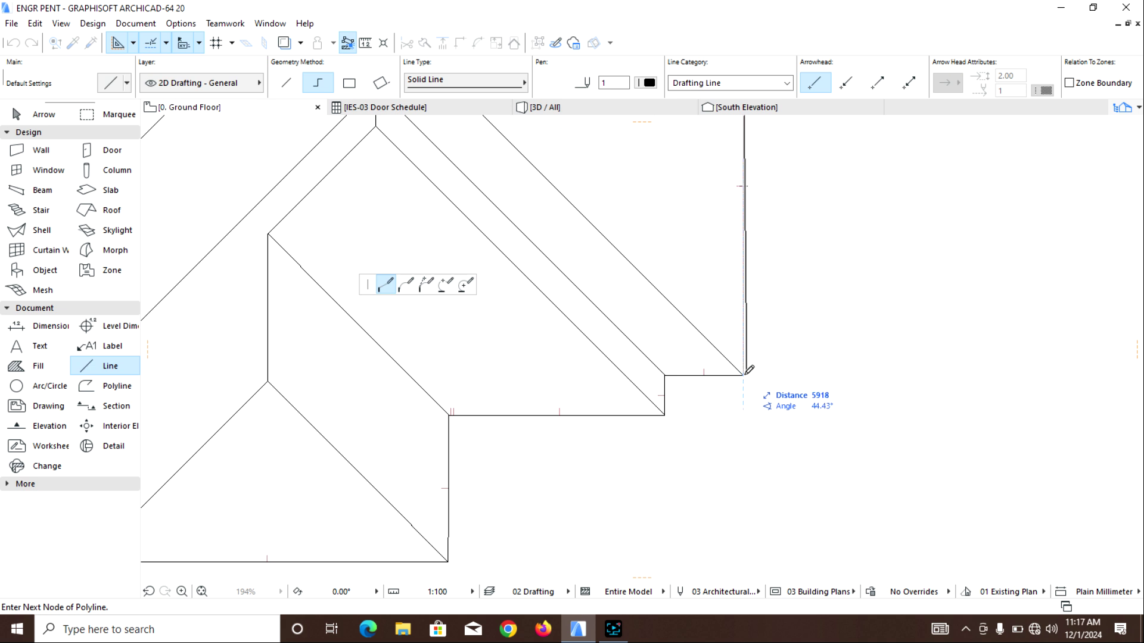
{"action": "scroll", "coordinate": [747, 374], "scroll_direction": "up", "scroll_amount": 3}
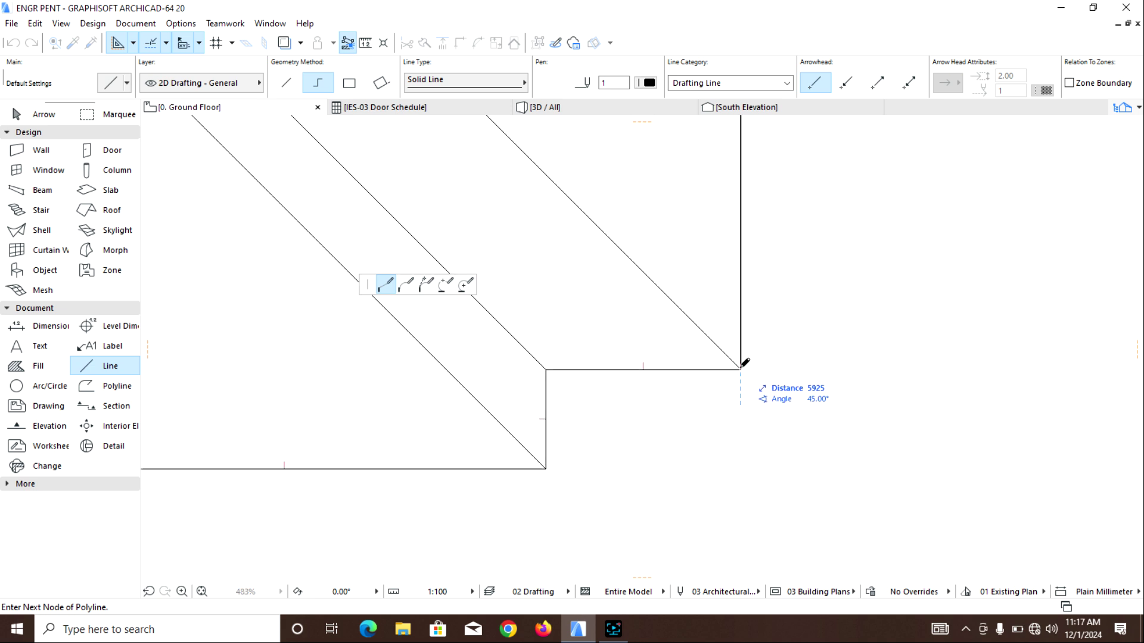
{"action": "left_click", "coordinate": [741, 367]}
{"action": "scroll", "coordinate": [703, 325], "scroll_direction": "down", "scroll_amount": 7}
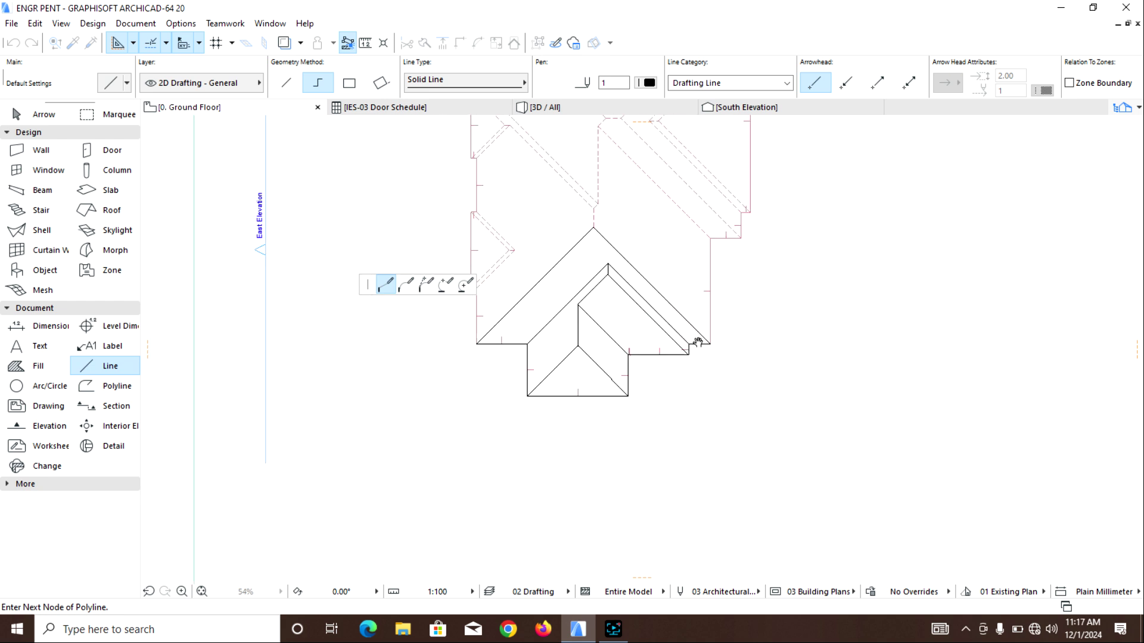
{"action": "scroll", "coordinate": [660, 351], "scroll_direction": "up", "scroll_amount": 4}
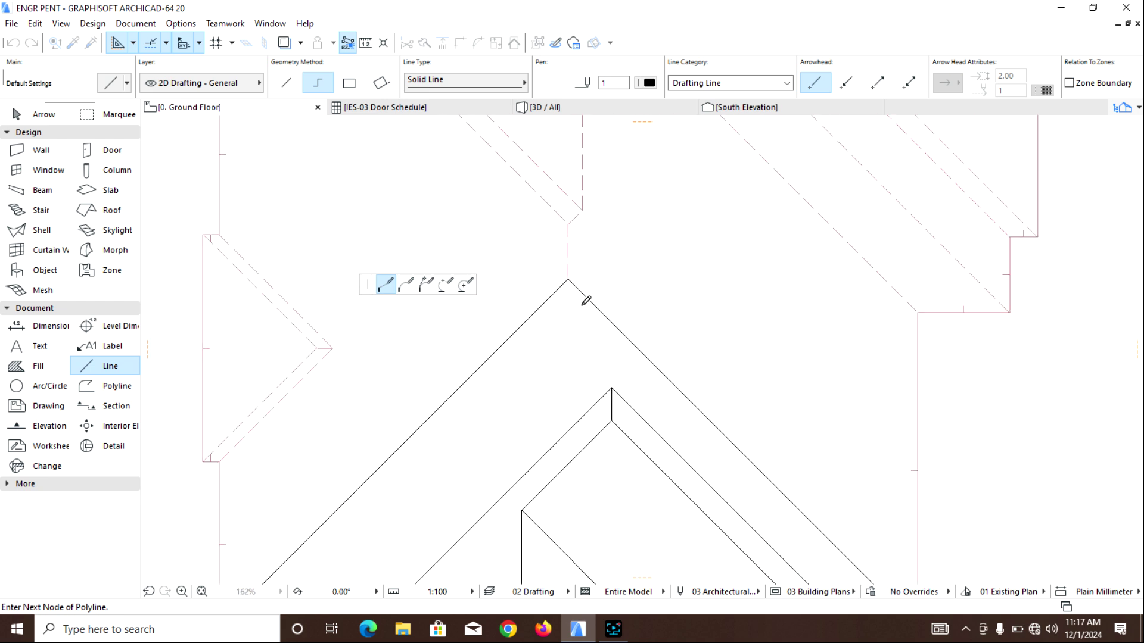
{"action": "double_click", "coordinate": [572, 275]}
Trace the strip face beside the valley as a closed line chain along the short diagonal, top ridge, long hip, stepped eave and valley
{"action": "scroll", "coordinate": [581, 279], "scroll_direction": "down", "scroll_amount": 3}
{"action": "scroll", "coordinate": [720, 248], "scroll_direction": "down", "scroll_amount": 2}
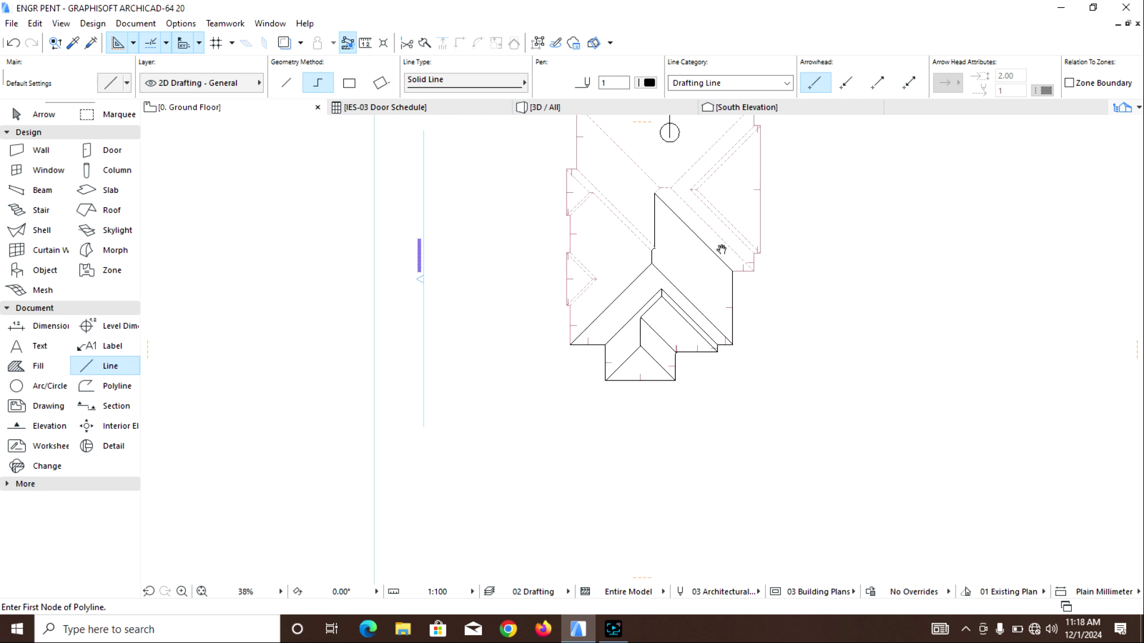
{"action": "middle_click_drag", "start_coordinate": [721, 248], "coordinate": [670, 326]}
{"action": "scroll", "coordinate": [576, 279], "scroll_direction": "up", "scroll_amount": 3}
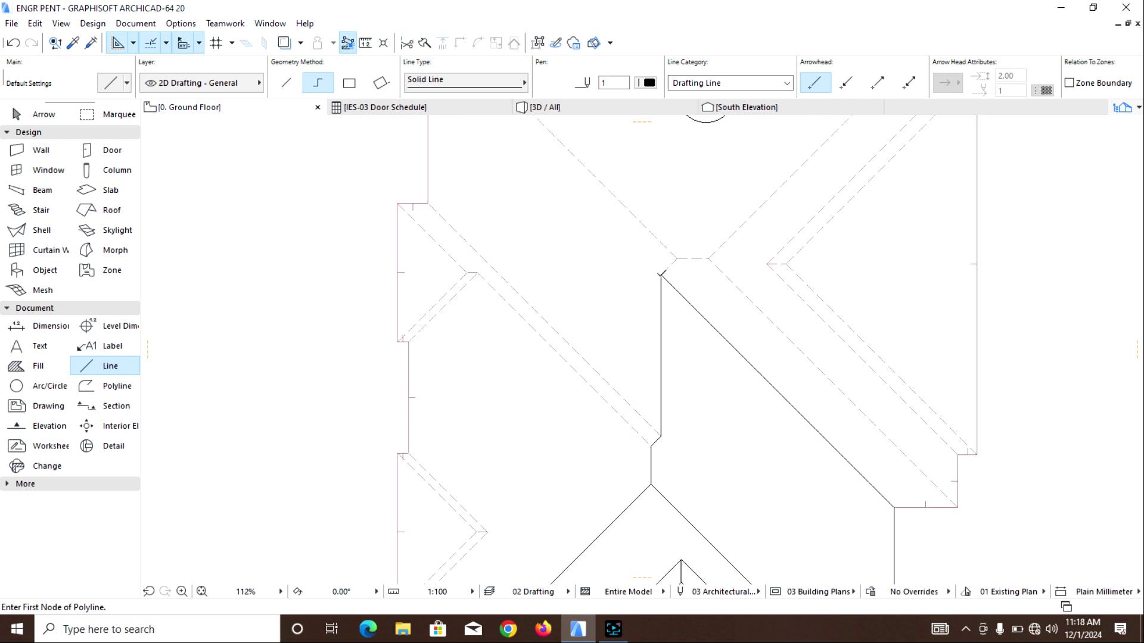
{"action": "left_click", "coordinate": [661, 275]}
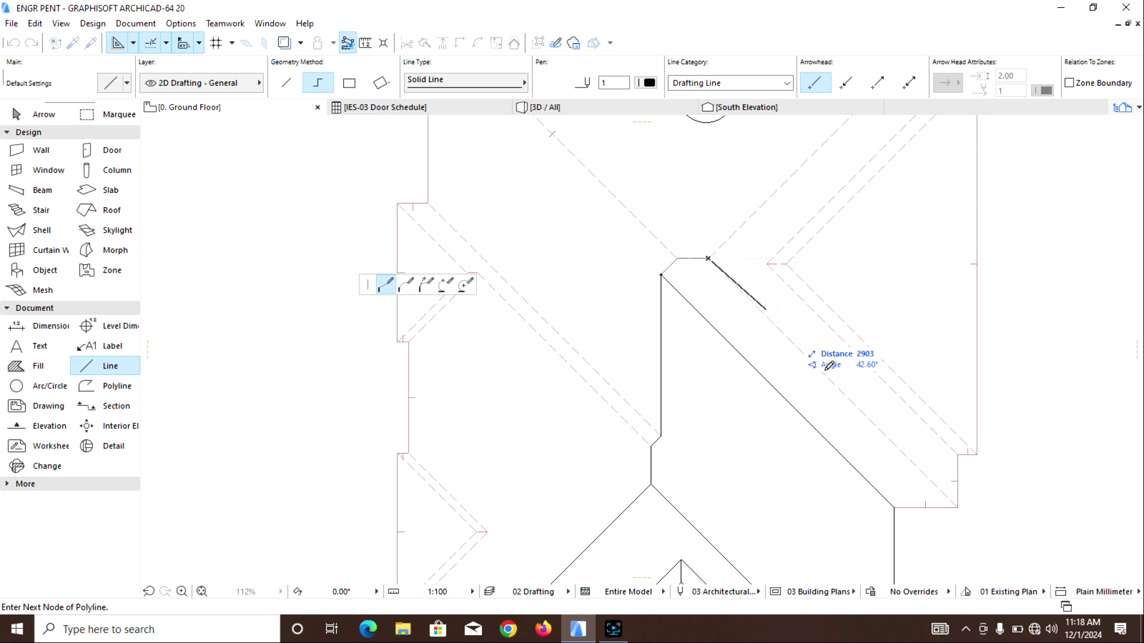
{"action": "left_click", "coordinate": [958, 507]}
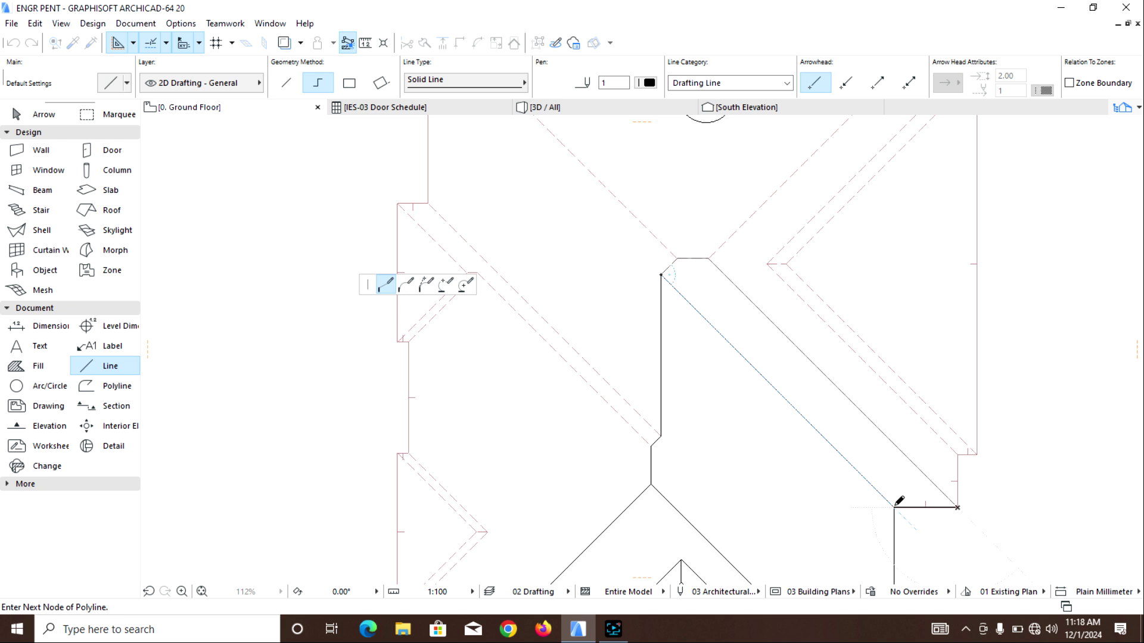
{"action": "left_click", "coordinate": [661, 275]}
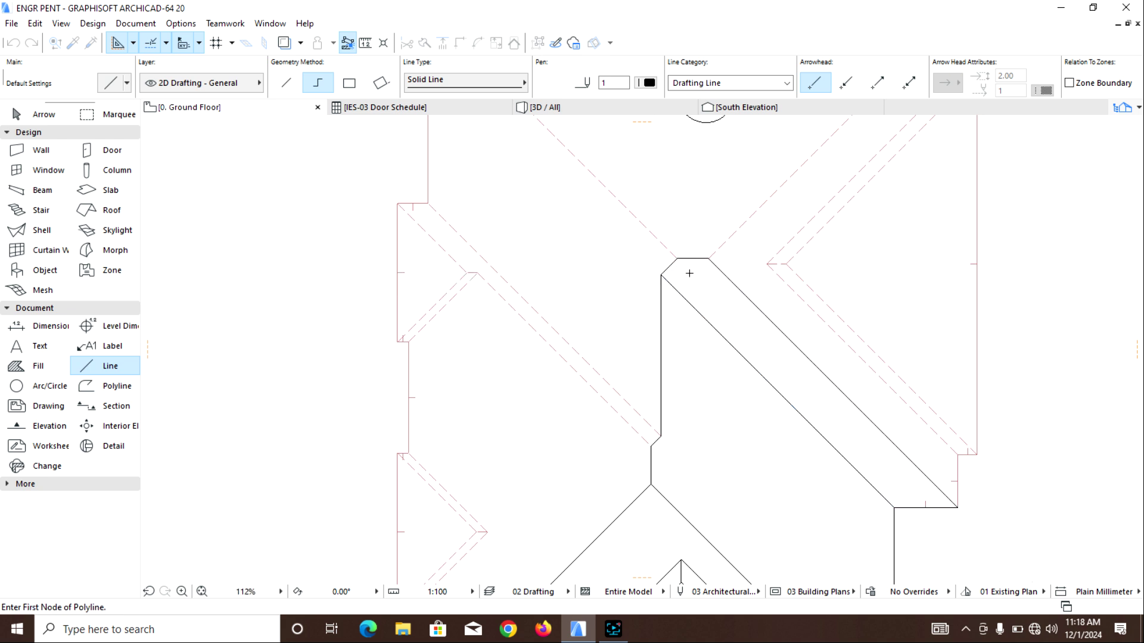
Trace the lower narrow strip of the triangular right side projection as a closed line chain, from its eave step to its short ridge
{"action": "scroll", "coordinate": [780, 297], "scroll_direction": "down", "scroll_amount": 2}
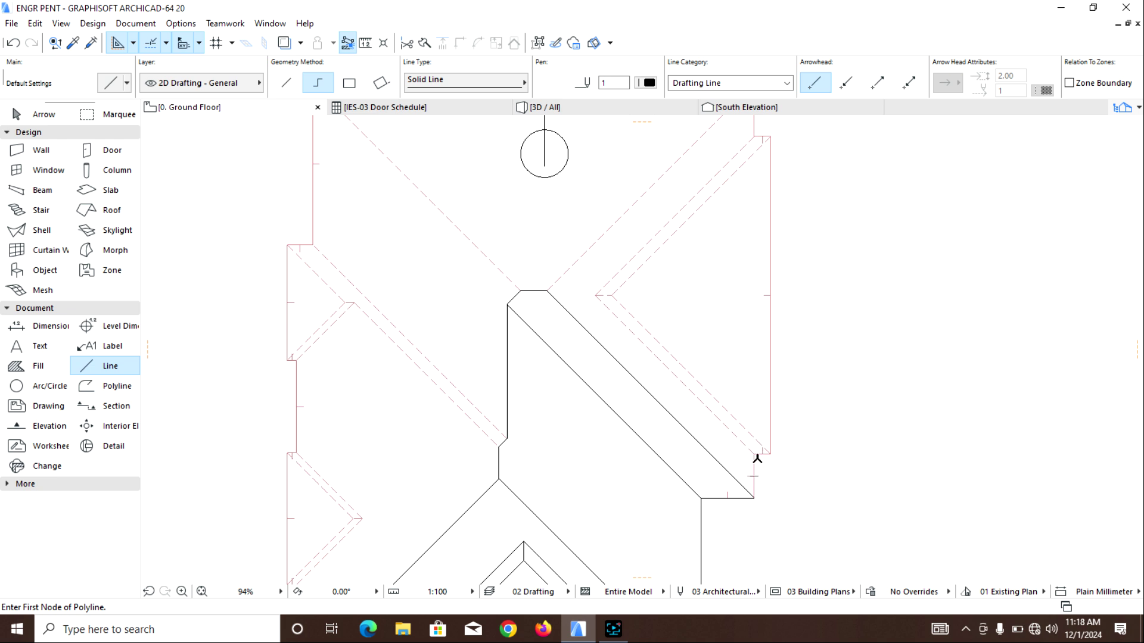
{"action": "scroll", "coordinate": [601, 292], "scroll_direction": "up", "scroll_amount": 4}
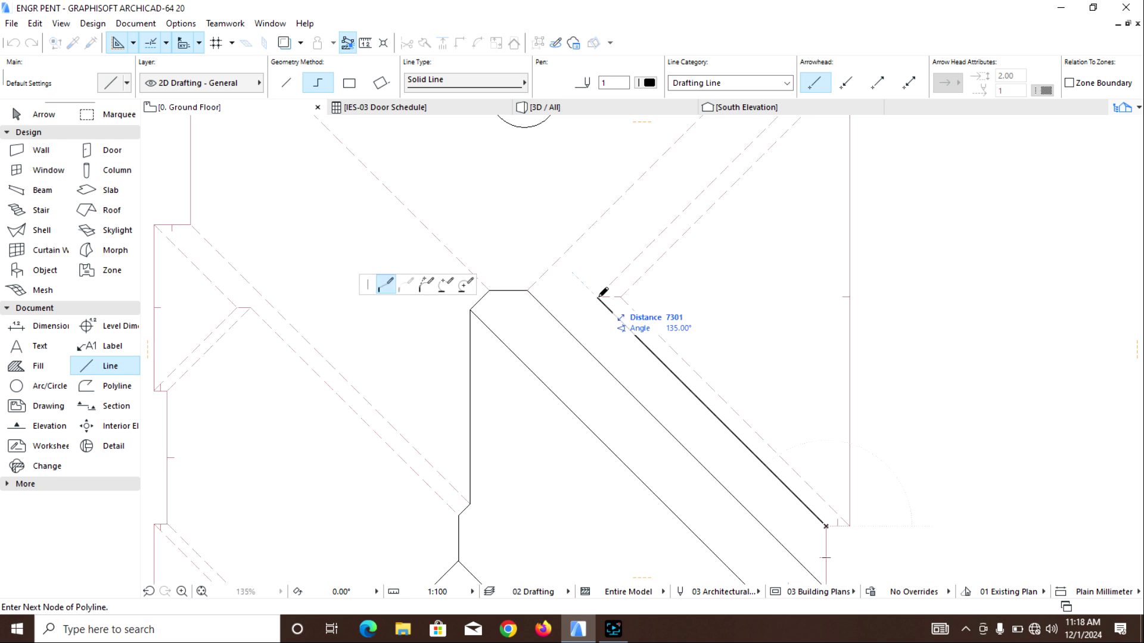
{"action": "left_click", "coordinate": [621, 296]}
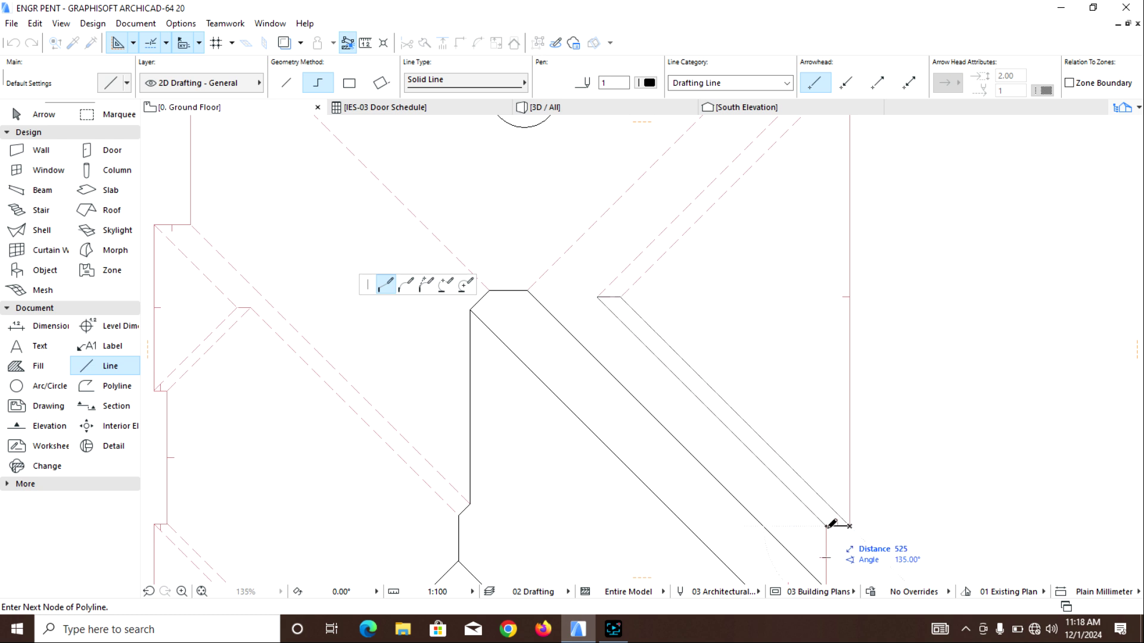
{"action": "double_click", "coordinate": [832, 525]}
Trace the upper narrow strip of the triangular right side projection as a closed line chain, from its short ridge to the upper eave step
{"action": "scroll", "coordinate": [829, 522], "scroll_direction": "down", "scroll_amount": 3}
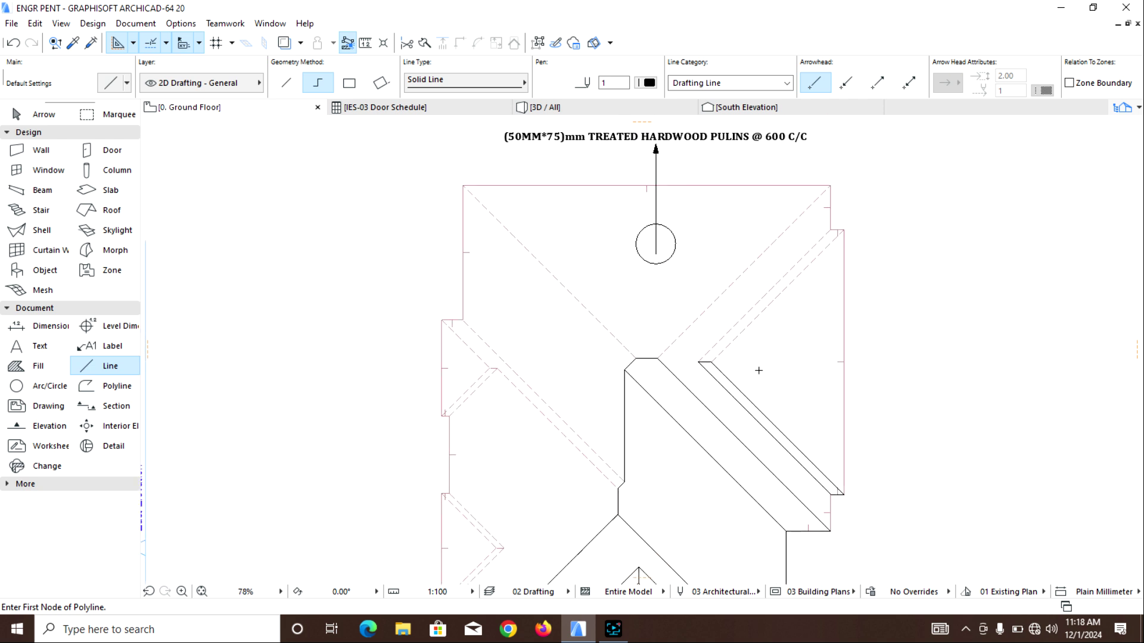
{"action": "left_click", "coordinate": [700, 360]}
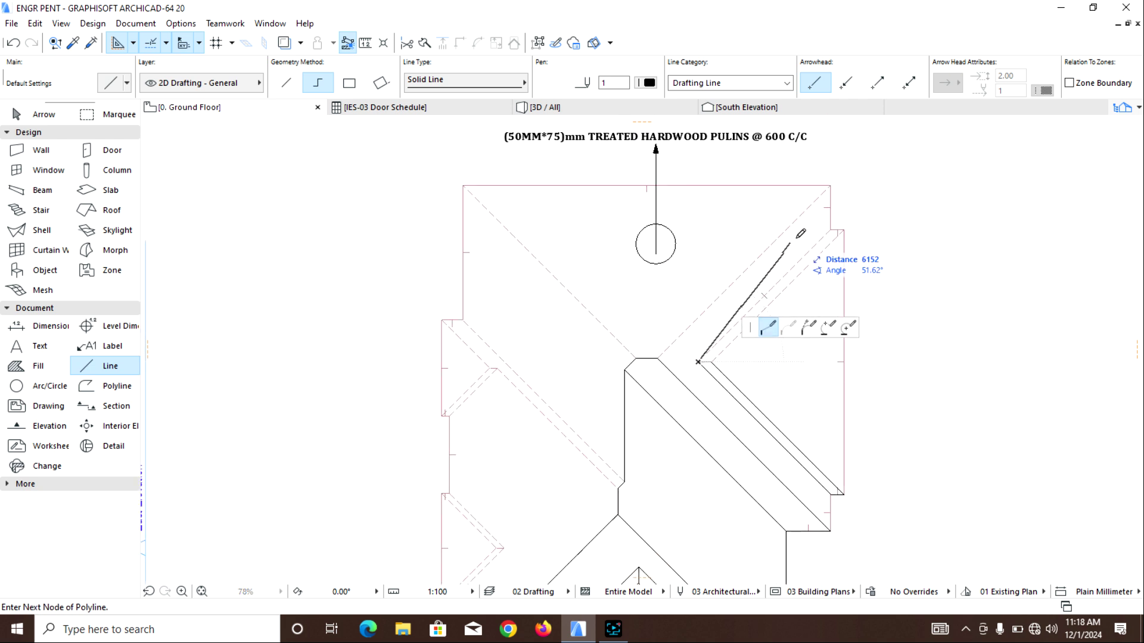
{"action": "left_click", "coordinate": [830, 229]}
{"action": "left_click", "coordinate": [843, 230]}
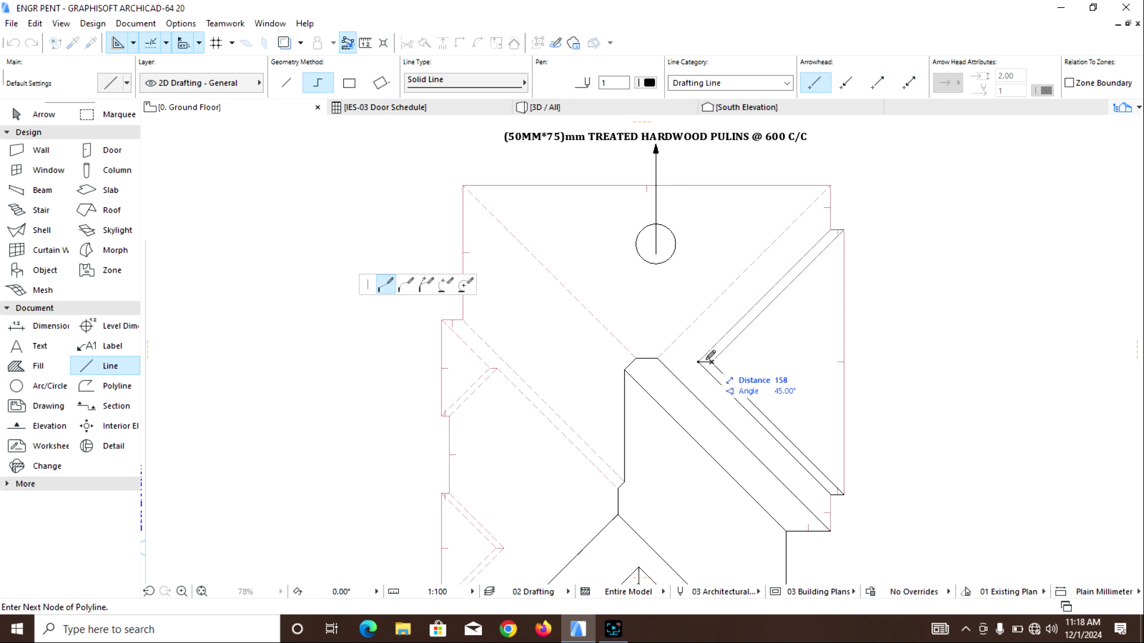
{"action": "left_click", "coordinate": [699, 360]}
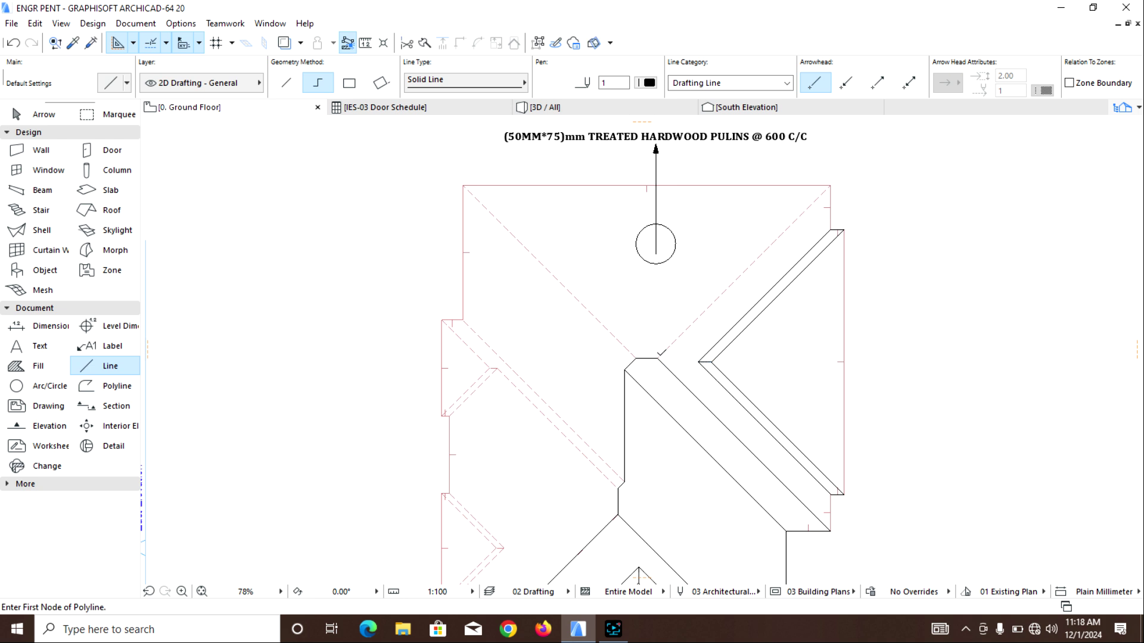
Trace the slope around the triangular right side projection as a closed line chain along the upper hip, stepped side eave and long lower hip
{"action": "left_click", "coordinate": [657, 359]}
{"action": "left_click", "coordinate": [829, 186]}
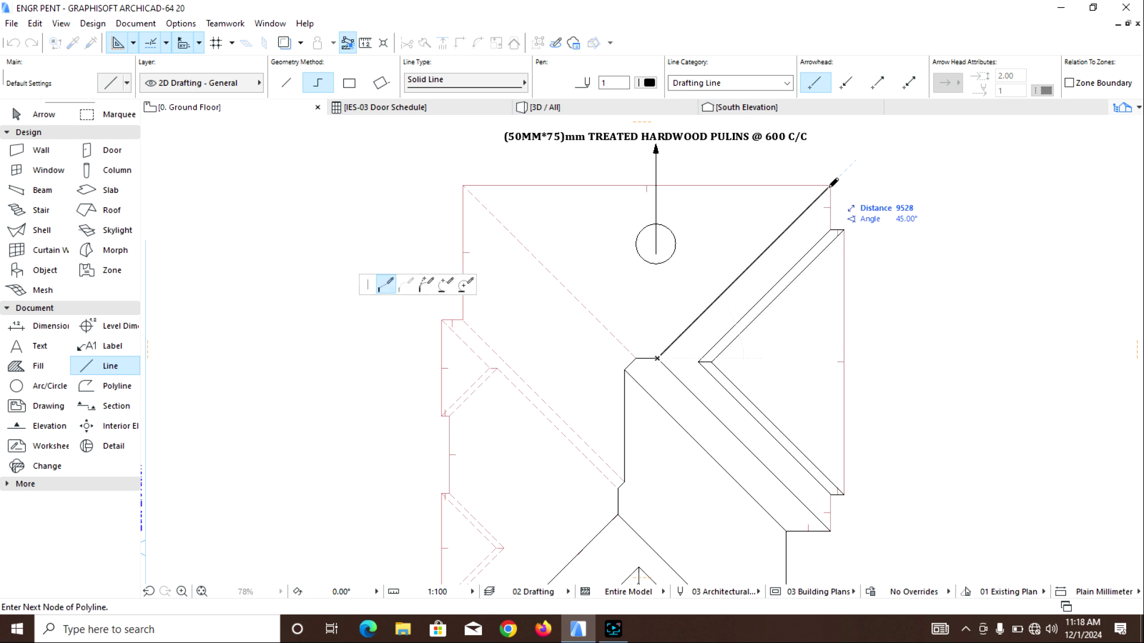
{"action": "left_click", "coordinate": [844, 229]}
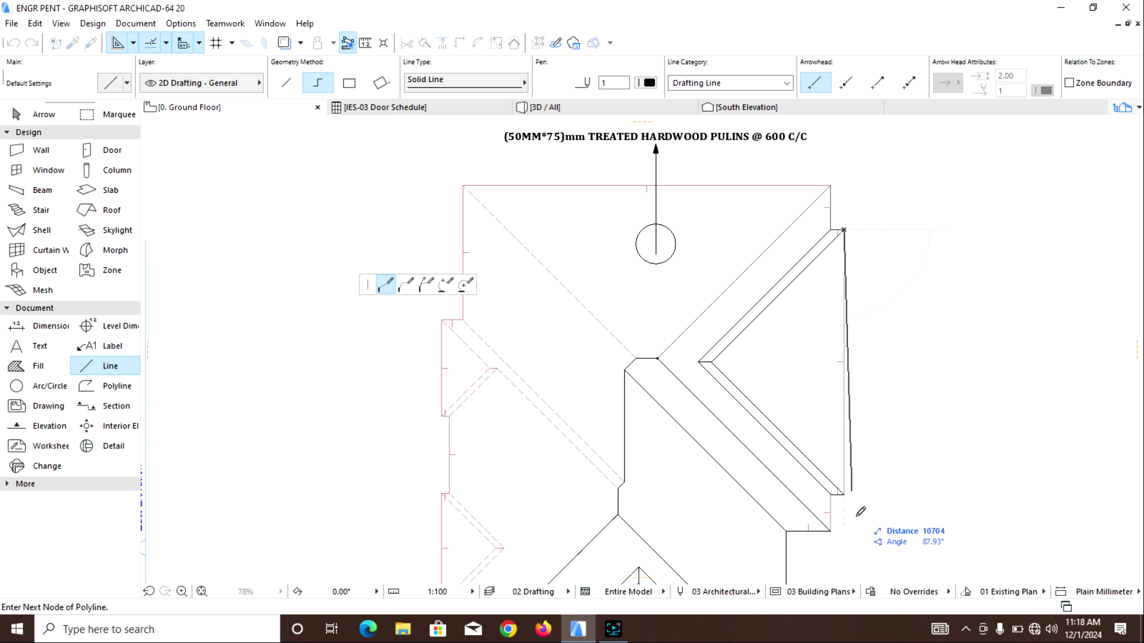
{"action": "left_click", "coordinate": [844, 494]}
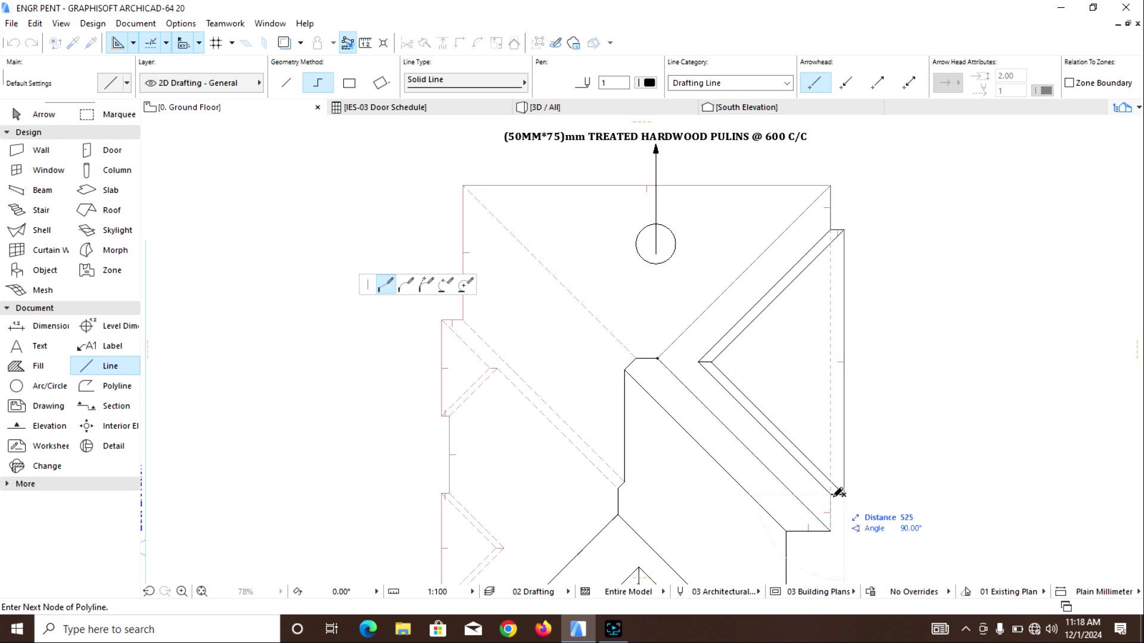
{"action": "left_click", "coordinate": [830, 531]}
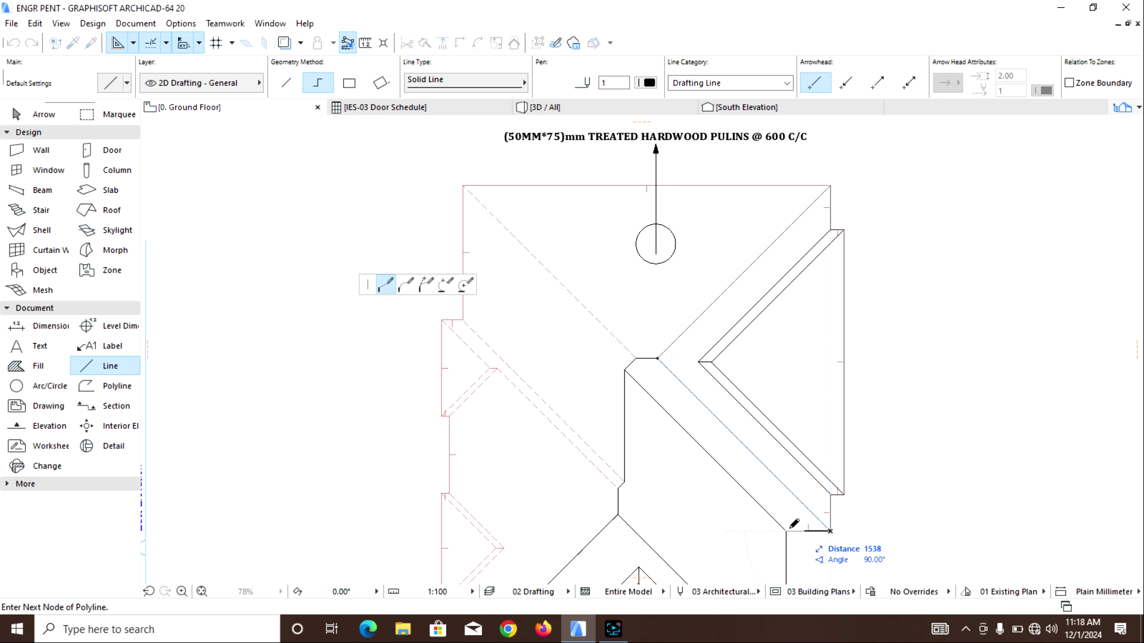
{"action": "left_click", "coordinate": [787, 530]}
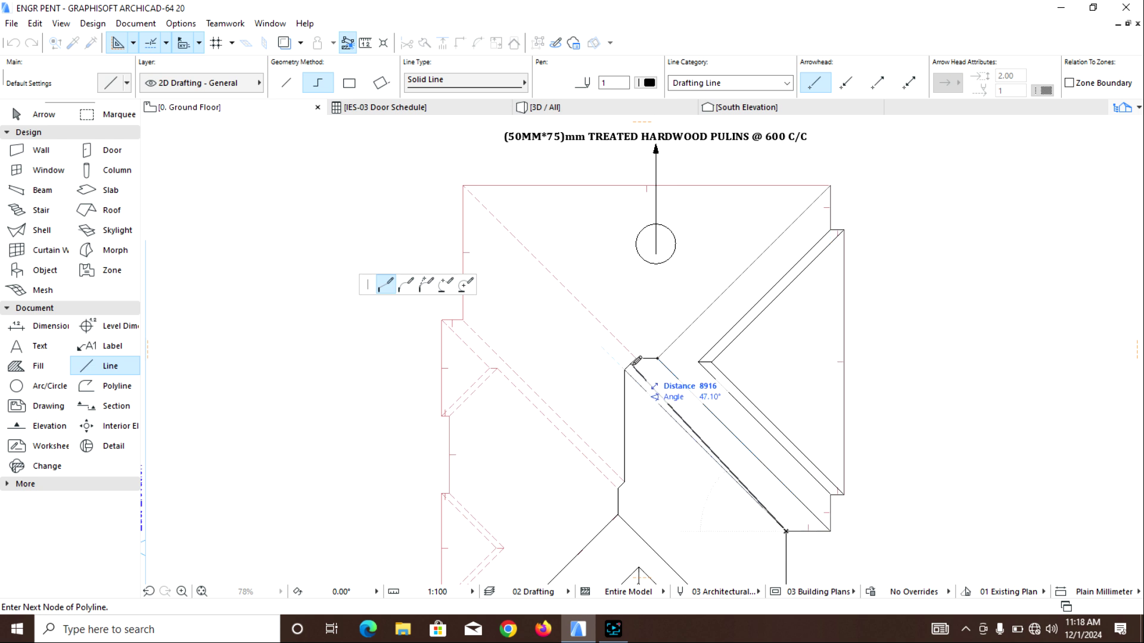
{"action": "scroll", "coordinate": [627, 362], "scroll_direction": "up", "scroll_amount": 3}
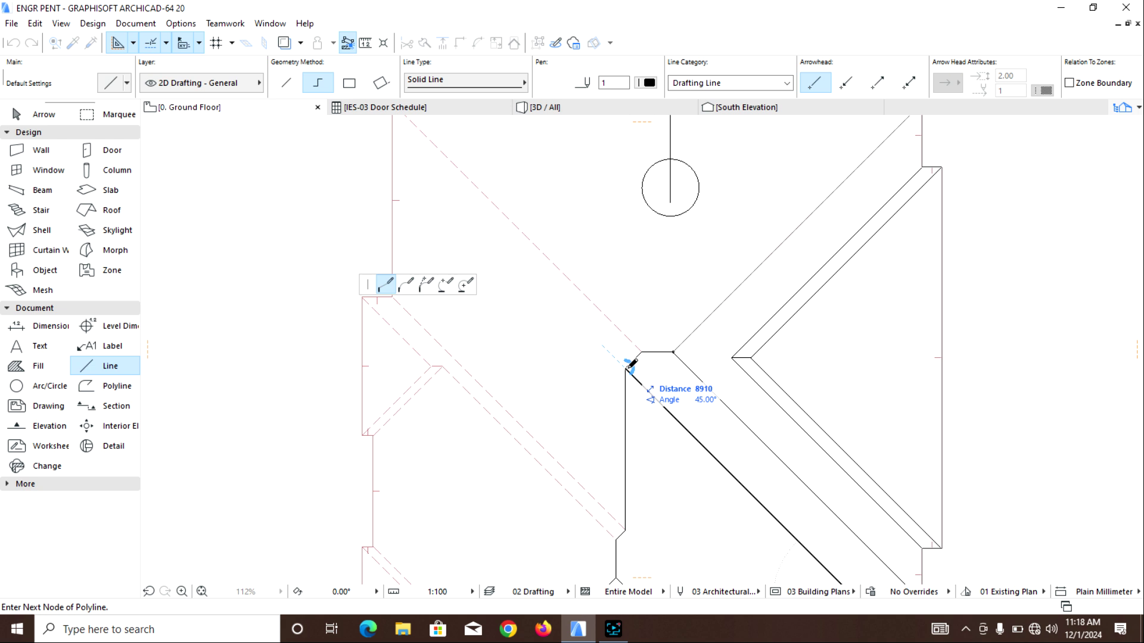
{"action": "scroll", "coordinate": [633, 362], "scroll_direction": "down", "scroll_amount": 3}
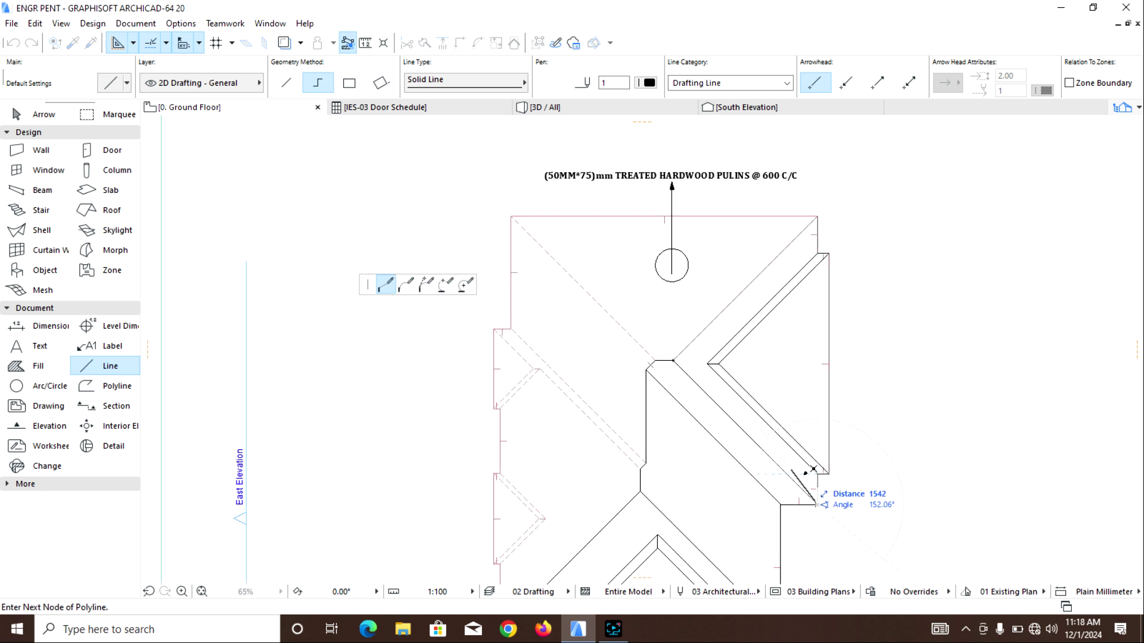
{"action": "left_click", "coordinate": [816, 504]}
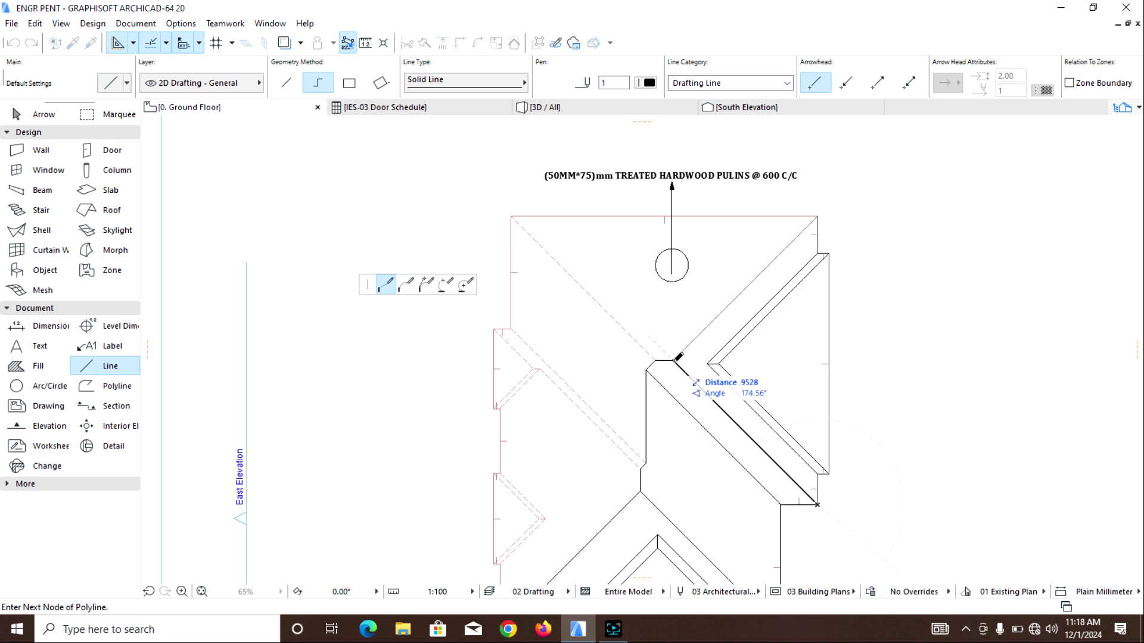
{"action": "left_click", "coordinate": [677, 358]}
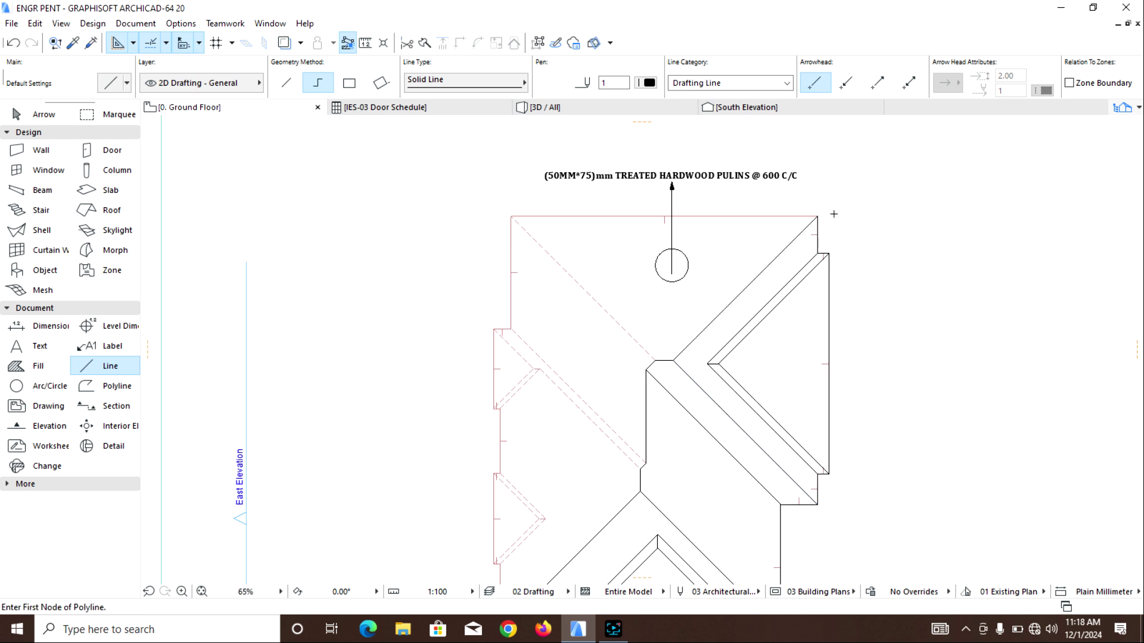
Trace the rear slope as a closed line chain along the top eave, both rear hips and the short top ridge
{"action": "left_click", "coordinate": [817, 216]}
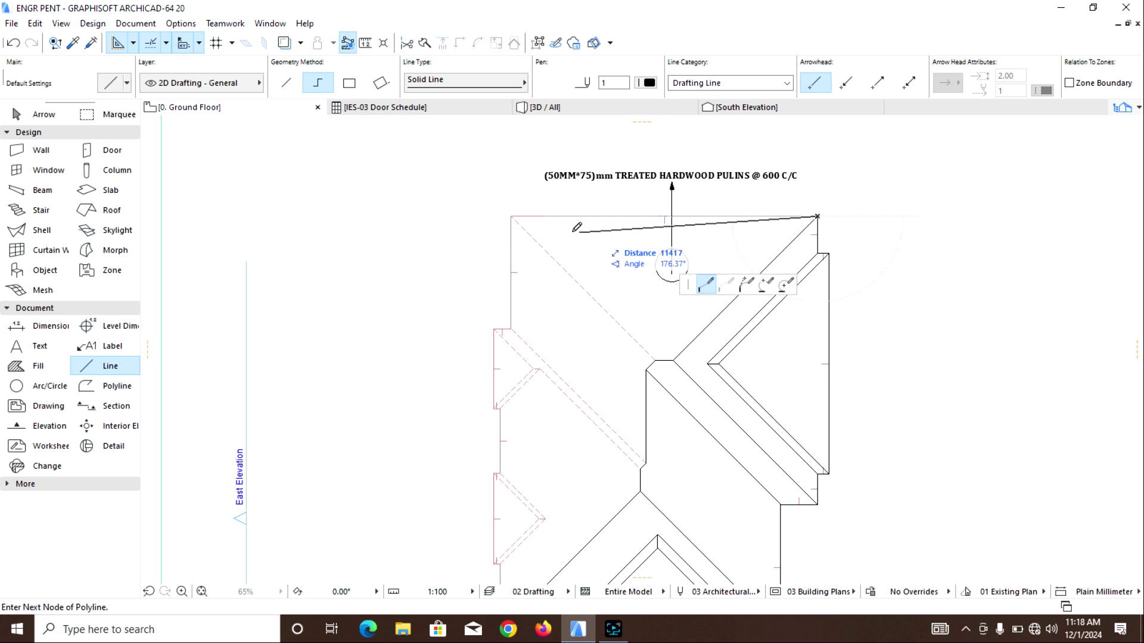
{"action": "left_click", "coordinate": [510, 216]}
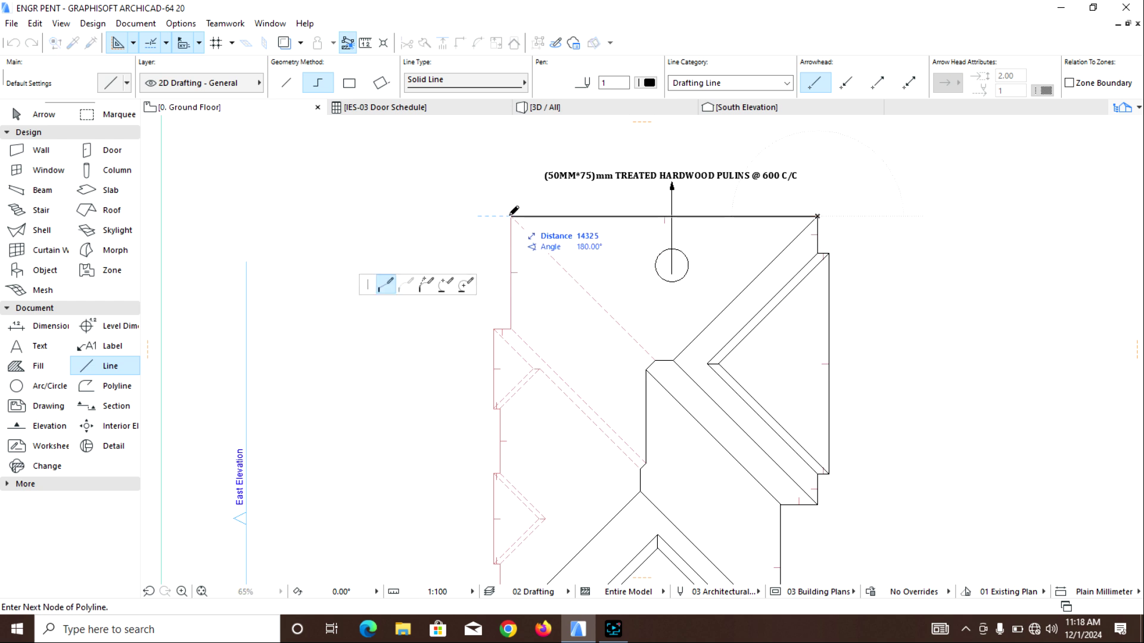
{"action": "left_click", "coordinate": [656, 360]}
{"action": "left_click", "coordinate": [672, 360]}
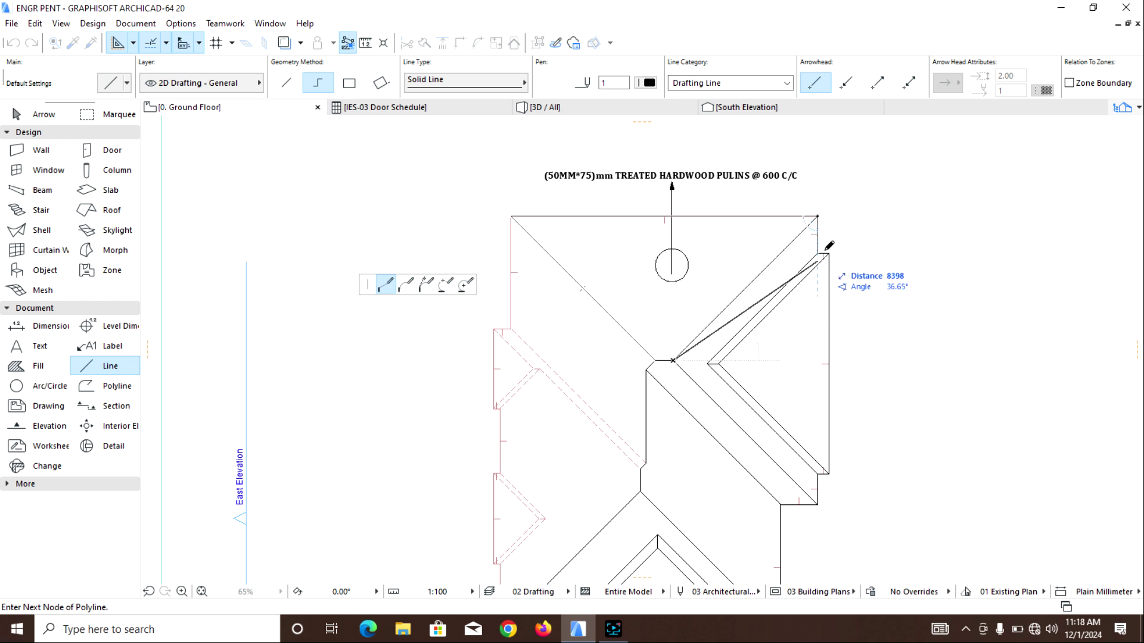
{"action": "double_click", "coordinate": [817, 215]}
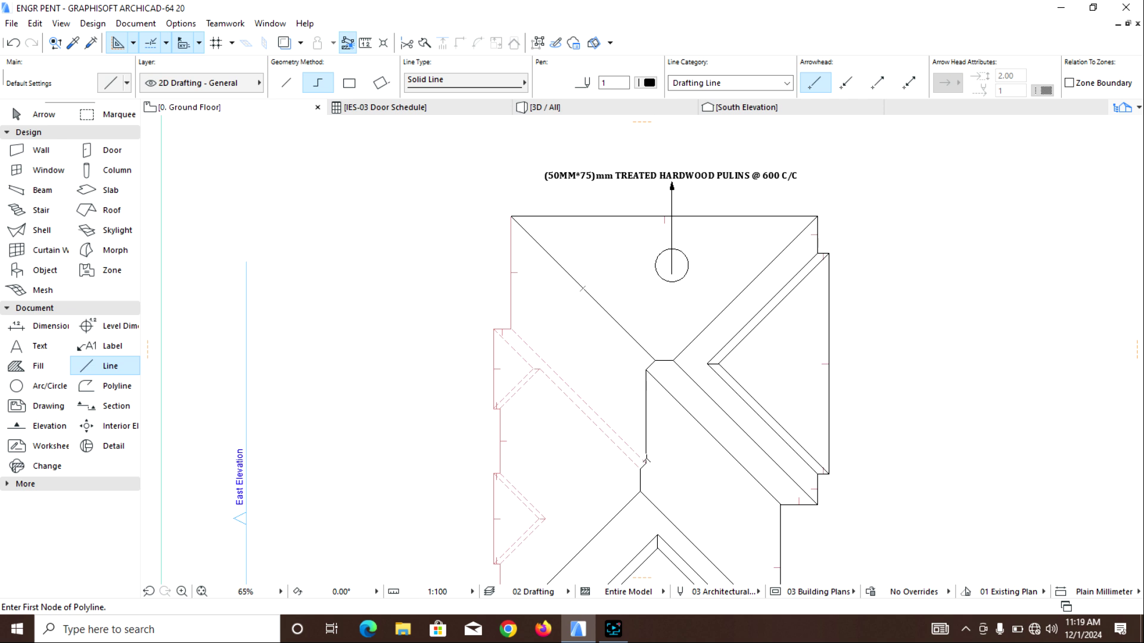
Trace the upper left slope as a closed line chain along the valley, left eave, rear hip, short diagonal and vertical ridge
{"action": "left_click", "coordinate": [645, 463]}
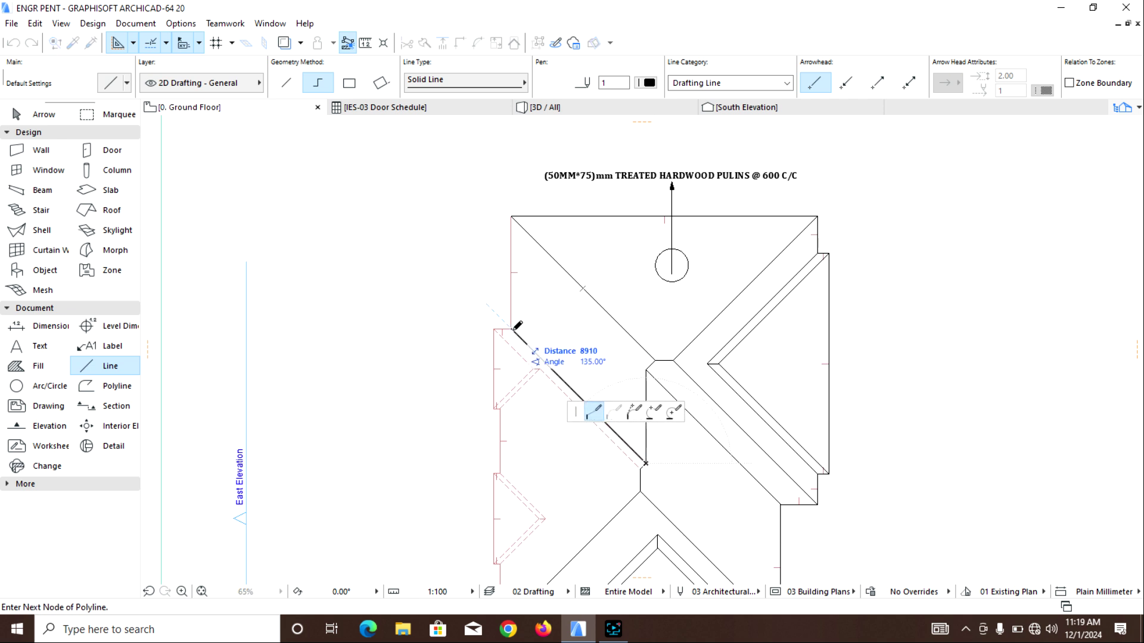
{"action": "left_click", "coordinate": [511, 217]}
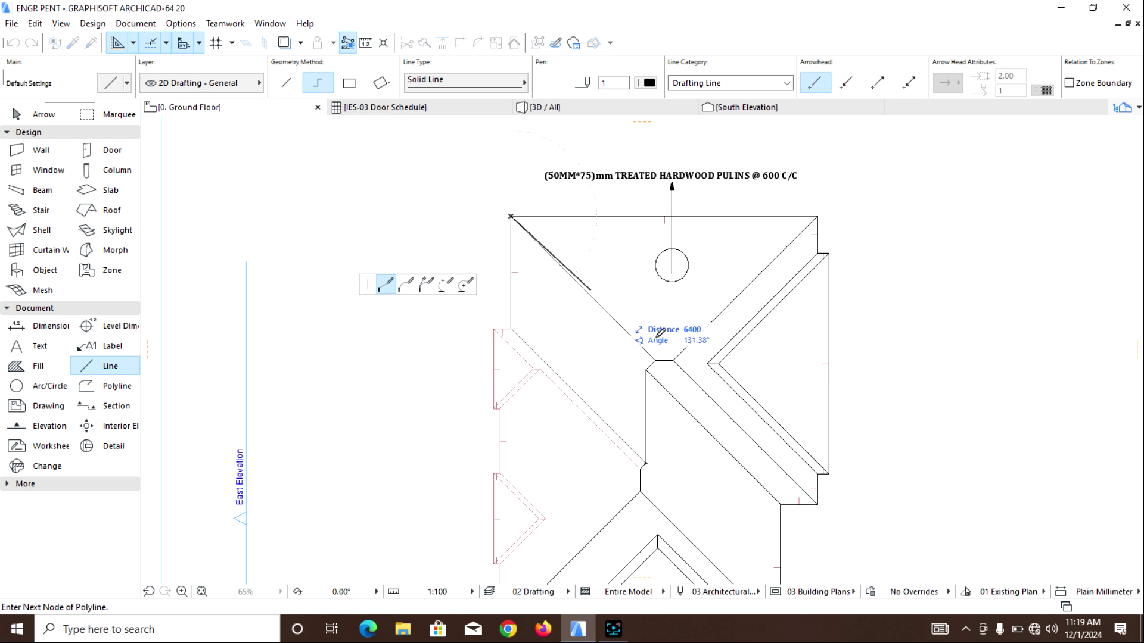
{"action": "left_click", "coordinate": [656, 361]}
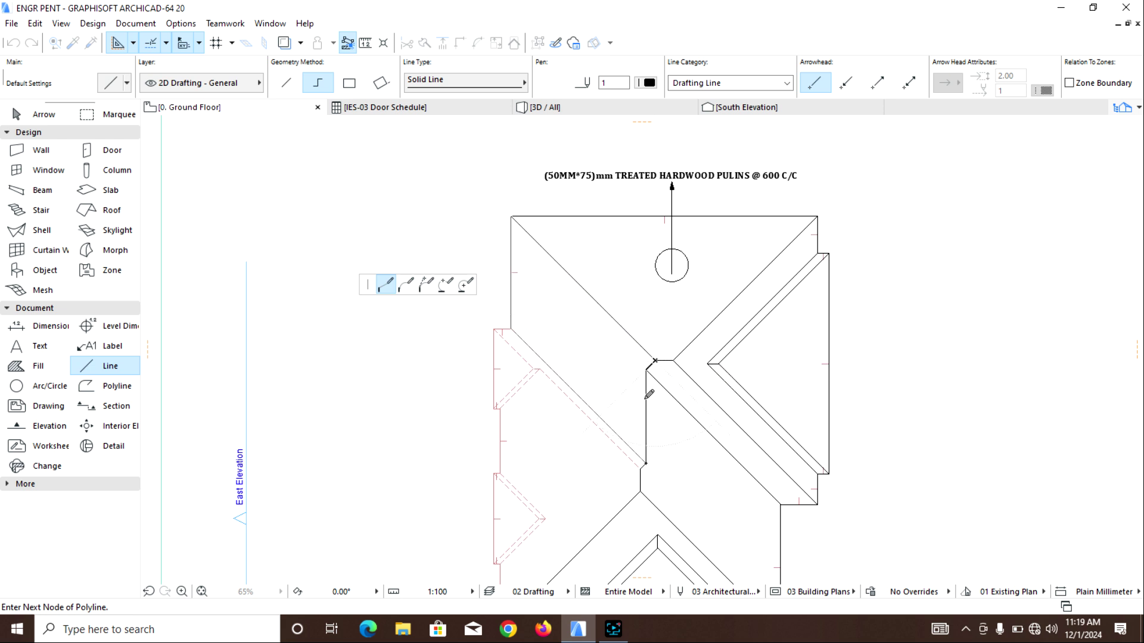
{"action": "left_click", "coordinate": [645, 462]}
Start the line chain of the narrow left strip along the valley, from the foot of the vertical ridge to the eave step
{"action": "scroll", "coordinate": [645, 462], "scroll_direction": "up", "scroll_amount": 5}
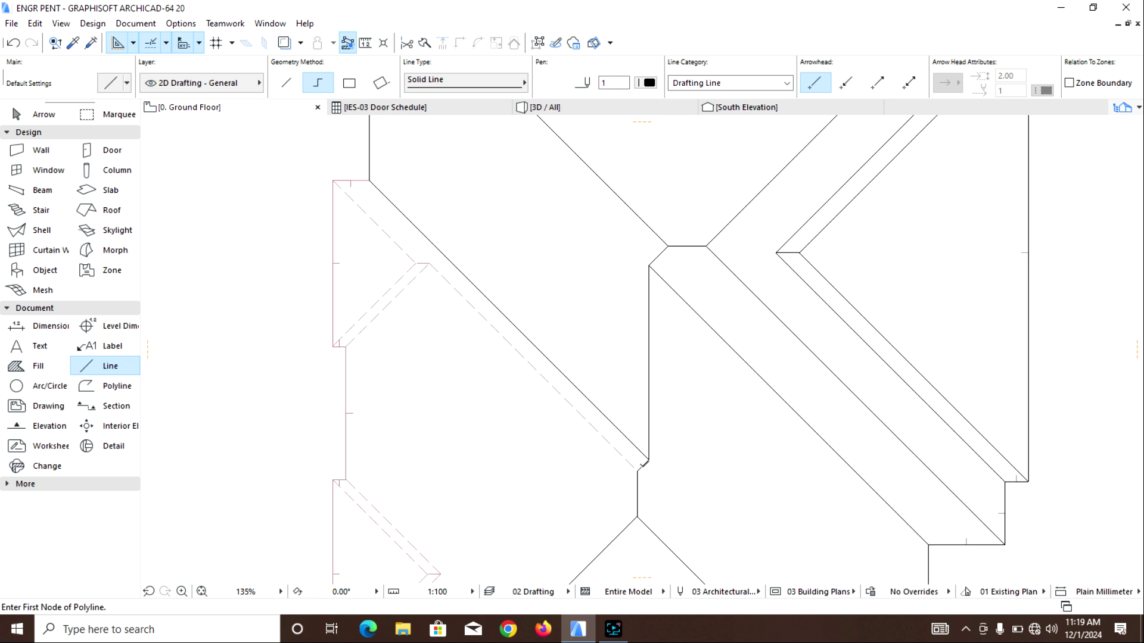
{"action": "left_click", "coordinate": [649, 459]}
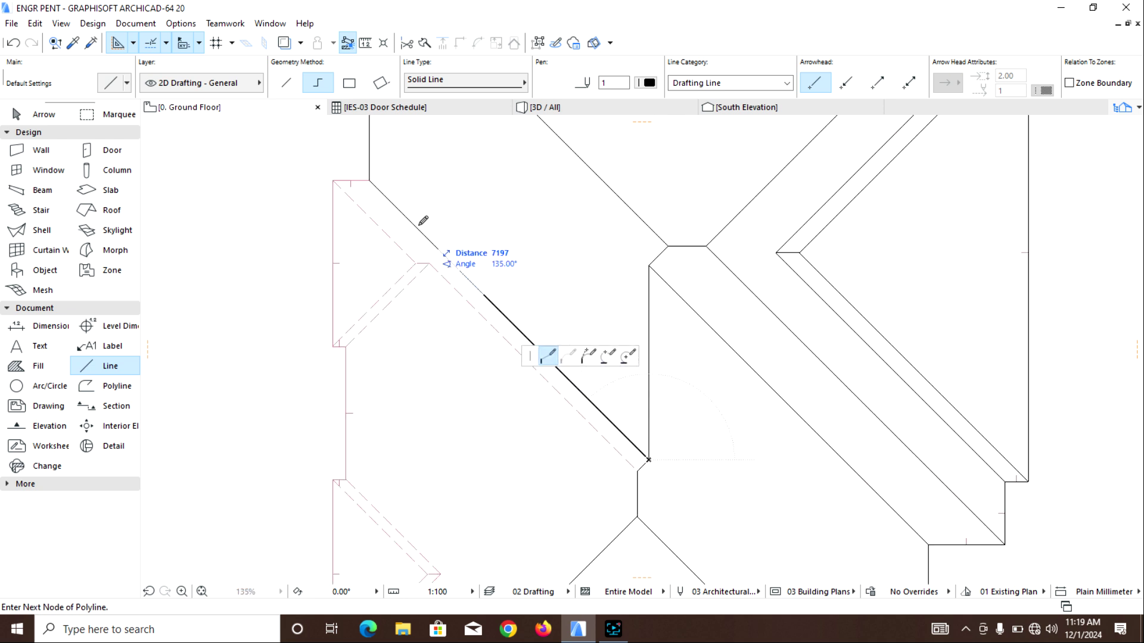
{"action": "left_click", "coordinate": [369, 180]}
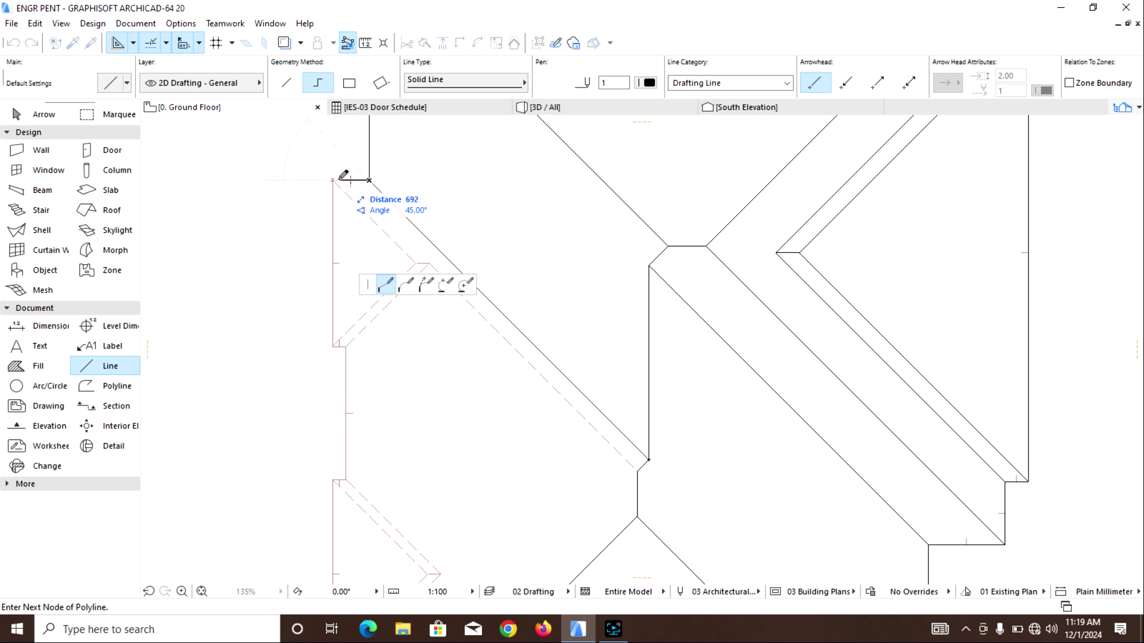
{"action": "left_click", "coordinate": [333, 180]}
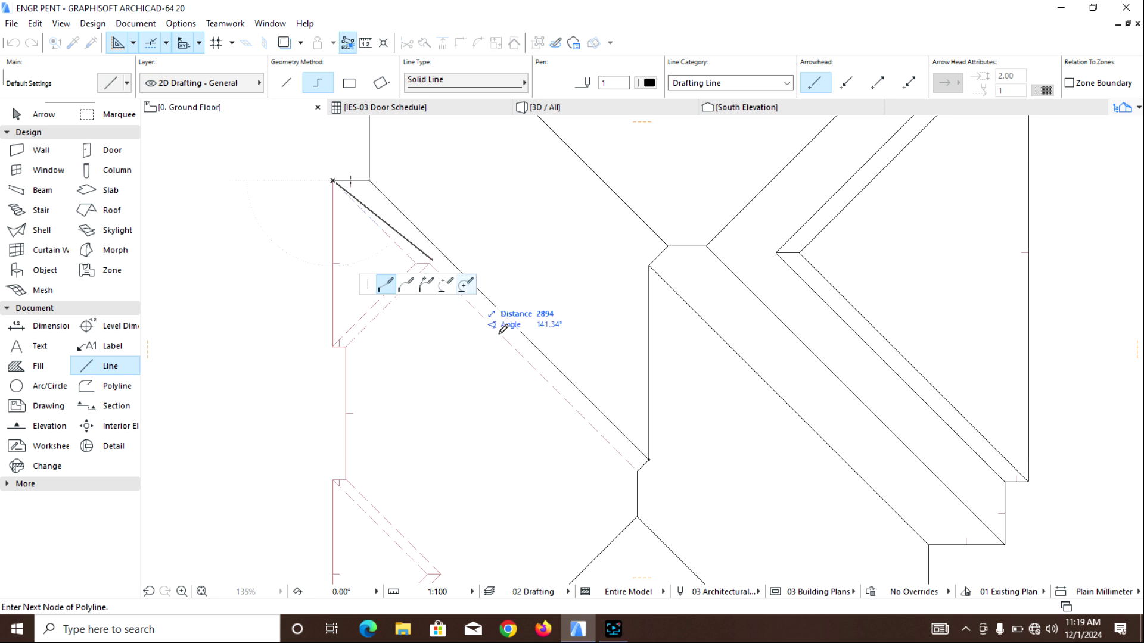
{"action": "left_click", "coordinate": [638, 466]}
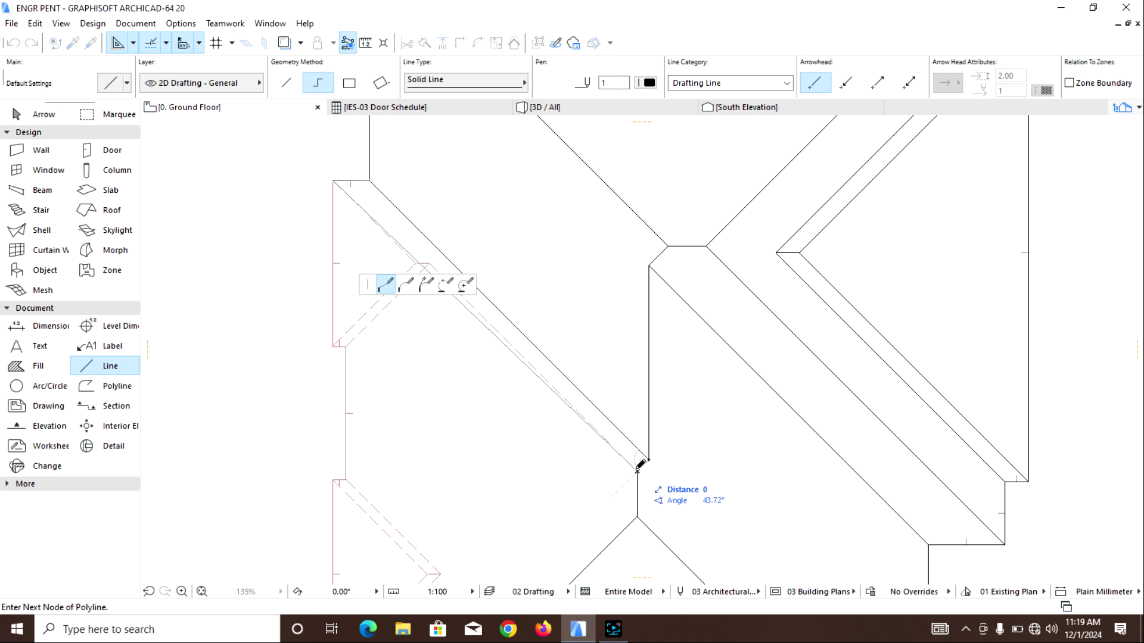
{"action": "key", "text": "BackSpace"}
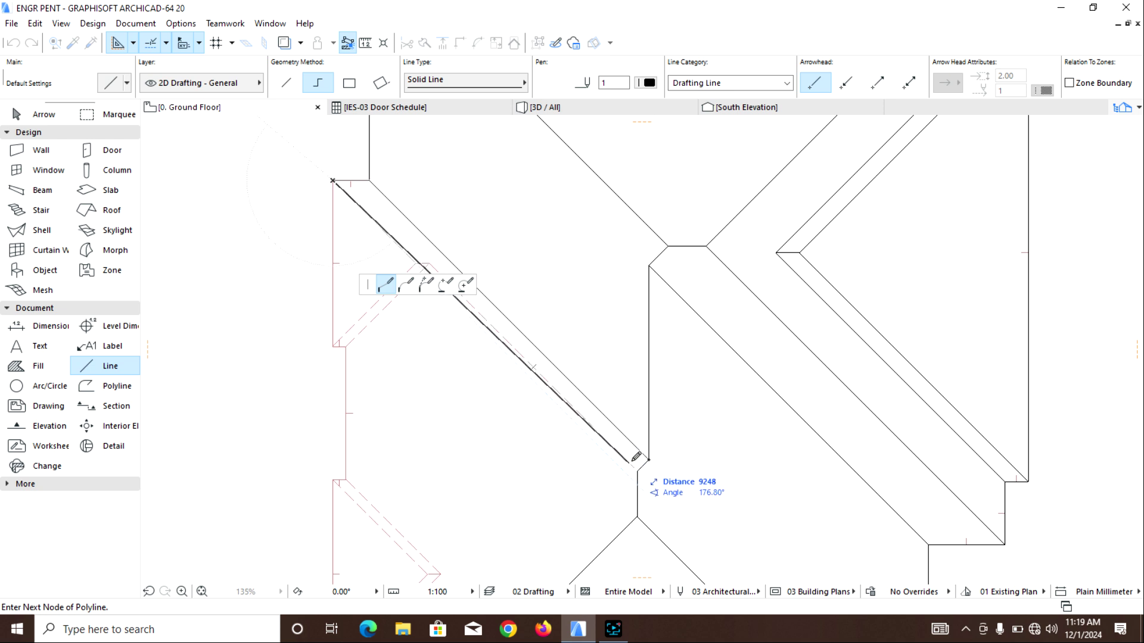
{"action": "middle_click_drag", "start_coordinate": [636, 456], "coordinate": [843, 458]}
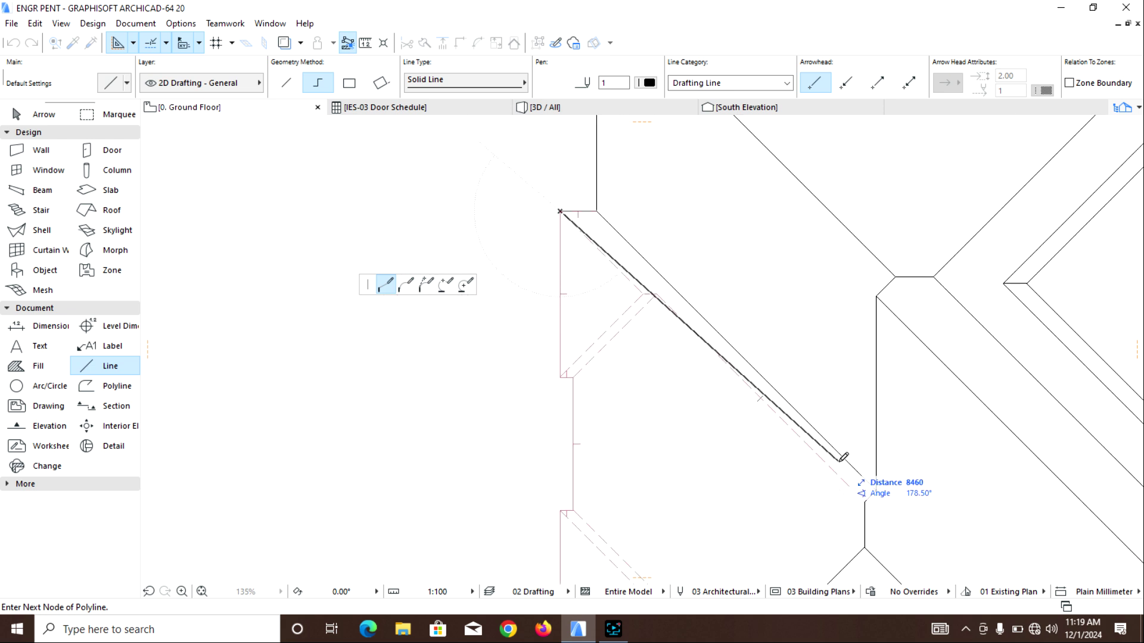
Close the left strip's line chain across the eave step, down to the projection's short ridge and along the long diagonal to the vertical ridge
{"action": "left_click", "coordinate": [597, 212]}
{"action": "scroll", "coordinate": [596, 213], "scroll_direction": "up", "scroll_amount": 4}
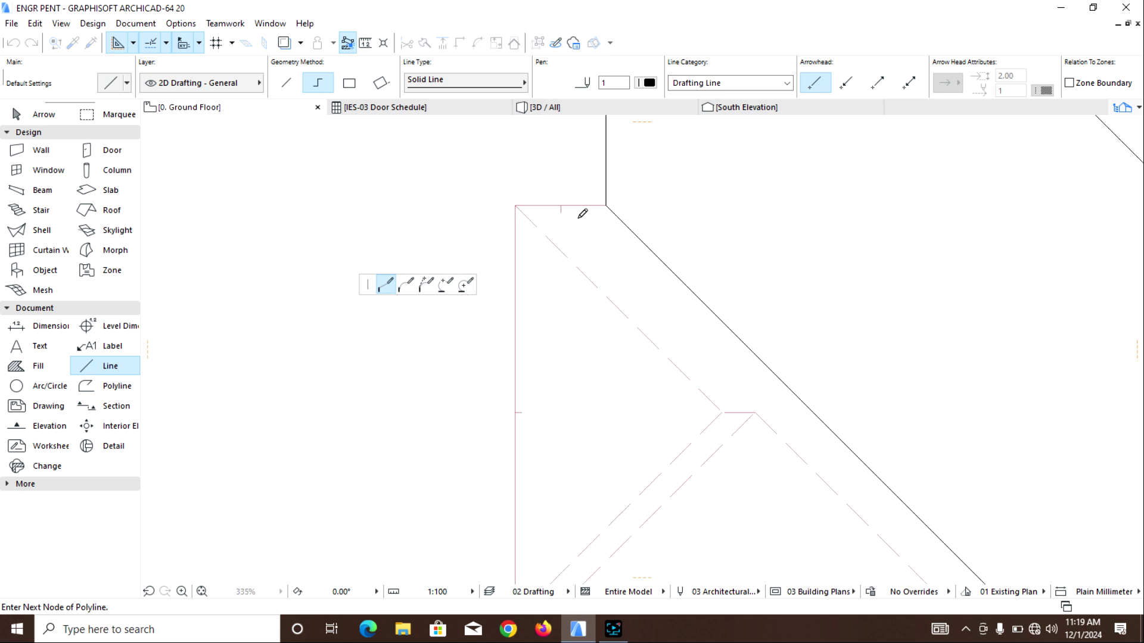
{"action": "left_click", "coordinate": [517, 206]}
{"action": "scroll", "coordinate": [683, 342], "scroll_direction": "down", "scroll_amount": 3}
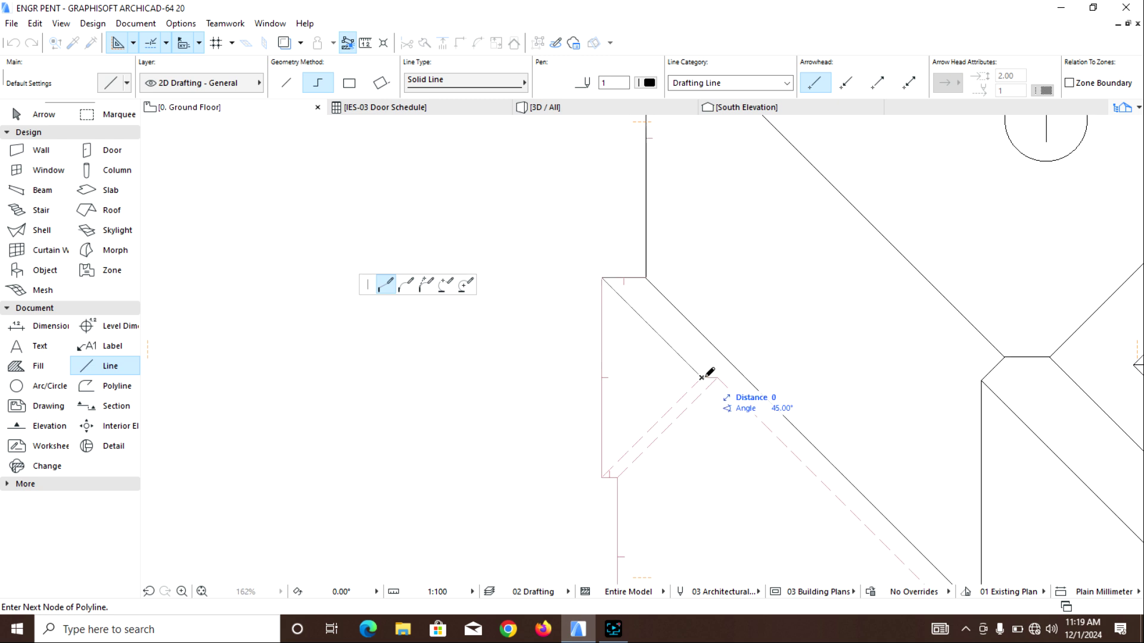
{"action": "left_click", "coordinate": [719, 378]}
{"action": "middle_click_drag", "start_coordinate": [840, 566], "coordinate": [748, 437]}
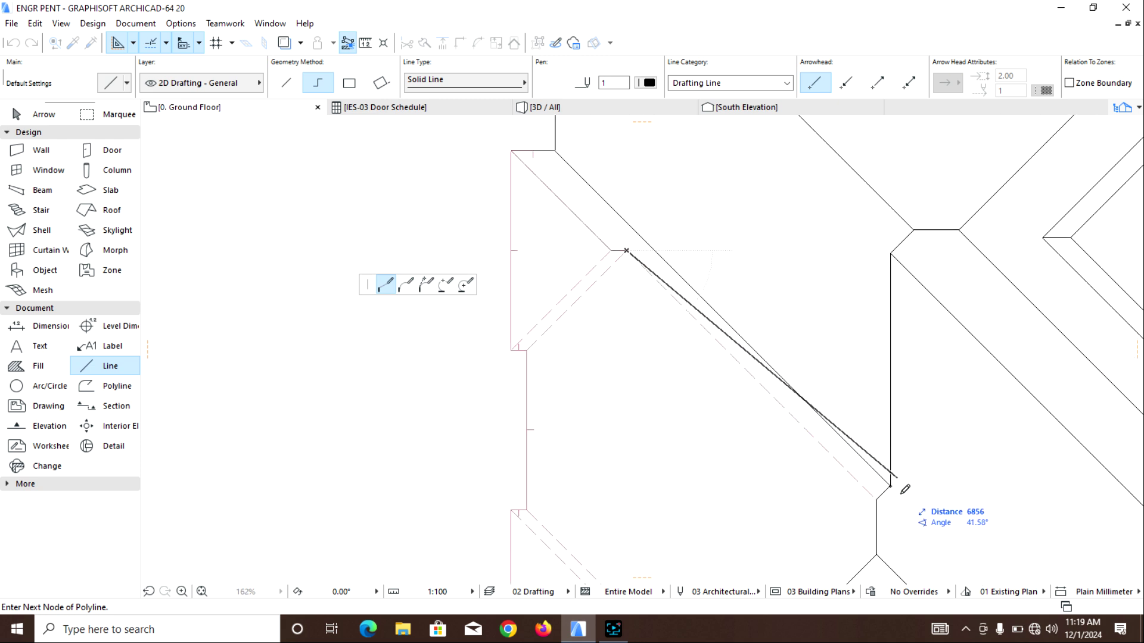
{"action": "left_click", "coordinate": [877, 497]}
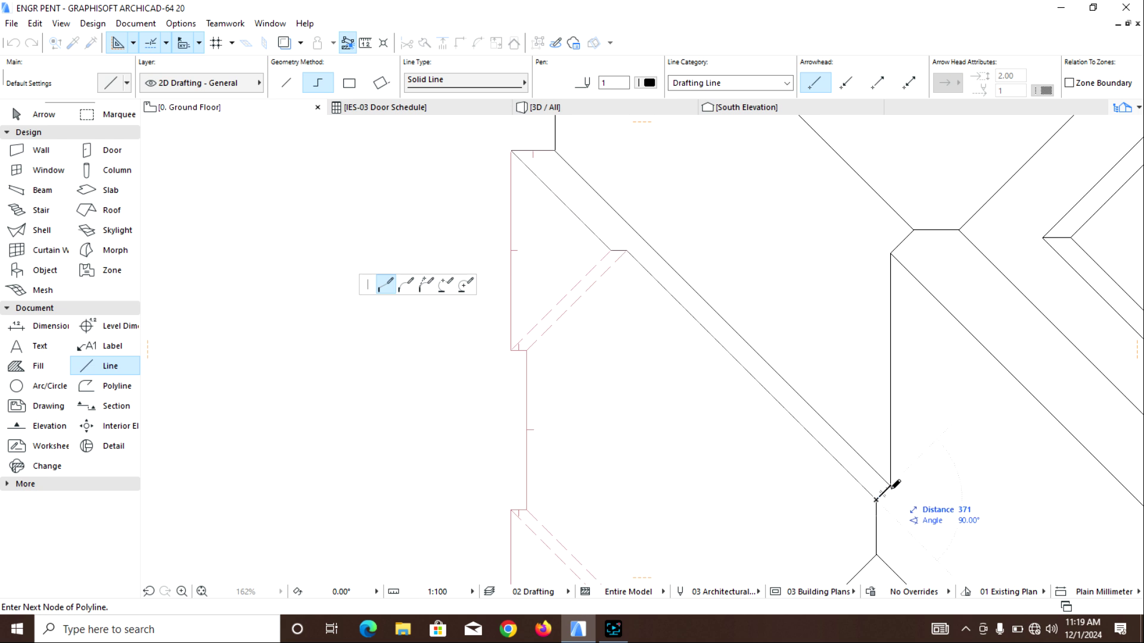
{"action": "double_click", "coordinate": [892, 485]}
Trace the narrow lower strip of the upper left projection as a closed line chain along its ridge, both dashed diagonals and eave step
{"action": "scroll", "coordinate": [625, 250], "scroll_direction": "up", "scroll_amount": 1}
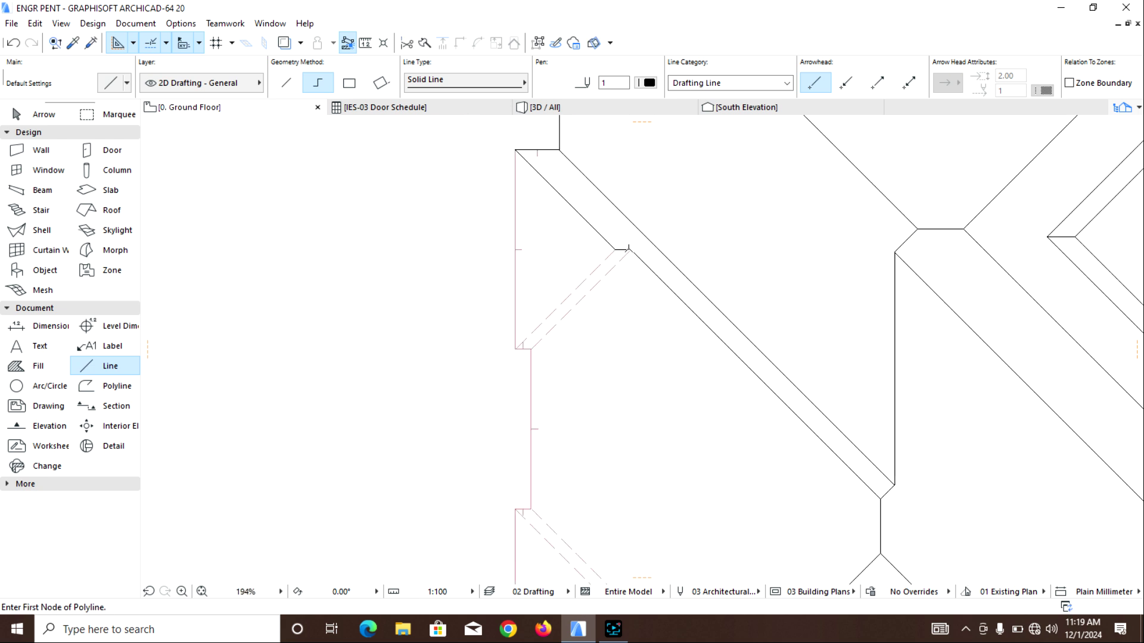
{"action": "scroll", "coordinate": [631, 272], "scroll_direction": "down", "scroll_amount": 4}
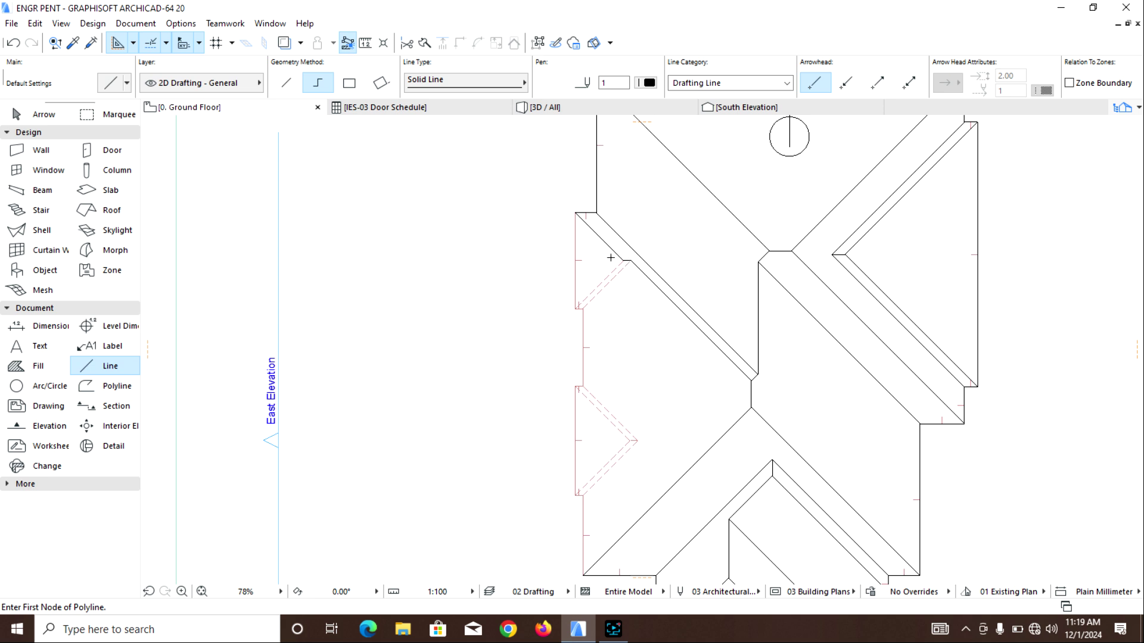
{"action": "scroll", "coordinate": [616, 266], "scroll_direction": "up", "scroll_amount": 5}
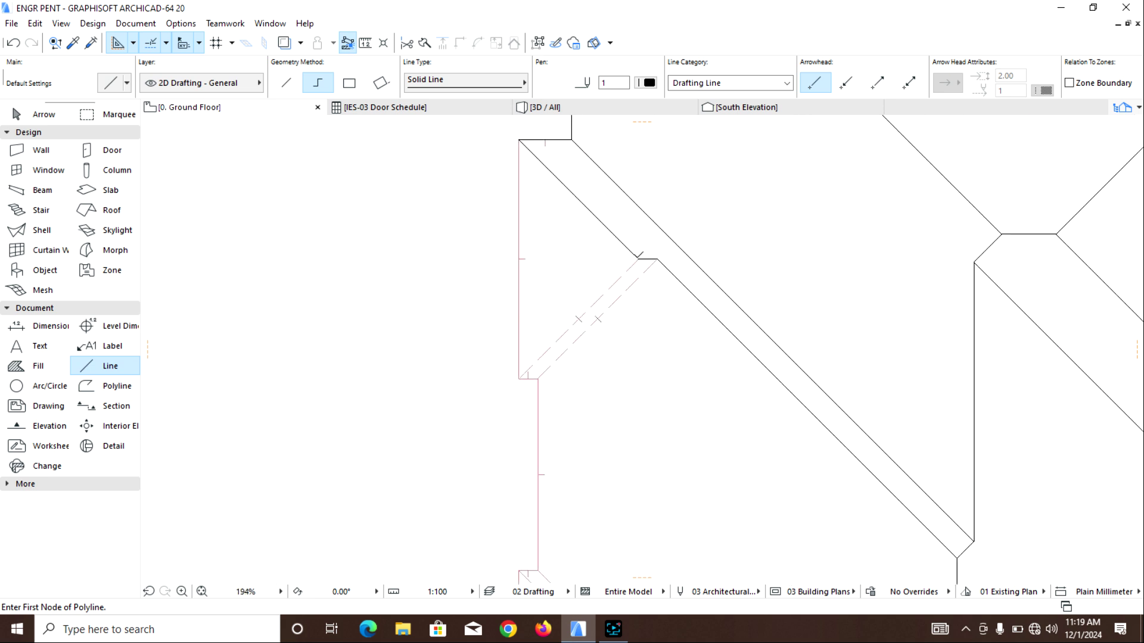
{"action": "left_click", "coordinate": [639, 259]}
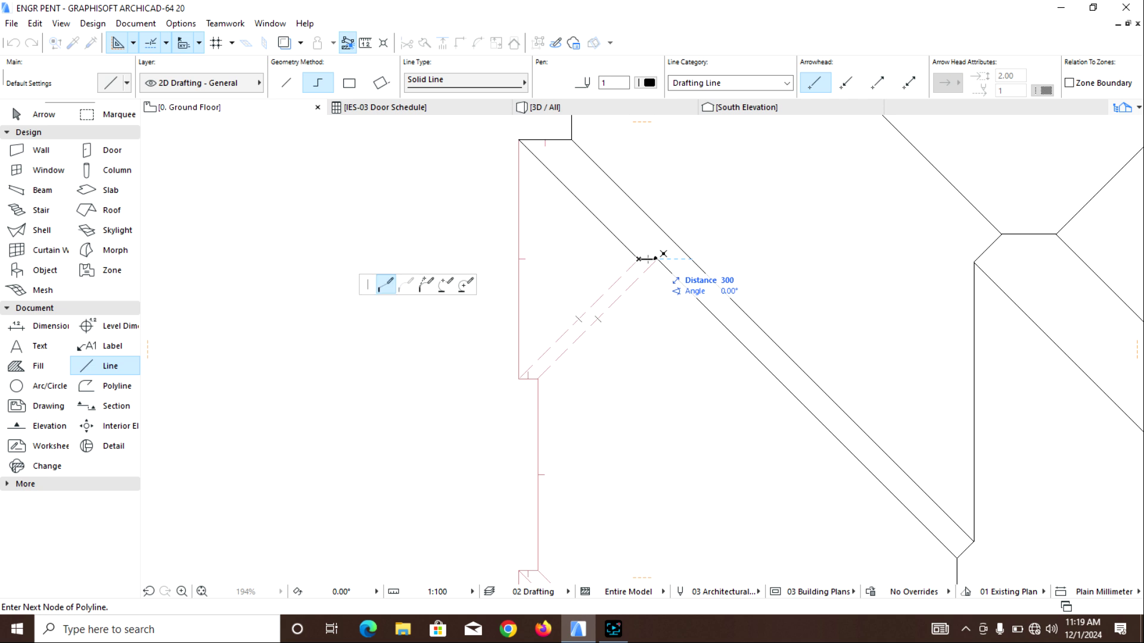
{"action": "left_click", "coordinate": [531, 384]}
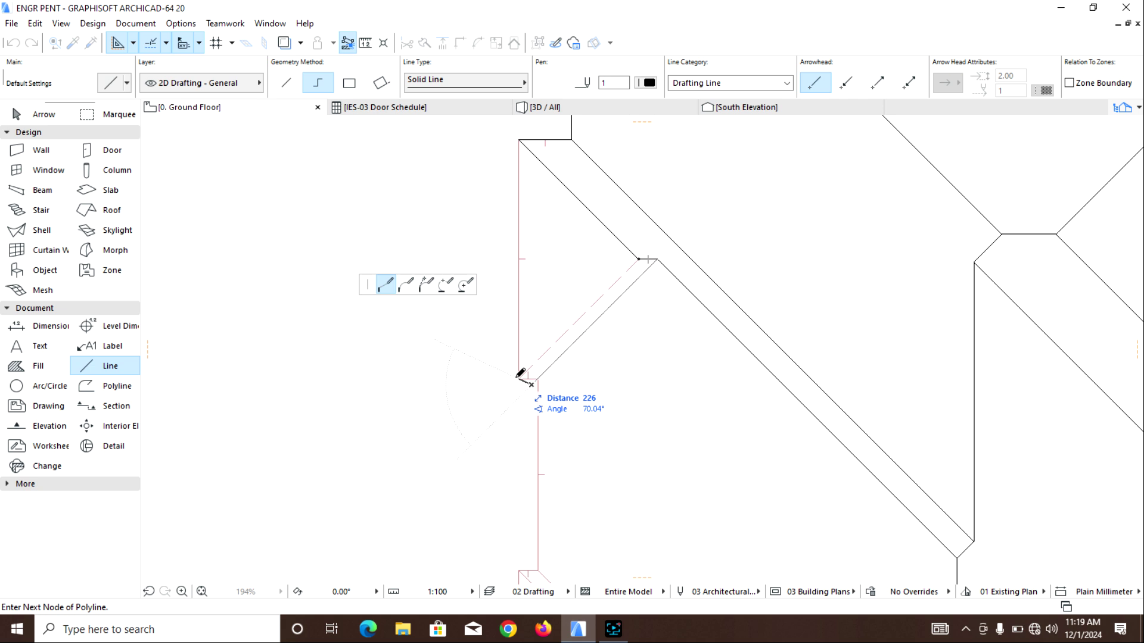
{"action": "scroll", "coordinate": [520, 375], "scroll_direction": "up", "scroll_amount": 3}
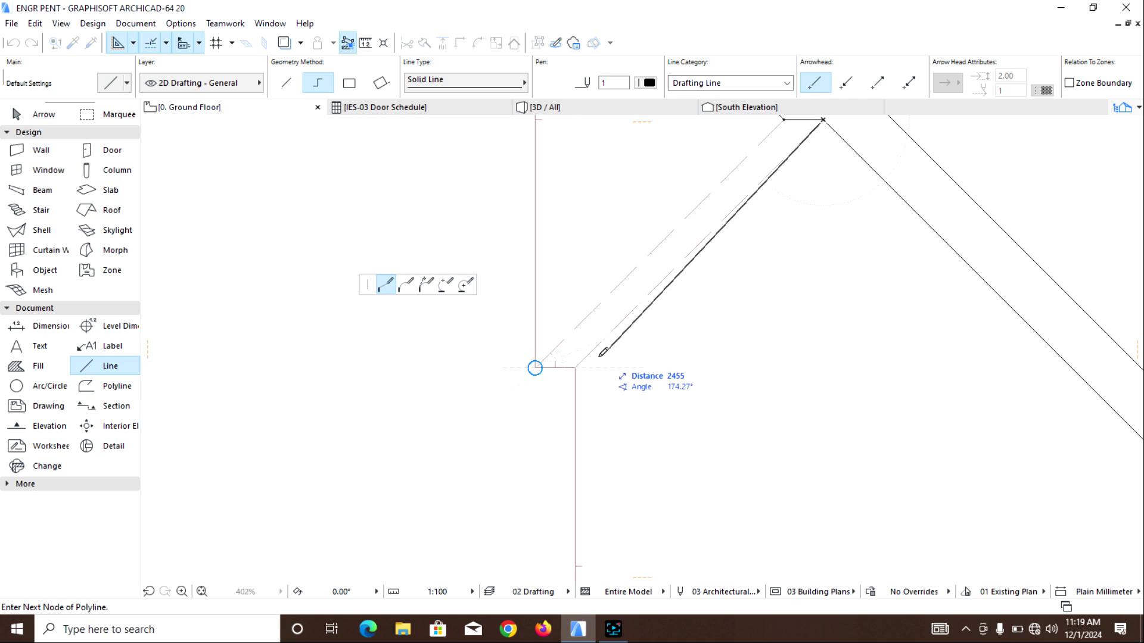
{"action": "left_click", "coordinate": [574, 368]}
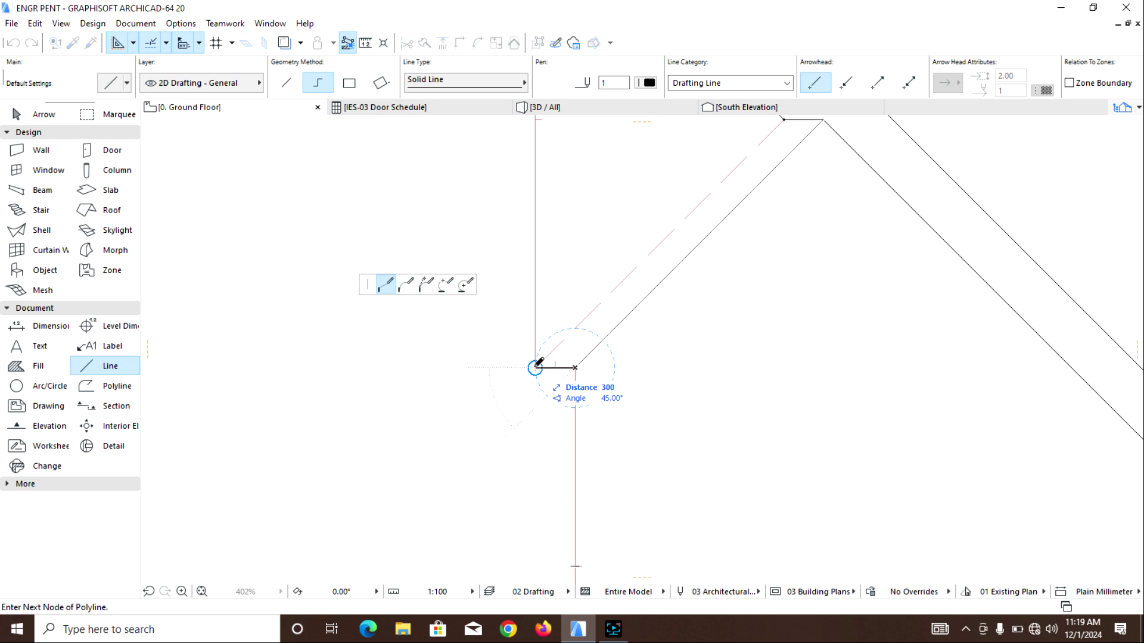
{"action": "left_click", "coordinate": [534, 368]}
{"action": "middle_click_drag", "start_coordinate": [660, 276], "coordinate": [620, 355]}
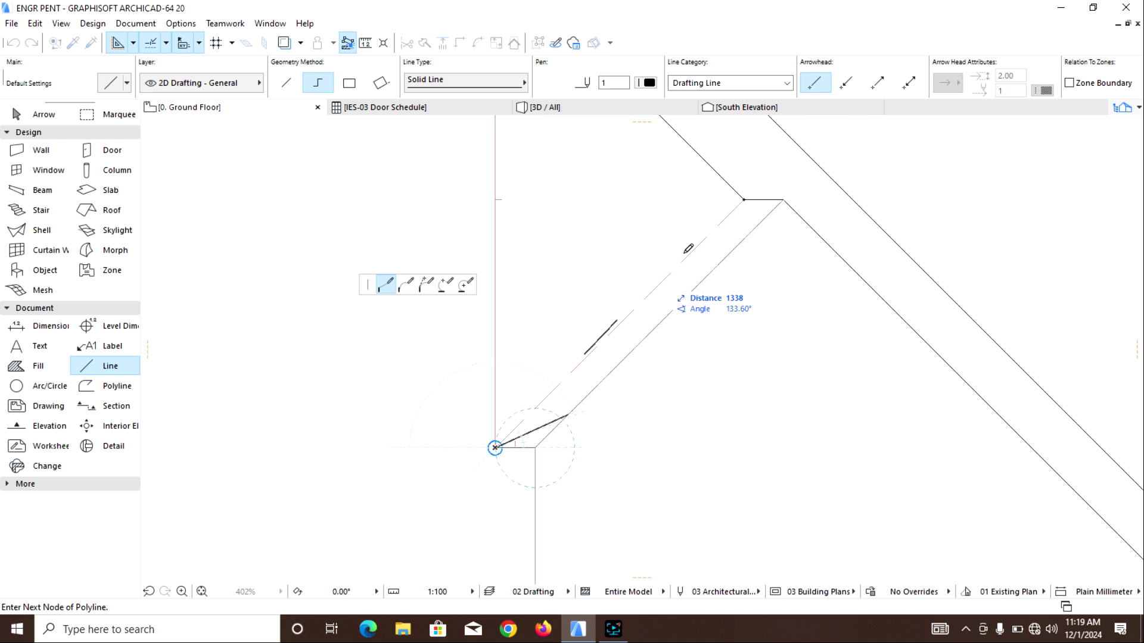
{"action": "double_click", "coordinate": [747, 194]}
{"action": "scroll", "coordinate": [746, 198], "scroll_direction": "down", "scroll_amount": 4}
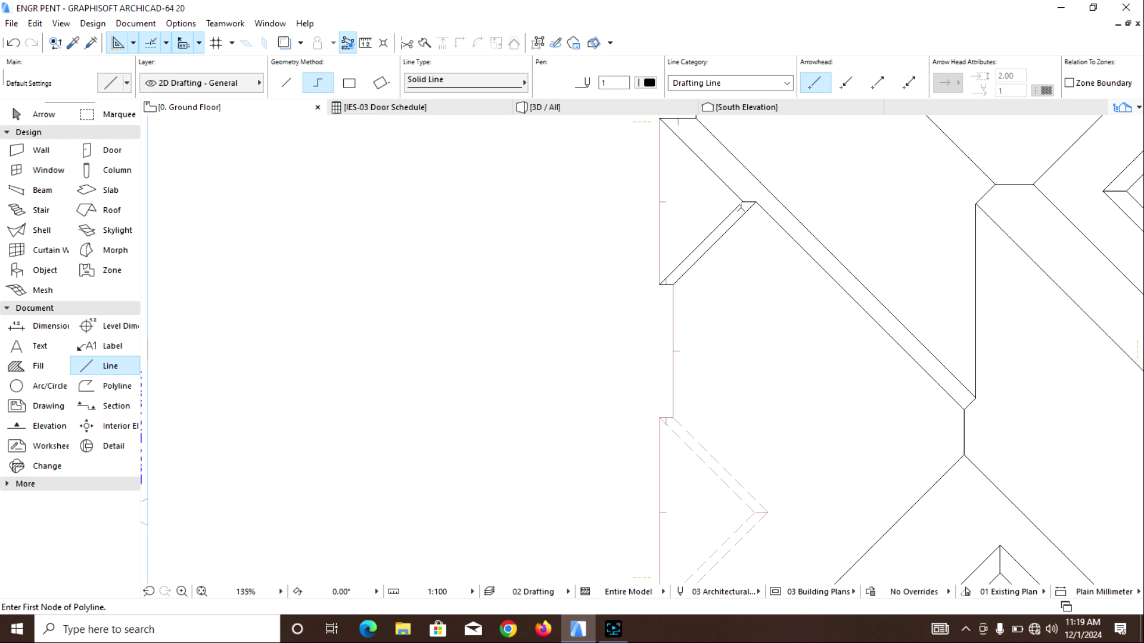
Trace the triangular face of the upper left projection as a closed line chain along its left eave and both inner diagonals
{"action": "middle_click_drag", "start_coordinate": [741, 207], "coordinate": [719, 269]}
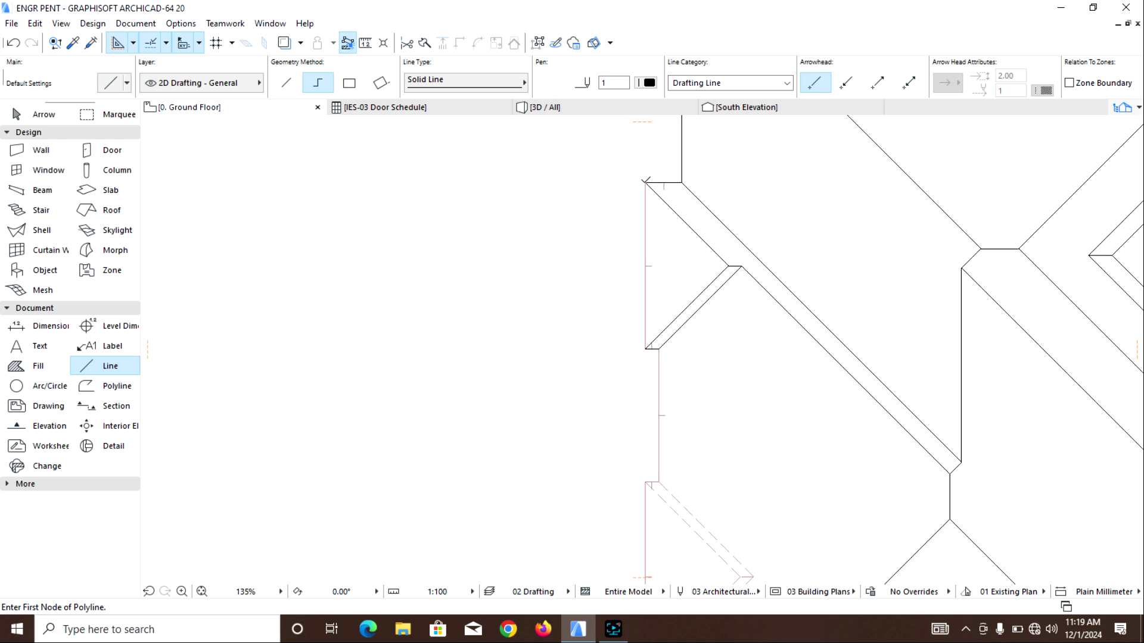
{"action": "left_click", "coordinate": [646, 182]}
{"action": "left_click", "coordinate": [645, 348]}
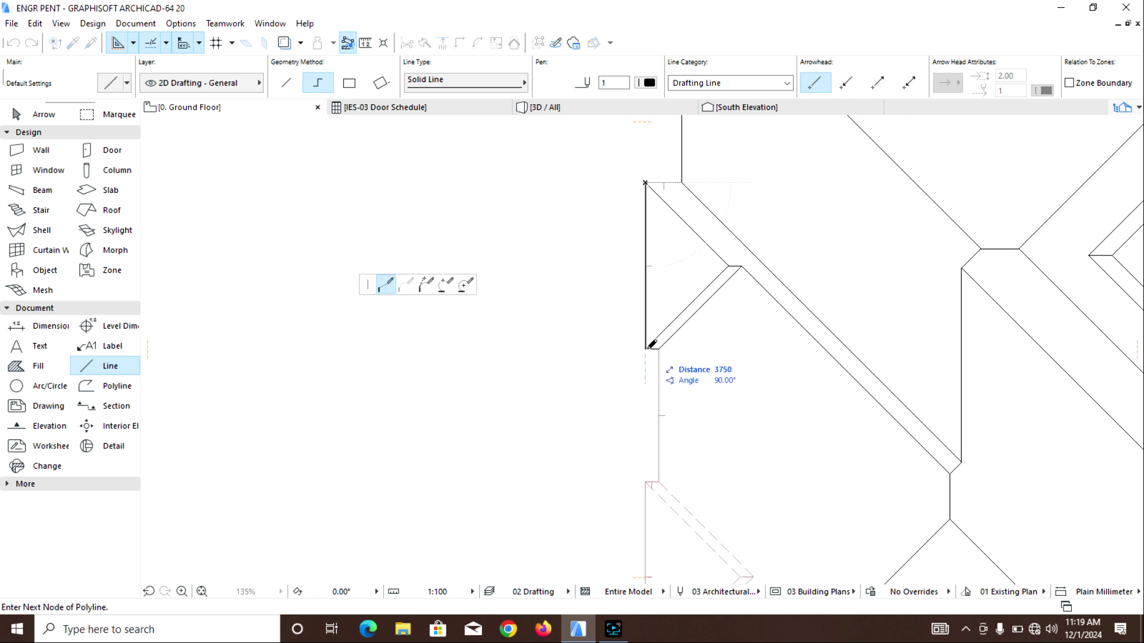
{"action": "left_click", "coordinate": [729, 266]}
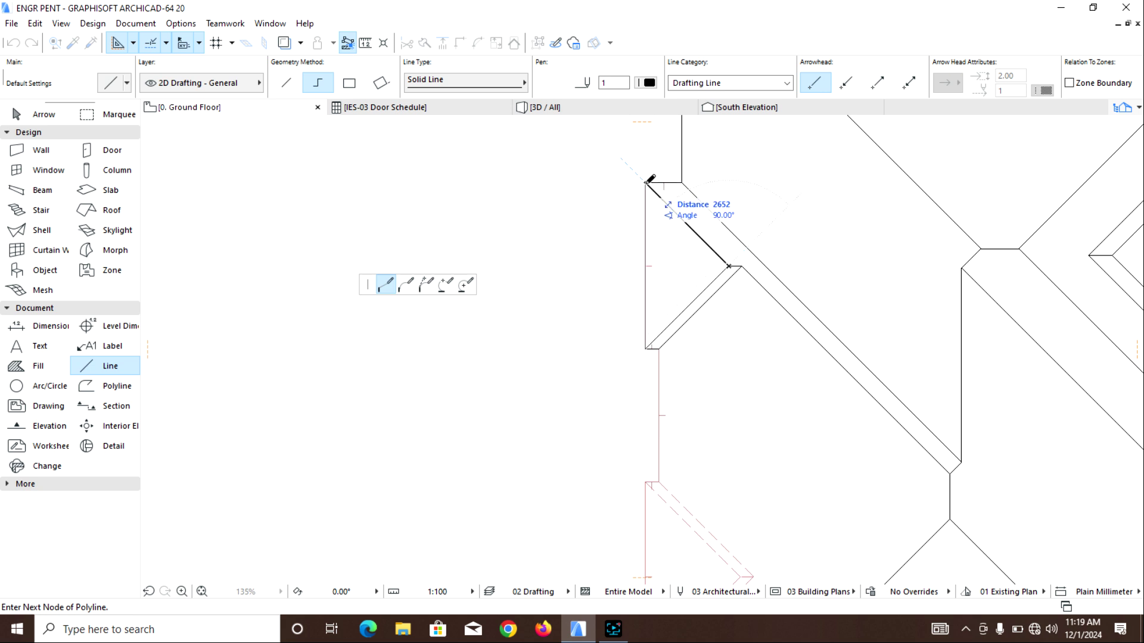
{"action": "left_click", "coordinate": [646, 182]}
Trace the upper strip of the lower left gable as a closed line chain along both dashed diagonals, the short ridge and eave step
{"action": "scroll", "coordinate": [659, 229], "scroll_direction": "down", "scroll_amount": 3}
{"action": "scroll", "coordinate": [656, 360], "scroll_direction": "up", "scroll_amount": 2}
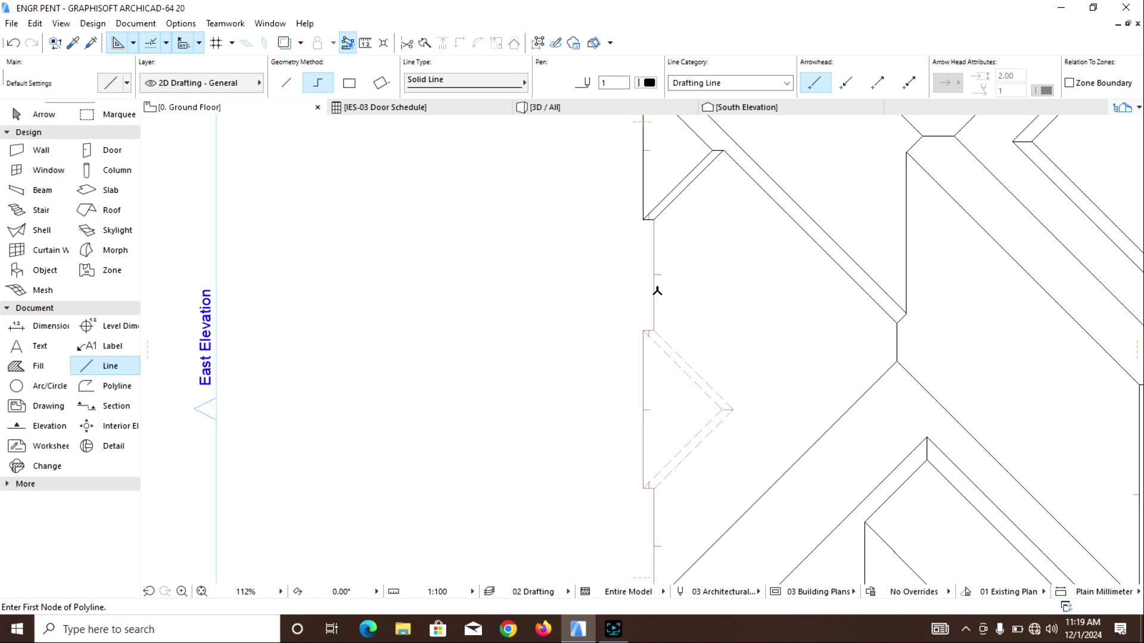
{"action": "scroll", "coordinate": [636, 325], "scroll_direction": "up", "scroll_amount": 3}
{"action": "left_click", "coordinate": [659, 329]}
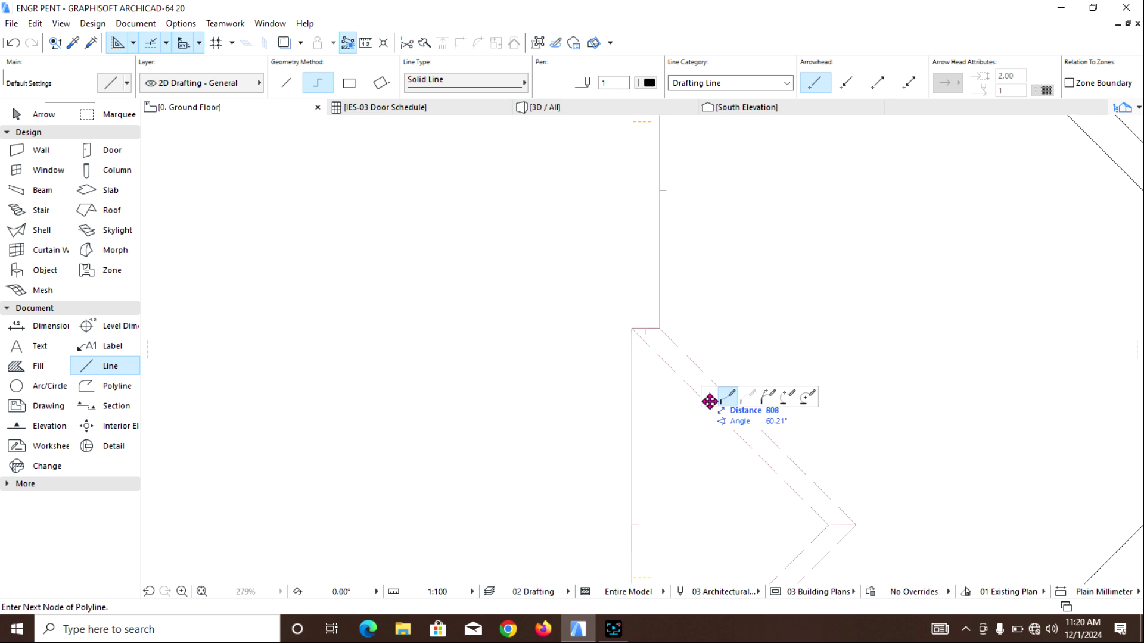
{"action": "left_click", "coordinate": [856, 525]}
{"action": "left_click", "coordinate": [828, 525]}
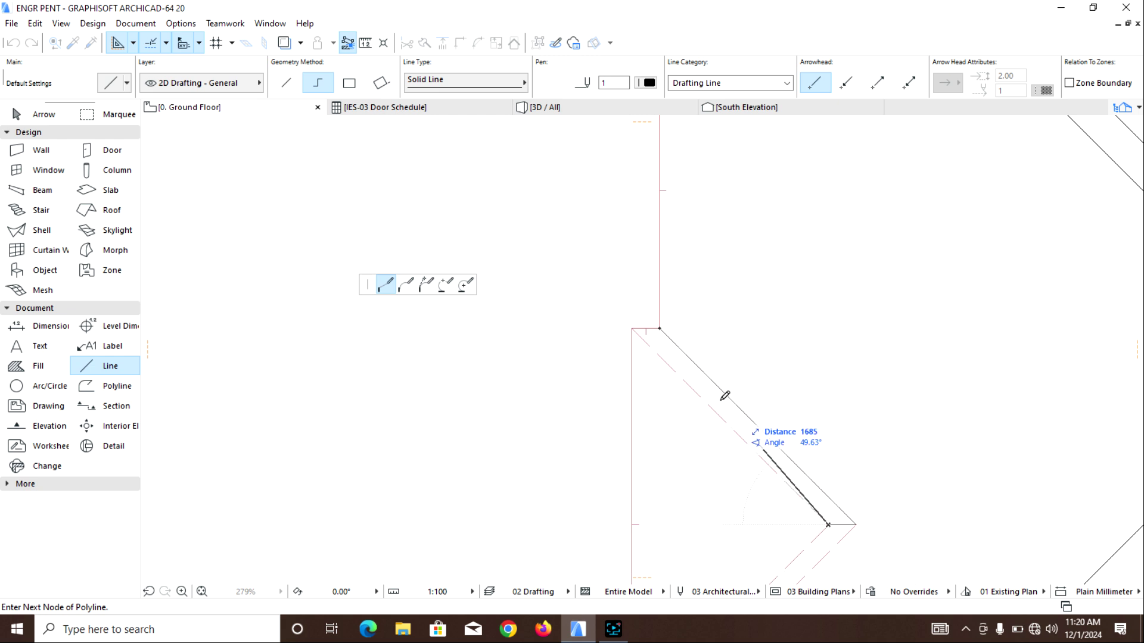
{"action": "left_click", "coordinate": [633, 328]}
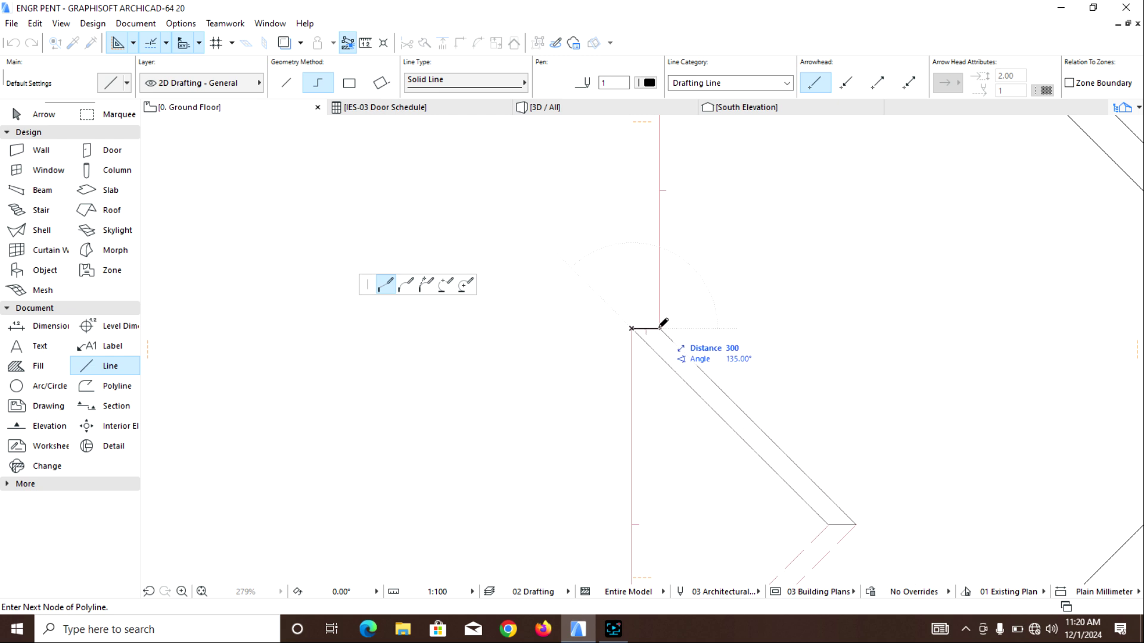
{"action": "left_click", "coordinate": [661, 327]}
{"action": "scroll", "coordinate": [701, 319], "scroll_direction": "down", "scroll_amount": 4}
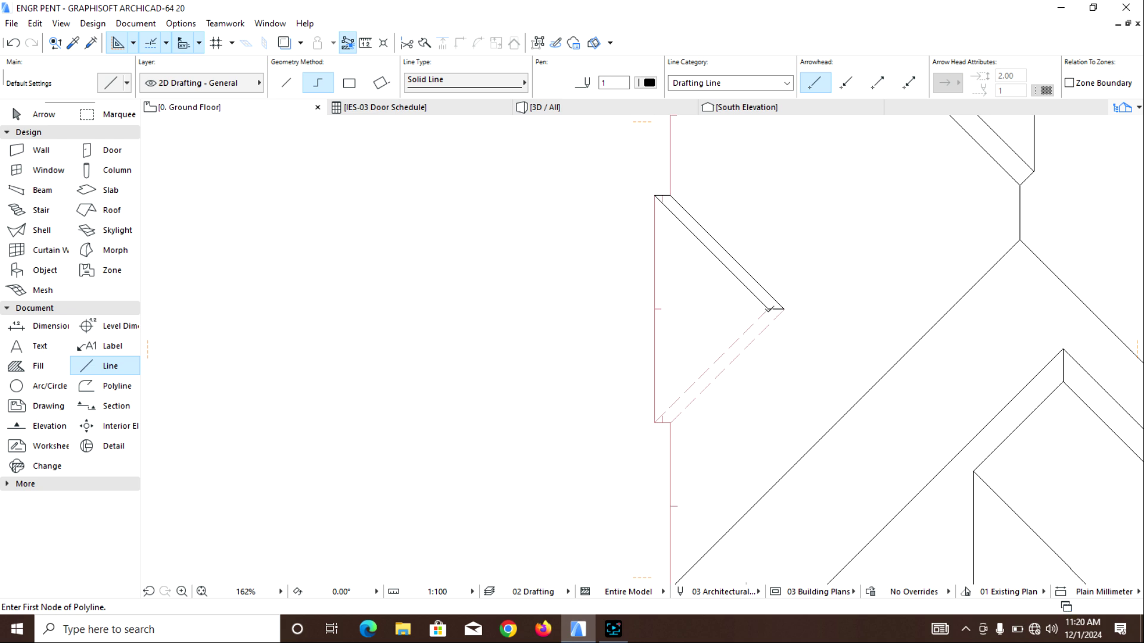
Trace the lower strip of the lower left gable as a closed line chain from the inner apex around its eave step and outer apex
{"action": "left_click", "coordinate": [769, 308]}
{"action": "left_click", "coordinate": [654, 422]}
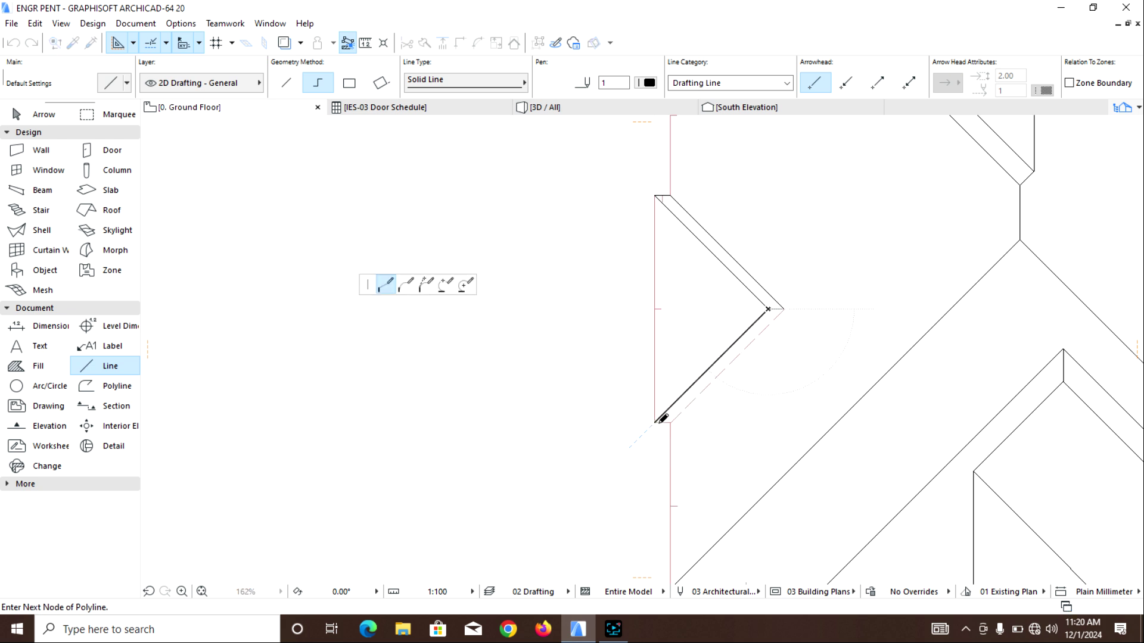
{"action": "left_click", "coordinate": [671, 423]}
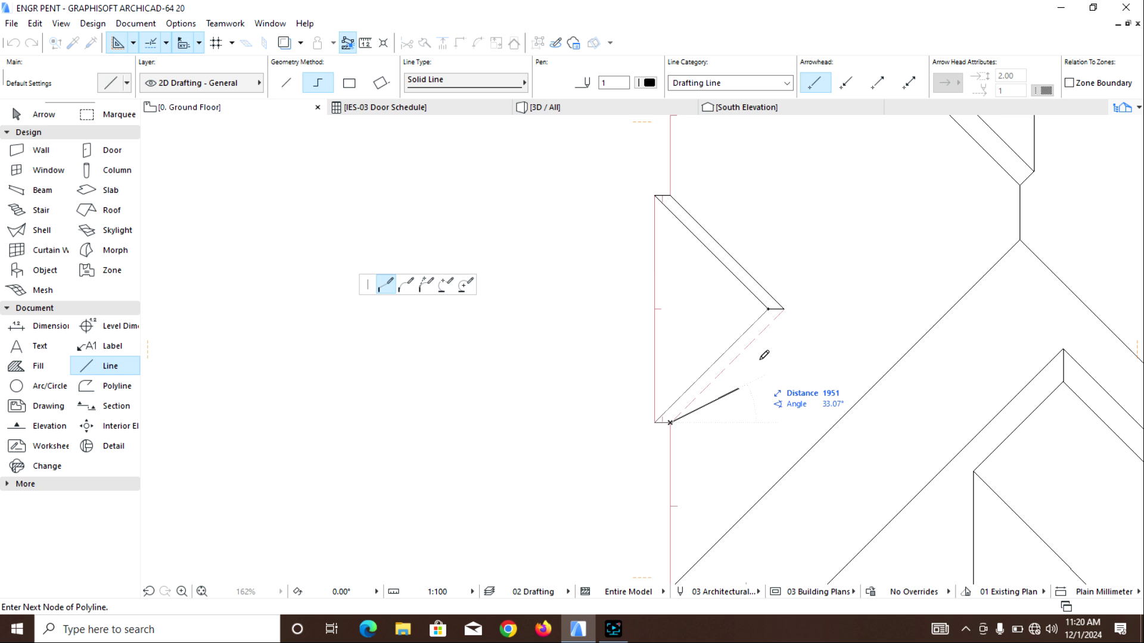
{"action": "left_click", "coordinate": [783, 308]}
{"action": "left_click", "coordinate": [769, 309]}
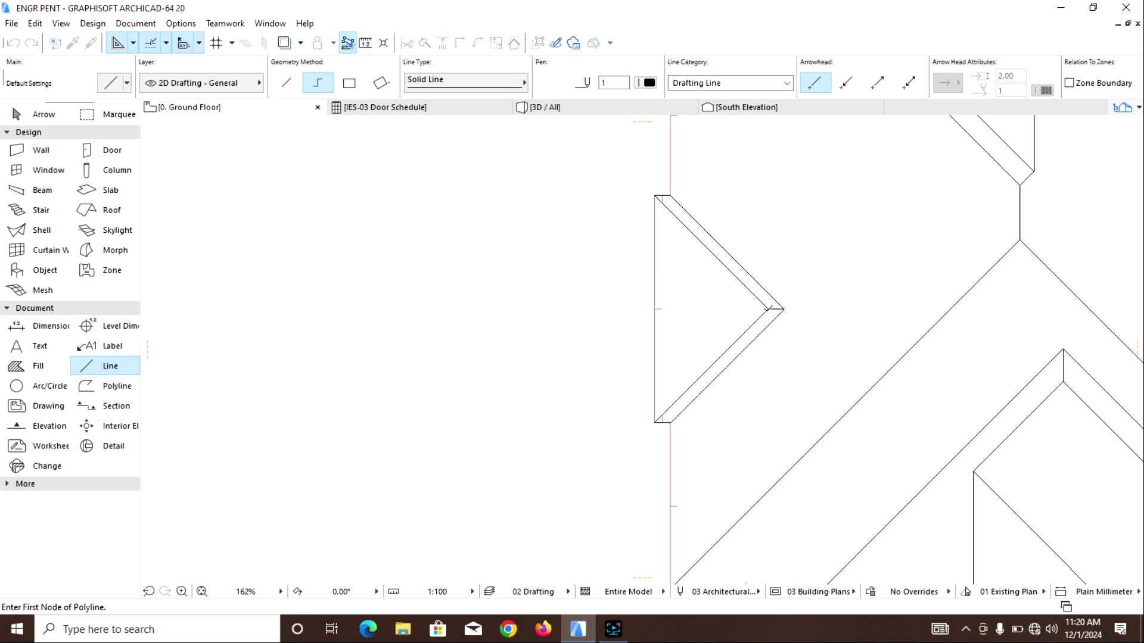
Trace the lower left gable's triangular face with lines from the inner apex along both inner diagonals and the left eave
{"action": "left_click", "coordinate": [656, 196]}
{"action": "left_click", "coordinate": [654, 422]}
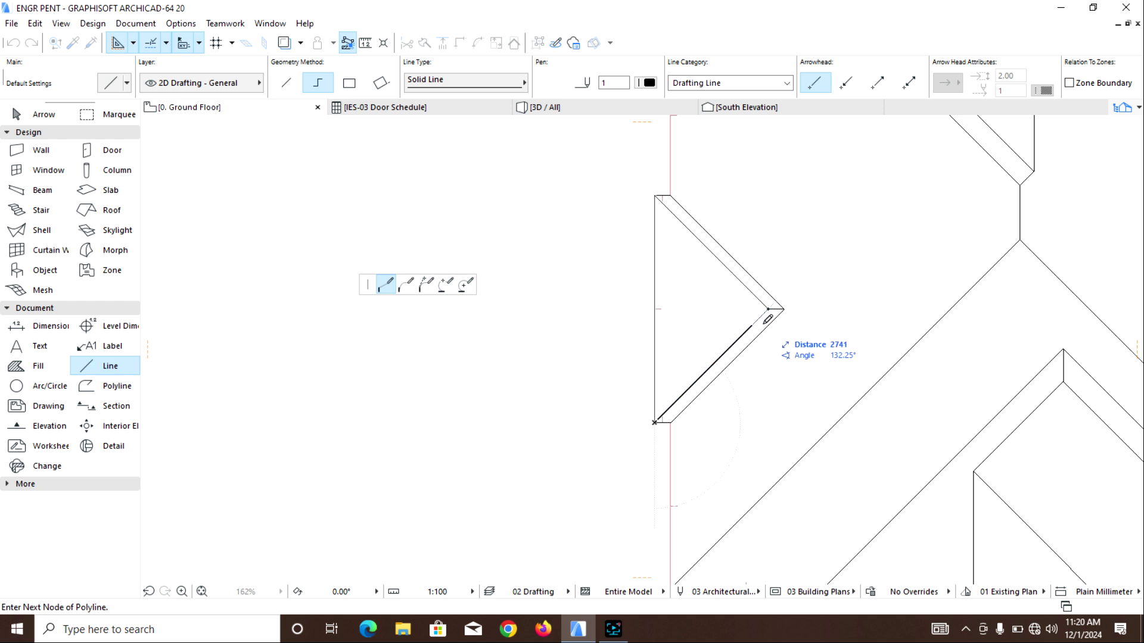
{"action": "left_click", "coordinate": [775, 309]}
{"action": "scroll", "coordinate": [774, 308], "scroll_direction": "down", "scroll_amount": 3}
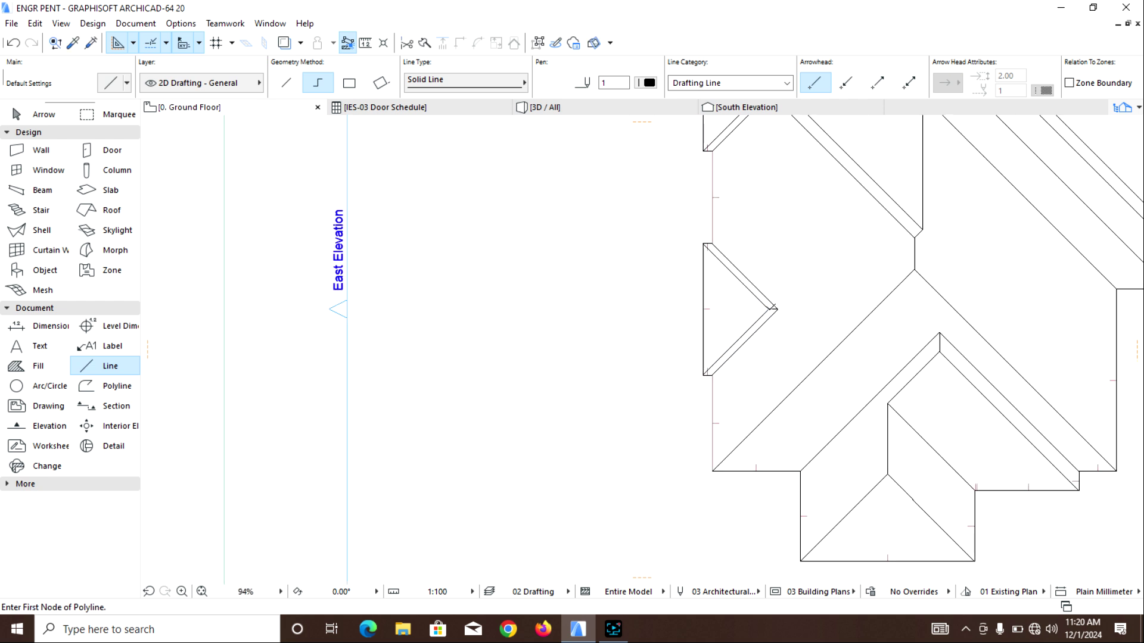
Start the large left slope's line chain at its lower left corner, going up the eave and around the lower gable's eave edge
{"action": "scroll", "coordinate": [697, 387], "scroll_direction": "up", "scroll_amount": 5}
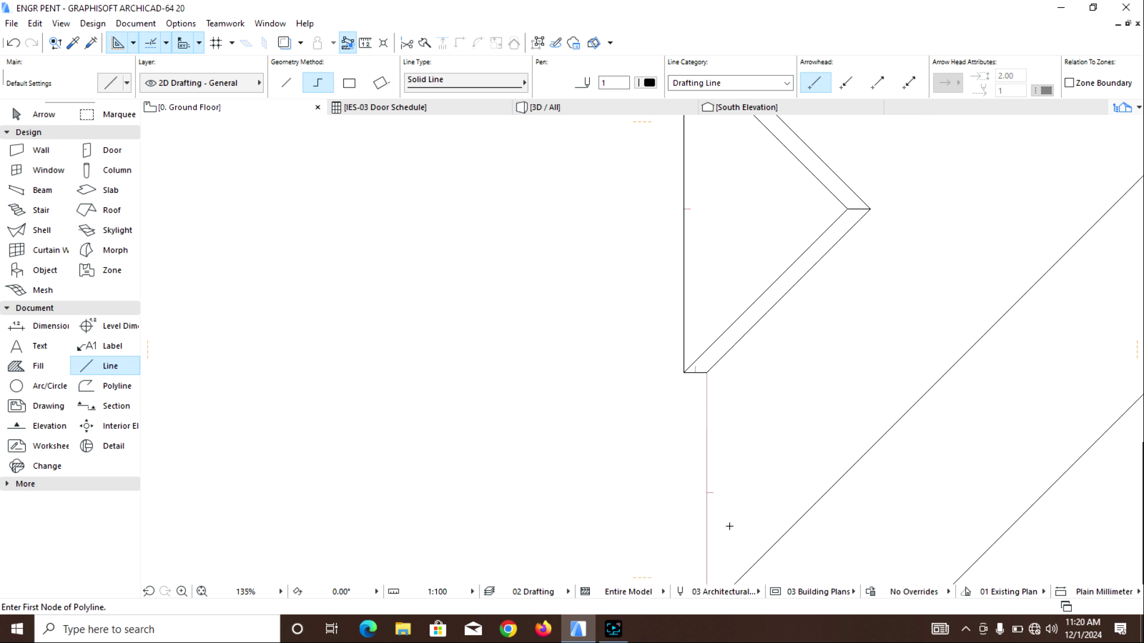
{"action": "scroll", "coordinate": [729, 526], "scroll_direction": "down", "scroll_amount": 2}
{"action": "left_click", "coordinate": [729, 477]}
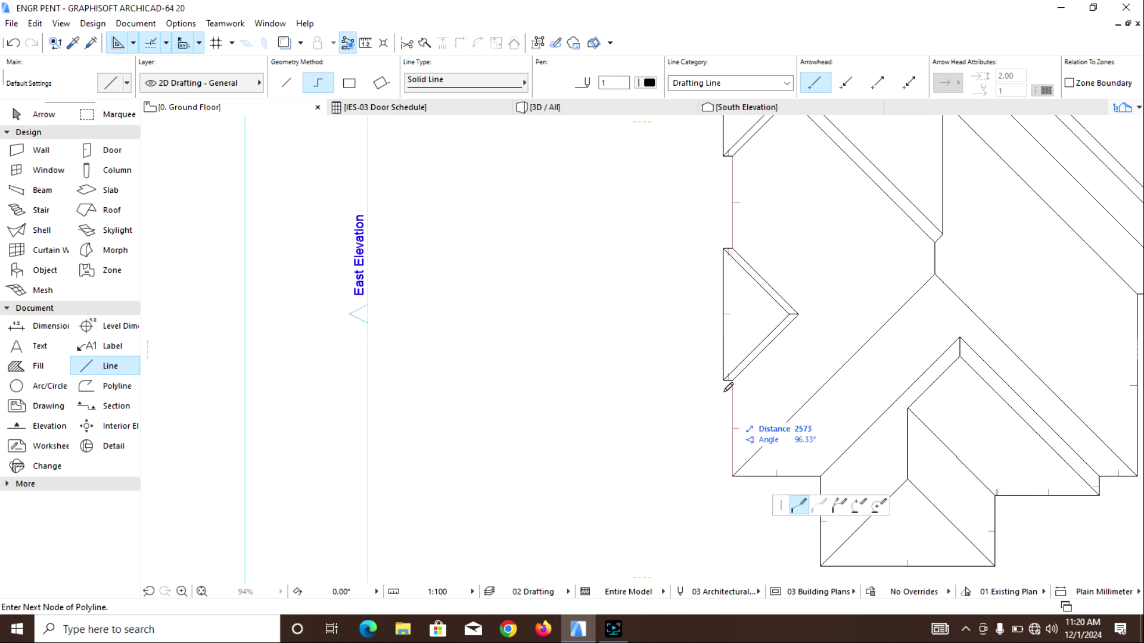
{"action": "scroll", "coordinate": [731, 384], "scroll_direction": "up", "scroll_amount": 5}
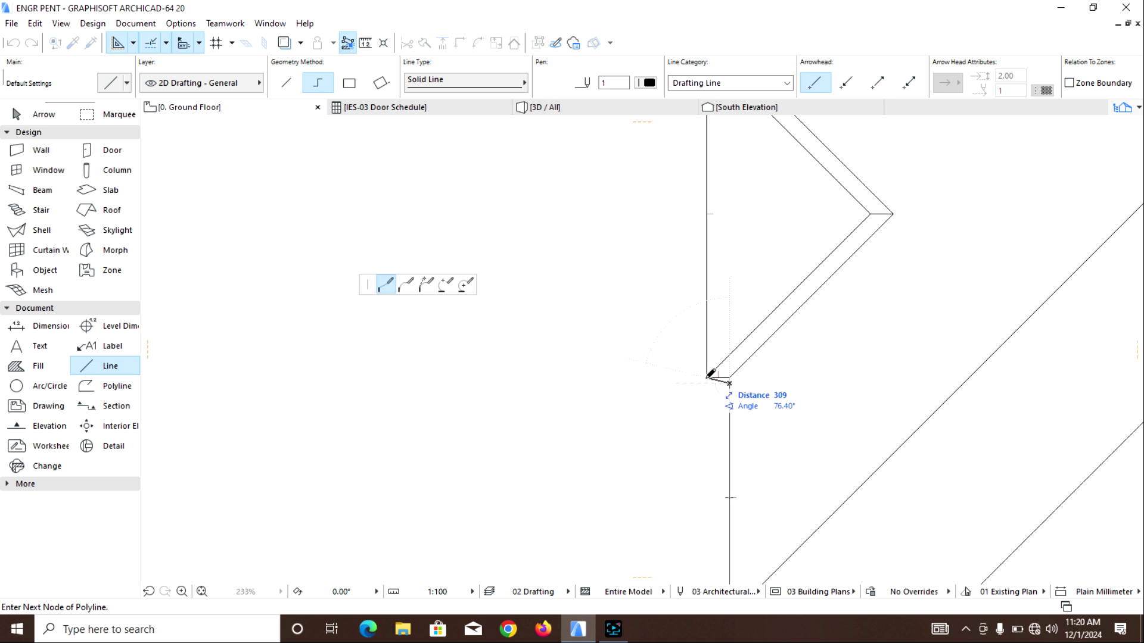
{"action": "scroll", "coordinate": [730, 380], "scroll_direction": "up", "scroll_amount": 5}
{"action": "left_click", "coordinate": [726, 368]}
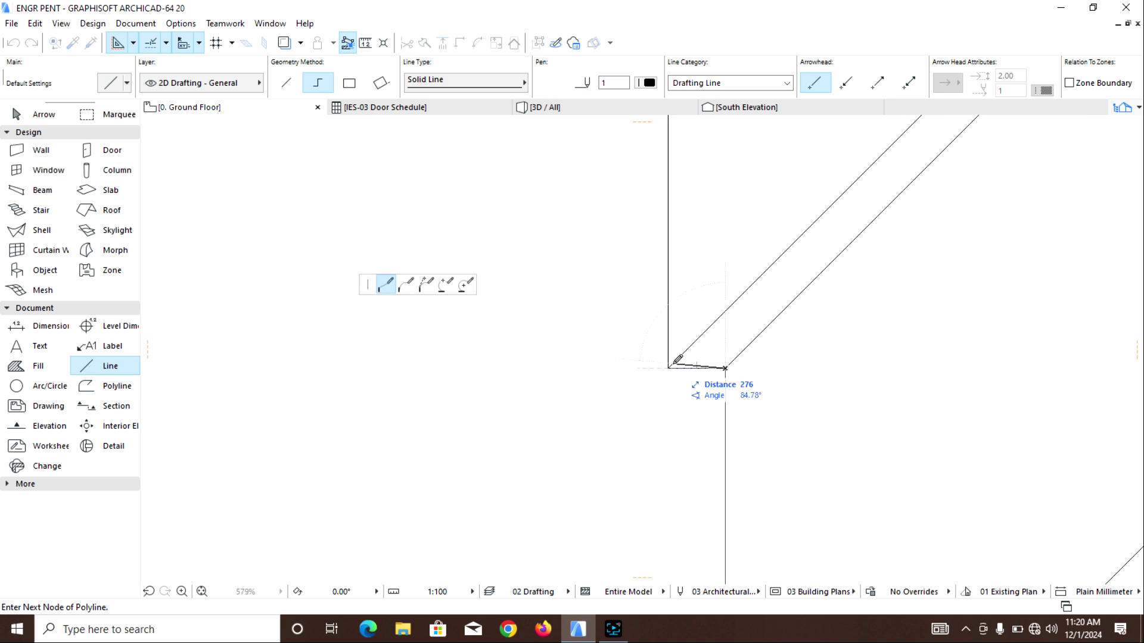
{"action": "scroll", "coordinate": [669, 350], "scroll_direction": "down", "scroll_amount": 5}
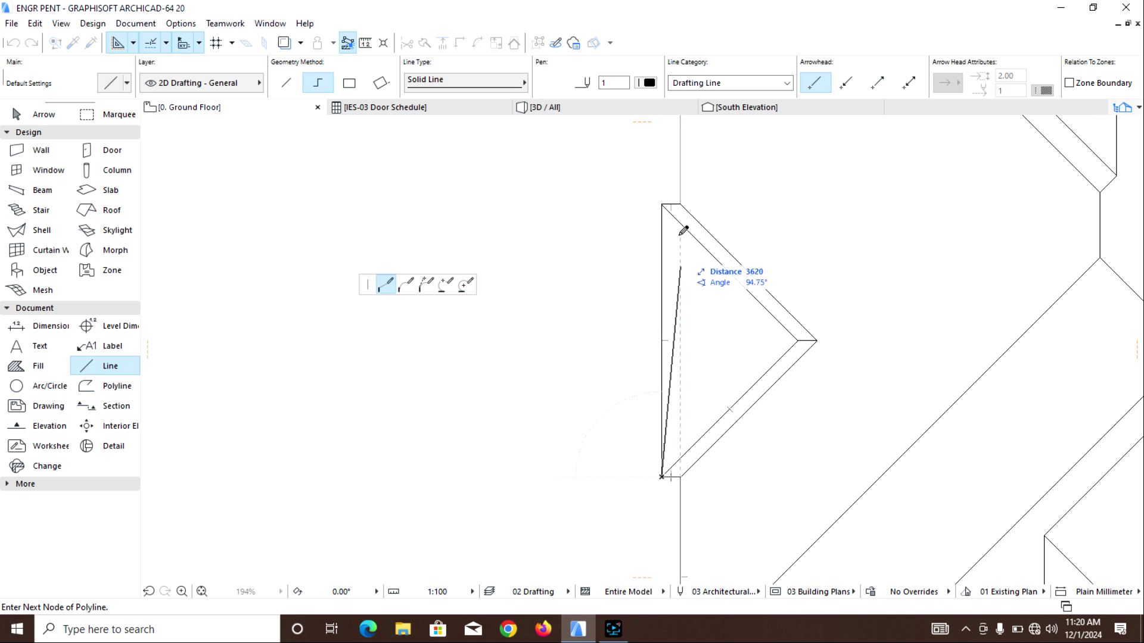
{"action": "scroll", "coordinate": [663, 197], "scroll_direction": "up", "scroll_amount": 3}
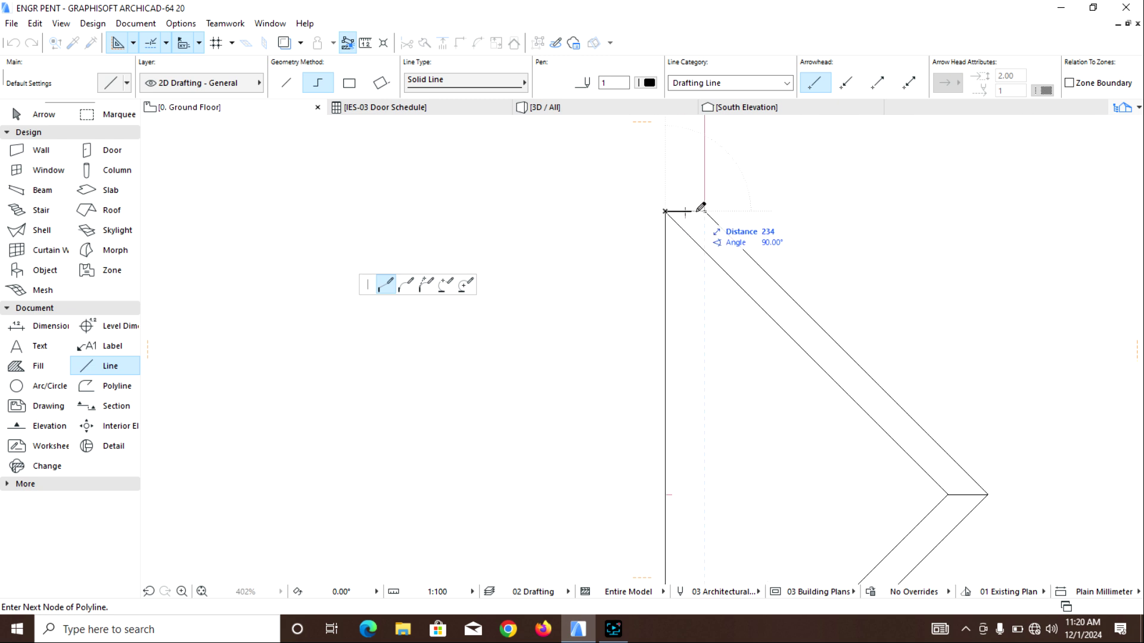
{"action": "scroll", "coordinate": [708, 205], "scroll_direction": "down", "scroll_amount": 2}
{"action": "mouse_move", "coordinate": [710, 199]}
{"action": "middle_mouse_down"}
{"action": "mouse_move", "coordinate": [670, 317]}
{"action": "mouse_move", "coordinate": [672, 261]}
{"action": "middle_mouse_up"}
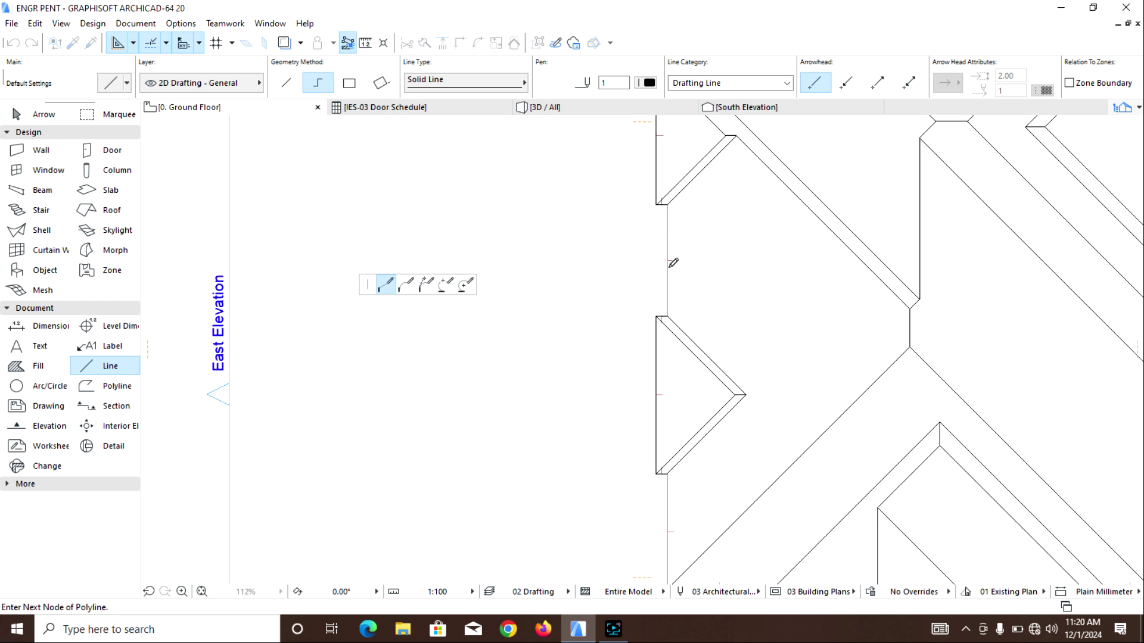
Close the large left slope's line chain along the remaining eave, upper projection's diagonal, long valley, short vertical ridge and lower left hip
{"action": "scroll", "coordinate": [659, 179], "scroll_direction": "down", "scroll_amount": 6}
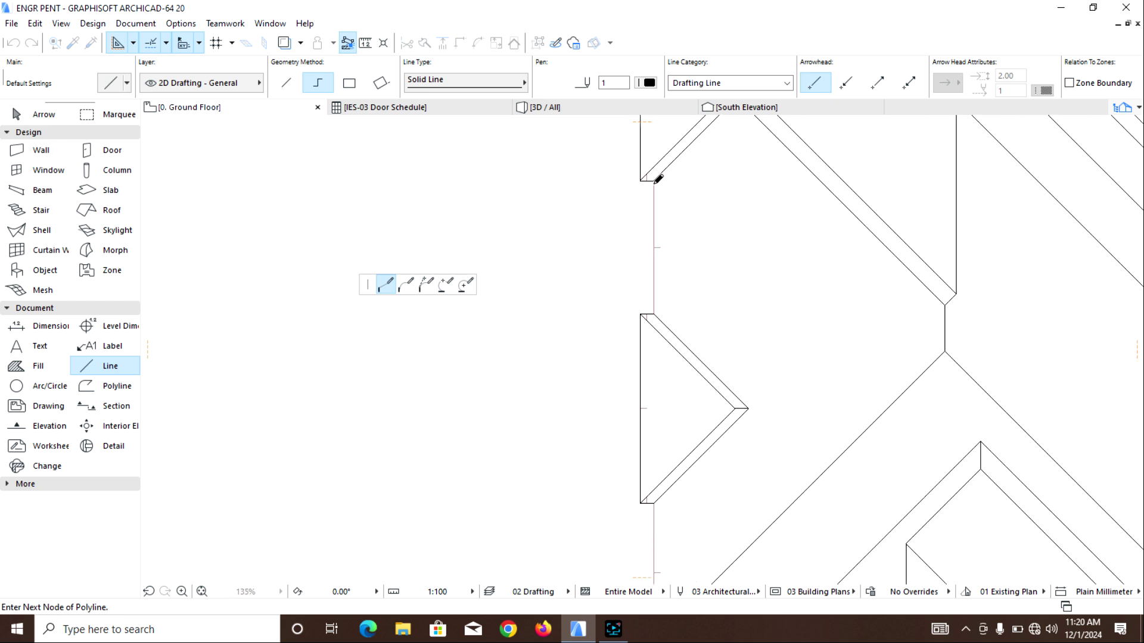
{"action": "scroll", "coordinate": [685, 156], "scroll_direction": "up", "scroll_amount": 3}
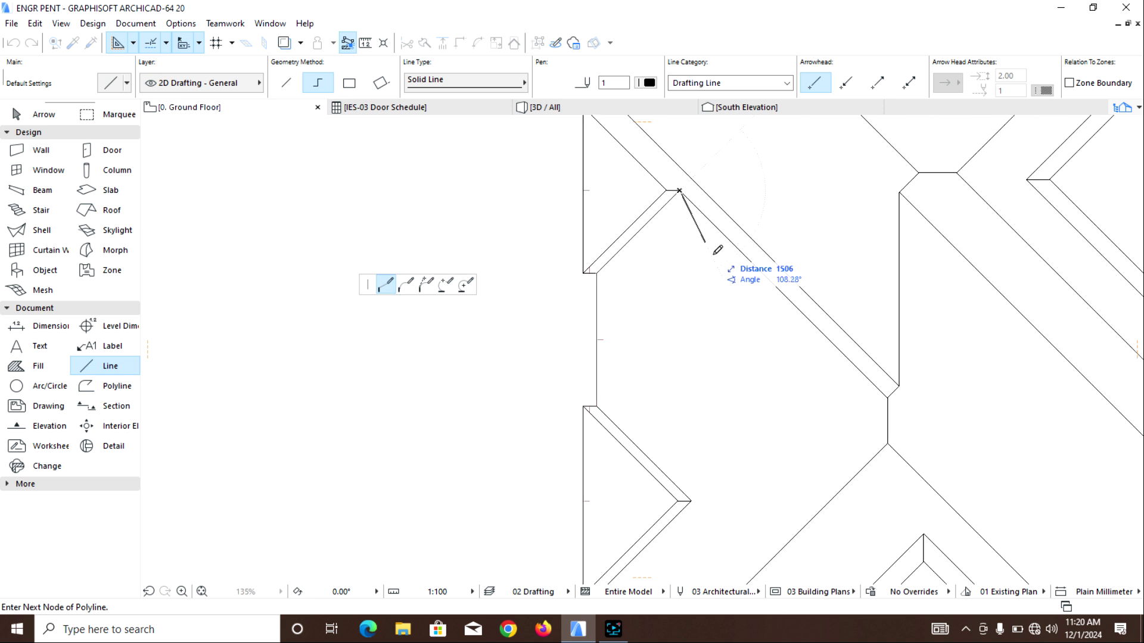
{"action": "scroll", "coordinate": [894, 409], "scroll_direction": "down", "scroll_amount": 1}
{"action": "middle_click_drag", "start_coordinate": [893, 409], "coordinate": [816, 277]}
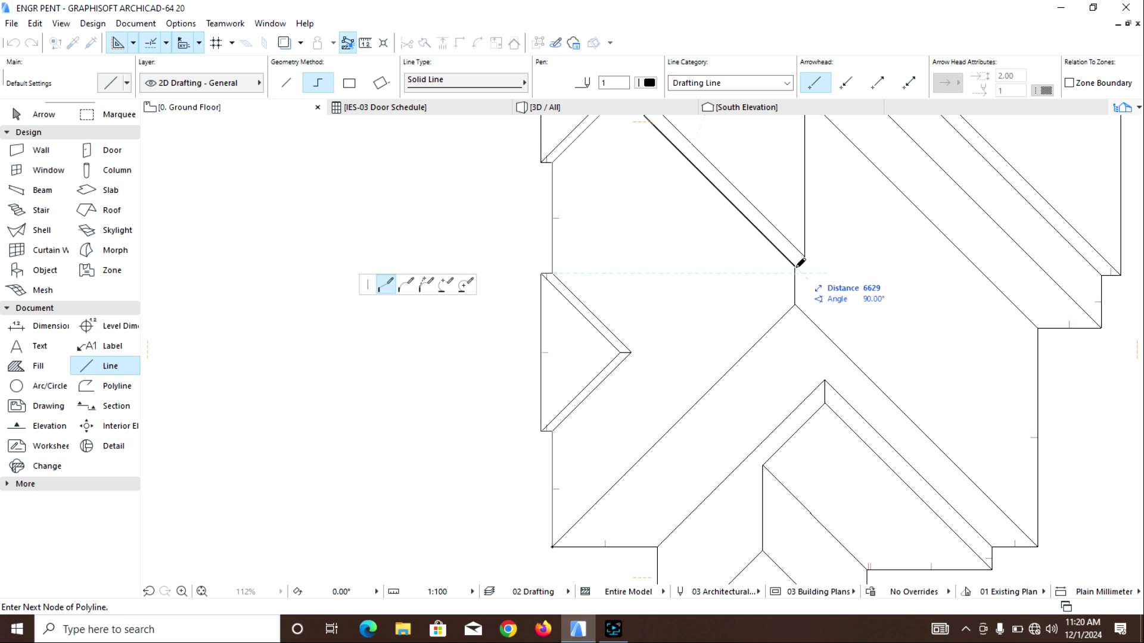
{"action": "left_click", "coordinate": [796, 304]}
{"action": "middle_click_drag", "start_coordinate": [674, 458], "coordinate": [709, 342]}
{"action": "left_click", "coordinate": [592, 430]}
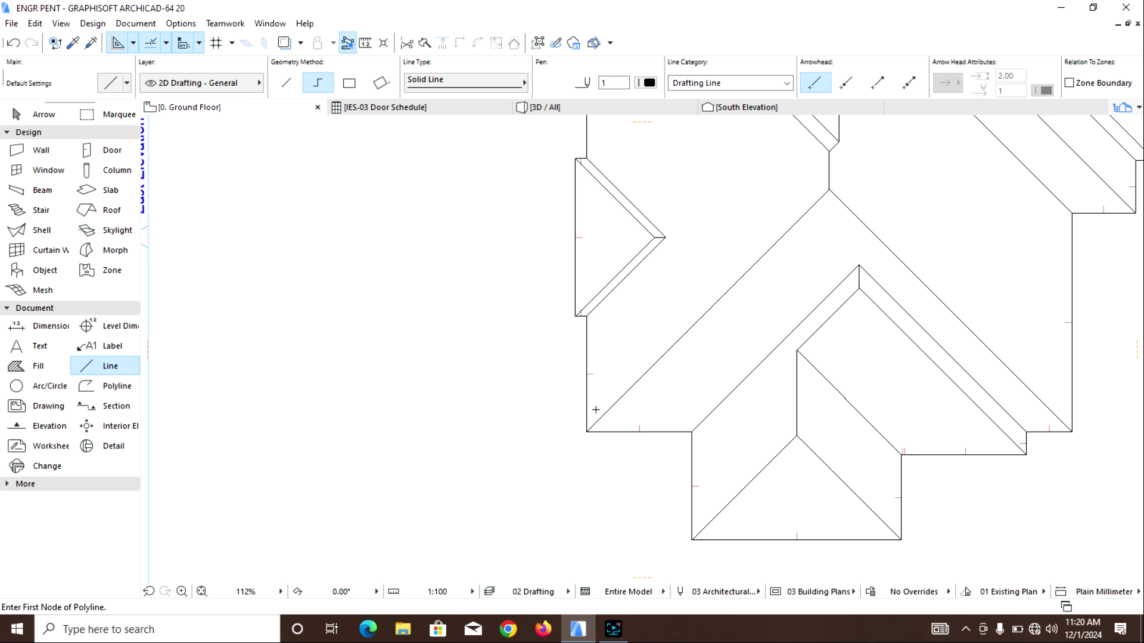
{"action": "scroll", "coordinate": [595, 409], "scroll_direction": "down", "scroll_amount": 6}
{"action": "scroll", "coordinate": [707, 342], "scroll_direction": "up", "scroll_amount": 3}
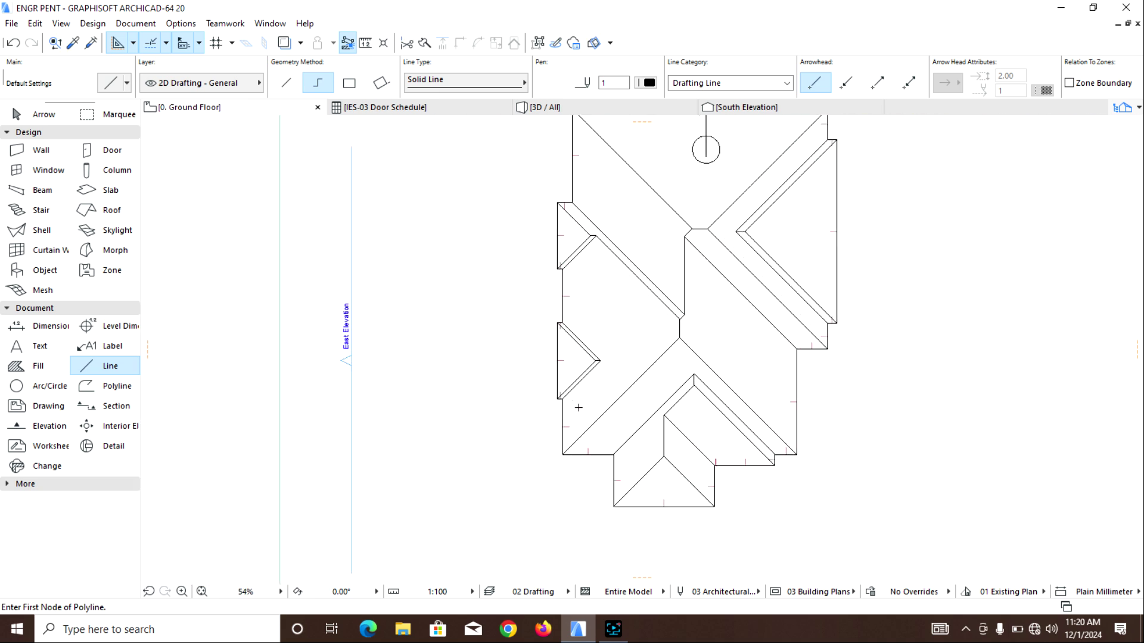
{"action": "scroll", "coordinate": [624, 358], "scroll_direction": "down", "scroll_amount": 1}
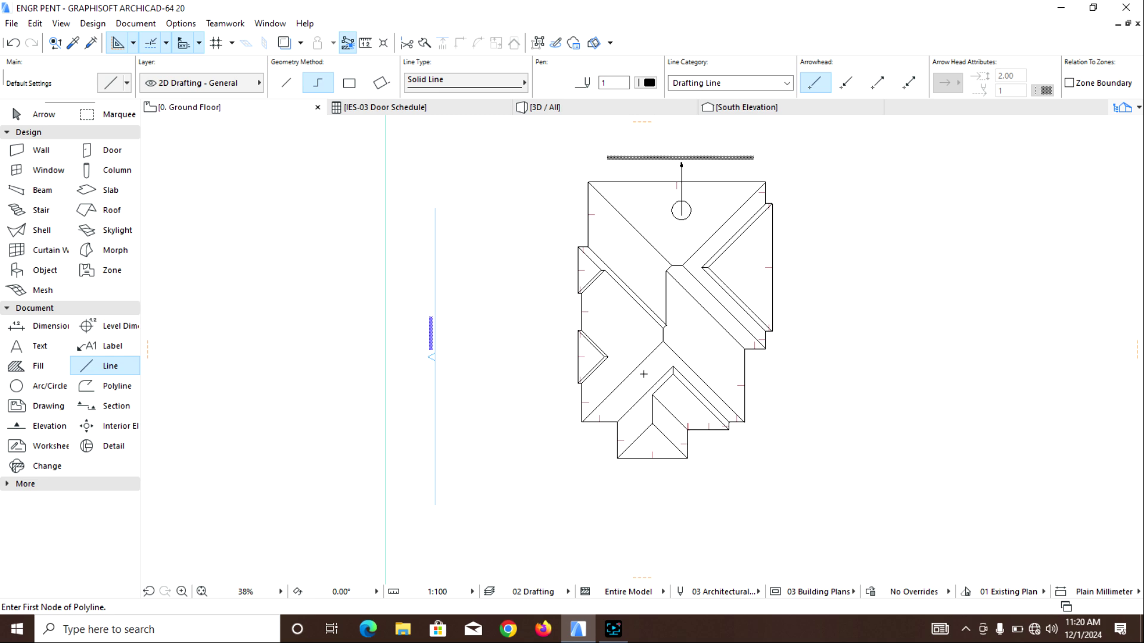
{"action": "key", "text": "Escape"}
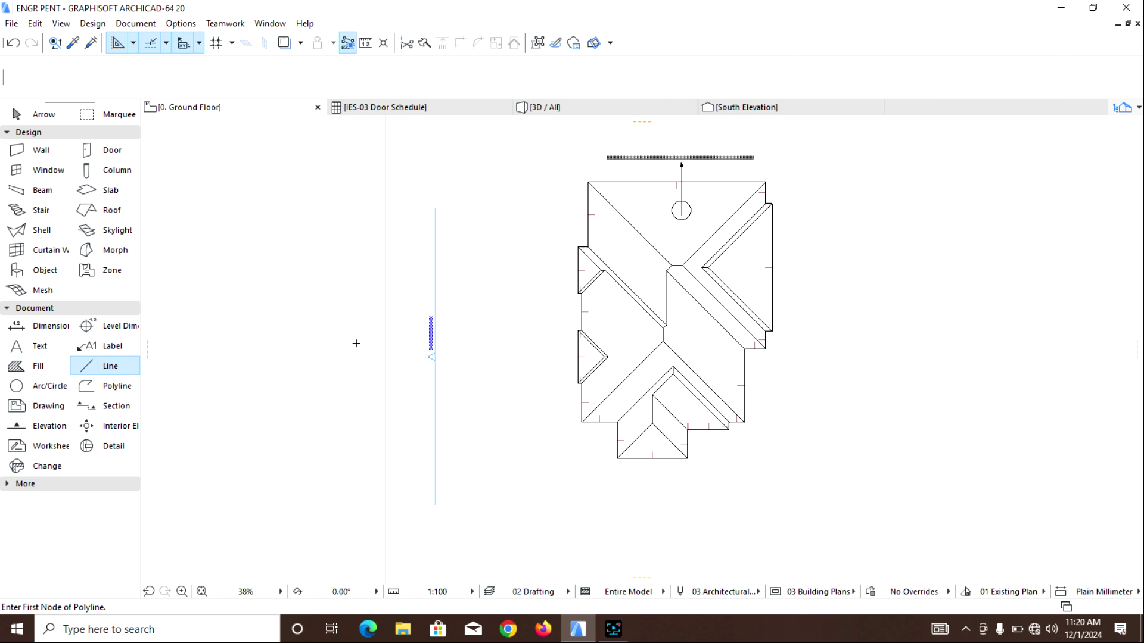
{"action": "scroll", "coordinate": [511, 300], "scroll_direction": "down", "scroll_amount": 3}
{"action": "middle_click_drag", "start_coordinate": [511, 300], "coordinate": [504, 303]}
{"action": "left_click", "coordinate": [119, 115]}
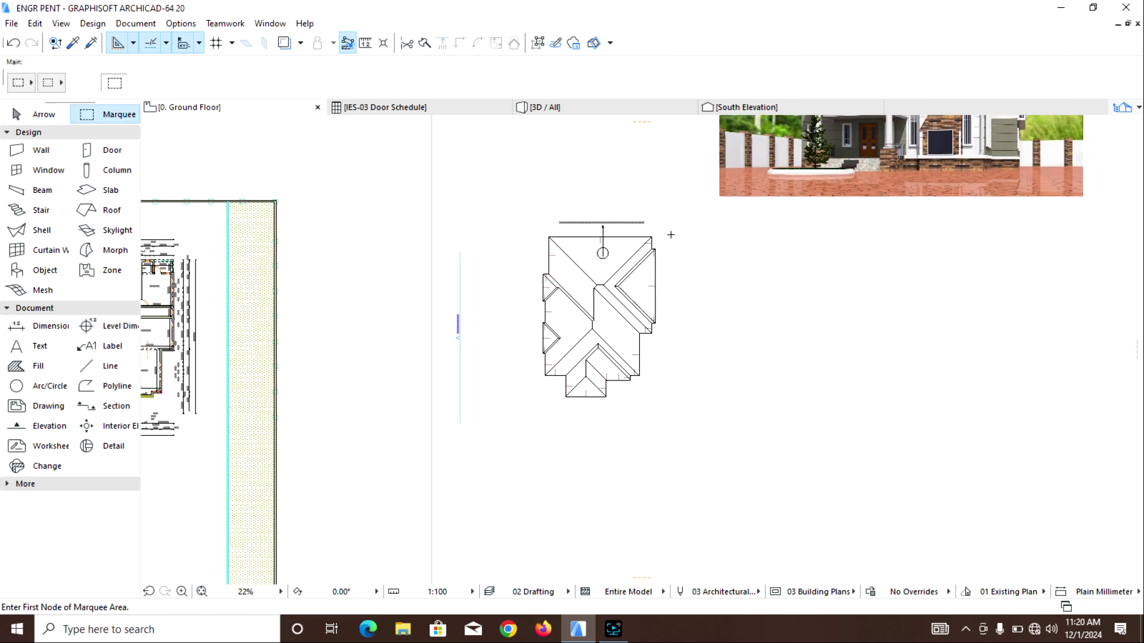
{"action": "left_click", "coordinate": [483, 239]}
{"action": "left_click", "coordinate": [749, 421]}
{"action": "left_click", "coordinate": [41, 365]}
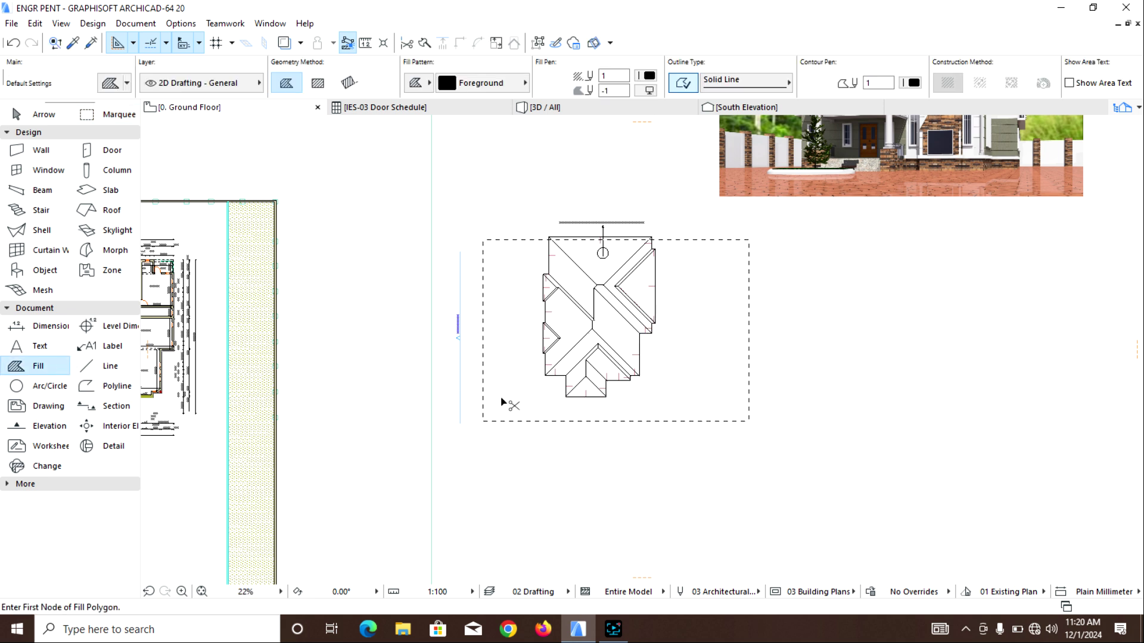
{"action": "key", "text": "Escape"}
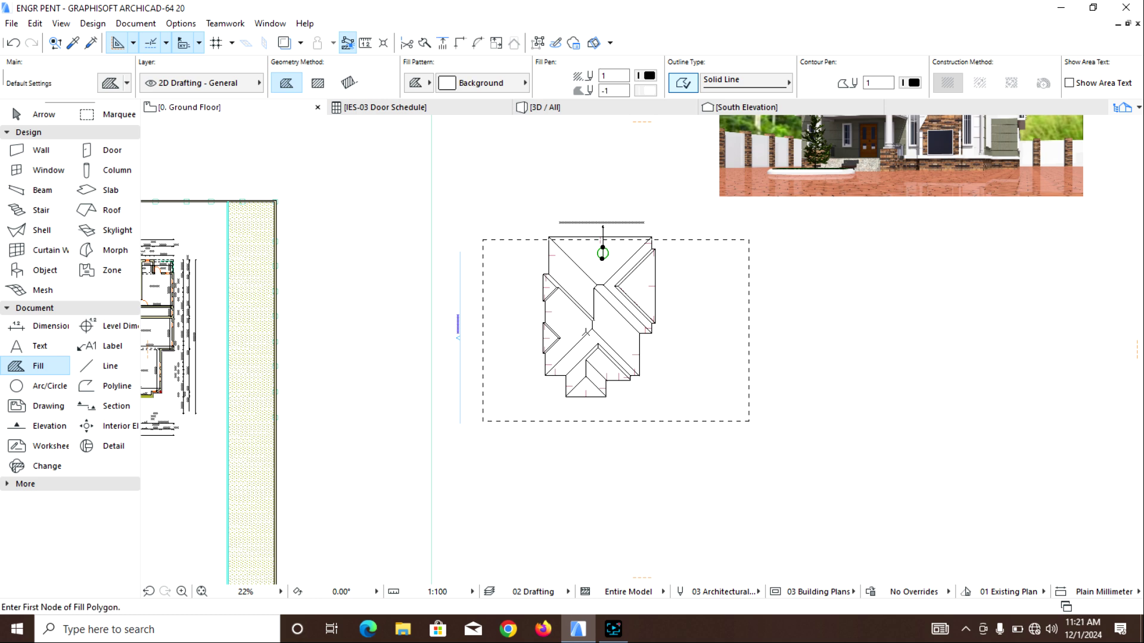
{"action": "key", "text": "Escape"}
{"action": "key", "text": "Escape"}
{"action": "left_click", "coordinate": [622, 337]}
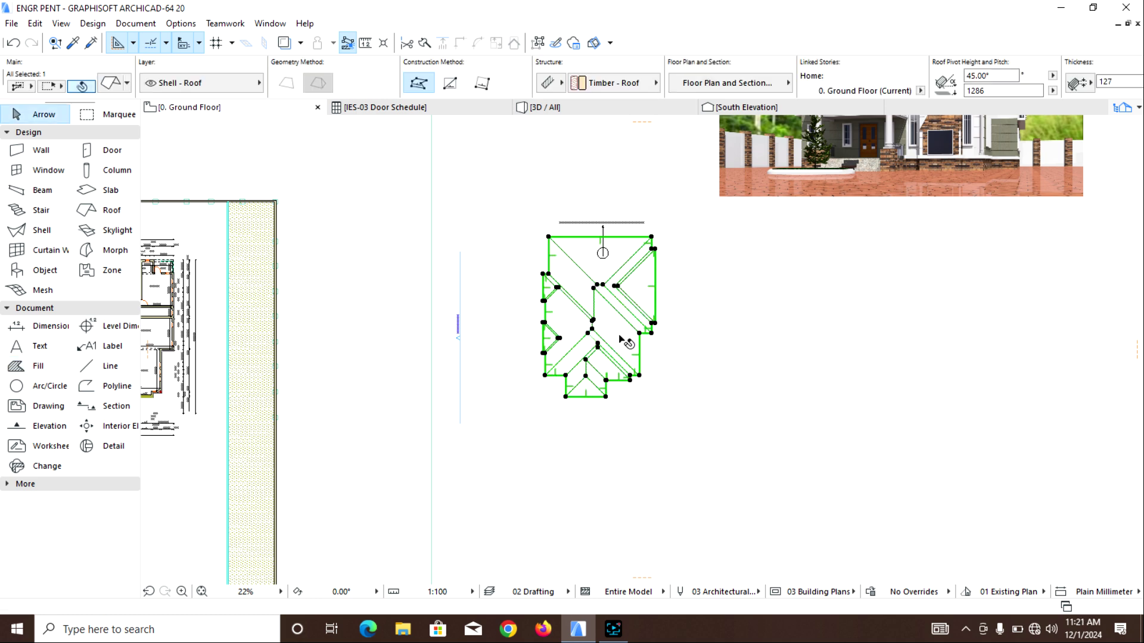
{"action": "key", "text": "Escape"}
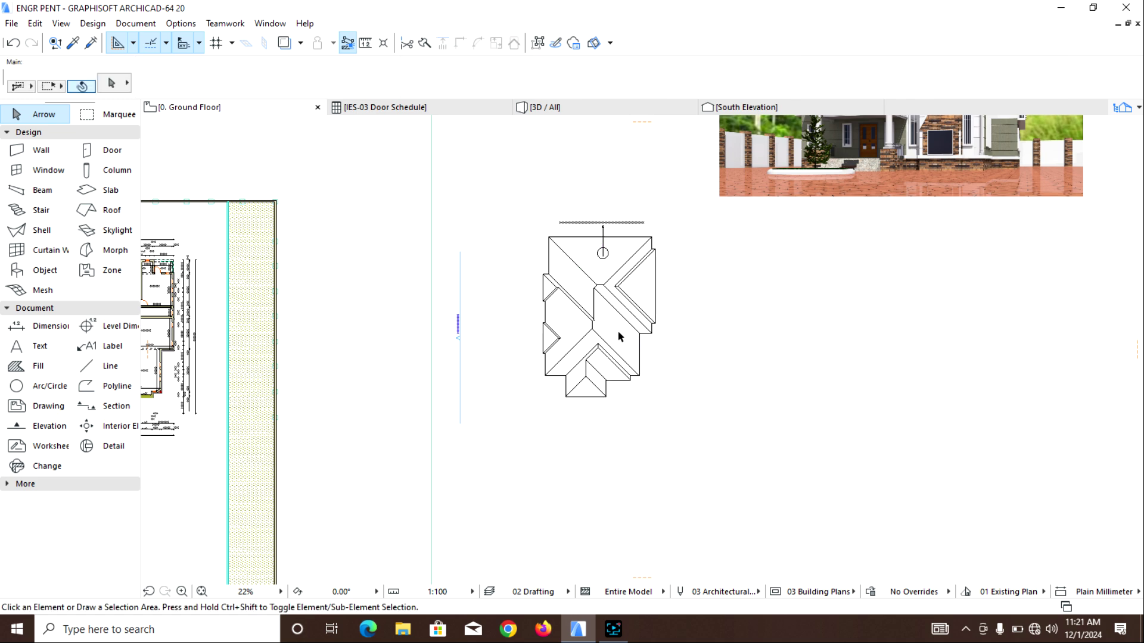
{"action": "scroll", "coordinate": [617, 333], "scroll_direction": "up", "scroll_amount": 4}
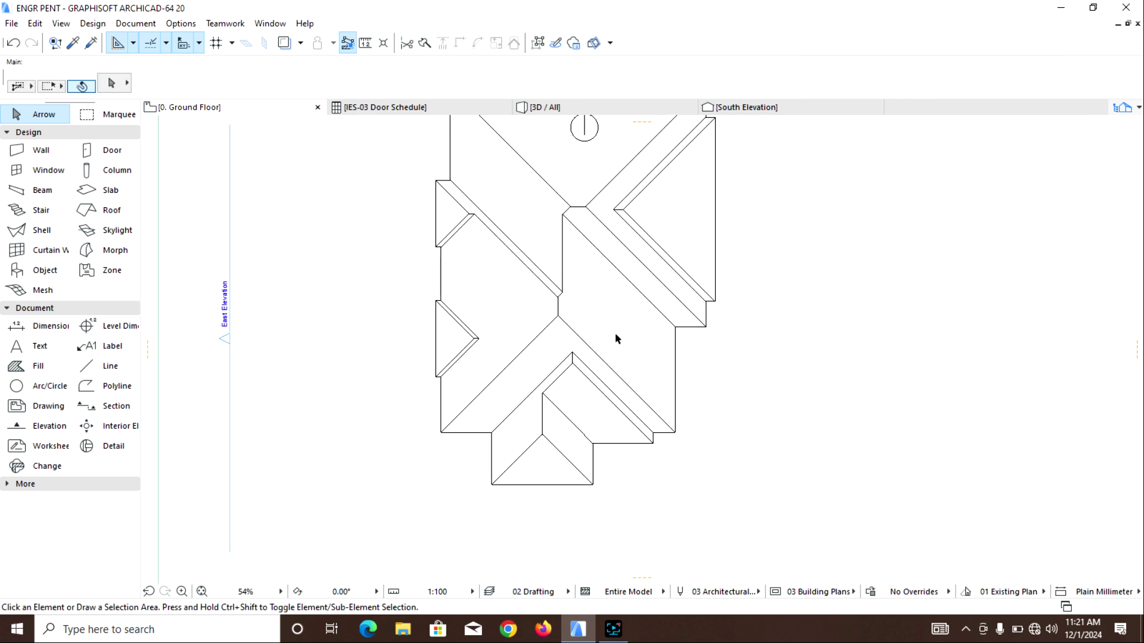
{"action": "scroll", "coordinate": [615, 332], "scroll_direction": "down", "scroll_amount": 4}
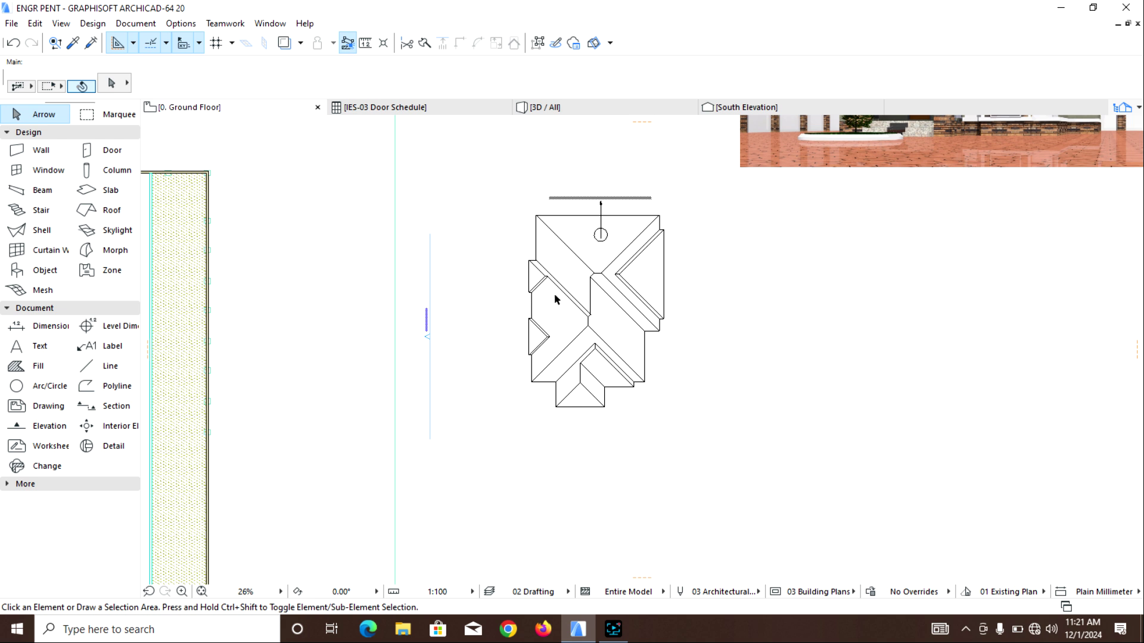
{"action": "scroll", "coordinate": [554, 293], "scroll_direction": "up", "scroll_amount": 4}
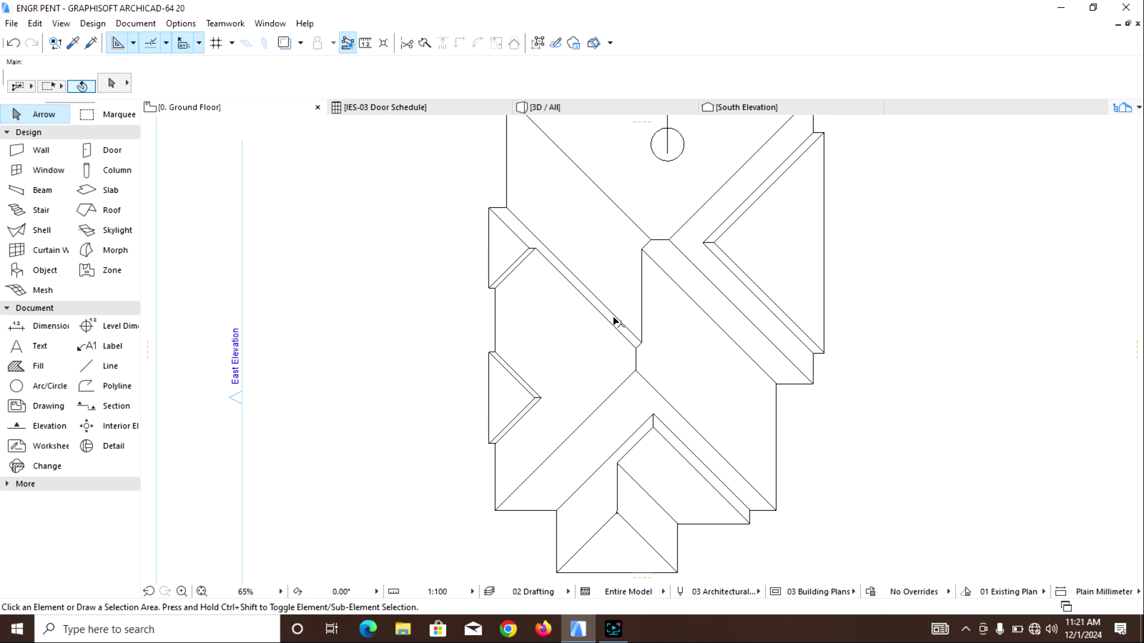
{"action": "scroll", "coordinate": [600, 342], "scroll_direction": "down", "scroll_amount": 3}
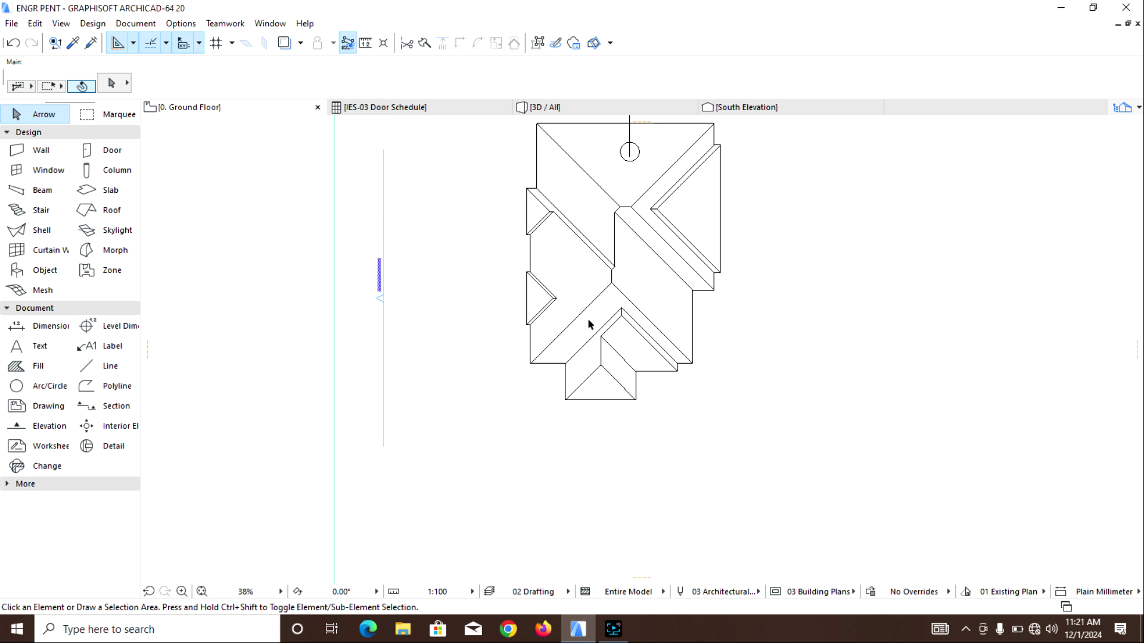
{"action": "scroll", "coordinate": [637, 357], "scroll_direction": "up", "scroll_amount": 4}
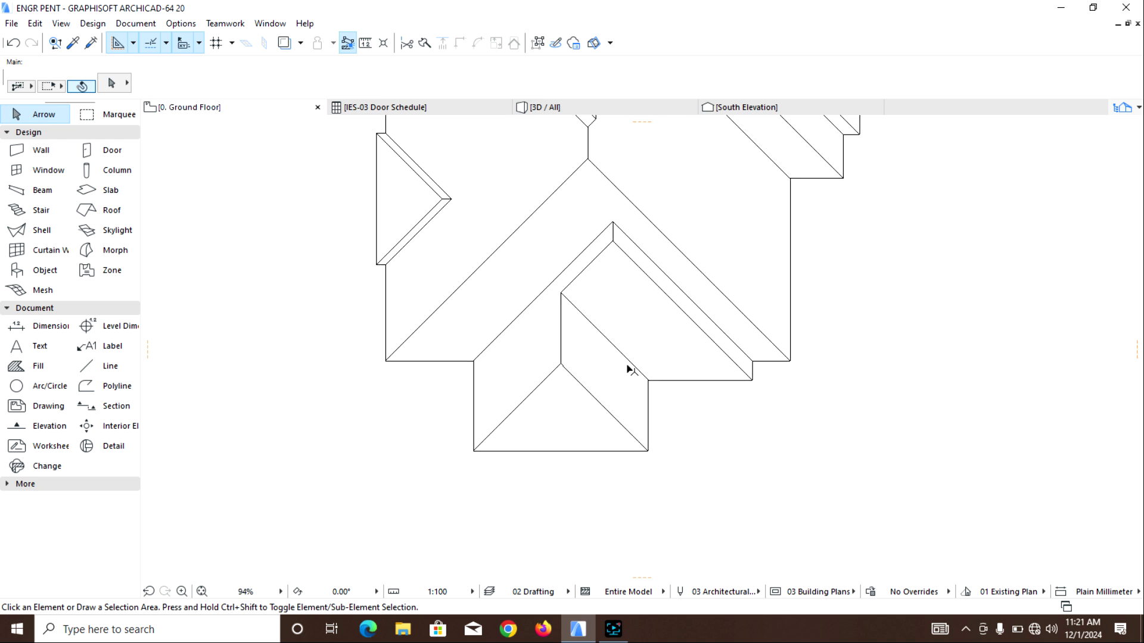
{"action": "scroll", "coordinate": [627, 364], "scroll_direction": "down", "scroll_amount": 3}
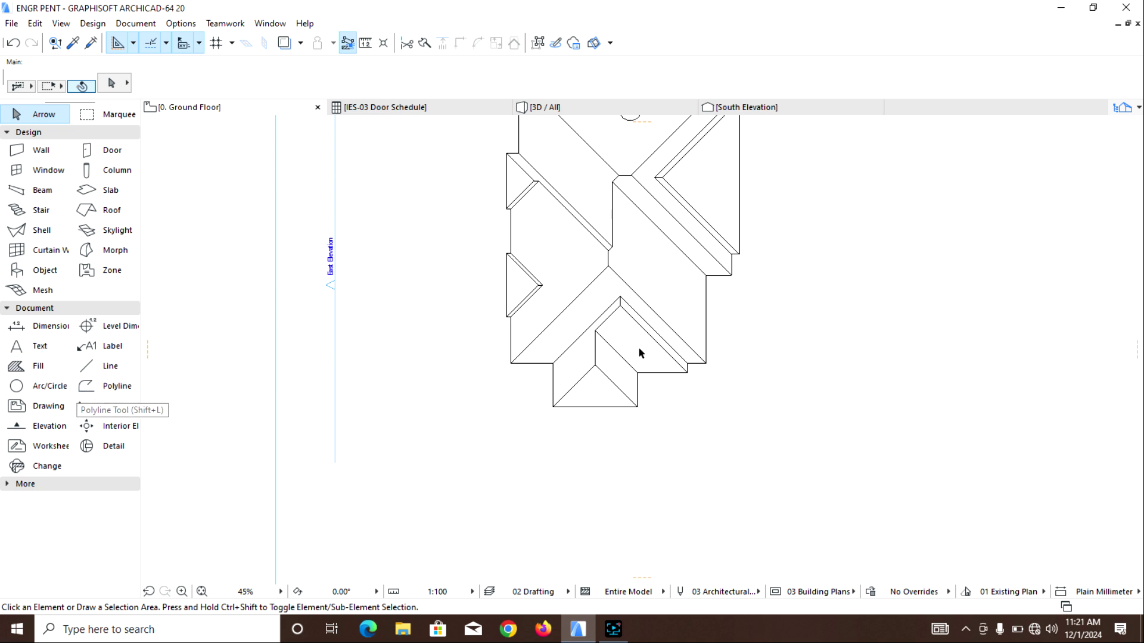
Offset a copy of the lower projection's right slope outline inward by 100 on all edges
{"action": "left_click", "coordinate": [593, 408]}
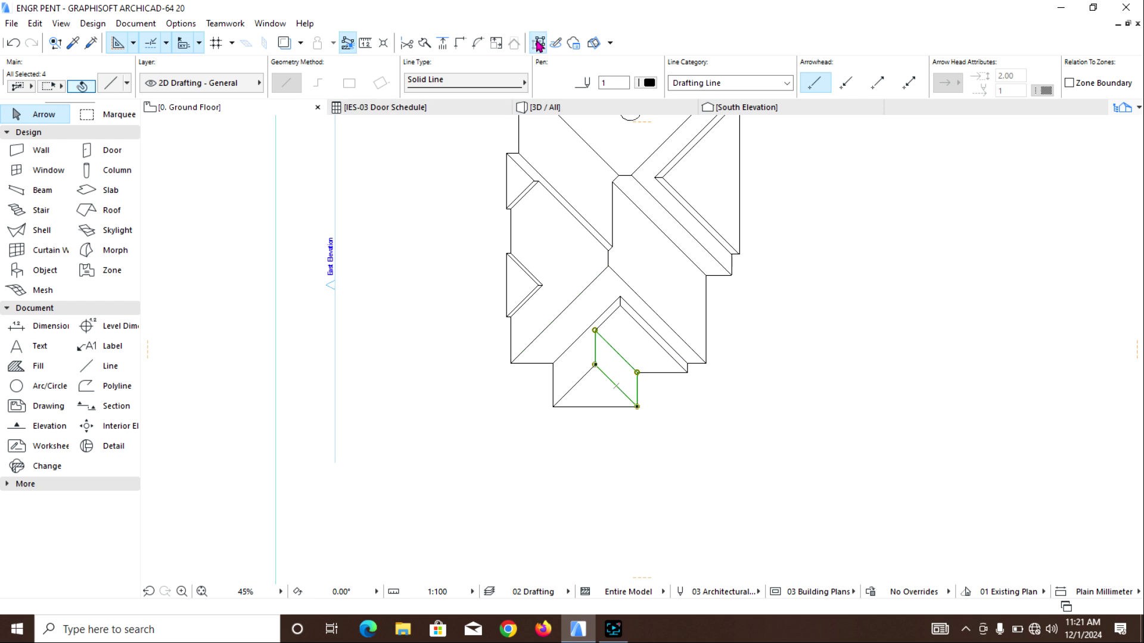
{"action": "scroll", "coordinate": [641, 456], "scroll_direction": "up", "scroll_amount": 3}
{"action": "left_click", "coordinate": [544, 273]}
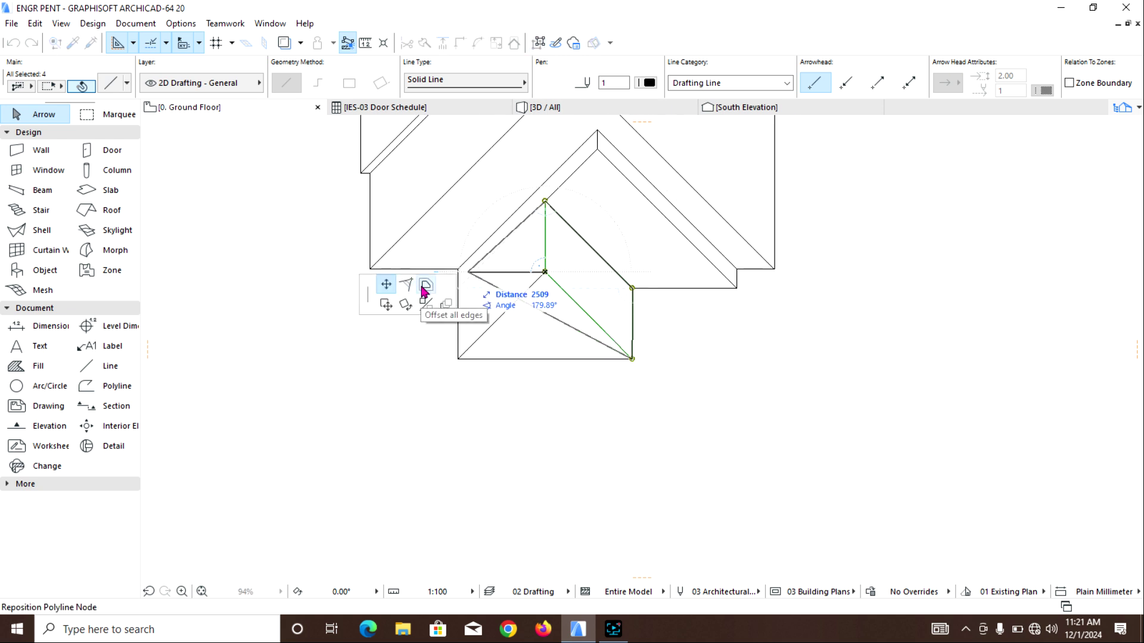
{"action": "left_click", "coordinate": [424, 288]}
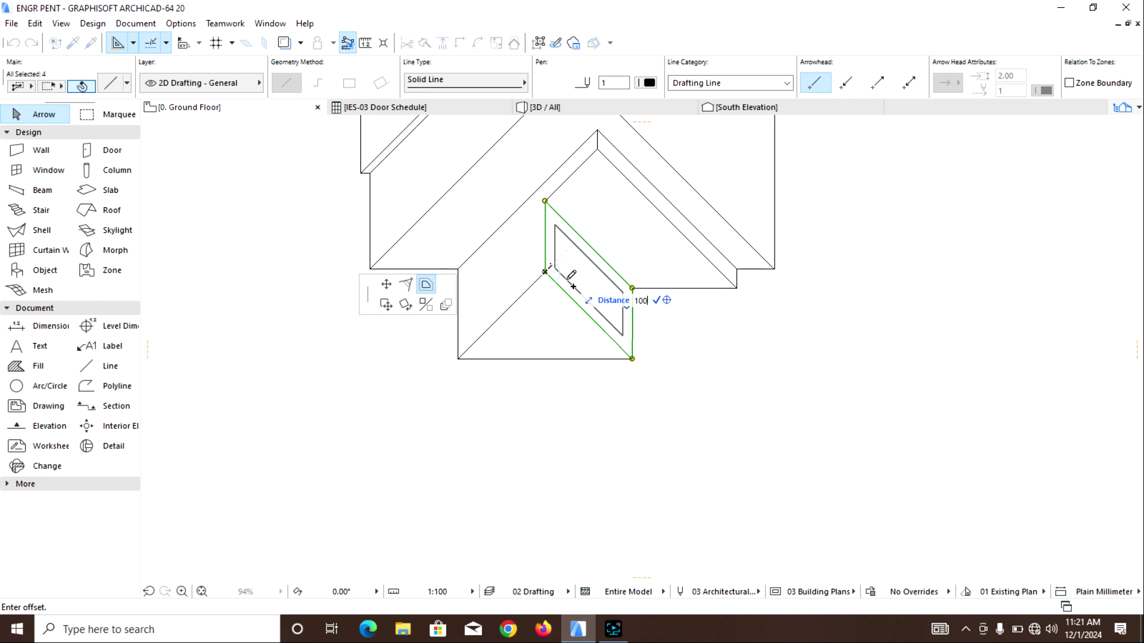
{"action": "key", "text": "Return"}
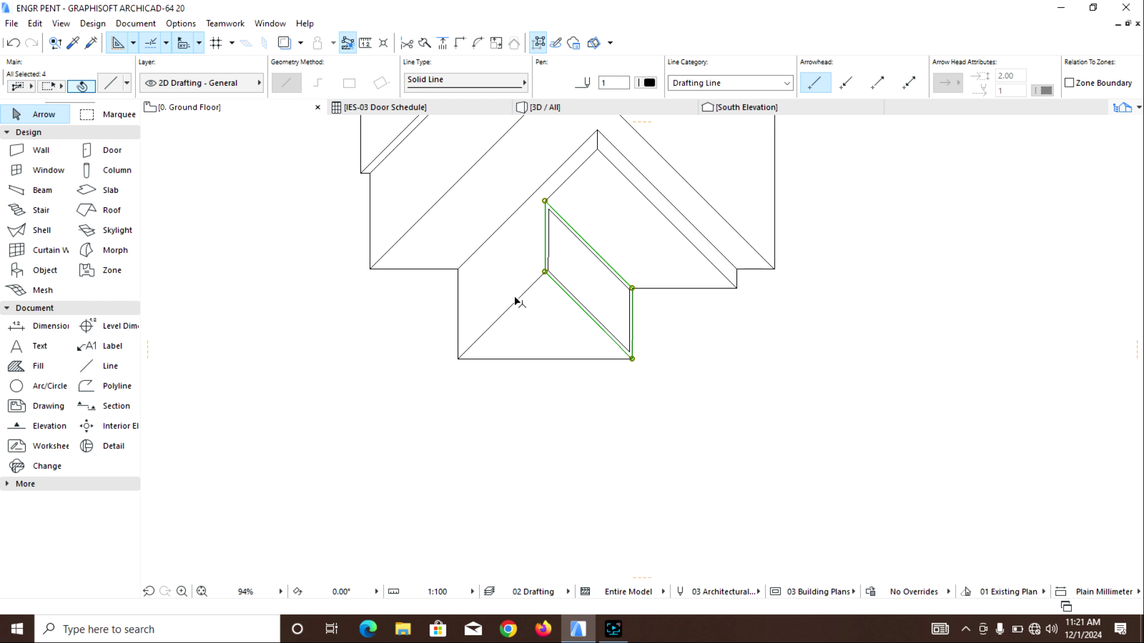
Offset a copy of the lower projection's left slope outline, including its narrow upper strip, inward by 100 on all edges
{"action": "left_click", "coordinate": [514, 303]}
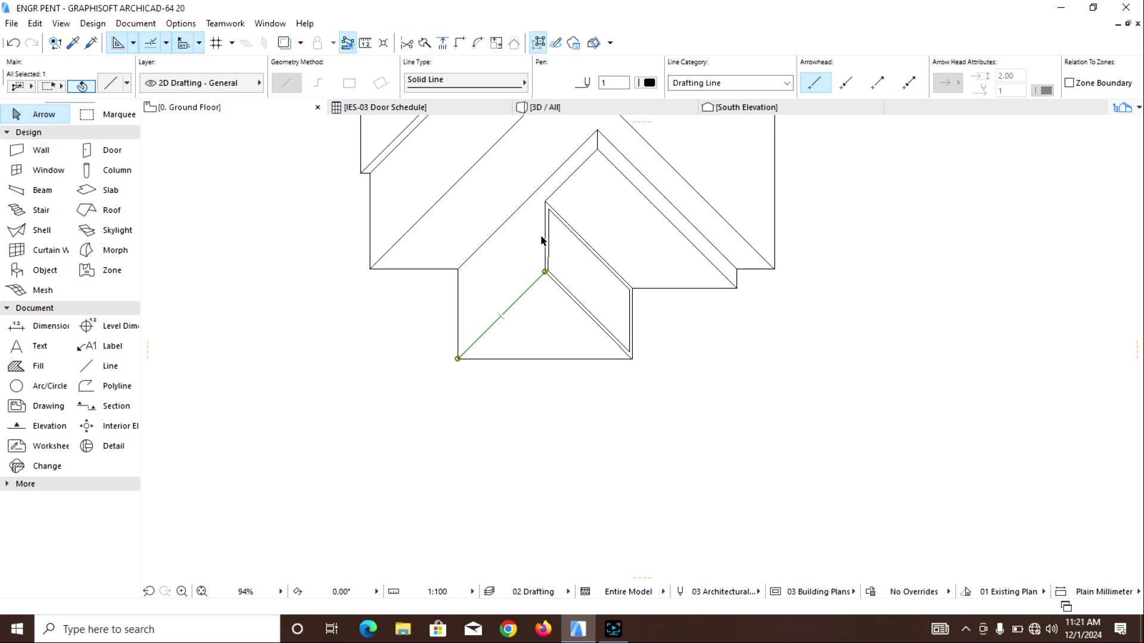
{"action": "left_click", "coordinate": [539, 45]}
{"action": "left_click", "coordinate": [457, 358]}
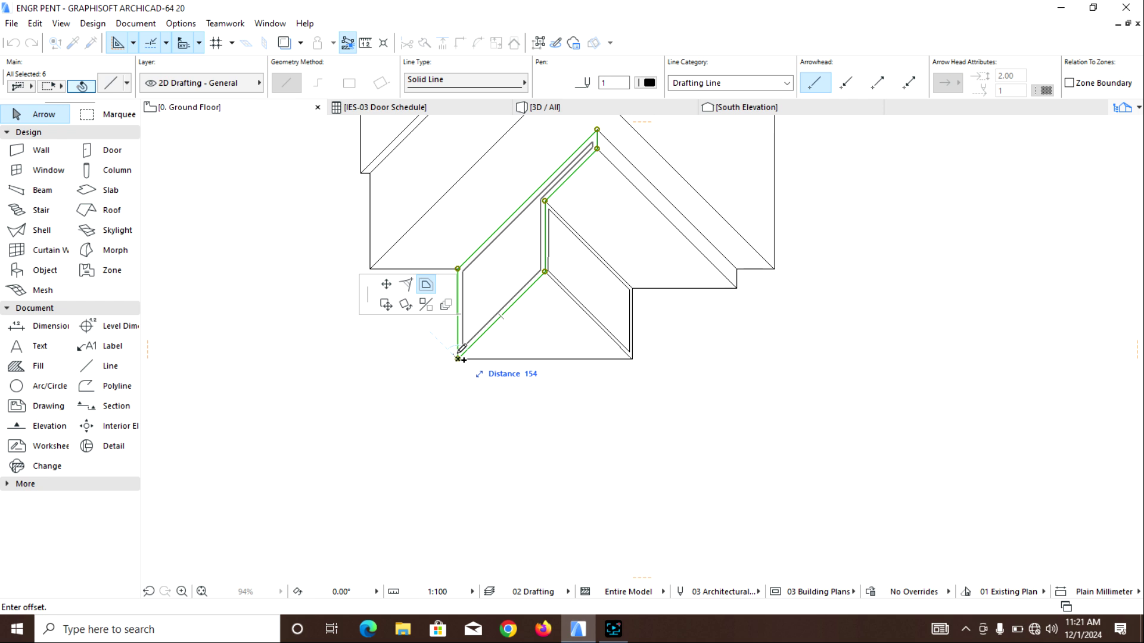
{"action": "type", "text": "10"}
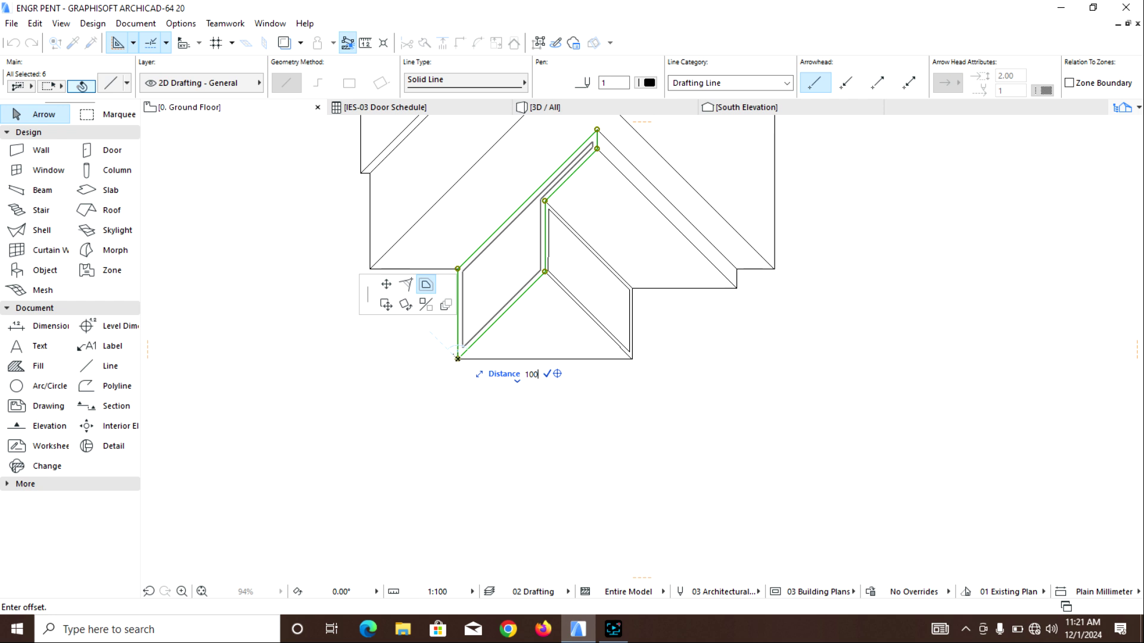
{"action": "type", "text": "0"}
{"action": "key", "text": "Return"}
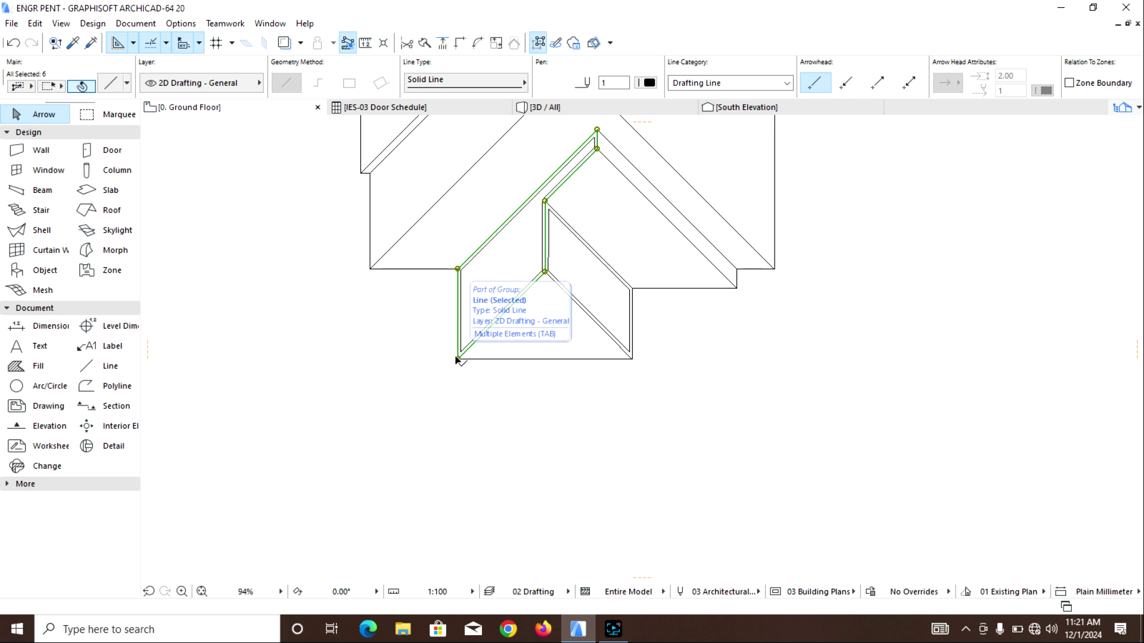
{"action": "left_click", "coordinate": [501, 360]}
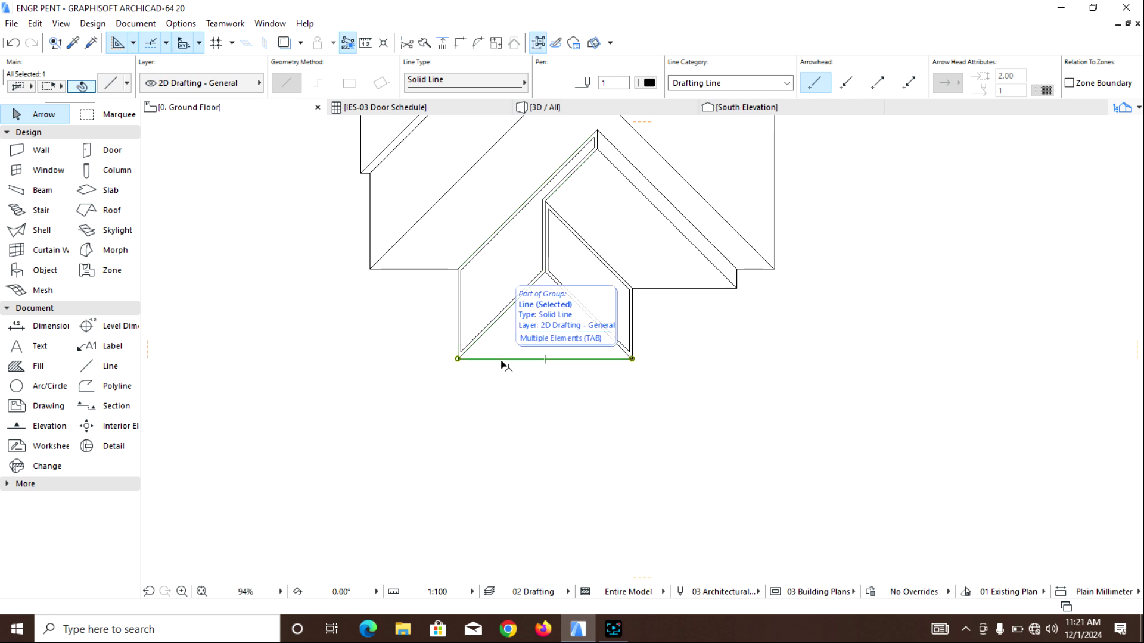
{"action": "left_click", "coordinate": [538, 45]}
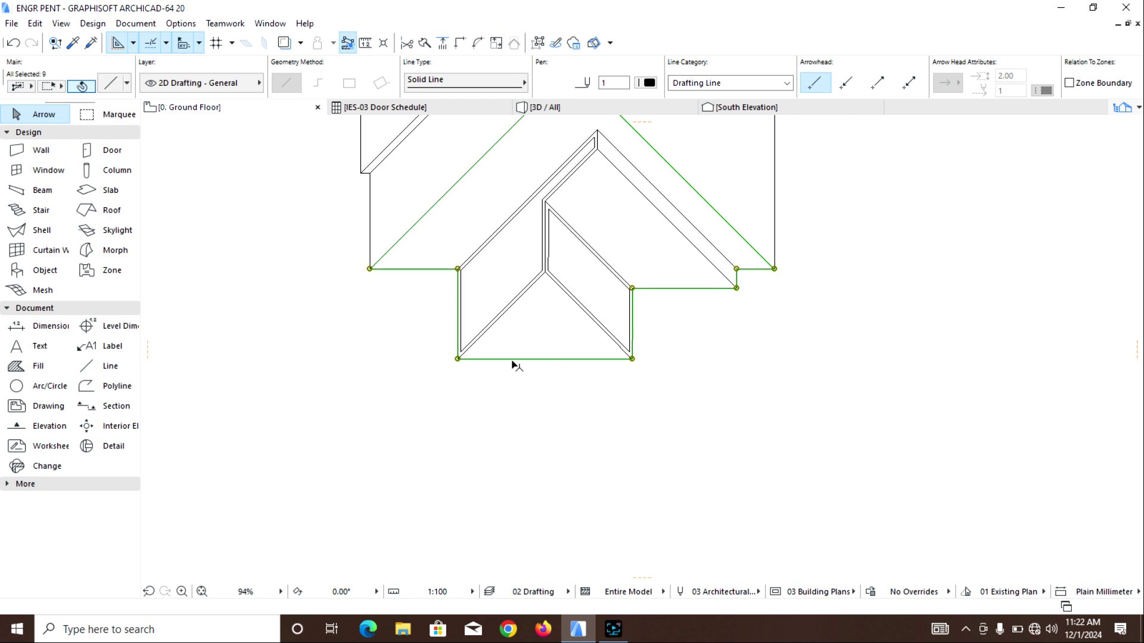
{"action": "key", "text": "Escape"}
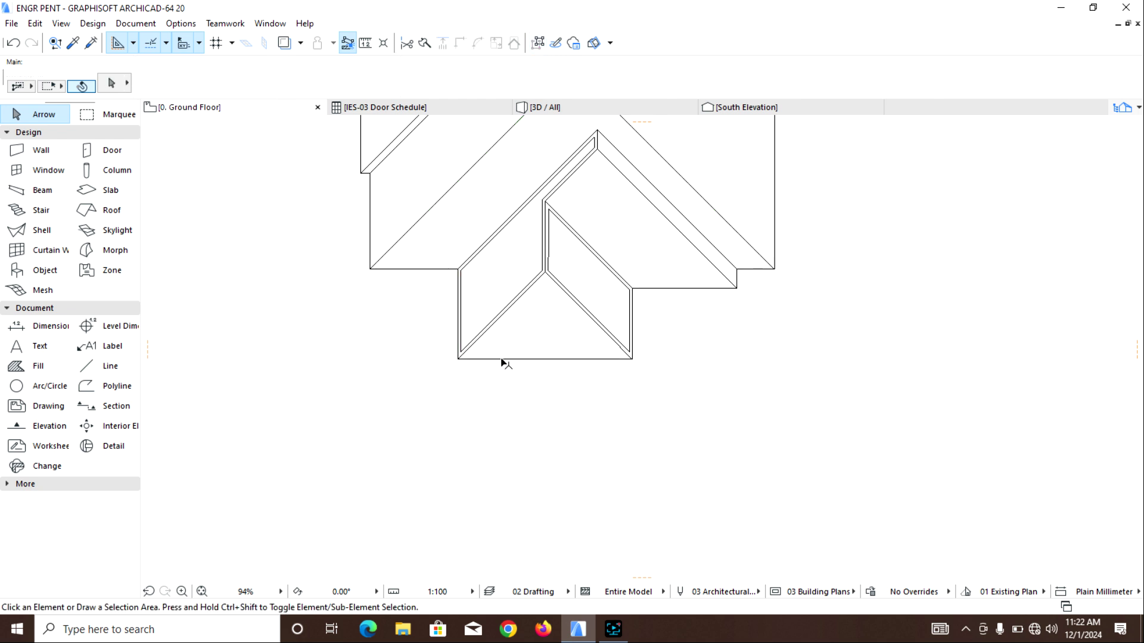
Trace the lower projection's triangular hip face as a closed line chain through its apex and both eave corners
{"action": "left_click", "coordinate": [126, 374]}
{"action": "scroll", "coordinate": [474, 370], "scroll_direction": "up", "scroll_amount": 2}
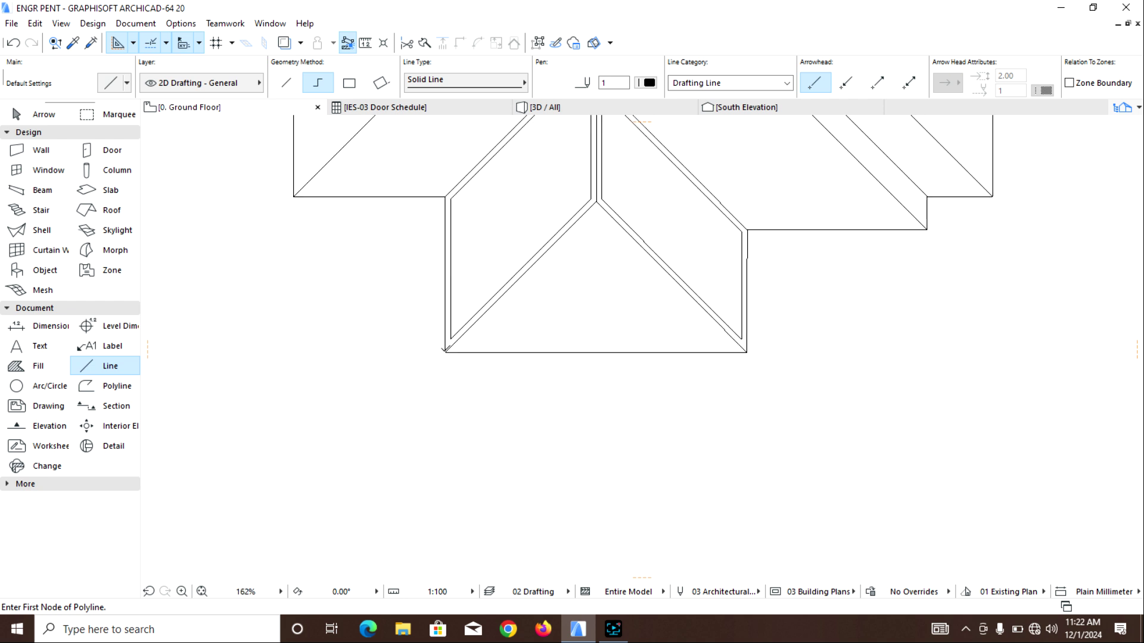
{"action": "left_click", "coordinate": [445, 352]}
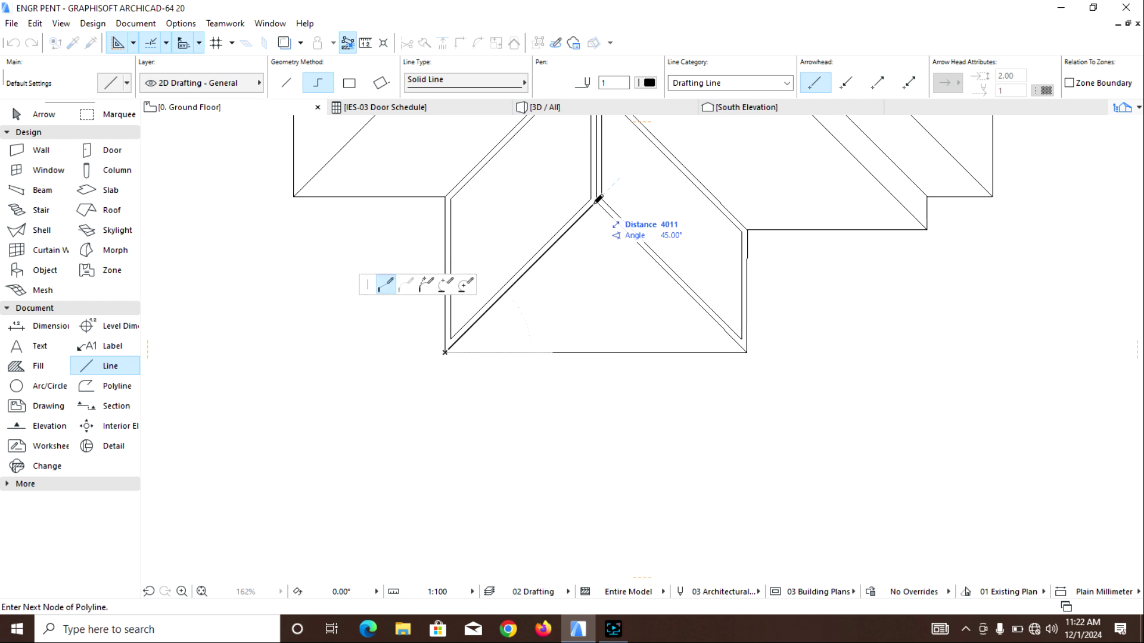
{"action": "left_click", "coordinate": [746, 352]}
{"action": "left_click", "coordinate": [445, 352]}
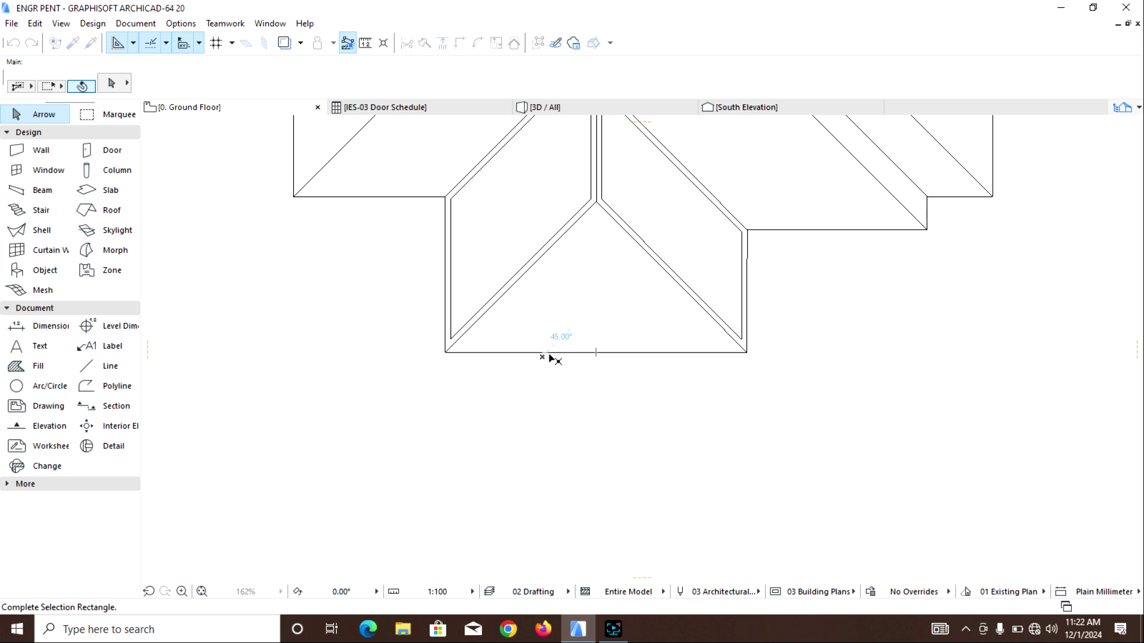
Offset a copy of the lower projection's triangular outline inward by 100 on all edges
{"action": "key", "text": "ctrl+a"}
{"action": "left_click", "coordinate": [584, 219]}
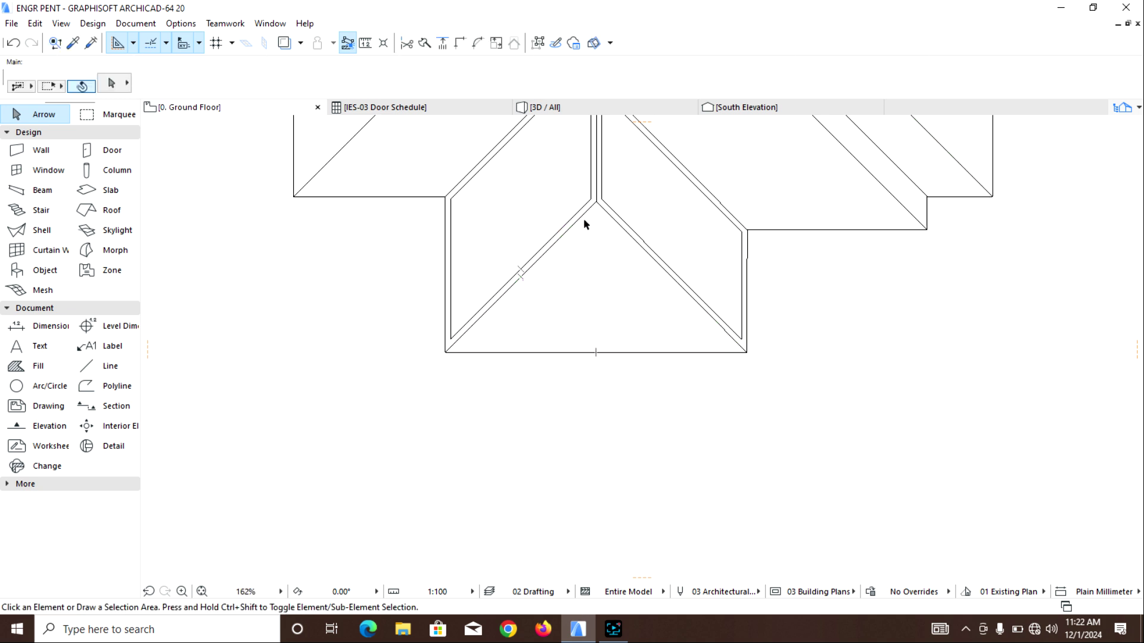
{"action": "left_click", "coordinate": [590, 206]}
{"action": "left_click", "coordinate": [538, 43]}
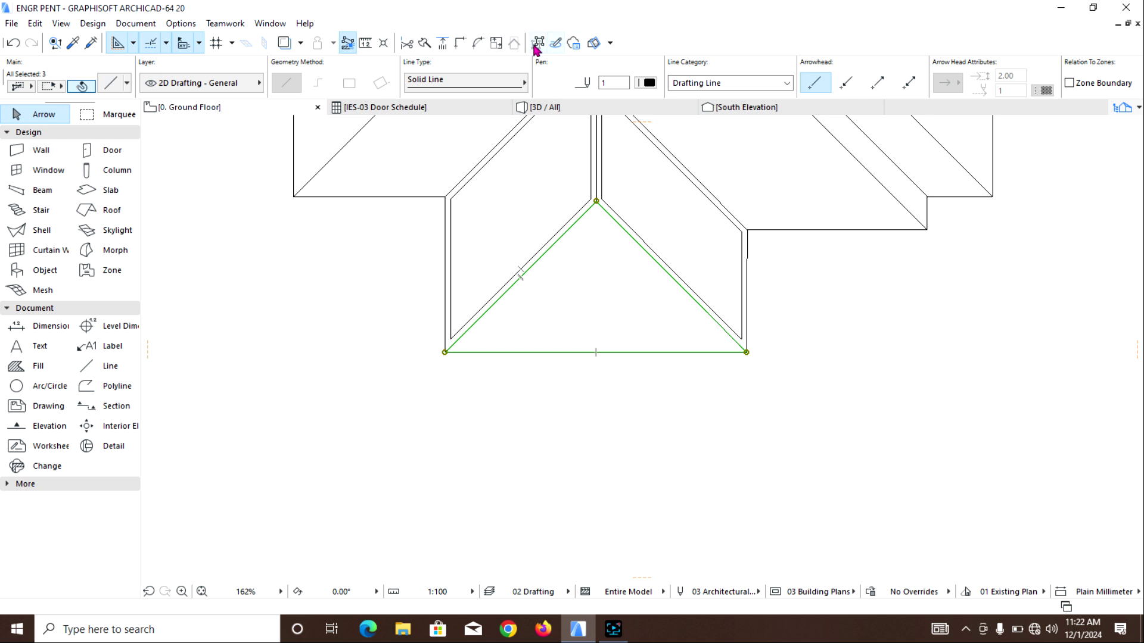
{"action": "left_click", "coordinate": [596, 202]}
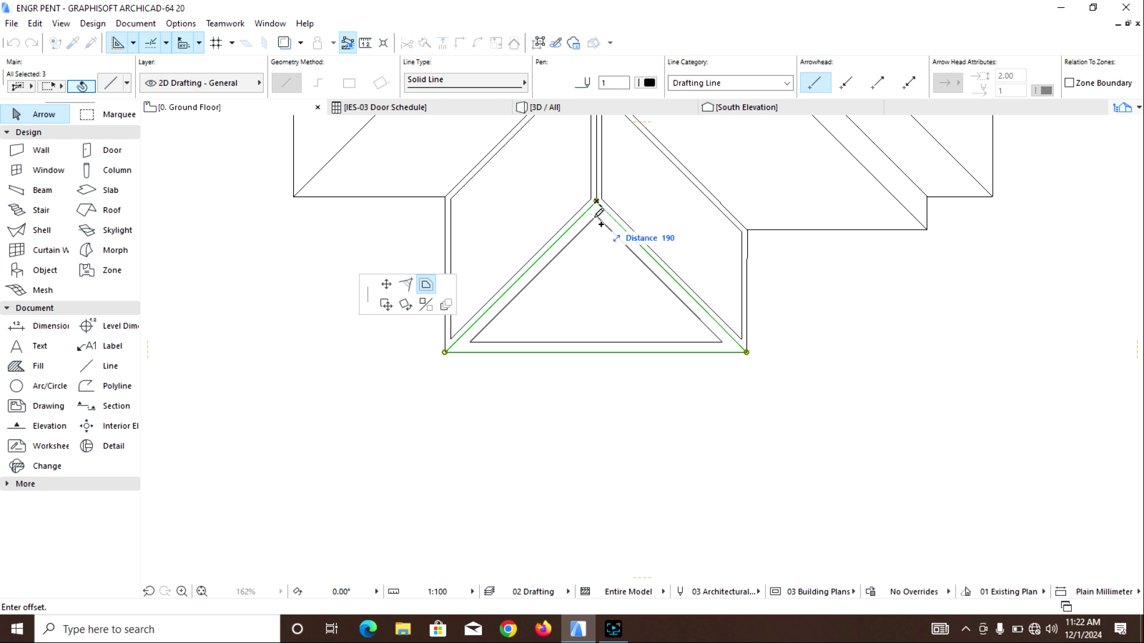
{"action": "type", "text": "100"}
{"action": "key", "text": "Return"}
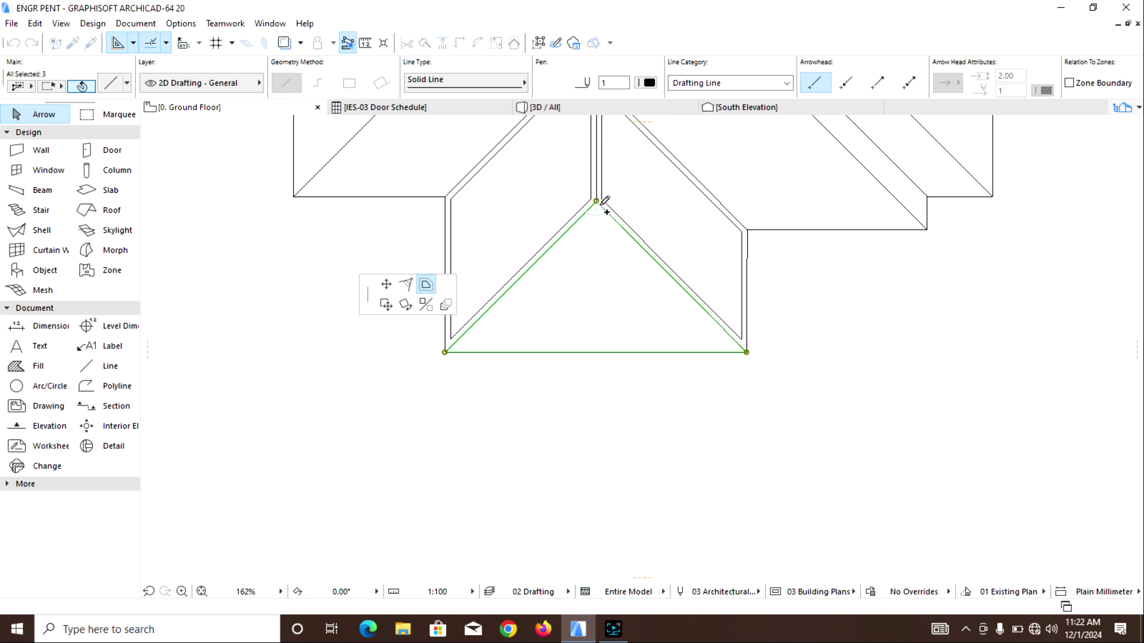
{"action": "key", "text": "Escape"}
{"action": "scroll", "coordinate": [620, 226], "scroll_direction": "down", "scroll_amount": 3}
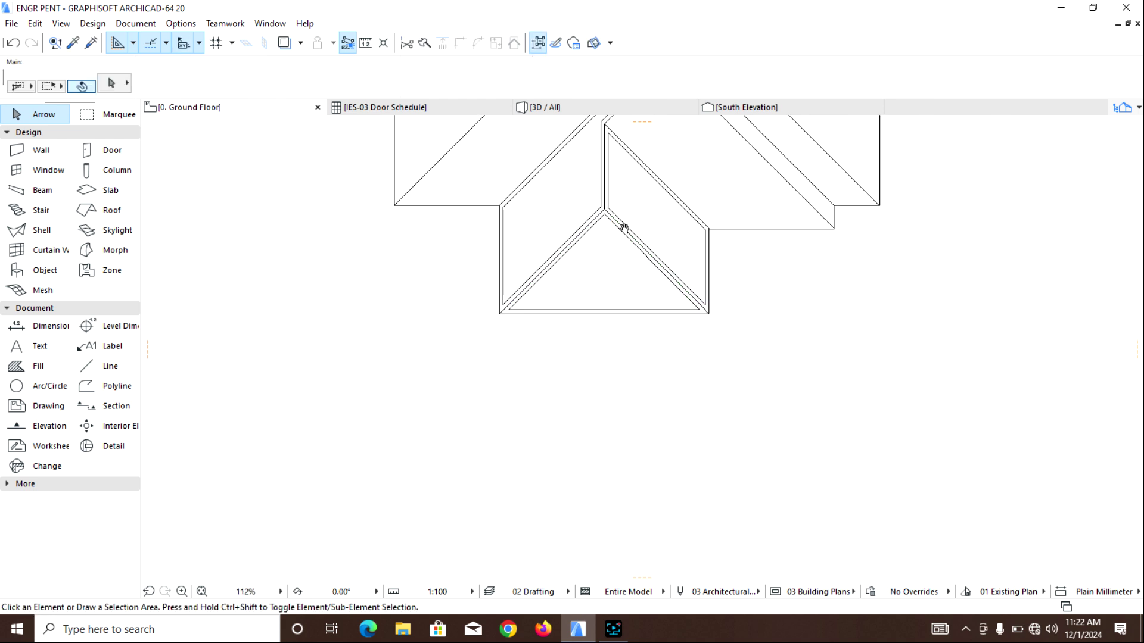
Offset a copy of the narrow diagonal strip's outline, beside the lower projection's upper ridge, inward on all edges
{"action": "left_click", "coordinate": [607, 221]}
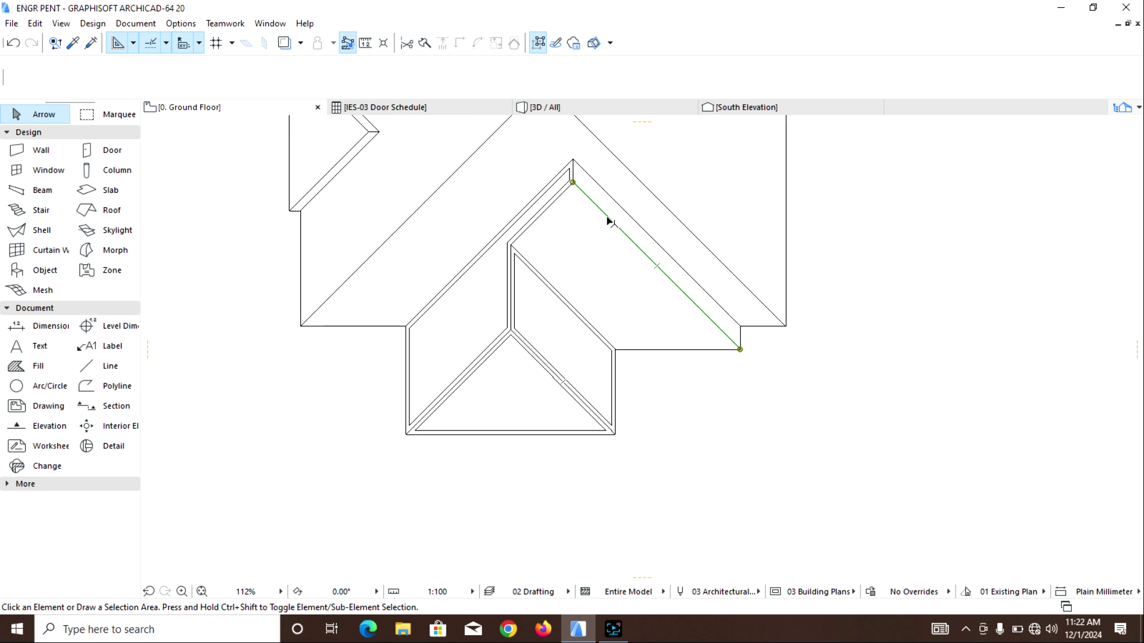
{"action": "left_click", "coordinate": [539, 43]}
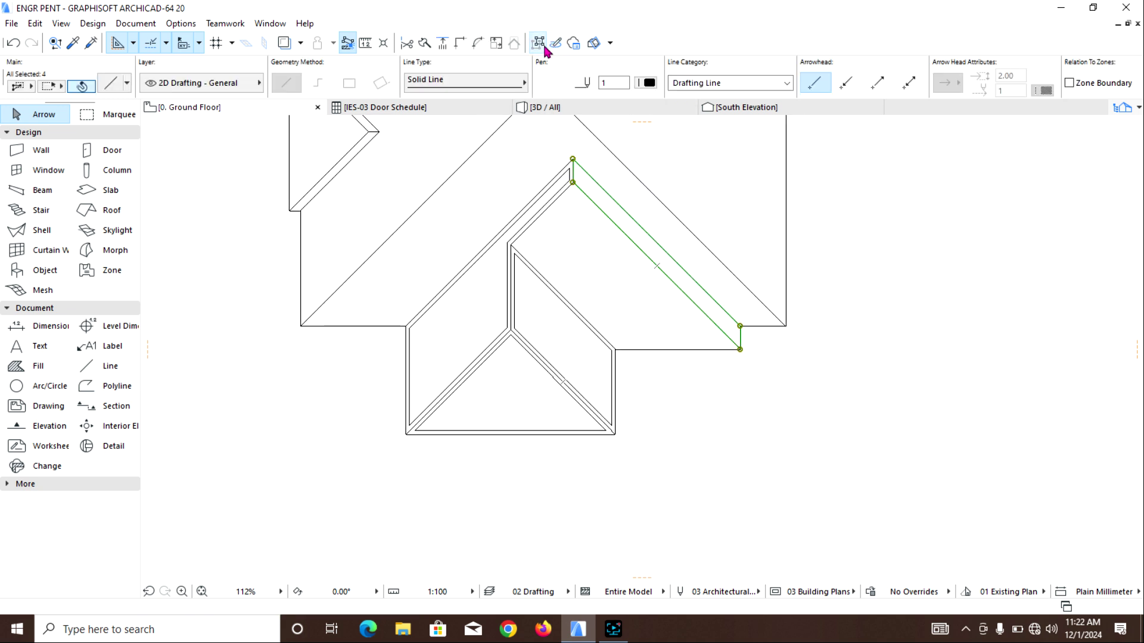
{"action": "scroll", "coordinate": [603, 198], "scroll_direction": "up", "scroll_amount": 3}
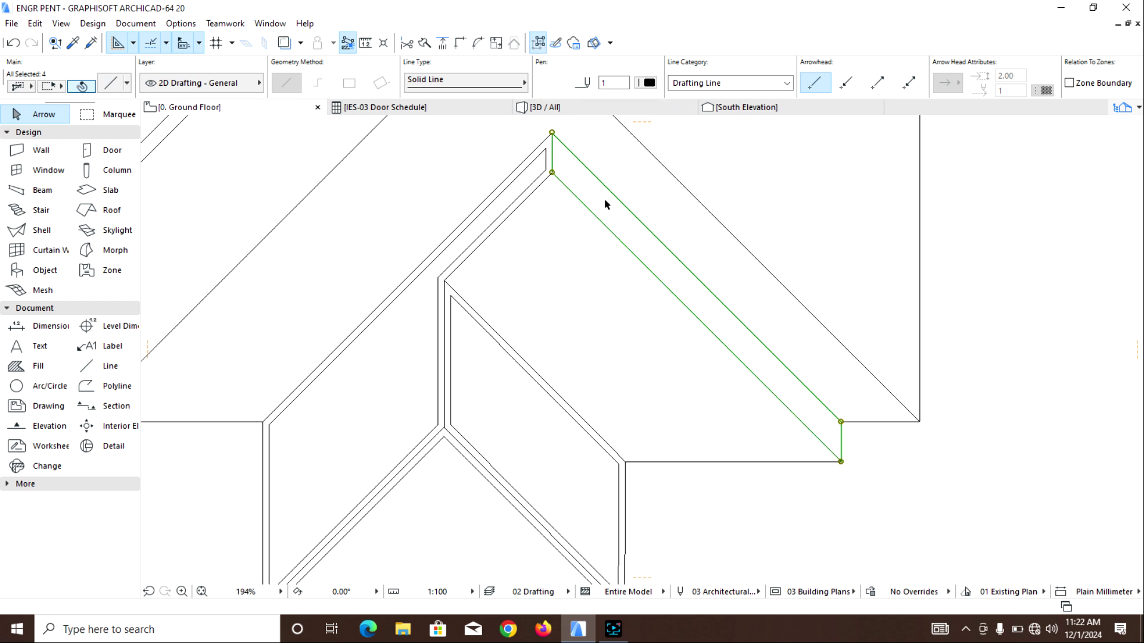
{"action": "left_click", "coordinate": [552, 173]}
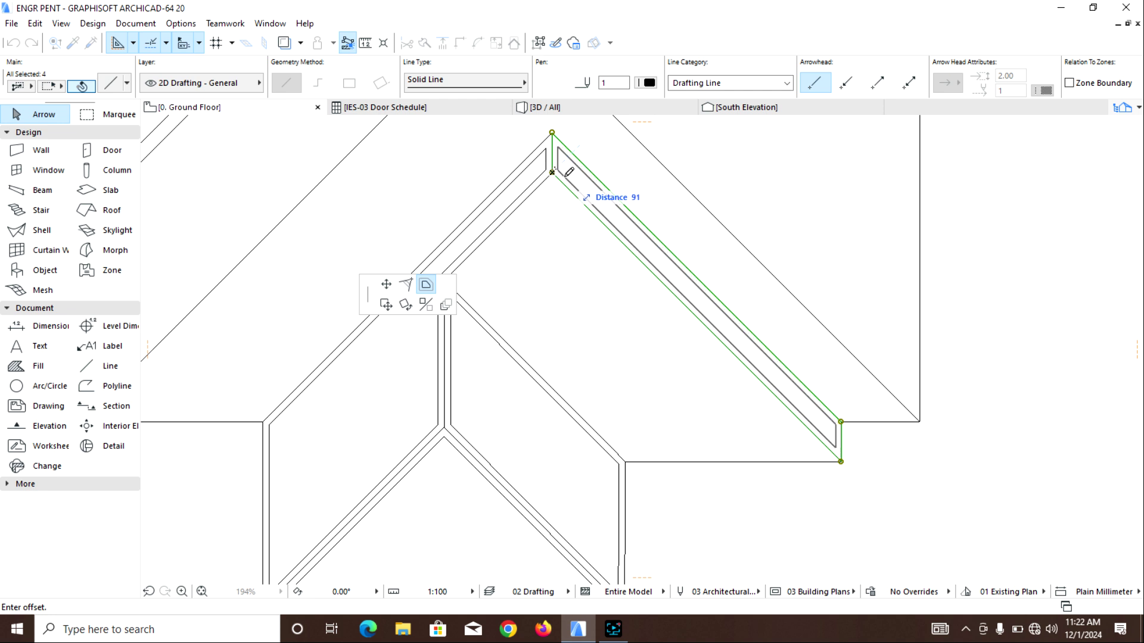
{"action": "left_click", "coordinate": [571, 183]}
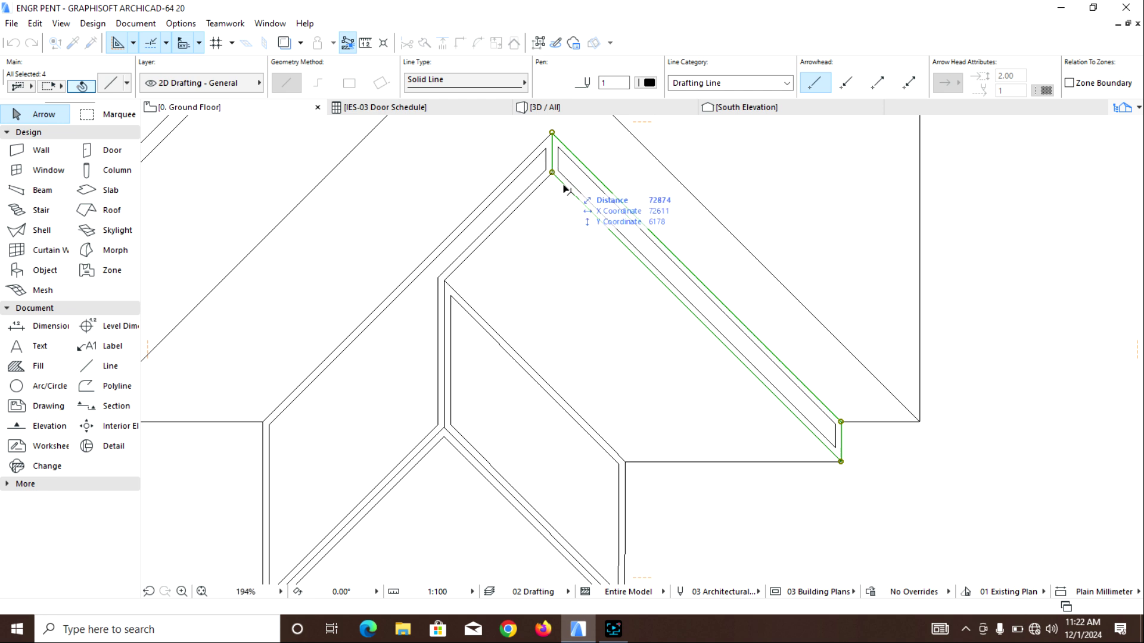
{"action": "left_click", "coordinate": [527, 199]}
{"action": "left_click", "coordinate": [538, 40]}
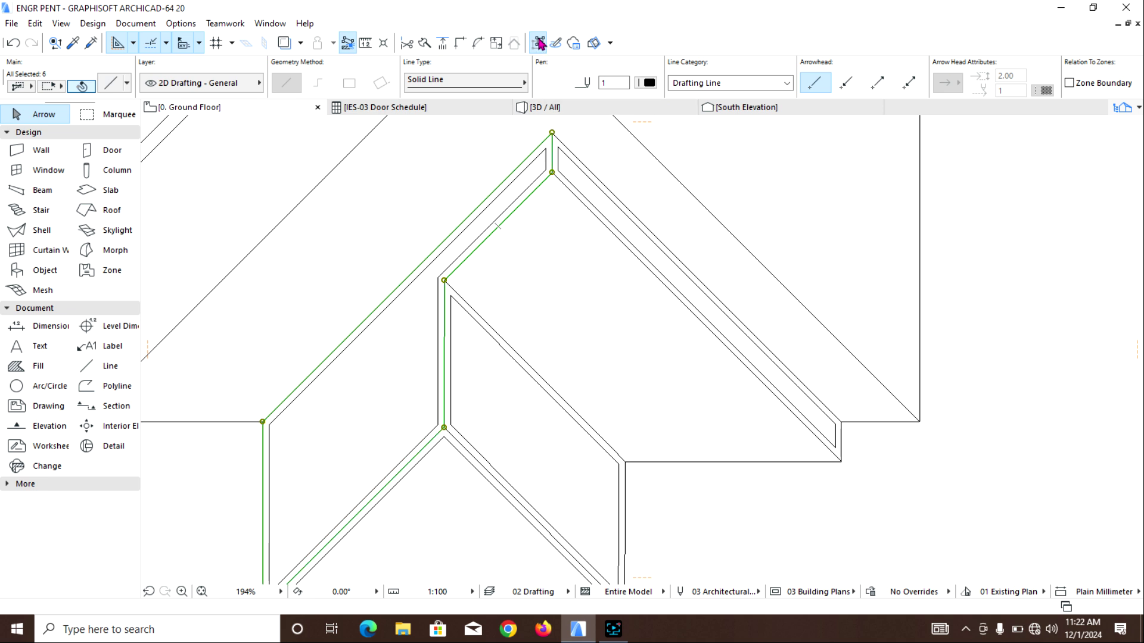
{"action": "left_click", "coordinate": [630, 252]}
{"action": "left_click", "coordinate": [702, 463]}
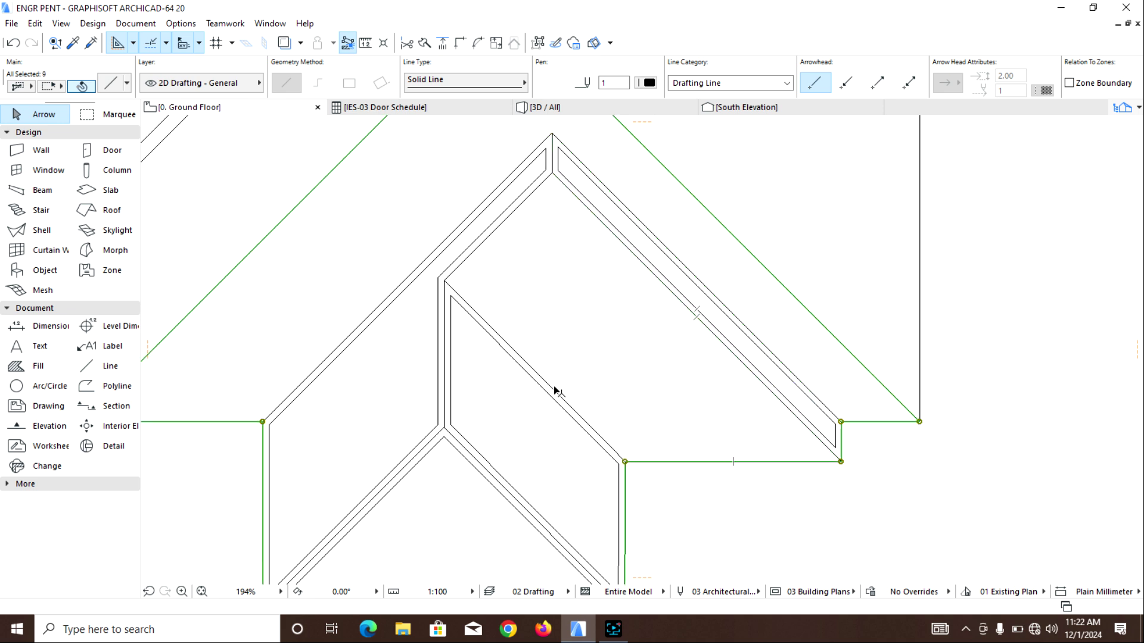
Trace the face between the lower projection and the narrow diagonal strip as a closed line chain through its four corners
{"action": "left_click", "coordinate": [132, 368]}
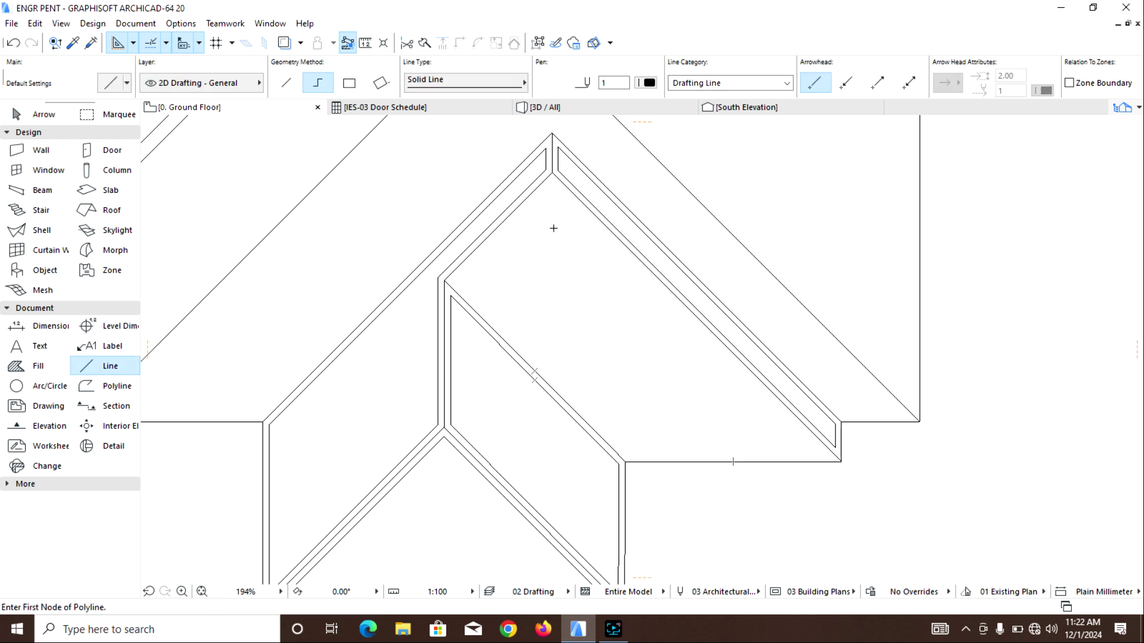
{"action": "left_click", "coordinate": [552, 172]}
{"action": "left_click", "coordinate": [444, 281]}
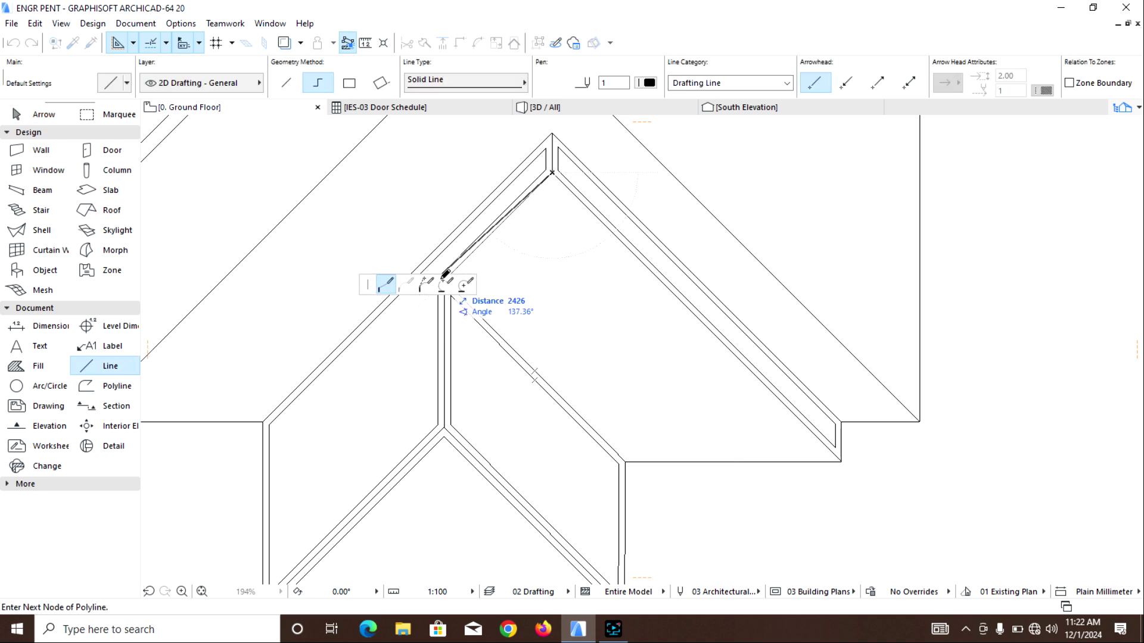
{"action": "scroll", "coordinate": [574, 234], "scroll_direction": "down", "scroll_amount": 1}
{"action": "middle_click_drag", "start_coordinate": [573, 235], "coordinate": [658, 230]}
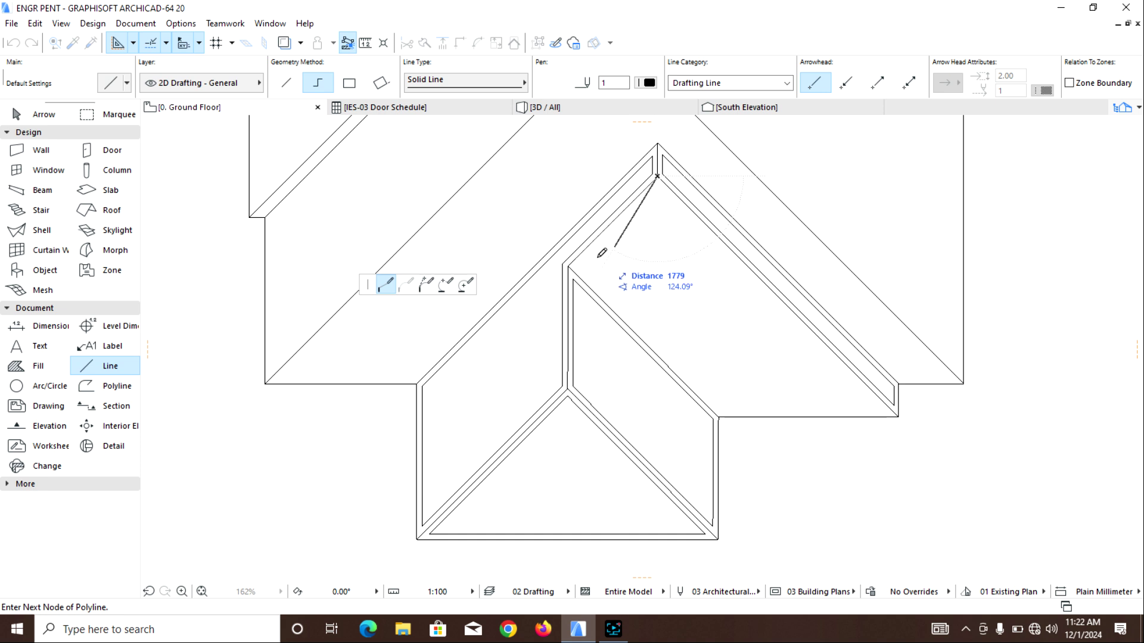
{"action": "left_click", "coordinate": [718, 417]}
{"action": "left_click", "coordinate": [898, 417]}
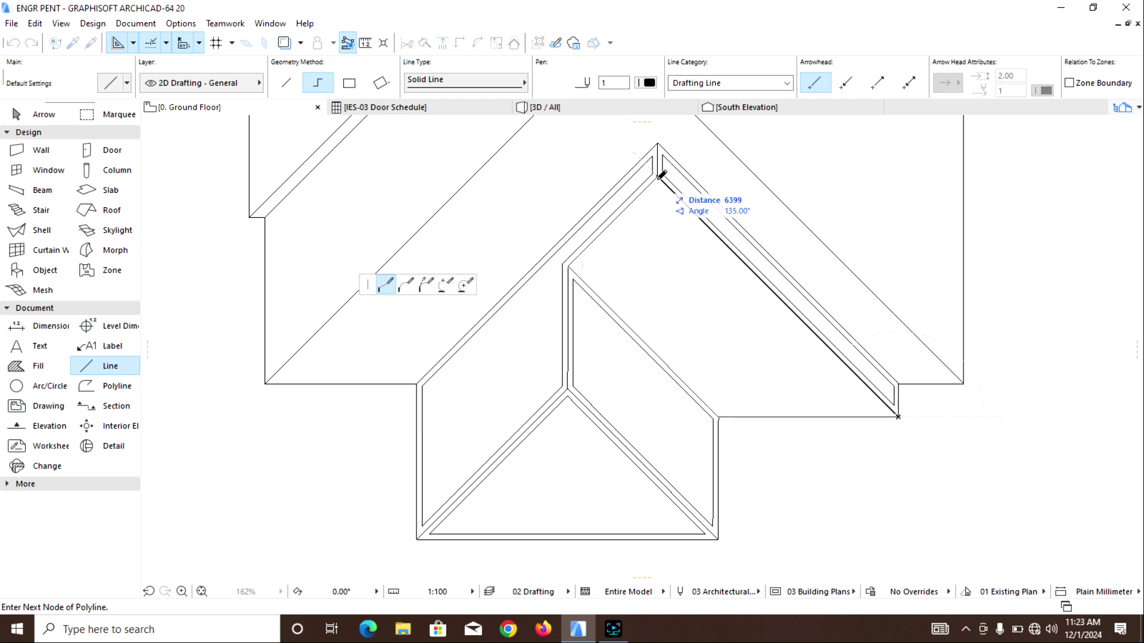
{"action": "left_click", "coordinate": [658, 176]}
Offset a copy of the four-sided face outline beside the lower projection inward by 100 on all edges
{"action": "key", "text": "shift"}
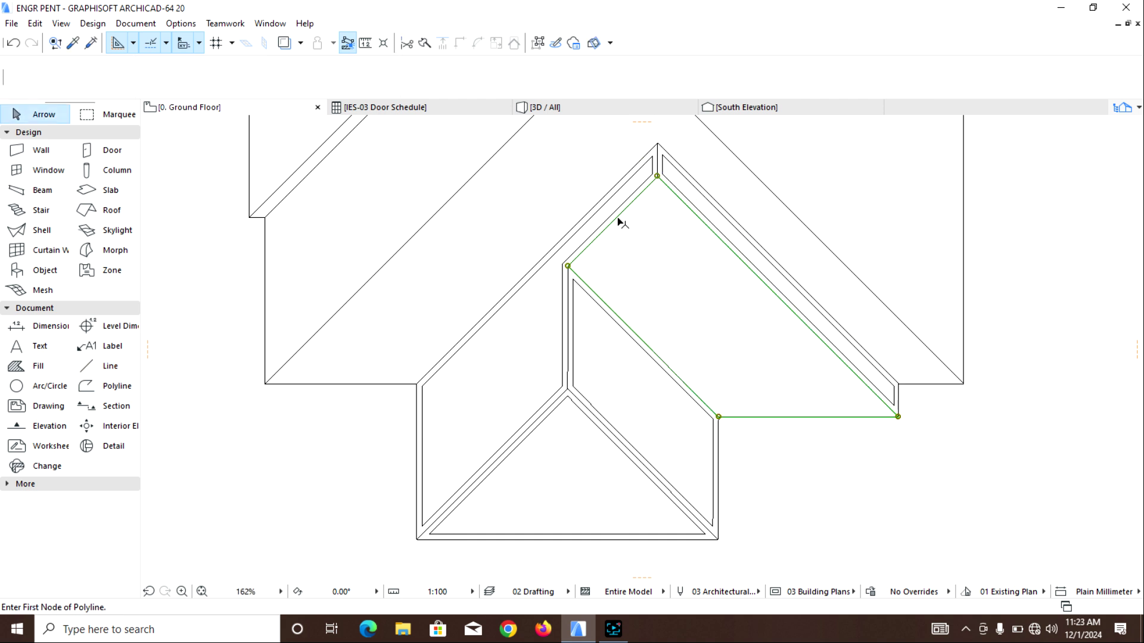
{"action": "left_click", "coordinate": [568, 267]}
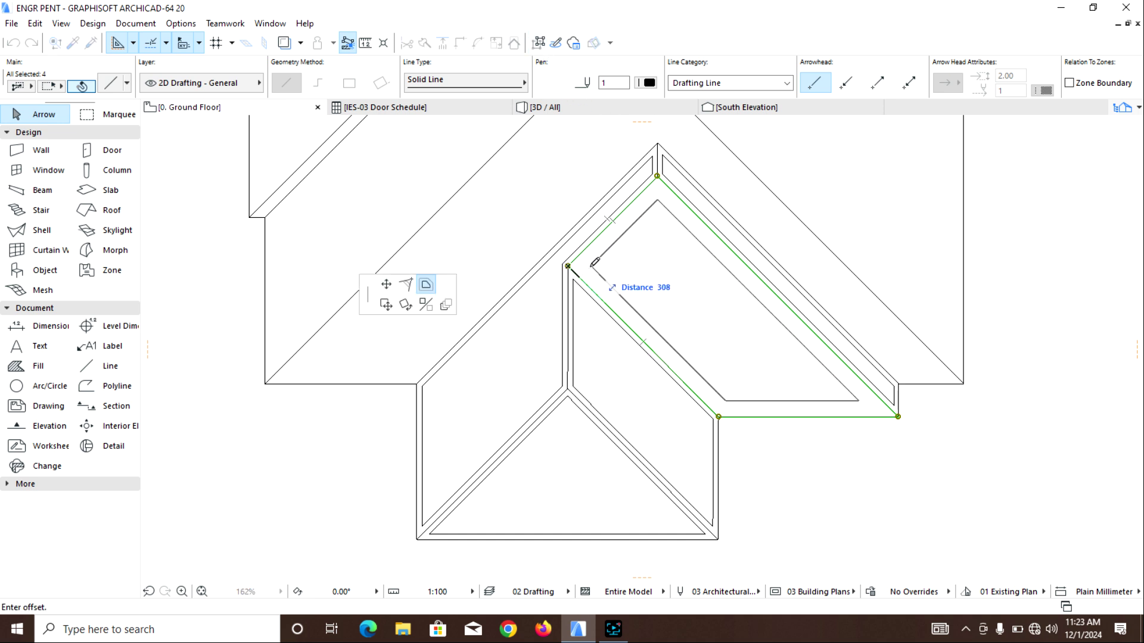
{"action": "type", "text": "100"}
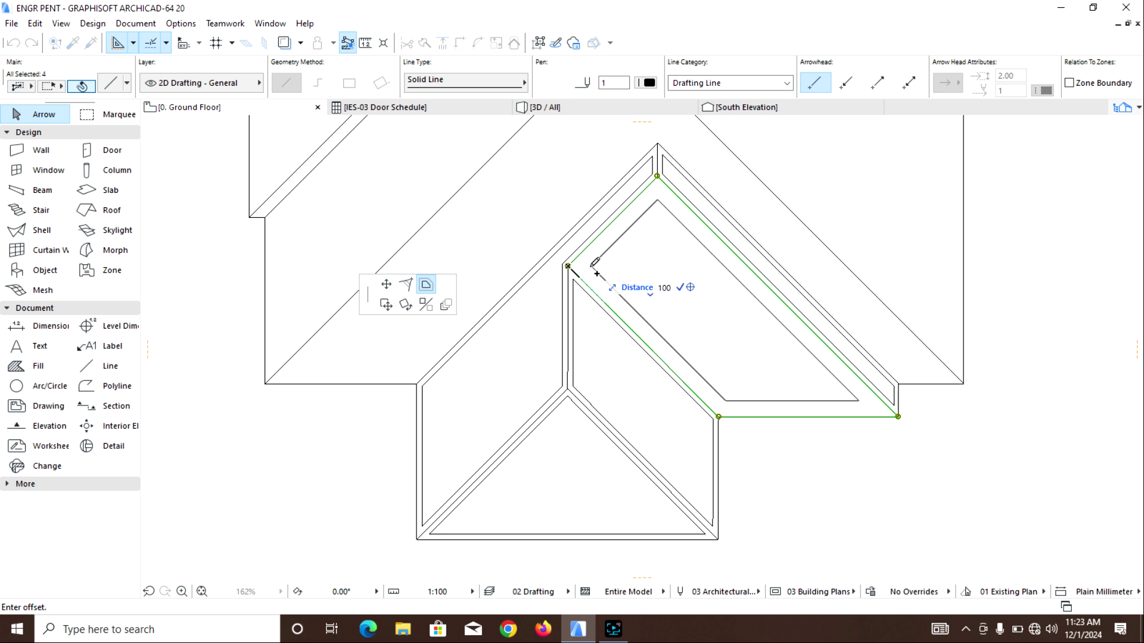
{"action": "key", "text": "Return"}
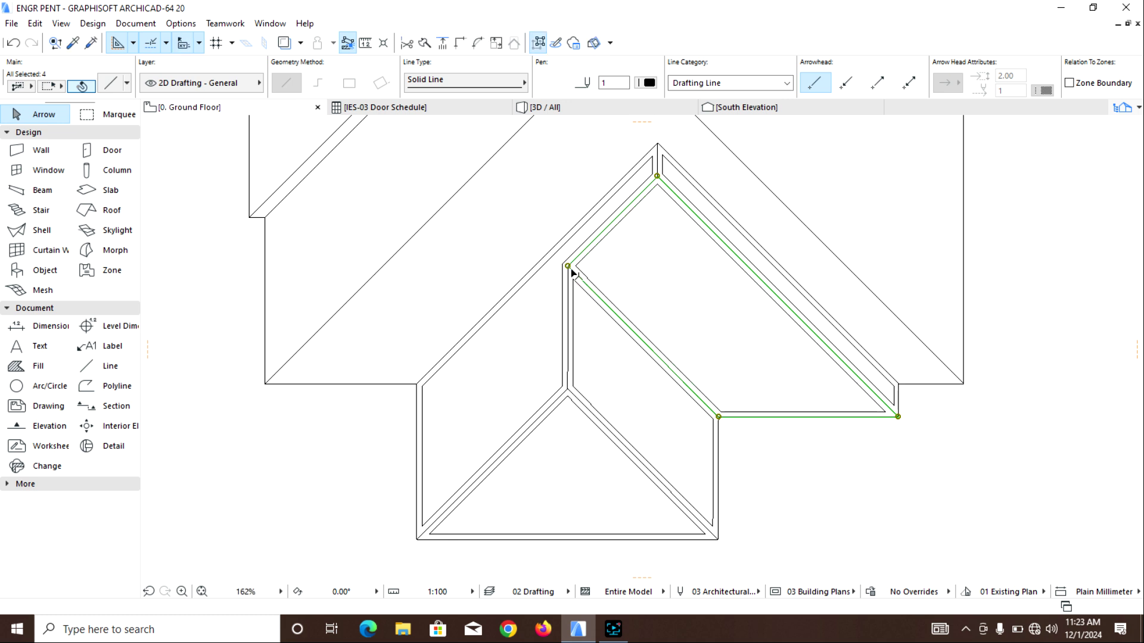
{"action": "left_click", "coordinate": [692, 298]}
Offset a copy of the main roof's large right slope outline inward by 100 on all edges
{"action": "scroll", "coordinate": [693, 298], "scroll_direction": "down", "scroll_amount": 2}
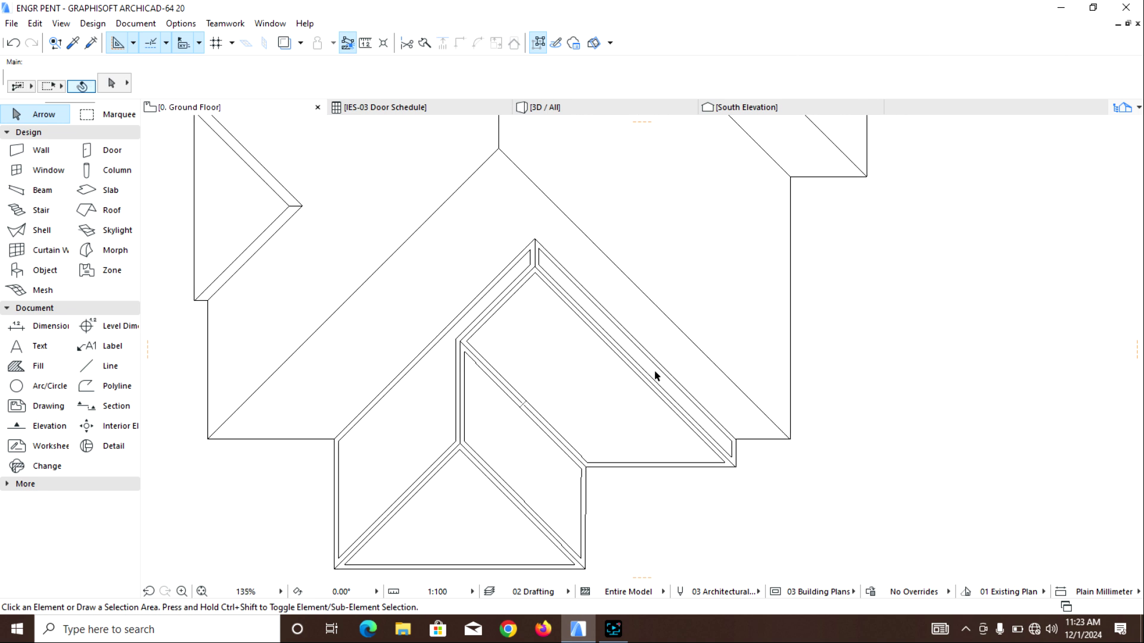
{"action": "left_click", "coordinate": [716, 366]}
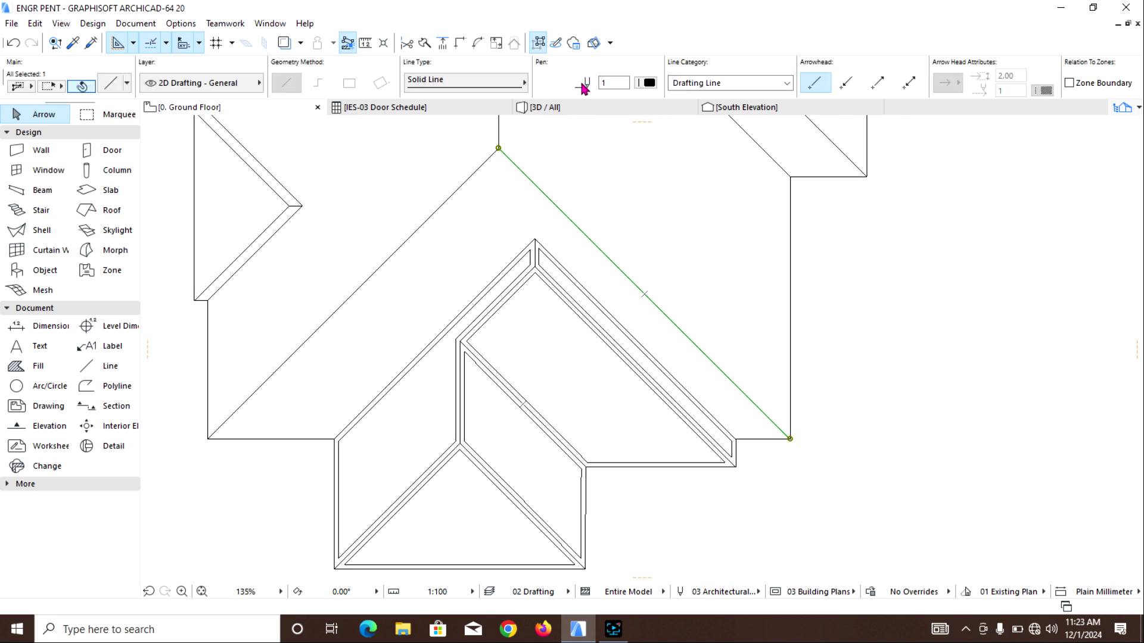
{"action": "left_click", "coordinate": [537, 44]}
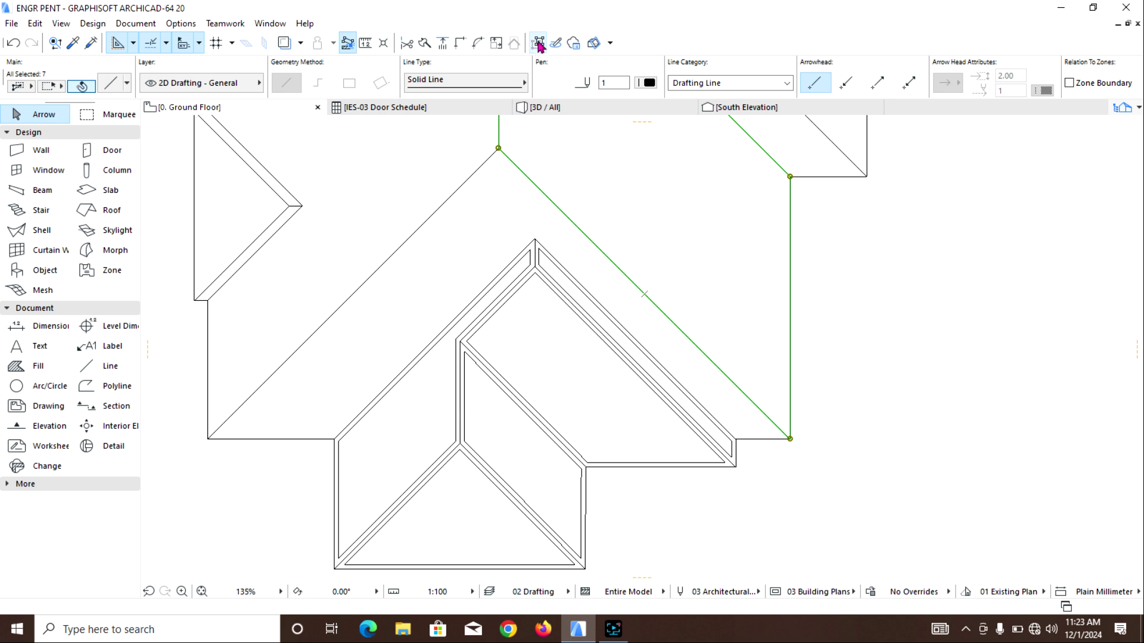
{"action": "left_click", "coordinate": [790, 439]}
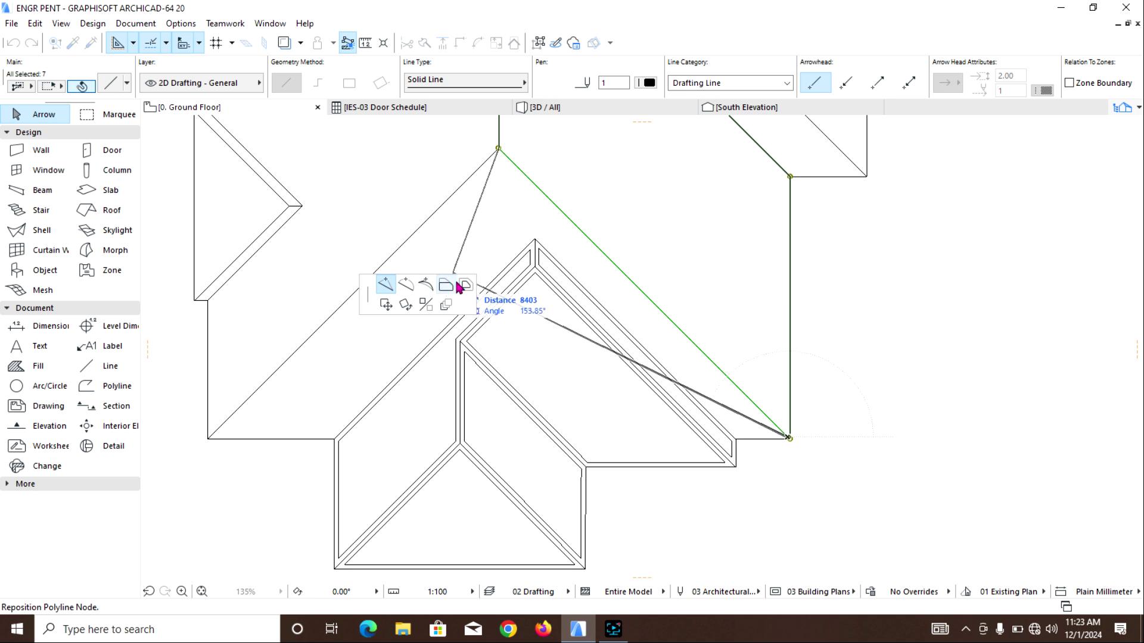
{"action": "left_click", "coordinate": [466, 285]}
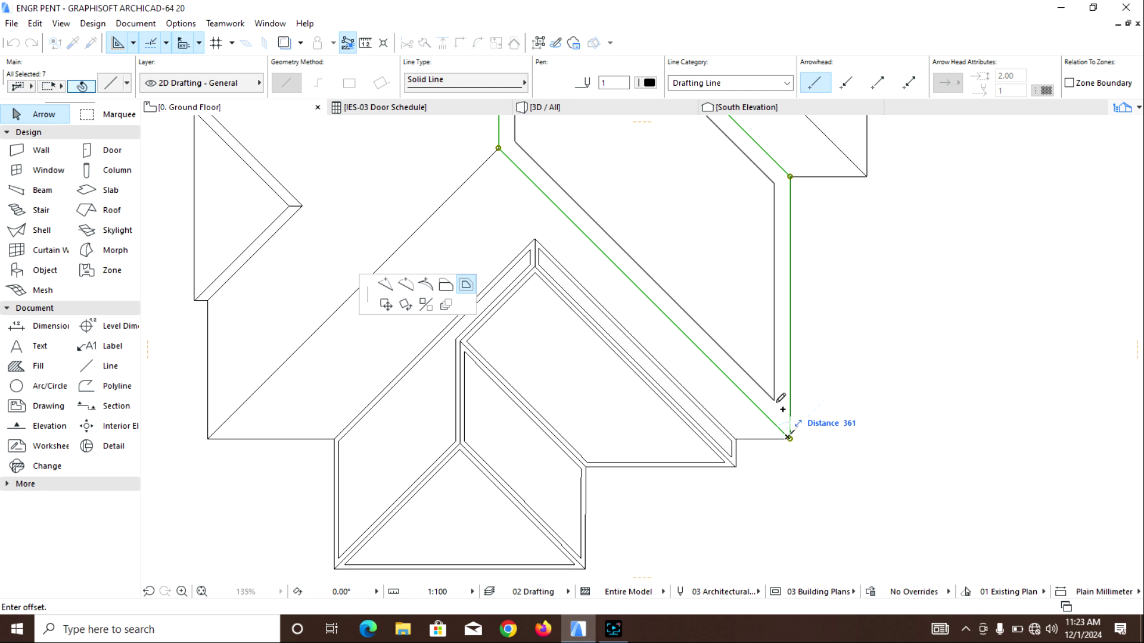
{"action": "type", "text": "100"}
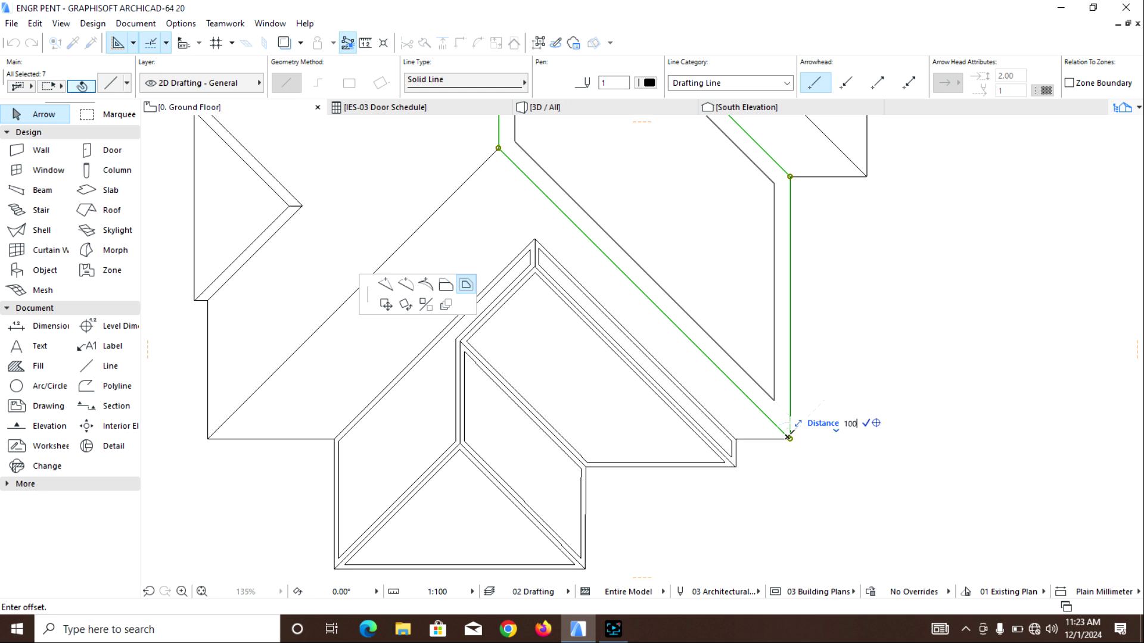
{"action": "key", "text": "Return"}
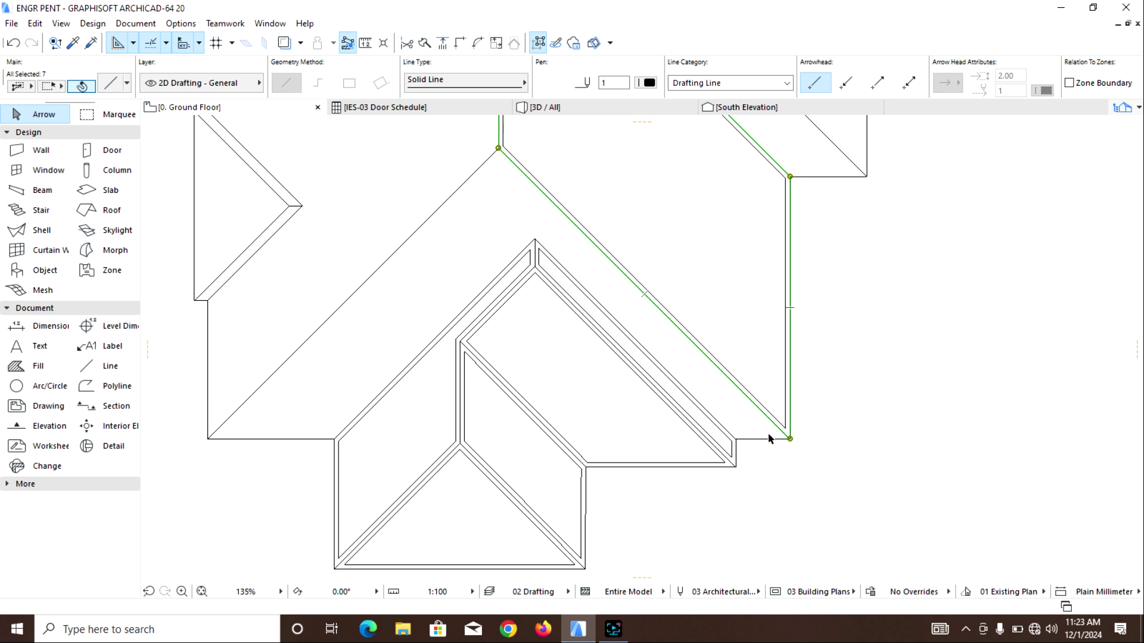
{"action": "key", "text": "Escape"}
Offset a copy of the main roof's lower hip outline, including the projection's outer perimeter, inward by 100 on all edges
{"action": "left_click", "coordinate": [768, 438]}
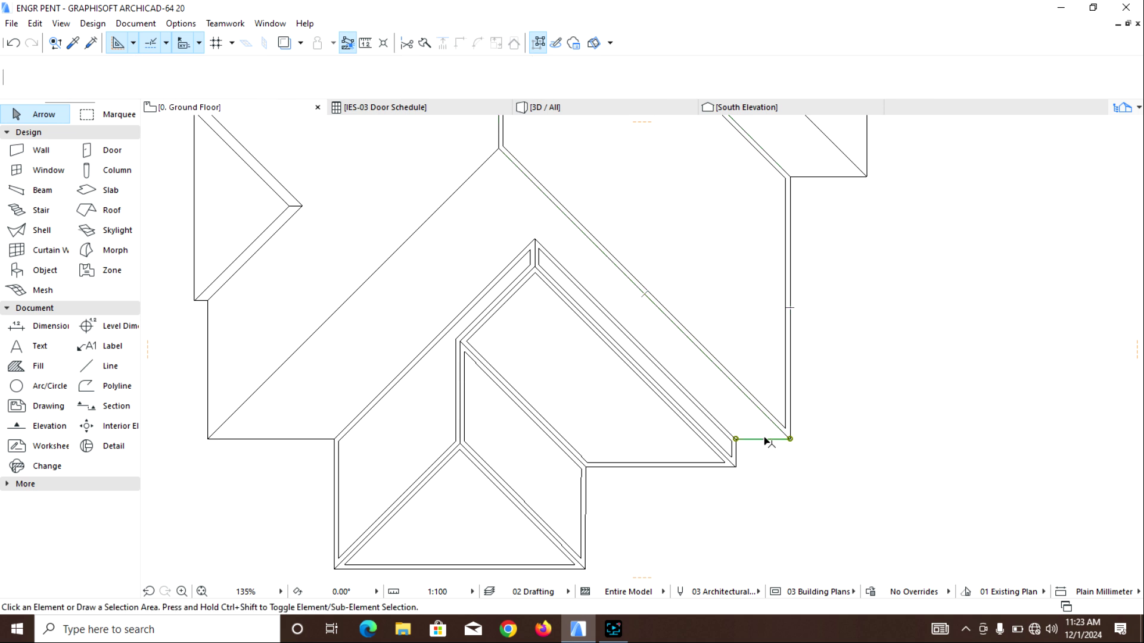
{"action": "left_click", "coordinate": [538, 43]}
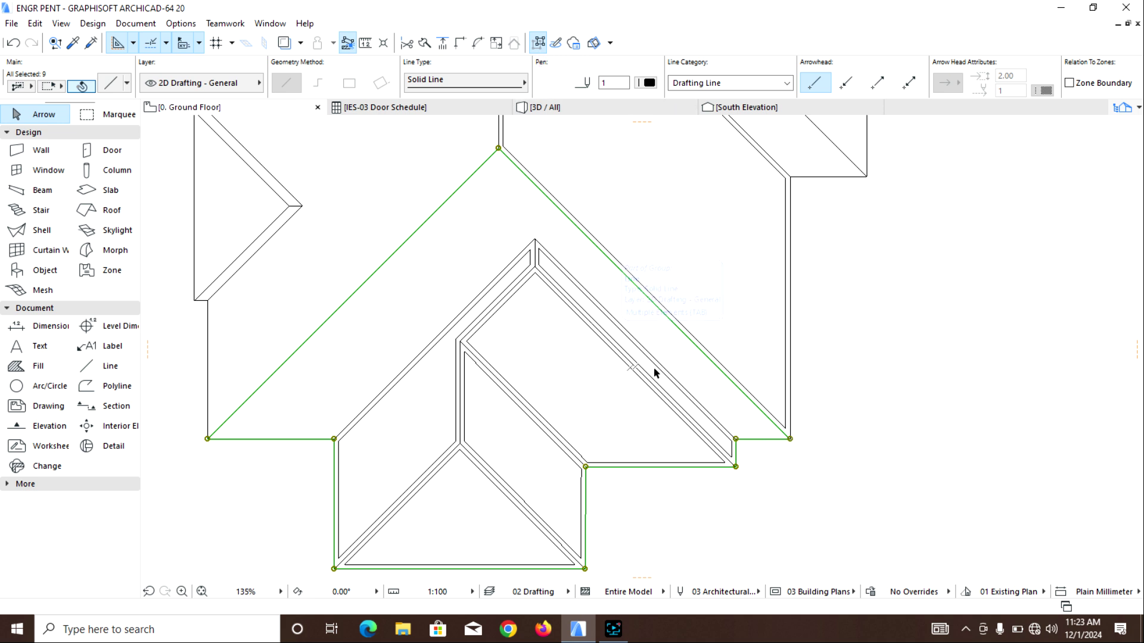
{"action": "left_click", "coordinate": [793, 441]}
{"action": "left_click", "coordinate": [896, 507]}
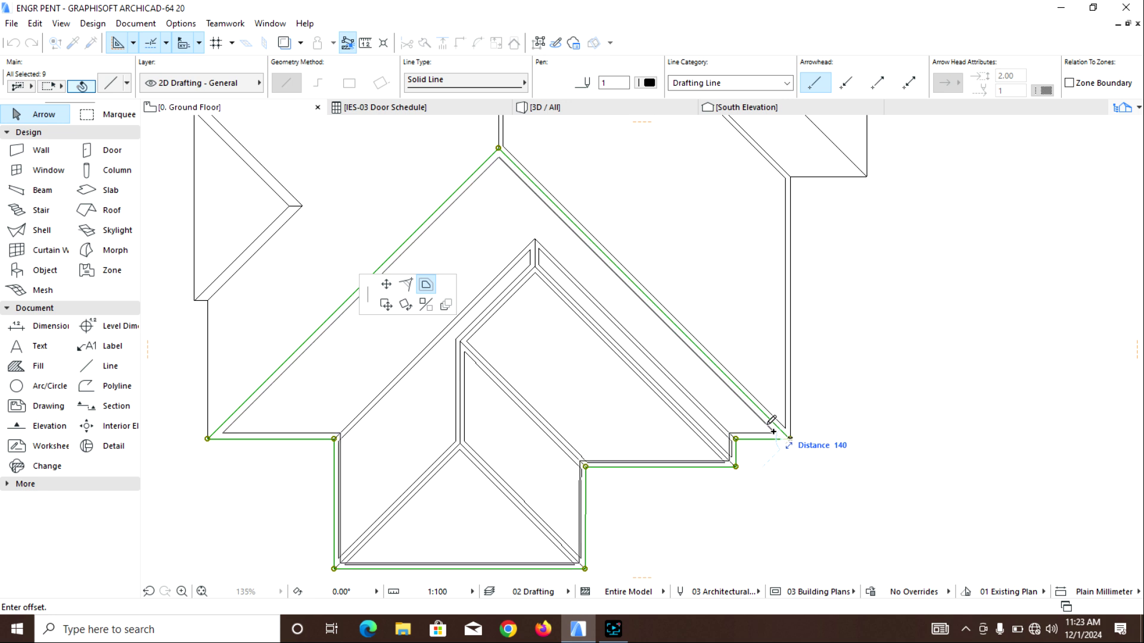
{"action": "type", "text": "10"}
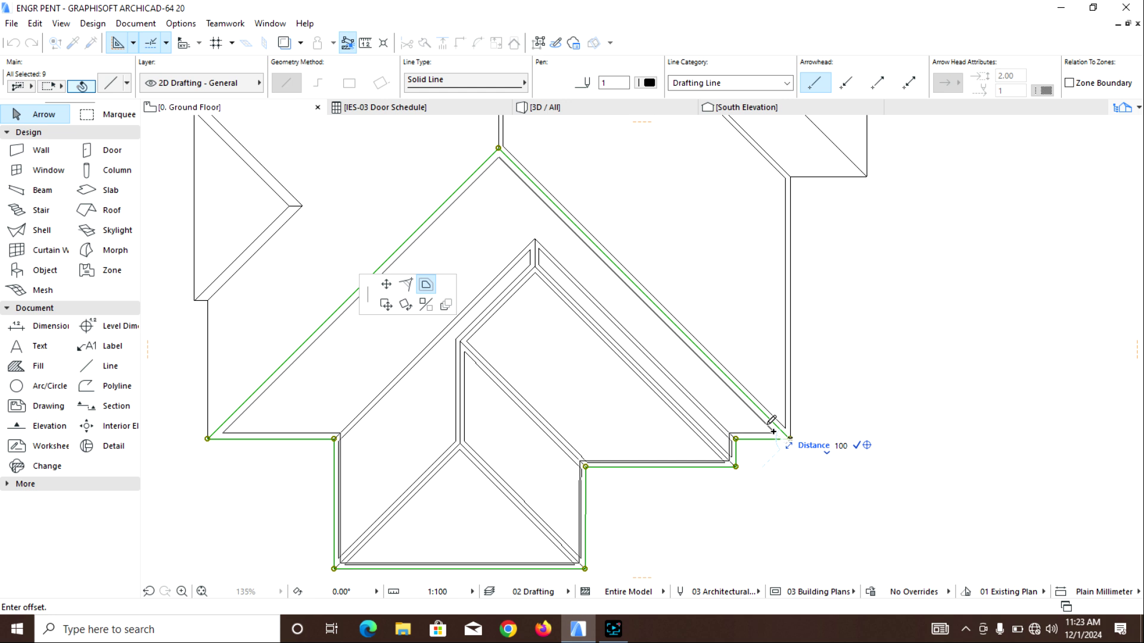
Offset a copy of the stepped roof outline at the plan's lower end inward by 100 mm and deselect it
{"action": "key", "text": "Return"}
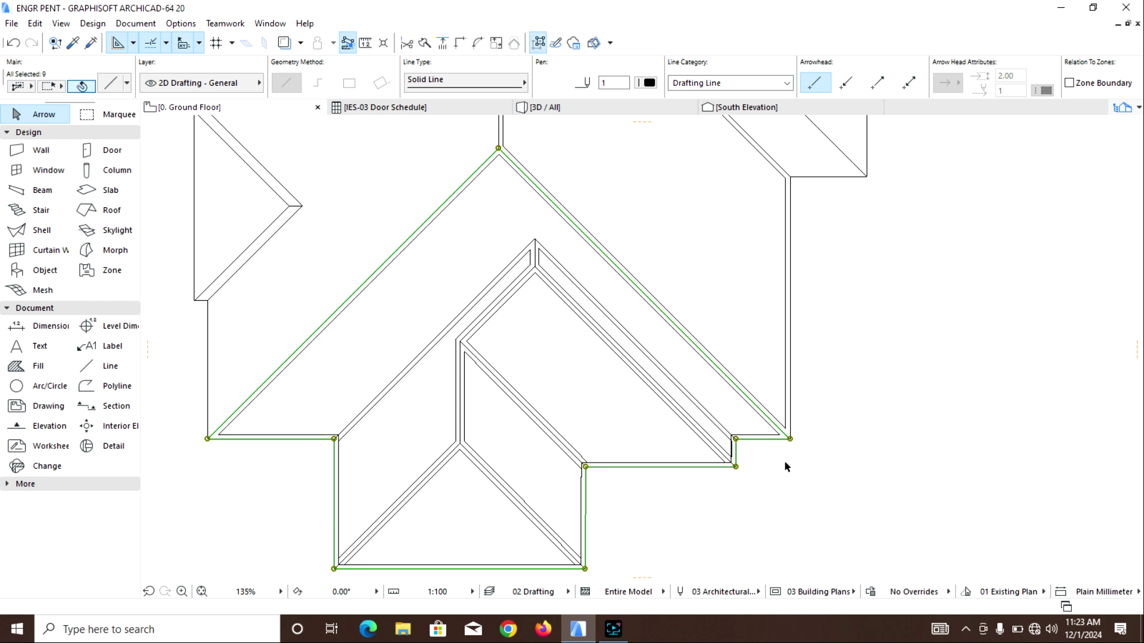
{"action": "key", "text": "Escape"}
{"action": "scroll", "coordinate": [632, 392], "scroll_direction": "down", "scroll_amount": 3}
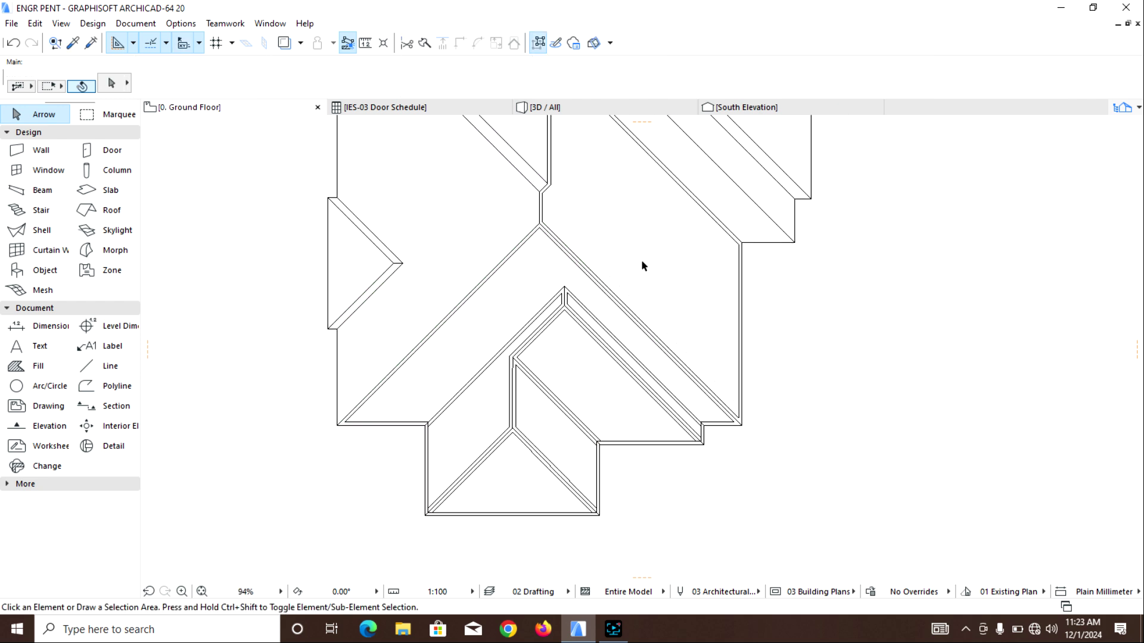
Select the connected outline of the narrow diagonal roof slope in the plan's middle and offset a copy inward by 100 mm
{"action": "middle_click_drag", "start_coordinate": [642, 265], "coordinate": [628, 390]}
{"action": "left_click", "coordinate": [705, 294]}
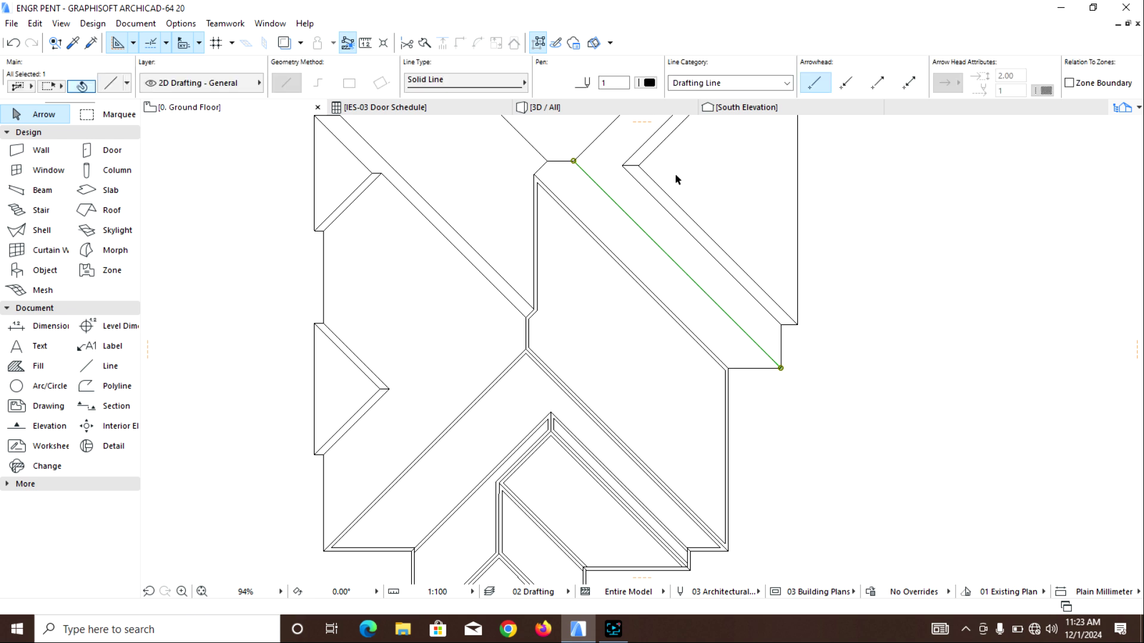
{"action": "left_click", "coordinate": [545, 44]}
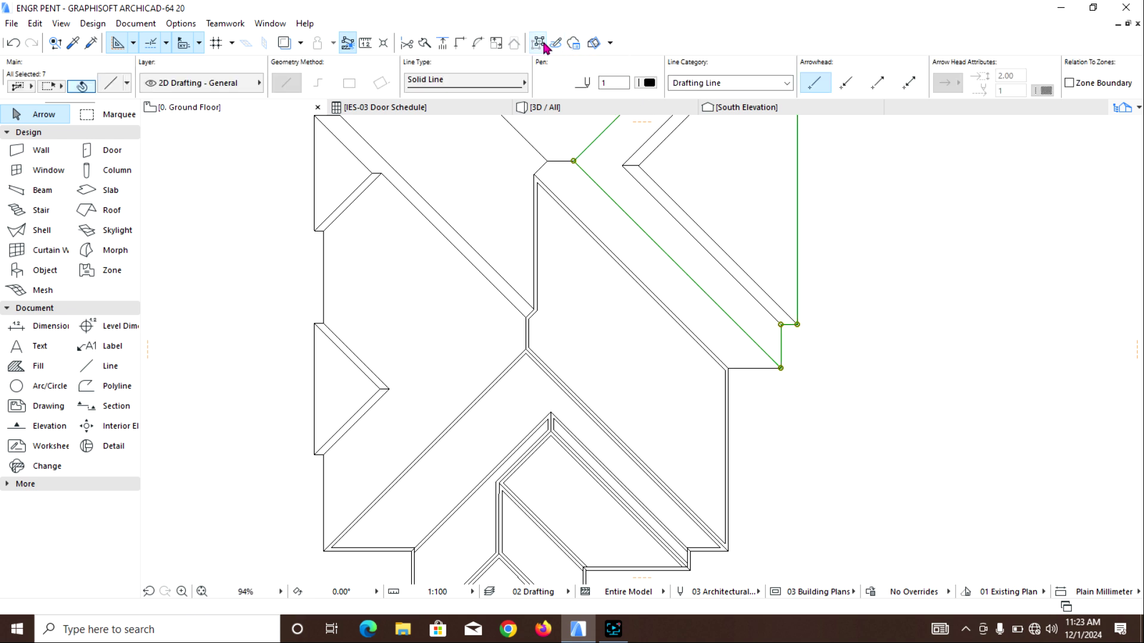
{"action": "left_click", "coordinate": [754, 368]}
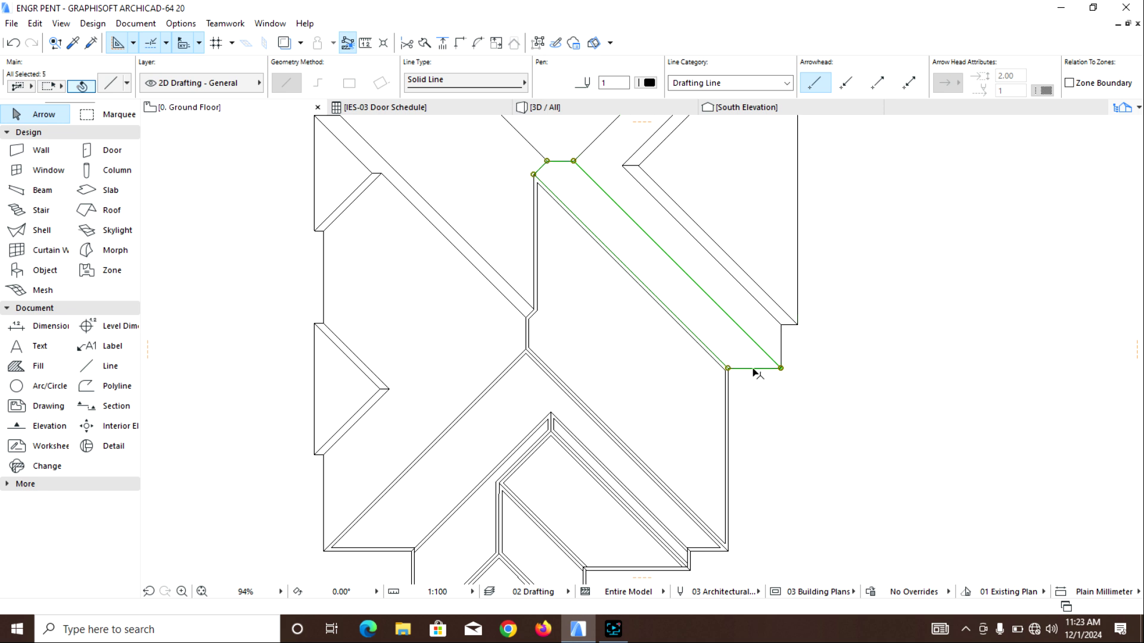
{"action": "left_click", "coordinate": [539, 42]}
{"action": "left_click", "coordinate": [533, 174]}
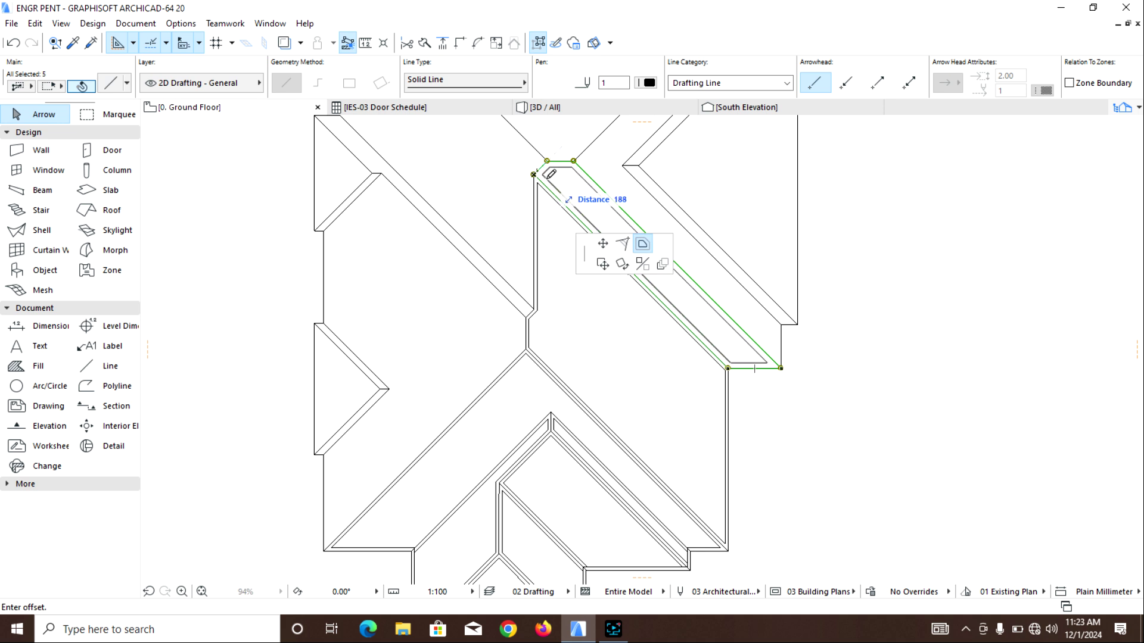
{"action": "left_click", "coordinate": [646, 239]}
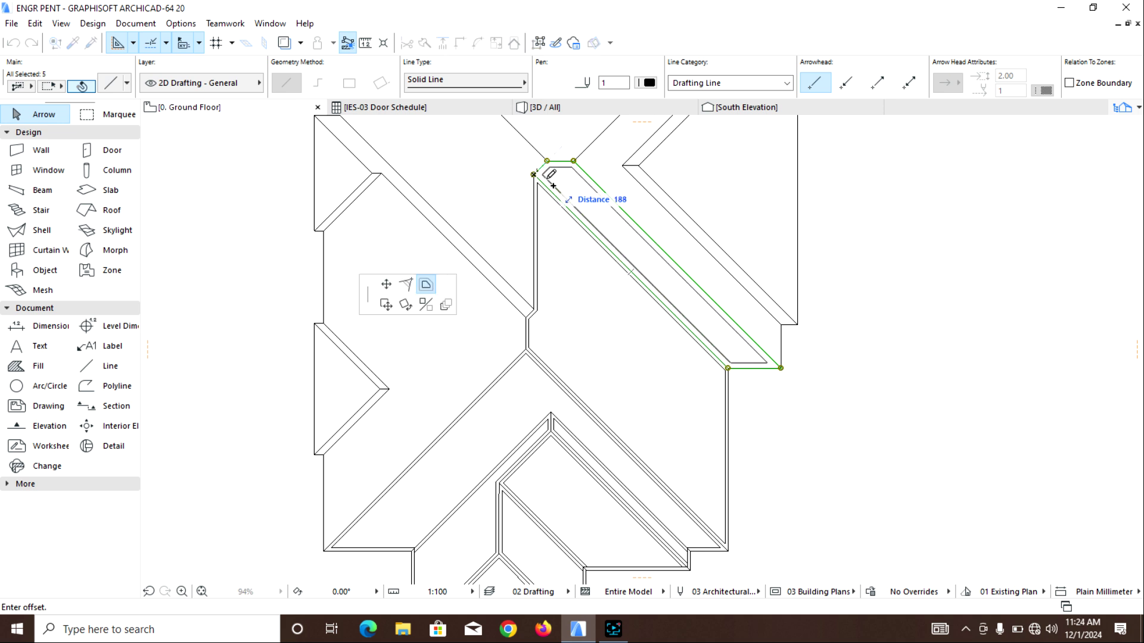
{"action": "type", "text": "100"}
{"action": "key", "text": "Return"}
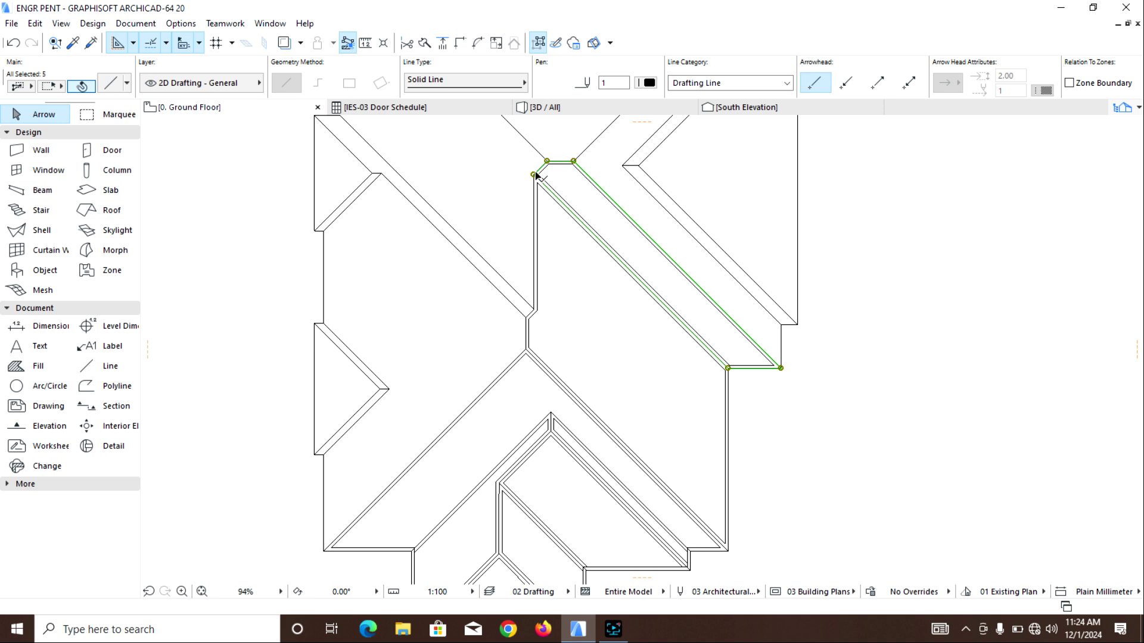
{"action": "left_click", "coordinate": [574, 284]}
Select the four-sided outline of the roof slope around the circle marker and offset a copy inward by 100 mm
{"action": "middle_click_drag", "start_coordinate": [574, 285], "coordinate": [546, 403]}
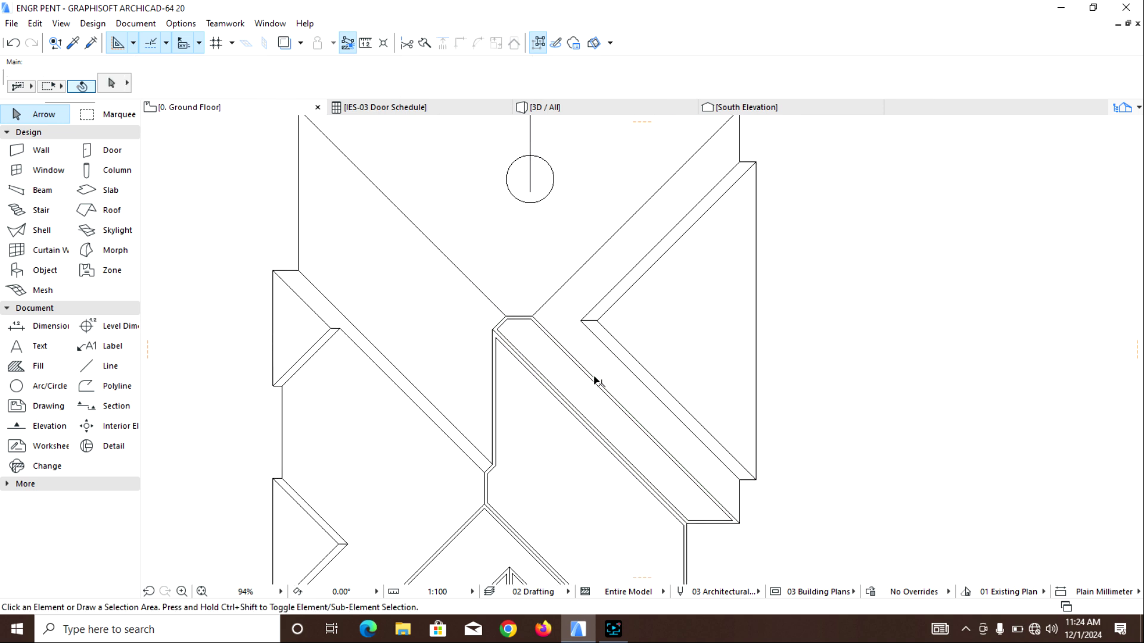
{"action": "left_click", "coordinate": [549, 302]}
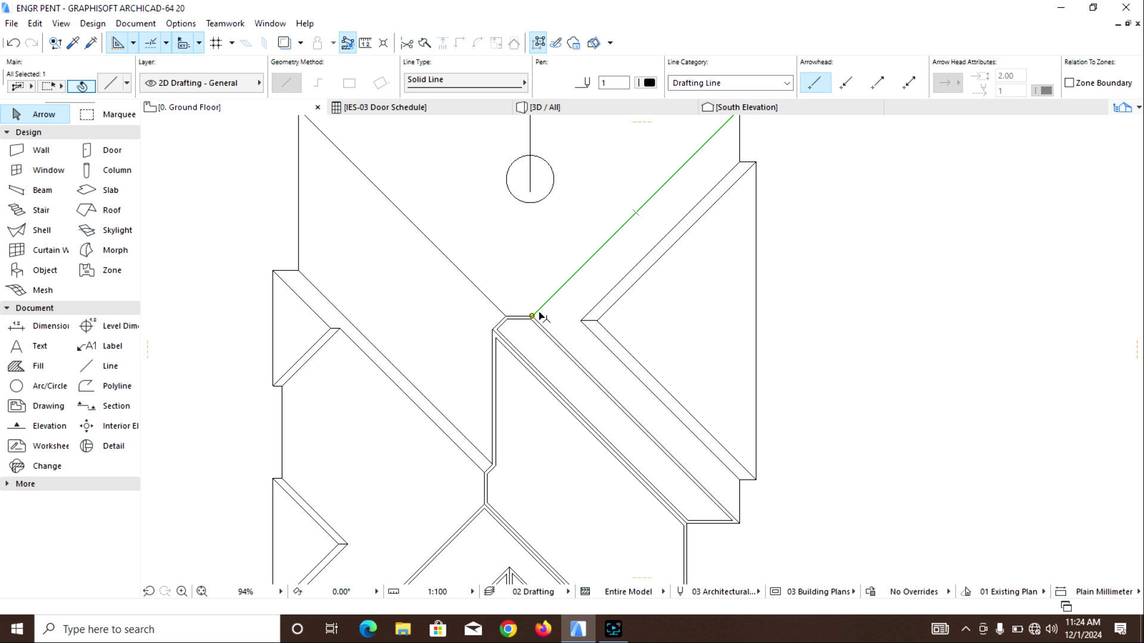
{"action": "left_click", "coordinate": [539, 50]}
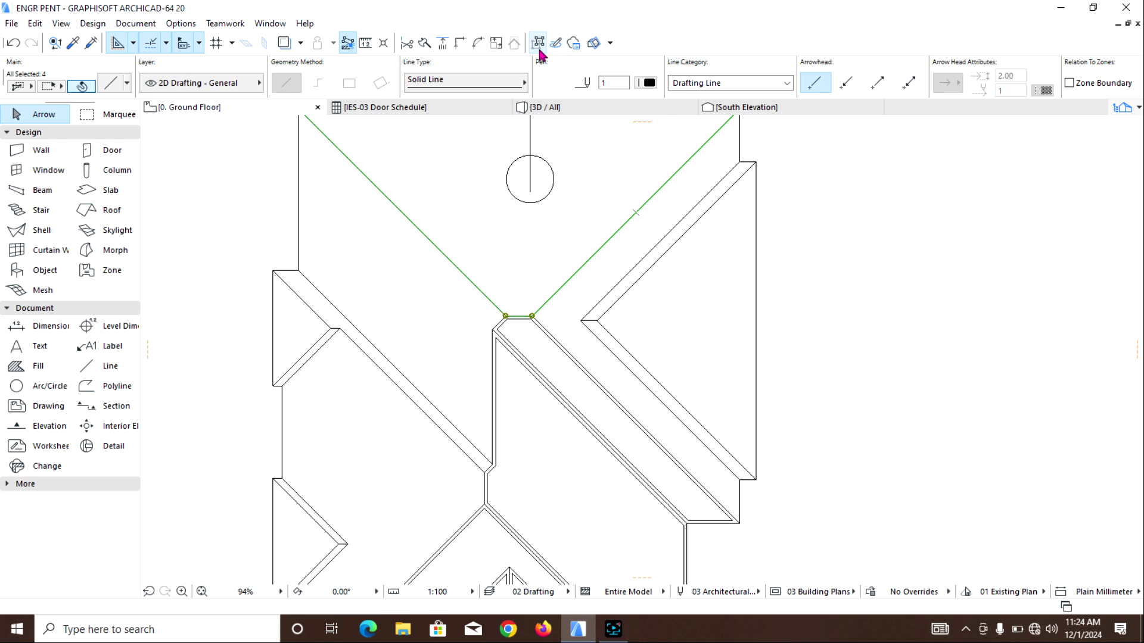
{"action": "left_click", "coordinate": [511, 316]}
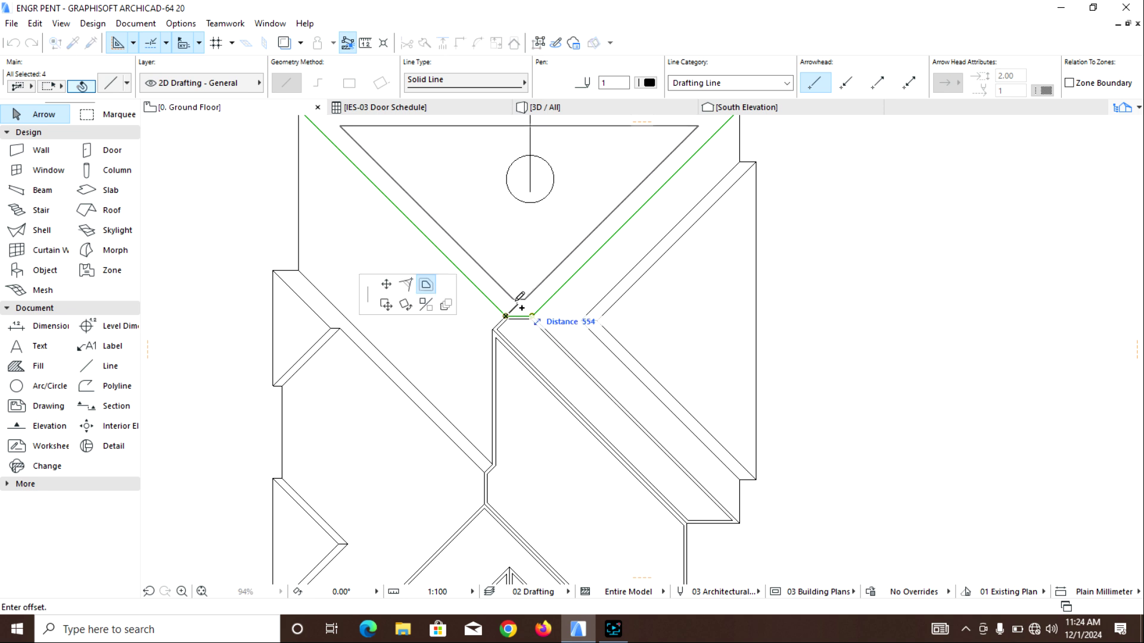
{"action": "type", "text": "100"}
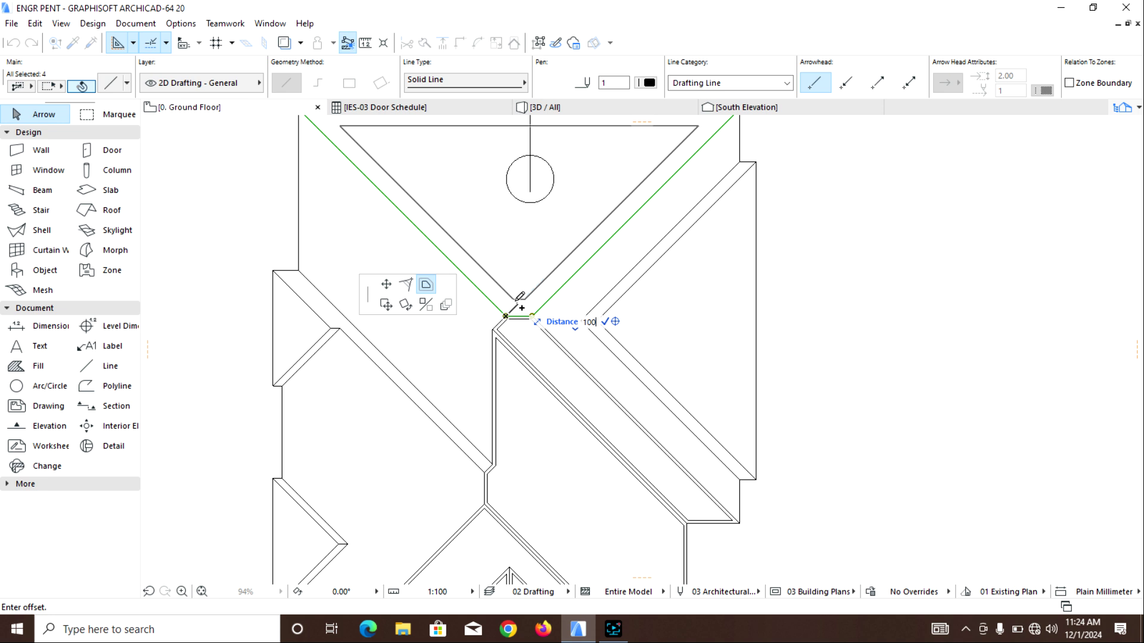
{"action": "key", "text": "Return"}
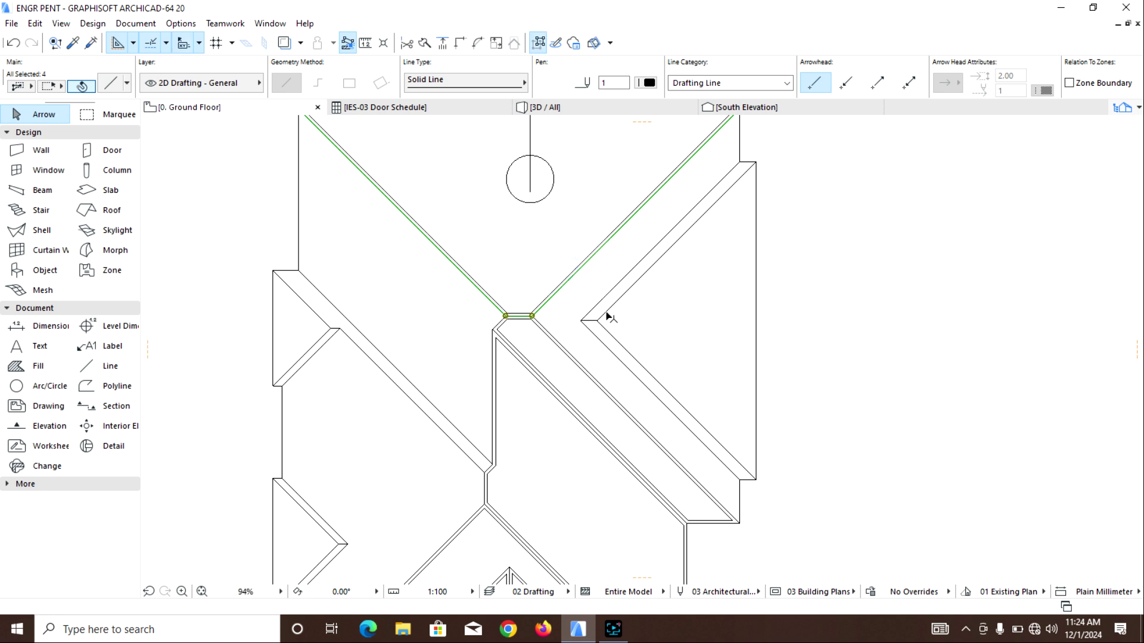
Select the connected outline of the roof section along the plan's right edge and offset a copy inward by 100 mm
{"action": "left_click", "coordinate": [756, 299]}
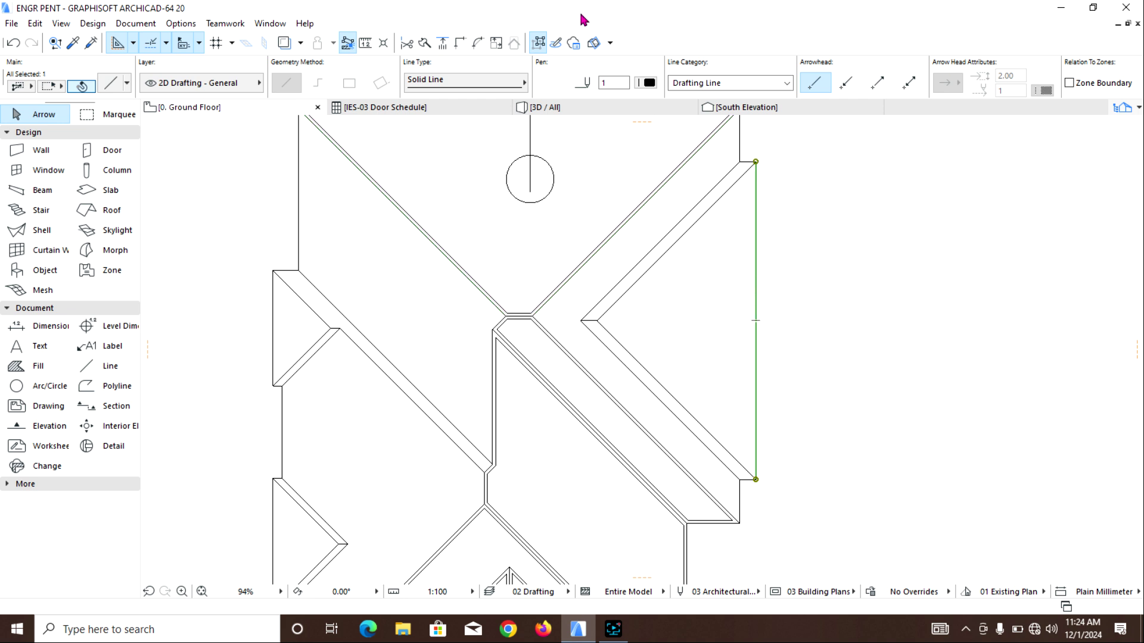
{"action": "left_click", "coordinate": [539, 43]}
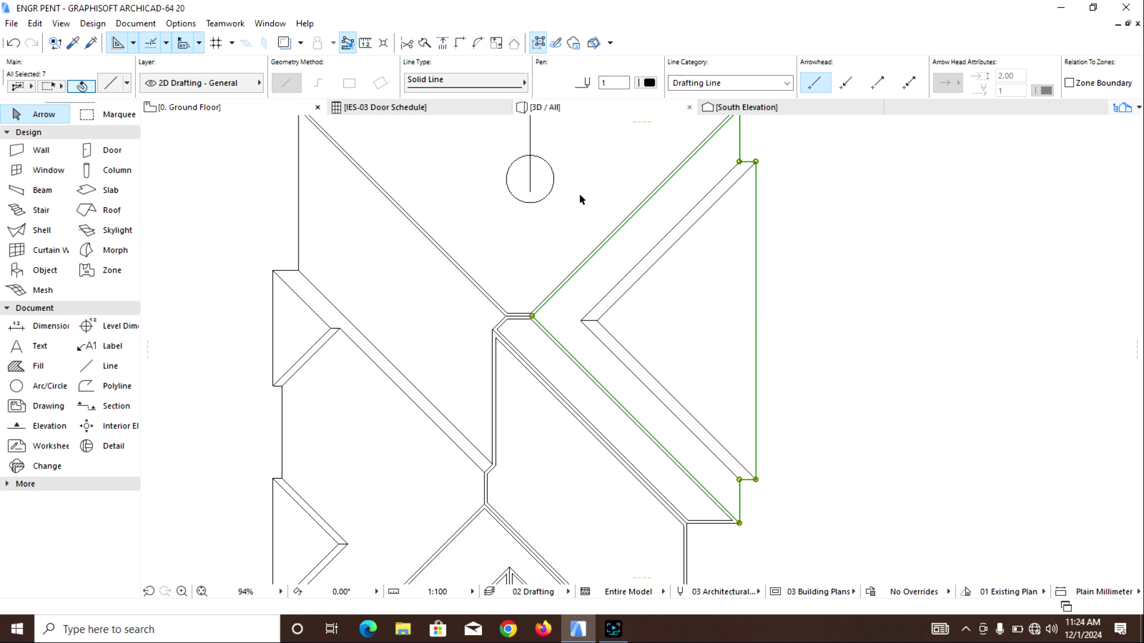
{"action": "left_click", "coordinate": [534, 314]}
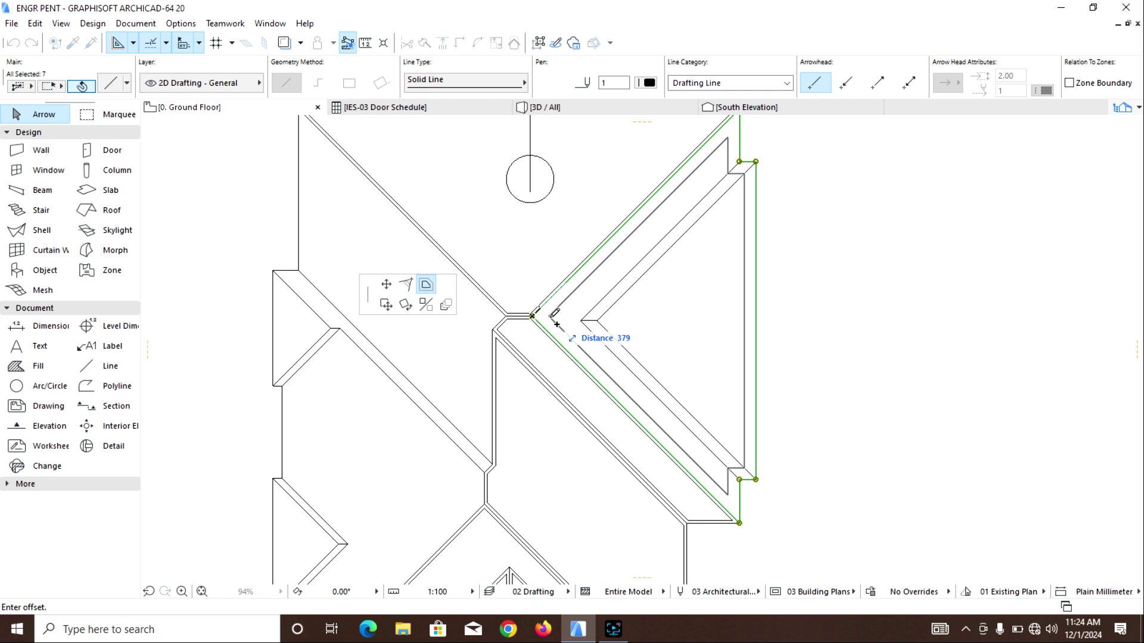
{"action": "type", "text": "100"}
{"action": "key", "text": "Return"}
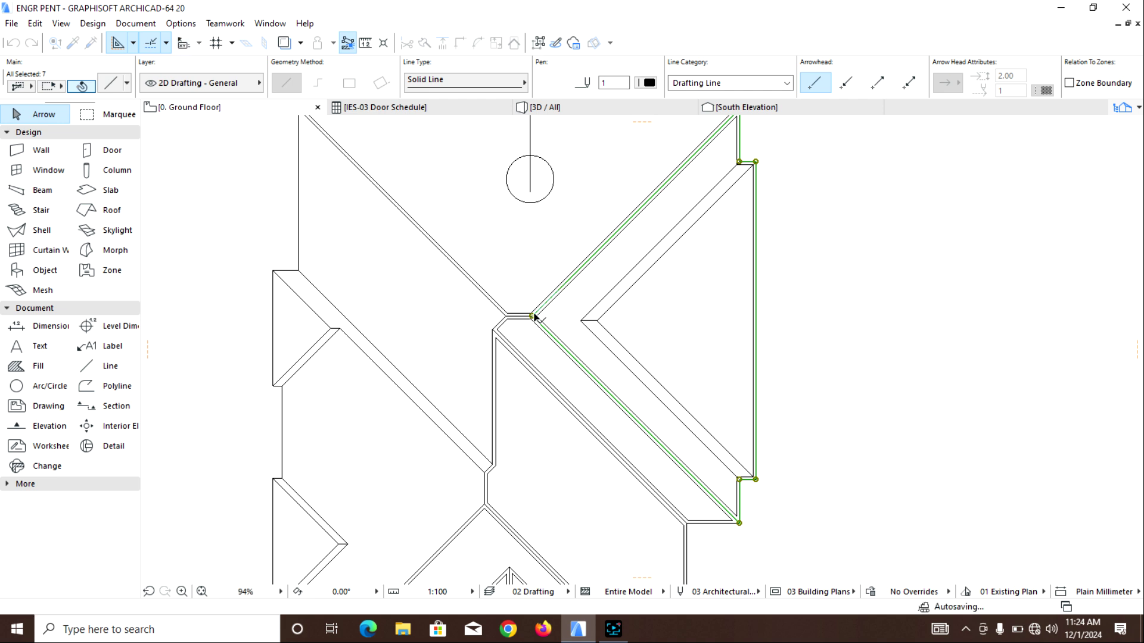
{"action": "key", "text": "Escape"}
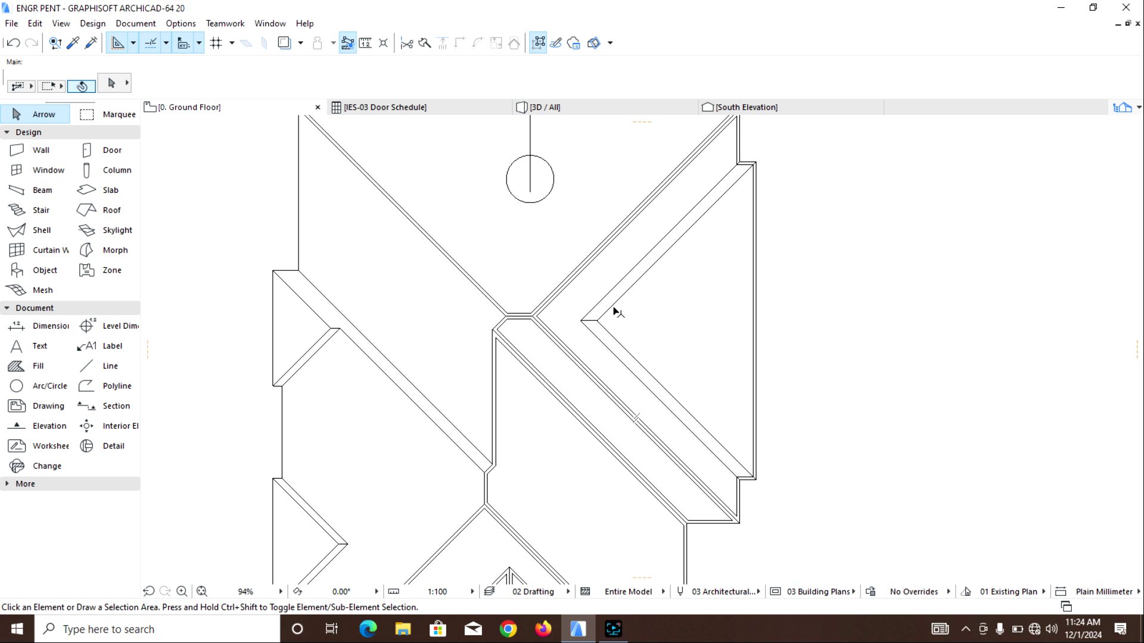
Select the narrow strip outline above the right gable's apex and offset a copy inward by about 87 mm
{"action": "left_click", "coordinate": [615, 310]}
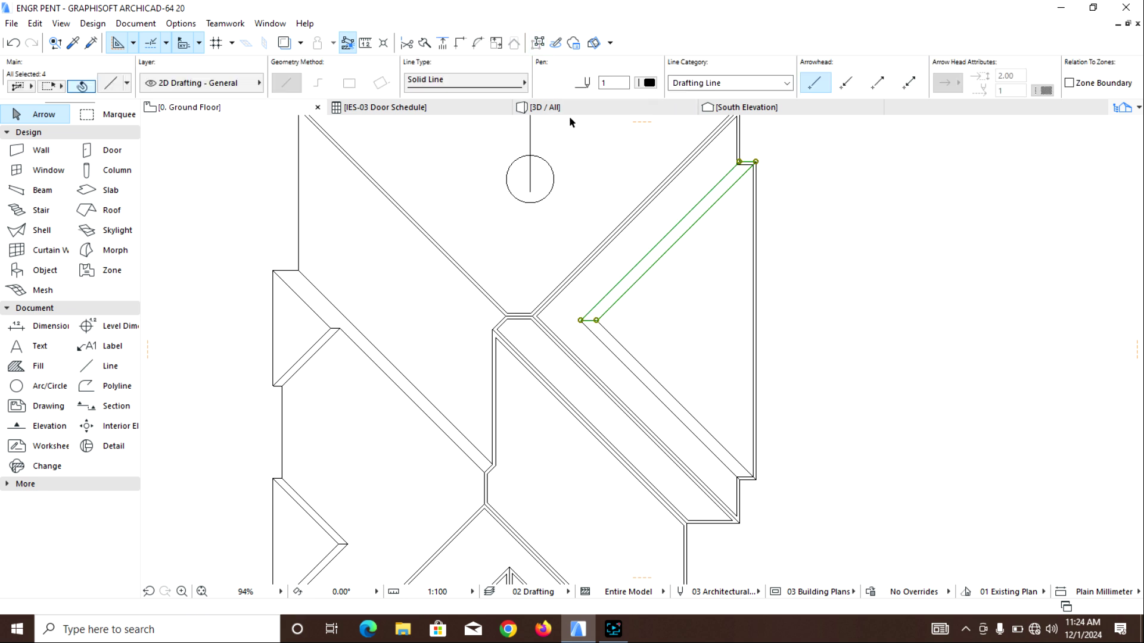
{"action": "left_click", "coordinate": [538, 42]}
{"action": "scroll", "coordinate": [601, 280], "scroll_direction": "up", "scroll_amount": 3}
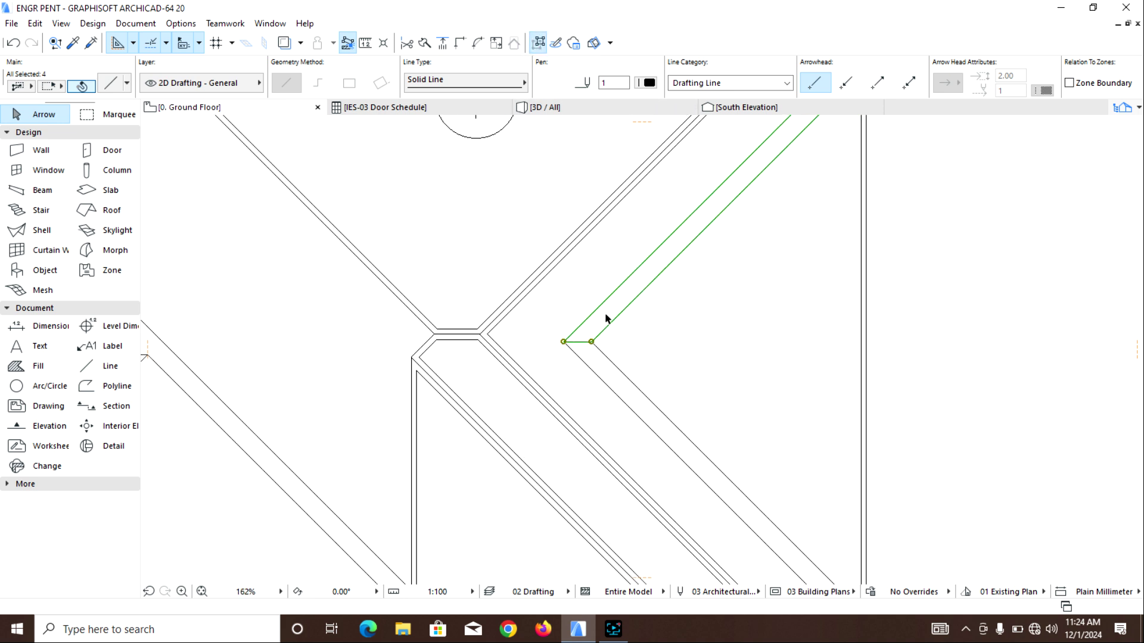
{"action": "left_click", "coordinate": [592, 343]}
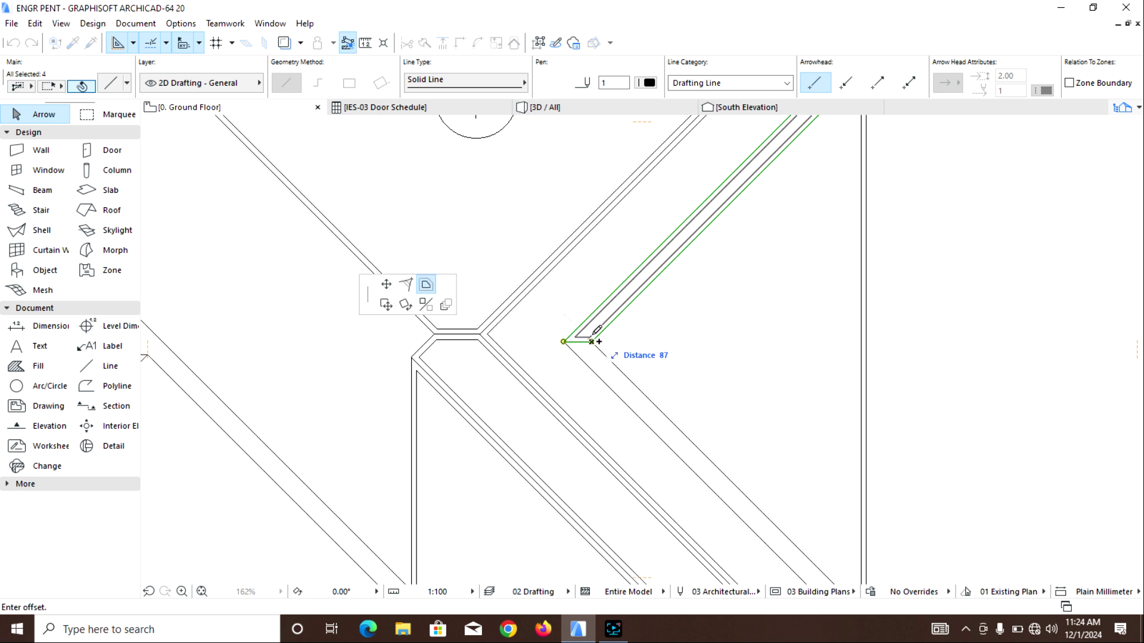
{"action": "left_click", "coordinate": [591, 342]}
{"action": "left_click", "coordinate": [584, 364]}
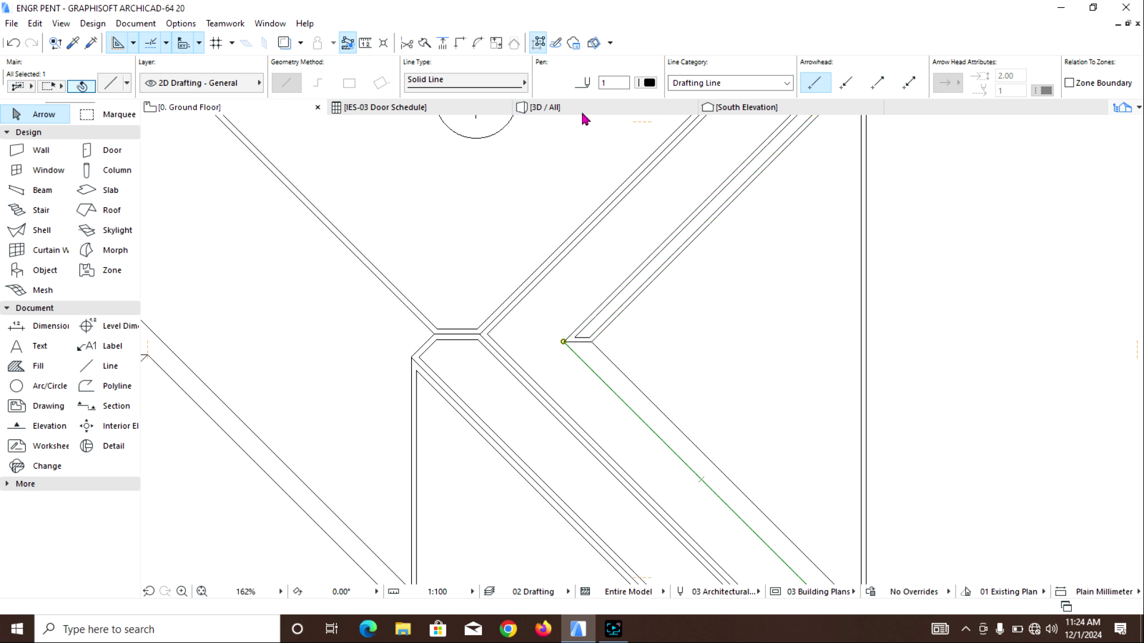
{"action": "left_click", "coordinate": [540, 44]}
{"action": "left_click", "coordinate": [539, 44]}
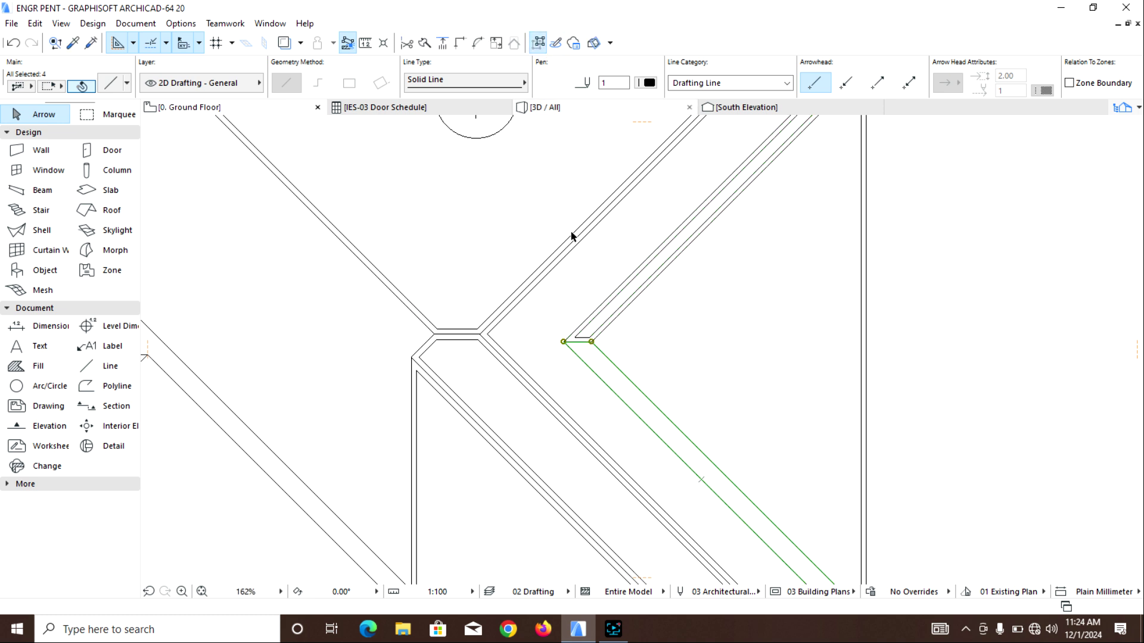
{"action": "key", "text": "Escape"}
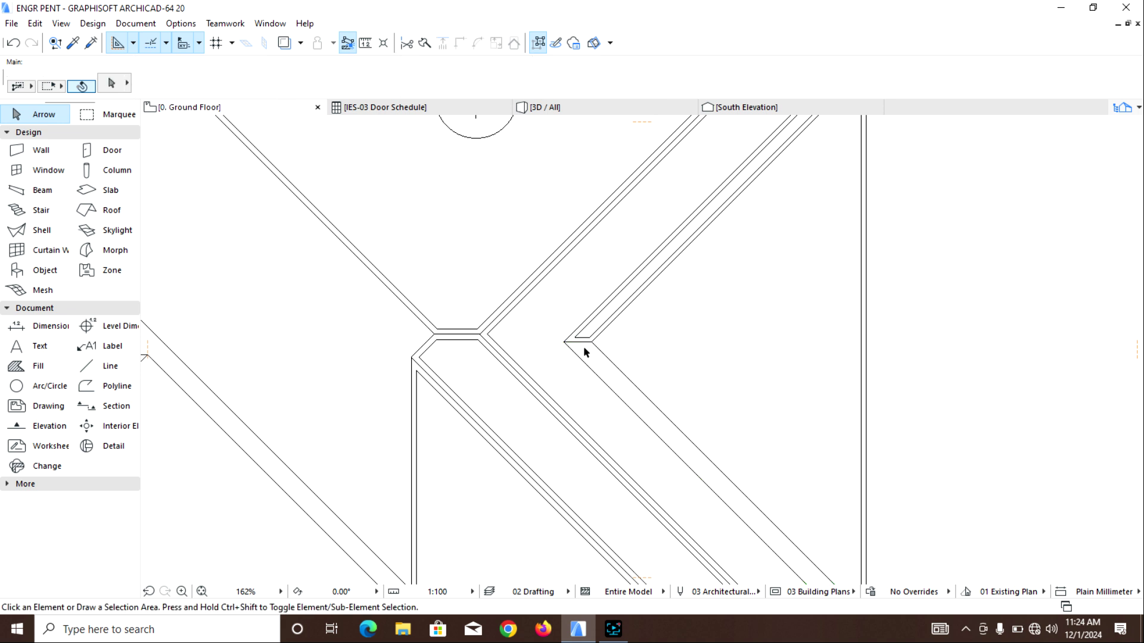
Select the narrow strip outline running down from the right gable's apex and offset a copy inward
{"action": "left_click", "coordinate": [603, 355]}
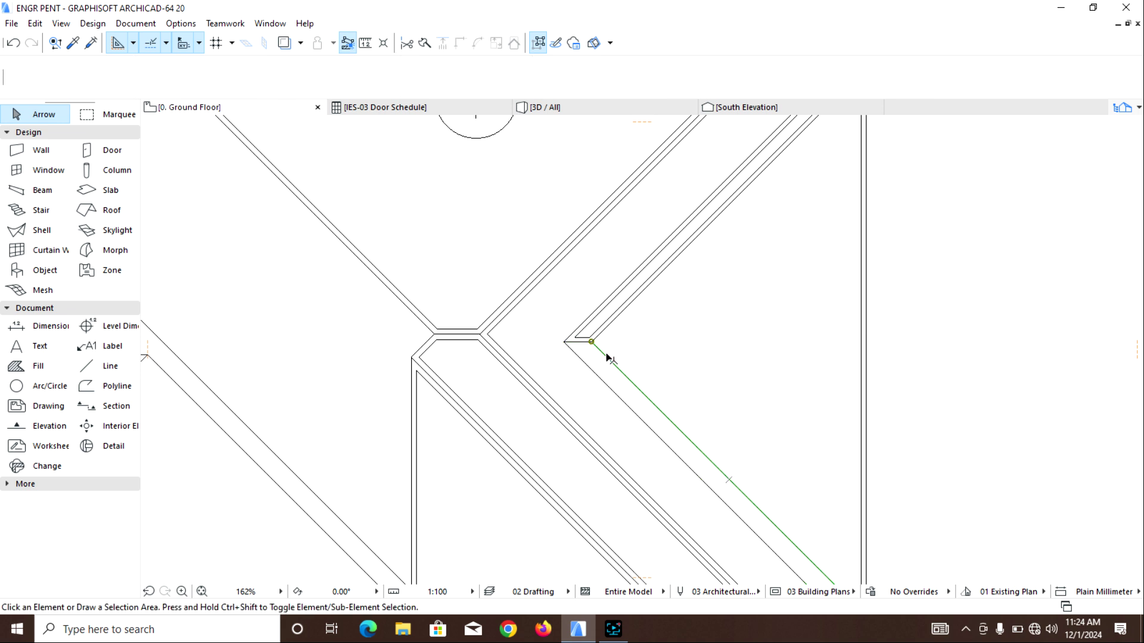
{"action": "left_click", "coordinate": [539, 45]}
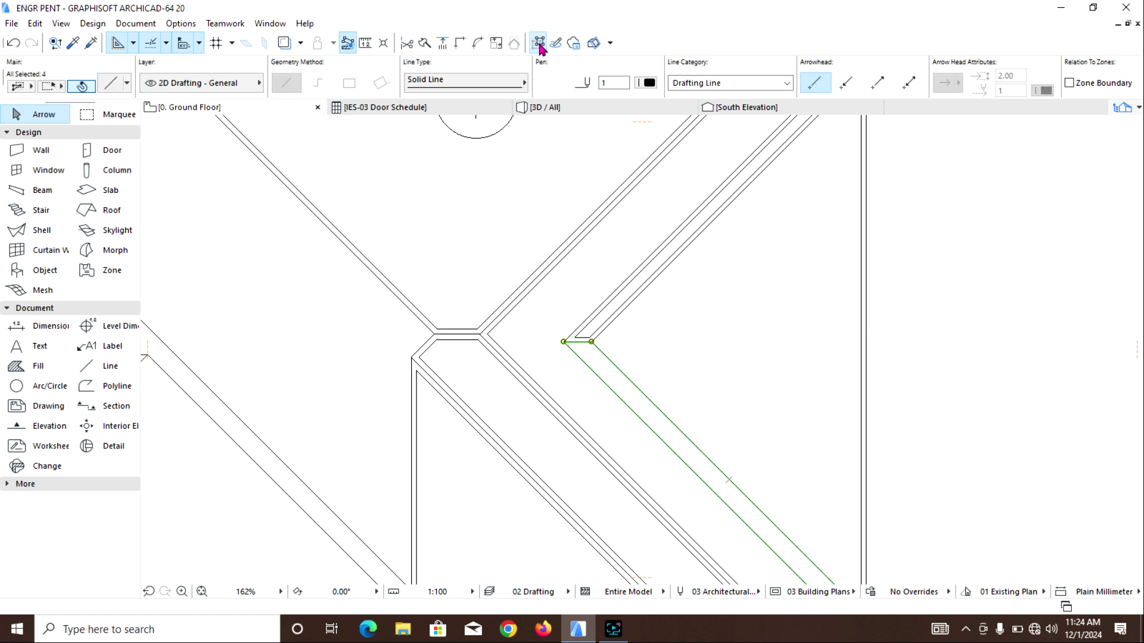
{"action": "left_click", "coordinate": [565, 344]}
{"action": "left_click", "coordinate": [586, 357]}
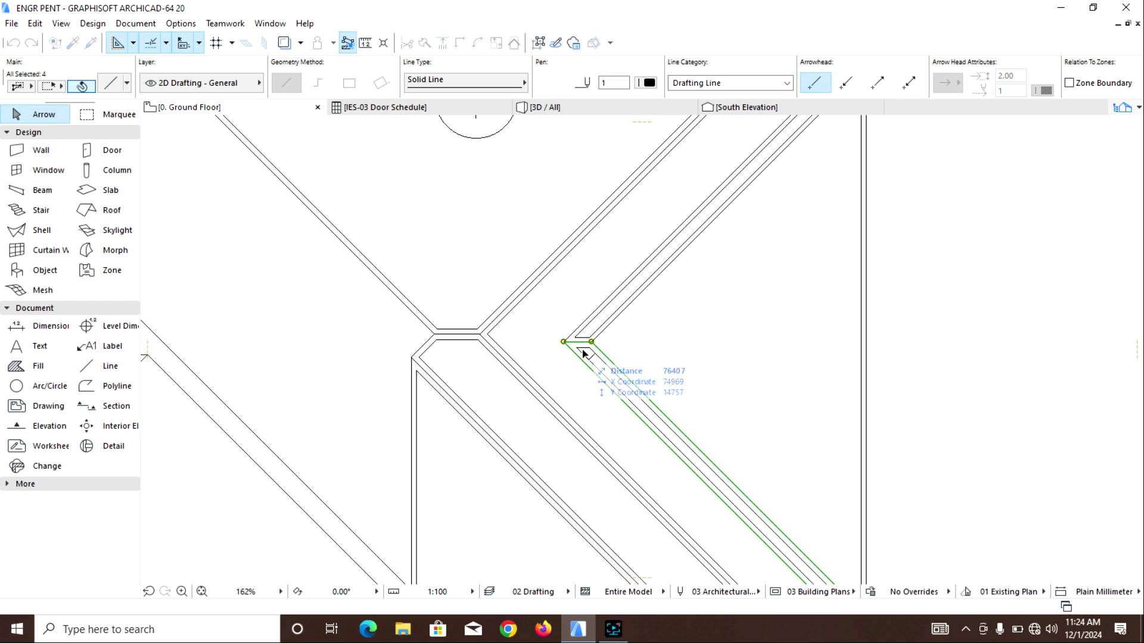
{"action": "scroll", "coordinate": [674, 355], "scroll_direction": "down", "scroll_amount": 3}
{"action": "scroll", "coordinate": [786, 328], "scroll_direction": "up", "scroll_amount": 4}
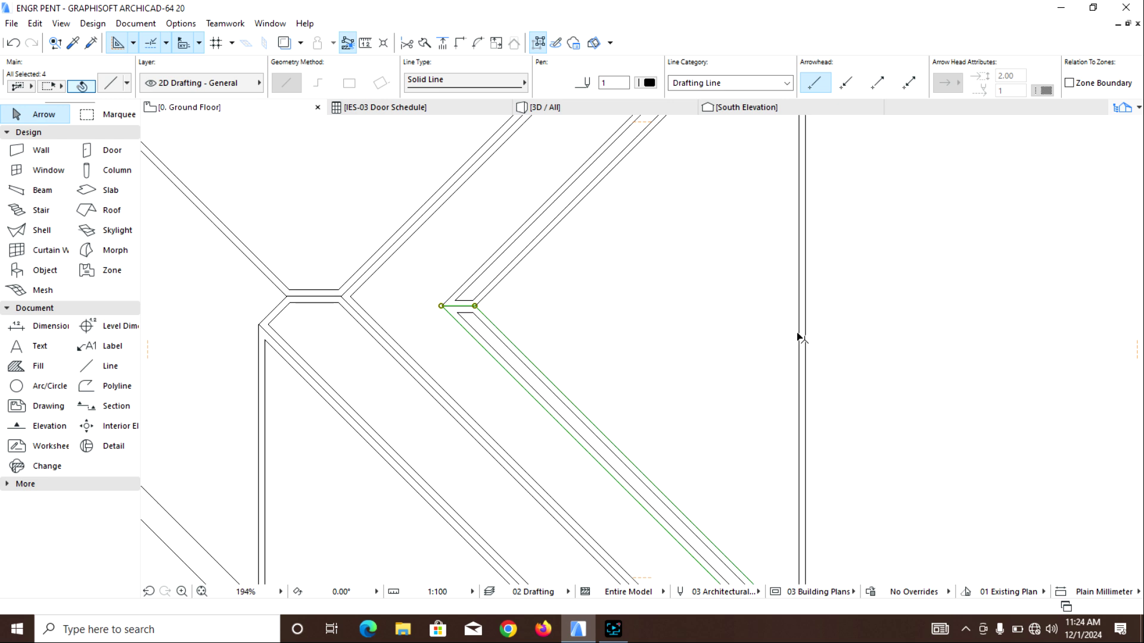
{"action": "left_click", "coordinate": [798, 334]}
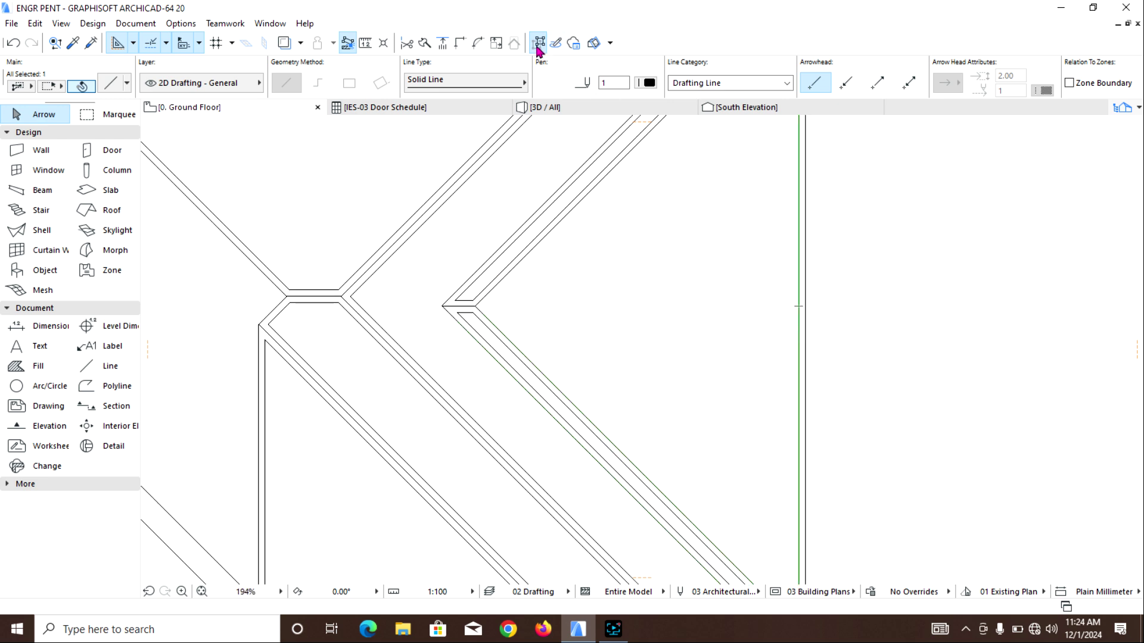
{"action": "scroll", "coordinate": [642, 341], "scroll_direction": "down", "scroll_amount": 5}
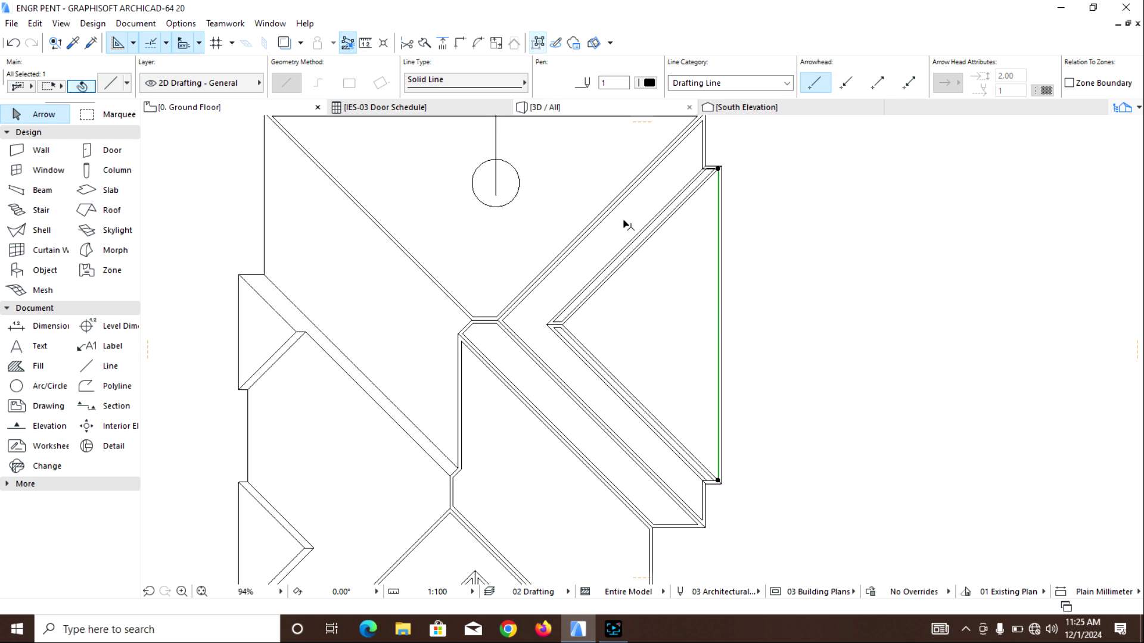
{"action": "left_click", "coordinate": [670, 335]}
Select the connected outline of the roof slope along the plan's upper left edge and offset a copy inward by 100 mm
{"action": "scroll", "coordinate": [683, 374], "scroll_direction": "down", "scroll_amount": 2}
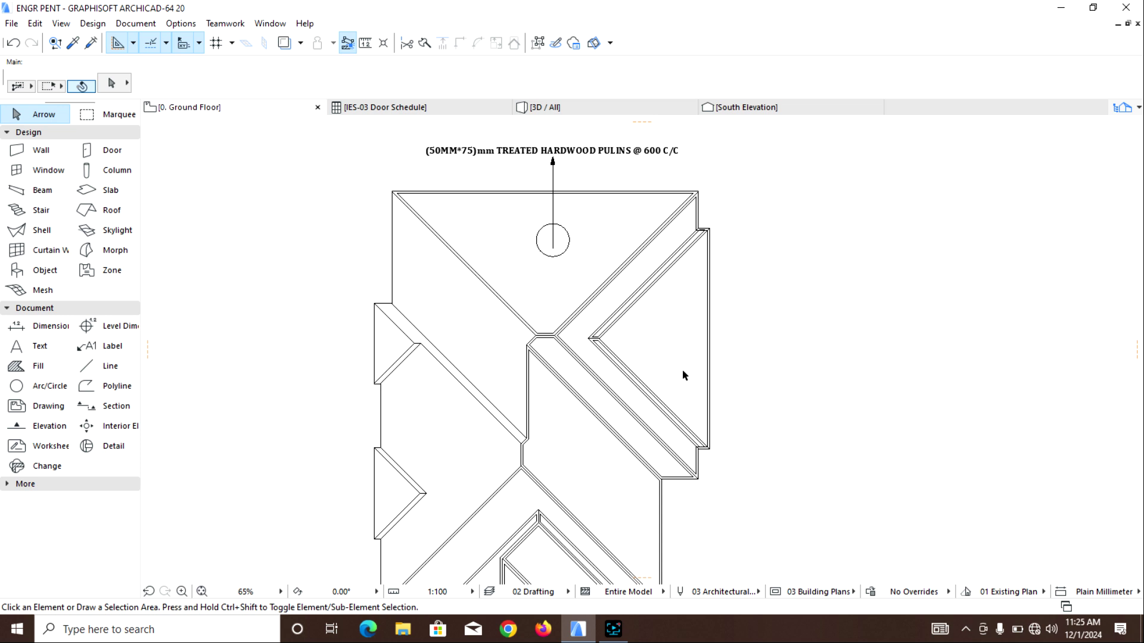
{"action": "middle_click_drag", "start_coordinate": [666, 390], "coordinate": [705, 365]}
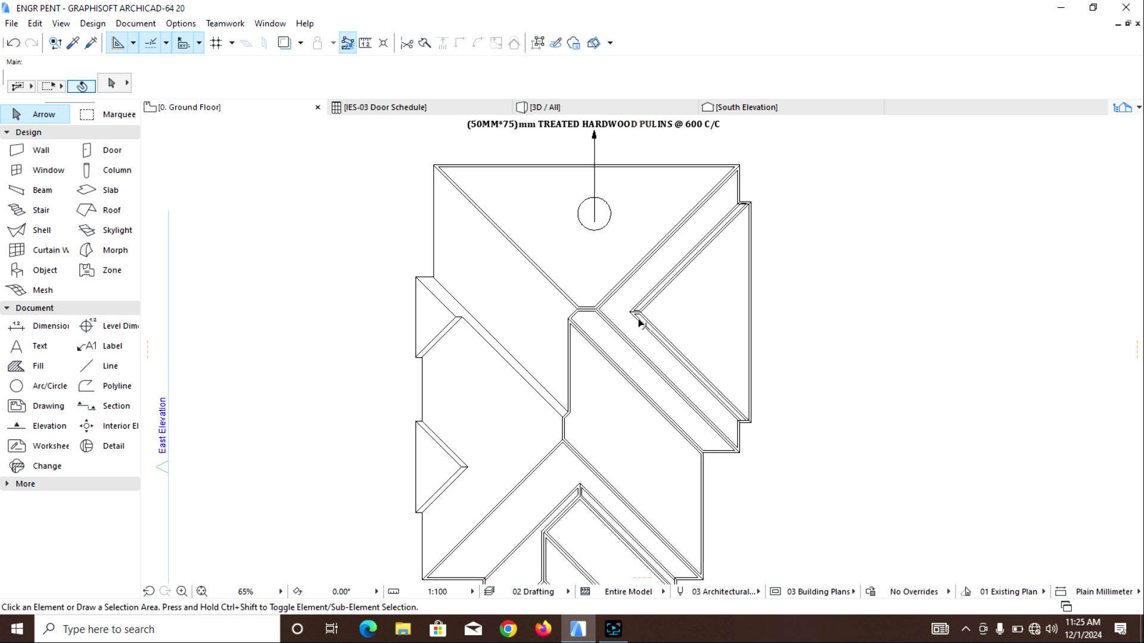
{"action": "middle_click_drag", "start_coordinate": [601, 277], "coordinate": [663, 315]}
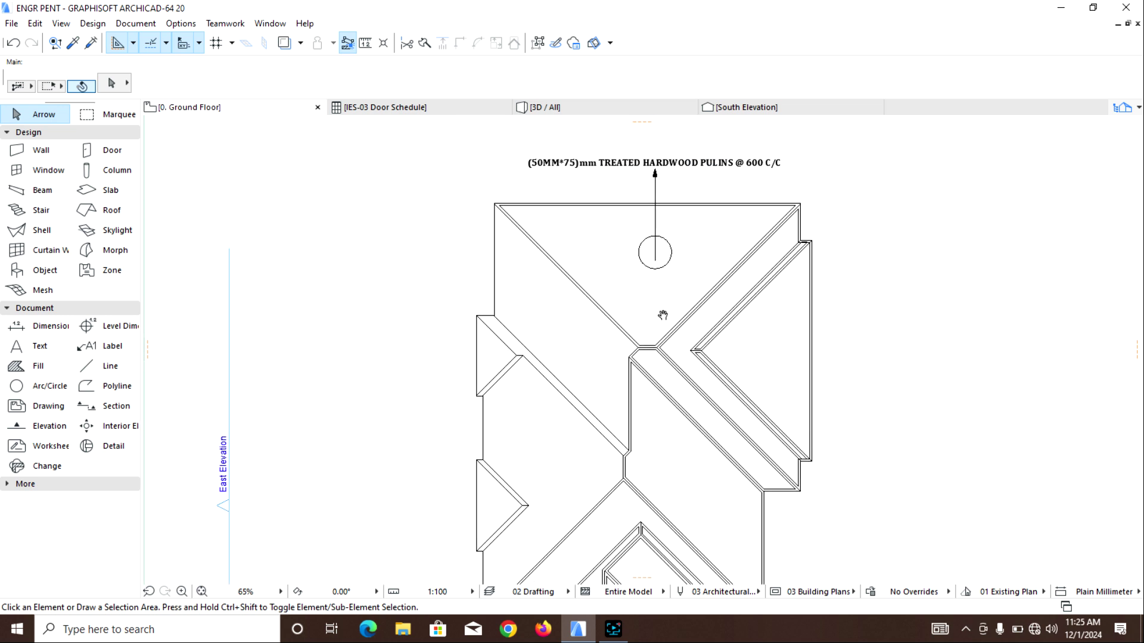
{"action": "left_click", "coordinate": [496, 266]}
{"action": "left_click", "coordinate": [538, 43]}
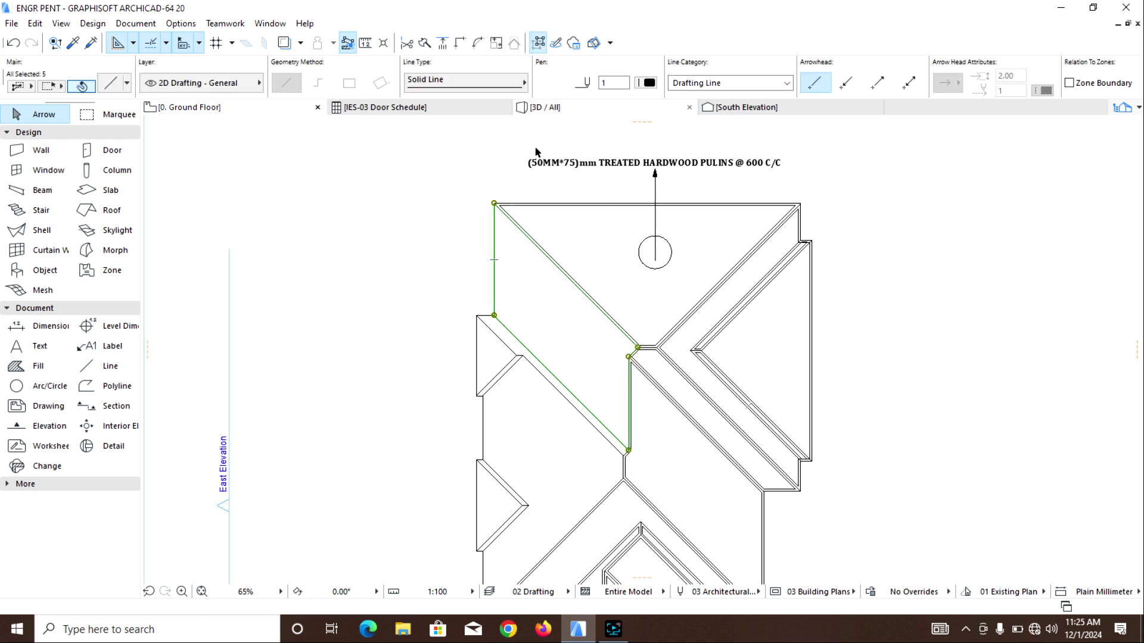
{"action": "left_click", "coordinate": [499, 320]}
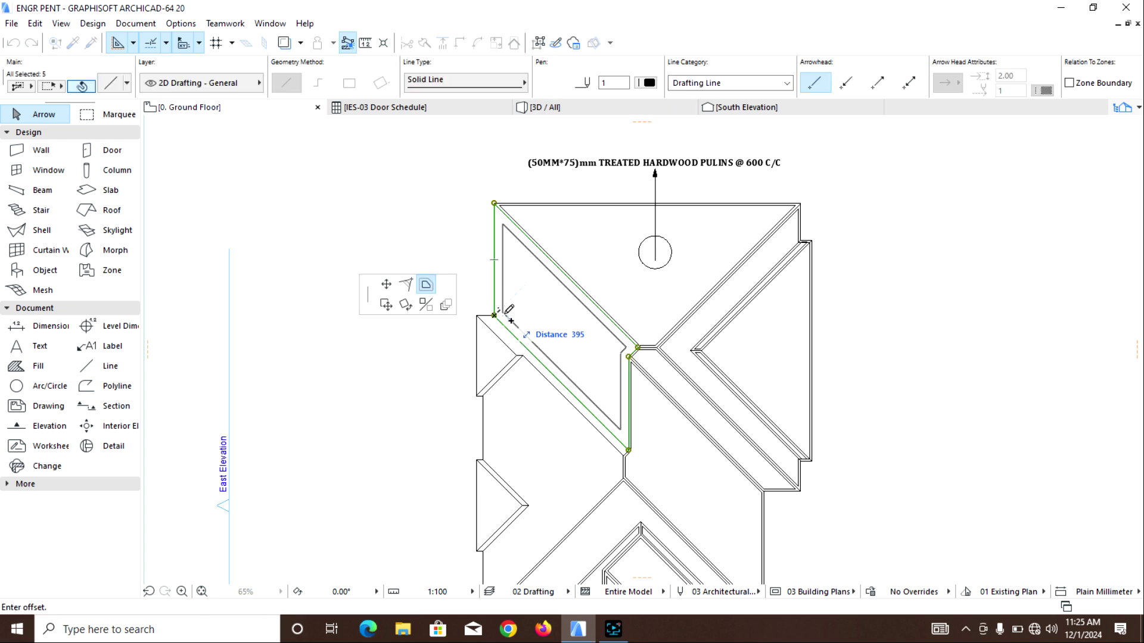
{"action": "type", "text": "1"}
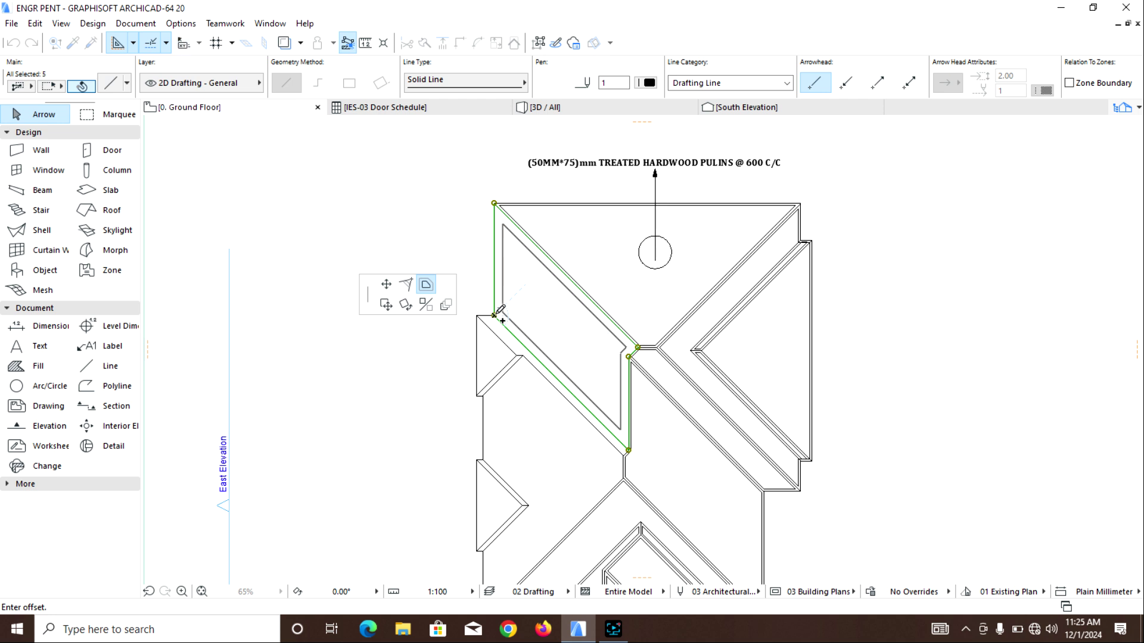
{"action": "key", "text": "Return"}
Select the triangular outline of the upper left gable and offset a copy inward by 100 mm
{"action": "scroll", "coordinate": [486, 365], "scroll_direction": "up", "scroll_amount": 5}
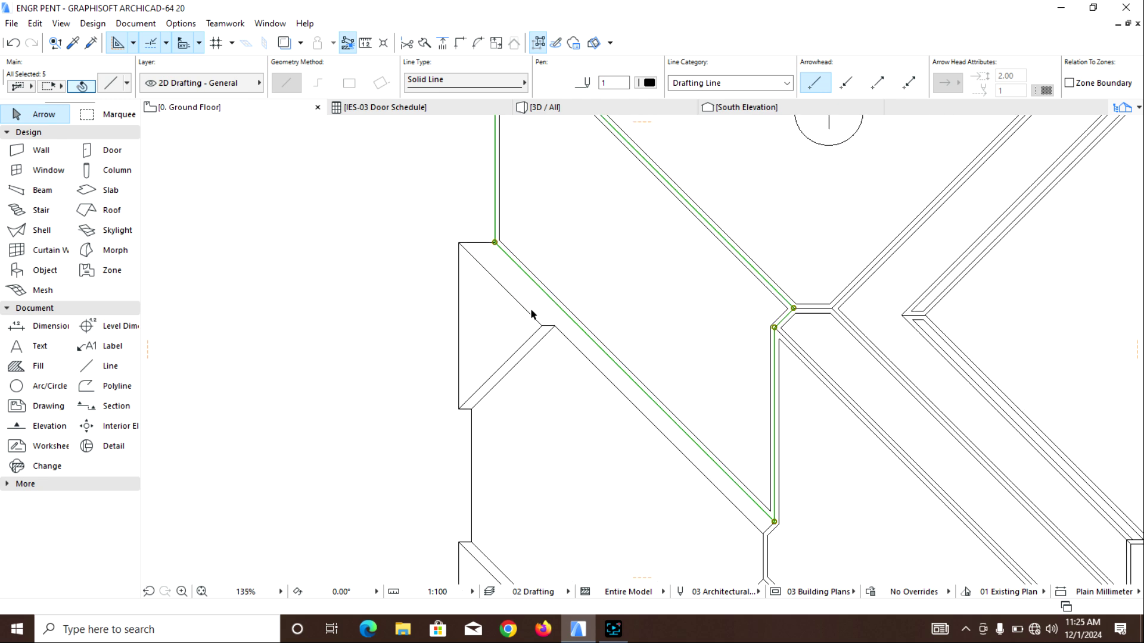
{"action": "left_click", "coordinate": [487, 274]}
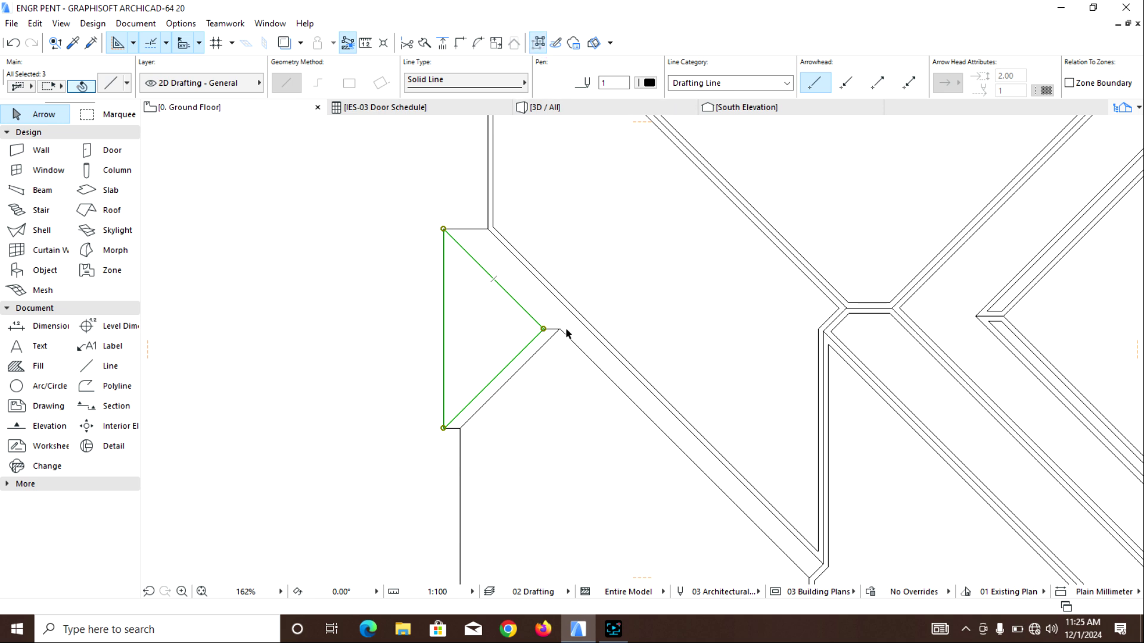
{"action": "left_click", "coordinate": [544, 329]}
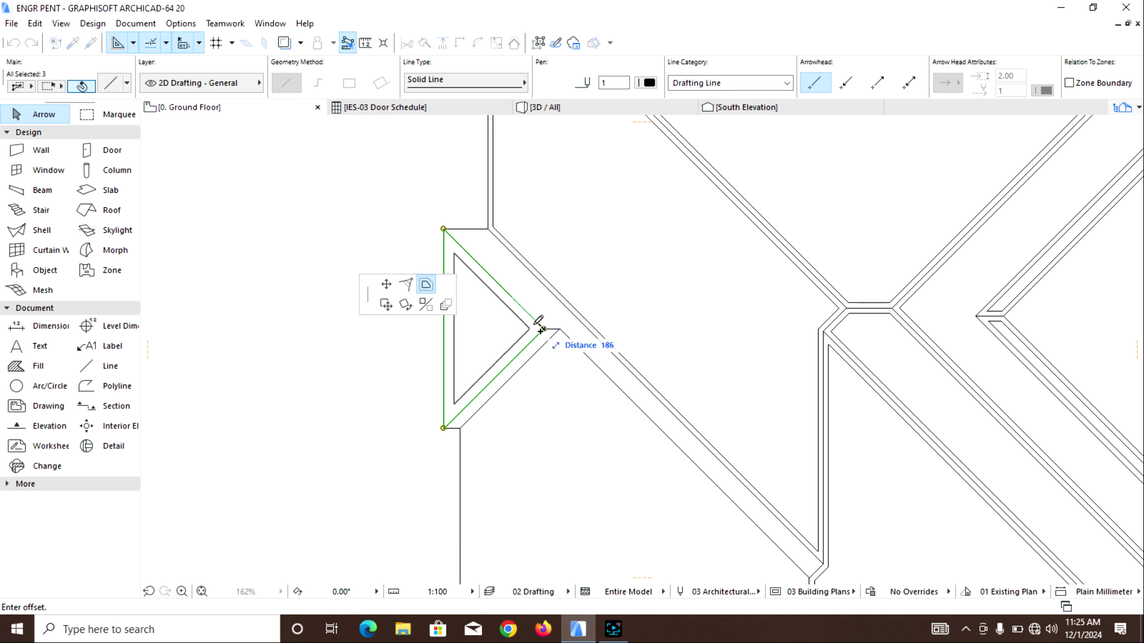
{"action": "type", "text": "1"}
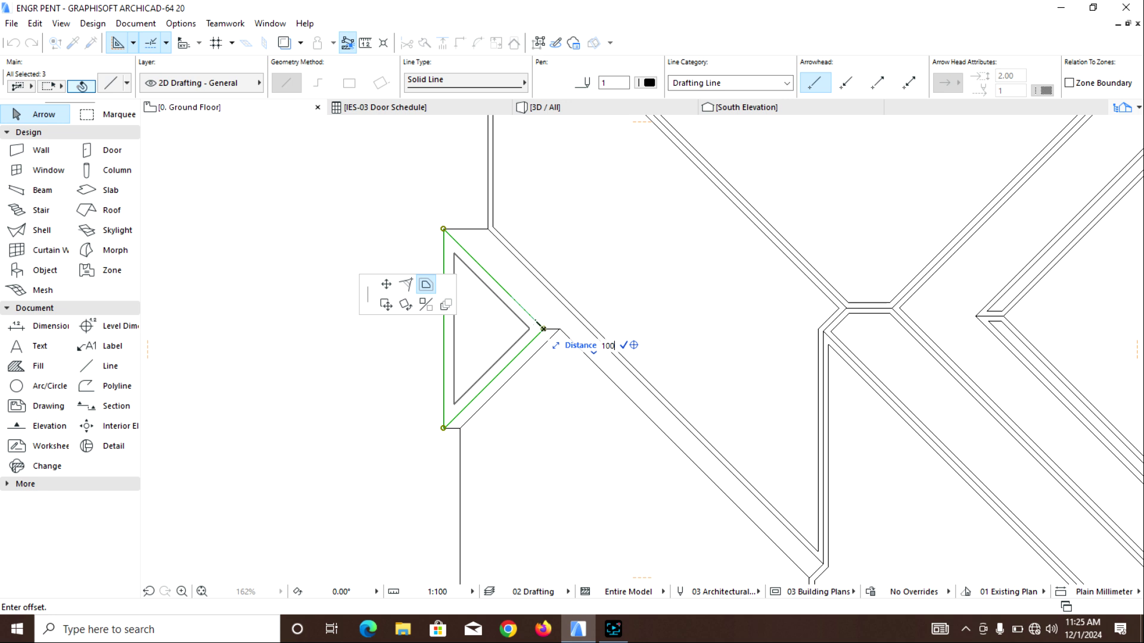
{"action": "type", "text": "00"}
{"action": "key", "text": "Return"}
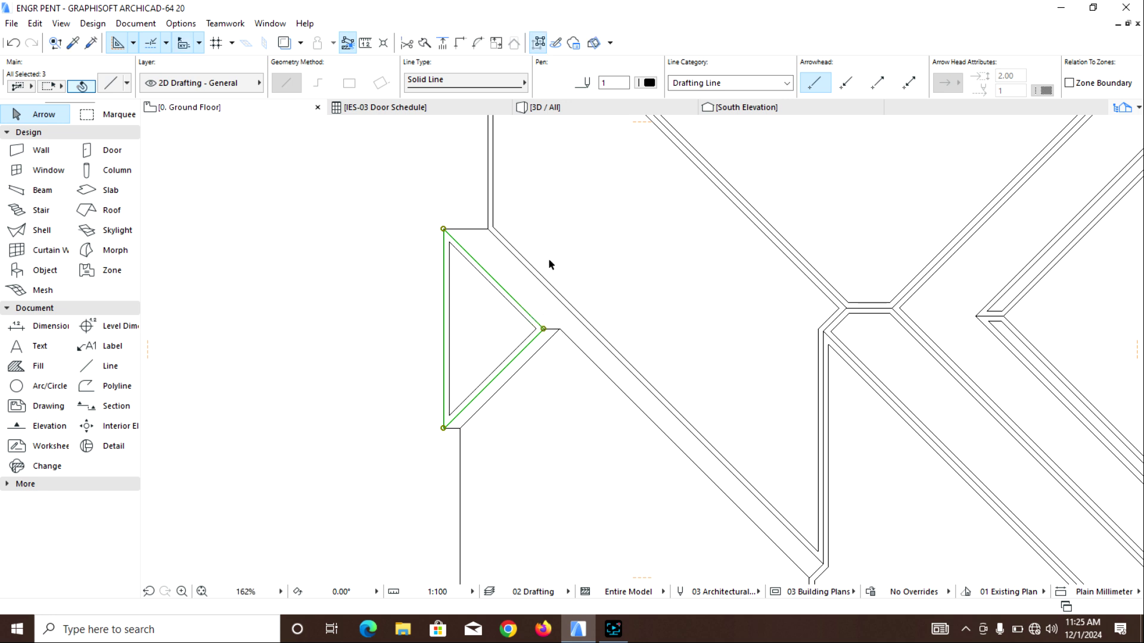
Select the narrow strip outline running diagonally from the upper left gable to the central ridge and offset a copy inward
{"action": "left_click", "coordinate": [494, 237]}
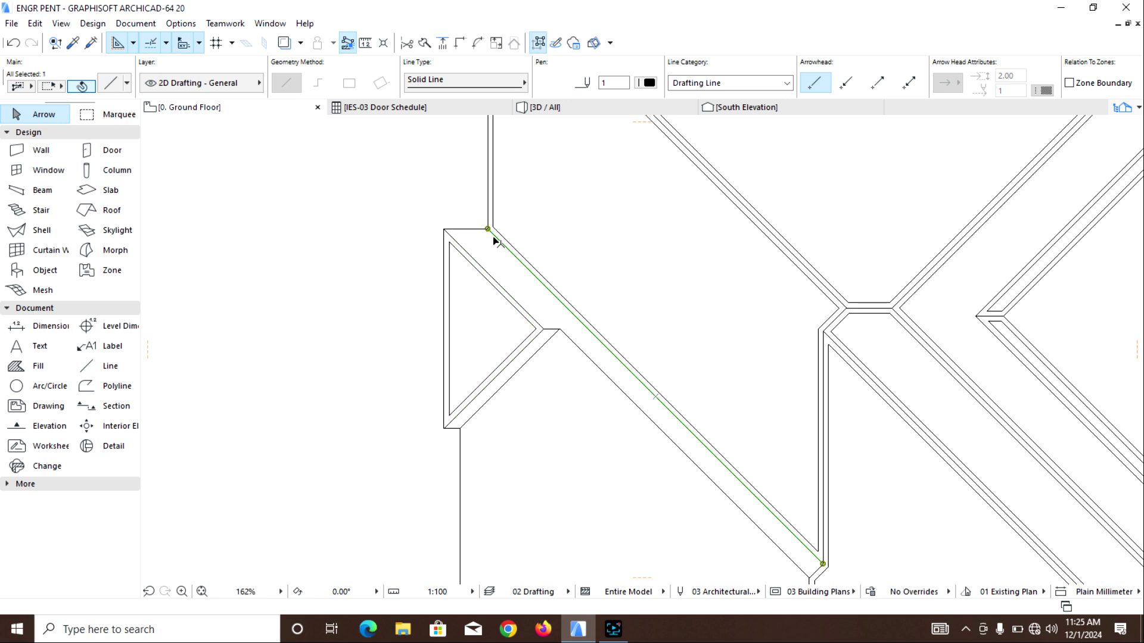
{"action": "left_click", "coordinate": [542, 48]}
{"action": "left_click", "coordinate": [443, 229]}
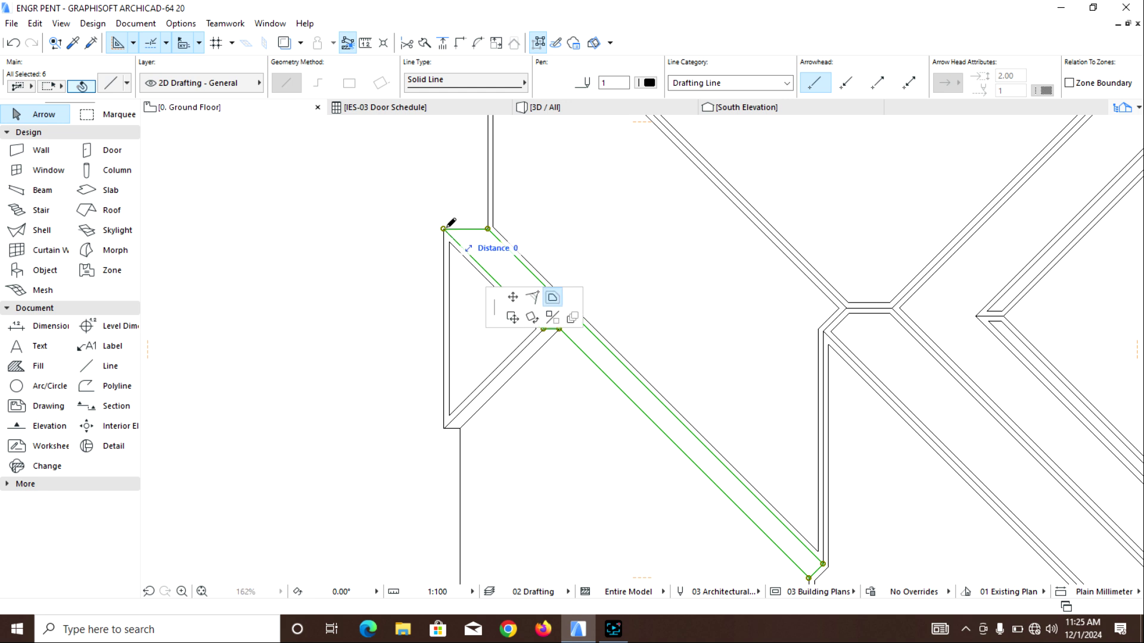
{"action": "left_click", "coordinate": [475, 241]}
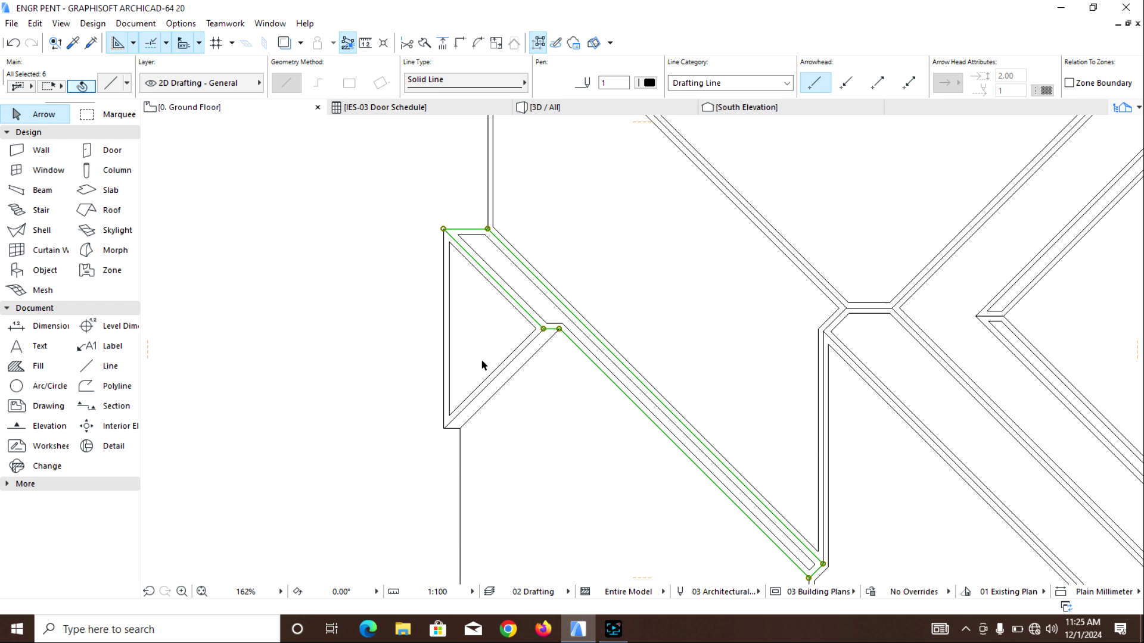
Select the connected outline of the large roof section between and around the two left gables and offset a copy inward by 100 mm
{"action": "scroll", "coordinate": [480, 359], "scroll_direction": "down", "scroll_amount": 2}
{"action": "left_click", "coordinate": [489, 337]}
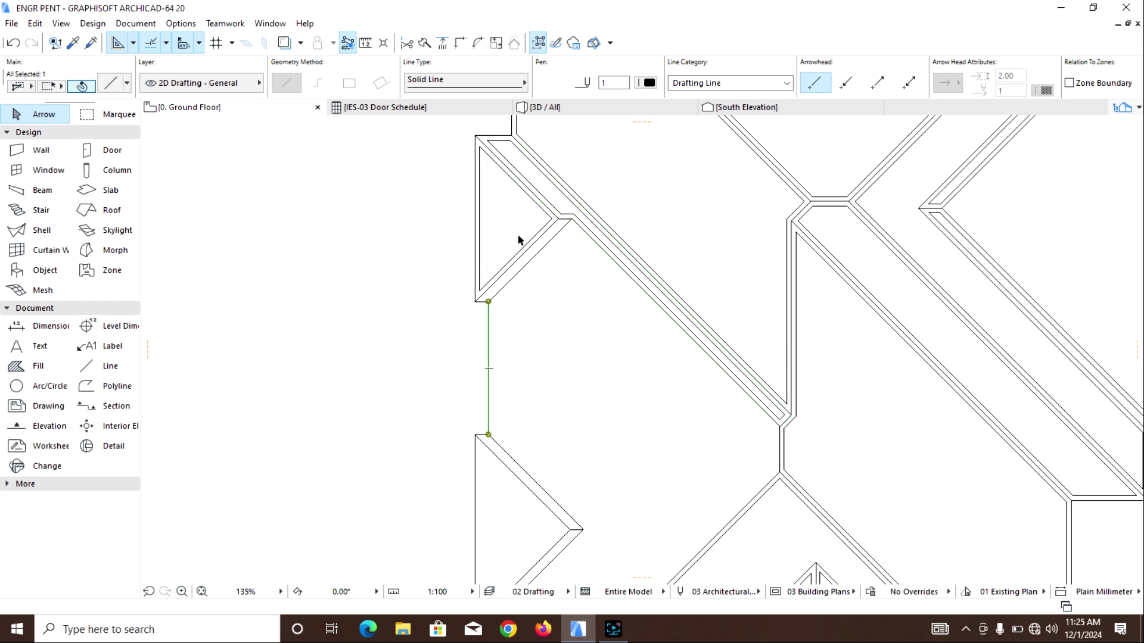
{"action": "left_click", "coordinate": [541, 47]}
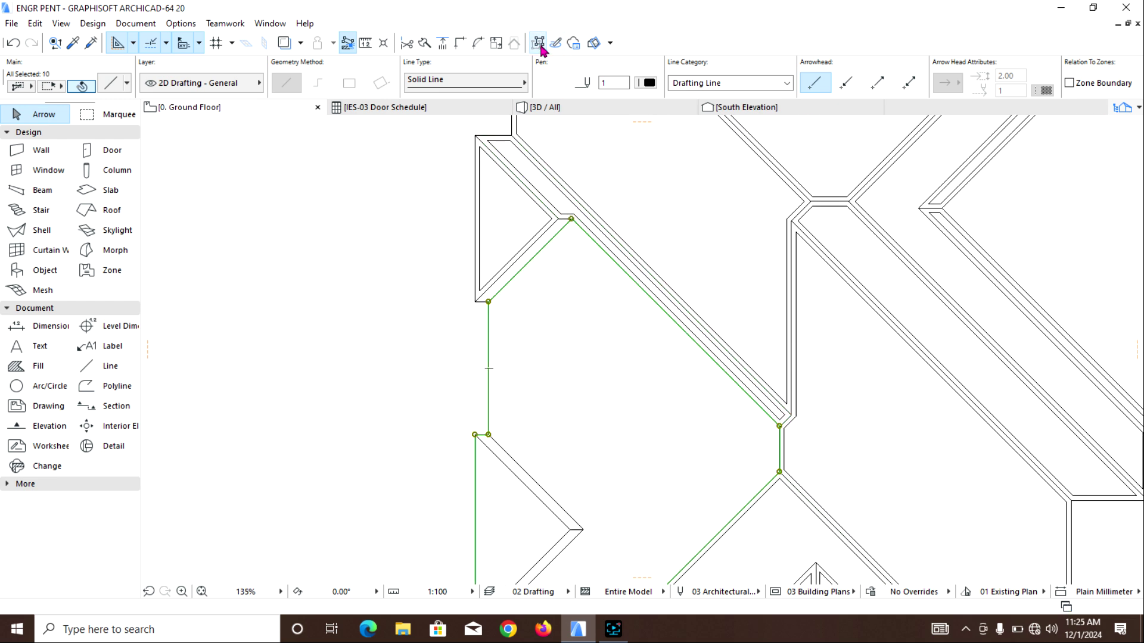
{"action": "left_click", "coordinate": [574, 223]}
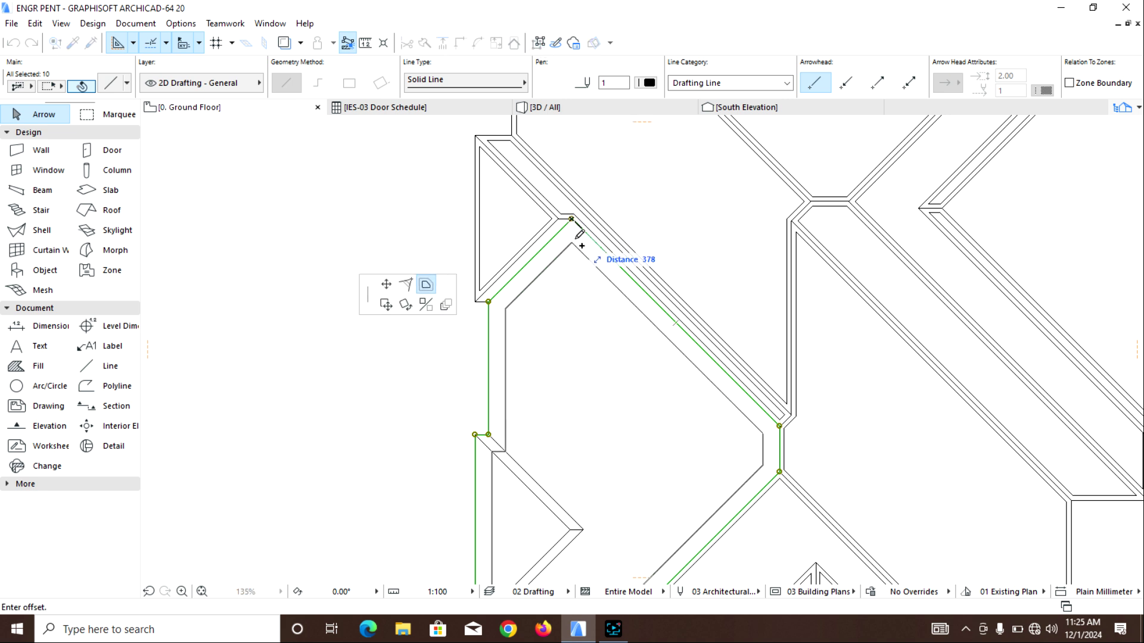
{"action": "type", "text": "100"}
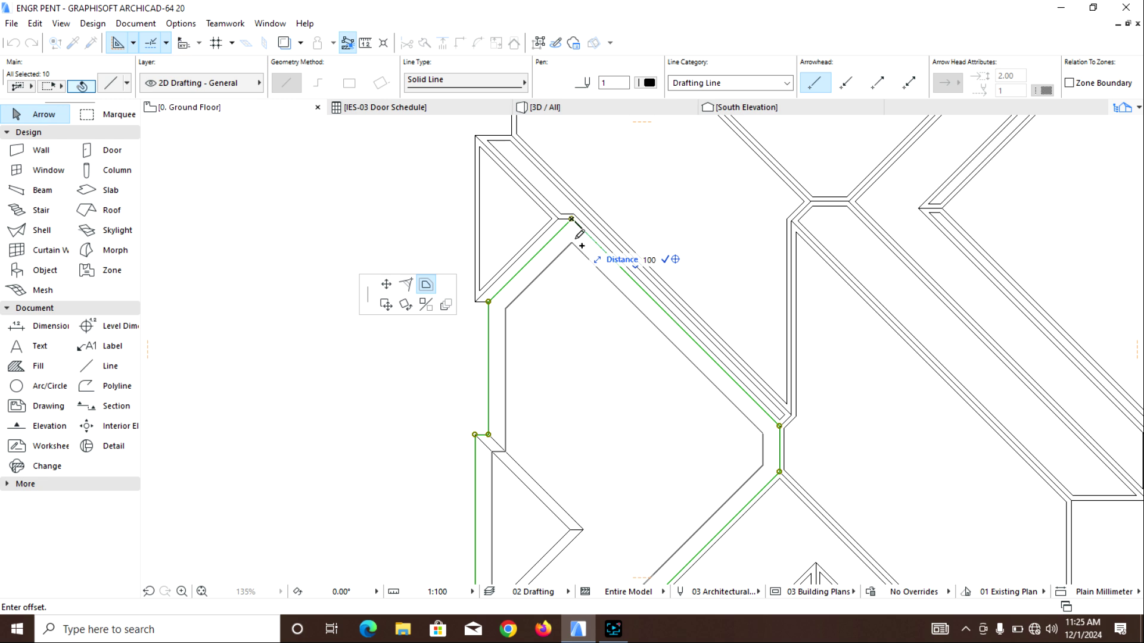
{"action": "key", "text": "Return"}
Select the triangular outline of the lower left gable and offset a copy inward by 100 mm
{"action": "scroll", "coordinate": [543, 349], "scroll_direction": "down", "scroll_amount": 1}
{"action": "middle_click_drag", "start_coordinate": [542, 350], "coordinate": [548, 260]}
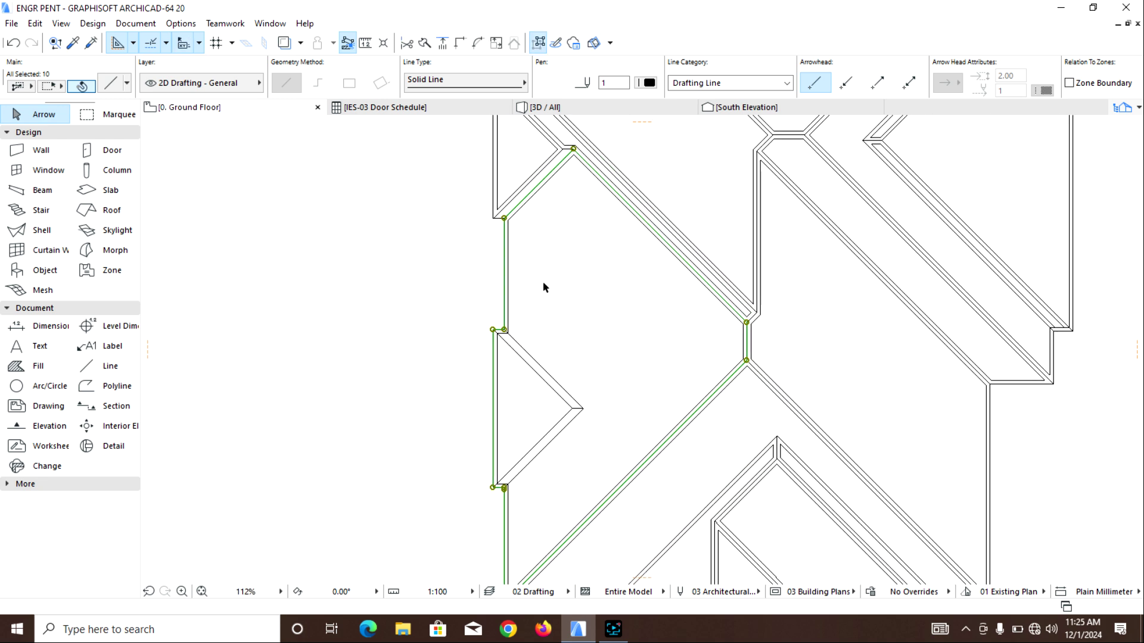
{"action": "scroll", "coordinate": [547, 371], "scroll_direction": "down", "scroll_amount": 1}
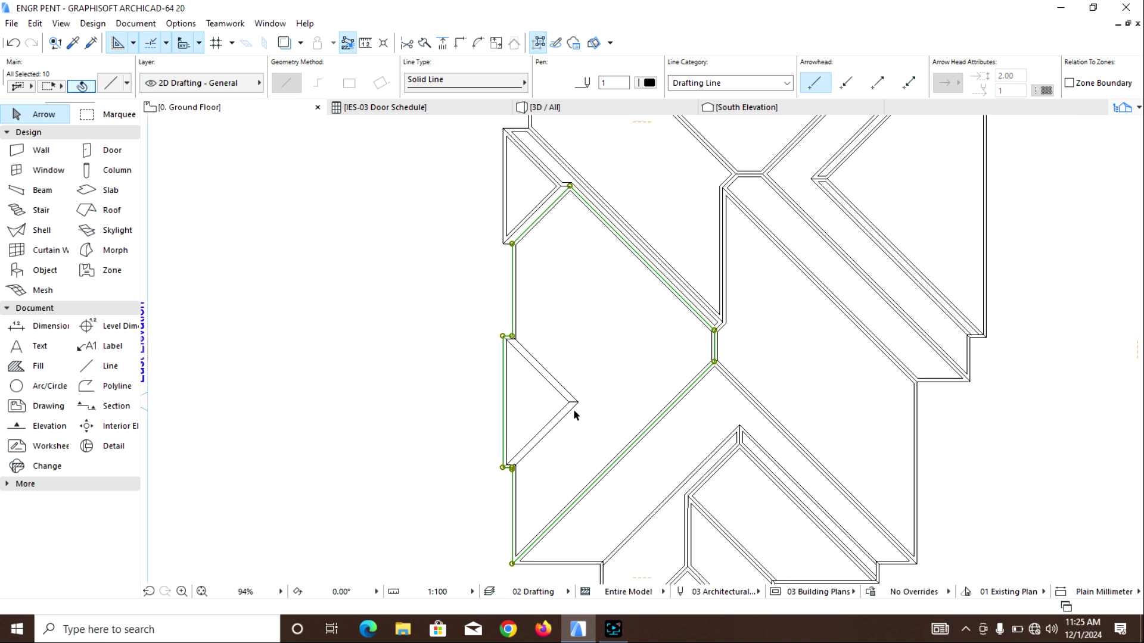
{"action": "left_click", "coordinate": [604, 346]}
{"action": "scroll", "coordinate": [565, 374], "scroll_direction": "up", "scroll_amount": 5}
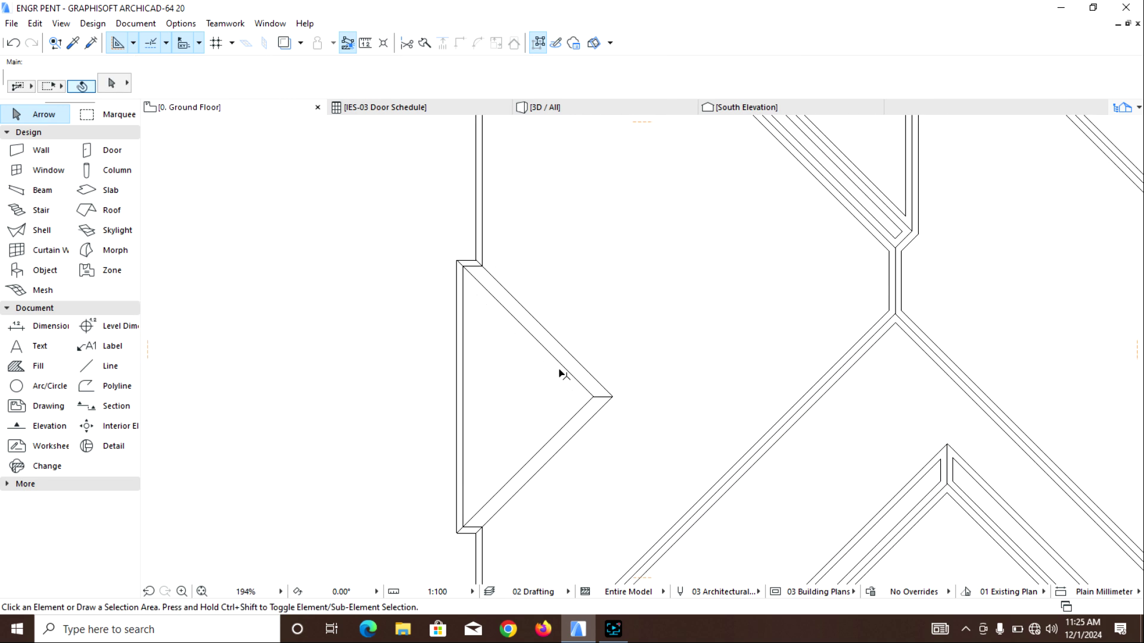
{"action": "left_click", "coordinate": [582, 383]}
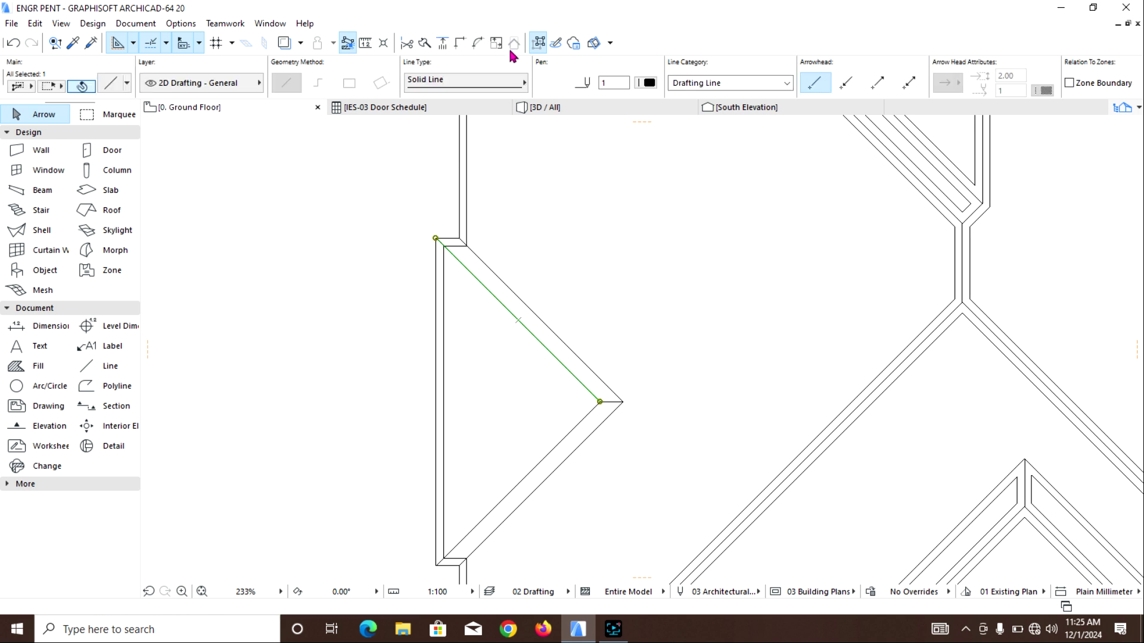
{"action": "left_click", "coordinate": [538, 44]}
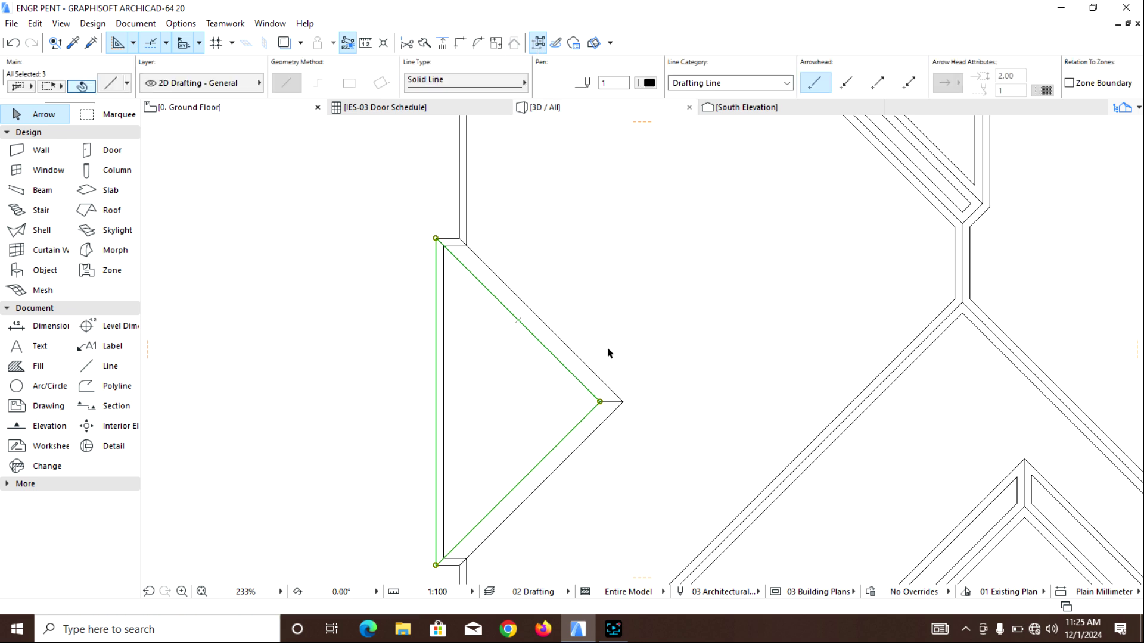
{"action": "left_click", "coordinate": [599, 402]}
{"action": "key", "text": "Escape"}
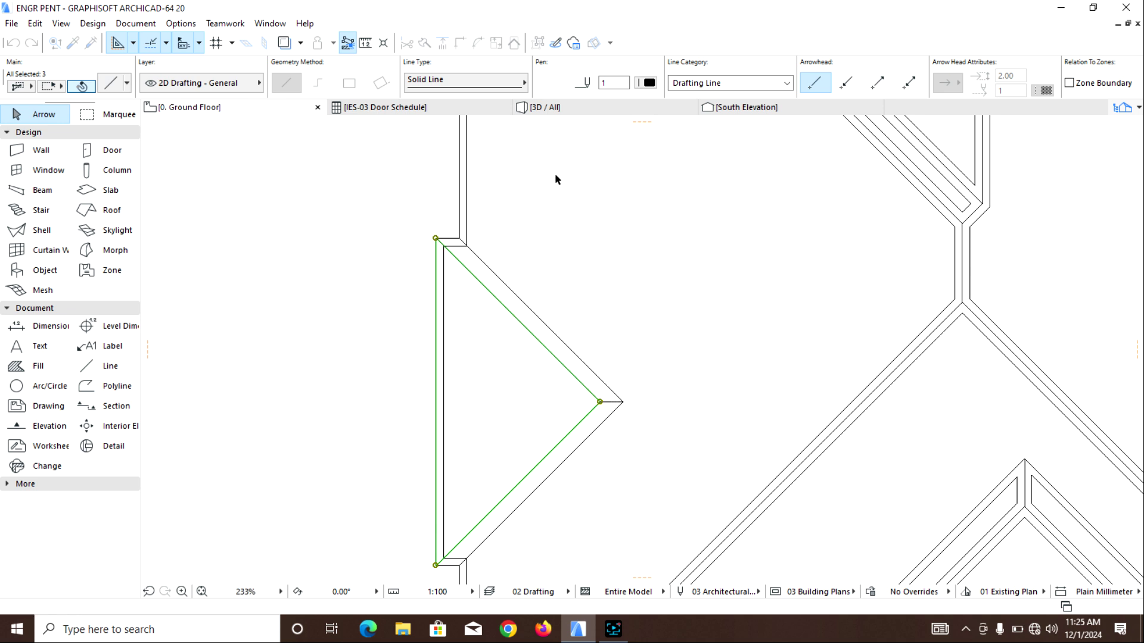
{"action": "left_click", "coordinate": [538, 43]}
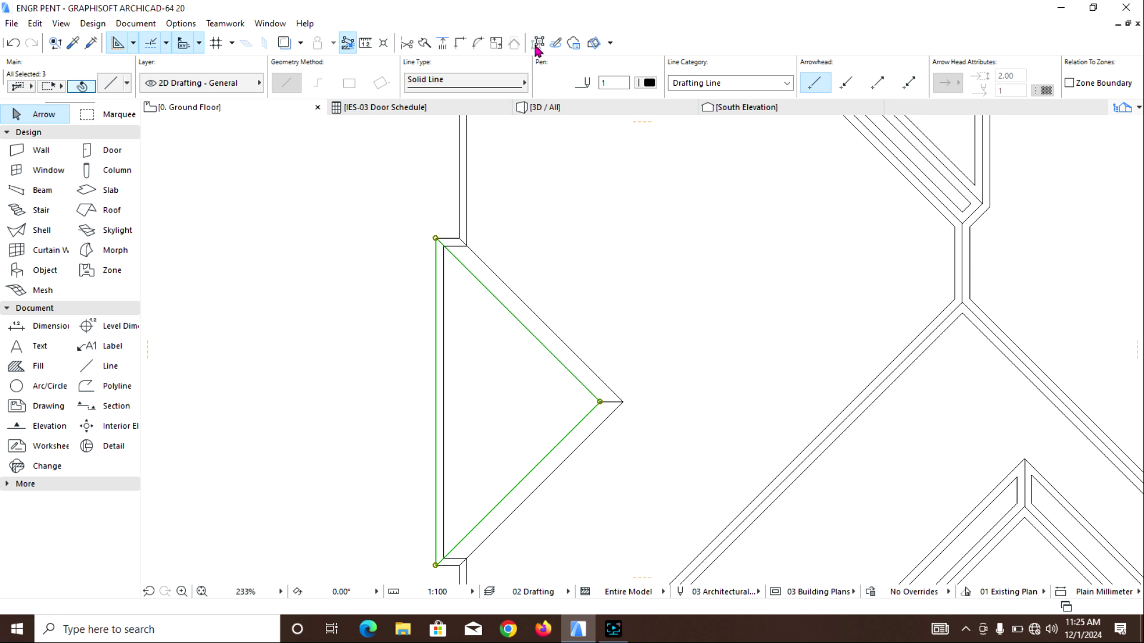
{"action": "left_click", "coordinate": [599, 402]}
{"action": "type", "text": "1"}
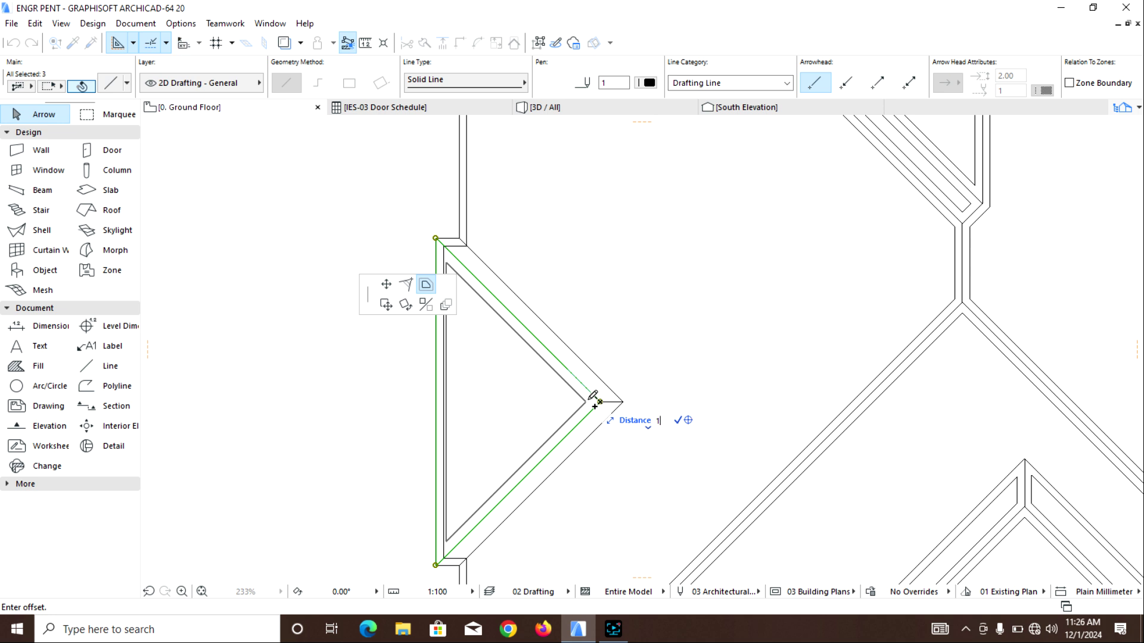
{"action": "type", "text": "00"}
{"action": "key", "text": "Return"}
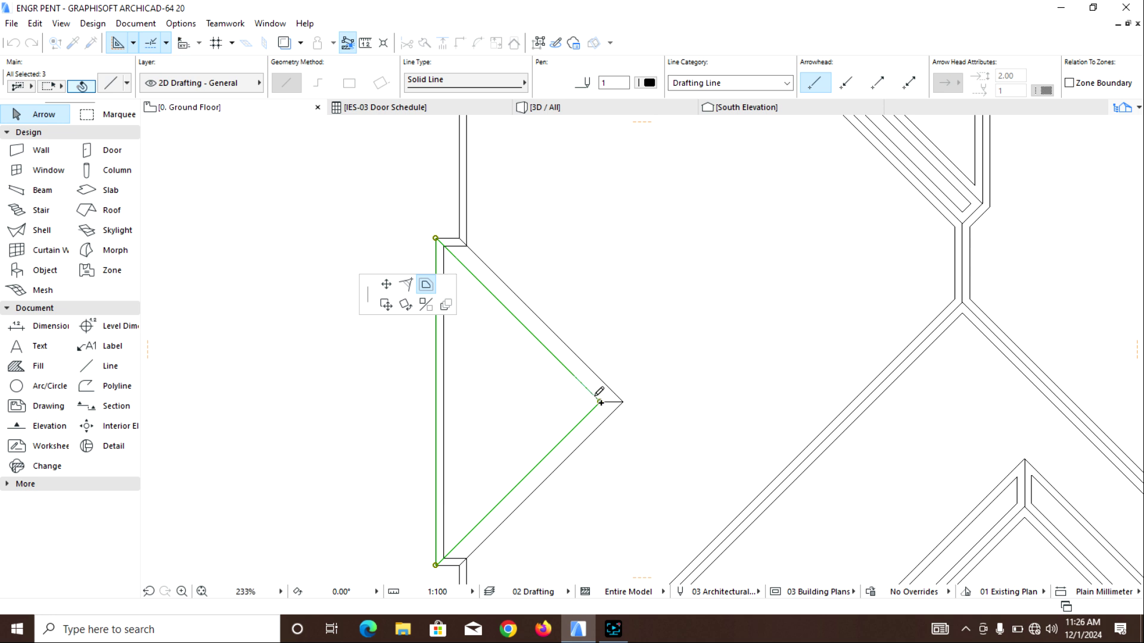
{"action": "key", "text": "Escape"}
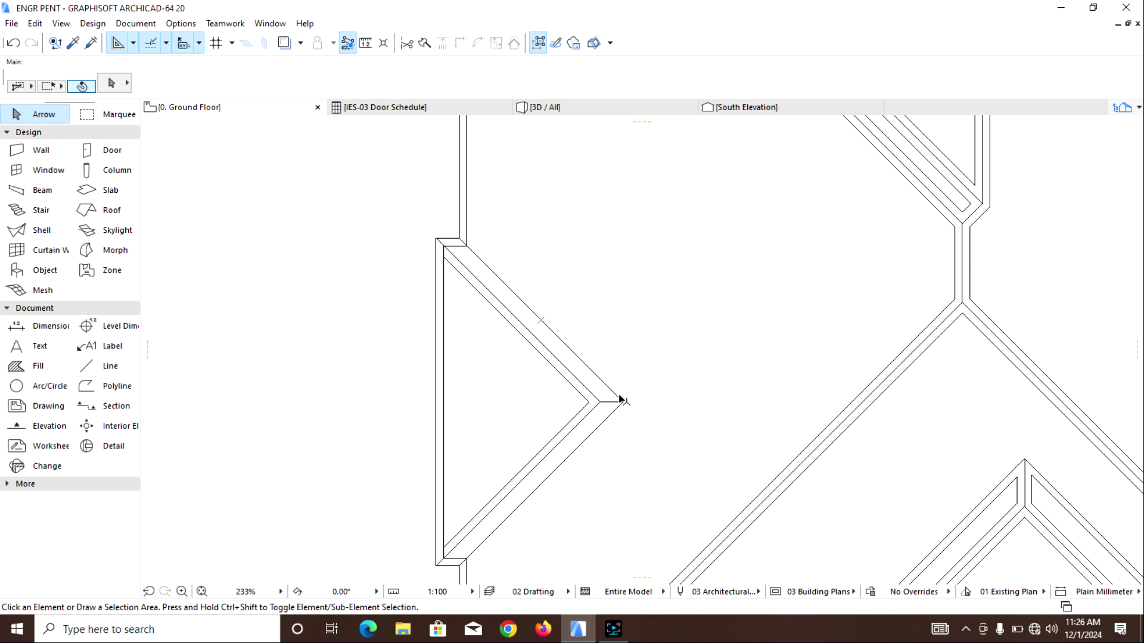
Select the narrow strip outline below the lower left gable's apex and offset a copy inward
{"action": "left_click", "coordinate": [617, 404]}
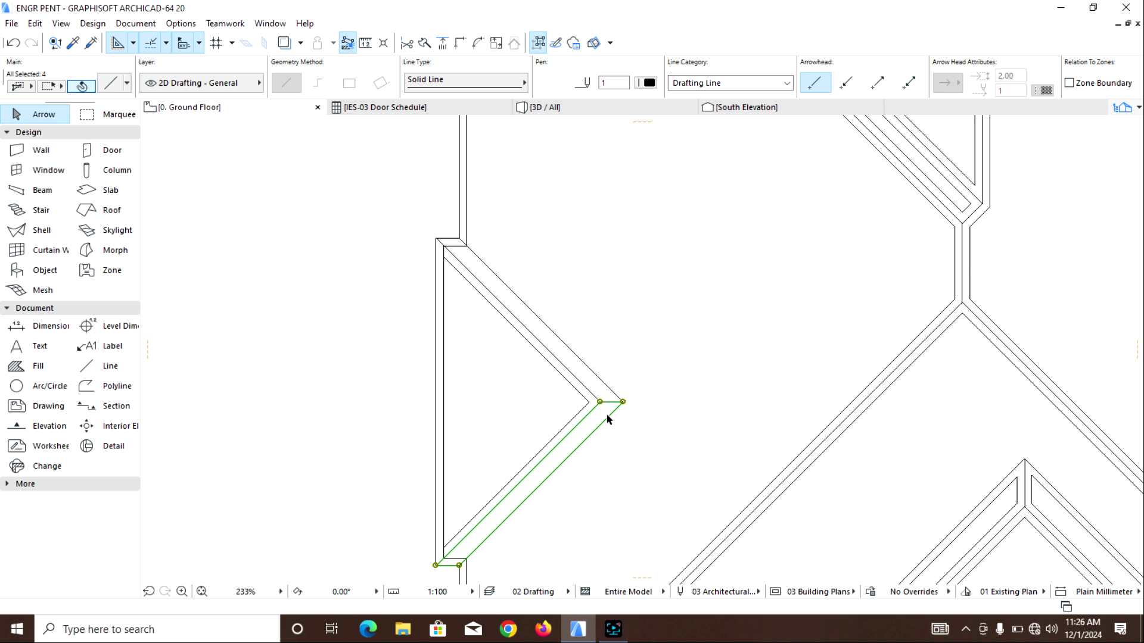
{"action": "scroll", "coordinate": [608, 419], "scroll_direction": "up", "scroll_amount": 3}
{"action": "left_click", "coordinate": [599, 391]}
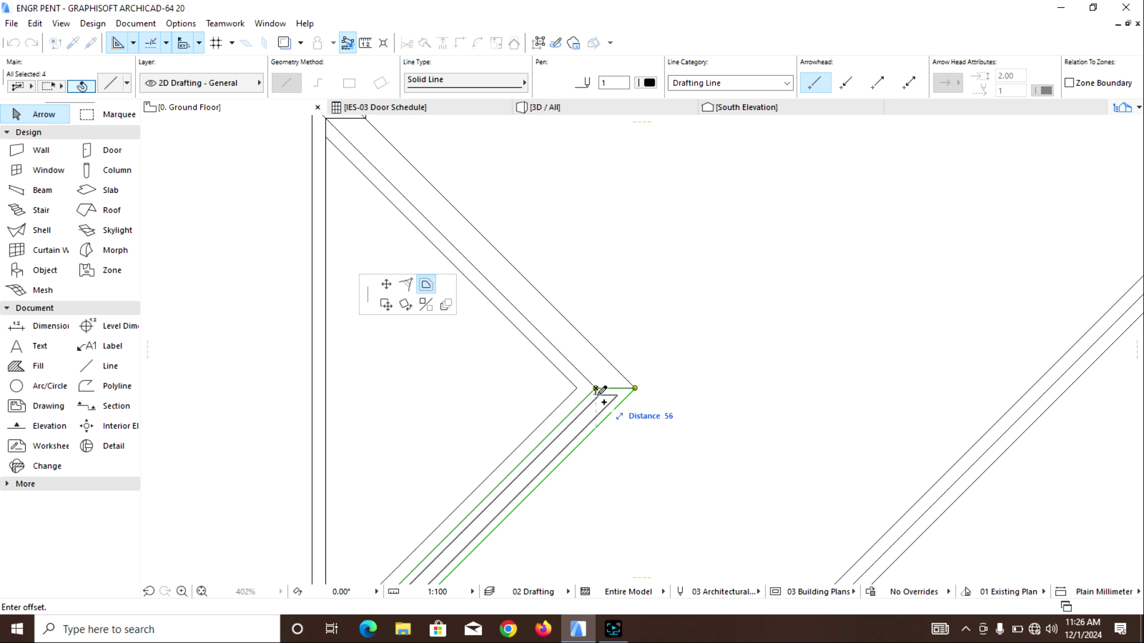
{"action": "left_click", "coordinate": [597, 396]}
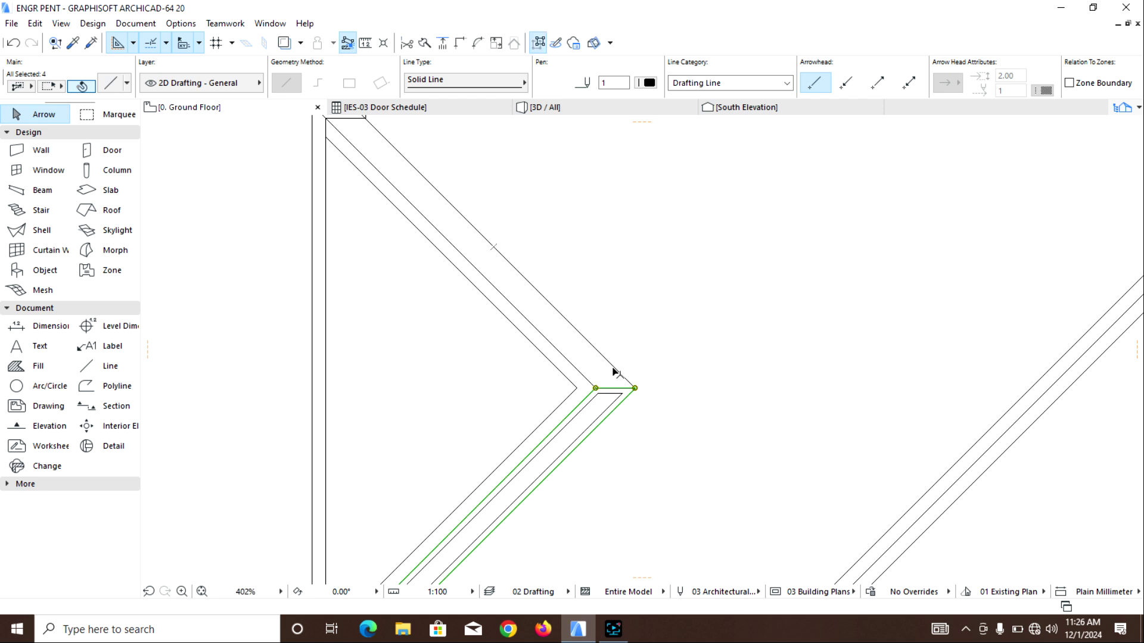
Select the narrow strip outline above the lower left gable's apex and offset a copy inward by about 36 mm
{"action": "left_click", "coordinate": [539, 45]}
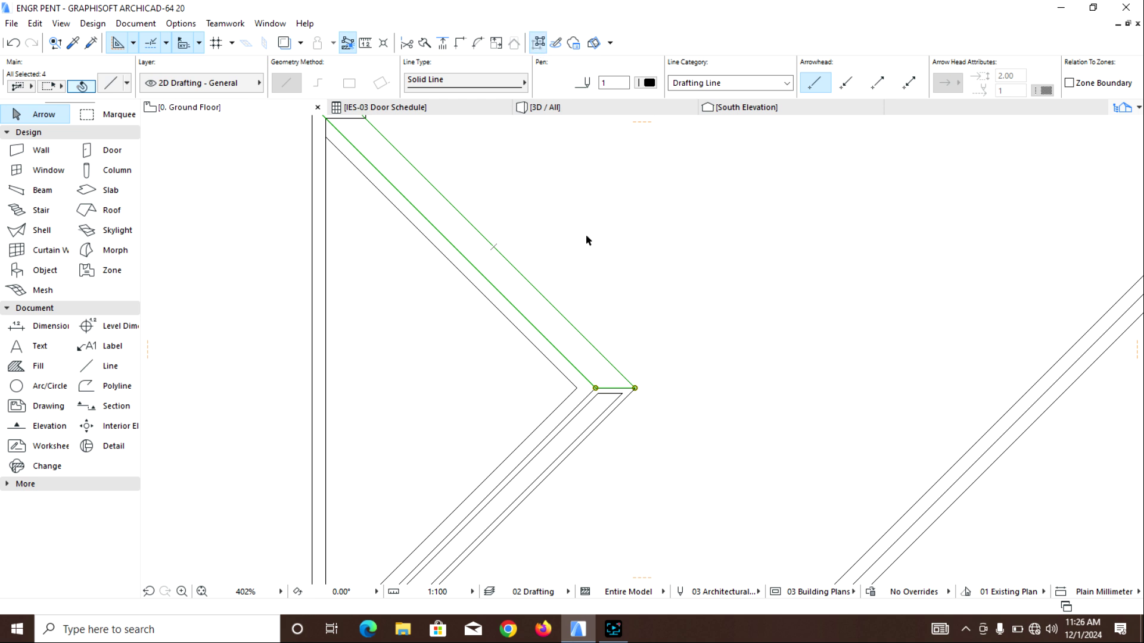
{"action": "left_click", "coordinate": [635, 388]}
{"action": "type", "text": "1"}
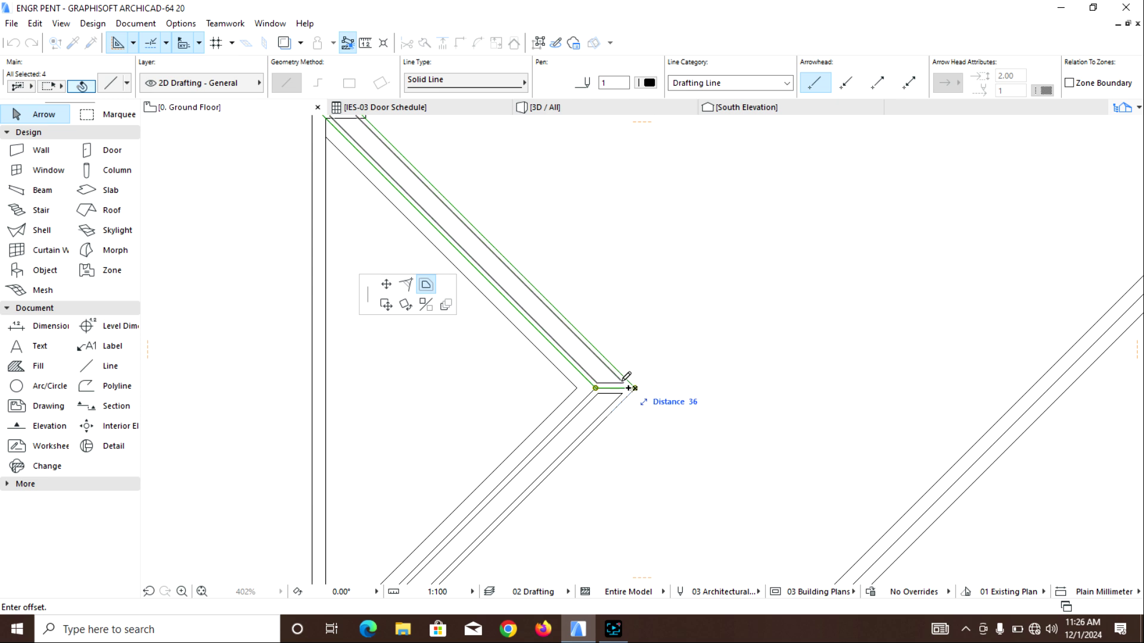
{"action": "left_click", "coordinate": [629, 388]}
{"action": "left_click", "coordinate": [666, 348]}
{"action": "scroll", "coordinate": [666, 350], "scroll_direction": "down", "scroll_amount": 5}
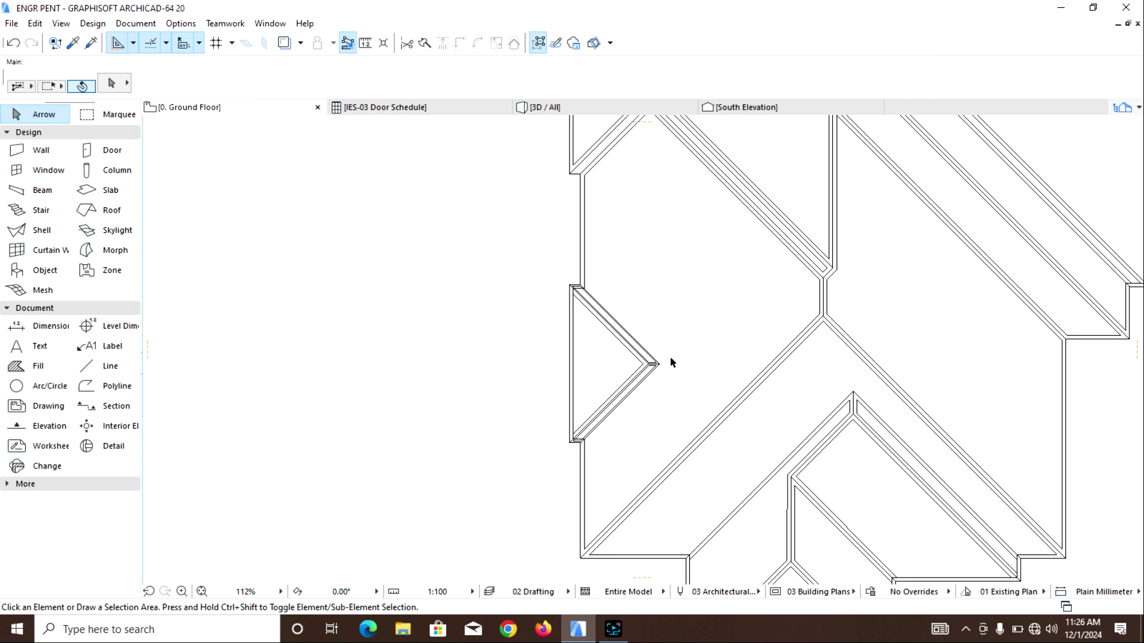
{"action": "scroll", "coordinate": [670, 417], "scroll_direction": "down", "scroll_amount": 4}
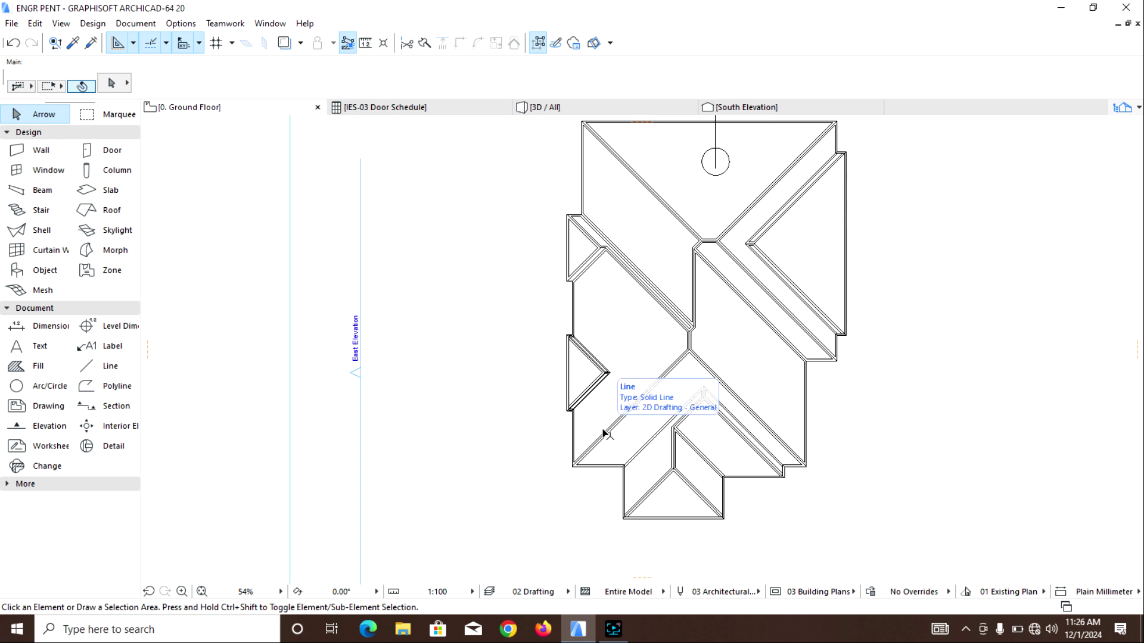
{"action": "left_click", "coordinate": [605, 433]}
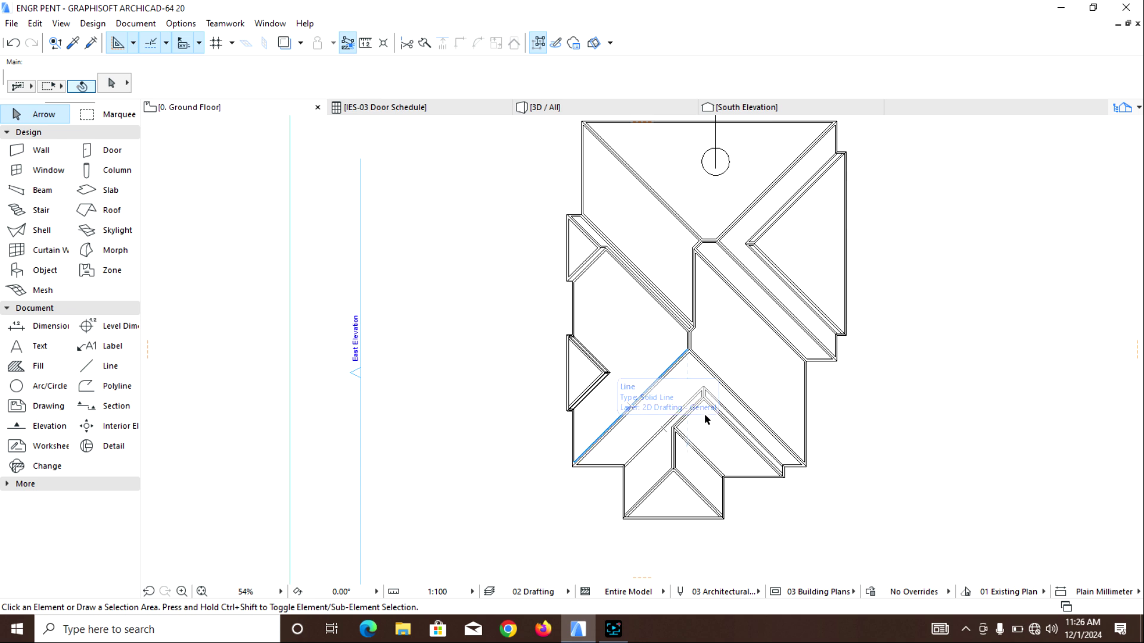
{"action": "left_click", "coordinate": [708, 436]}
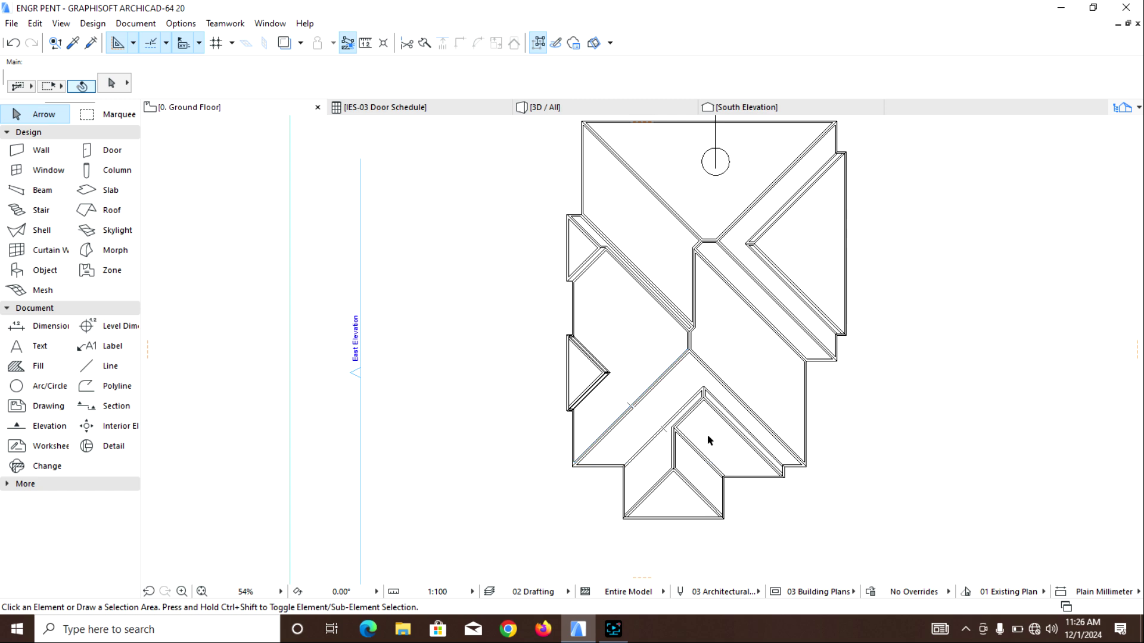
{"action": "scroll", "coordinate": [452, 434], "scroll_direction": "down", "scroll_amount": 3}
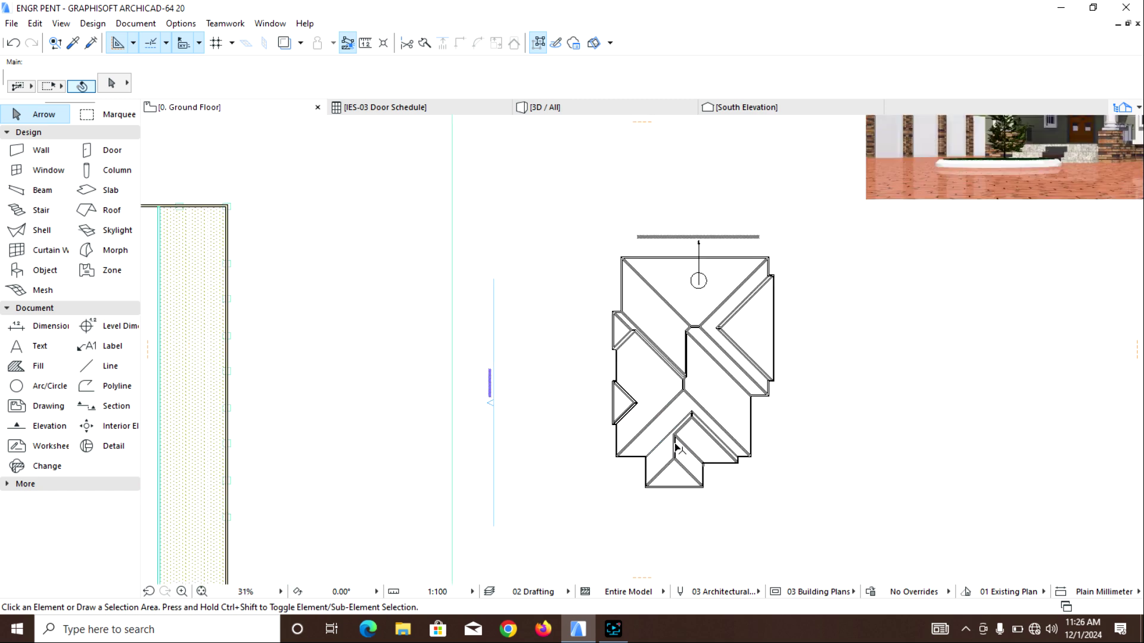
Set the default pattern for new fills to the Roof Tile Stack symbol fill
{"action": "double_click", "coordinate": [38, 366]}
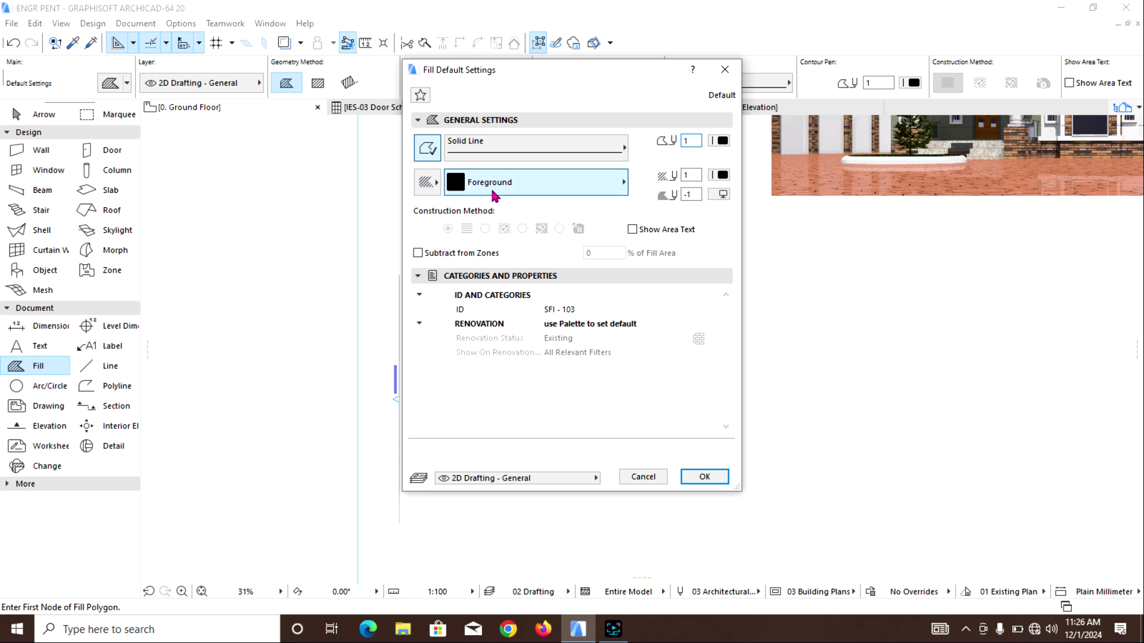
{"action": "left_click", "coordinate": [564, 188]}
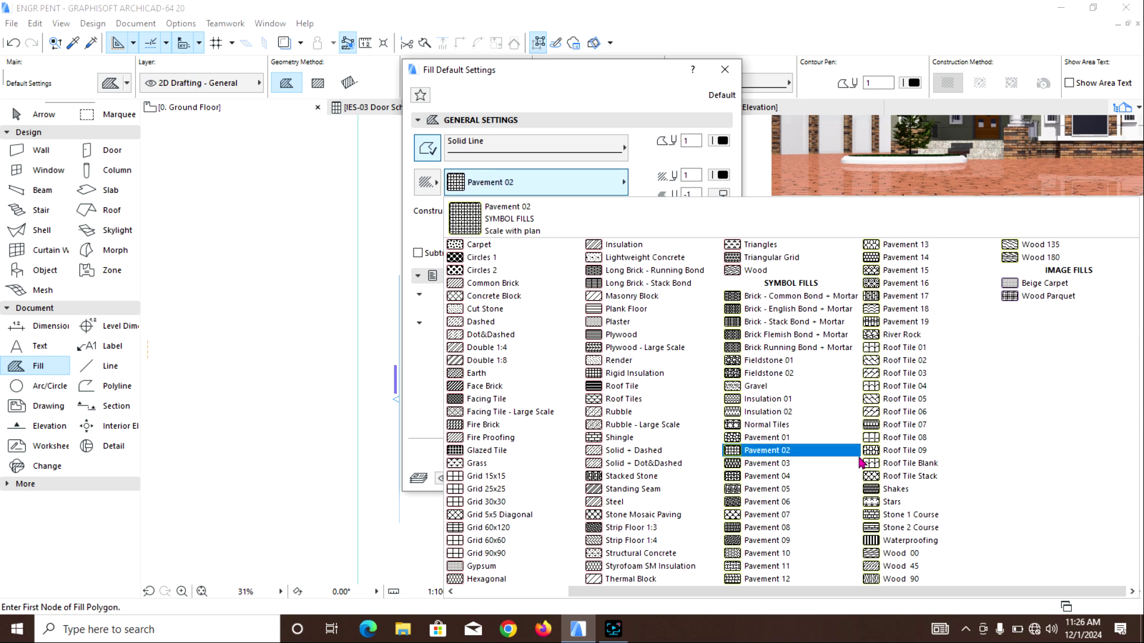
{"action": "left_click", "coordinate": [894, 480]}
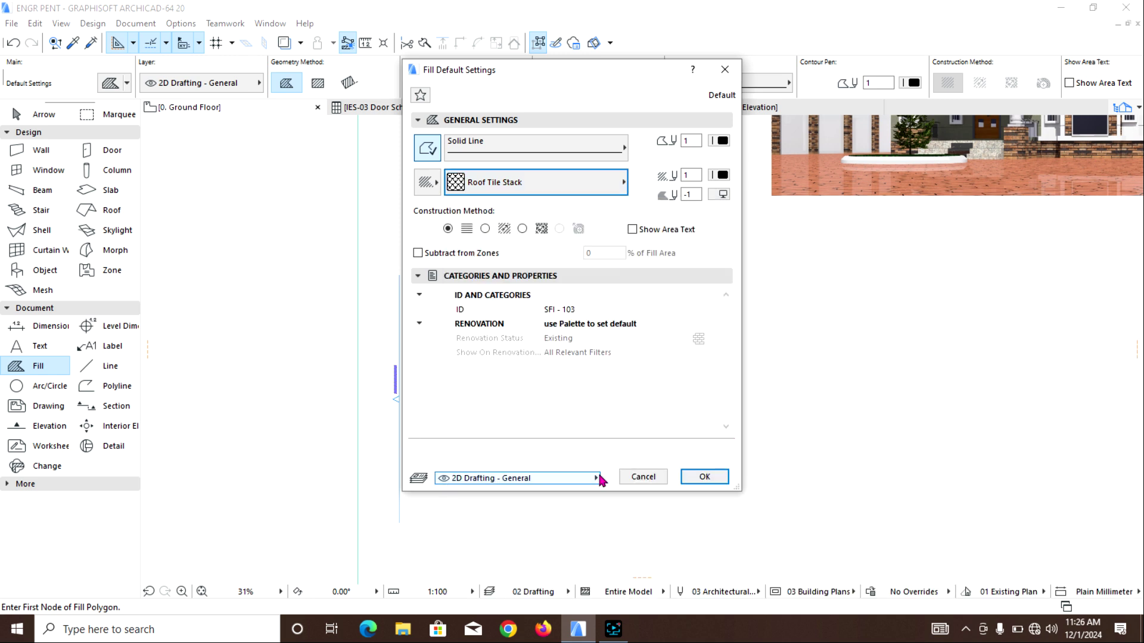
{"action": "left_click", "coordinate": [704, 477]}
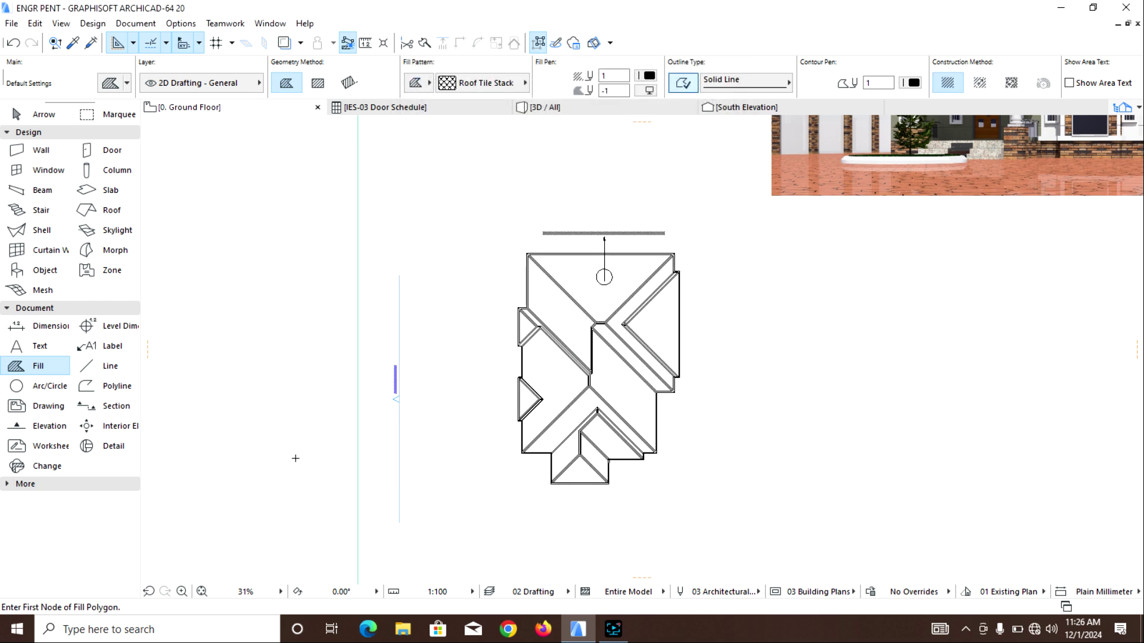
Draw a Roof Tile Stack fill along the inner outline of the triangular hip section at the roof plan's lowest end
{"action": "scroll", "coordinate": [535, 407], "scroll_direction": "up", "scroll_amount": 3}
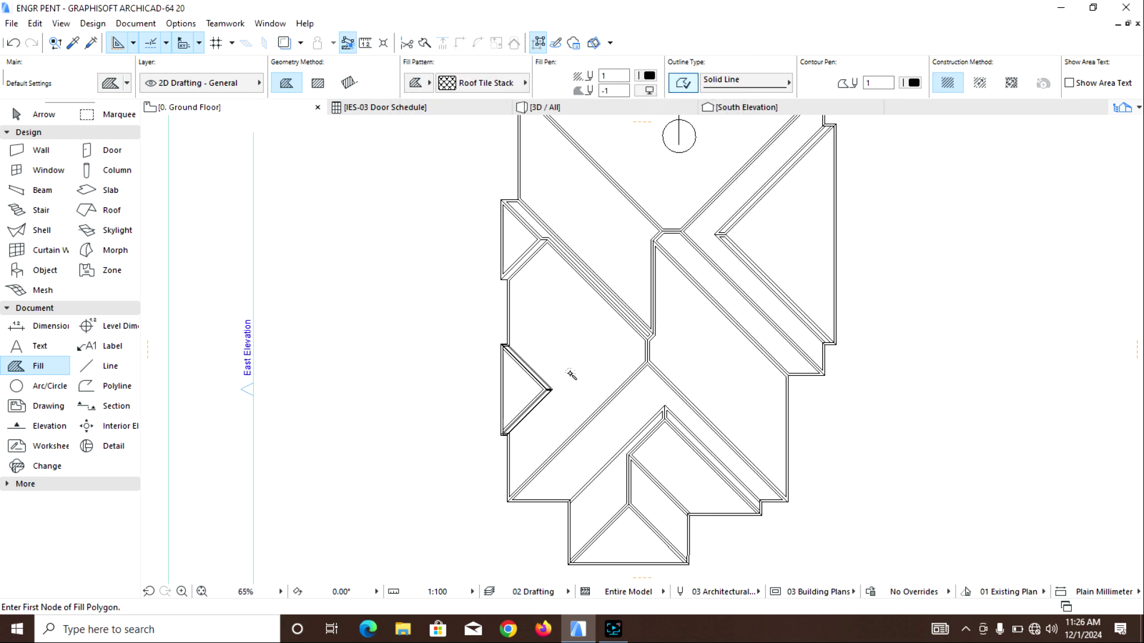
{"action": "scroll", "coordinate": [552, 383], "scroll_direction": "down", "scroll_amount": 3}
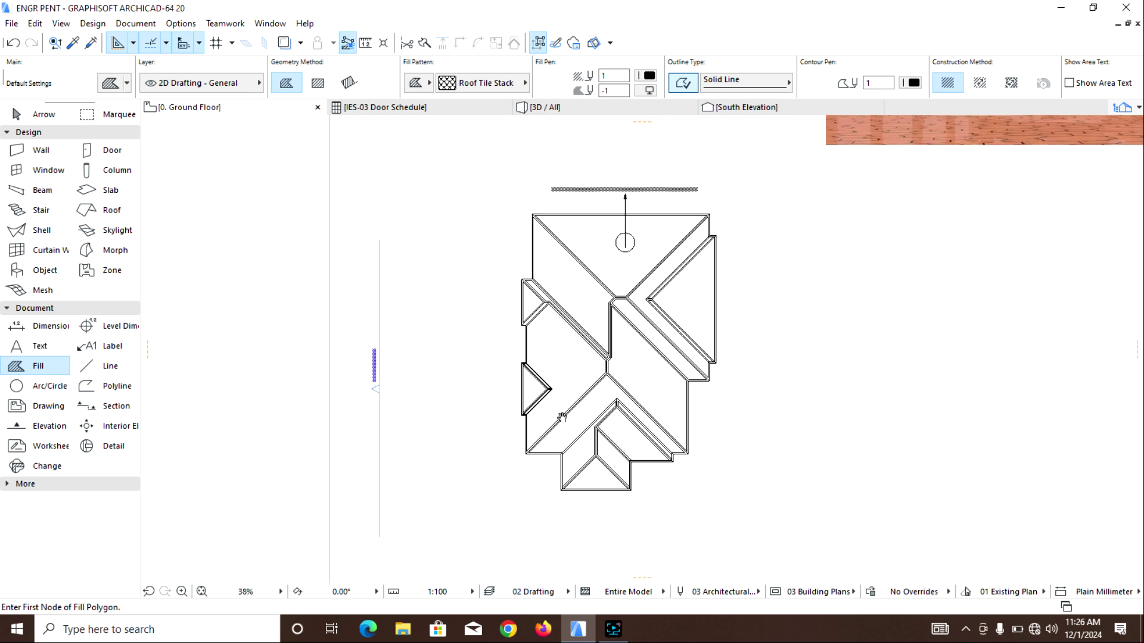
{"action": "scroll", "coordinate": [533, 410], "scroll_direction": "up", "scroll_amount": 2}
{"action": "scroll", "coordinate": [533, 409], "scroll_direction": "up", "scroll_amount": 8}
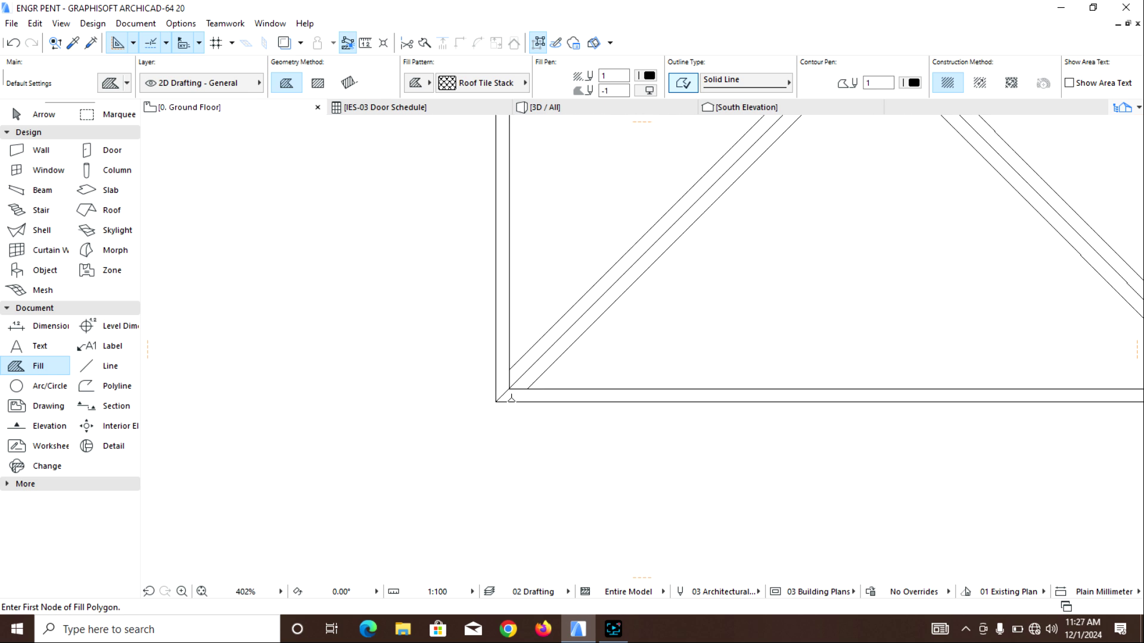
{"action": "left_click", "coordinate": [529, 386]}
{"action": "scroll", "coordinate": [529, 386], "scroll_direction": "down", "scroll_amount": 3}
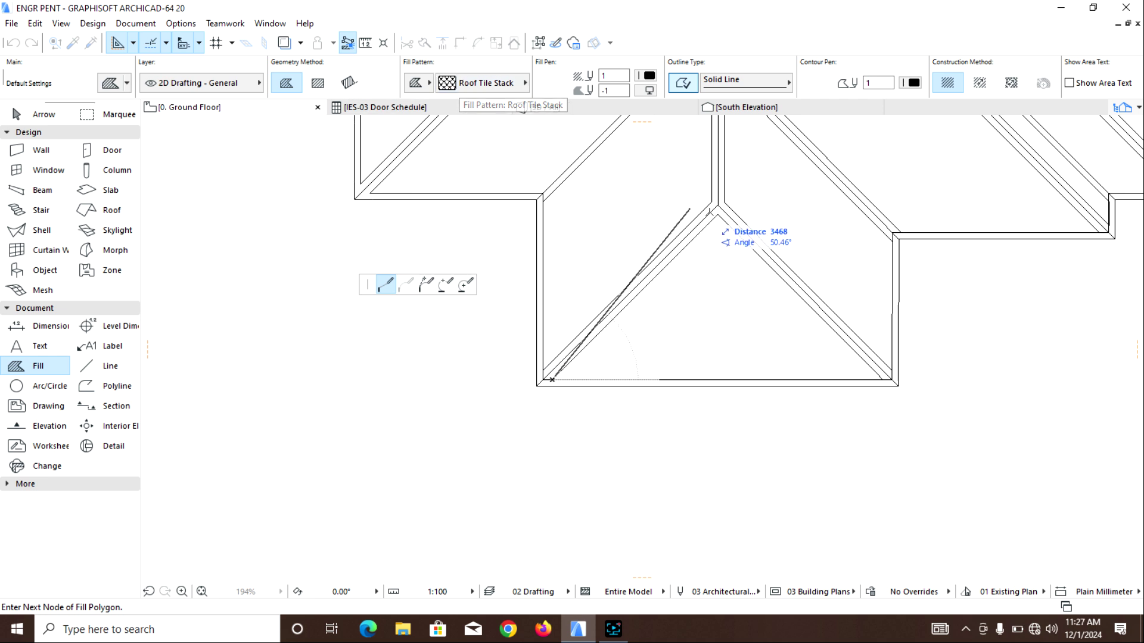
{"action": "scroll", "coordinate": [881, 373], "scroll_direction": "up", "scroll_amount": 4}
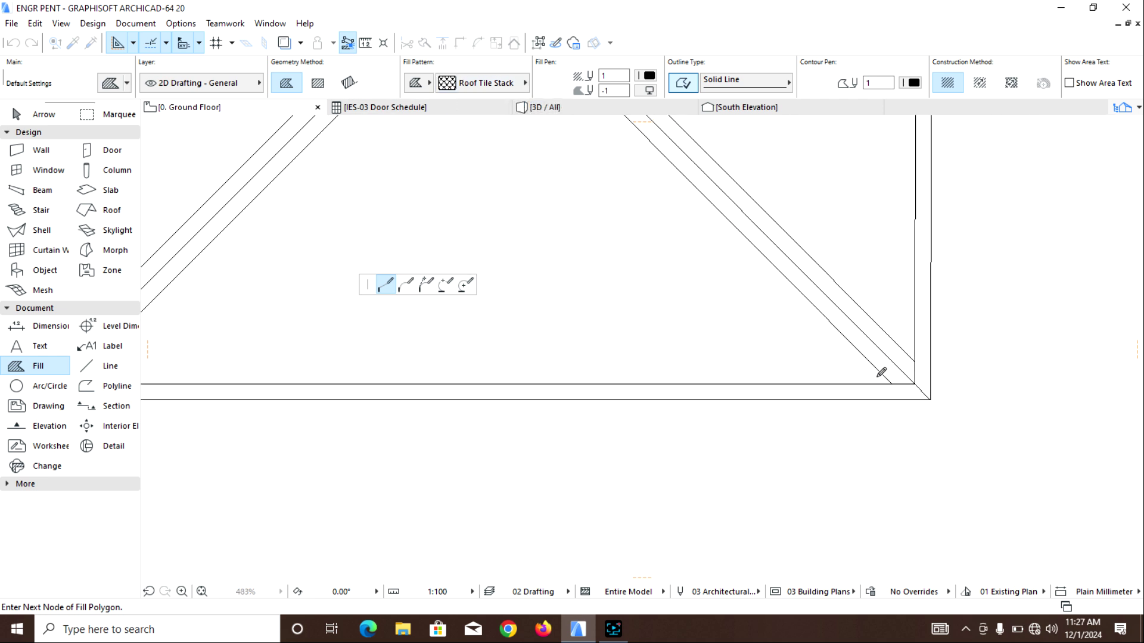
{"action": "scroll", "coordinate": [536, 378], "scroll_direction": "down", "scroll_amount": 3}
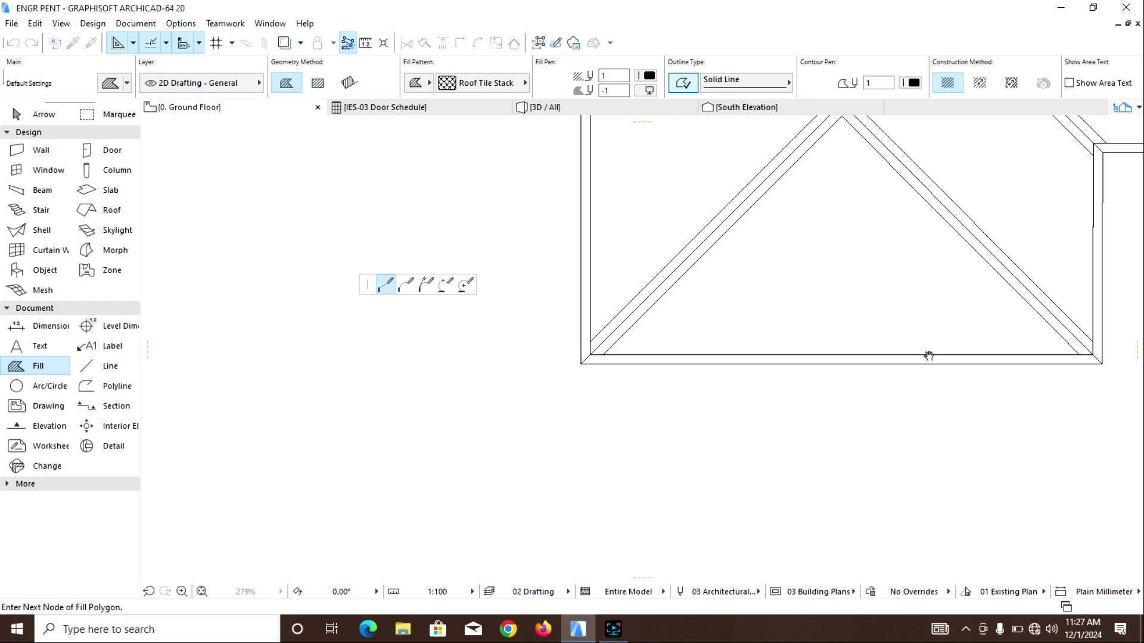
{"action": "left_click", "coordinate": [662, 348]}
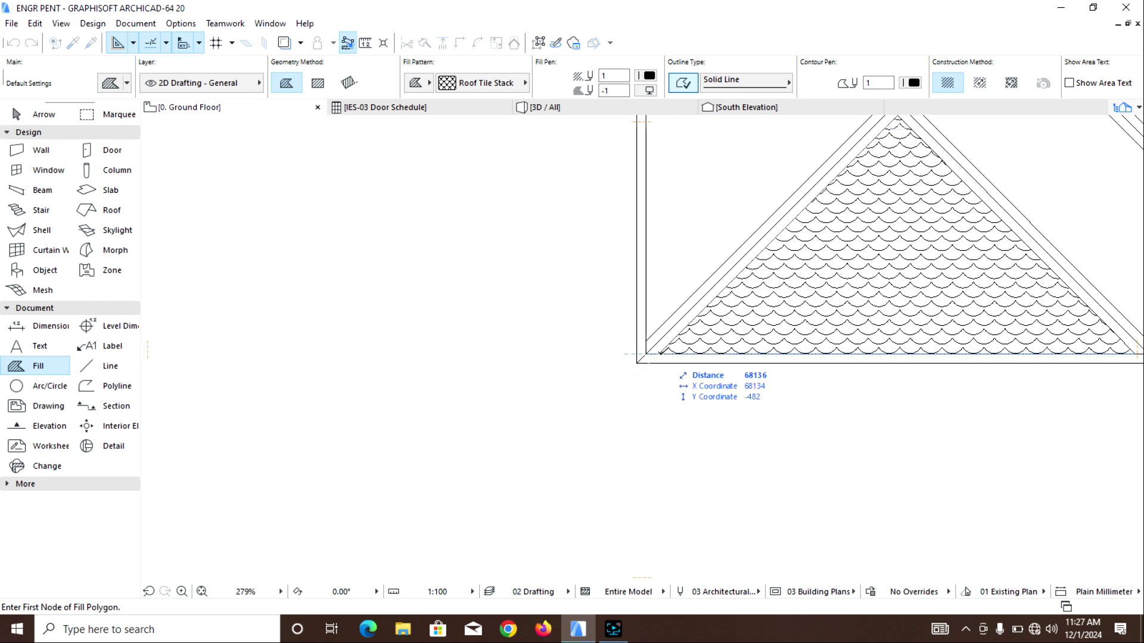
Draw a Roof Tile Stack fill along the inner outline of the four-sided section right of the tiled triangular hip
{"action": "scroll", "coordinate": [638, 360], "scroll_direction": "down", "scroll_amount": 4}
{"action": "scroll", "coordinate": [712, 266], "scroll_direction": "up", "scroll_amount": 7}
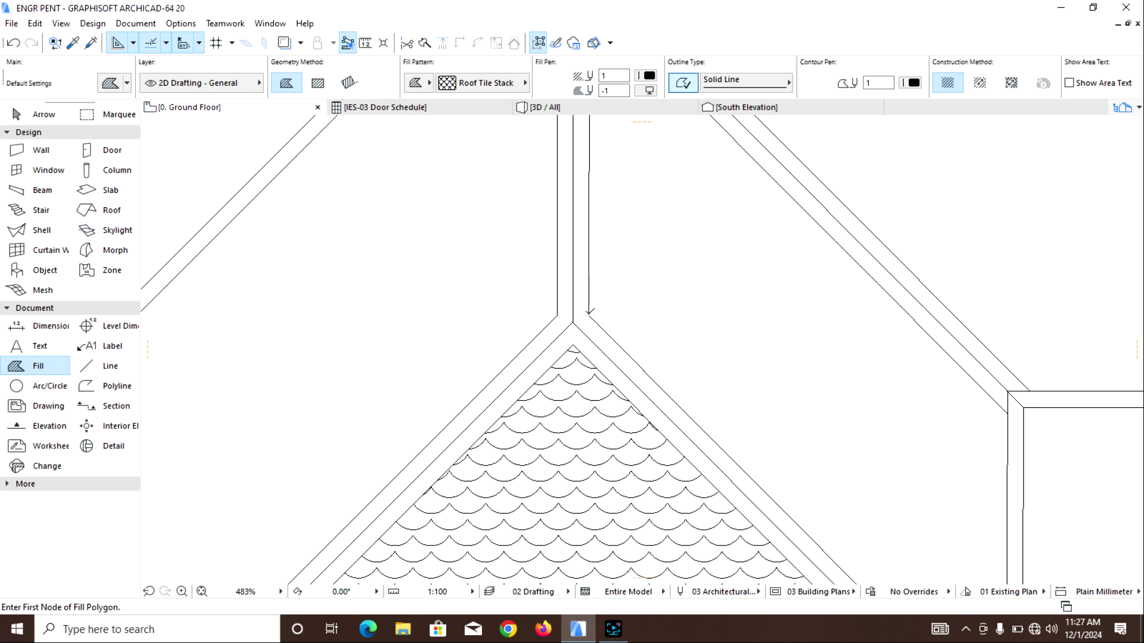
{"action": "left_click", "coordinate": [590, 313]}
{"action": "scroll", "coordinate": [592, 324], "scroll_direction": "down", "scroll_amount": 3}
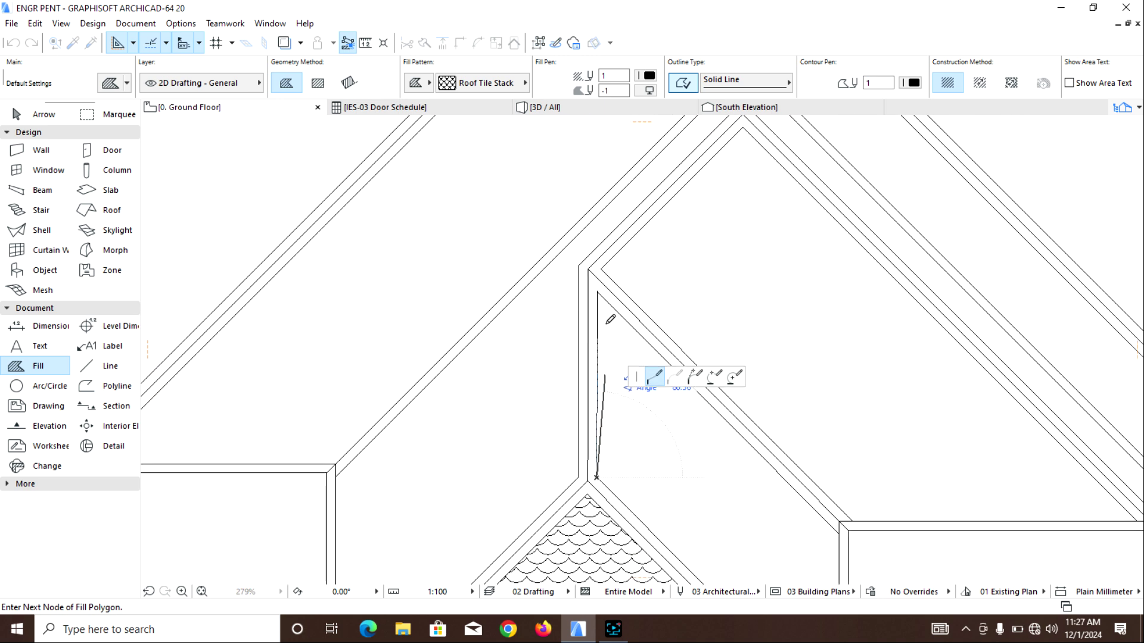
{"action": "left_click", "coordinate": [597, 279]}
{"action": "middle_click_drag", "start_coordinate": [734, 436], "coordinate": [715, 296]}
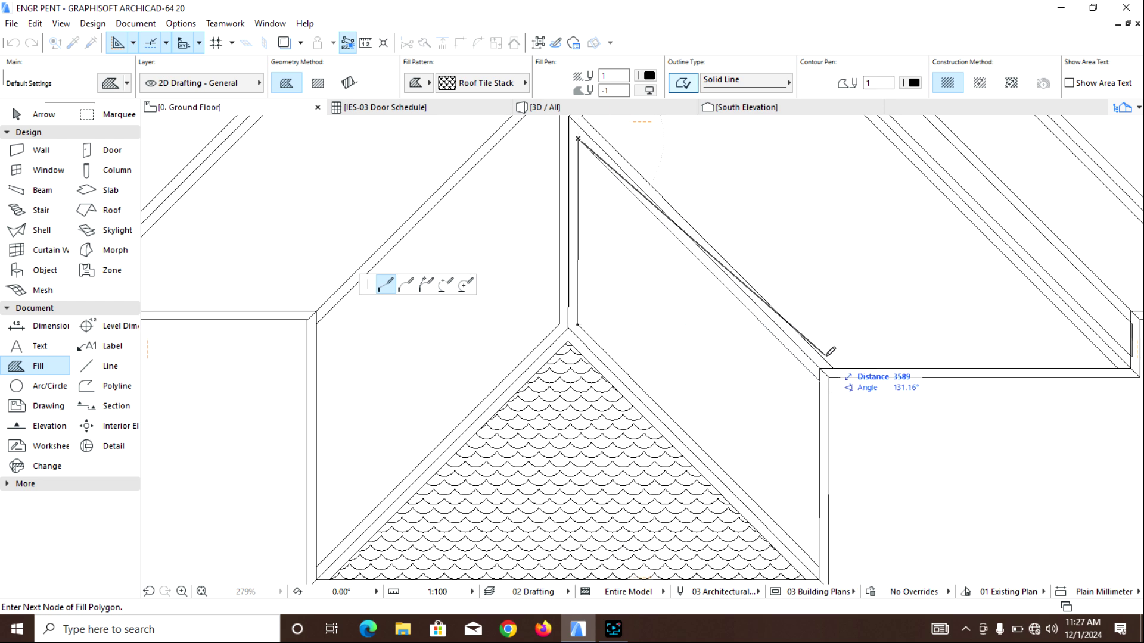
{"action": "middle_click_drag", "start_coordinate": [823, 392], "coordinate": [830, 297]}
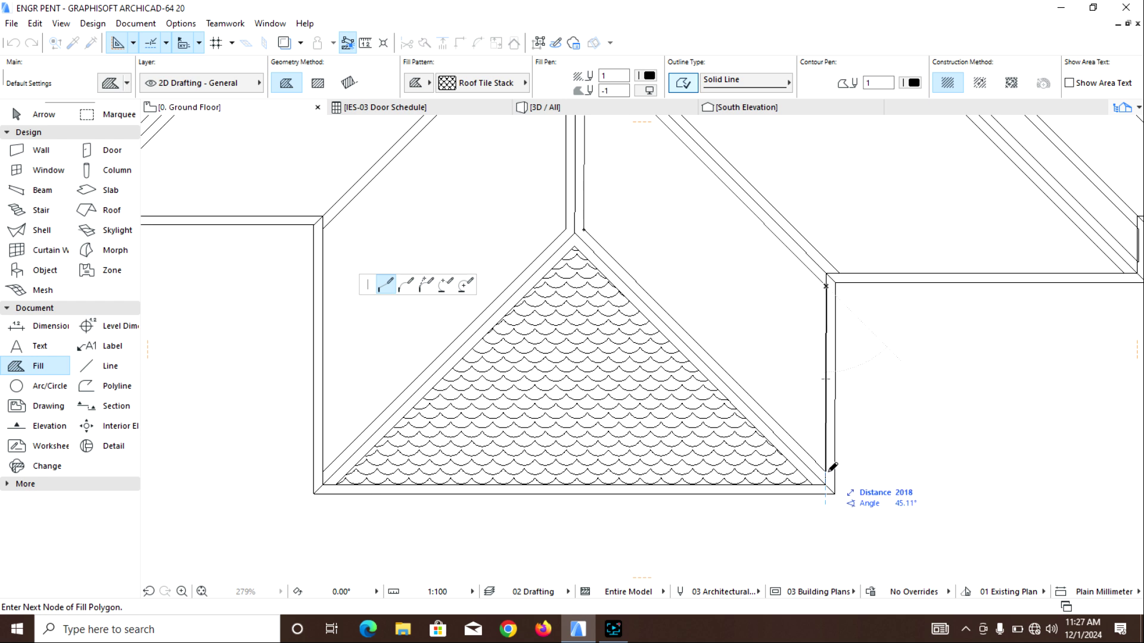
{"action": "left_click", "coordinate": [826, 483]}
{"action": "left_click", "coordinate": [589, 231]}
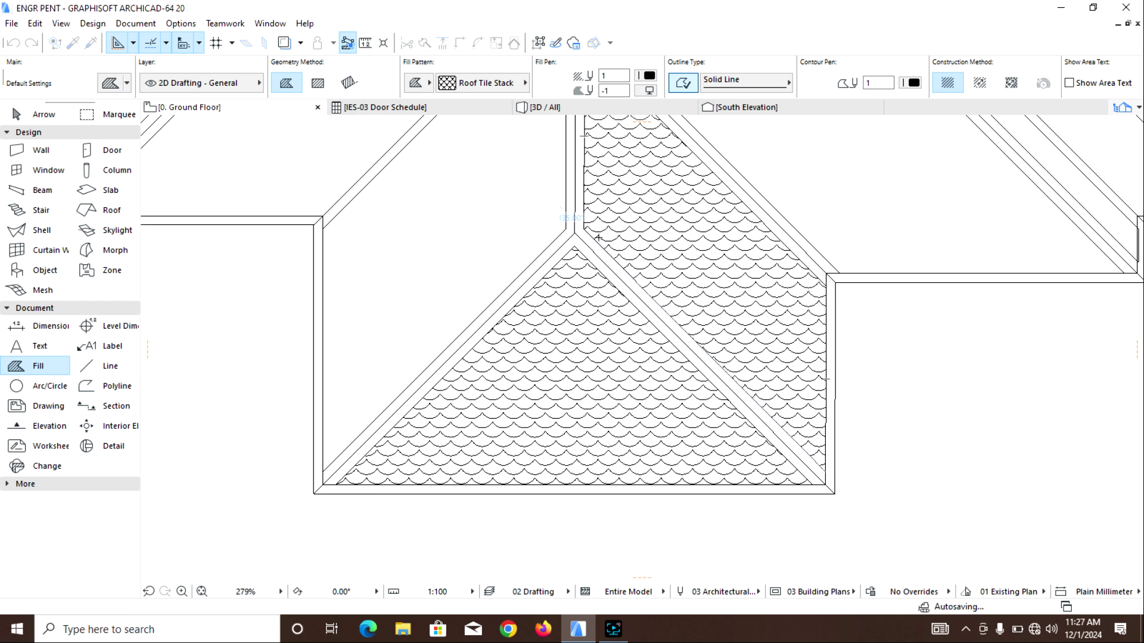
Fill the larger sloping section above and right of the two tiled ones with Roof Tile Stack, following its inner outline
{"action": "scroll", "coordinate": [598, 237], "scroll_direction": "up", "scroll_amount": 5}
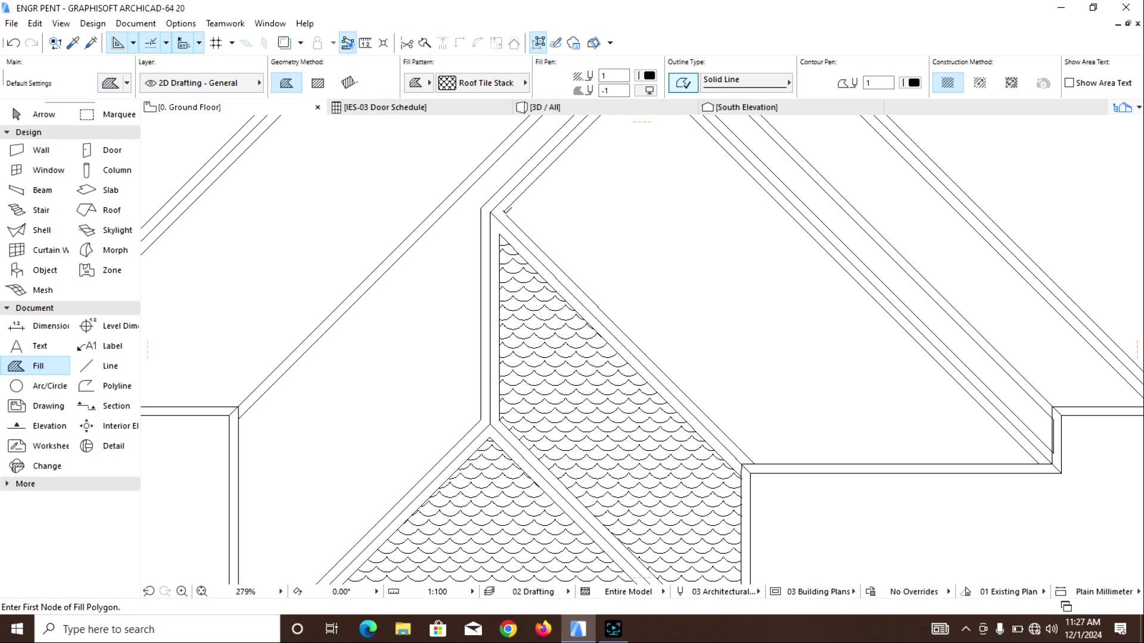
{"action": "left_click", "coordinate": [507, 210]}
{"action": "scroll", "coordinate": [571, 262], "scroll_direction": "down", "scroll_amount": 2}
{"action": "scroll", "coordinate": [572, 262], "scroll_direction": "up", "scroll_amount": 1}
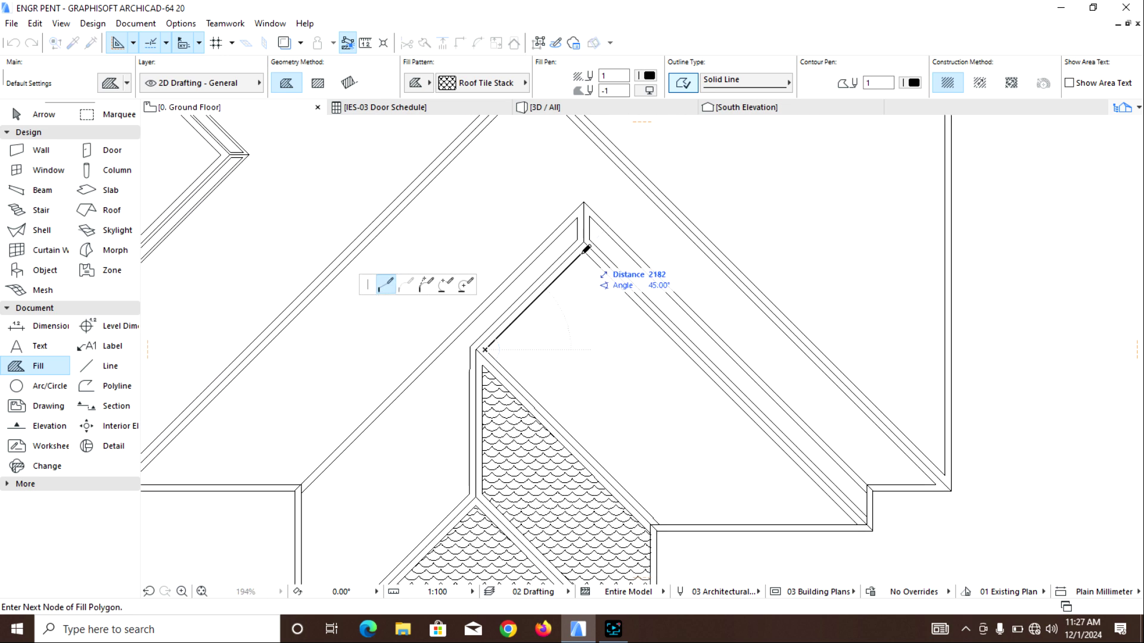
{"action": "left_click", "coordinate": [586, 249]}
{"action": "scroll", "coordinate": [843, 417], "scroll_direction": "down", "scroll_amount": 4}
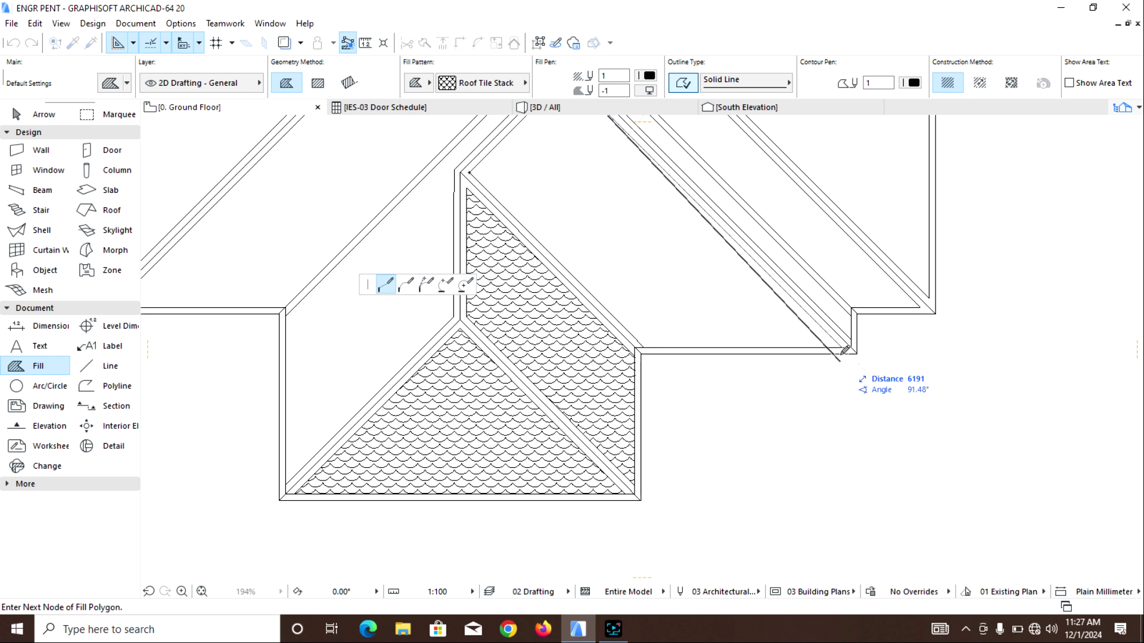
{"action": "left_click", "coordinate": [841, 348]}
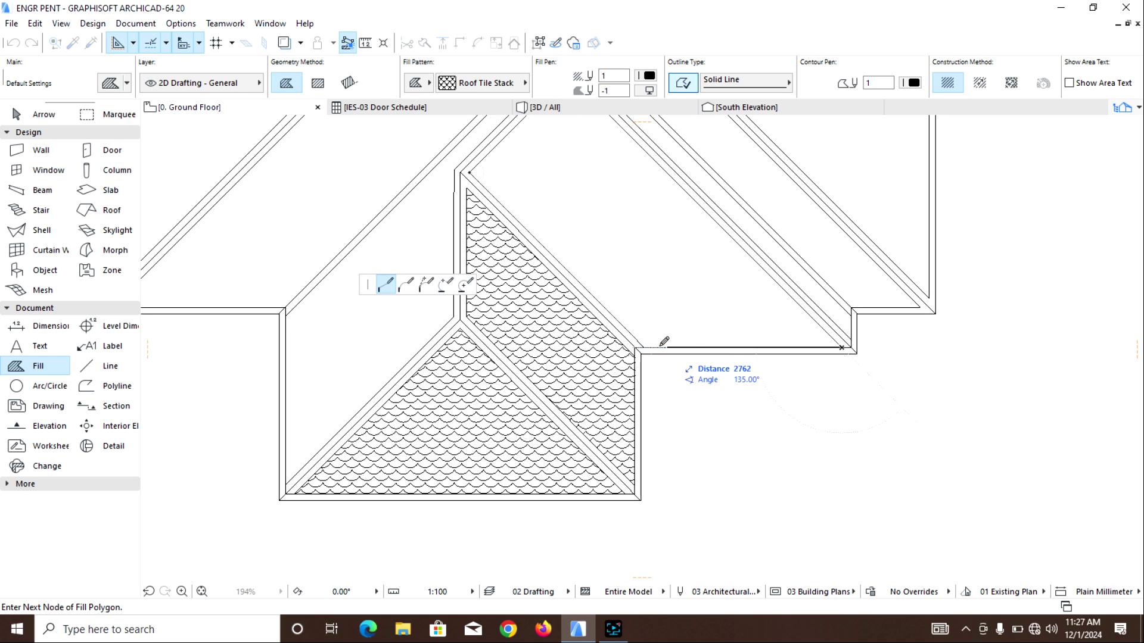
{"action": "left_click", "coordinate": [642, 348]}
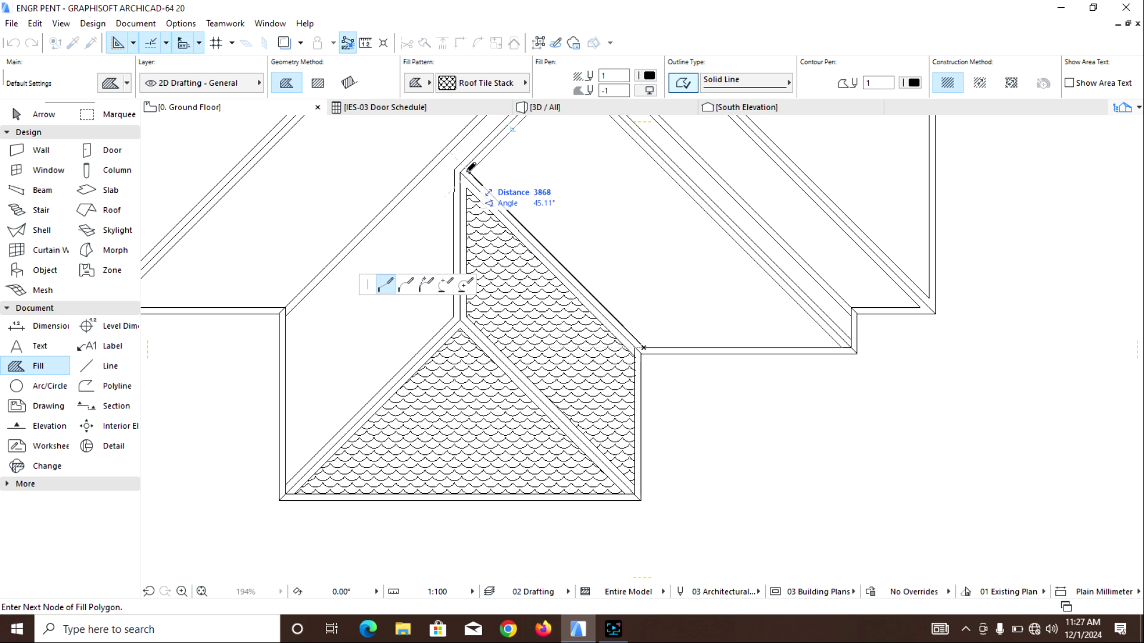
{"action": "left_click", "coordinate": [468, 171]}
{"action": "scroll", "coordinate": [433, 299], "scroll_direction": "down", "scroll_amount": 3}
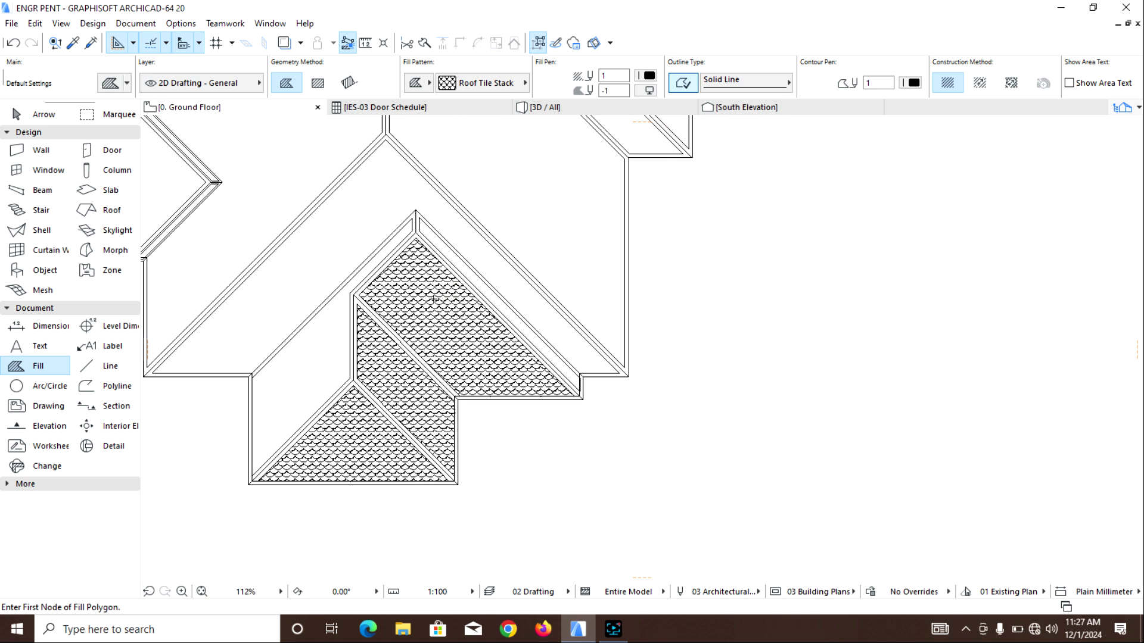
Fill the narrow diagonal strip along the right side of the tiled lower gable with Roof Tile Stack, following its inner outline
{"action": "scroll", "coordinate": [438, 249], "scroll_direction": "up", "scroll_amount": 5}
{"action": "scroll", "coordinate": [369, 204], "scroll_direction": "up", "scroll_amount": 2}
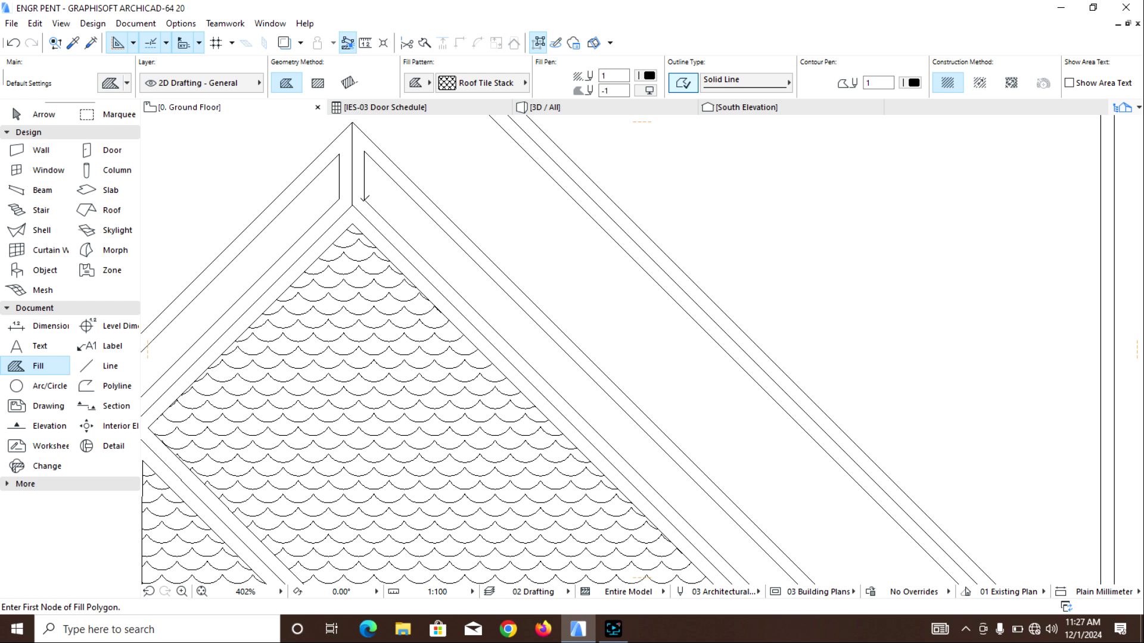
{"action": "left_click", "coordinate": [364, 151]}
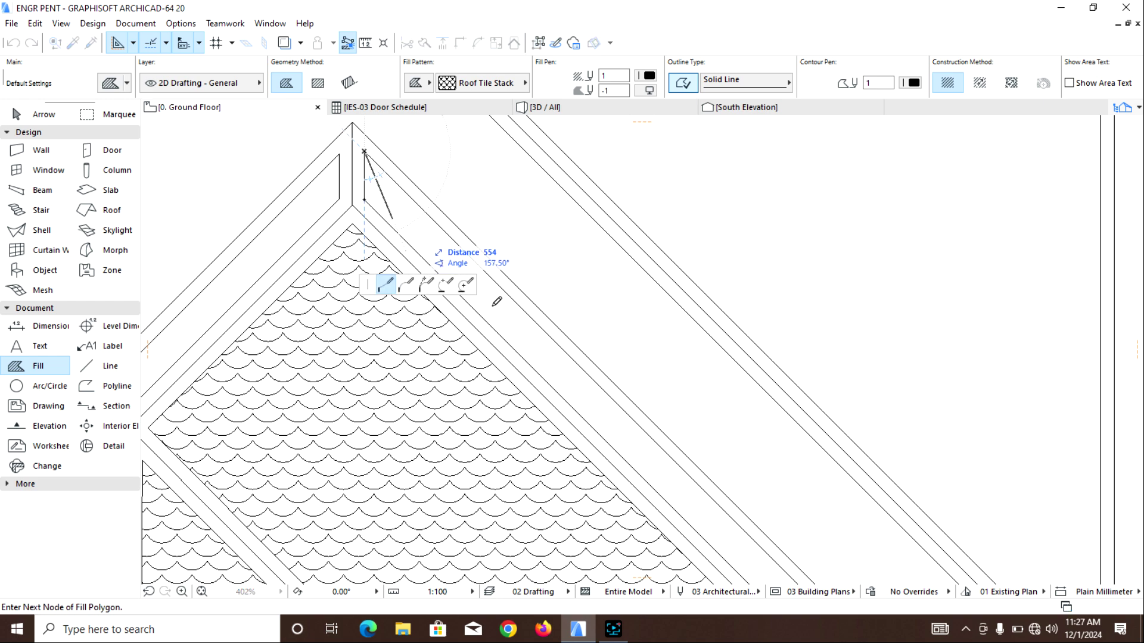
{"action": "scroll", "coordinate": [497, 302], "scroll_direction": "down", "scroll_amount": 4}
{"action": "scroll", "coordinate": [739, 441], "scroll_direction": "up", "scroll_amount": 5}
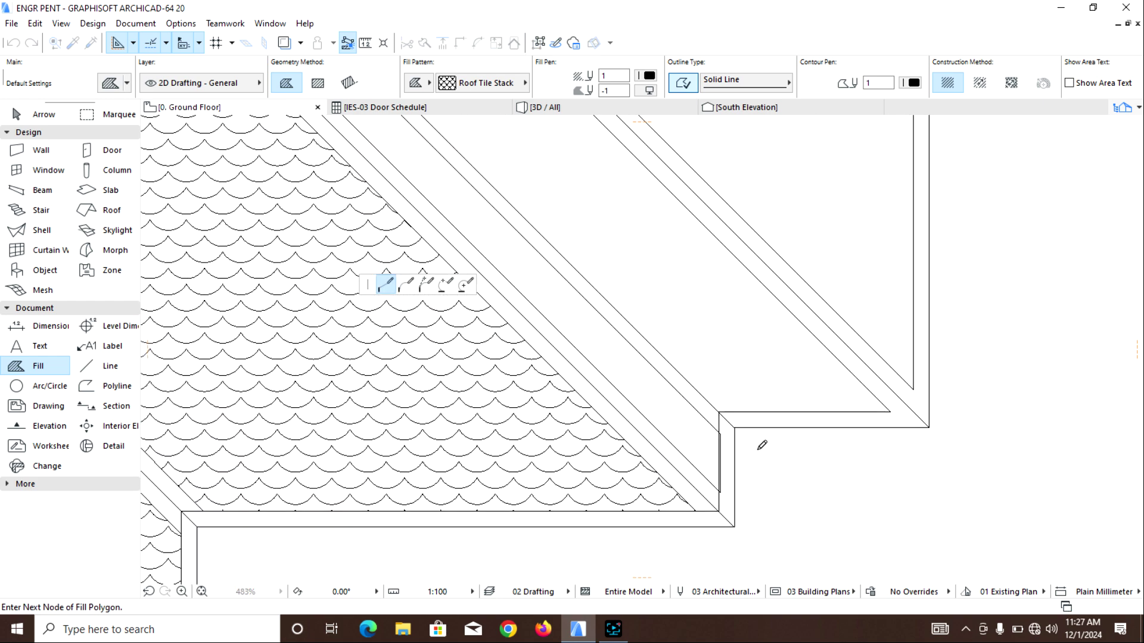
{"action": "left_click", "coordinate": [721, 433]}
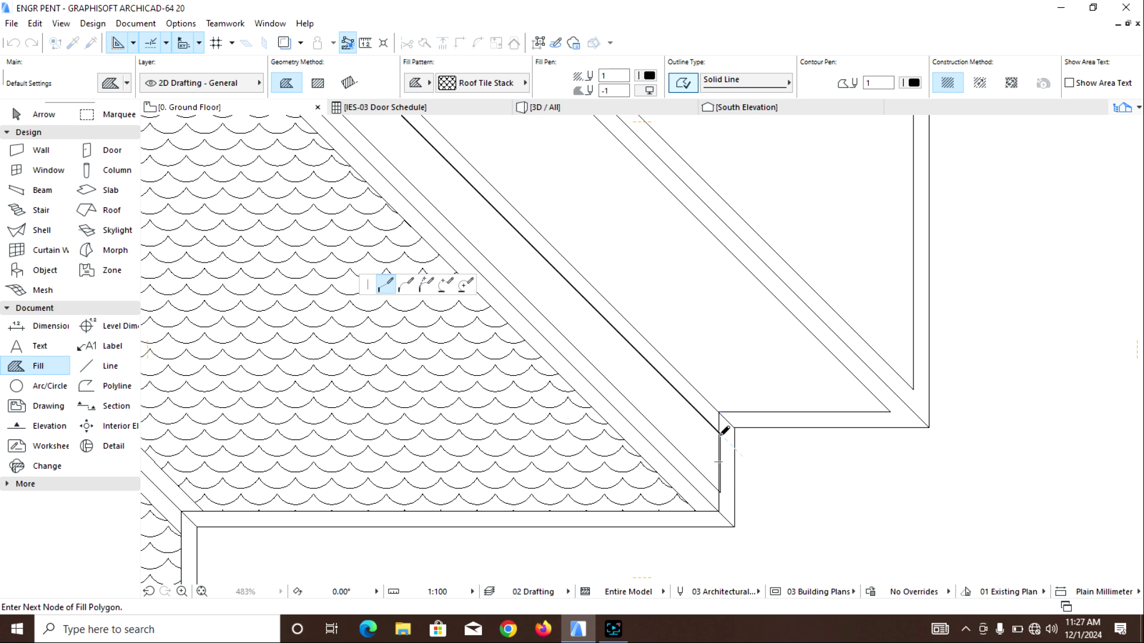
{"action": "left_click", "coordinate": [719, 491]}
{"action": "scroll", "coordinate": [608, 387], "scroll_direction": "down", "scroll_amount": 3}
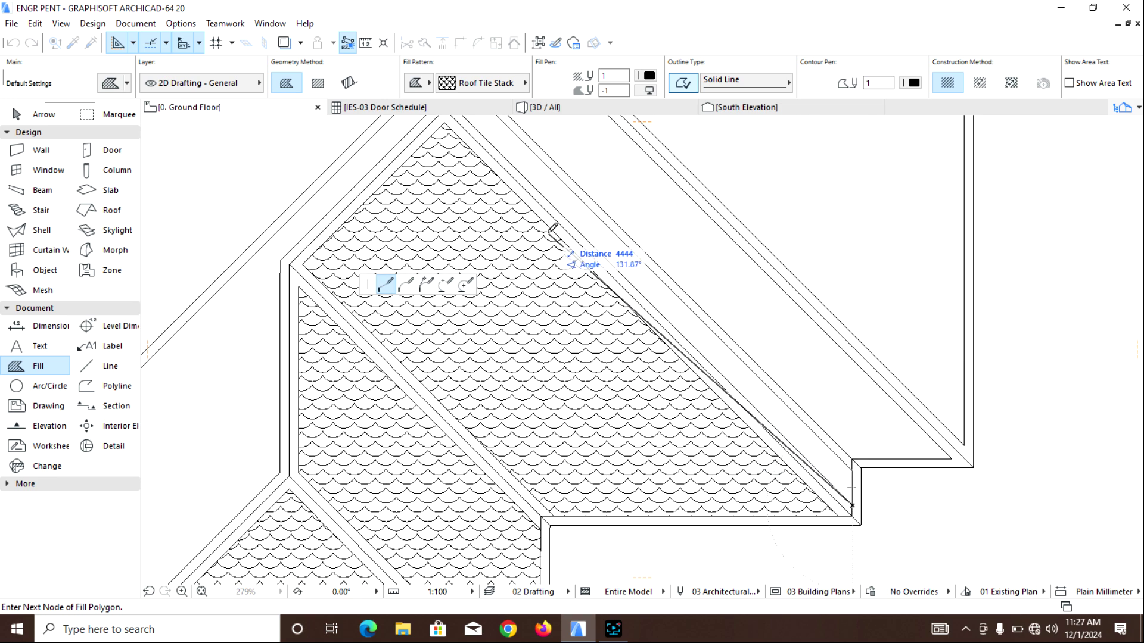
{"action": "middle_click_drag", "start_coordinate": [551, 233], "coordinate": [667, 390]}
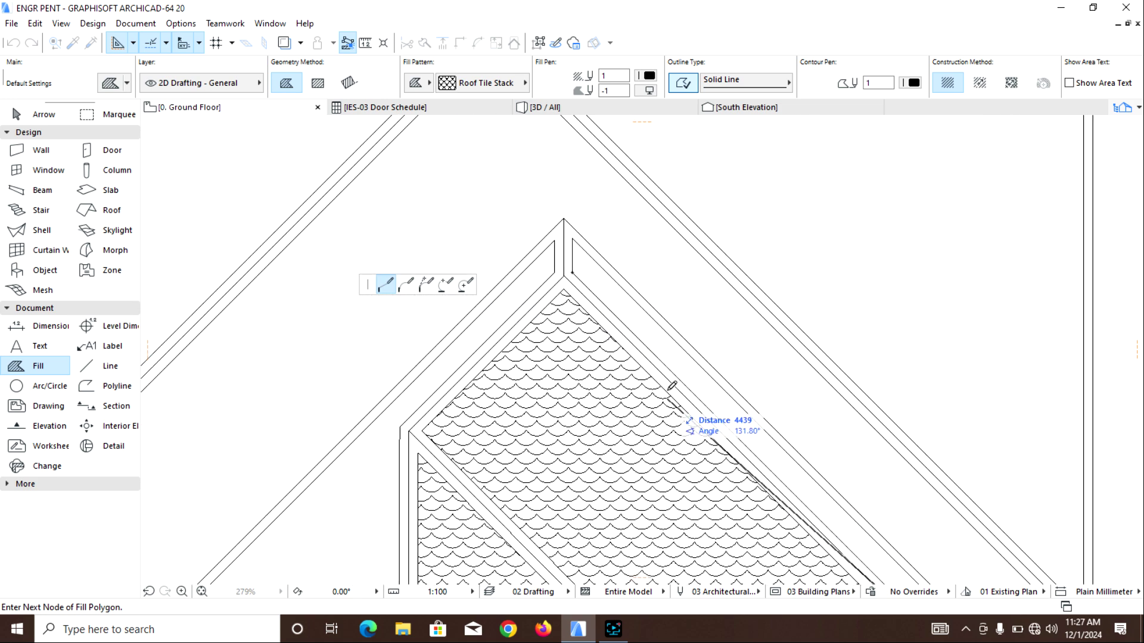
{"action": "left_click", "coordinate": [573, 271]}
Close the outline of the narrow strip beside the lower gable to finish its Roof Tile Stack fill
{"action": "scroll", "coordinate": [573, 271], "scroll_direction": "down", "scroll_amount": 3}
{"action": "scroll", "coordinate": [809, 473], "scroll_direction": "up", "scroll_amount": 3}
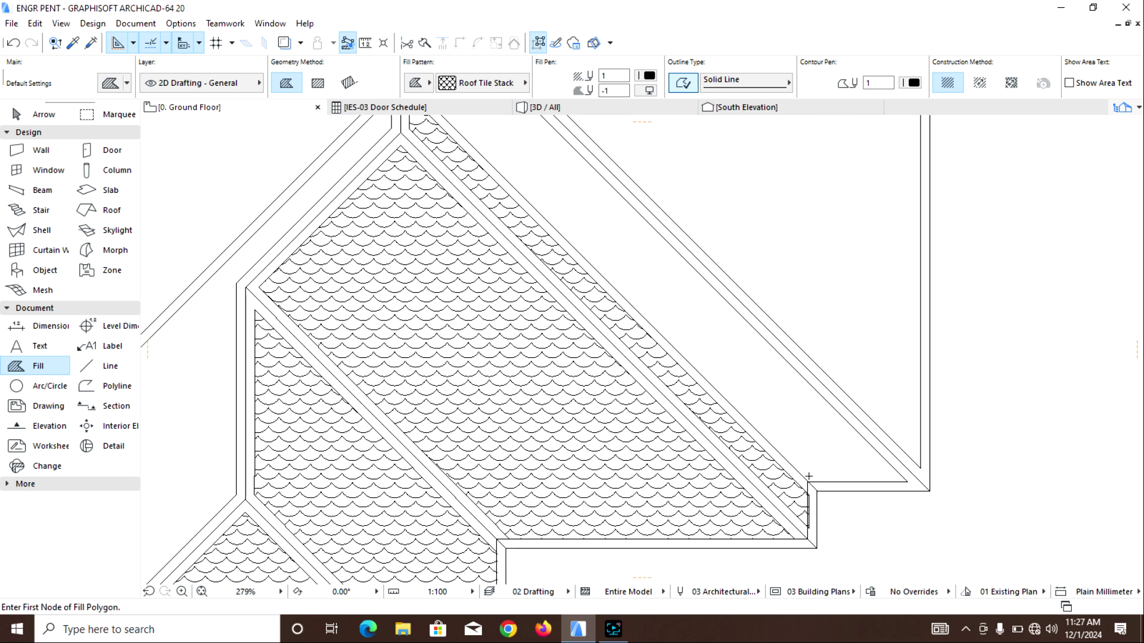
Start the chevron-shaped section's Roof Tile Stack fill, tracing from the strip's lower right corner over the gable peak to the section's lower left inner corner
{"action": "left_click", "coordinate": [809, 481]}
{"action": "scroll", "coordinate": [718, 374], "scroll_direction": "down", "scroll_amount": 1}
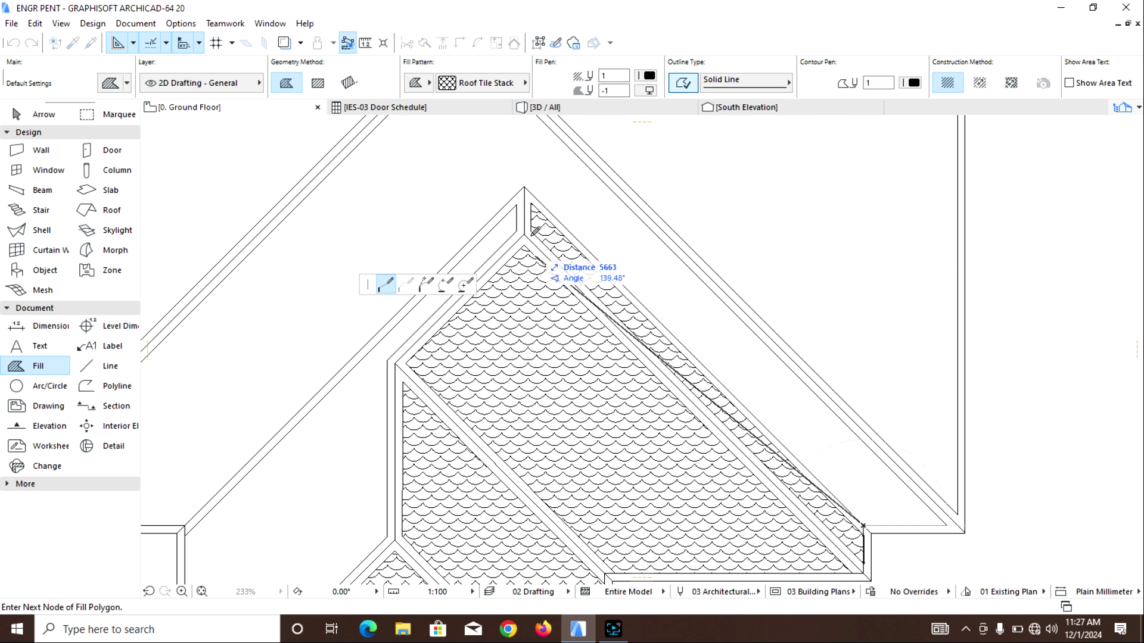
{"action": "left_click", "coordinate": [527, 189]}
{"action": "scroll", "coordinate": [485, 244], "scroll_direction": "down", "scroll_amount": 4}
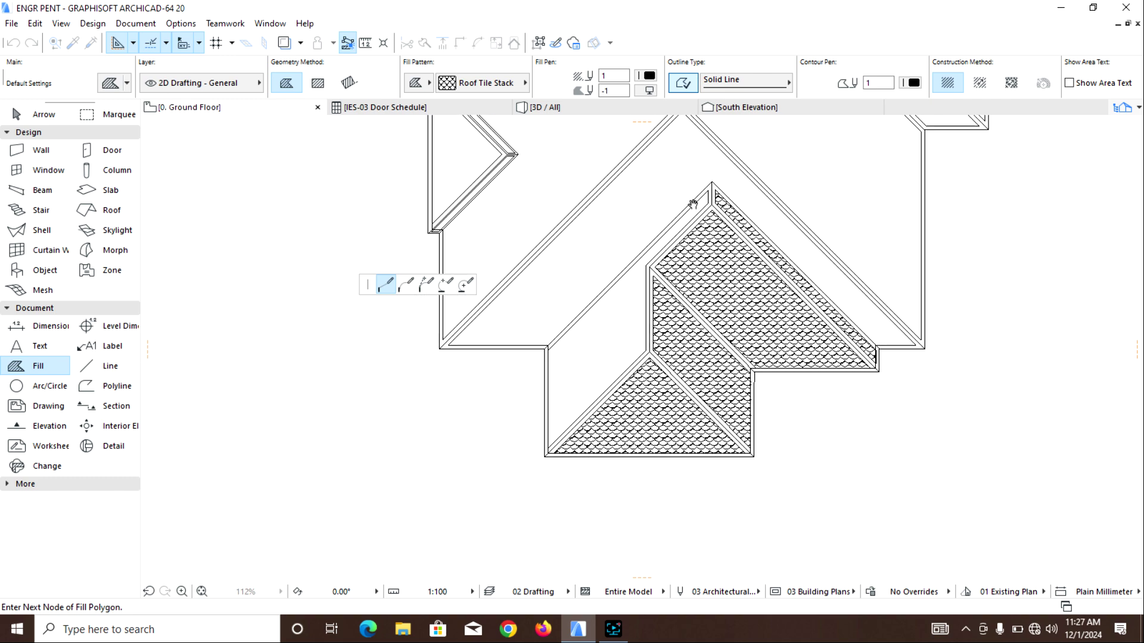
{"action": "scroll", "coordinate": [522, 341], "scroll_direction": "up", "scroll_amount": 5}
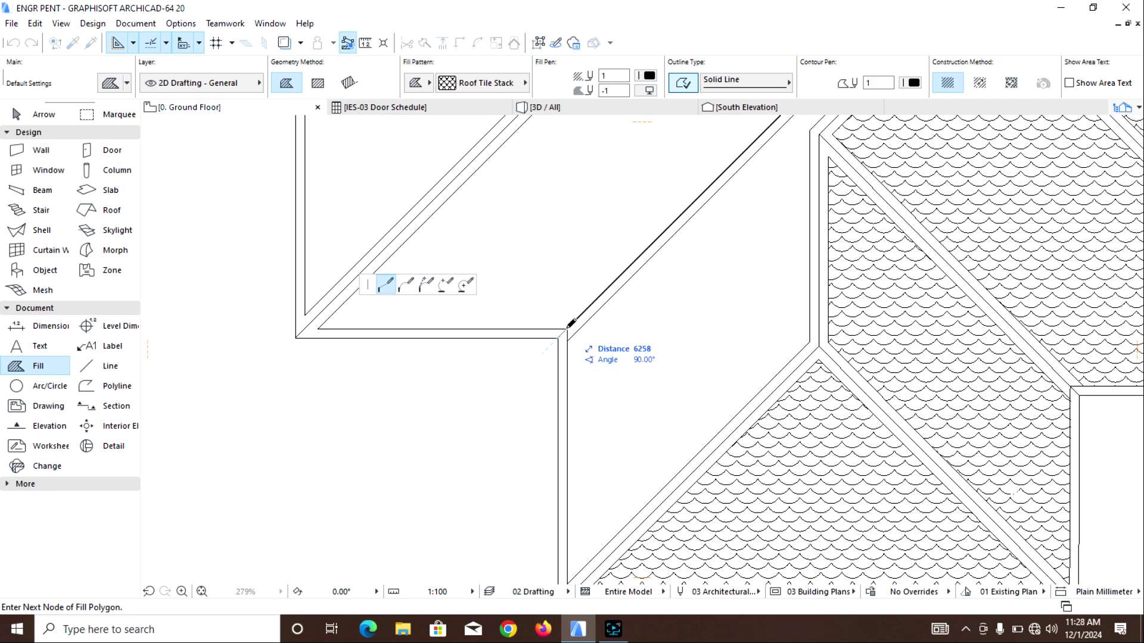
{"action": "left_click", "coordinate": [548, 344]}
{"action": "scroll", "coordinate": [514, 327], "scroll_direction": "down", "scroll_amount": 3}
{"action": "scroll", "coordinate": [571, 351], "scroll_direction": "up", "scroll_amount": 4}
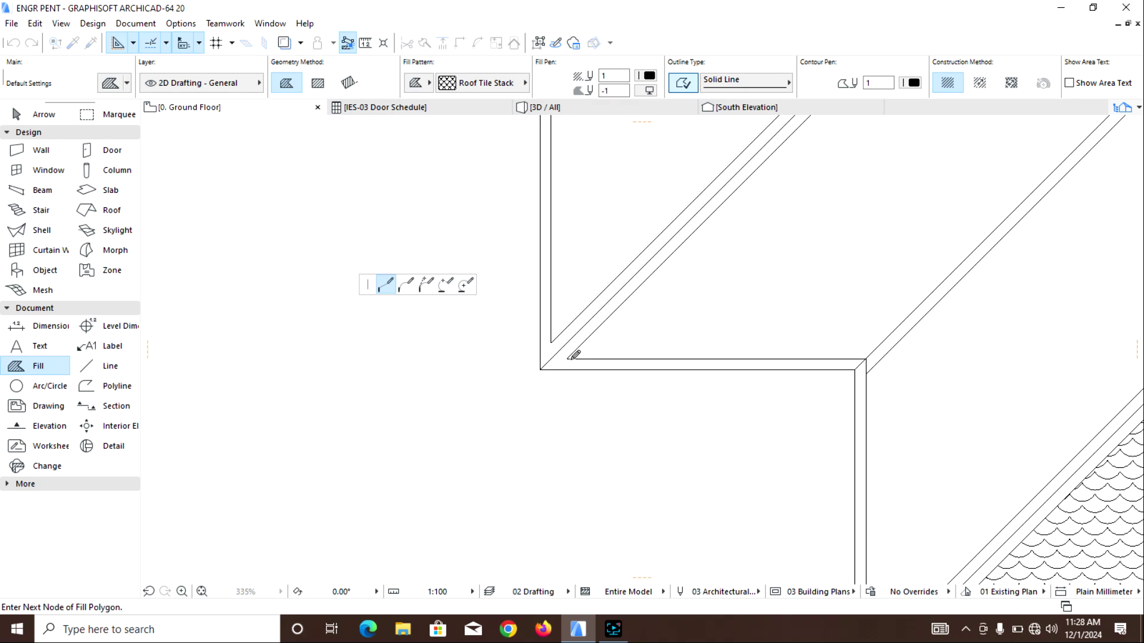
{"action": "left_click", "coordinate": [570, 358]}
Complete the chevron-shaped fill along its inner outline through the upper peak and lower right corner, closing it at the starting corner
{"action": "scroll", "coordinate": [624, 300], "scroll_direction": "down", "scroll_amount": 4}
{"action": "middle_click_drag", "start_coordinate": [553, 371], "coordinate": [395, 553]}
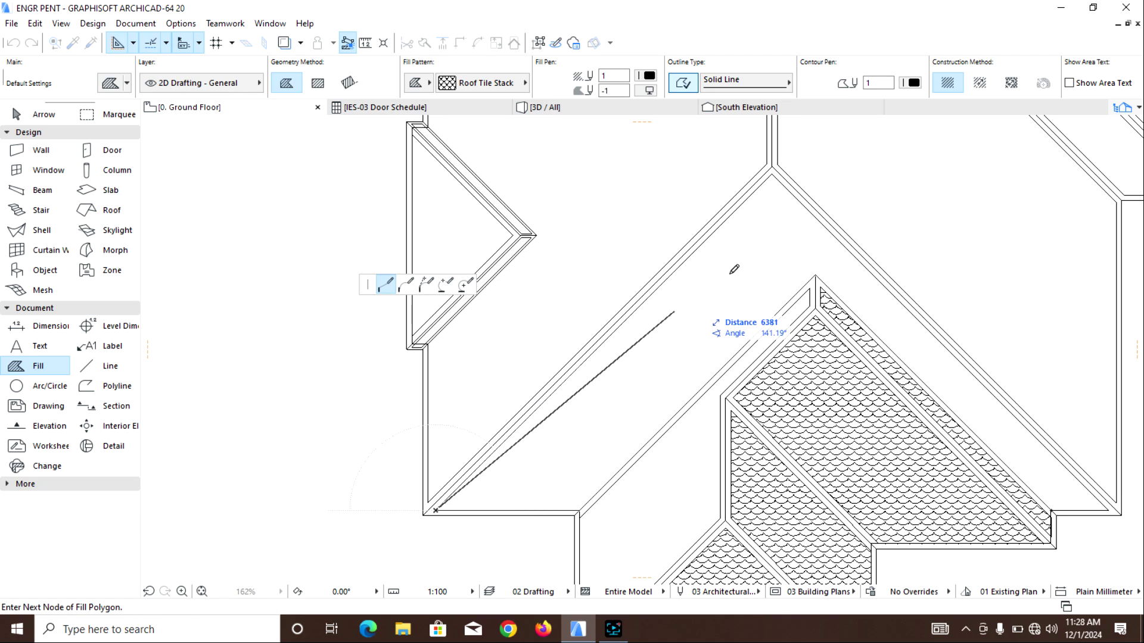
{"action": "scroll", "coordinate": [765, 232], "scroll_direction": "up", "scroll_amount": 1}
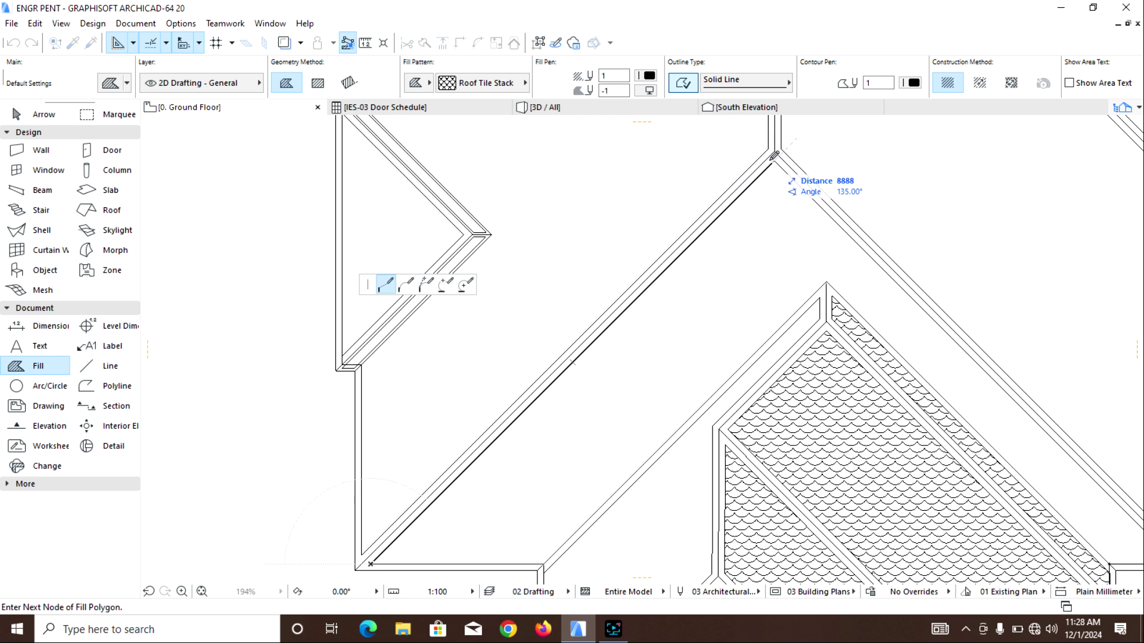
{"action": "scroll", "coordinate": [775, 154], "scroll_direction": "up", "scroll_amount": 4}
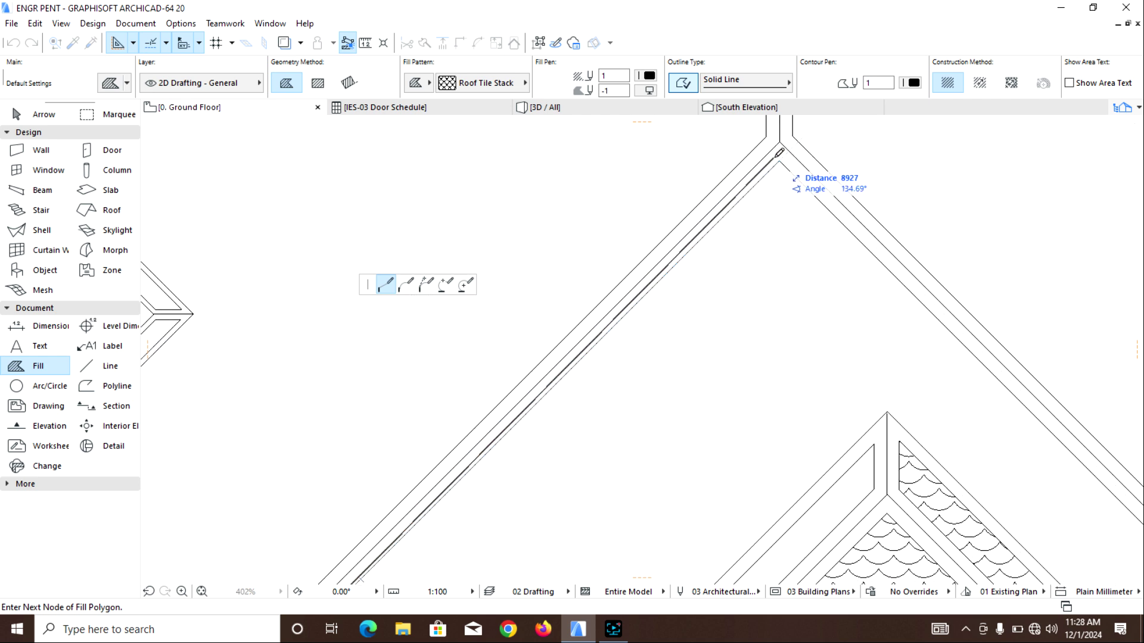
{"action": "left_click", "coordinate": [779, 153]}
{"action": "scroll", "coordinate": [781, 154], "scroll_direction": "down", "scroll_amount": 4}
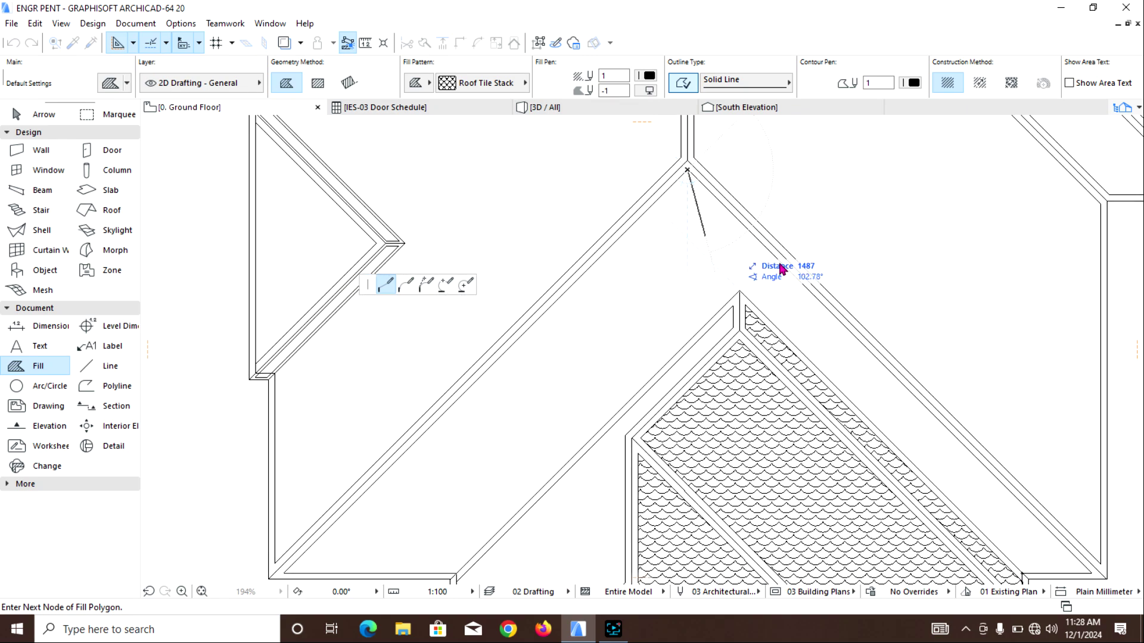
{"action": "scroll", "coordinate": [656, 216], "scroll_direction": "down", "scroll_amount": 2}
{"action": "scroll", "coordinate": [827, 394], "scroll_direction": "up", "scroll_amount": 4}
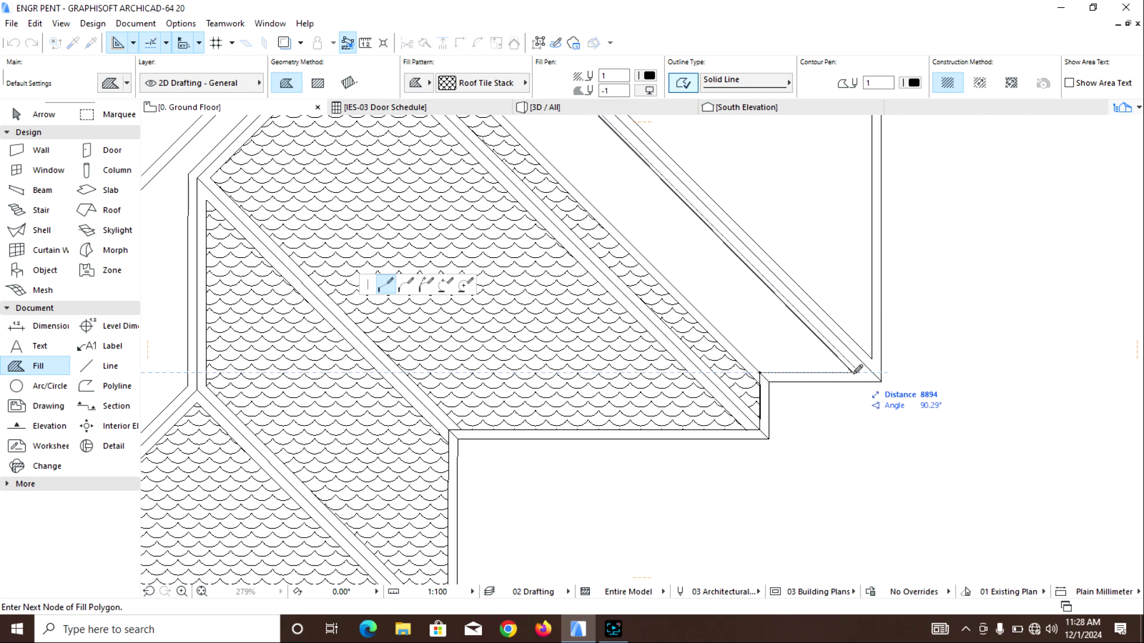
{"action": "left_click", "coordinate": [857, 372]}
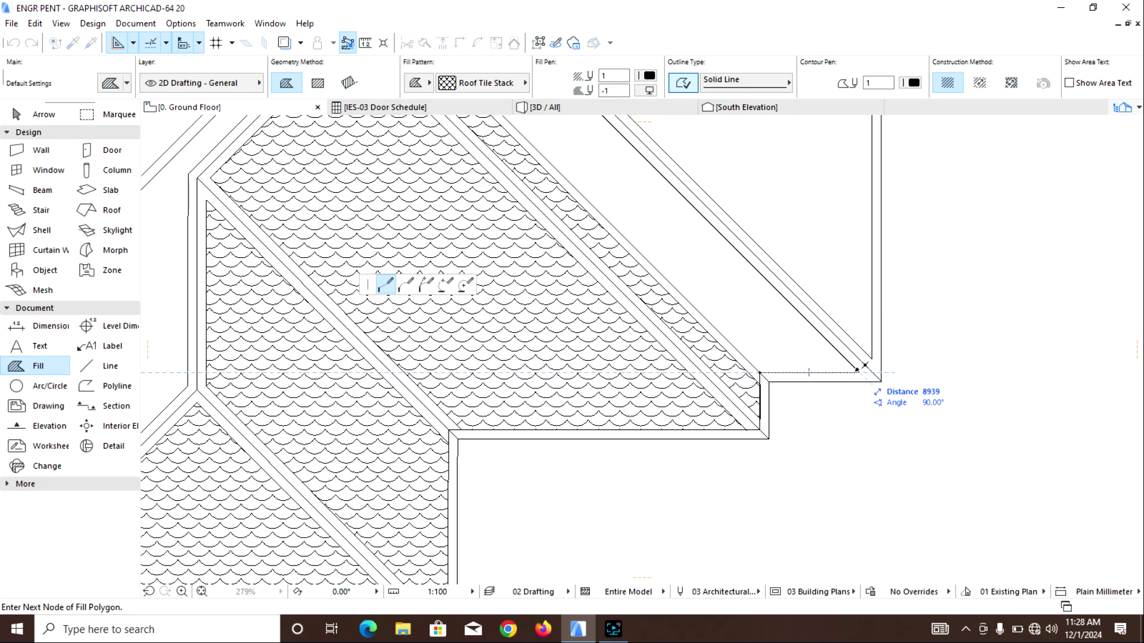
{"action": "left_click", "coordinate": [765, 372]}
{"action": "scroll", "coordinate": [765, 373], "scroll_direction": "down", "scroll_amount": 6}
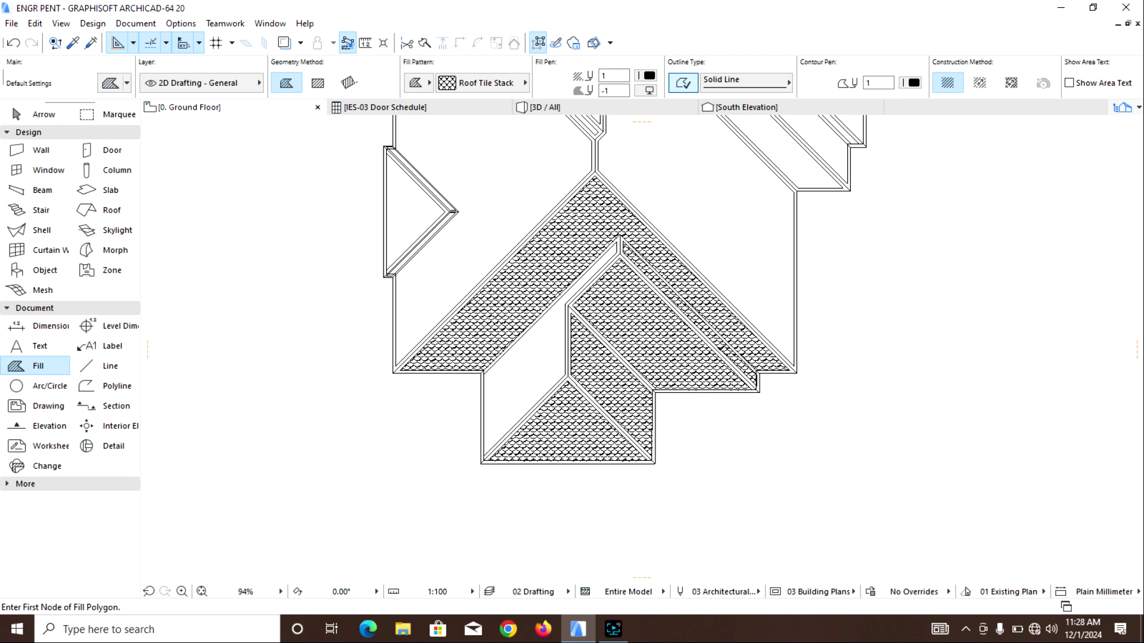
Fill the remaining untiled section left of the lower gable and triangular hip with Roof Tile Stack, following its inner outline
{"action": "scroll", "coordinate": [508, 379], "scroll_direction": "up", "scroll_amount": 9}
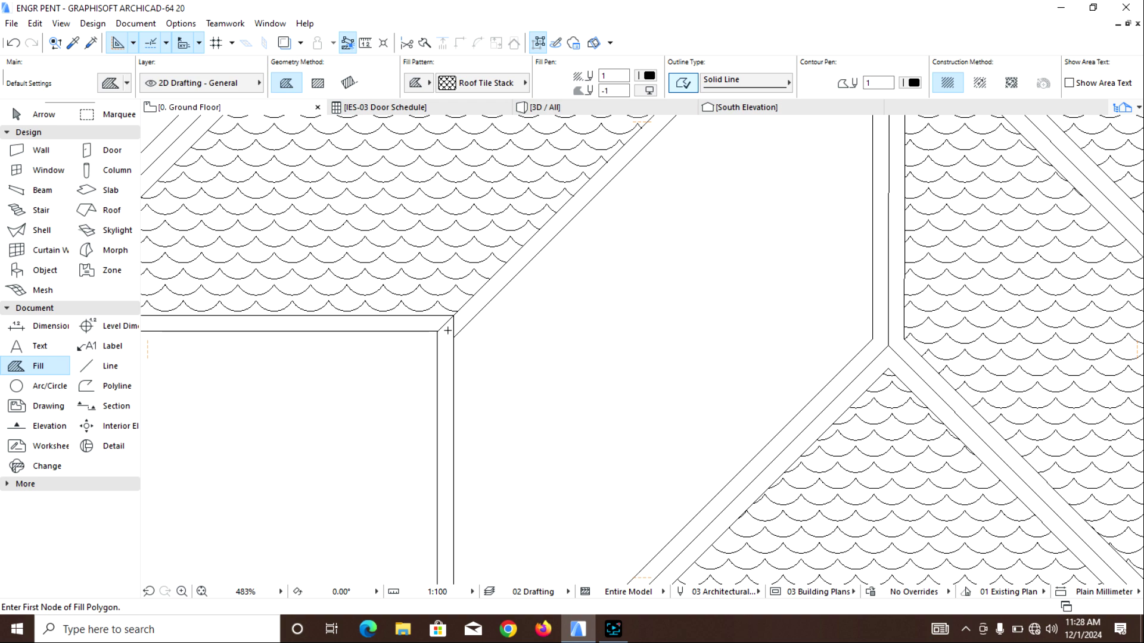
{"action": "scroll", "coordinate": [520, 287], "scroll_direction": "down", "scroll_amount": 5}
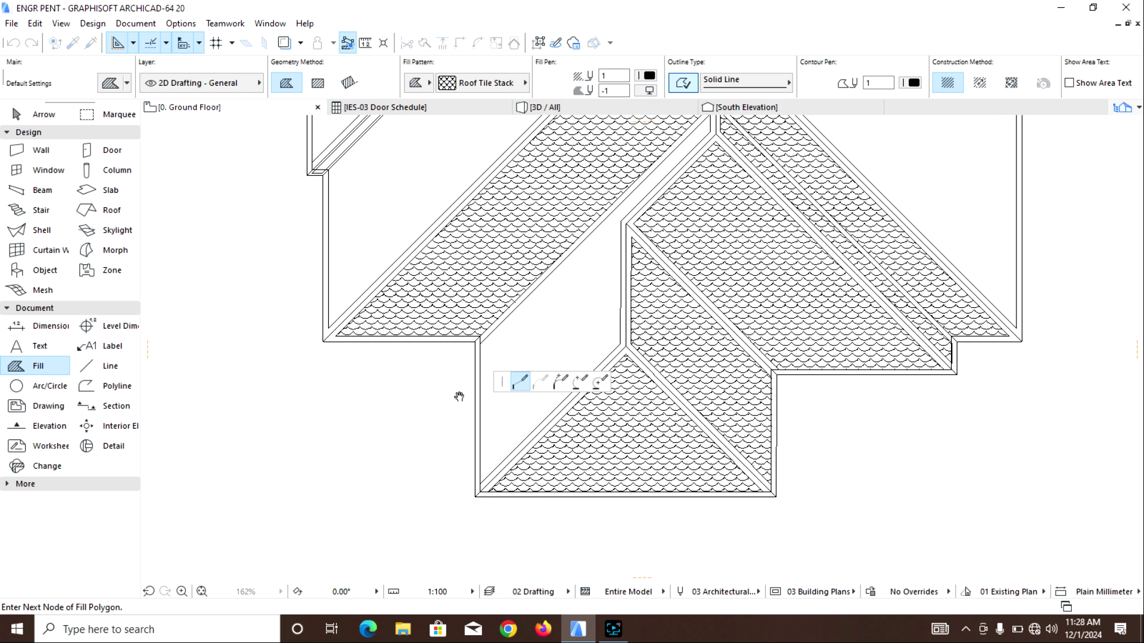
{"action": "scroll", "coordinate": [512, 325], "scroll_direction": "up", "scroll_amount": 4}
{"action": "left_click", "coordinate": [673, 131]}
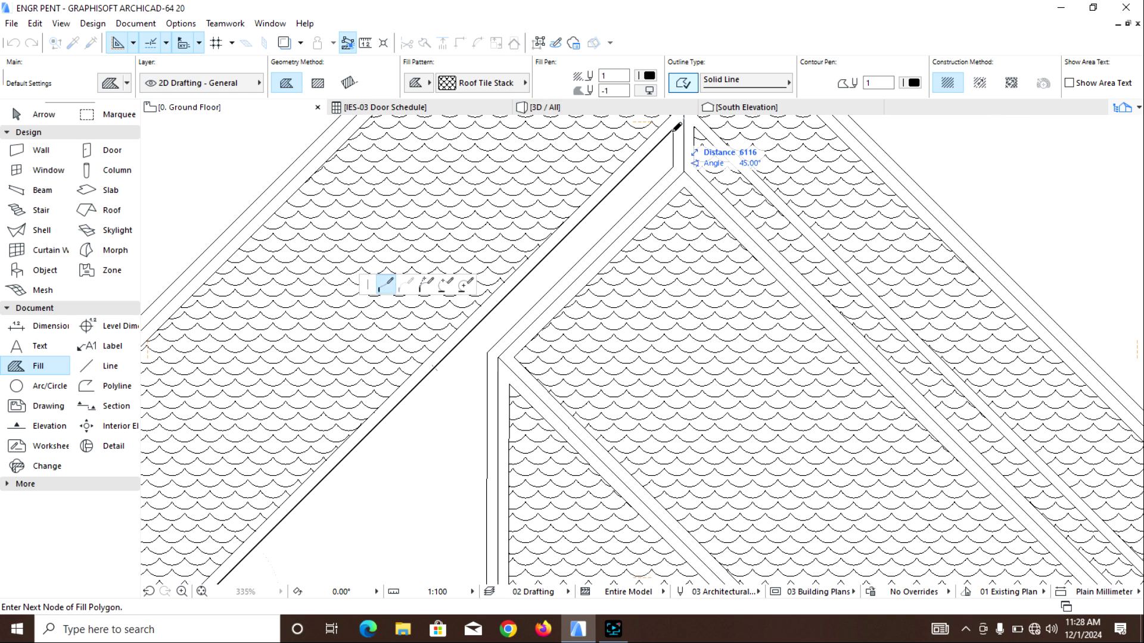
{"action": "left_click", "coordinate": [673, 168]}
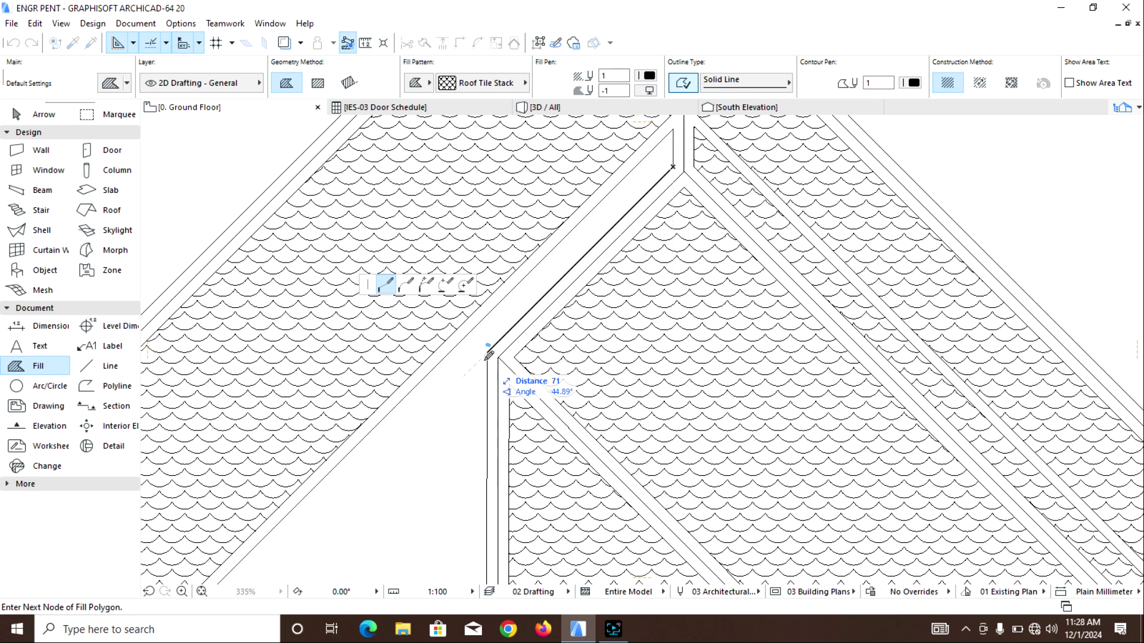
{"action": "scroll", "coordinate": [489, 356], "scroll_direction": "down", "scroll_amount": 5}
{"action": "scroll", "coordinate": [560, 250], "scroll_direction": "up", "scroll_amount": 4}
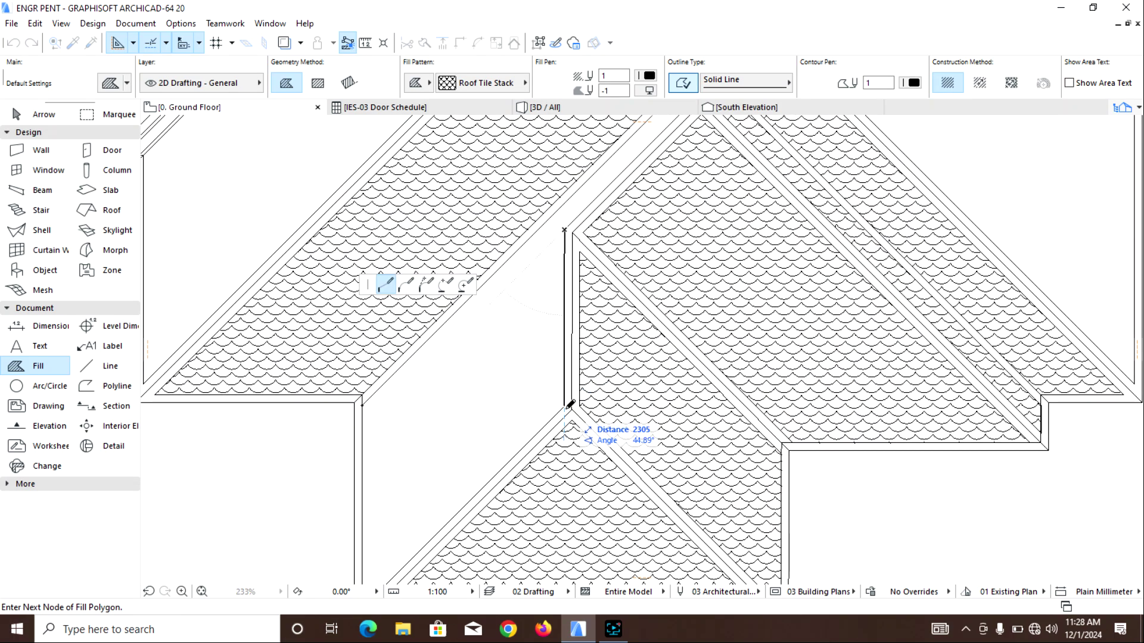
{"action": "middle_click_drag", "start_coordinate": [517, 432], "coordinate": [652, 277]}
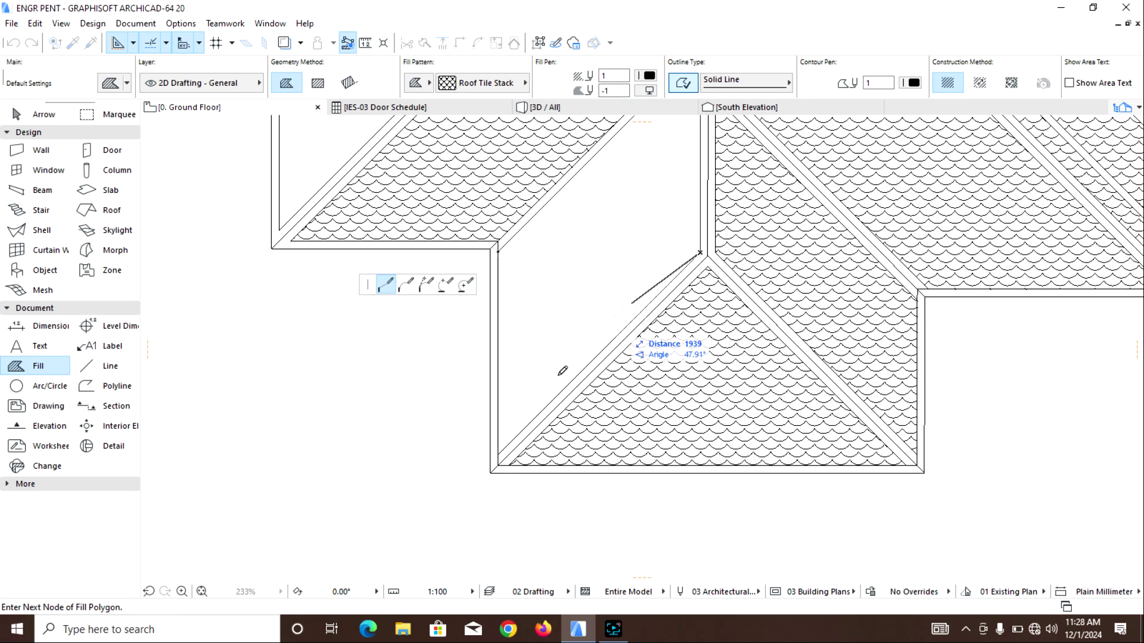
{"action": "left_click", "coordinate": [499, 455]}
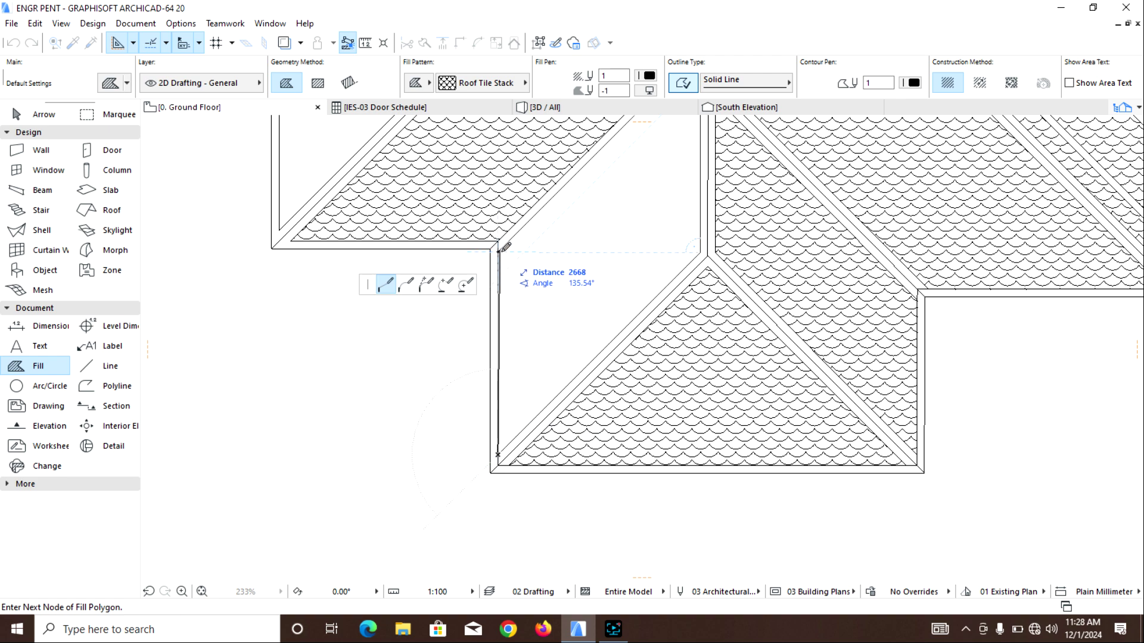
{"action": "left_click", "coordinate": [500, 249]}
{"action": "scroll", "coordinate": [503, 250], "scroll_direction": "down", "scroll_amount": 5}
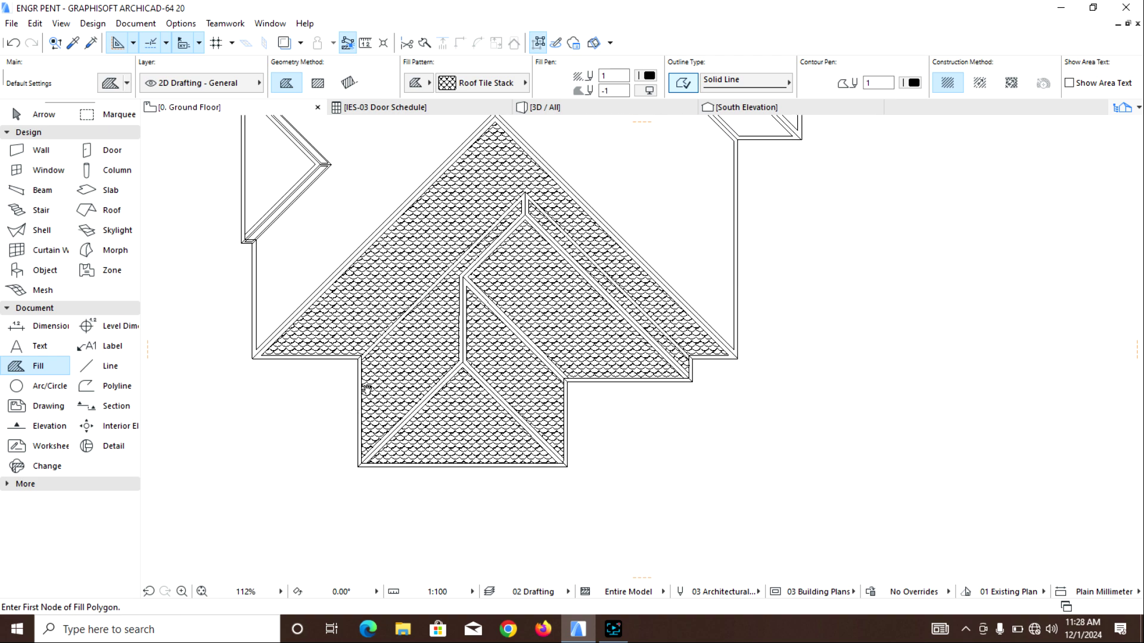
Fill the large section right of the tiled chevron with Roof Tile Stack, following its inner outline up to the narrow apex and back along the ridge
{"action": "scroll", "coordinate": [458, 216], "scroll_direction": "up", "scroll_amount": 4}
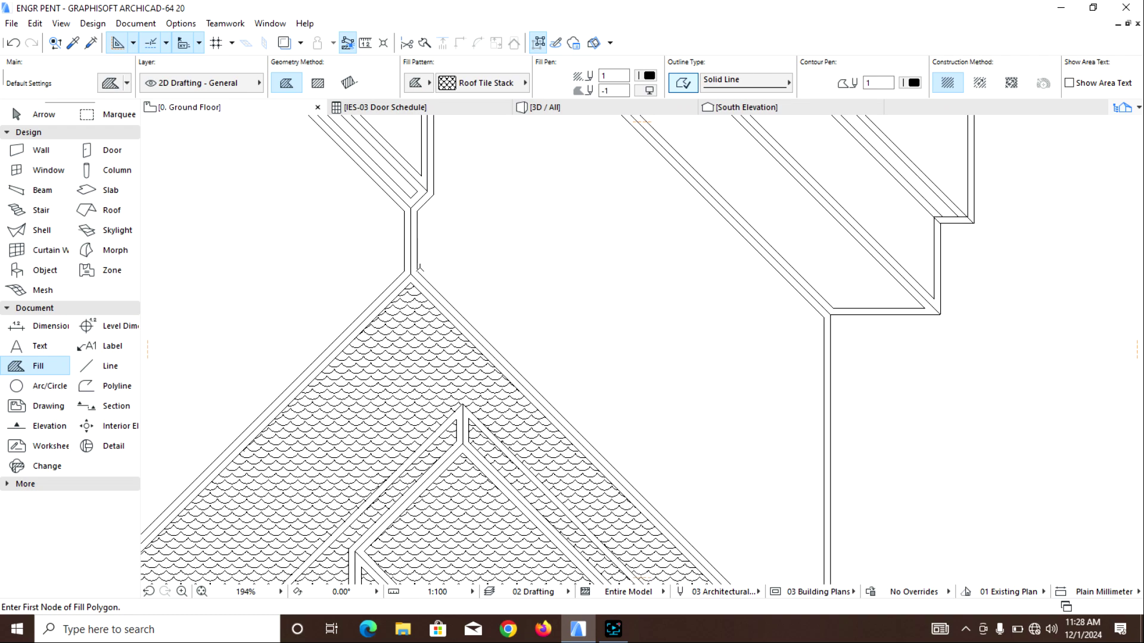
{"action": "left_click", "coordinate": [417, 270]}
{"action": "scroll", "coordinate": [532, 306], "scroll_direction": "down", "scroll_amount": 2}
{"action": "middle_click_drag", "start_coordinate": [533, 306], "coordinate": [549, 209]}
{"action": "scroll", "coordinate": [748, 471], "scroll_direction": "up", "scroll_amount": 4}
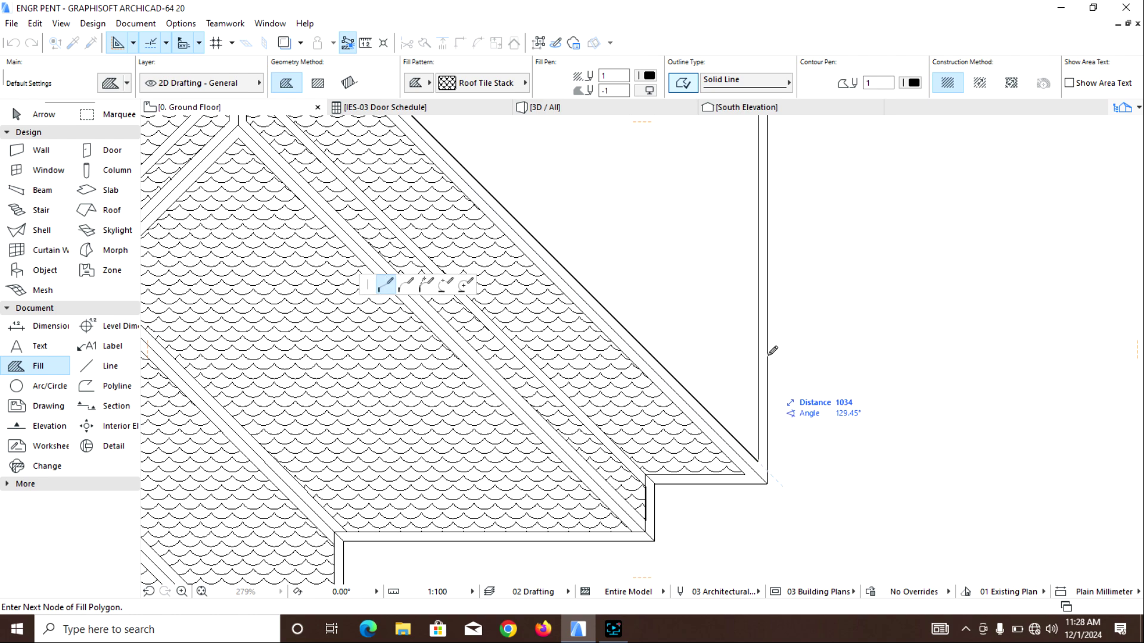
{"action": "scroll", "coordinate": [759, 316], "scroll_direction": "down", "scroll_amount": 4}
{"action": "middle_click_drag", "start_coordinate": [755, 325], "coordinate": [712, 463]}
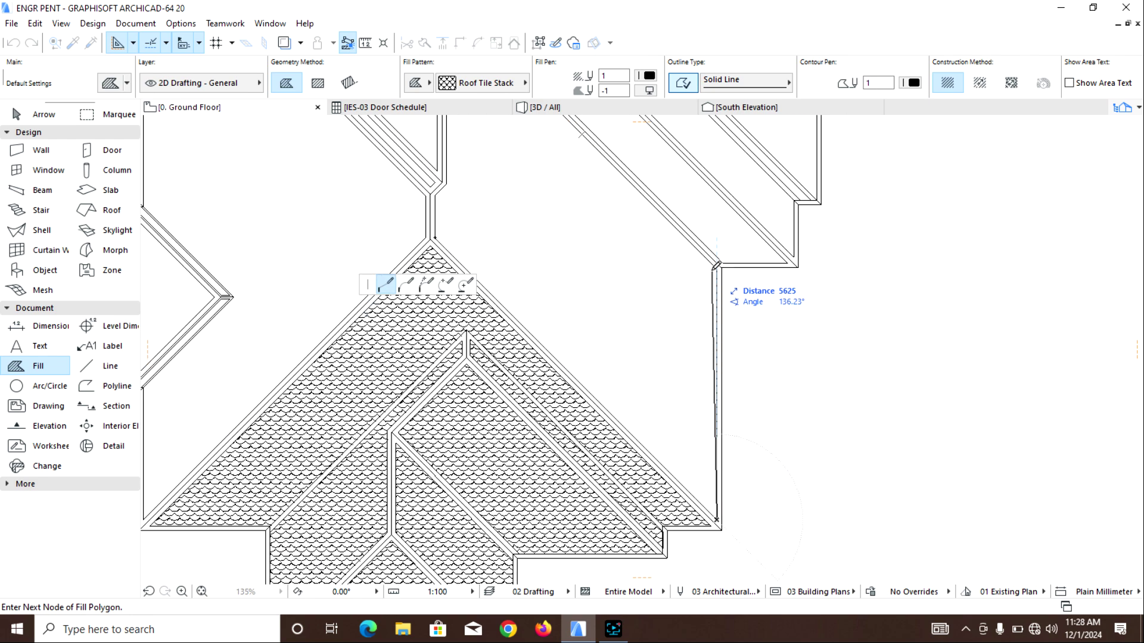
{"action": "scroll", "coordinate": [609, 219], "scroll_direction": "down", "scroll_amount": 2}
{"action": "middle_click_drag", "start_coordinate": [695, 326], "coordinate": [736, 388]}
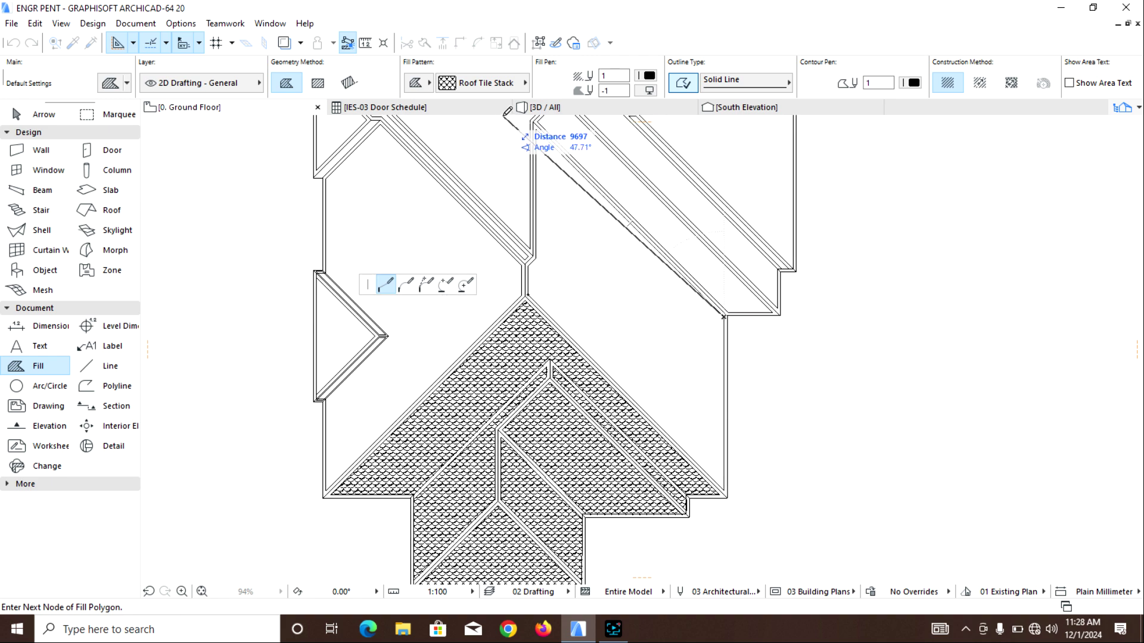
{"action": "scroll", "coordinate": [540, 128], "scroll_direction": "up", "scroll_amount": 4}
{"action": "middle_click_drag", "start_coordinate": [582, 183], "coordinate": [613, 227]}
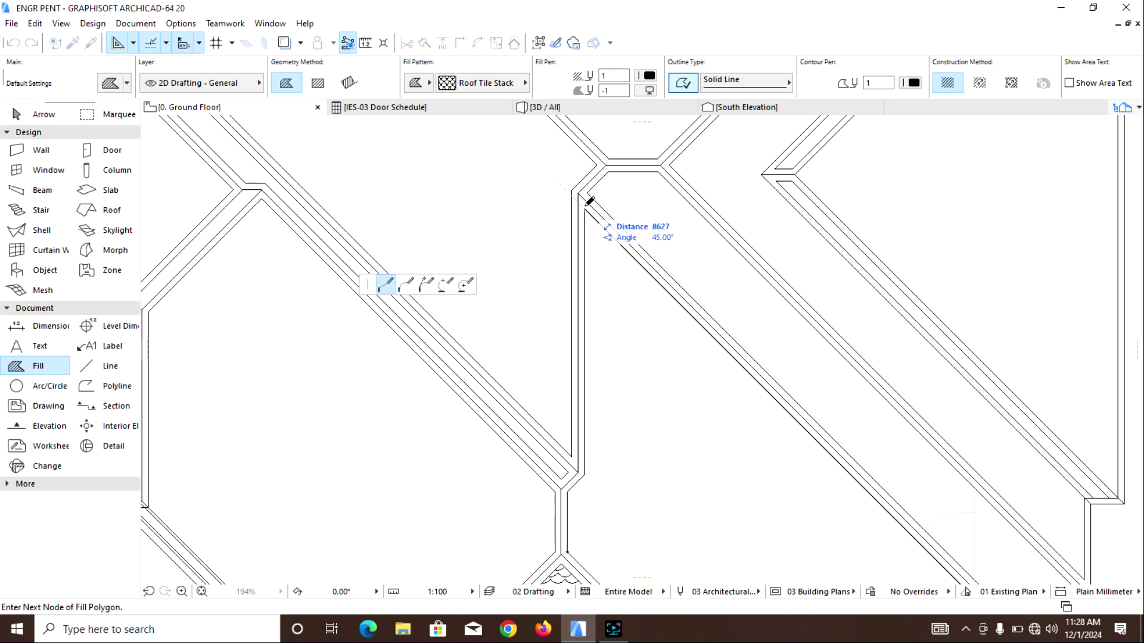
{"action": "scroll", "coordinate": [592, 280], "scroll_direction": "down", "scroll_amount": 6}
{"action": "scroll", "coordinate": [593, 336], "scroll_direction": "up", "scroll_amount": 3}
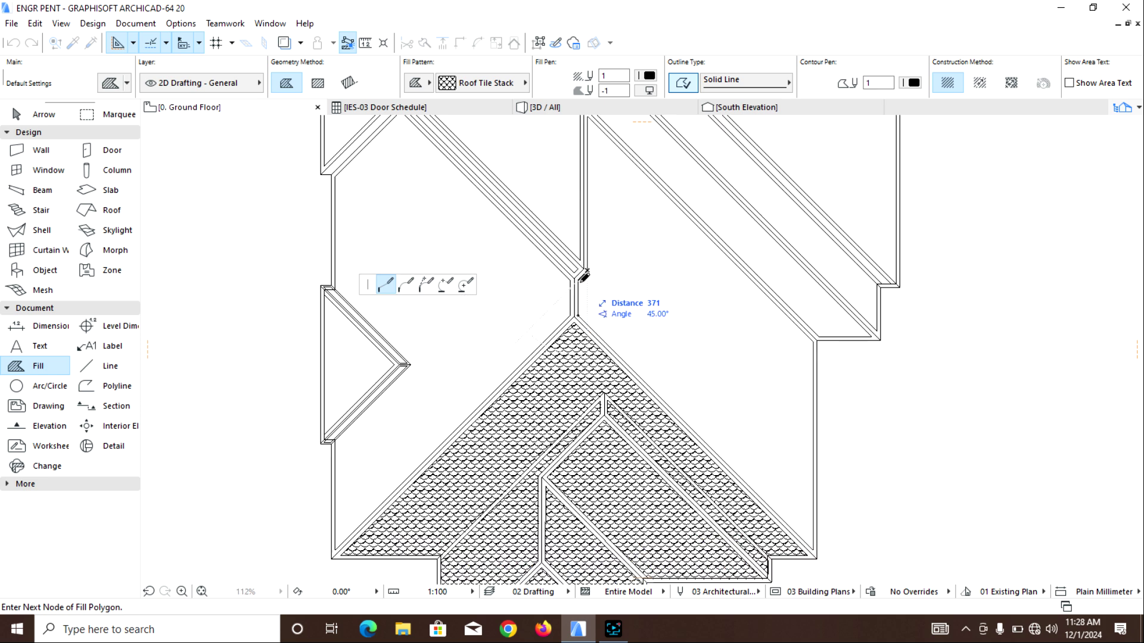
{"action": "left_click", "coordinate": [577, 315]}
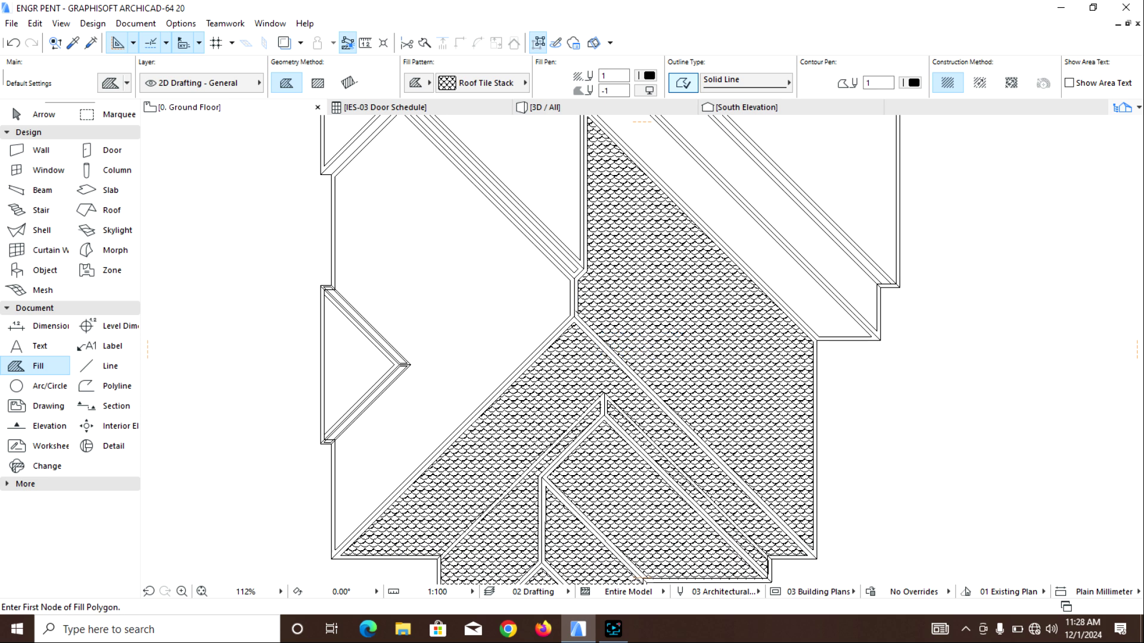
Fill the diagonal band right of the large tiled section with Roof Tile Stack, following its inner outline from the short ridge to the lower eave
{"action": "scroll", "coordinate": [627, 243], "scroll_direction": "up", "scroll_amount": 3}
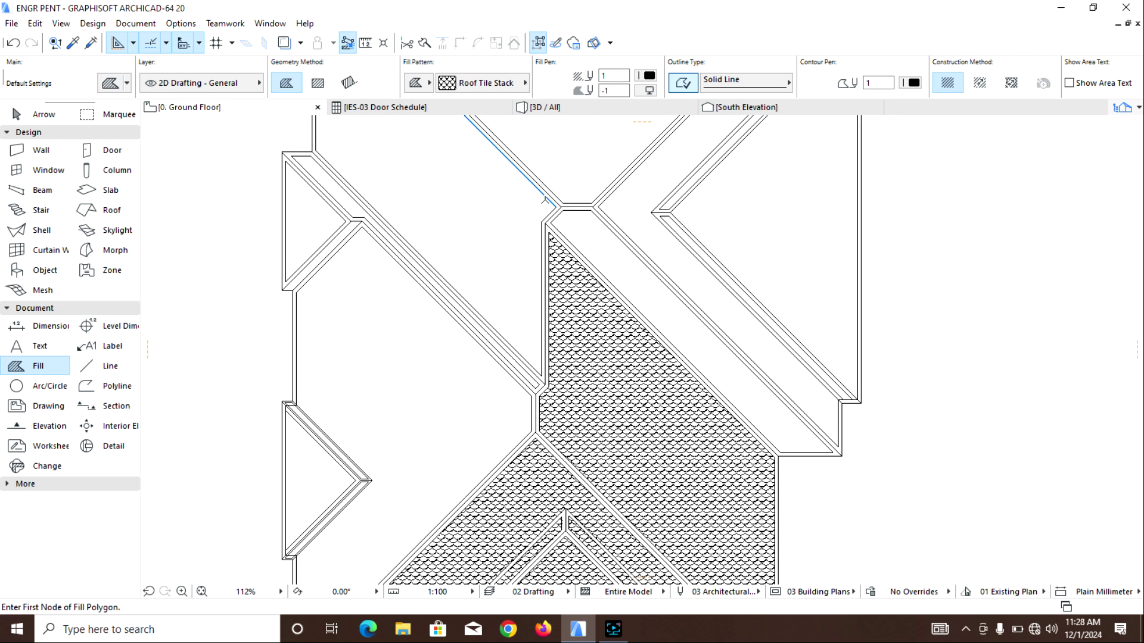
{"action": "scroll", "coordinate": [535, 200], "scroll_direction": "up", "scroll_amount": 3}
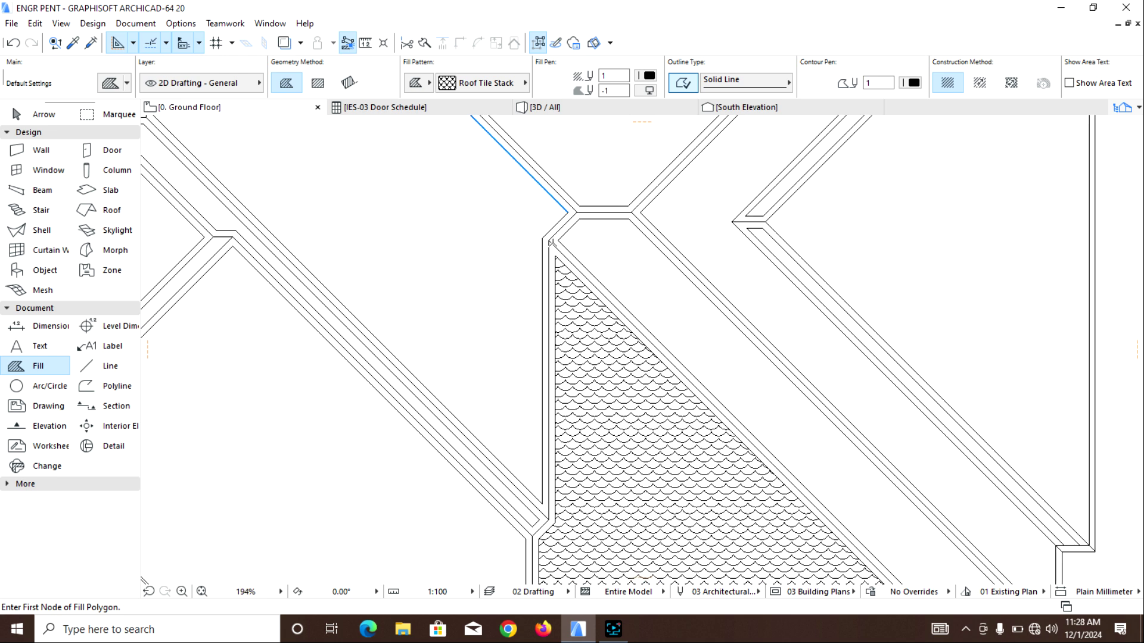
{"action": "left_click", "coordinate": [558, 240]}
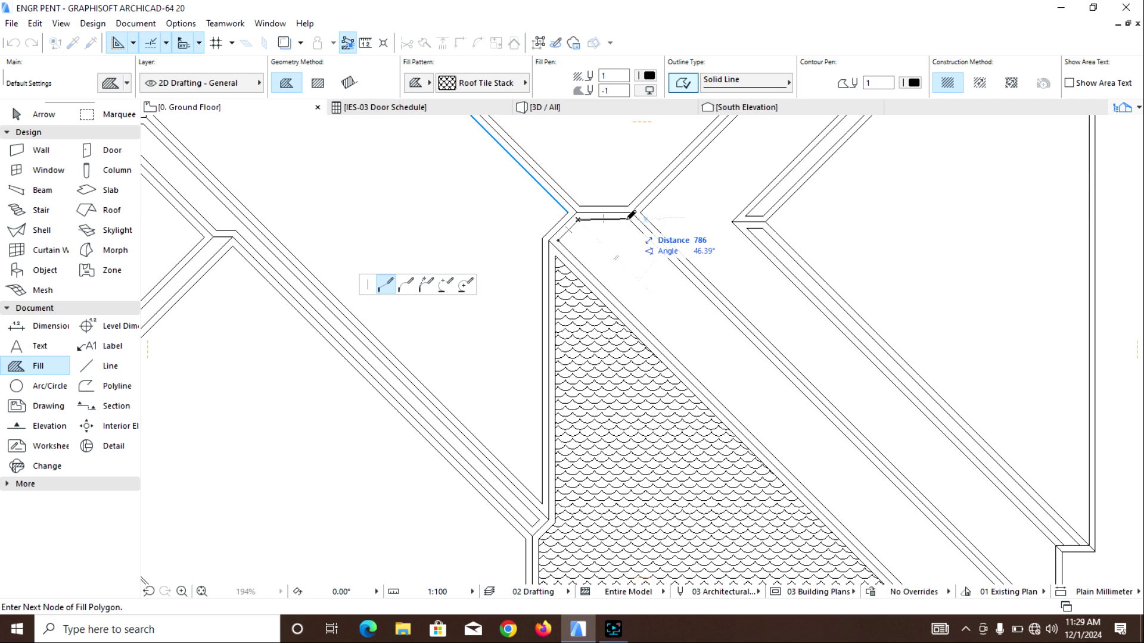
{"action": "scroll", "coordinate": [631, 215], "scroll_direction": "up", "scroll_amount": 3}
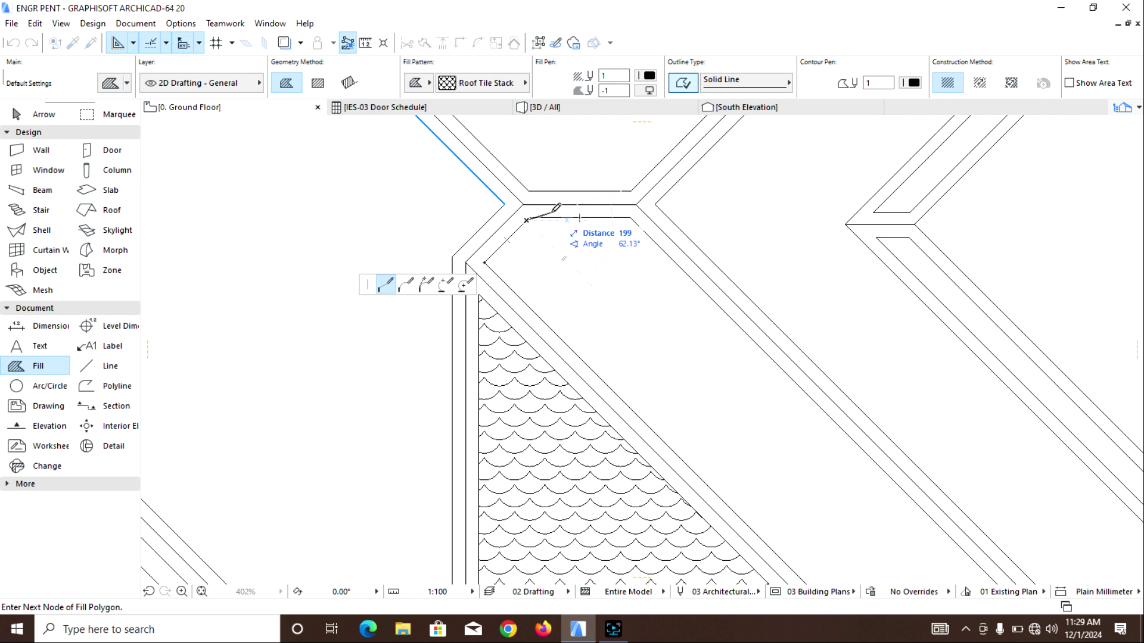
{"action": "scroll", "coordinate": [557, 208], "scroll_direction": "up", "scroll_amount": 2}
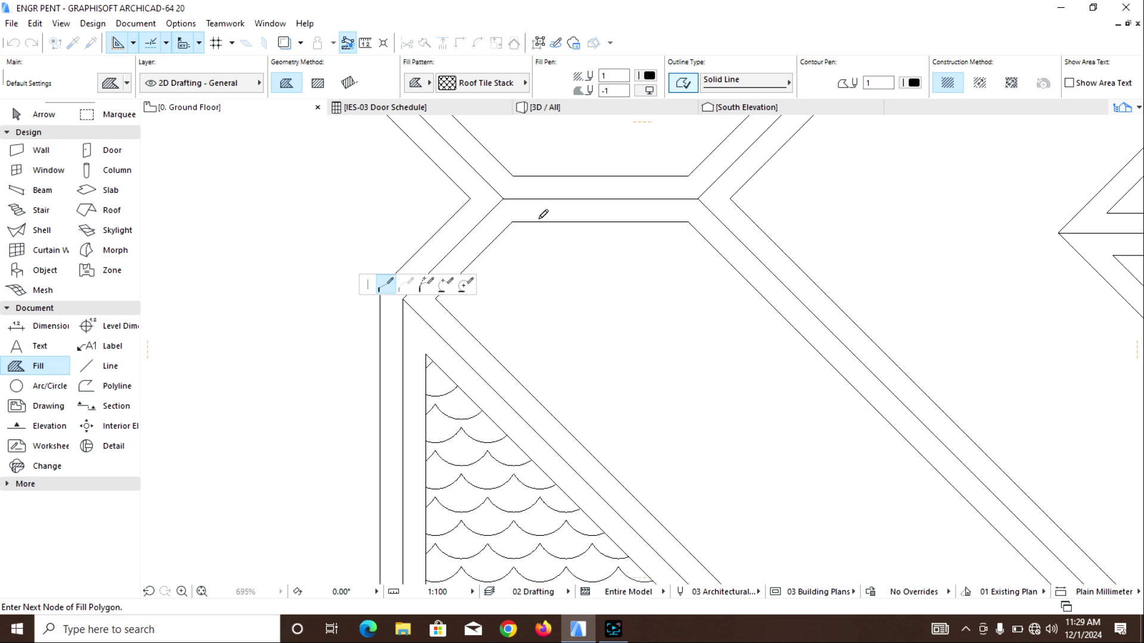
{"action": "left_click", "coordinate": [512, 221]}
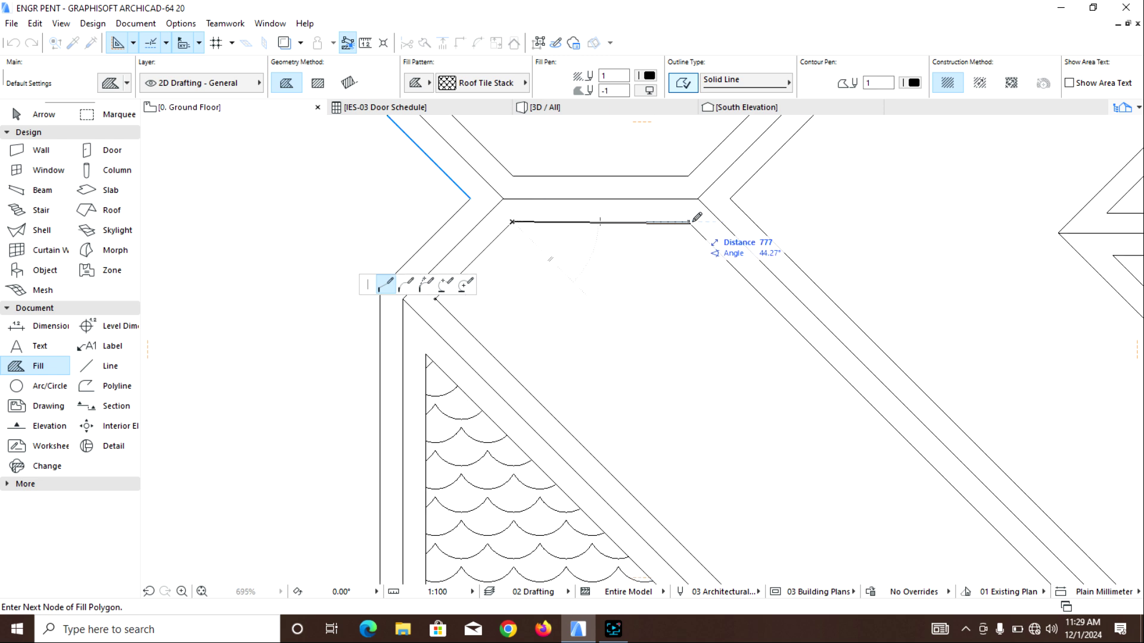
{"action": "scroll", "coordinate": [694, 235], "scroll_direction": "down", "scroll_amount": 6}
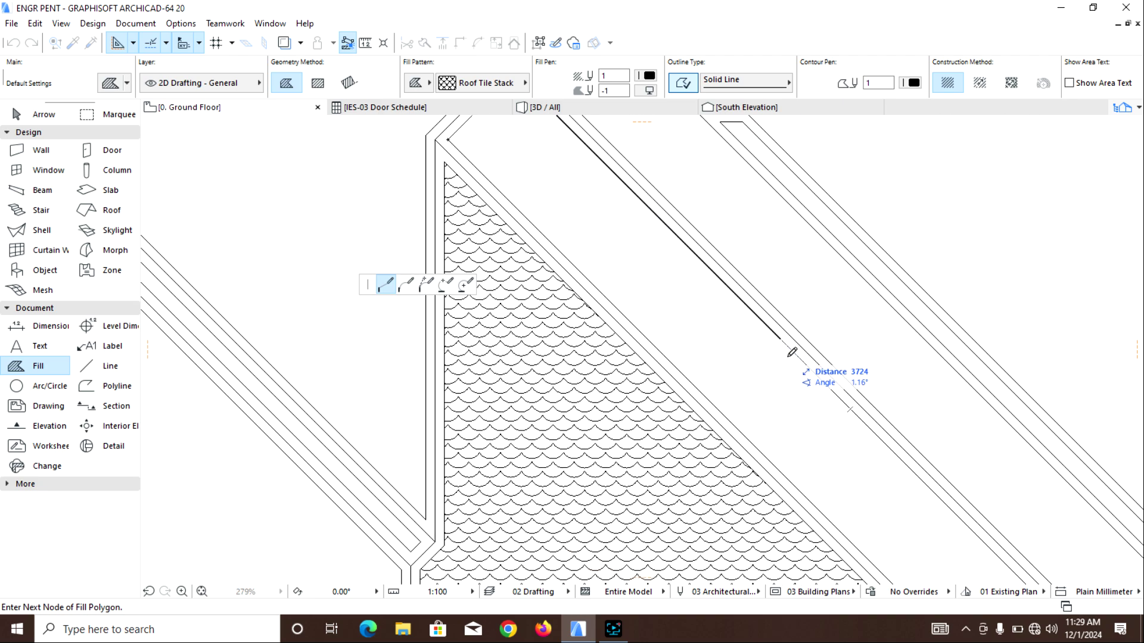
{"action": "scroll", "coordinate": [920, 327], "scroll_direction": "up", "scroll_amount": 4}
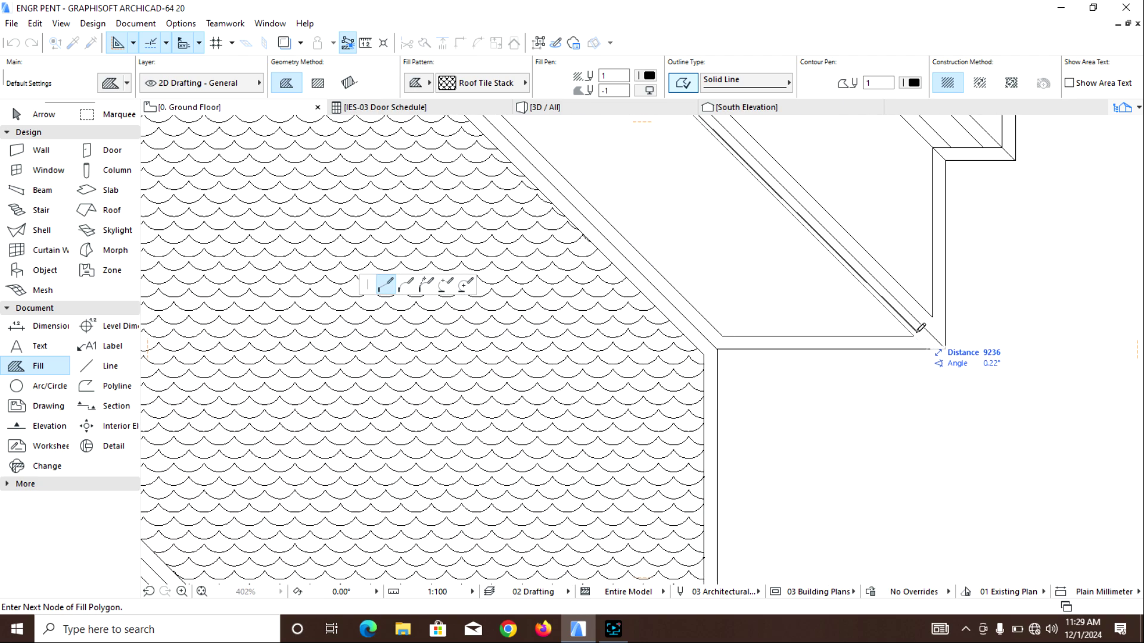
{"action": "left_click", "coordinate": [914, 335]}
{"action": "left_click", "coordinate": [723, 336]}
{"action": "scroll", "coordinate": [690, 293], "scroll_direction": "down", "scroll_amount": 5}
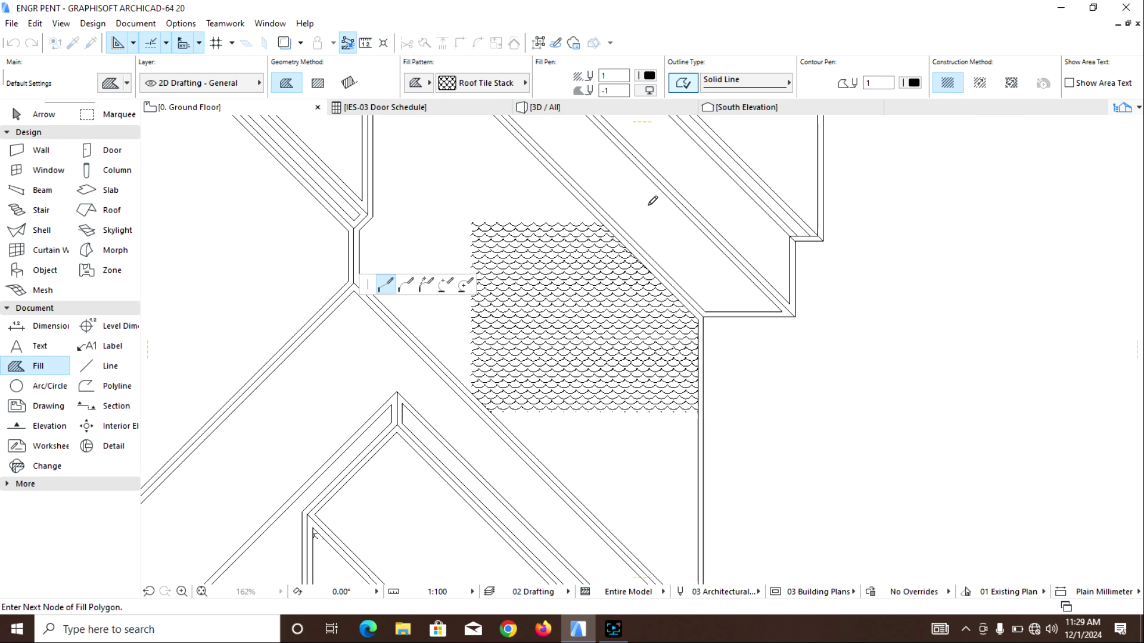
{"action": "middle_click_drag", "start_coordinate": [672, 246], "coordinate": [754, 456]}
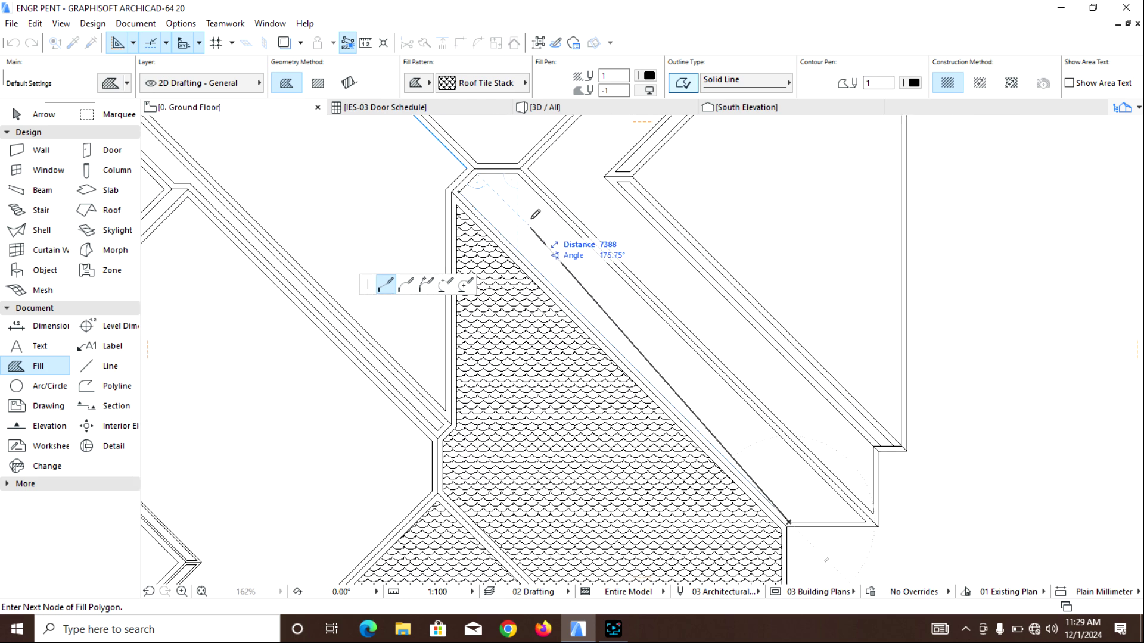
{"action": "double_click", "coordinate": [463, 189]}
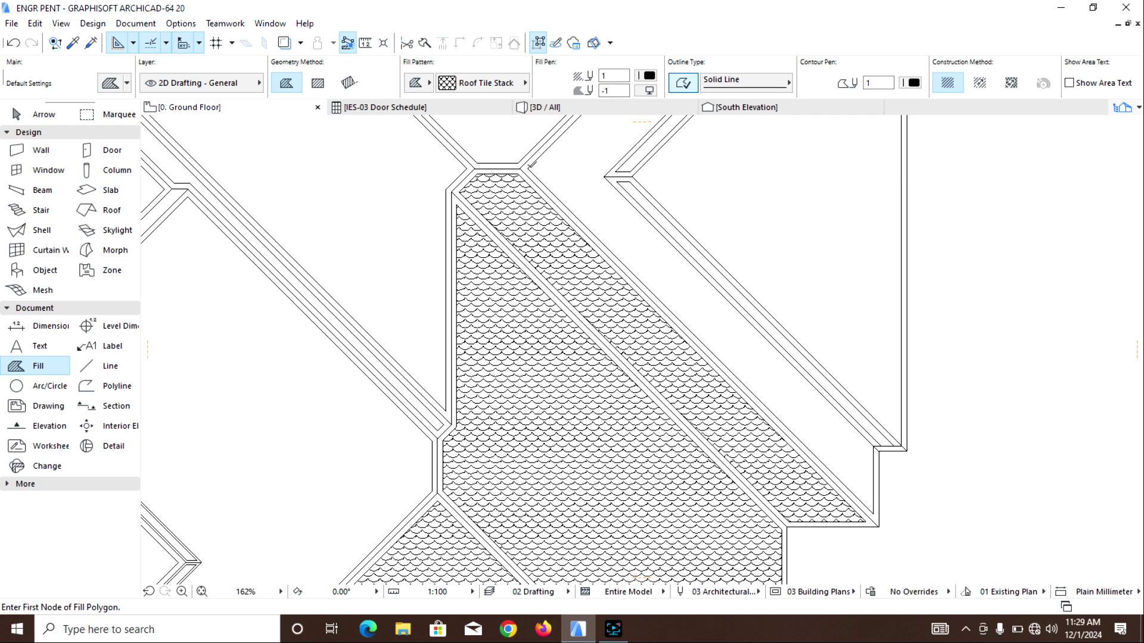
Fill the V-shaped section wrapping around the right-hand gable with Roof Tile Stack, following its inner outline and closing at the ridge's right end
{"action": "left_click", "coordinate": [527, 168]}
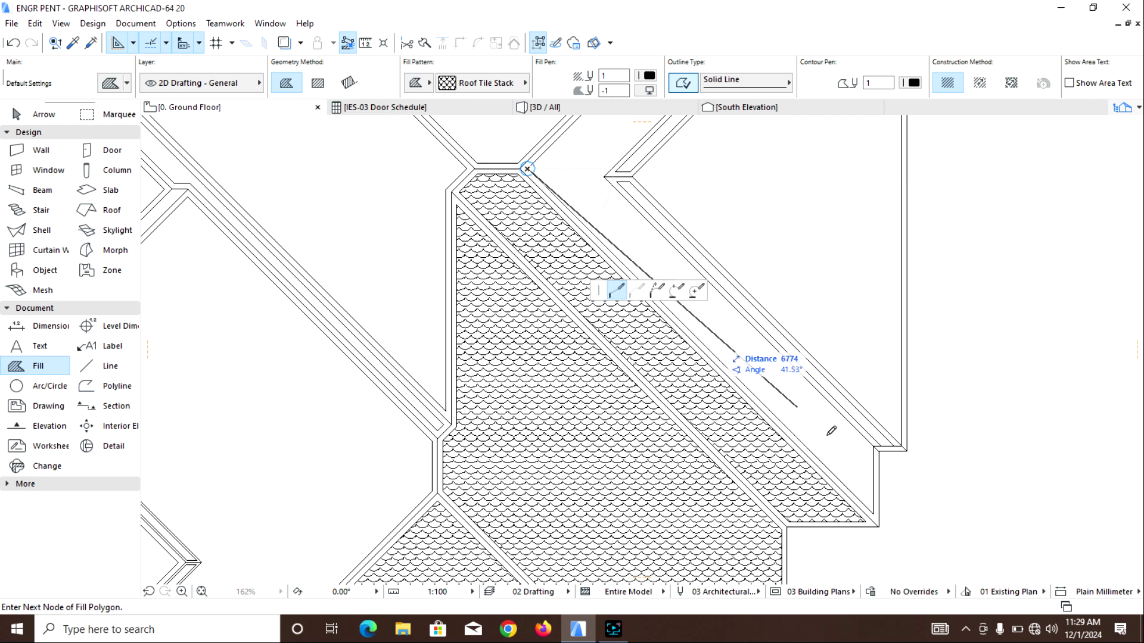
{"action": "scroll", "coordinate": [873, 519], "scroll_direction": "up", "scroll_amount": 3}
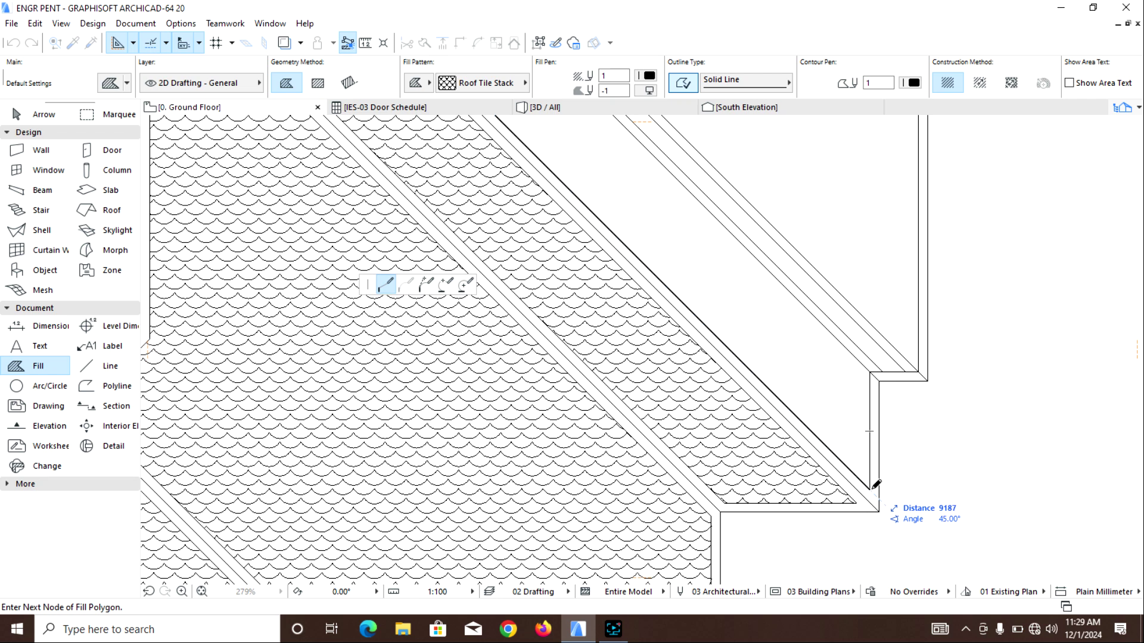
{"action": "left_click", "coordinate": [870, 490]}
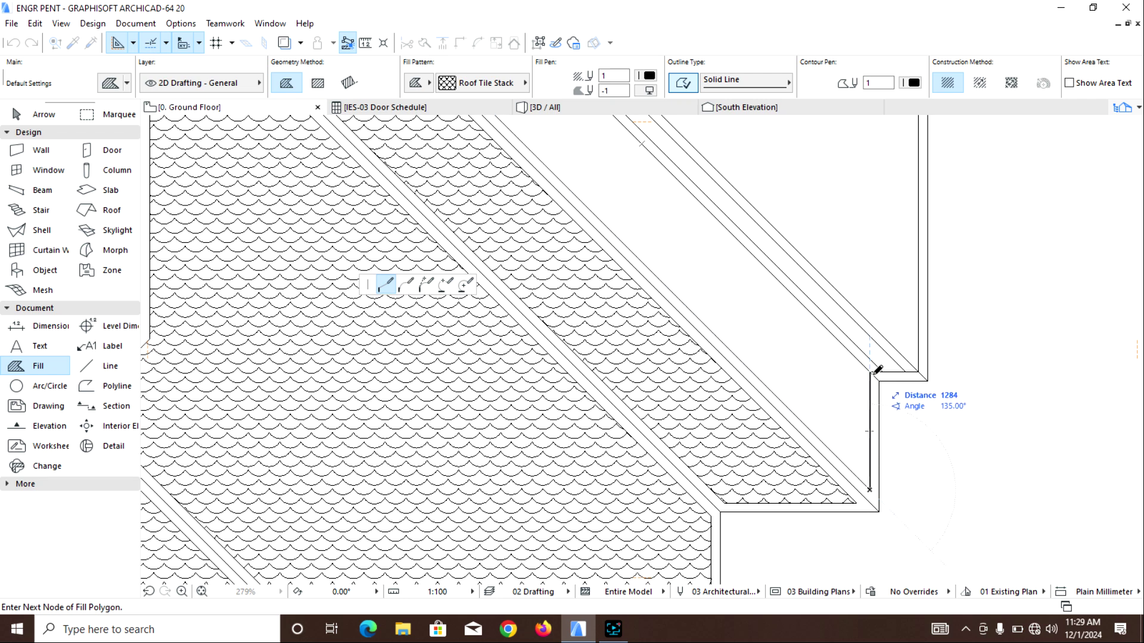
{"action": "left_click", "coordinate": [877, 370]}
{"action": "scroll", "coordinate": [868, 429], "scroll_direction": "down", "scroll_amount": 4}
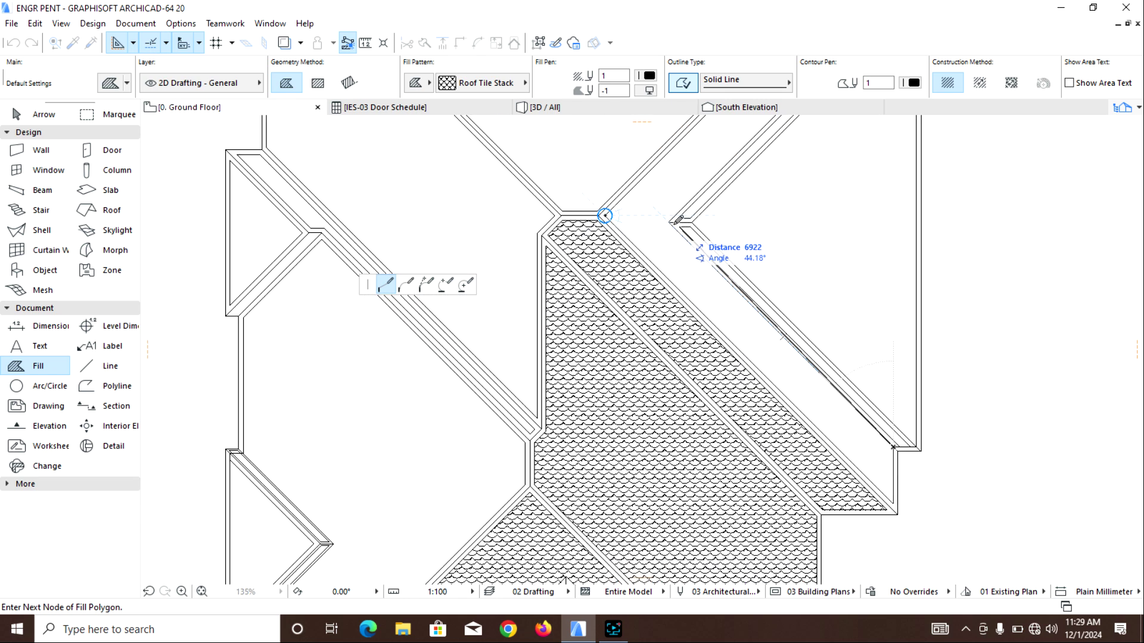
{"action": "scroll", "coordinate": [675, 221], "scroll_direction": "down", "scroll_amount": 2}
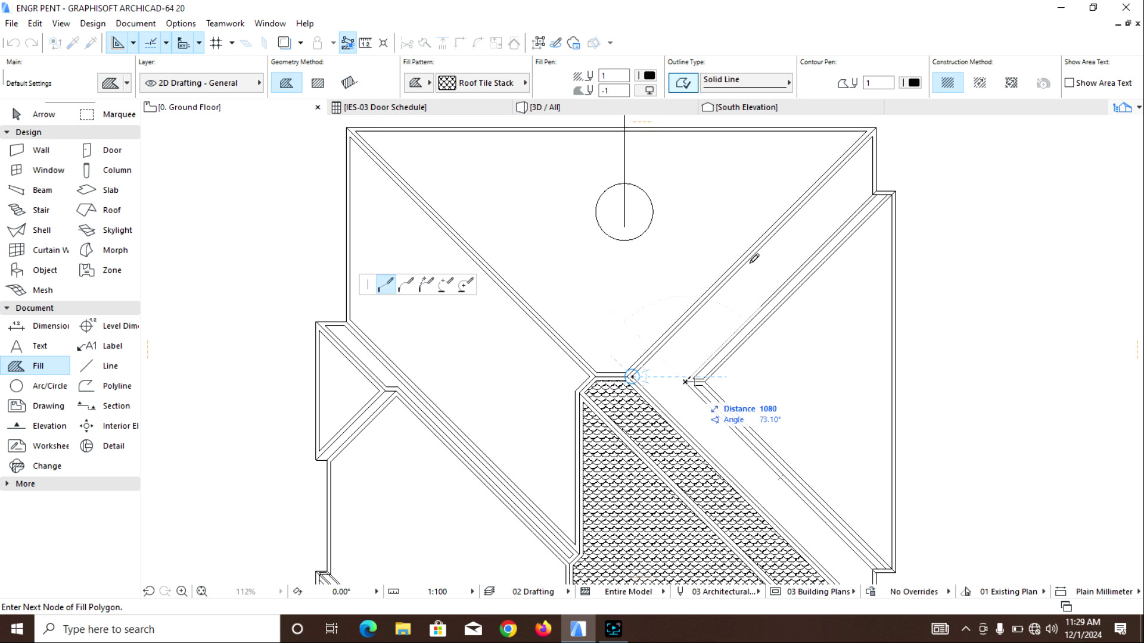
{"action": "scroll", "coordinate": [858, 194], "scroll_direction": "up", "scroll_amount": 3}
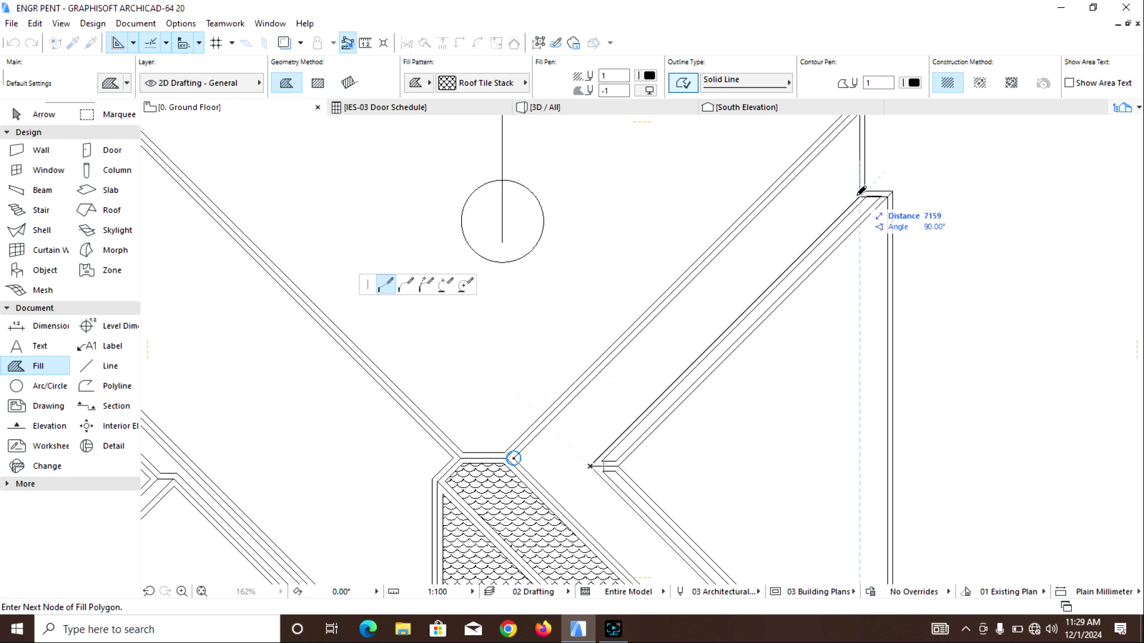
{"action": "scroll", "coordinate": [862, 191], "scroll_direction": "down", "scroll_amount": 2}
{"action": "scroll", "coordinate": [863, 214], "scroll_direction": "up", "scroll_amount": 4}
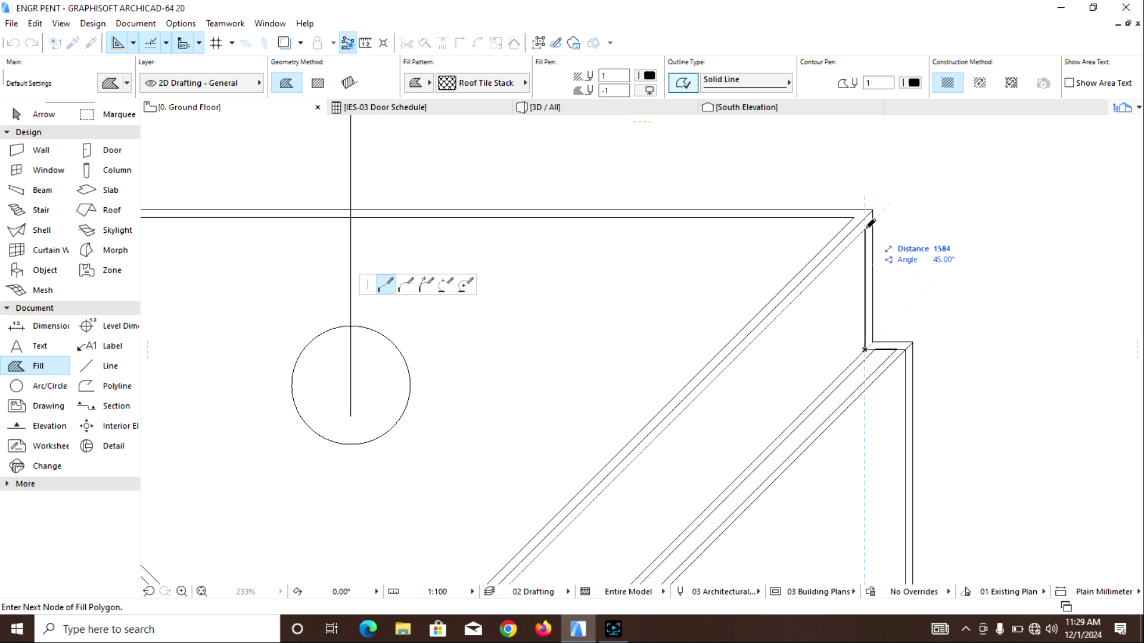
{"action": "scroll", "coordinate": [835, 300], "scroll_direction": "down", "scroll_amount": 3}
{"action": "scroll", "coordinate": [812, 281], "scroll_direction": "up", "scroll_amount": 3}
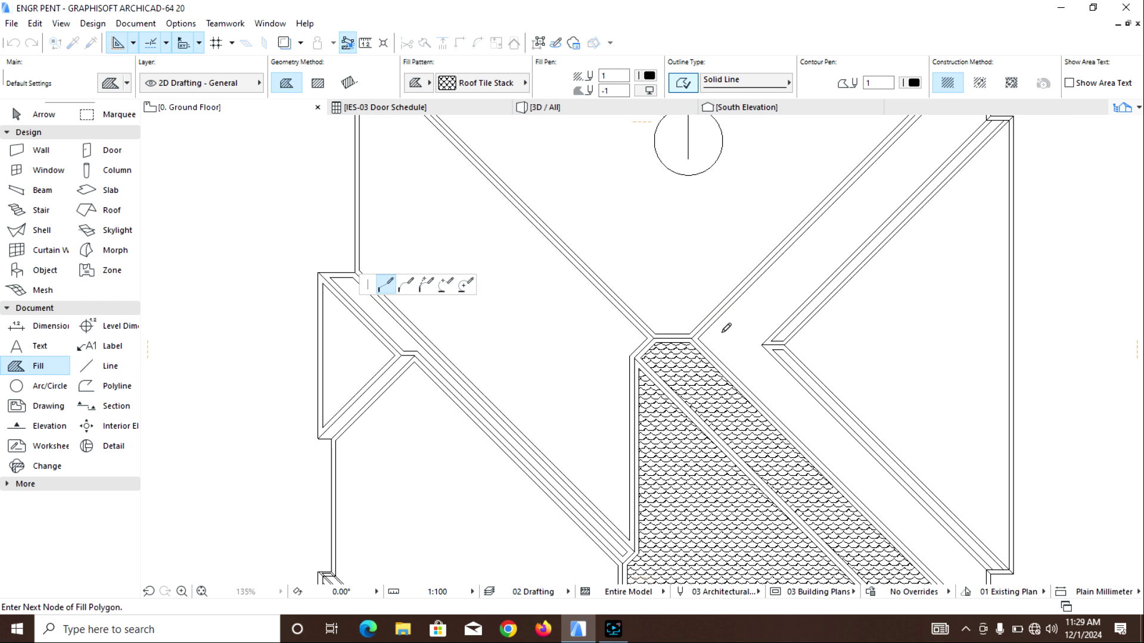
{"action": "left_click", "coordinate": [698, 338]}
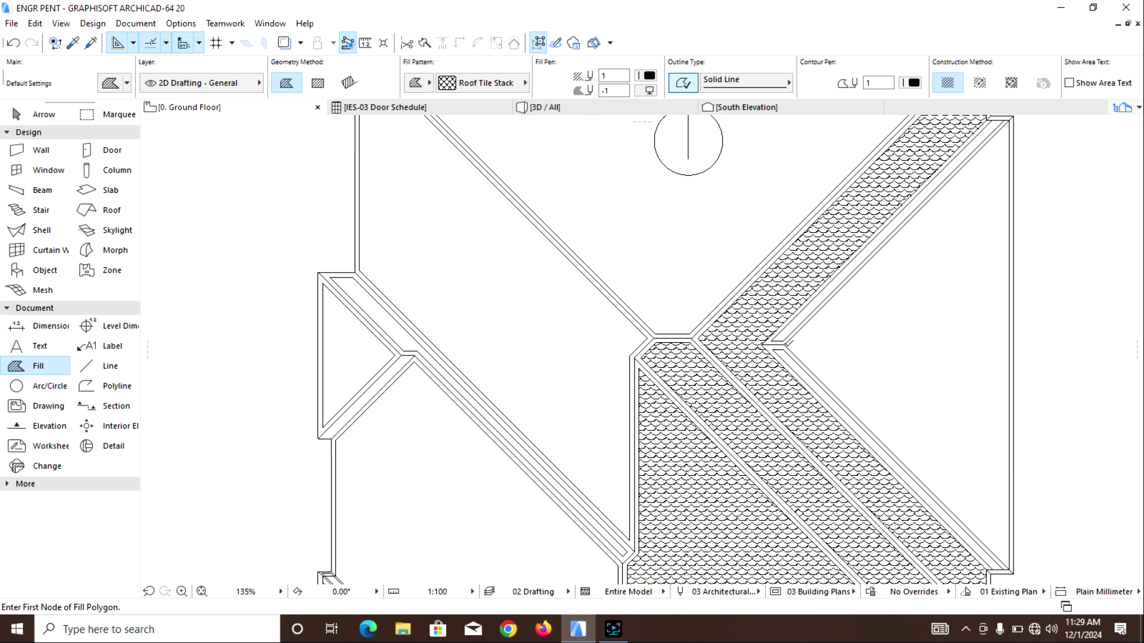
Fill the narrow strip along the right gable's lower slope with Roof Tile Stack, following its inner outline from the apex to the eave
{"action": "scroll", "coordinate": [773, 352], "scroll_direction": "up", "scroll_amount": 4}
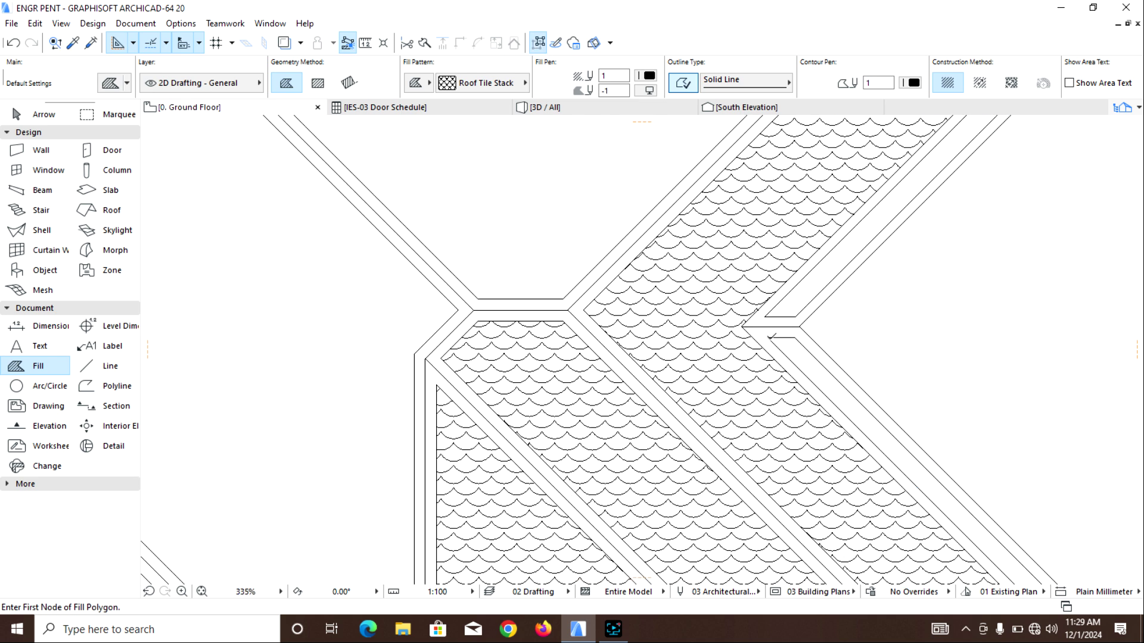
{"action": "scroll", "coordinate": [772, 336], "scroll_direction": "down", "scroll_amount": 3}
{"action": "left_click", "coordinate": [772, 337]}
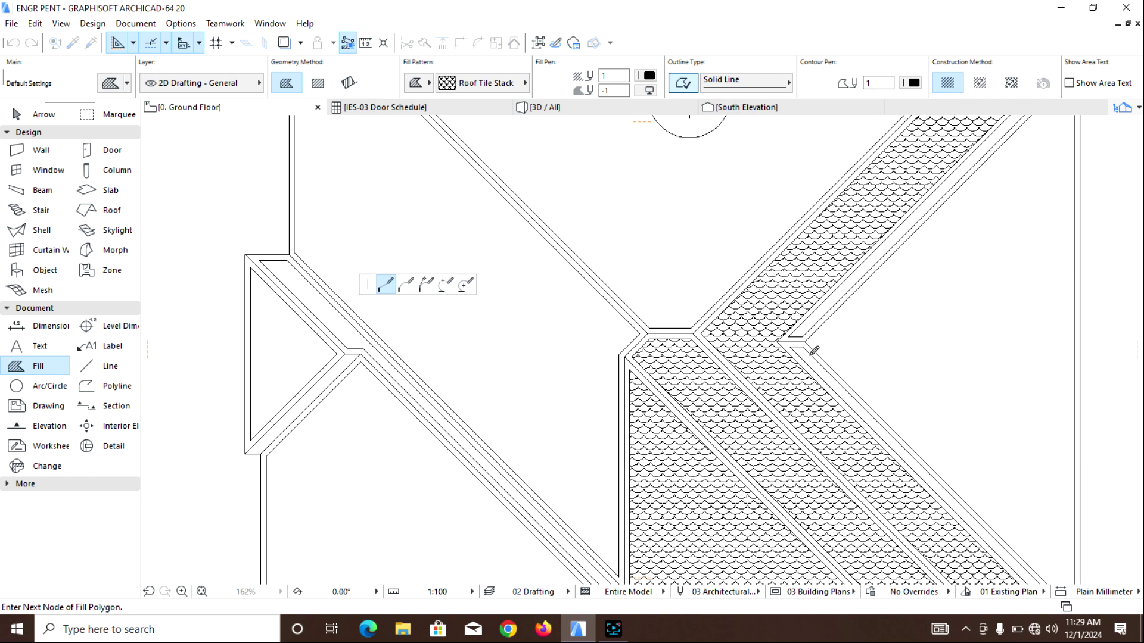
{"action": "middle_click_drag", "start_coordinate": [723, 234], "coordinate": [718, 222]}
{"action": "mouse_move", "coordinate": [804, 357]}
{"action": "middle_mouse_down"}
{"action": "mouse_move", "coordinate": [723, 281]}
{"action": "mouse_move", "coordinate": [672, 194]}
{"action": "middle_mouse_up"}
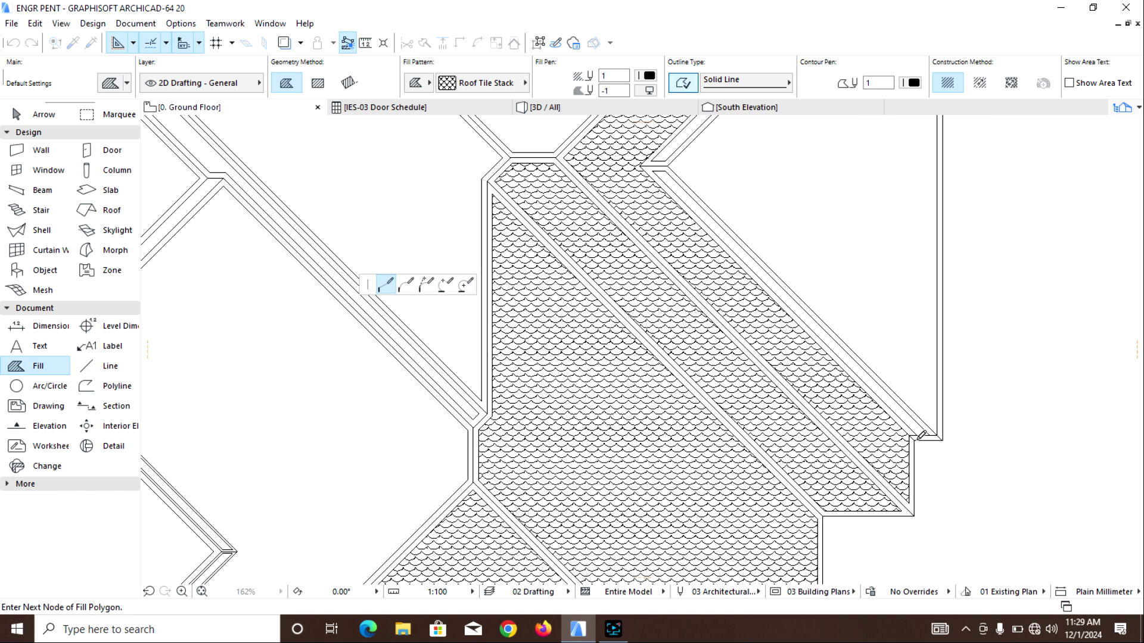
{"action": "scroll", "coordinate": [921, 436], "scroll_direction": "up", "scroll_amount": 2}
{"action": "left_click", "coordinate": [951, 423]}
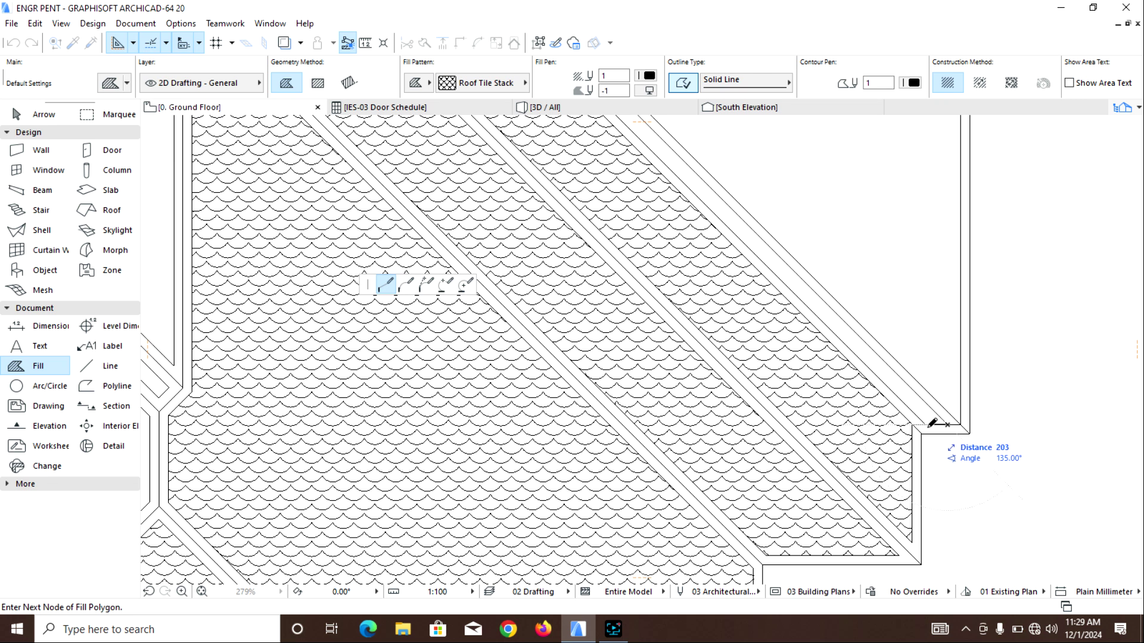
{"action": "middle_click_drag", "start_coordinate": [690, 286], "coordinate": [707, 467]}
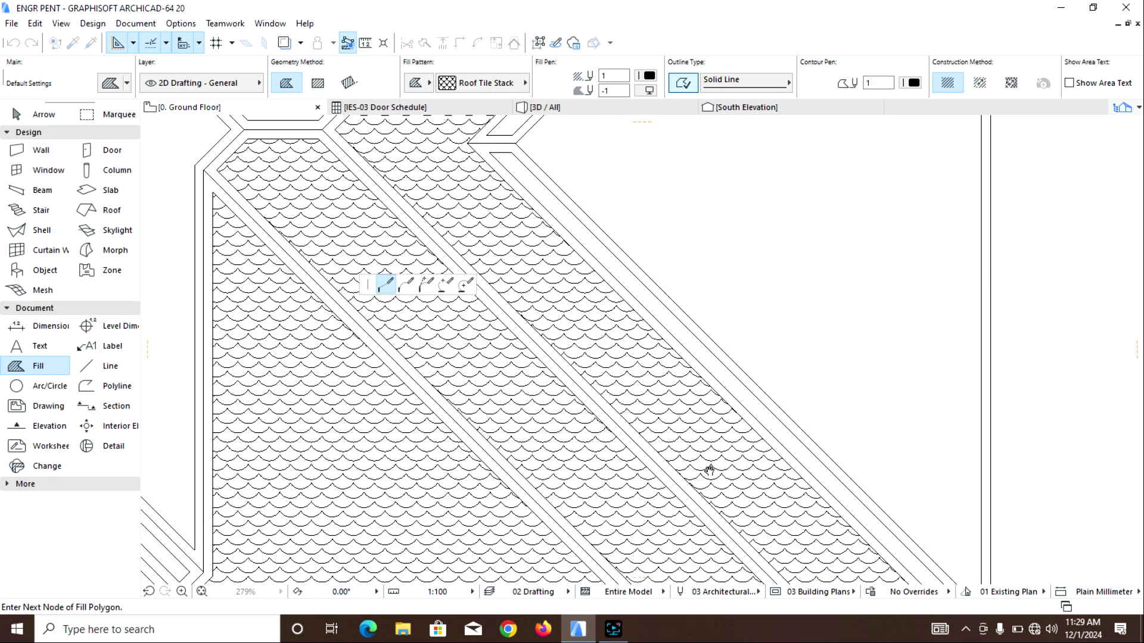
{"action": "left_click", "coordinate": [493, 147]}
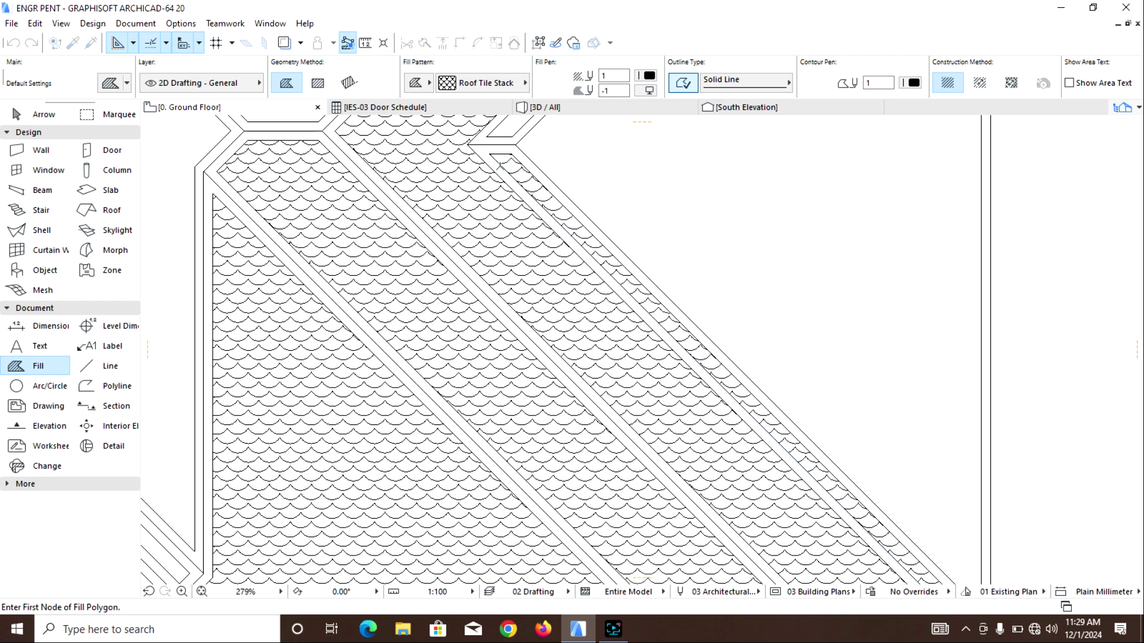
Fill the narrow strip along the right gable's upper slope with Roof Tile Stack, following its inner outline and closing it near the apex
{"action": "scroll", "coordinate": [452, 280], "scroll_direction": "down", "scroll_amount": 2}
{"action": "scroll", "coordinate": [450, 216], "scroll_direction": "up", "scroll_amount": 2}
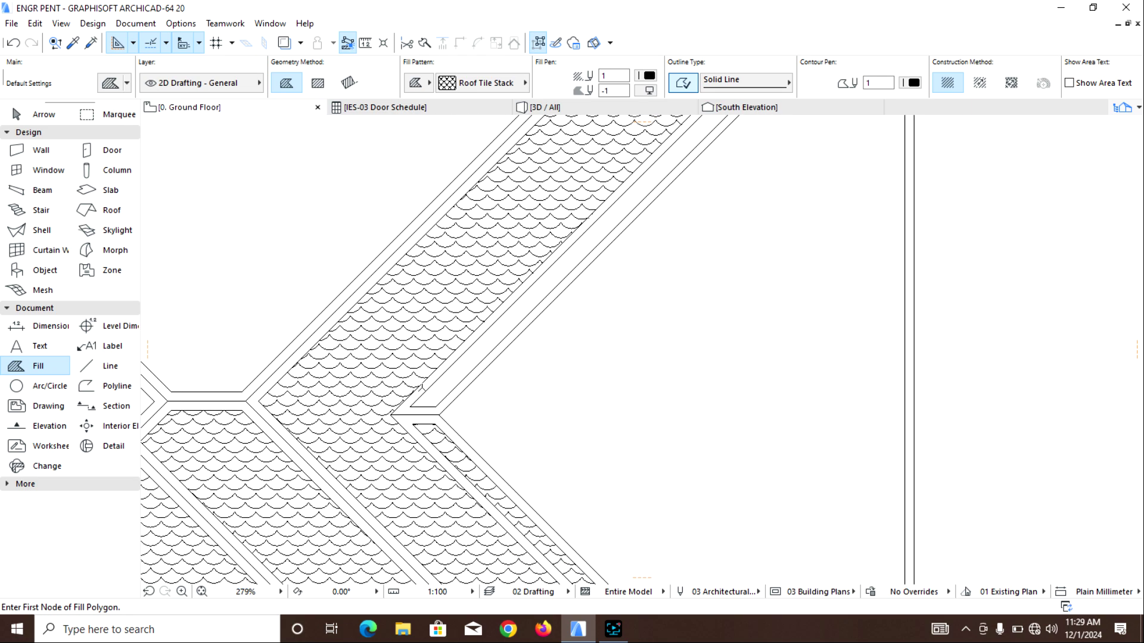
{"action": "left_click", "coordinate": [411, 404]}
{"action": "scroll", "coordinate": [471, 395], "scroll_direction": "down", "scroll_amount": 2}
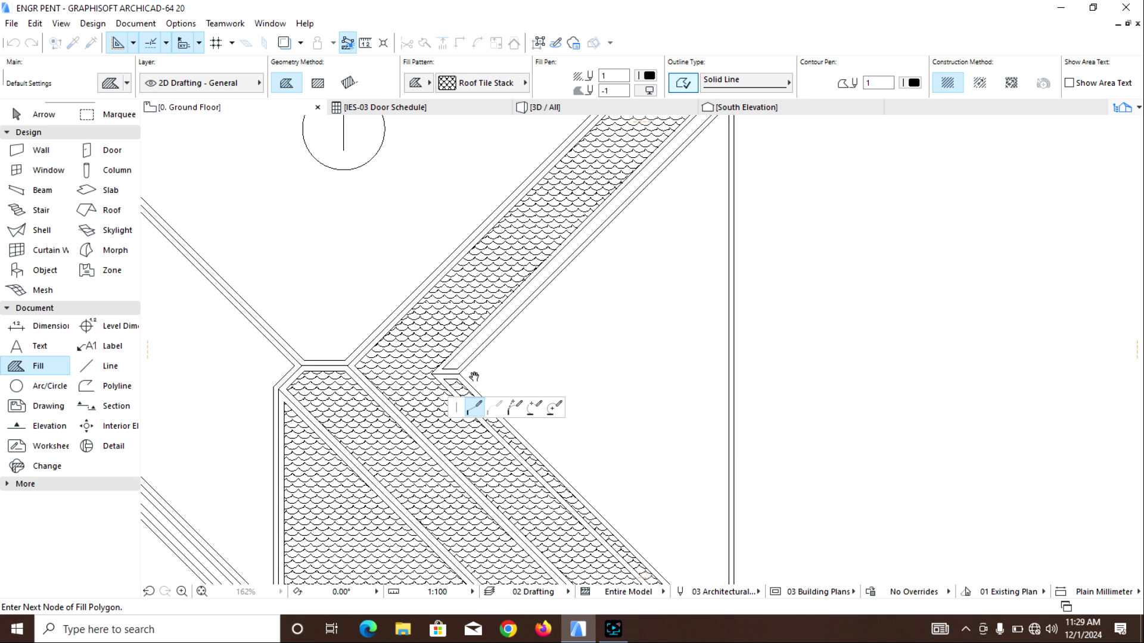
{"action": "scroll", "coordinate": [649, 259], "scroll_direction": "up", "scroll_amount": 3}
{"action": "left_click", "coordinate": [672, 226]}
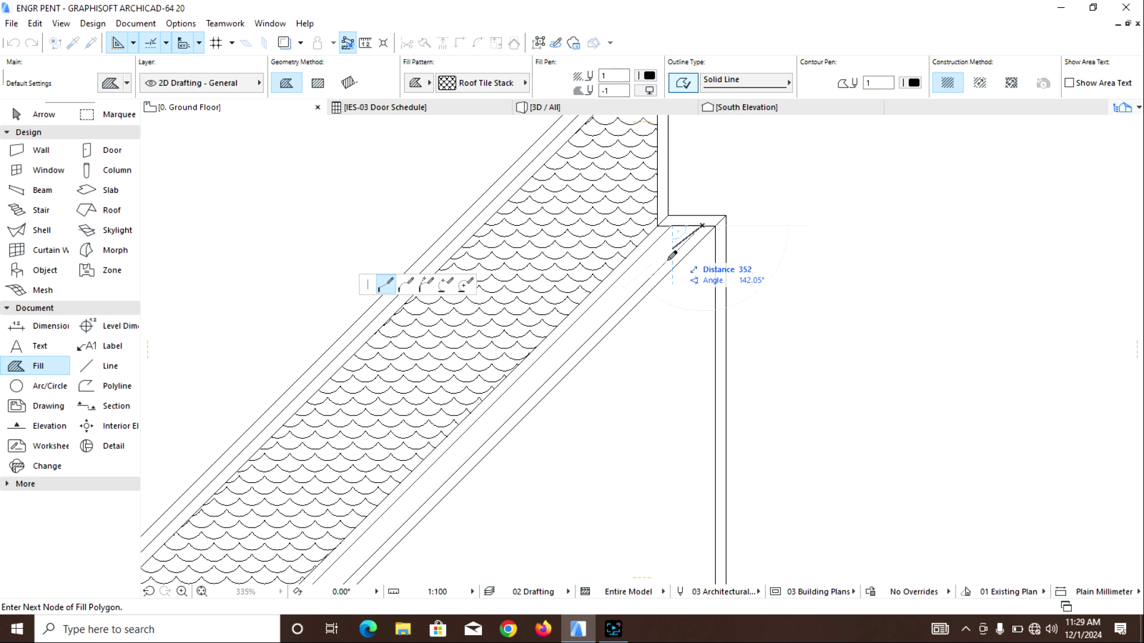
{"action": "middle_click_drag", "start_coordinate": [672, 258], "coordinate": [822, 180]}
{"action": "middle_click_drag", "start_coordinate": [650, 367], "coordinate": [777, 225]}
{"action": "middle_click_drag", "start_coordinate": [483, 440], "coordinate": [633, 322]}
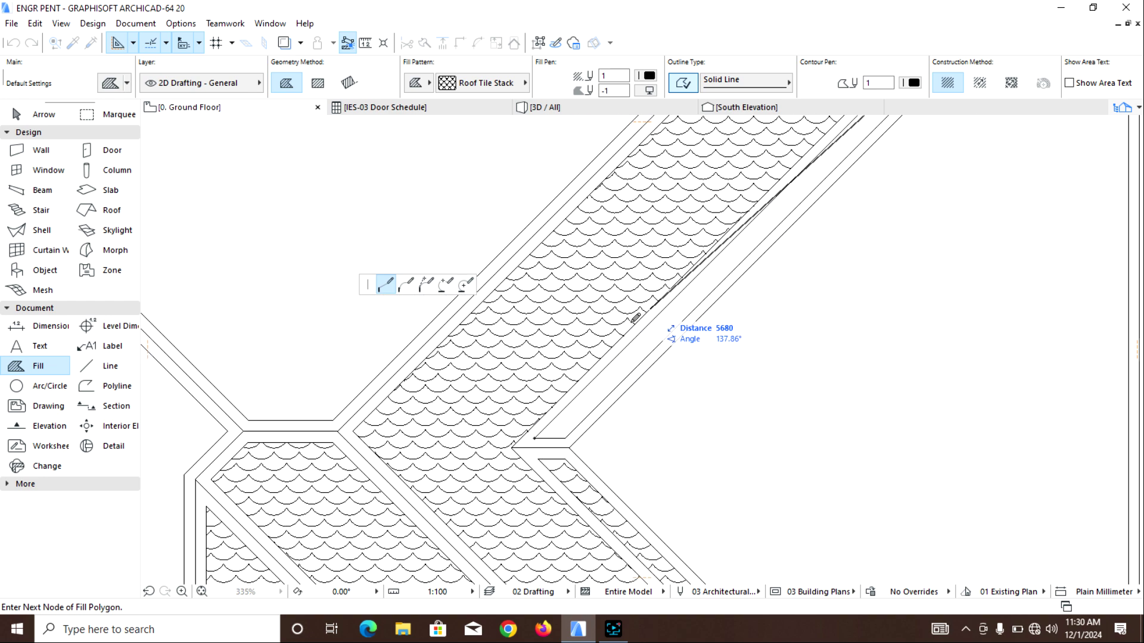
{"action": "left_click", "coordinate": [567, 437]}
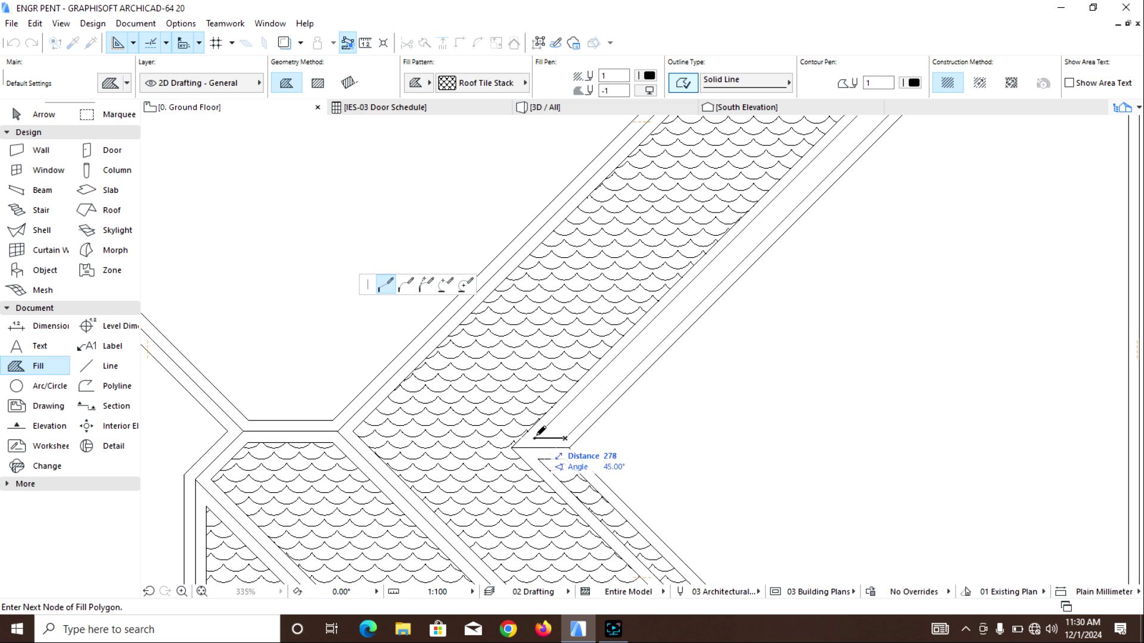
{"action": "left_click", "coordinate": [535, 436]}
Fill the large triangular face of the right-hand gable with Roof Tile Stack, following its inner outline from the apex along the eave
{"action": "scroll", "coordinate": [536, 430], "scroll_direction": "down", "scroll_amount": 2}
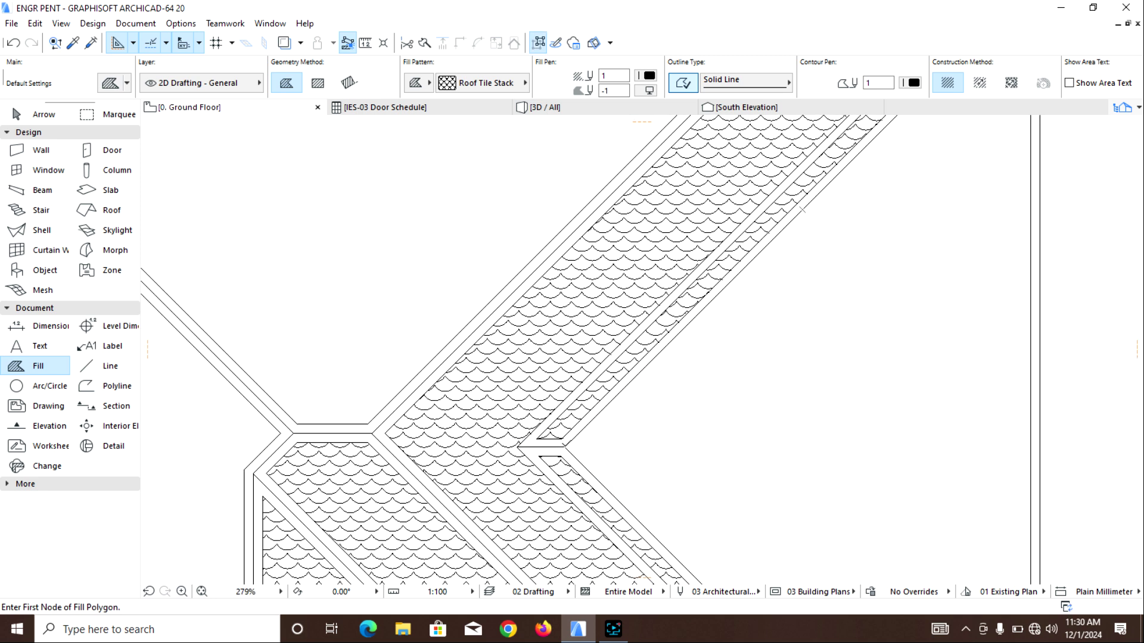
{"action": "left_click", "coordinate": [564, 446]}
{"action": "scroll", "coordinate": [613, 454], "scroll_direction": "down", "scroll_amount": 4}
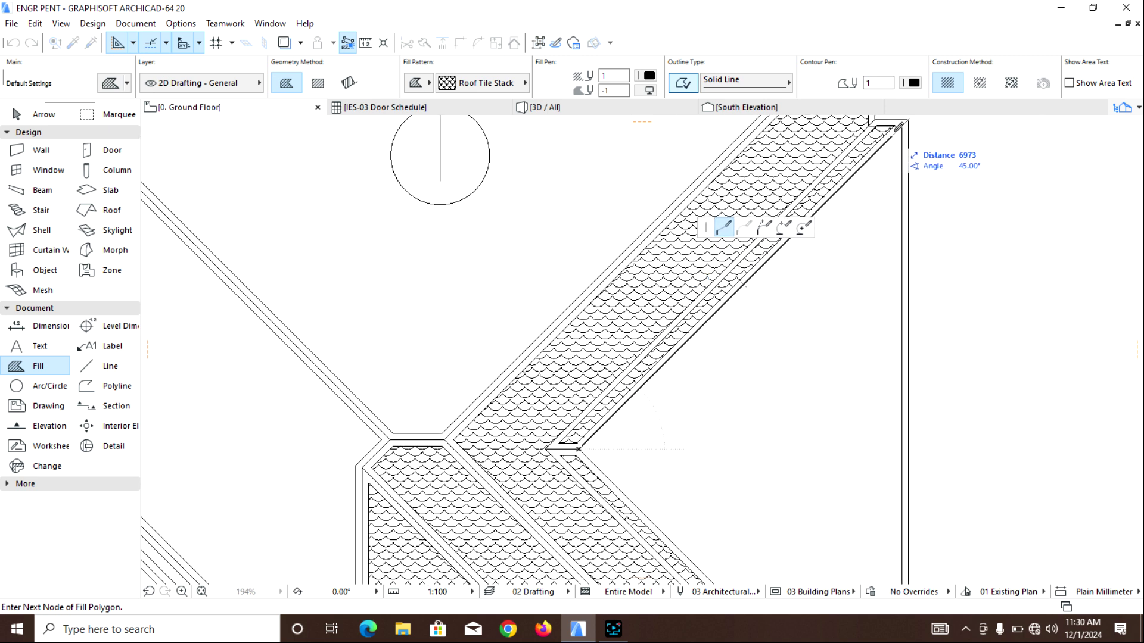
{"action": "left_click", "coordinate": [898, 126]}
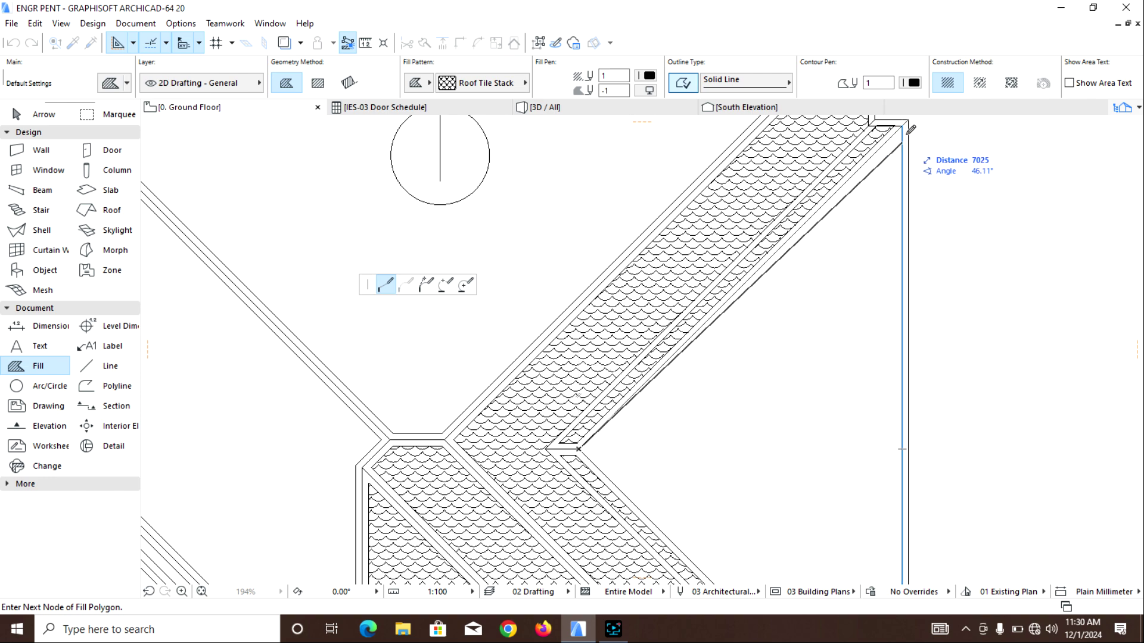
{"action": "scroll", "coordinate": [909, 287], "scroll_direction": "down", "scroll_amount": 5}
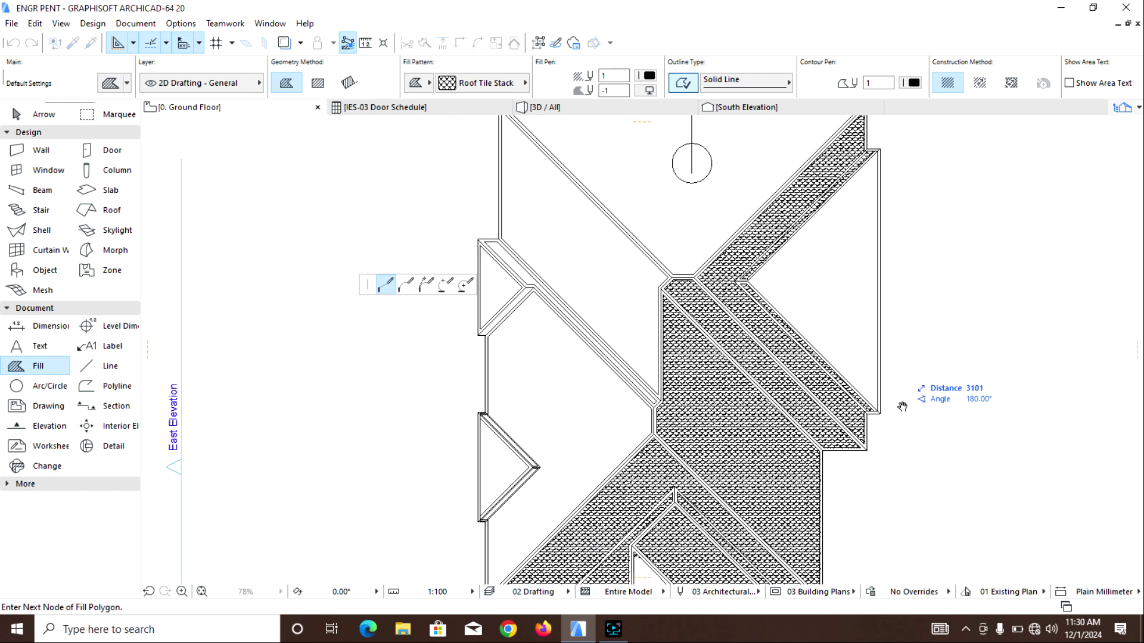
{"action": "scroll", "coordinate": [870, 426], "scroll_direction": "up", "scroll_amount": 8}
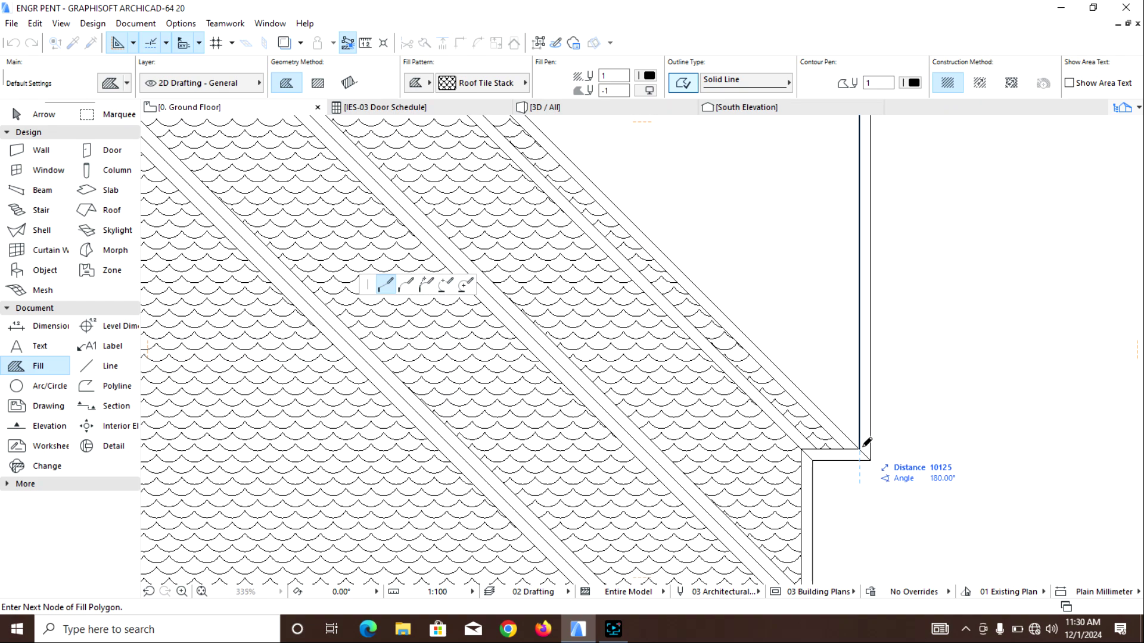
{"action": "scroll", "coordinate": [751, 337], "scroll_direction": "down", "scroll_amount": 3}
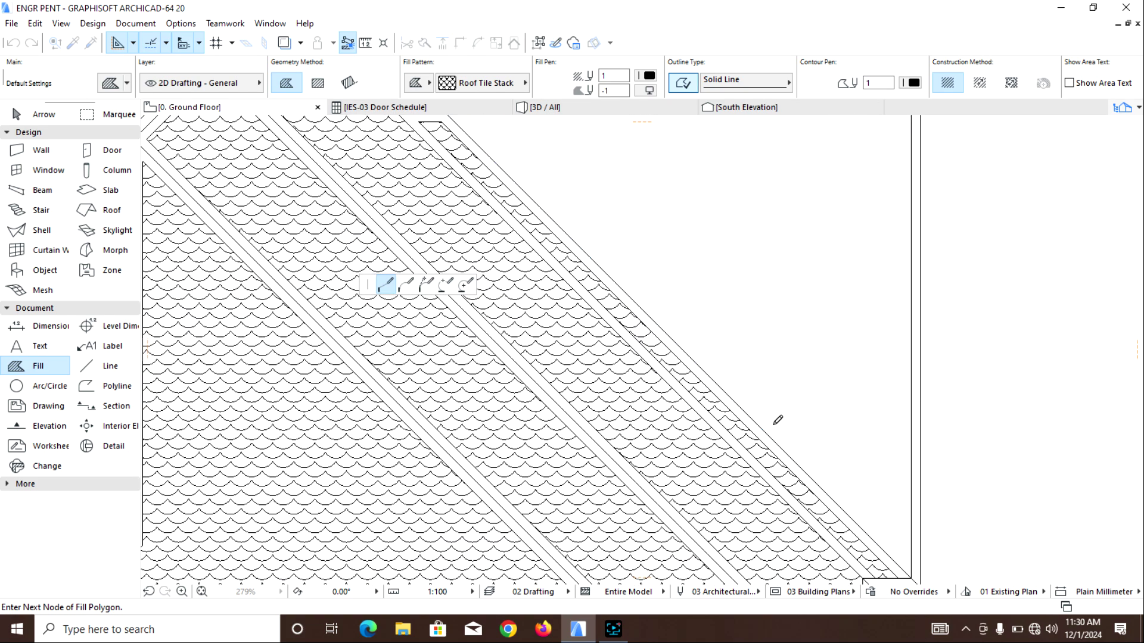
{"action": "left_click", "coordinate": [492, 150]}
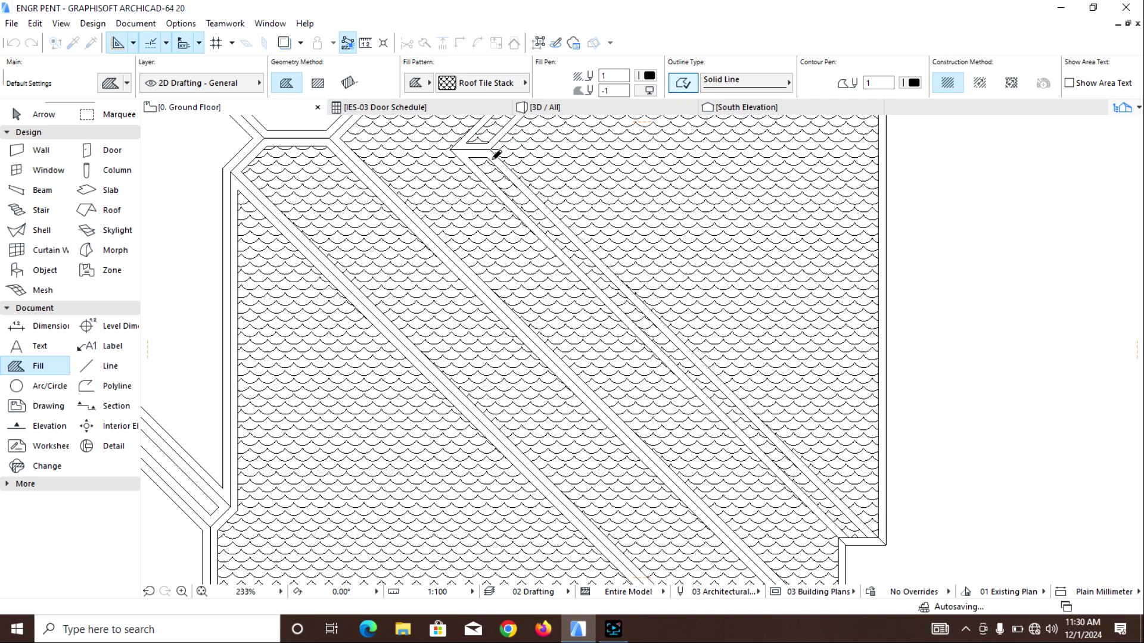
Fill the upper roof section around the purlin label's circle with Roof Tile Stack, following its inner outline from the eave to the short ridge
{"action": "scroll", "coordinate": [520, 257], "scroll_direction": "down", "scroll_amount": 5}
{"action": "scroll", "coordinate": [517, 257], "scroll_direction": "down", "scroll_amount": 4}
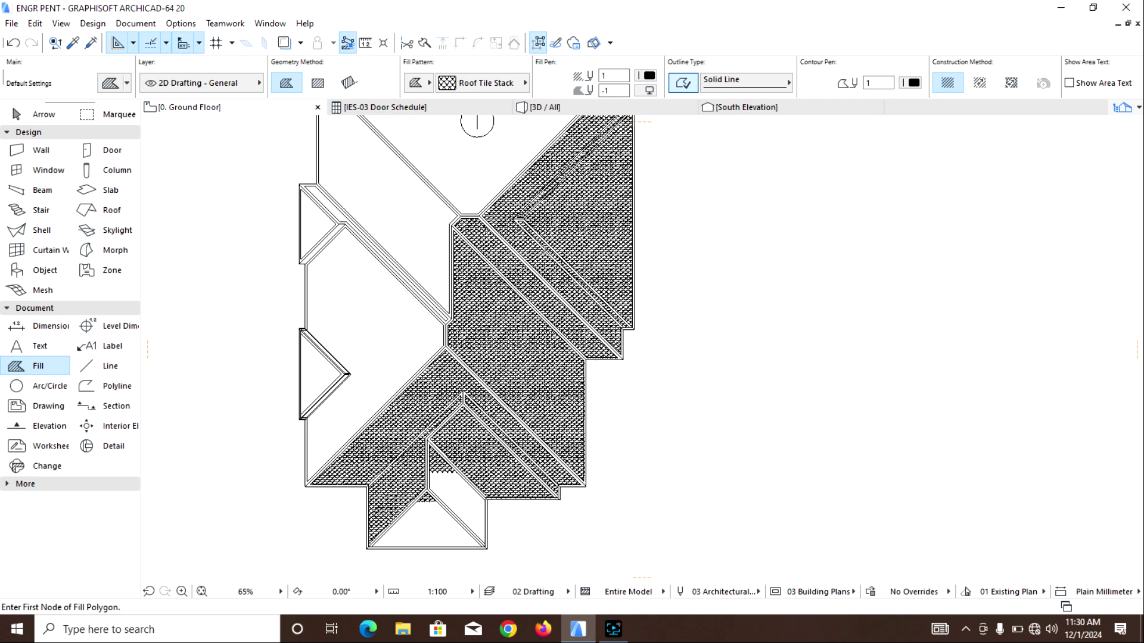
{"action": "middle_click_drag", "start_coordinate": [581, 284], "coordinate": [742, 441]}
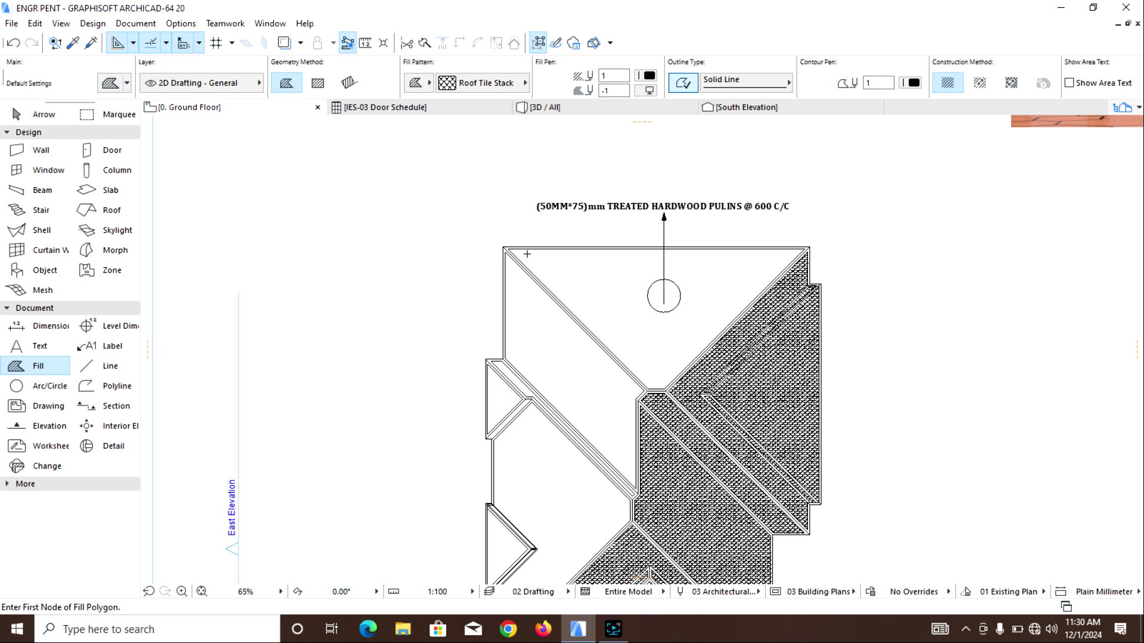
{"action": "scroll", "coordinate": [528, 254], "scroll_direction": "up", "scroll_amount": 6}
{"action": "left_click", "coordinate": [464, 238]}
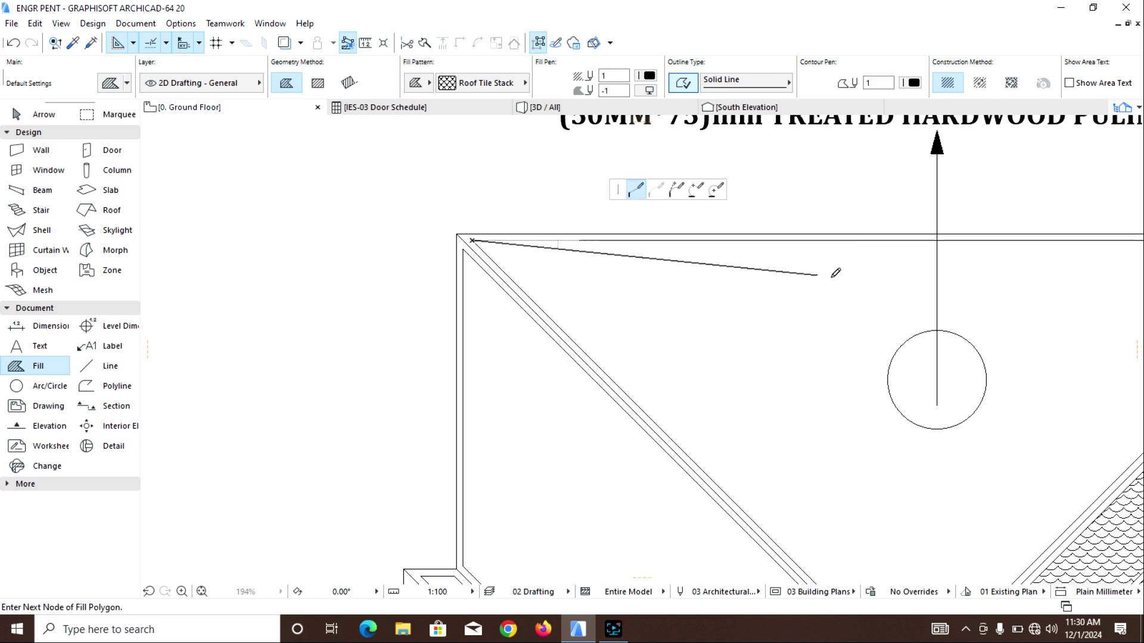
{"action": "scroll", "coordinate": [835, 270], "scroll_direction": "down", "scroll_amount": 3}
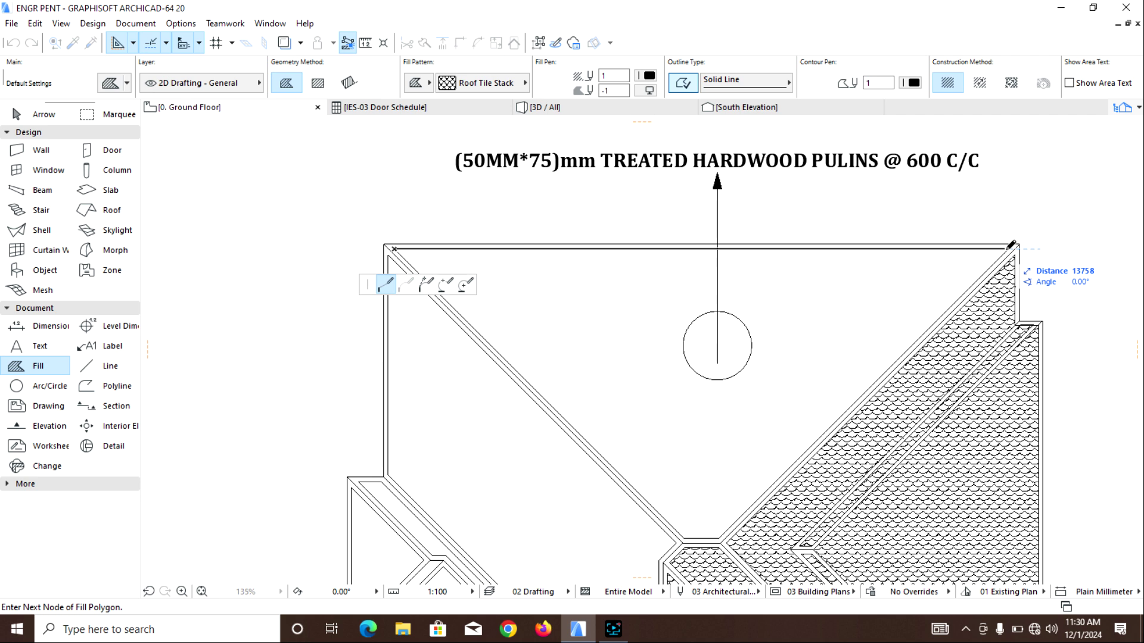
{"action": "left_click", "coordinate": [1009, 247]}
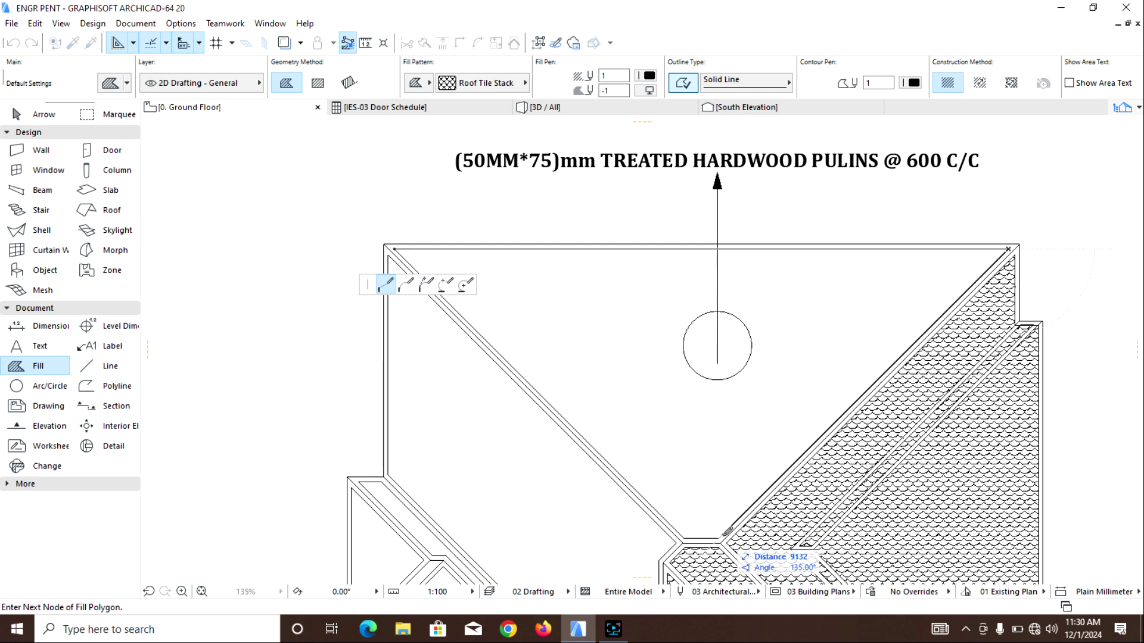
{"action": "left_click", "coordinate": [684, 539]}
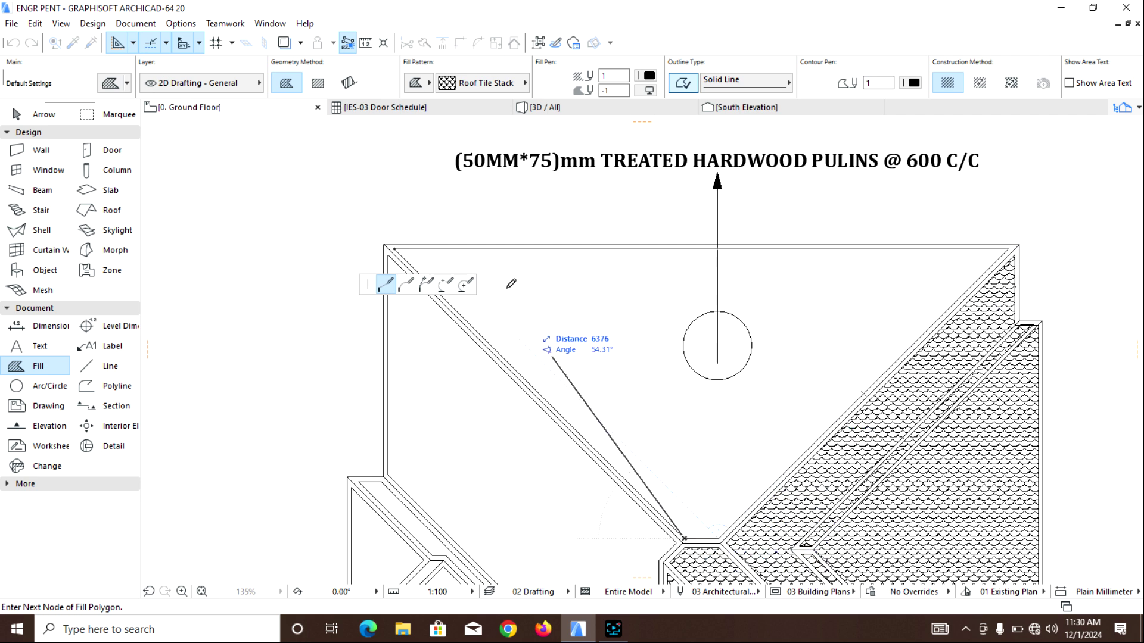
{"action": "left_click", "coordinate": [398, 246]}
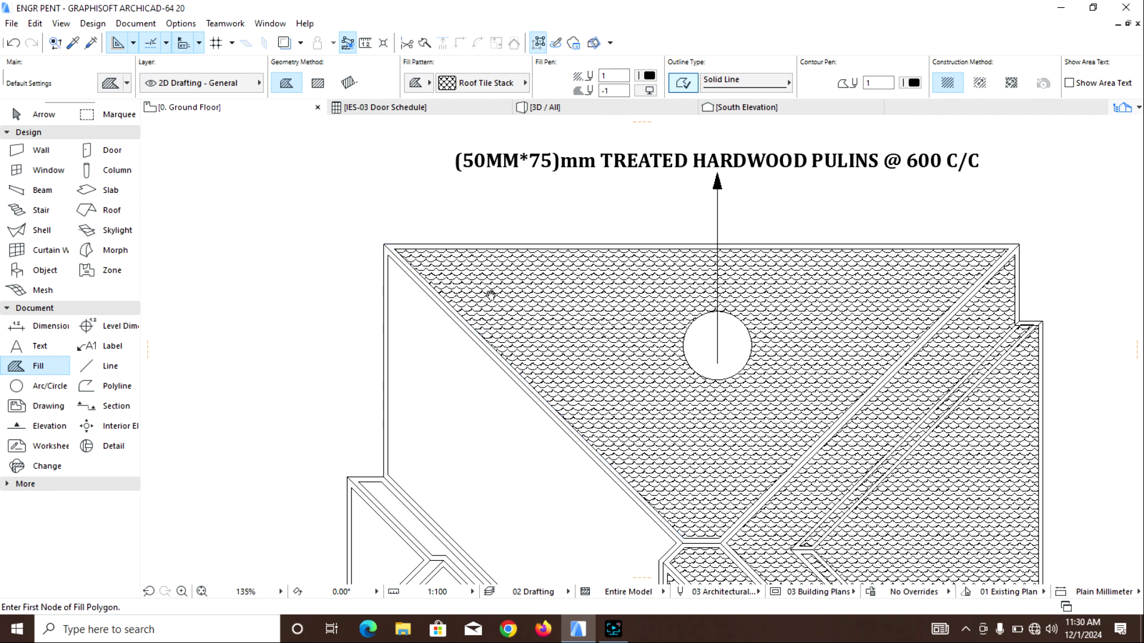
Fill the large section left of the short upper ridge with Roof Tile Stack, following its inner outline along the hip, left eave and valley
{"action": "middle_click_drag", "start_coordinate": [554, 505], "coordinate": [604, 443]}
{"action": "scroll", "coordinate": [717, 475], "scroll_direction": "up", "scroll_amount": 1}
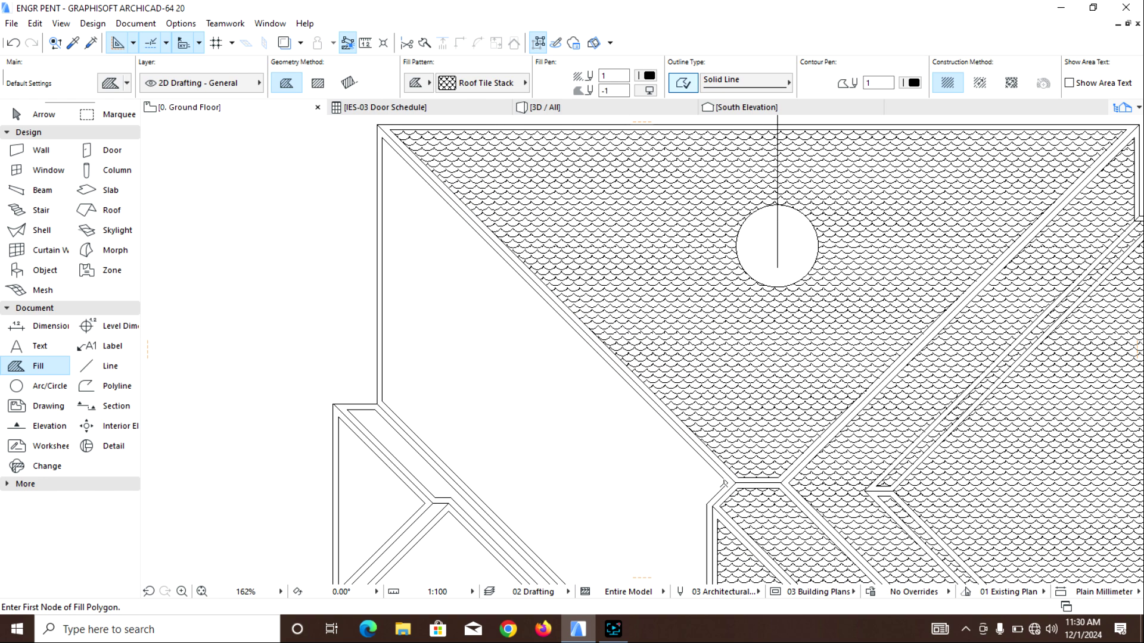
{"action": "left_click", "coordinate": [728, 483]}
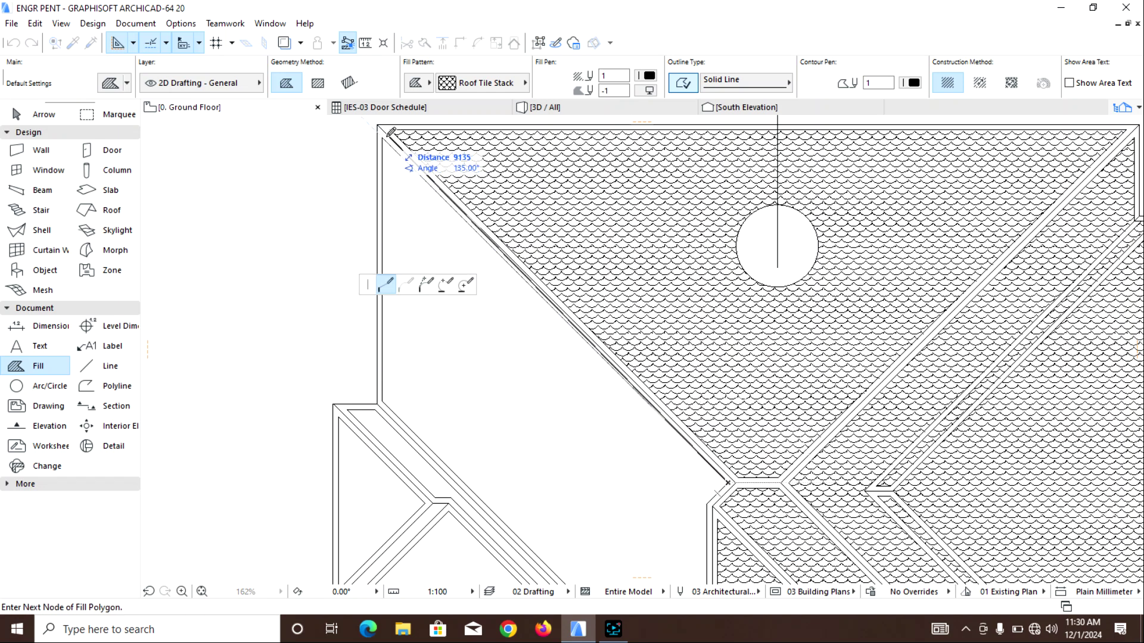
{"action": "left_click", "coordinate": [383, 137]}
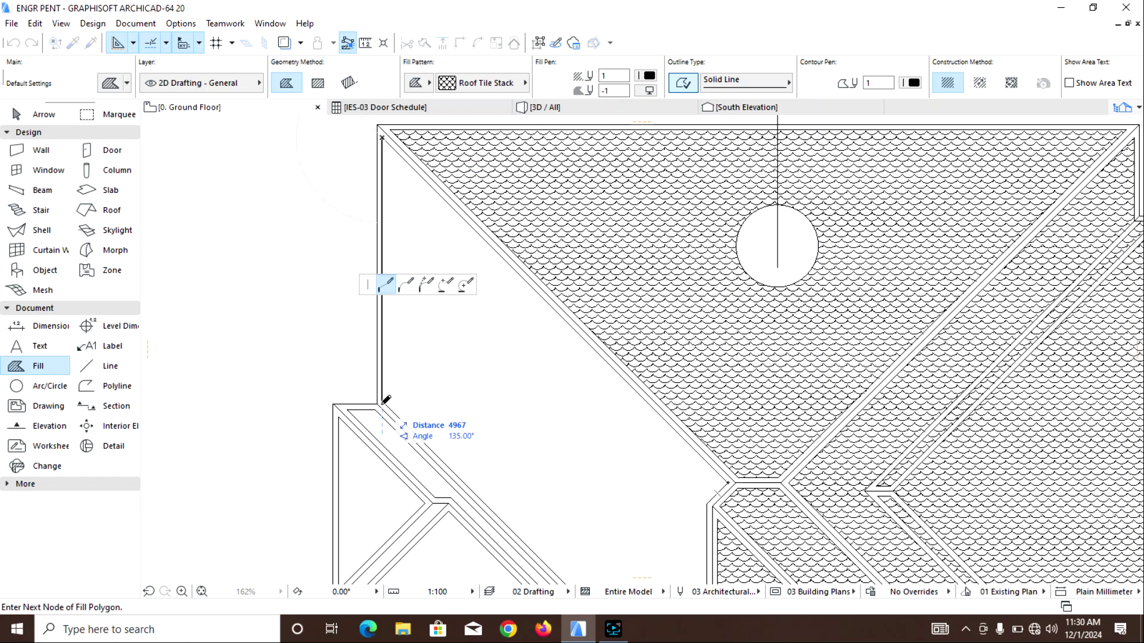
{"action": "scroll", "coordinate": [433, 407], "scroll_direction": "down", "scroll_amount": 5}
{"action": "scroll", "coordinate": [434, 407], "scroll_direction": "left", "scroll_amount": 2}
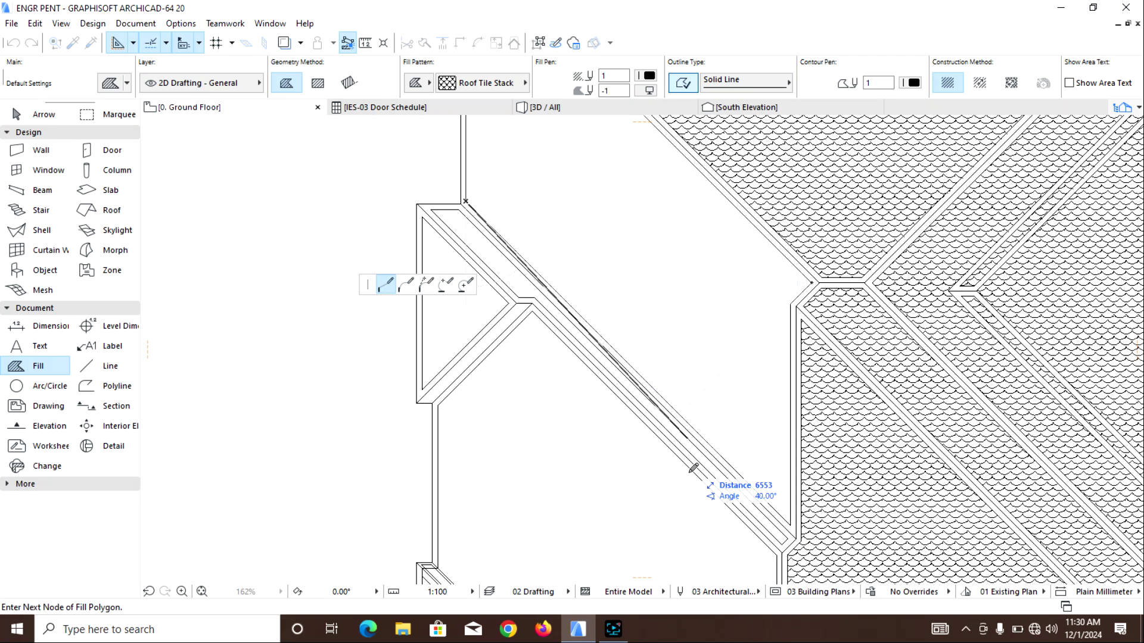
{"action": "left_click", "coordinate": [791, 527]}
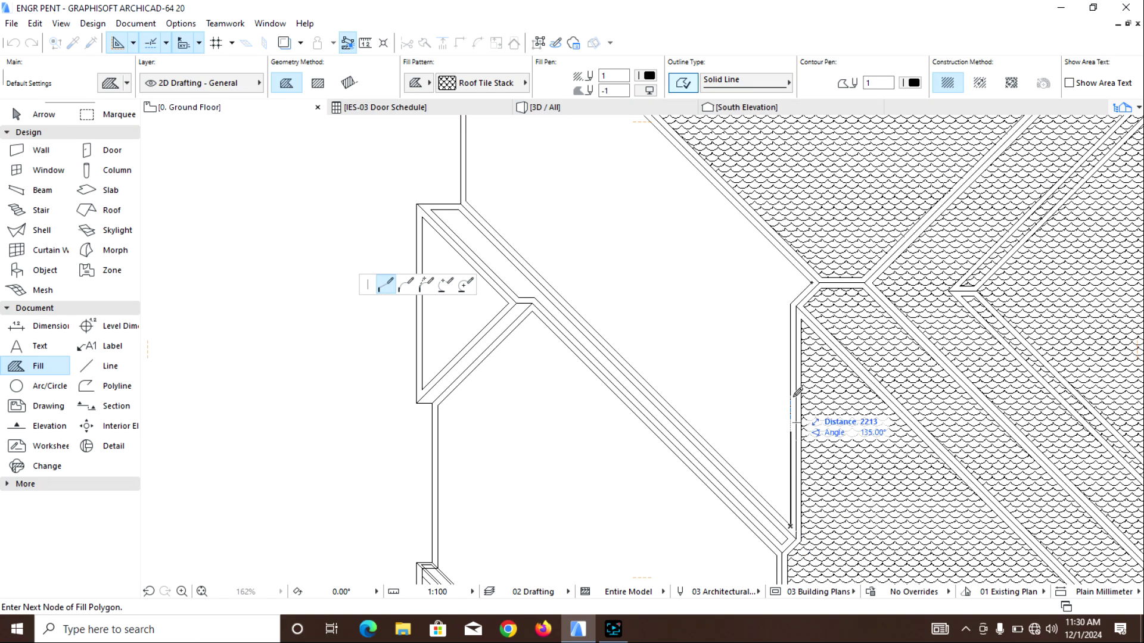
{"action": "double_click", "coordinate": [818, 277]}
Fill the narrow diagonal band above the upper-left gable with Roof Tile Stack, following its inner outline down to the valley end and back around the gable's ridge
{"action": "scroll", "coordinate": [456, 204], "scroll_direction": "up", "scroll_amount": 3}
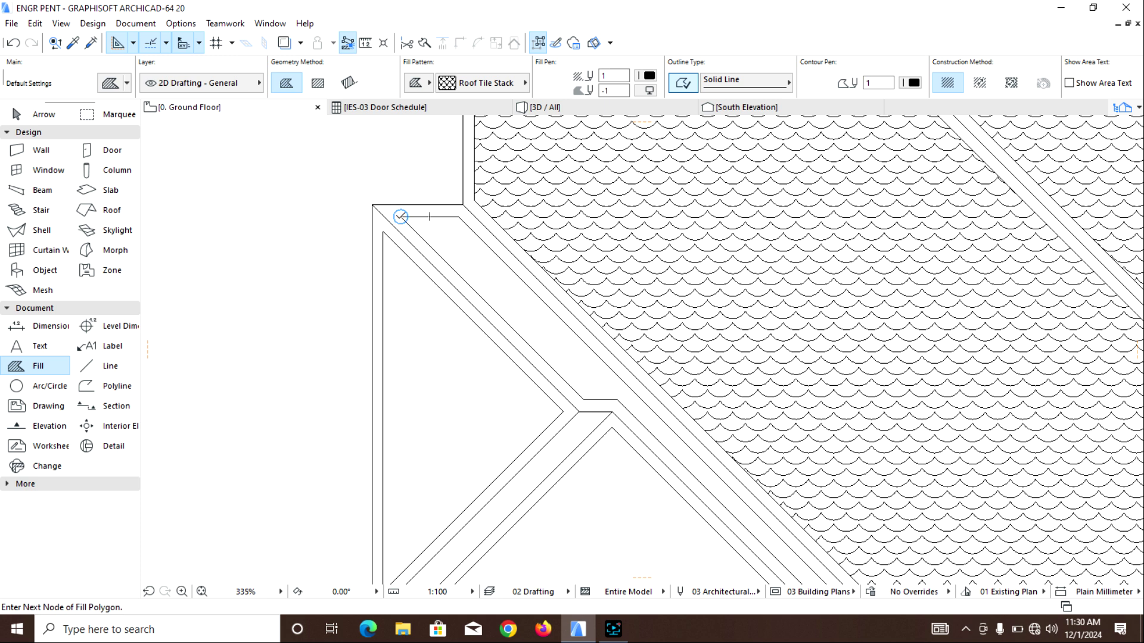
{"action": "left_click", "coordinate": [459, 217]}
{"action": "middle_click_drag", "start_coordinate": [651, 373], "coordinate": [606, 253]}
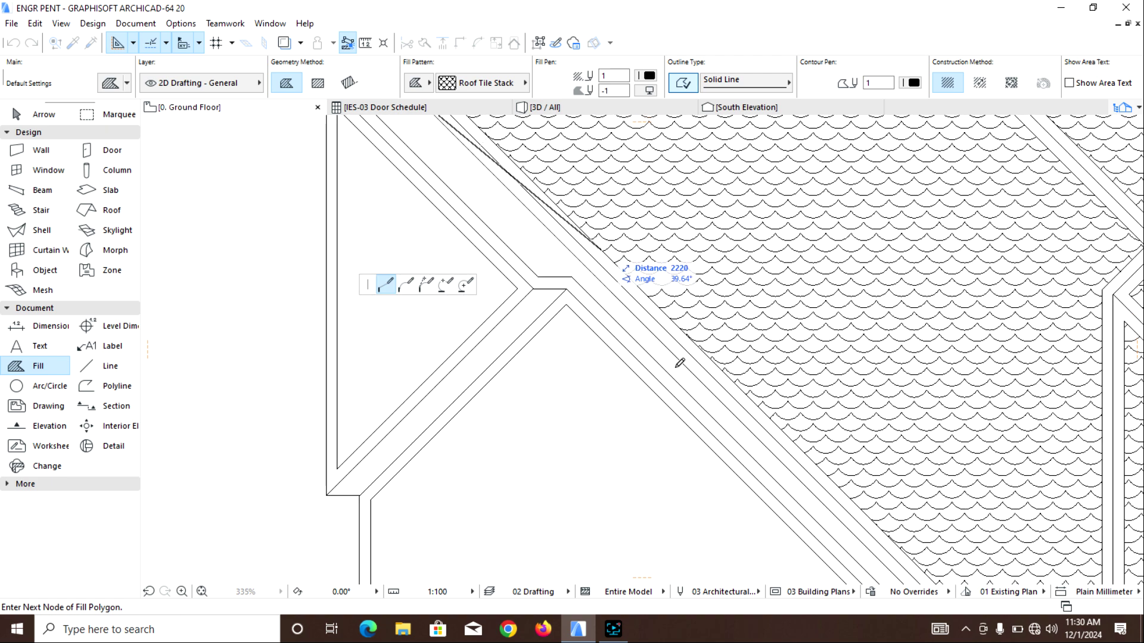
{"action": "middle_click_drag", "start_coordinate": [720, 388], "coordinate": [621, 138]}
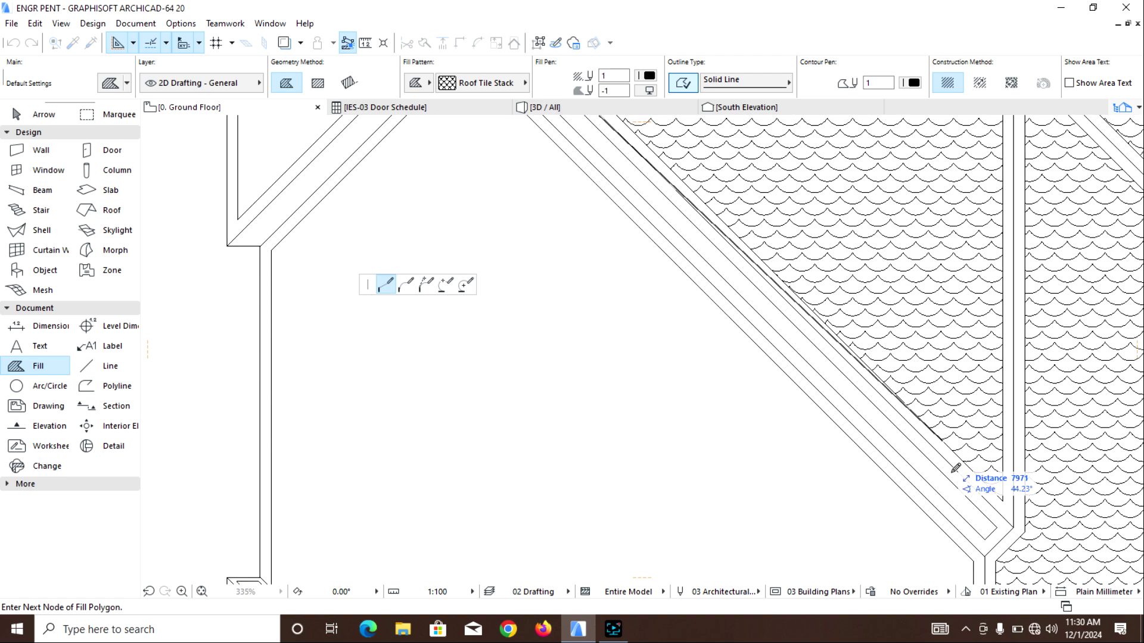
{"action": "left_click", "coordinate": [991, 539]}
{"action": "middle_click_drag", "start_coordinate": [725, 324], "coordinate": [822, 474]}
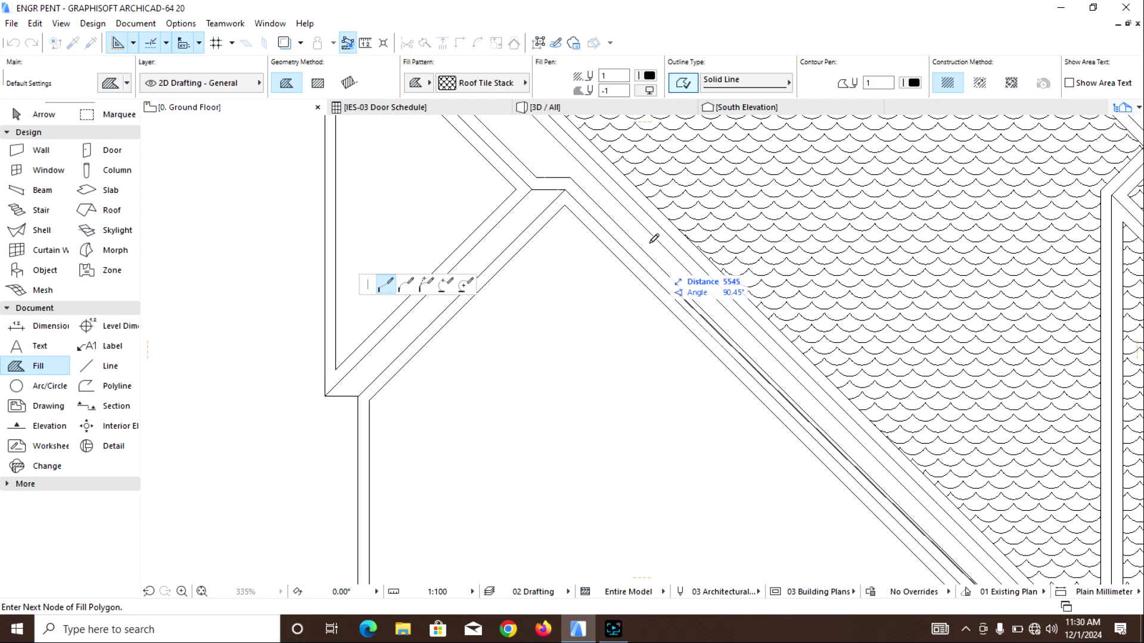
{"action": "left_click", "coordinate": [573, 174]}
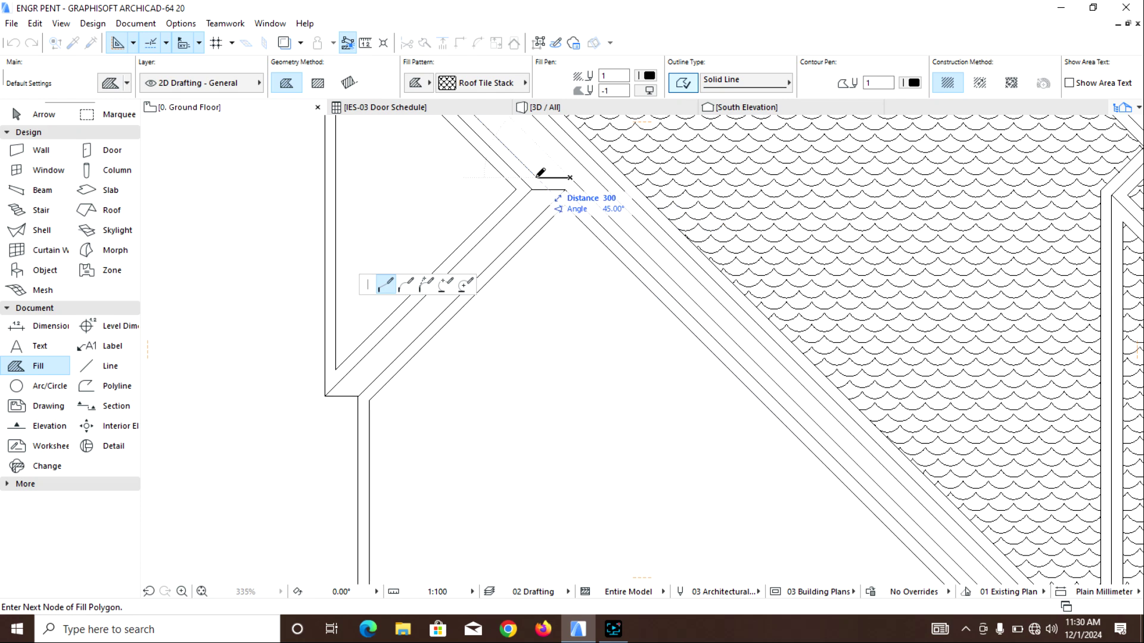
{"action": "middle_click_drag", "start_coordinate": [541, 173], "coordinate": [609, 367]}
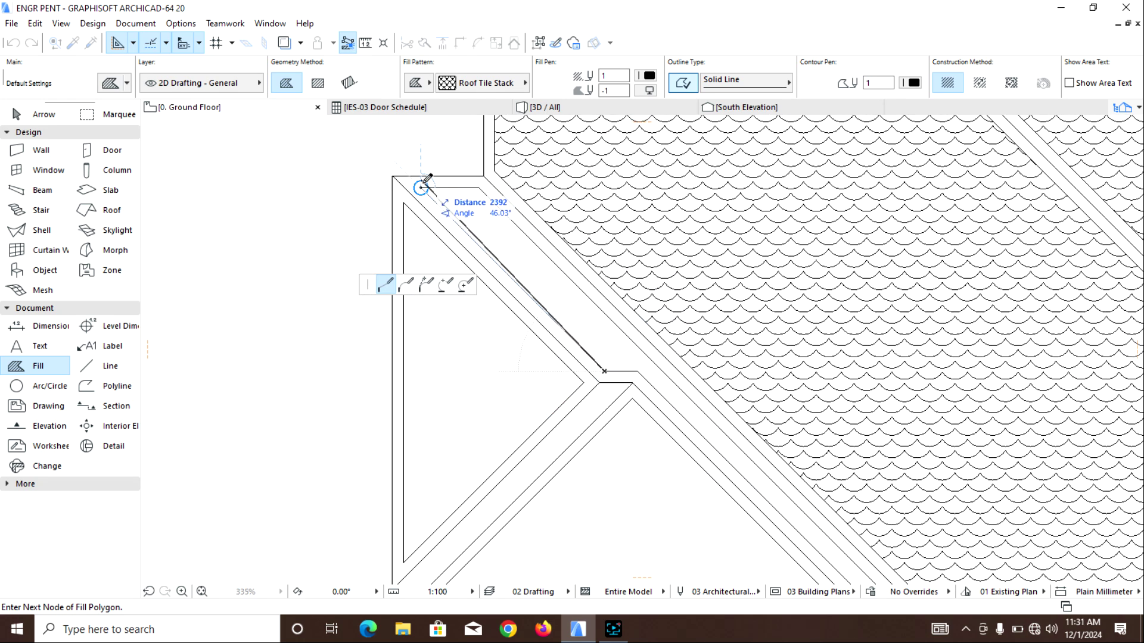
{"action": "left_click", "coordinate": [421, 188]}
Fill the triangular face of the upper-left gable with Roof Tile Stack, following its inner outline and closing it at the apex
{"action": "scroll", "coordinate": [444, 275], "scroll_direction": "down", "scroll_amount": 2}
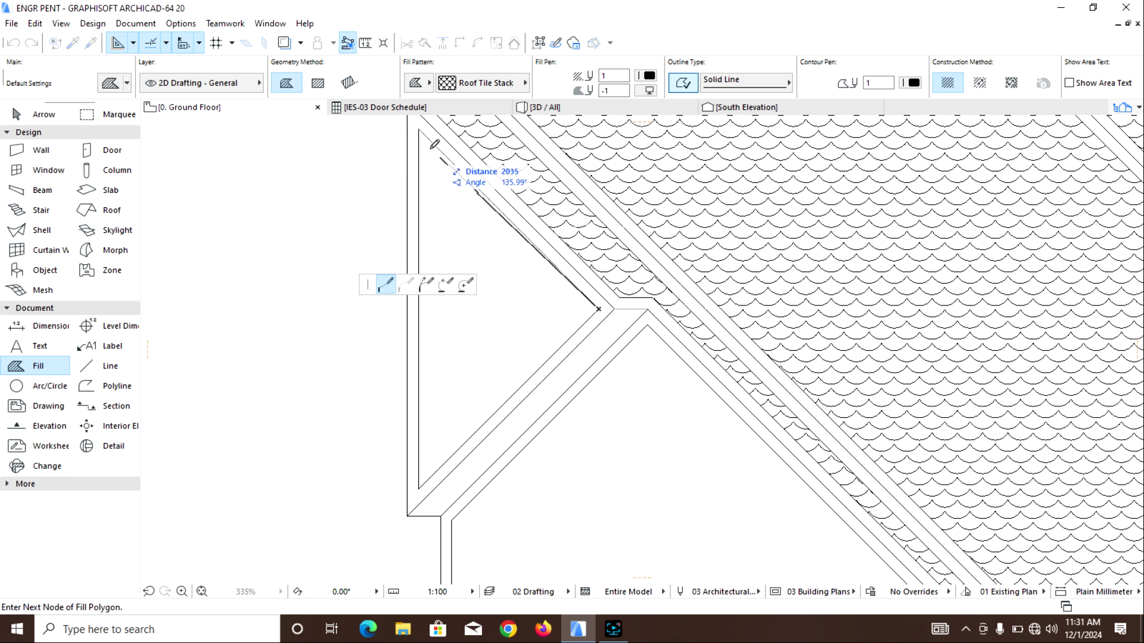
{"action": "left_click", "coordinate": [418, 490]}
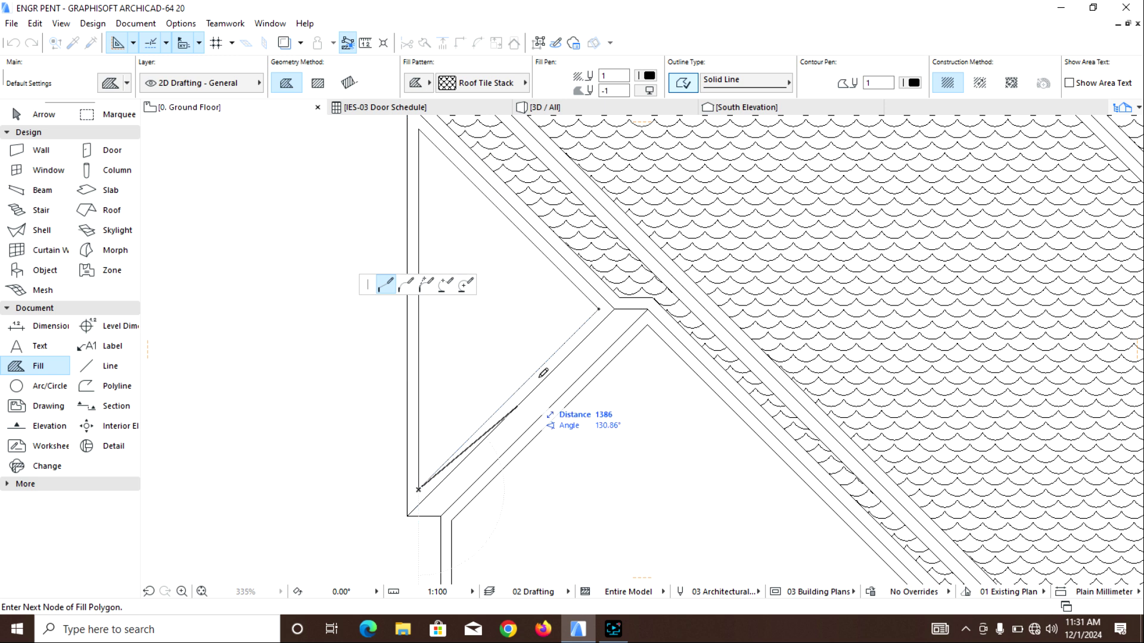
{"action": "left_click", "coordinate": [599, 309]}
Fill the narrow strip along the upper-left gable's lower slope with Roof Tile Stack, following its outline from the ridge to the eave and back
{"action": "left_click", "coordinate": [614, 309]}
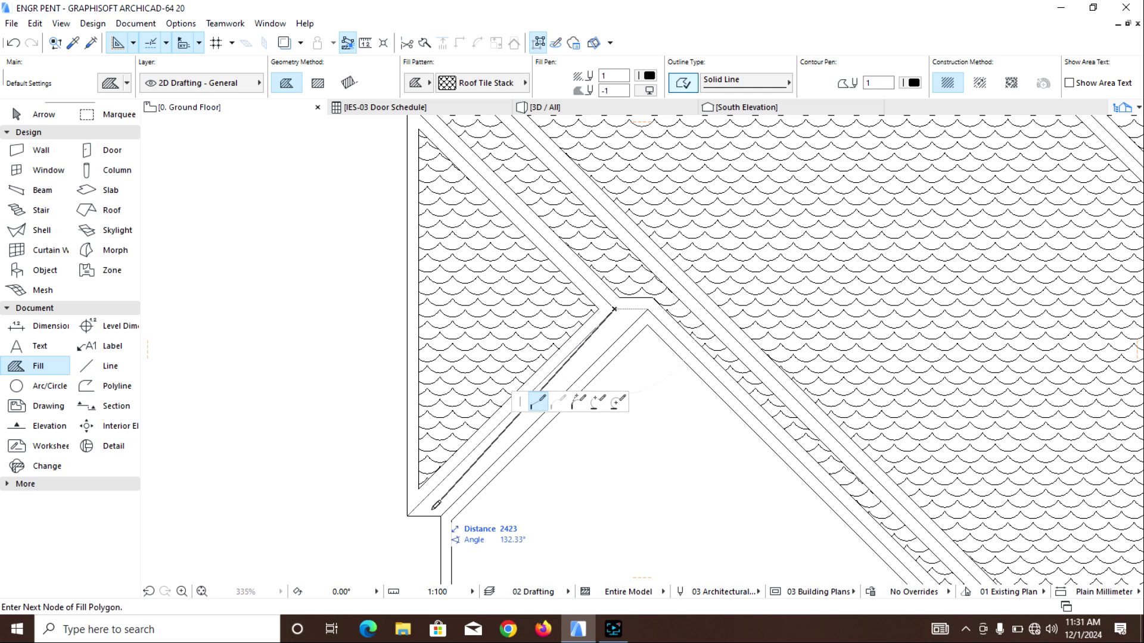
{"action": "left_click", "coordinate": [410, 513]}
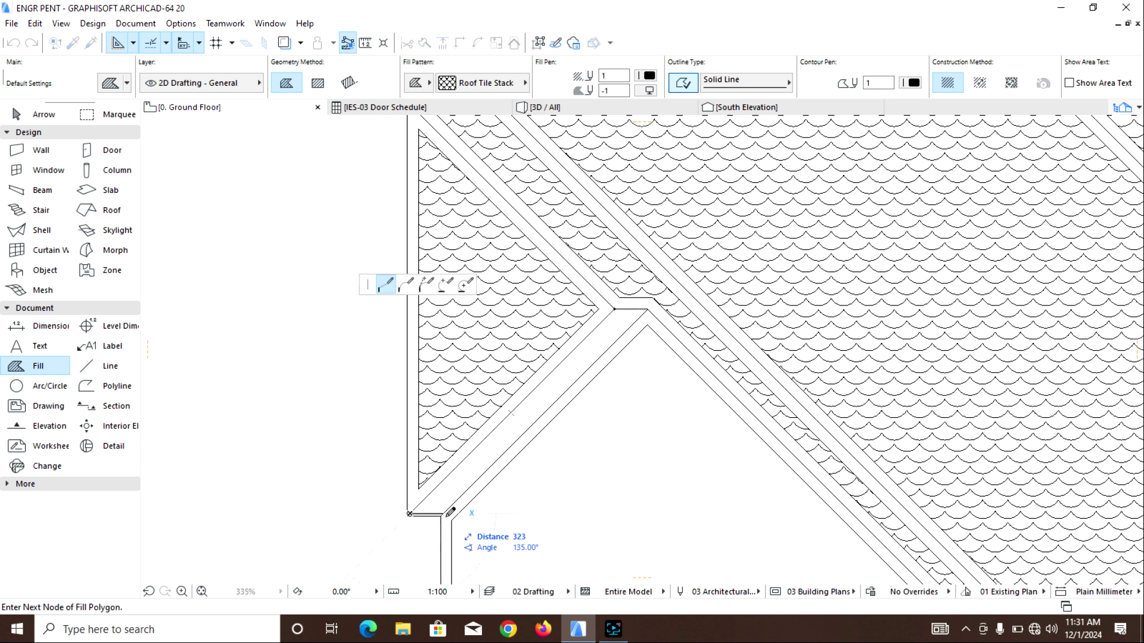
{"action": "scroll", "coordinate": [424, 510], "scroll_direction": "up", "scroll_amount": 3}
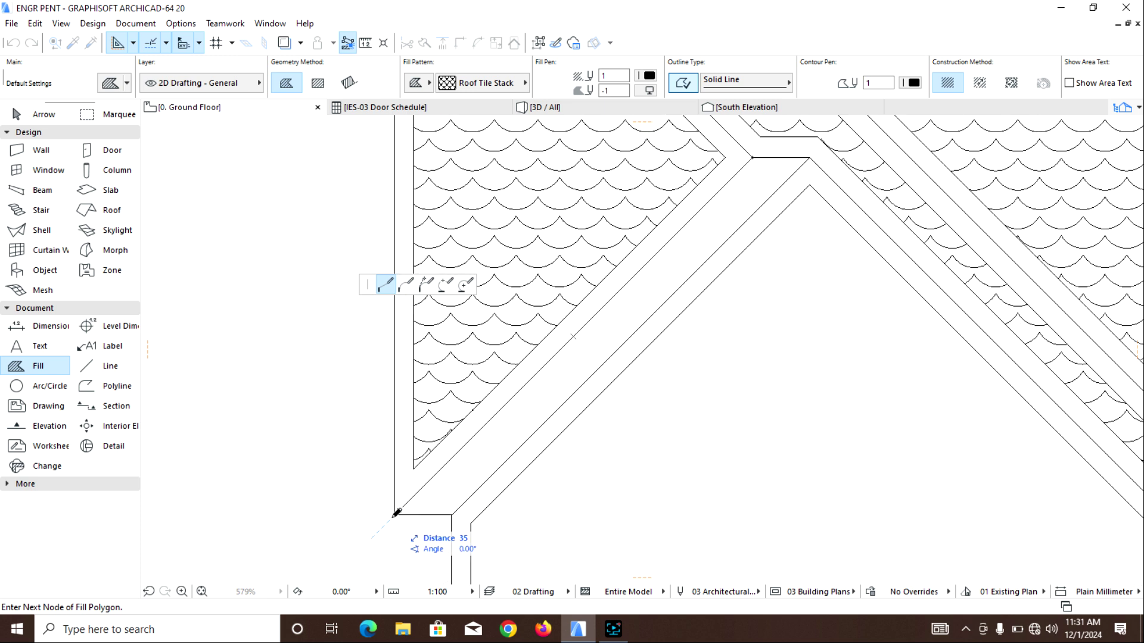
{"action": "left_click", "coordinate": [452, 514]}
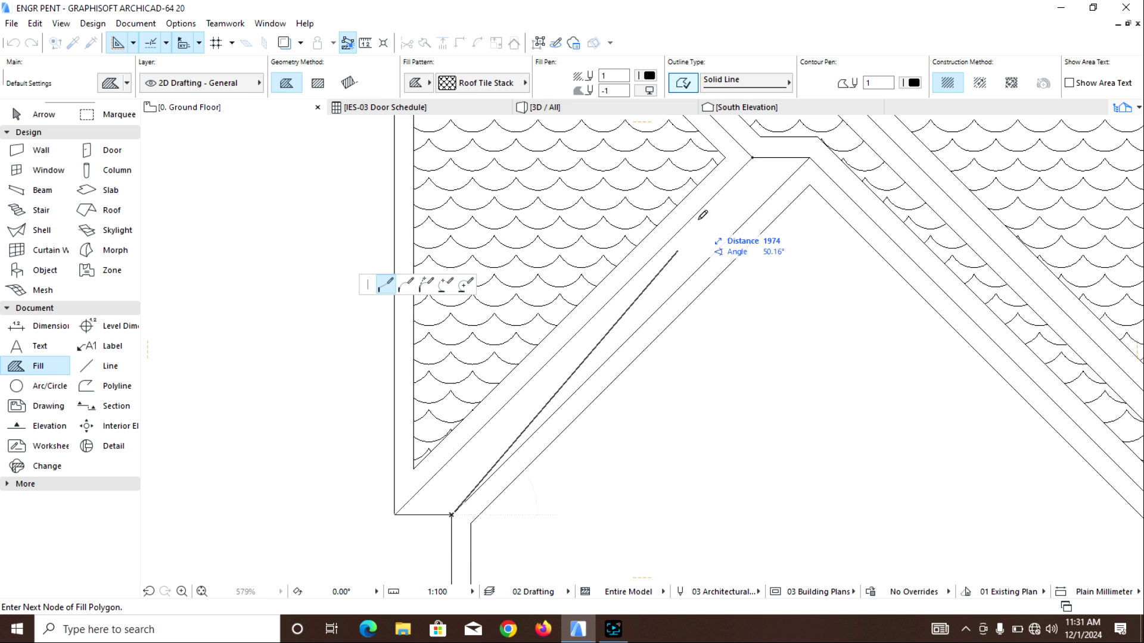
{"action": "left_click", "coordinate": [808, 158]}
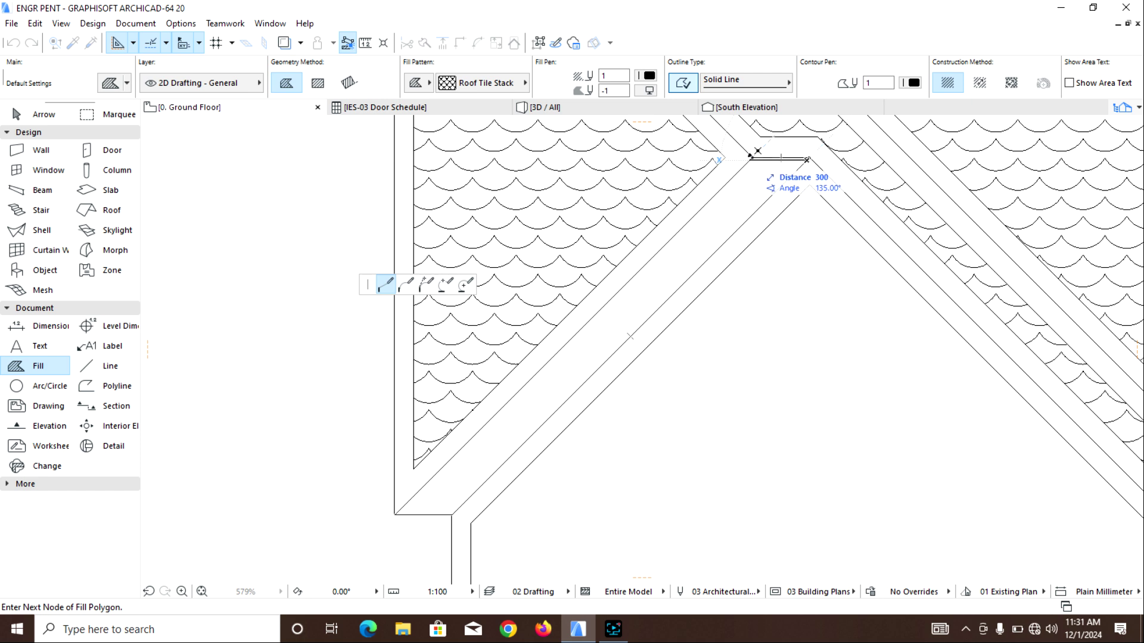
{"action": "scroll", "coordinate": [789, 158], "scroll_direction": "up", "scroll_amount": 4}
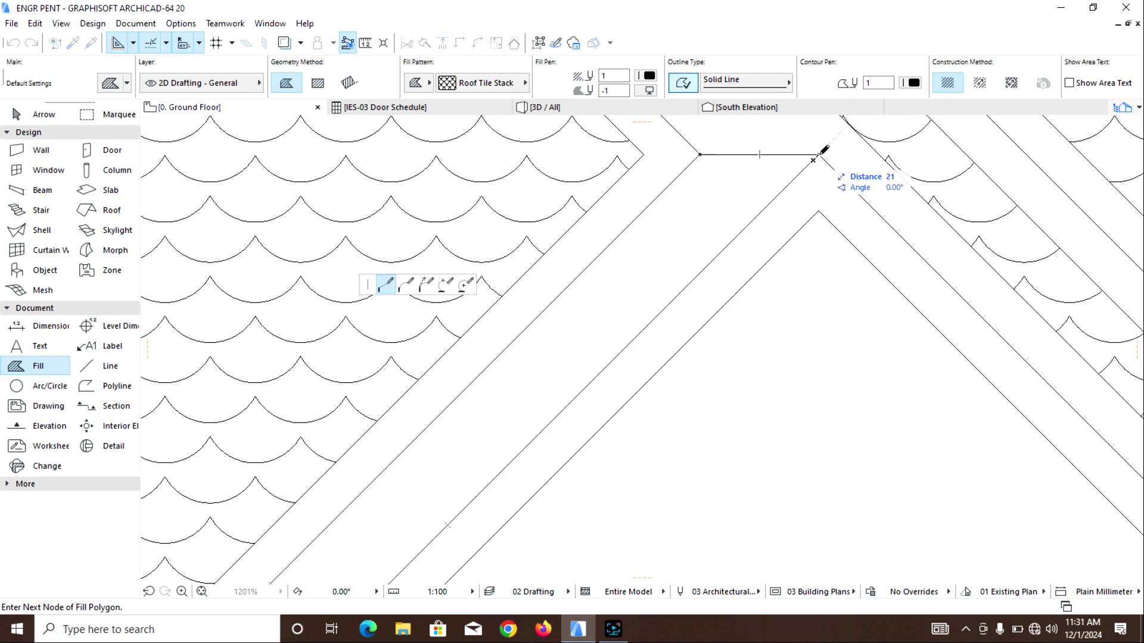
{"action": "left_click", "coordinate": [820, 155]}
{"action": "left_click", "coordinate": [701, 154]}
{"action": "scroll", "coordinate": [699, 187], "scroll_direction": "down", "scroll_amount": 5}
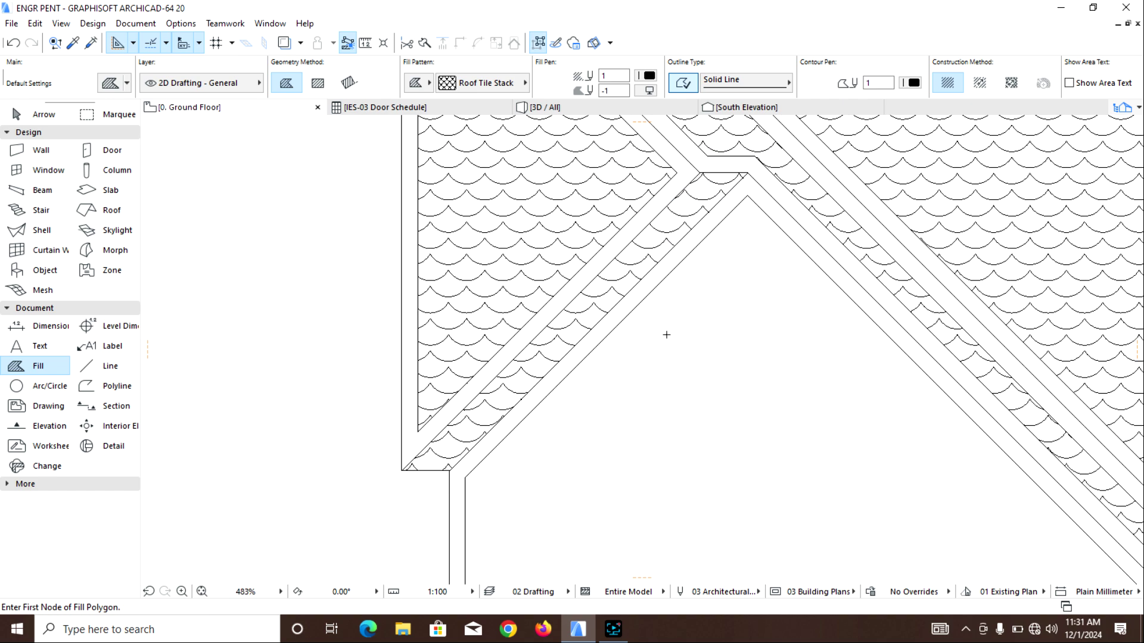
{"action": "scroll", "coordinate": [566, 253], "scroll_direction": "down", "scroll_amount": 4}
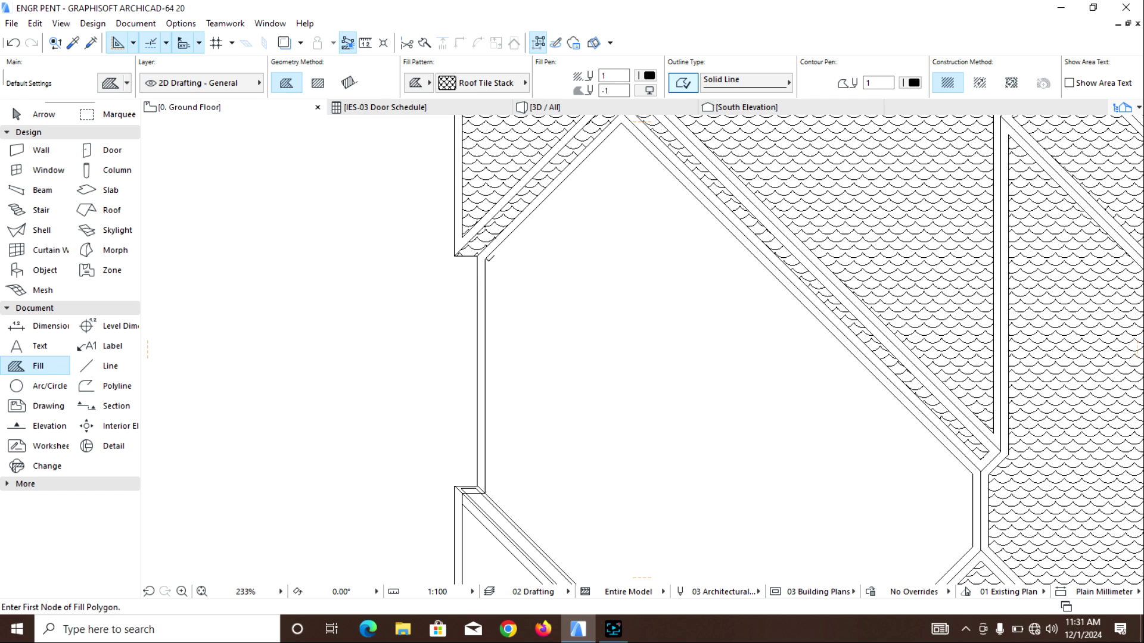
Fill the large left section between the two left gables and the lower hip with Roof Tile Stack, following its inner outline around the lower-left gable
{"action": "left_click", "coordinate": [641, 121]}
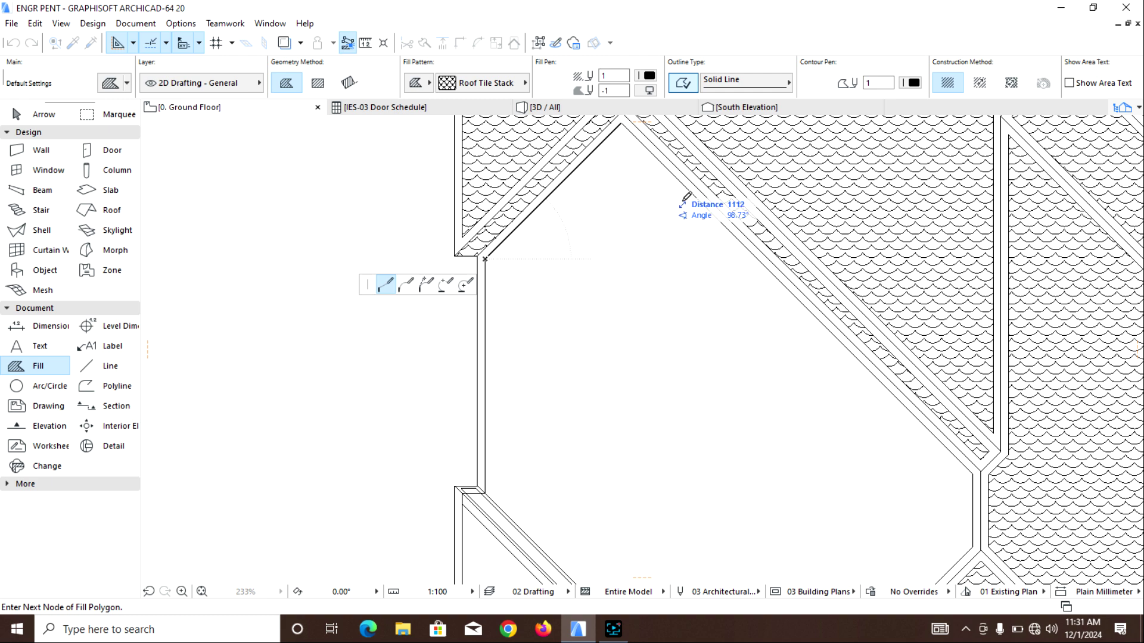
{"action": "middle_click_drag", "start_coordinate": [706, 247], "coordinate": [577, 110]}
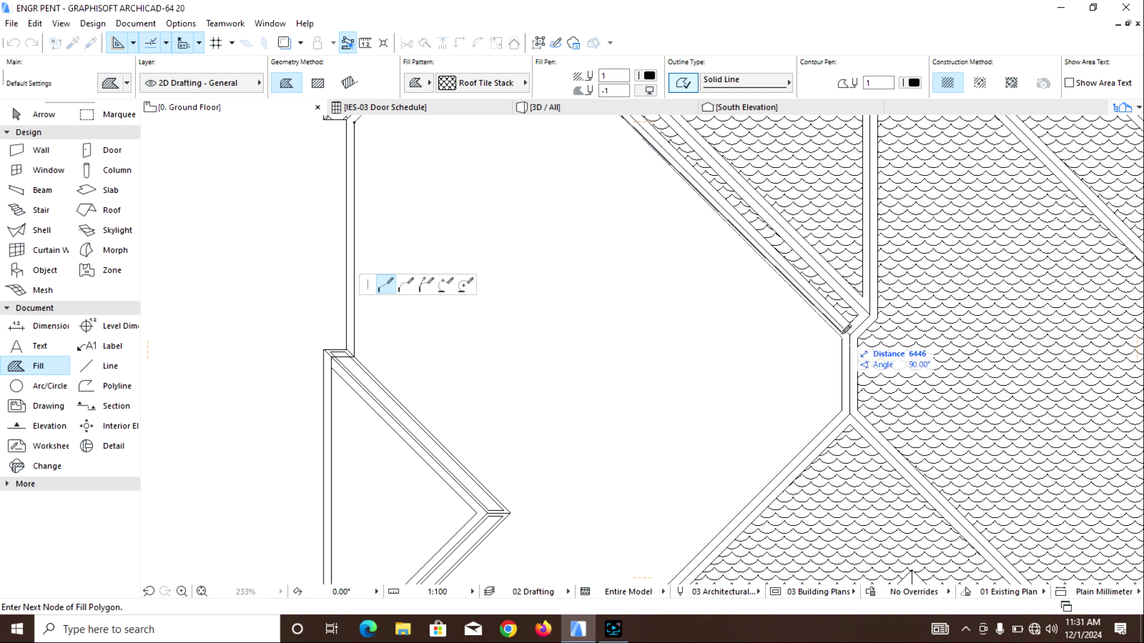
{"action": "left_click", "coordinate": [842, 337]}
{"action": "left_click", "coordinate": [842, 410]}
{"action": "scroll", "coordinate": [779, 256], "scroll_direction": "down", "scroll_amount": 1}
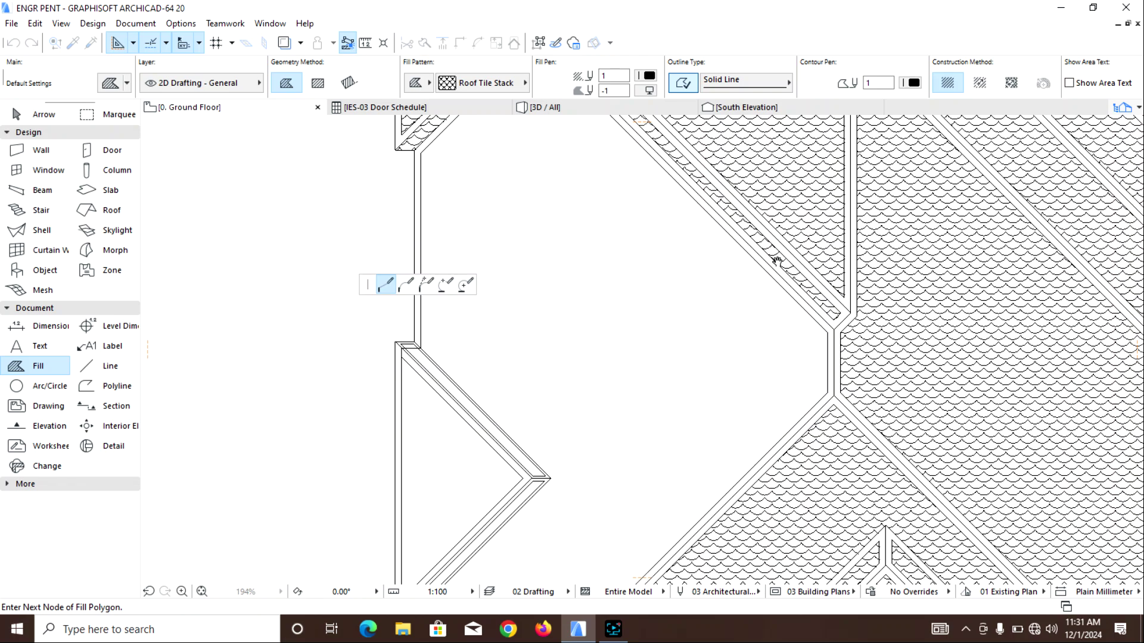
{"action": "middle_click_drag", "start_coordinate": [776, 256], "coordinate": [756, 116]}
{"action": "scroll", "coordinate": [651, 337], "scroll_direction": "up", "scroll_amount": 1}
{"action": "middle_click_drag", "start_coordinate": [652, 337], "coordinate": [724, 262]}
{"action": "middle_click_drag", "start_coordinate": [632, 372], "coordinate": [748, 224]}
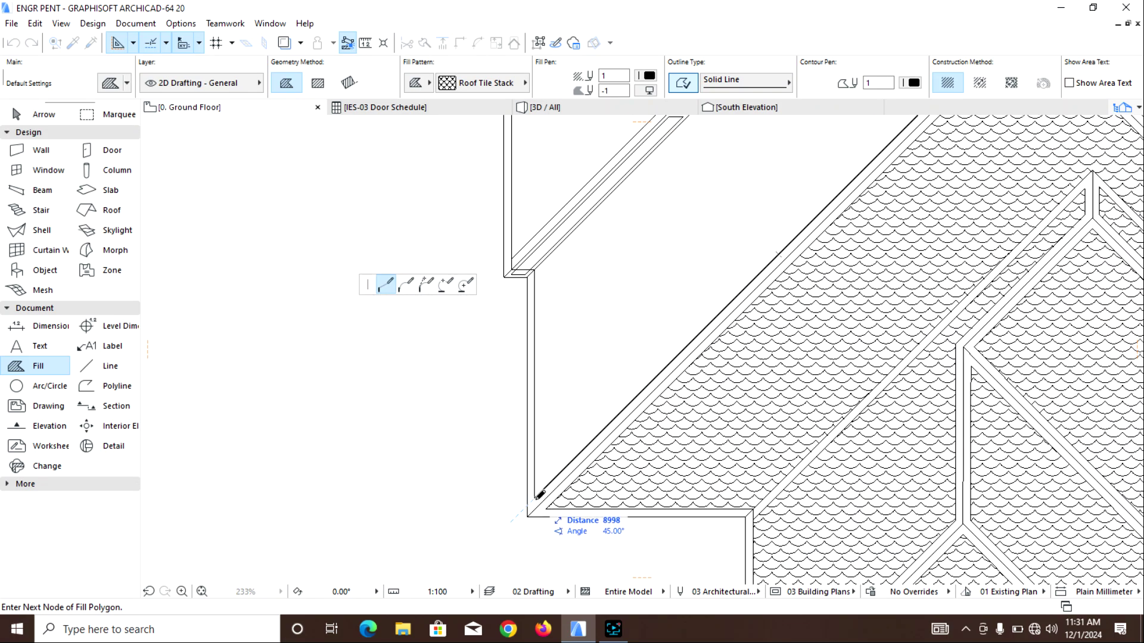
{"action": "left_click", "coordinate": [534, 499]}
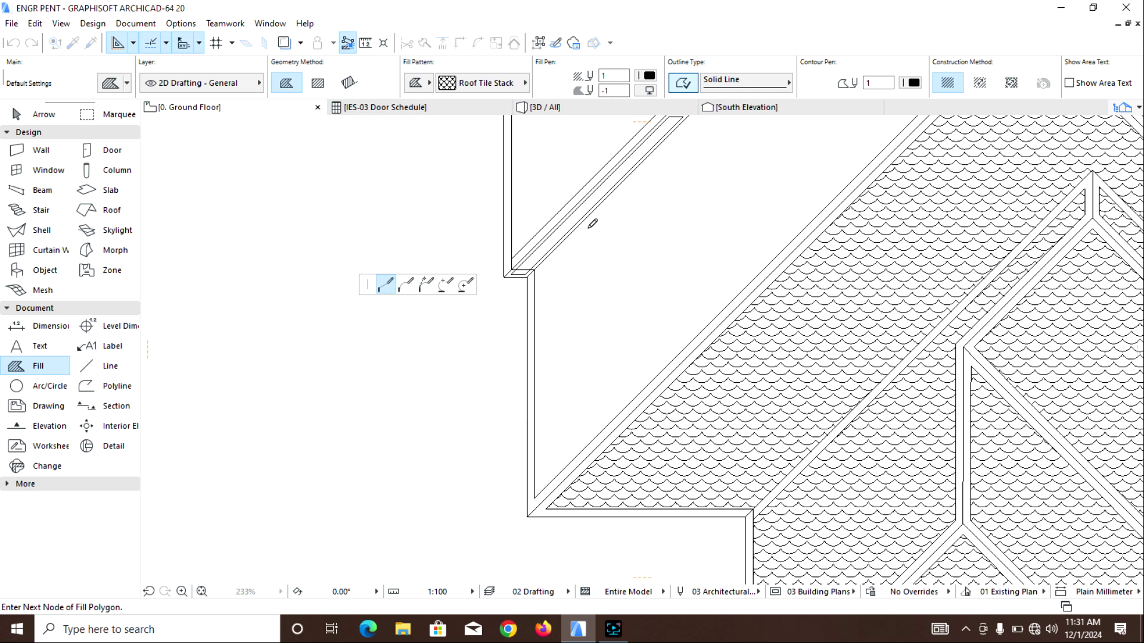
{"action": "scroll", "coordinate": [589, 225], "scroll_direction": "down", "scroll_amount": 2}
{"action": "middle_click_drag", "start_coordinate": [520, 362], "coordinate": [474, 421]}
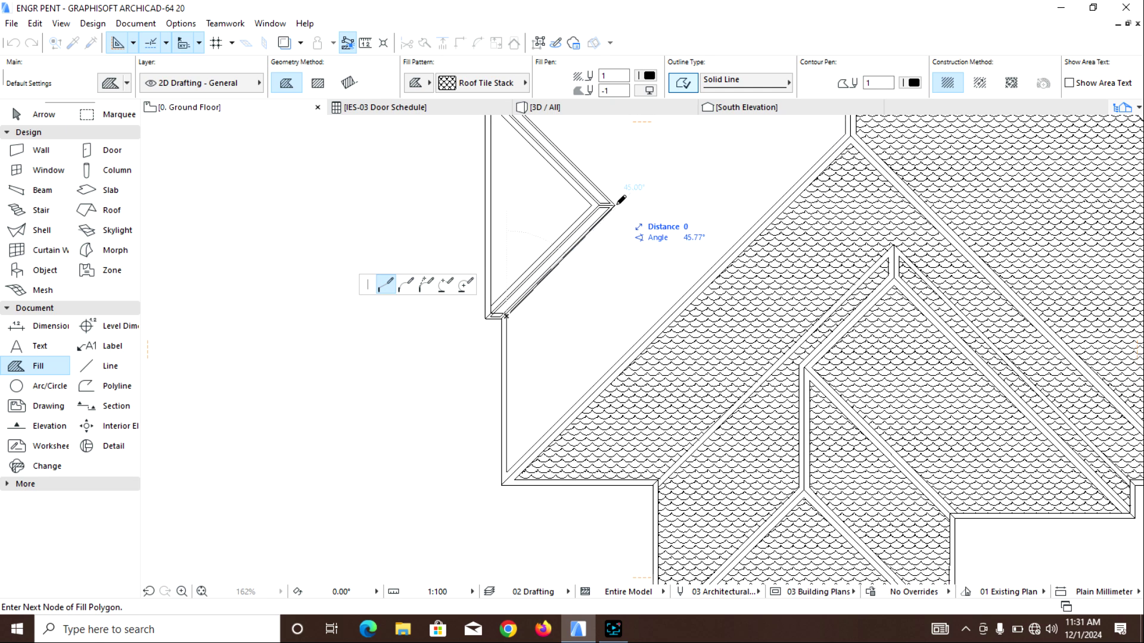
{"action": "middle_click_drag", "start_coordinate": [622, 200], "coordinate": [604, 351]}
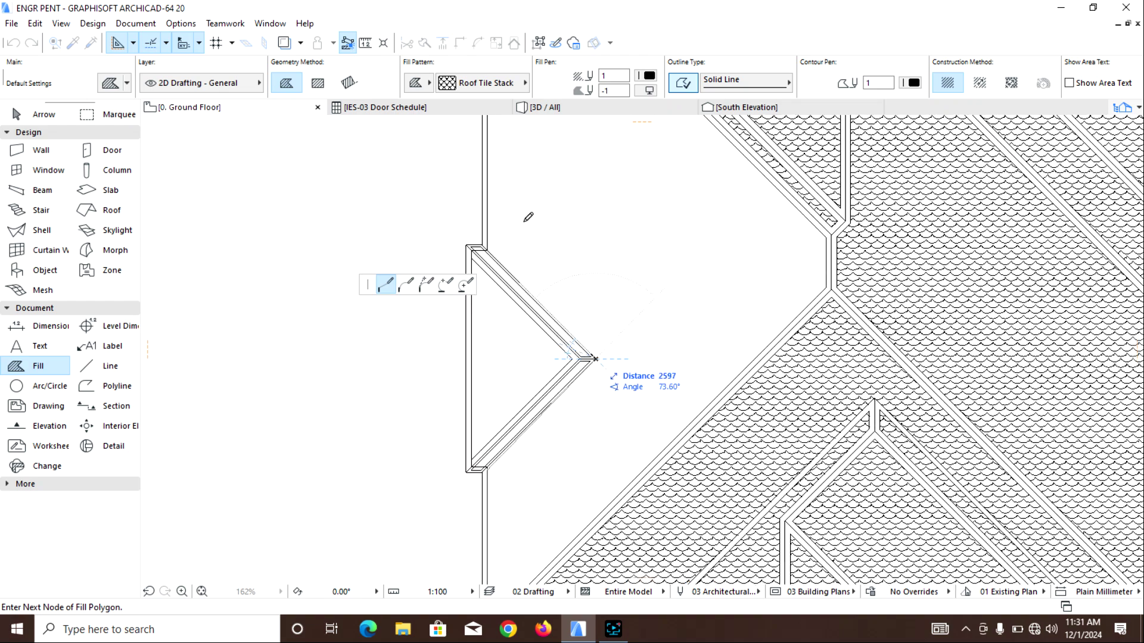
{"action": "left_click", "coordinate": [477, 247]}
{"action": "middle_click_drag", "start_coordinate": [511, 212], "coordinate": [491, 344]}
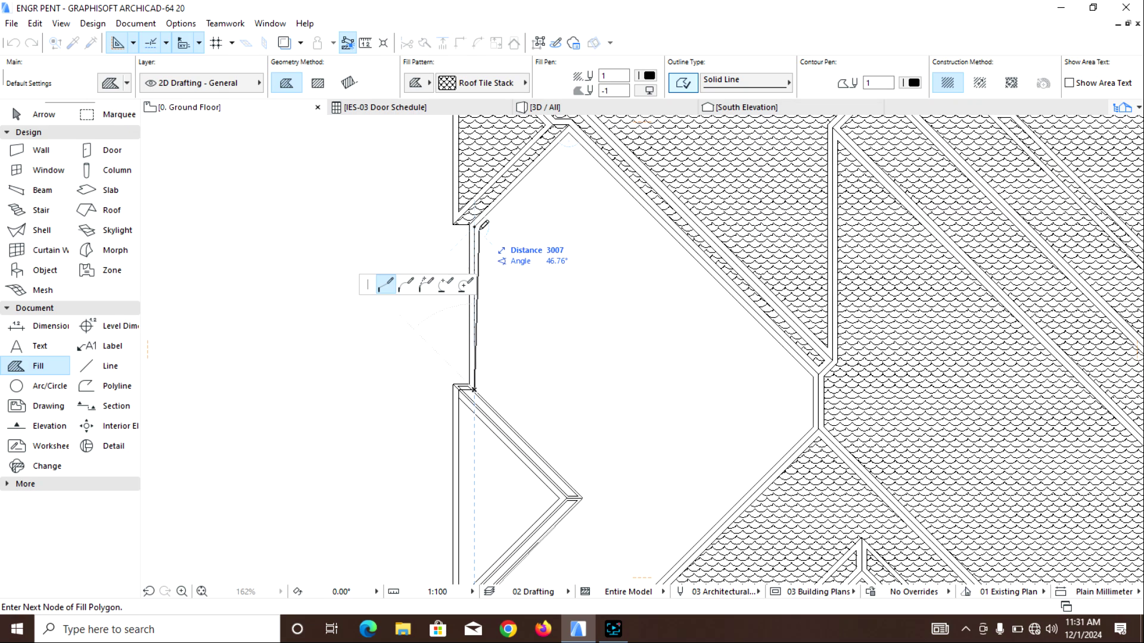
{"action": "left_click", "coordinate": [475, 225]}
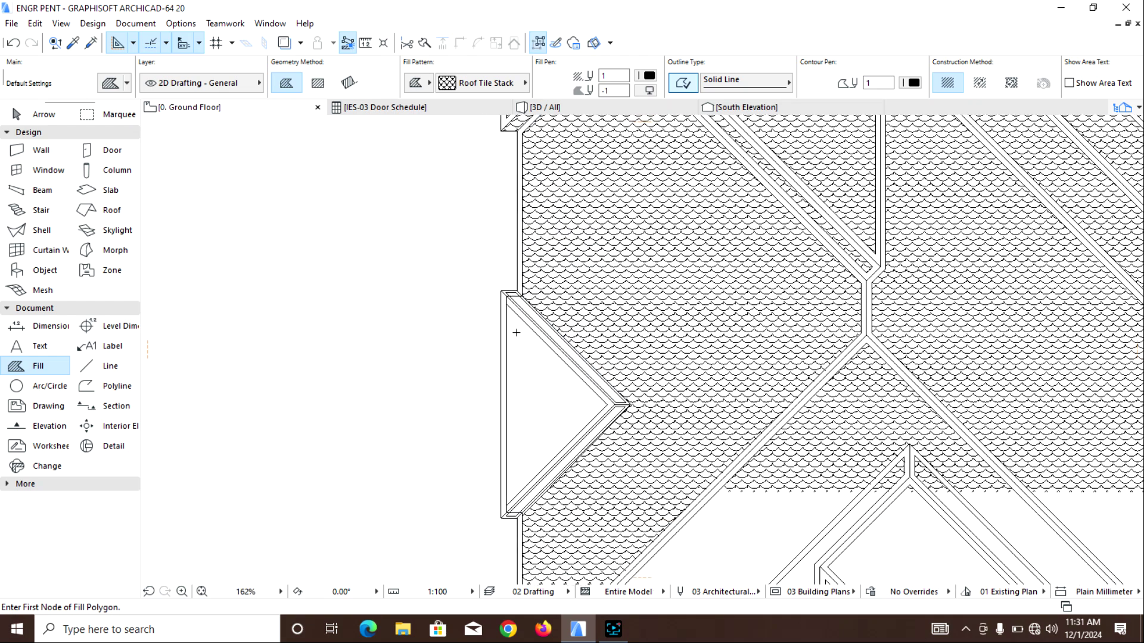
Fill the narrow strip along the lower-left gable's upper slope with Roof Tile Stack, following its inner outline from the eave to the ridge and back
{"action": "scroll", "coordinate": [504, 290], "scroll_direction": "up", "scroll_amount": 5}
{"action": "scroll", "coordinate": [509, 299], "scroll_direction": "up", "scroll_amount": 3}
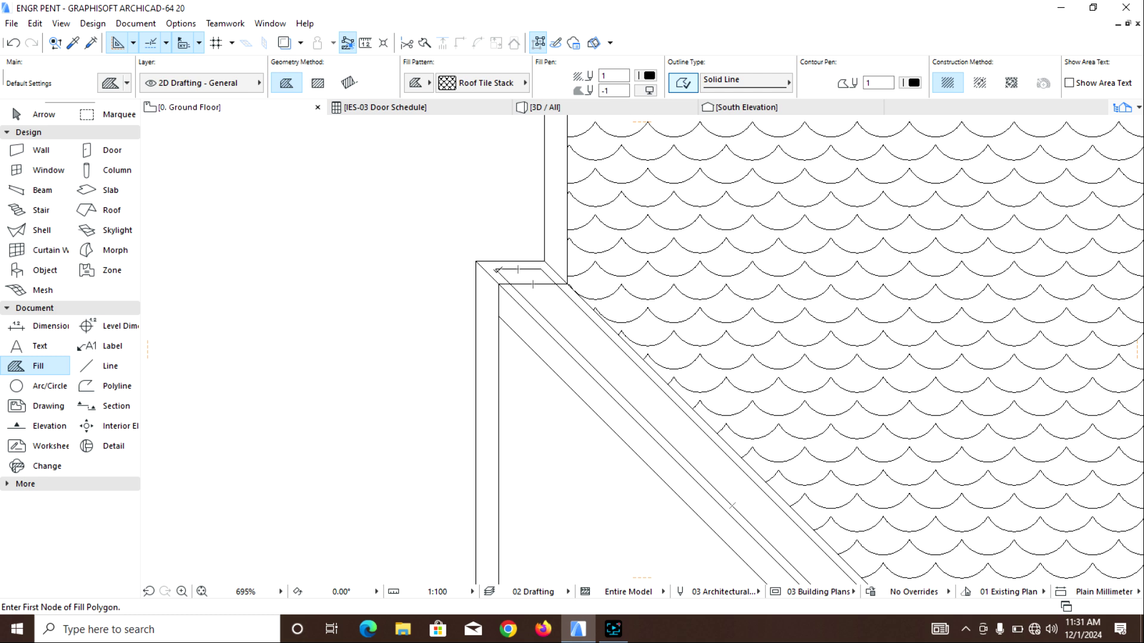
{"action": "left_click", "coordinate": [496, 270]}
{"action": "scroll", "coordinate": [562, 336], "scroll_direction": "down", "scroll_amount": 1}
{"action": "middle_click_drag", "start_coordinate": [562, 336], "coordinate": [542, 250]}
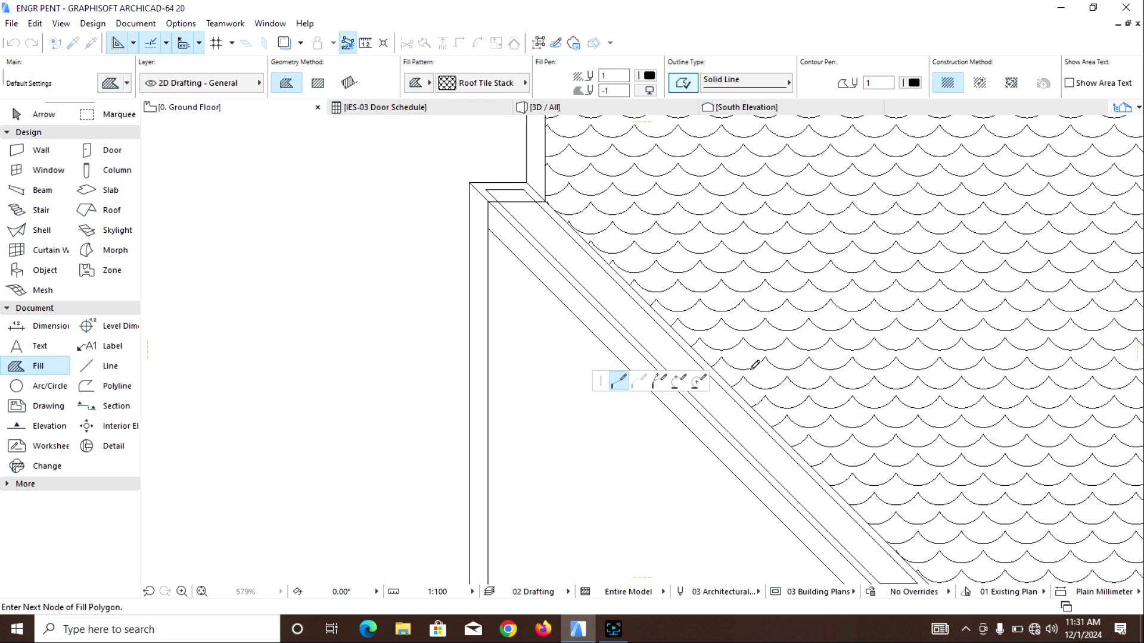
{"action": "scroll", "coordinate": [754, 363], "scroll_direction": "down", "scroll_amount": 1}
{"action": "middle_click_drag", "start_coordinate": [754, 364], "coordinate": [735, 328]}
{"action": "left_click", "coordinate": [840, 511]}
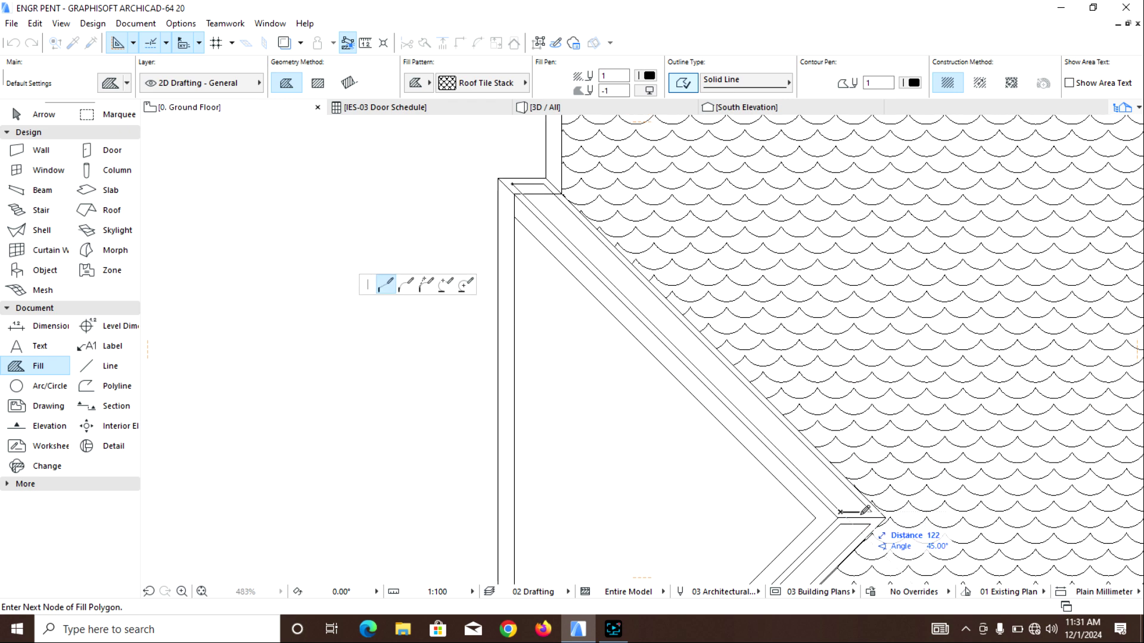
{"action": "left_click", "coordinate": [543, 184]}
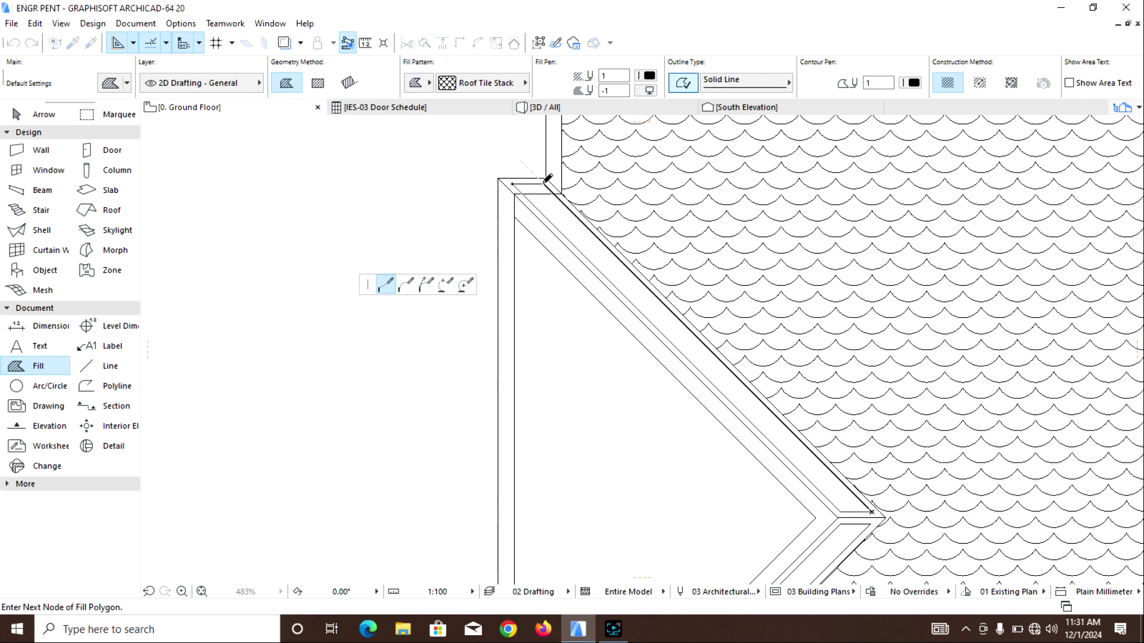
{"action": "left_click", "coordinate": [514, 184]}
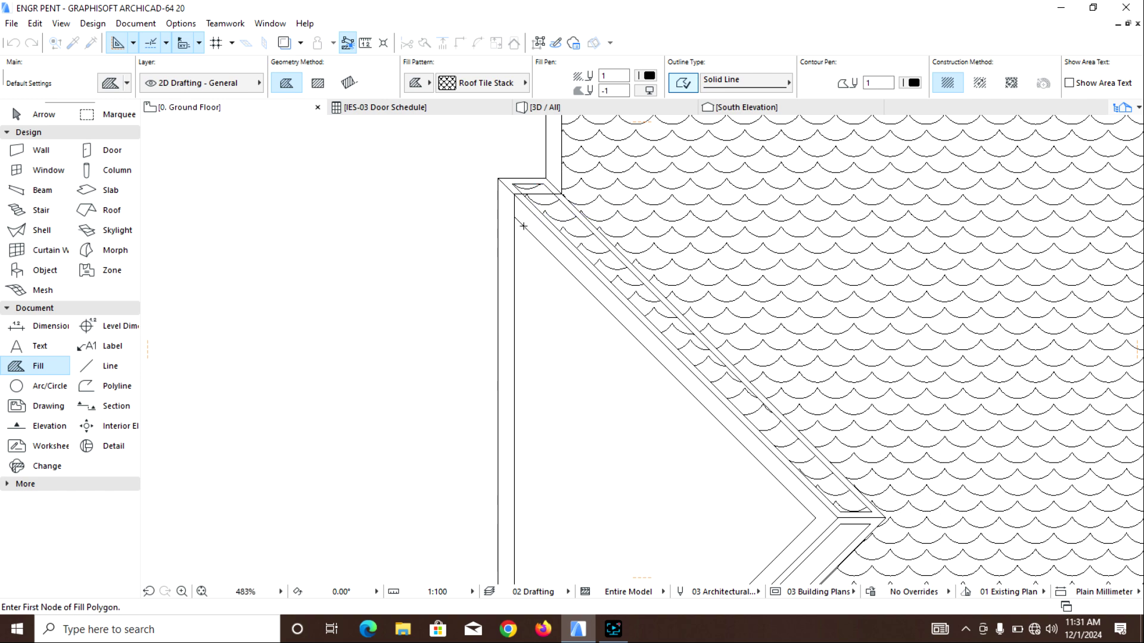
Fill the narrow strip along the lower-left gable's lower slope with Roof Tile Stack, following its inner outline from the ridge to the eave and back
{"action": "scroll", "coordinate": [539, 234], "scroll_direction": "down", "scroll_amount": 1}
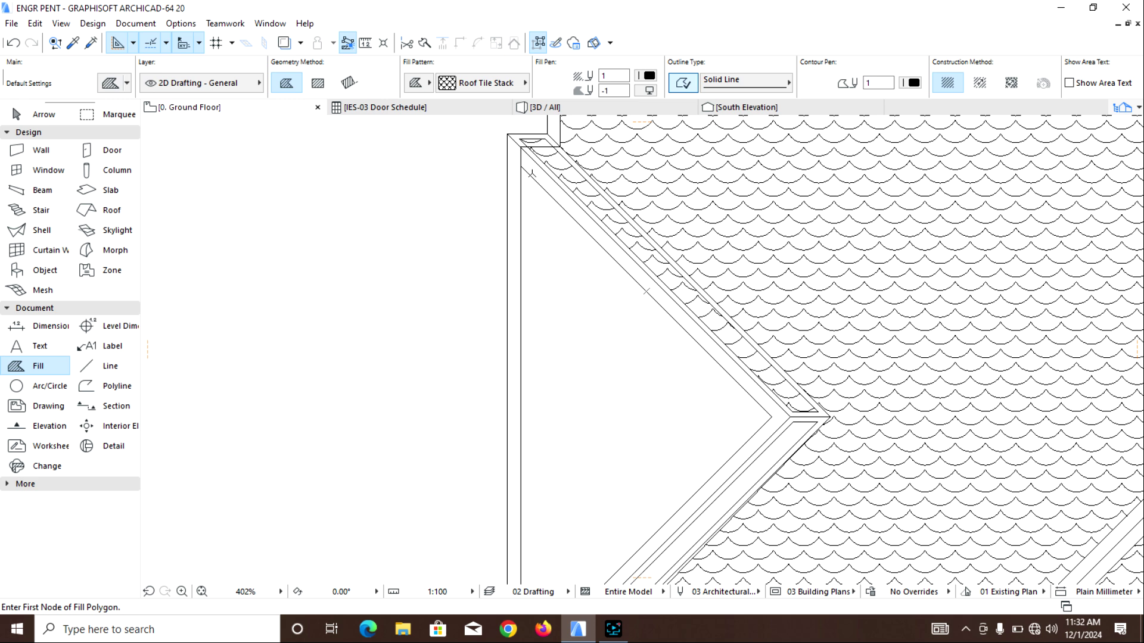
{"action": "scroll", "coordinate": [532, 173], "scroll_direction": "down", "scroll_amount": 4}
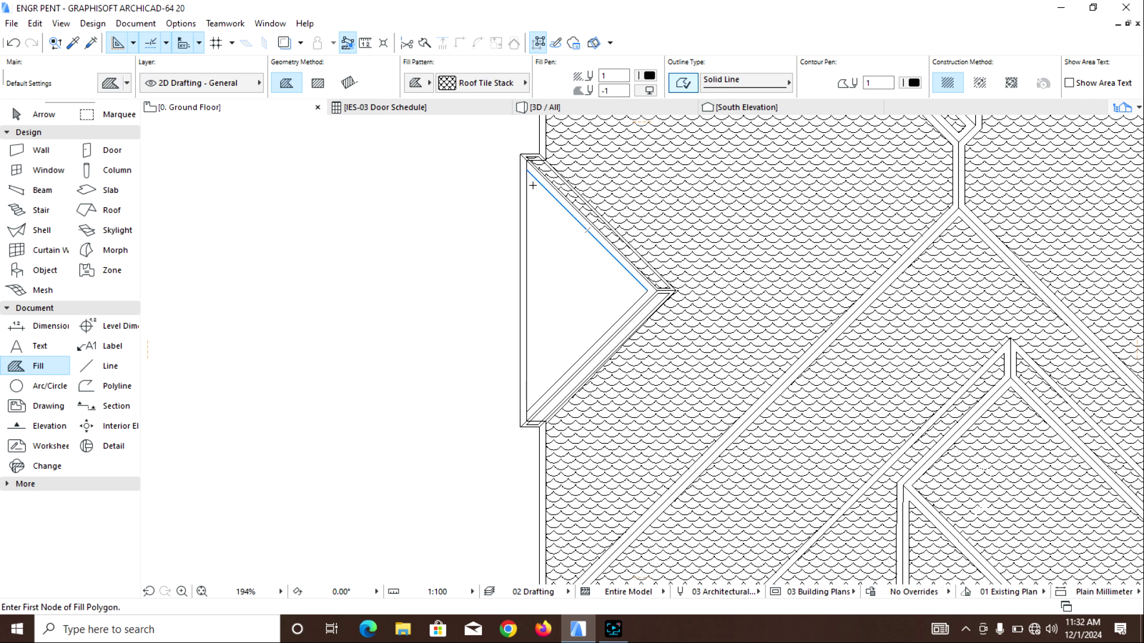
{"action": "scroll", "coordinate": [632, 294], "scroll_direction": "up", "scroll_amount": 4}
{"action": "left_click", "coordinate": [684, 291]}
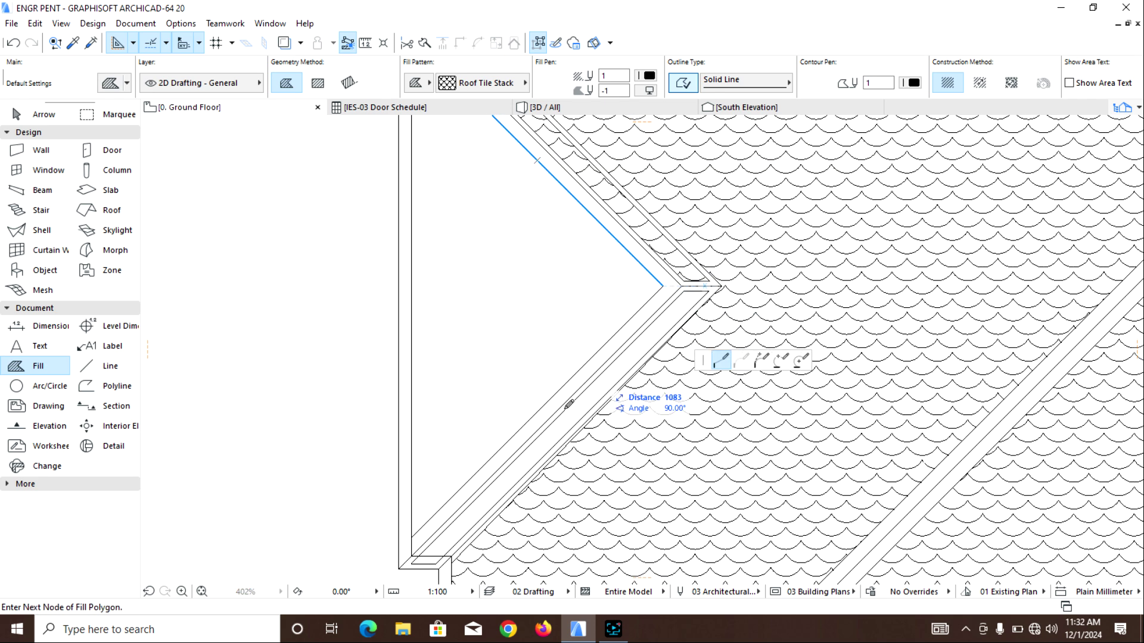
{"action": "left_click", "coordinate": [411, 563]}
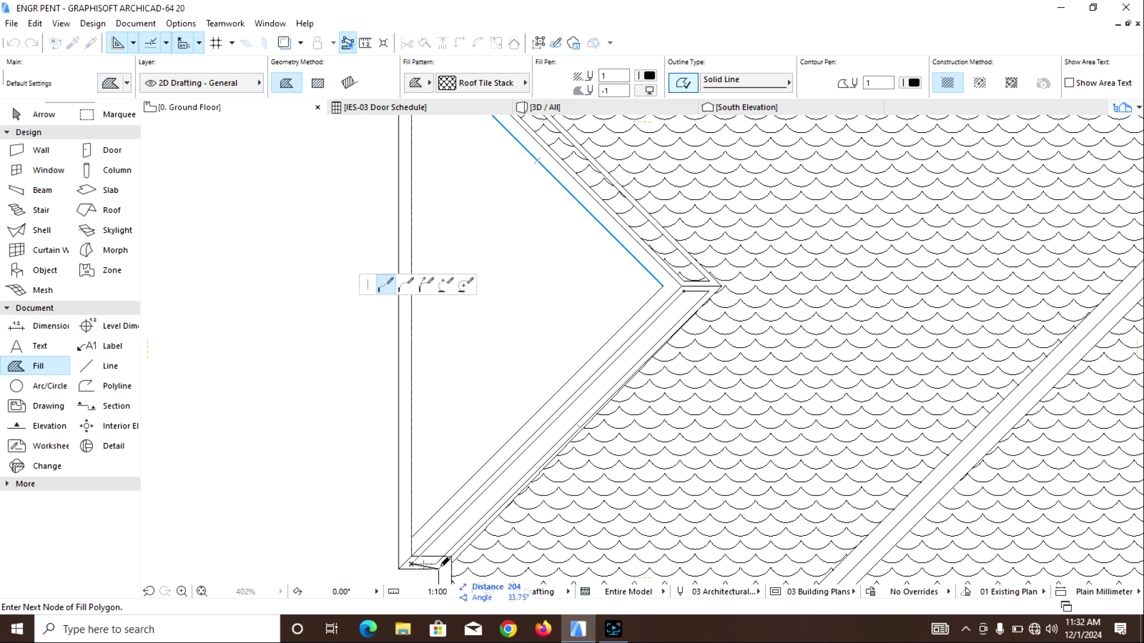
{"action": "left_click", "coordinate": [708, 291]}
{"action": "left_click", "coordinate": [685, 289]}
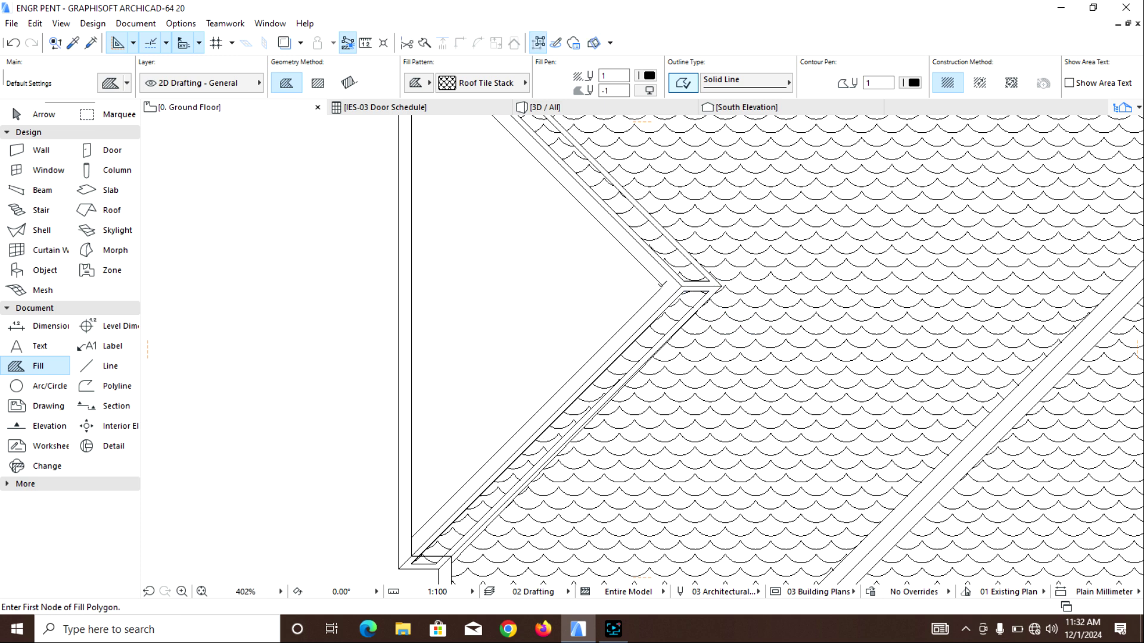
Fill the triangular face of the lower-left gable with Roof Tile Stack, following its inner outline and closing it at the apex
{"action": "left_click", "coordinate": [663, 286]}
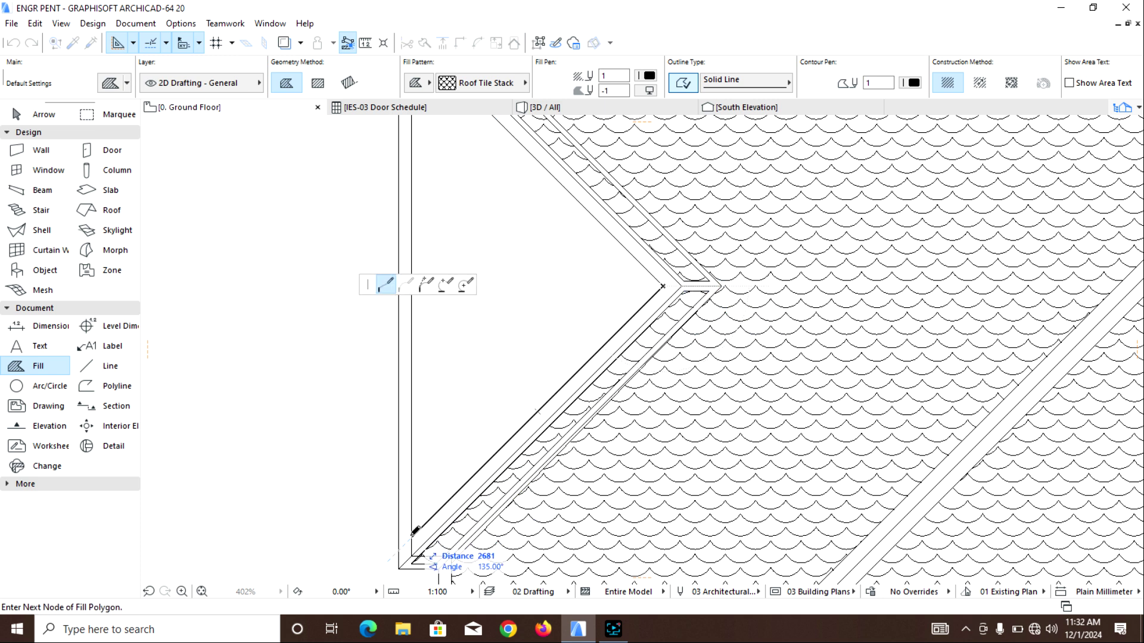
{"action": "scroll", "coordinate": [415, 459], "scroll_direction": "down", "scroll_amount": 1}
{"action": "middle_click_drag", "start_coordinate": [415, 459], "coordinate": [620, 482]}
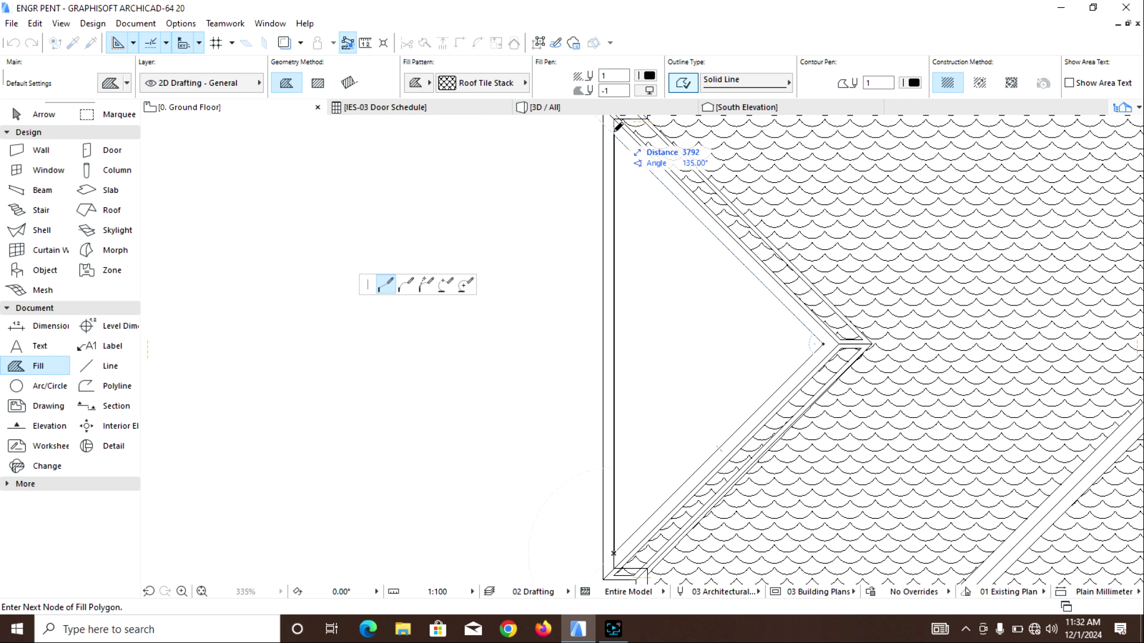
{"action": "left_click", "coordinate": [613, 134]}
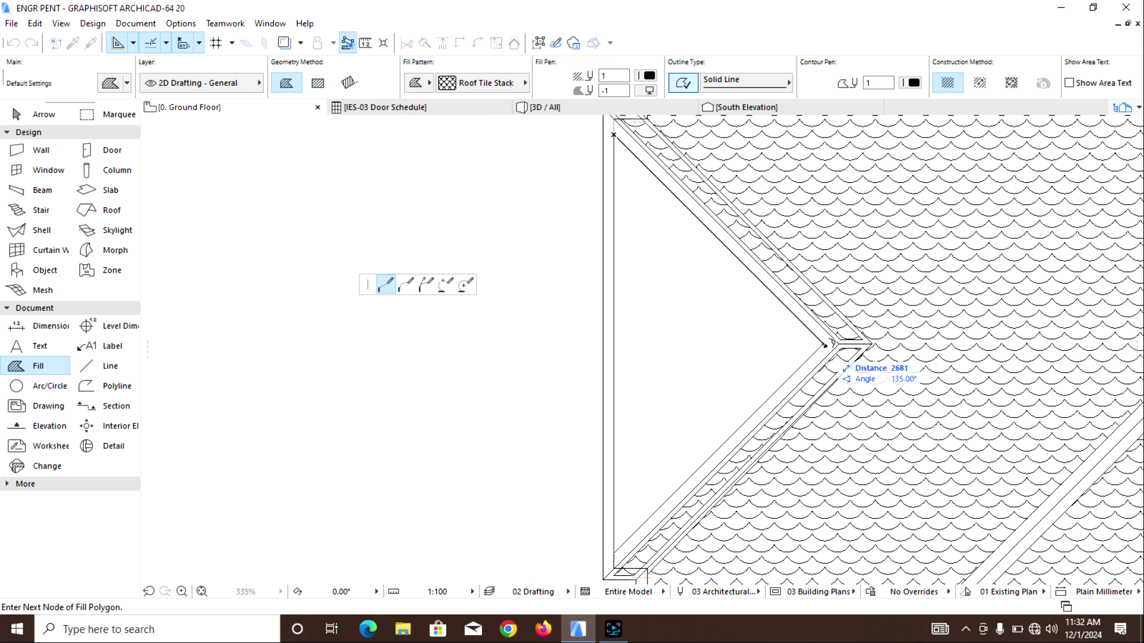
{"action": "left_click", "coordinate": [825, 344]}
Examine the tile fills across the whole roof plan for sections that are still empty
{"action": "scroll", "coordinate": [789, 354], "scroll_direction": "down", "scroll_amount": 9}
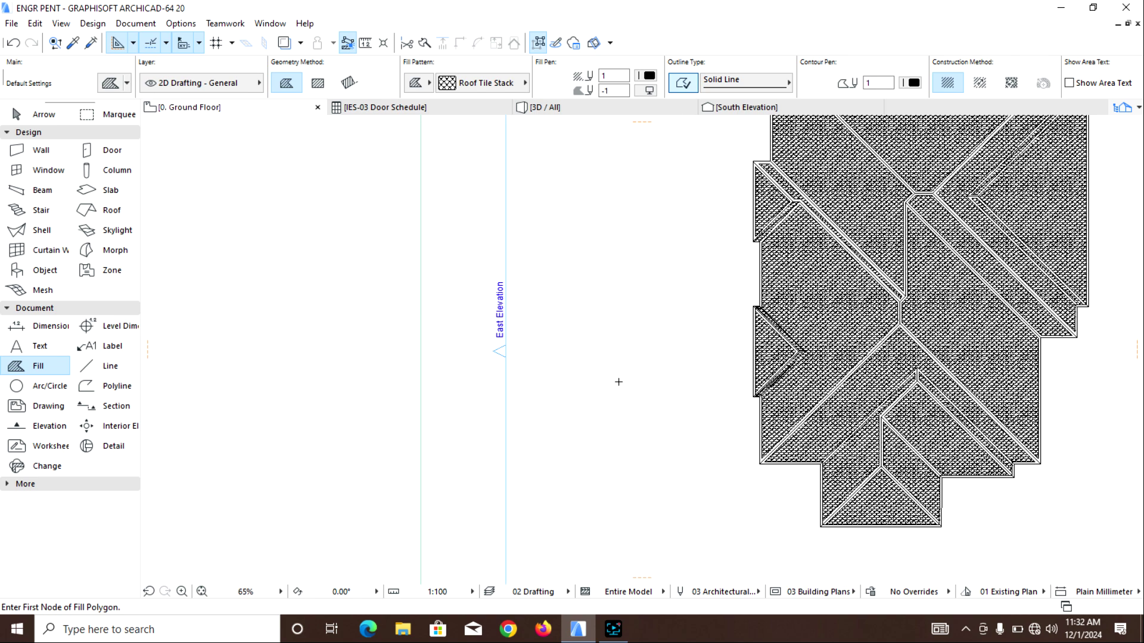
{"action": "middle_click_drag", "start_coordinate": [548, 366], "coordinate": [402, 377]}
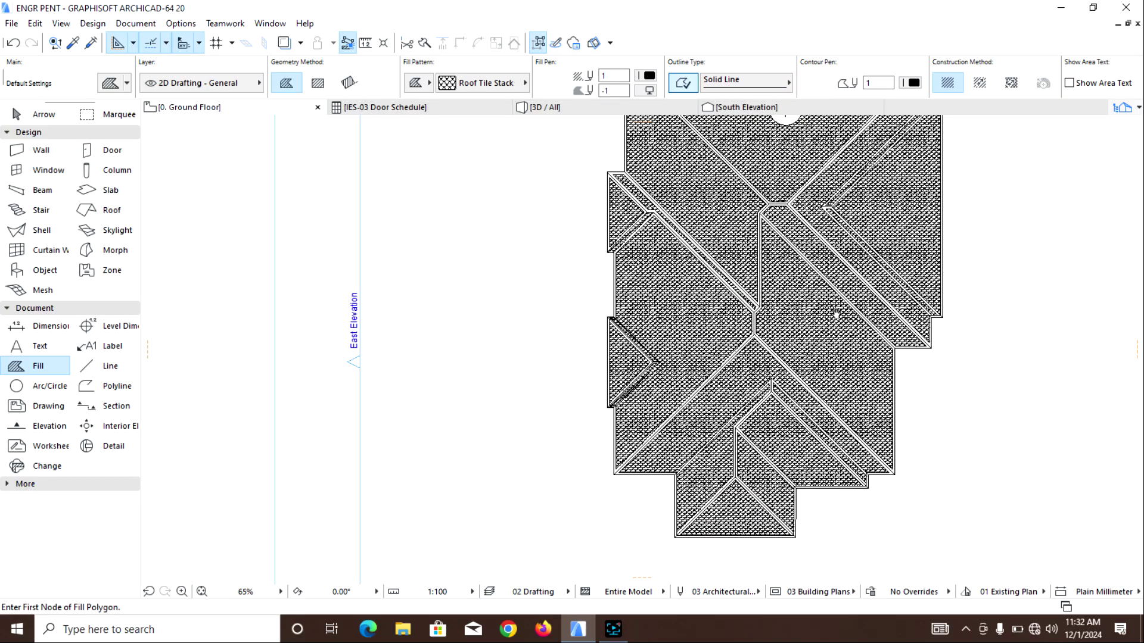
{"action": "middle_click_drag", "start_coordinate": [680, 370], "coordinate": [592, 397]}
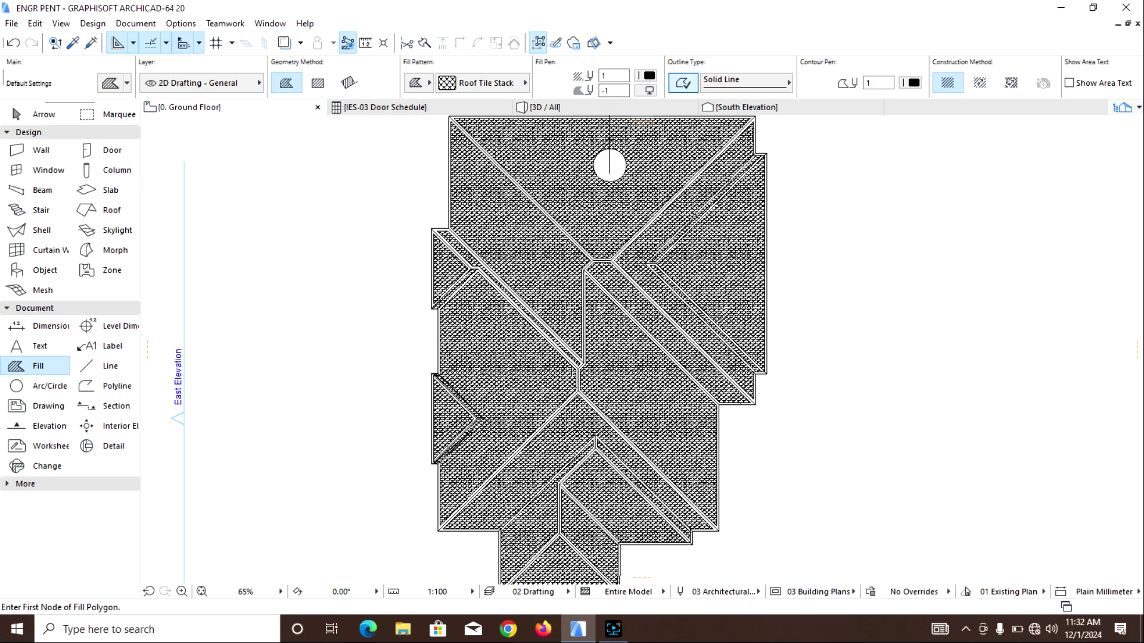
{"action": "scroll", "coordinate": [588, 358], "scroll_direction": "up", "scroll_amount": 5}
{"action": "scroll", "coordinate": [597, 331], "scroll_direction": "down", "scroll_amount": 3}
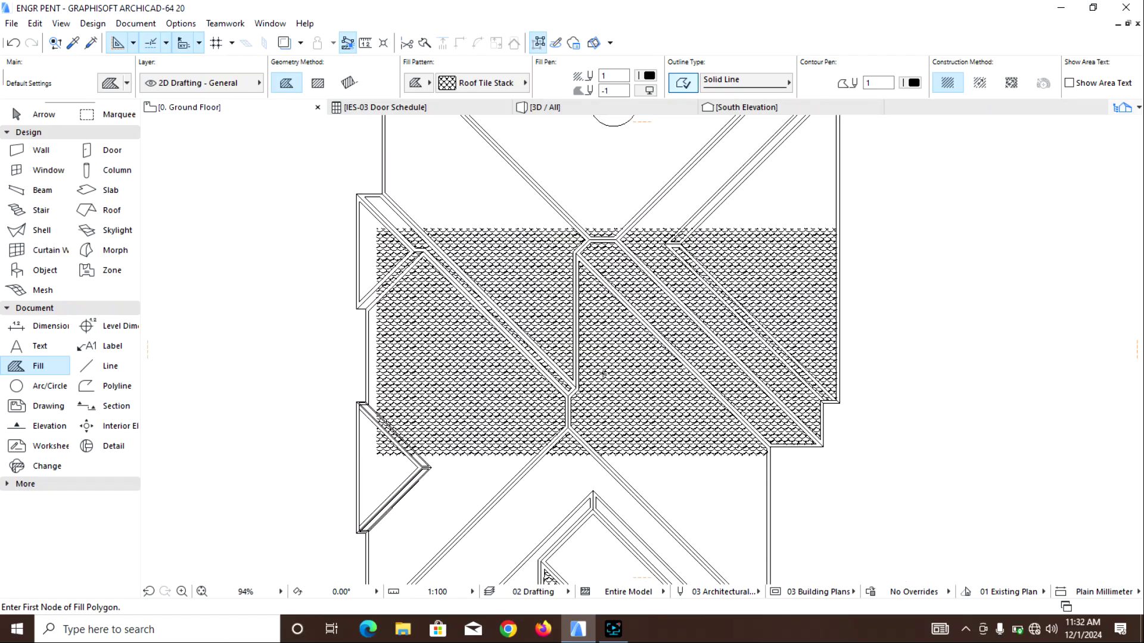
{"action": "scroll", "coordinate": [605, 260], "scroll_direction": "up", "scroll_amount": 2}
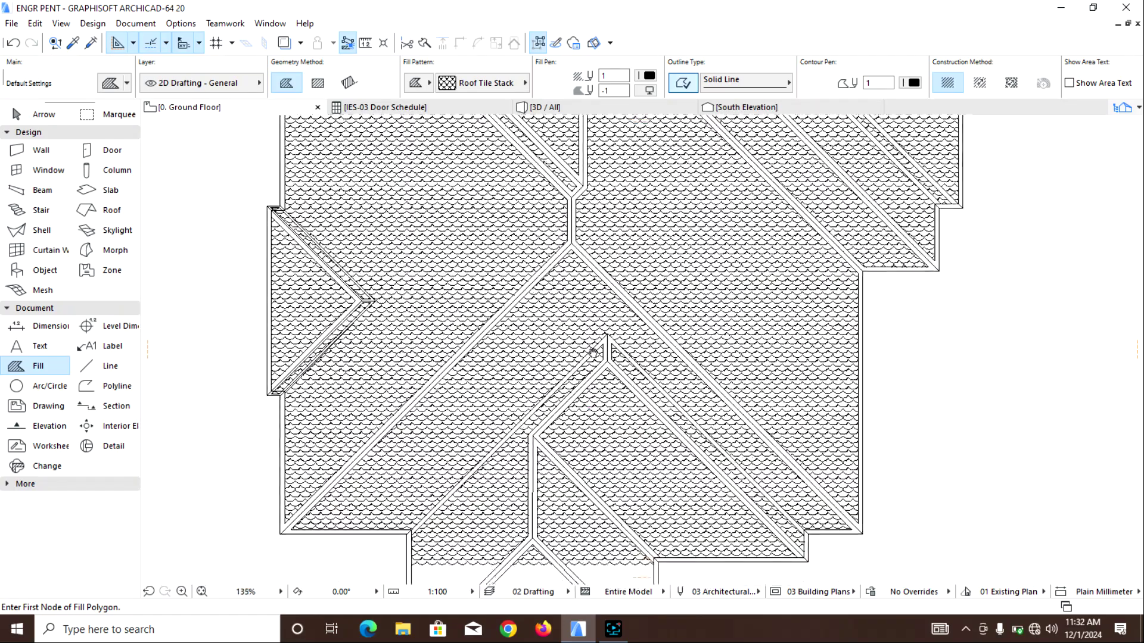
{"action": "scroll", "coordinate": [558, 269], "scroll_direction": "down", "scroll_amount": 4}
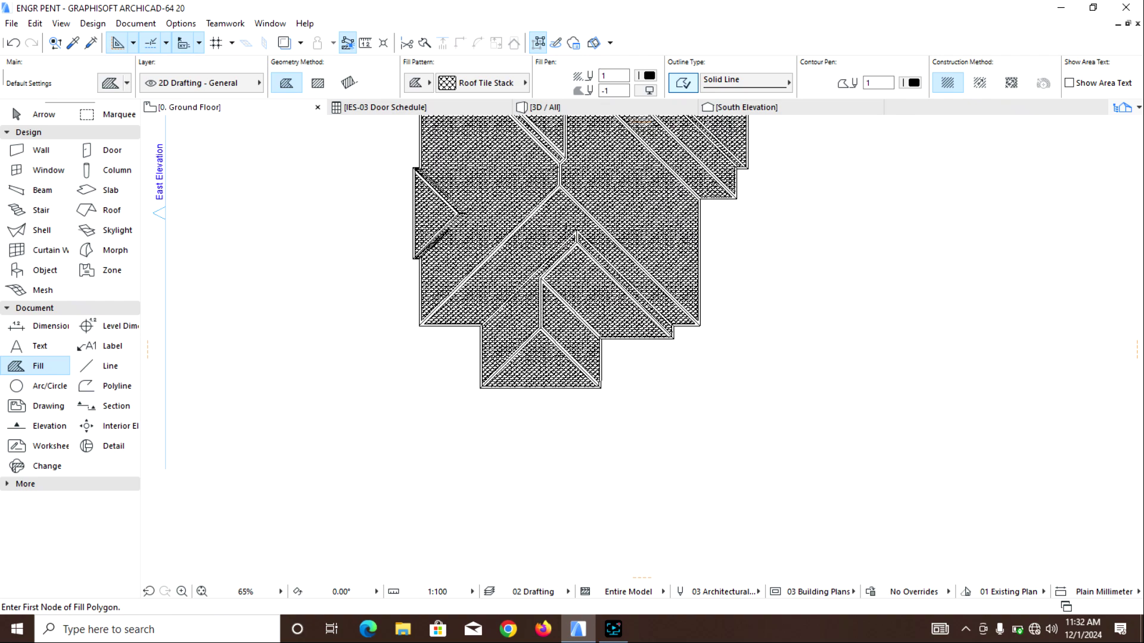
{"action": "middle_click_drag", "start_coordinate": [533, 302], "coordinate": [494, 394]}
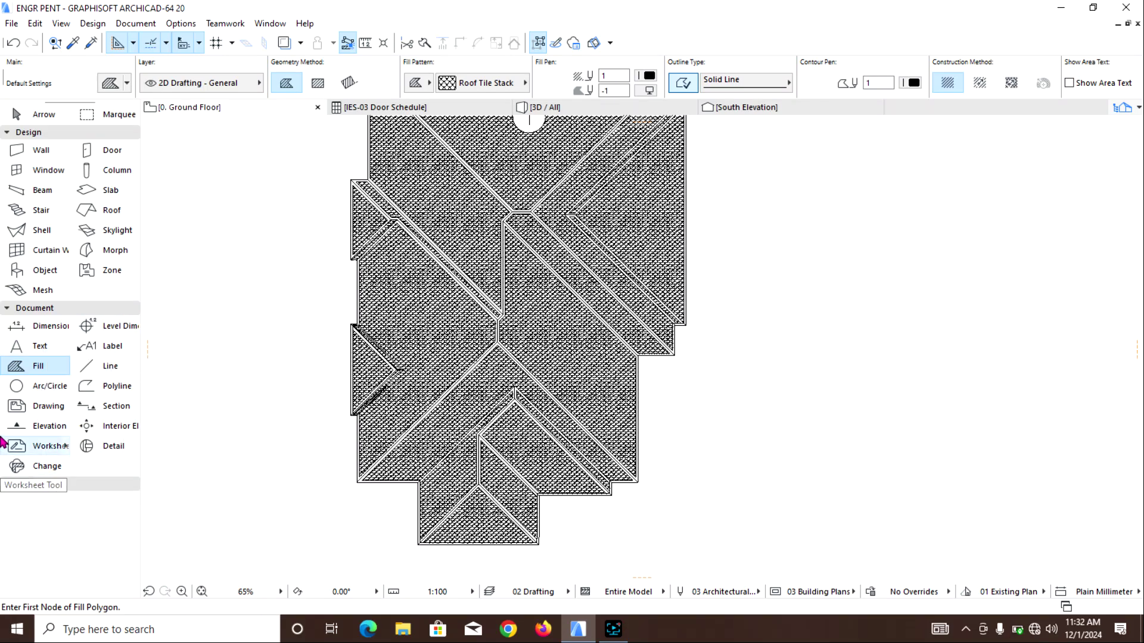
Draw a full circle with a radius of about 1036 mm in the empty area left of the roof, using the default solid line and pen 1
{"action": "left_click", "coordinate": [48, 386]}
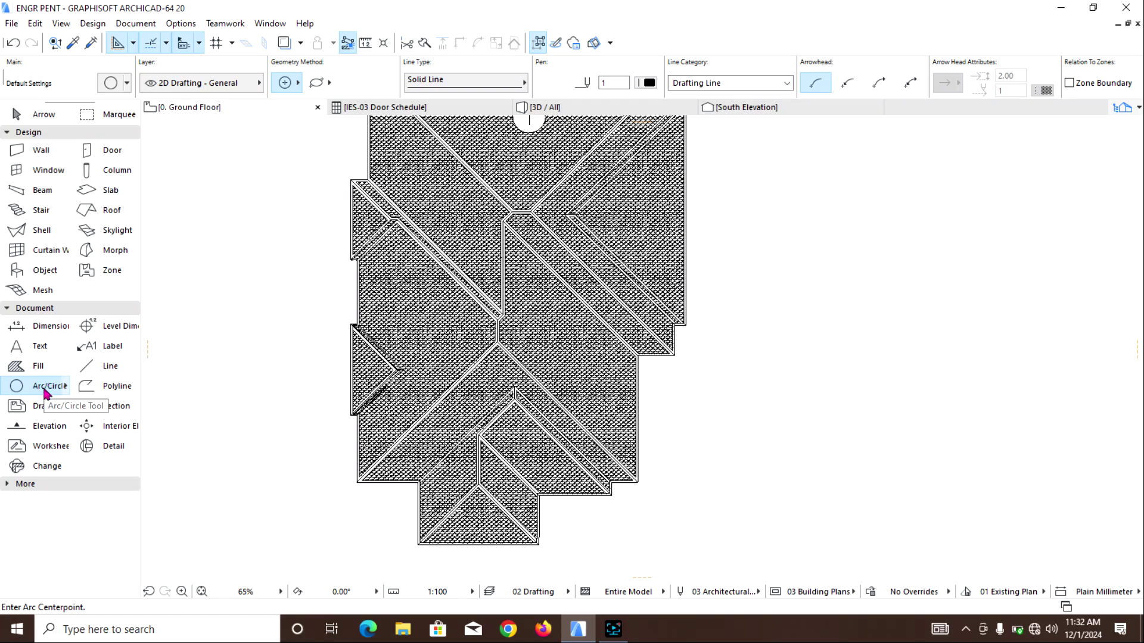
{"action": "double_click", "coordinate": [41, 386]}
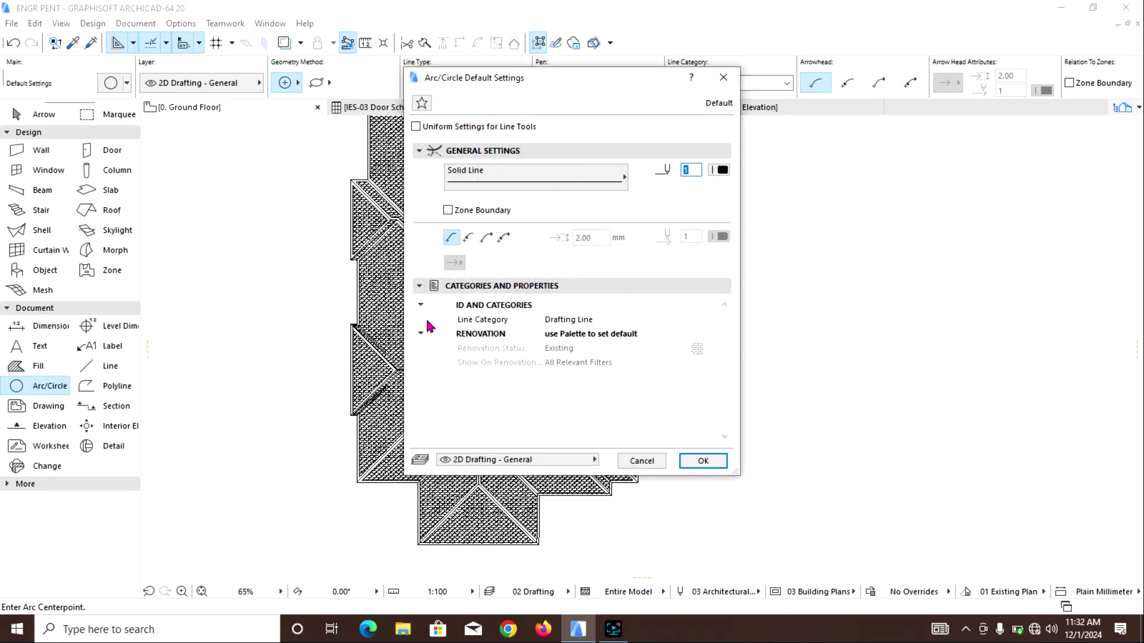
{"action": "left_click", "coordinate": [702, 461]}
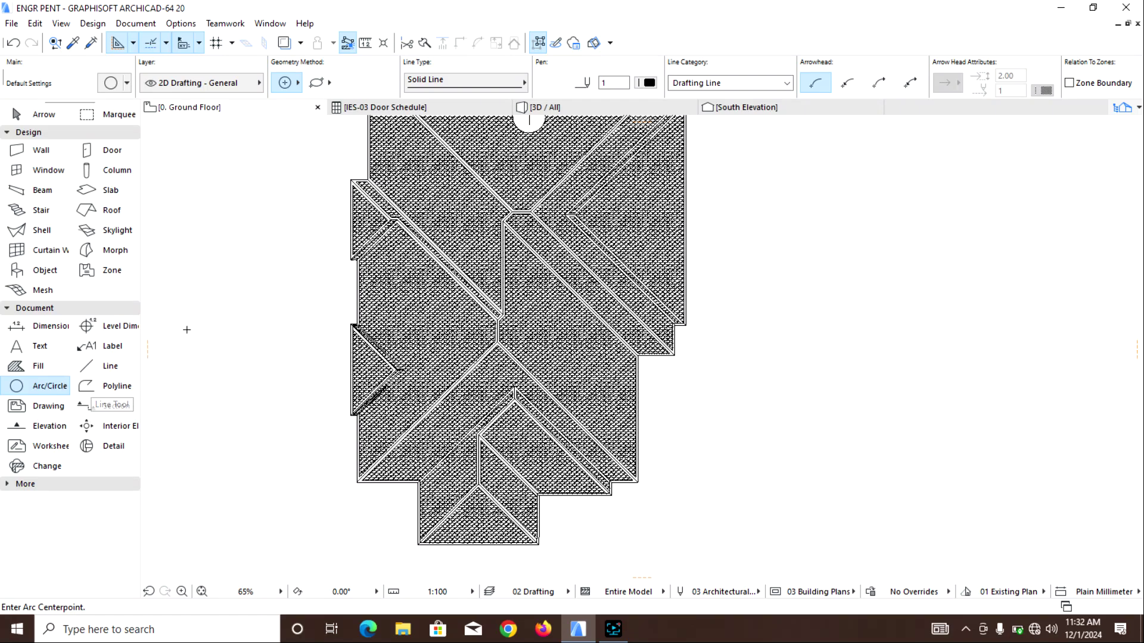
{"action": "left_click", "coordinate": [225, 328]}
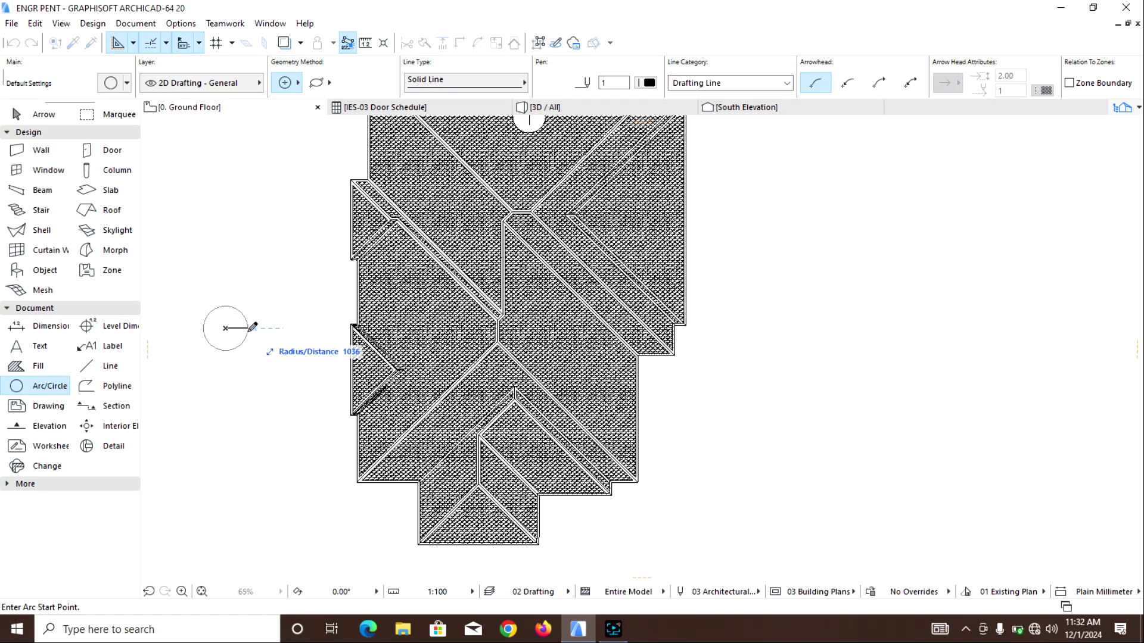
{"action": "left_click", "coordinate": [246, 329]}
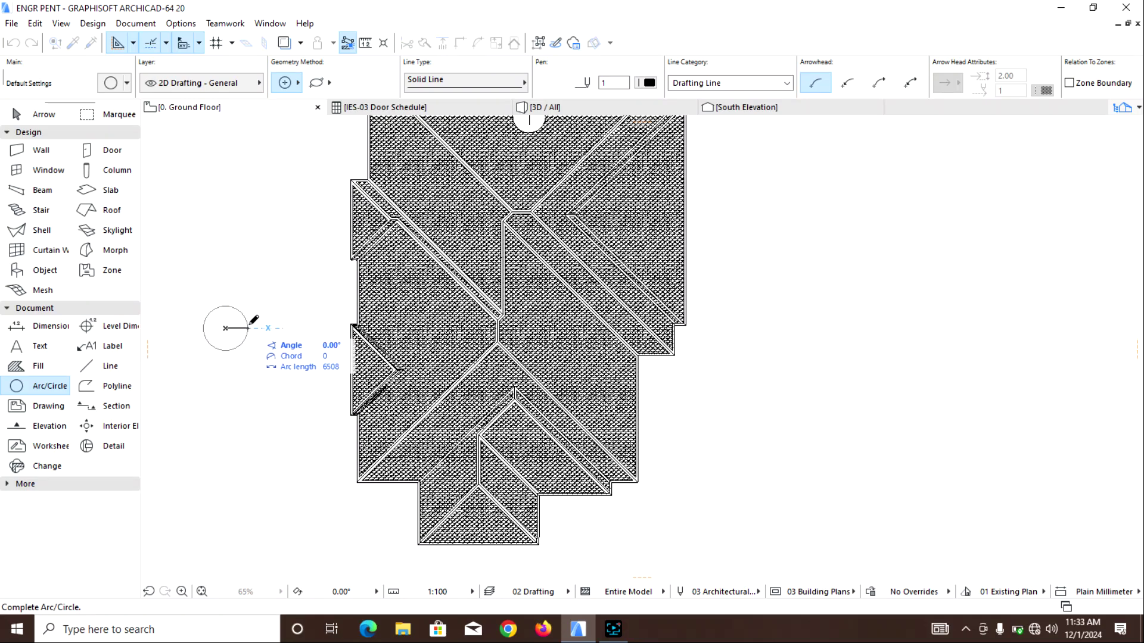
{"action": "left_click", "coordinate": [249, 328]}
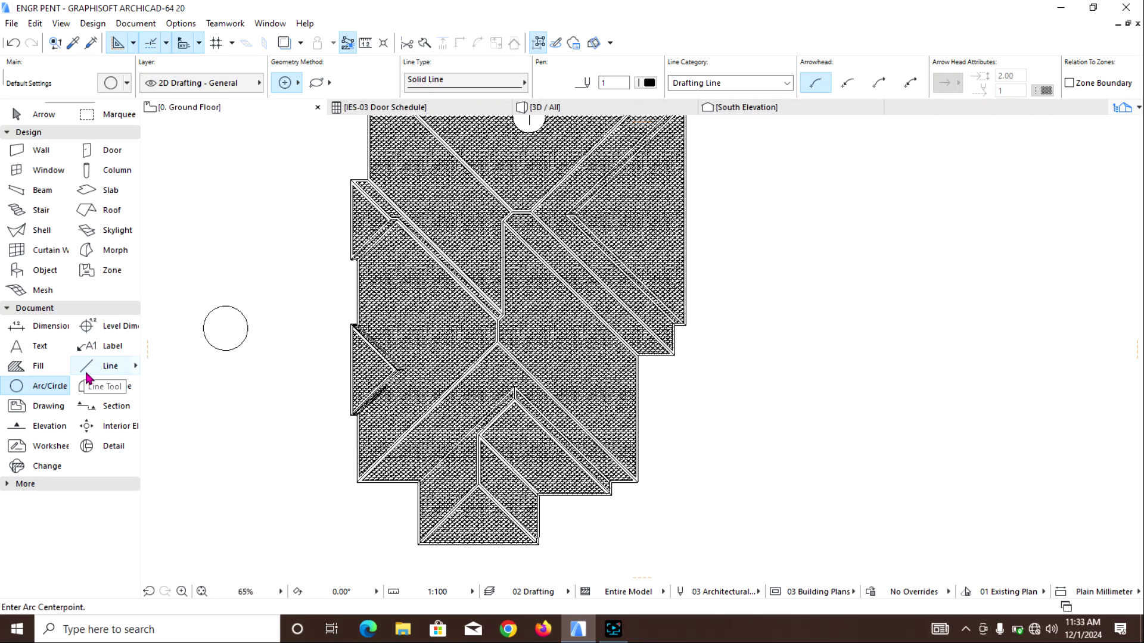
Draw a downward-pointing triangle of lines inside the circle, from a horizontal chord just above its centre to its lowest point
{"action": "left_click", "coordinate": [110, 366]}
{"action": "scroll", "coordinate": [170, 328], "scroll_direction": "up", "scroll_amount": 3}
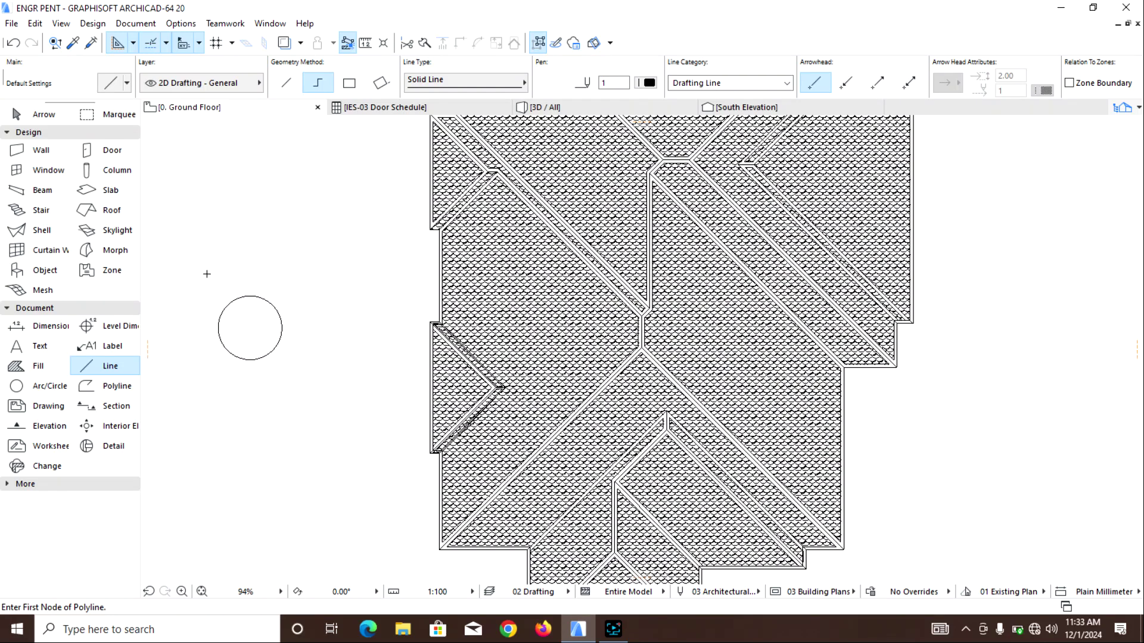
{"action": "left_click", "coordinate": [219, 321]}
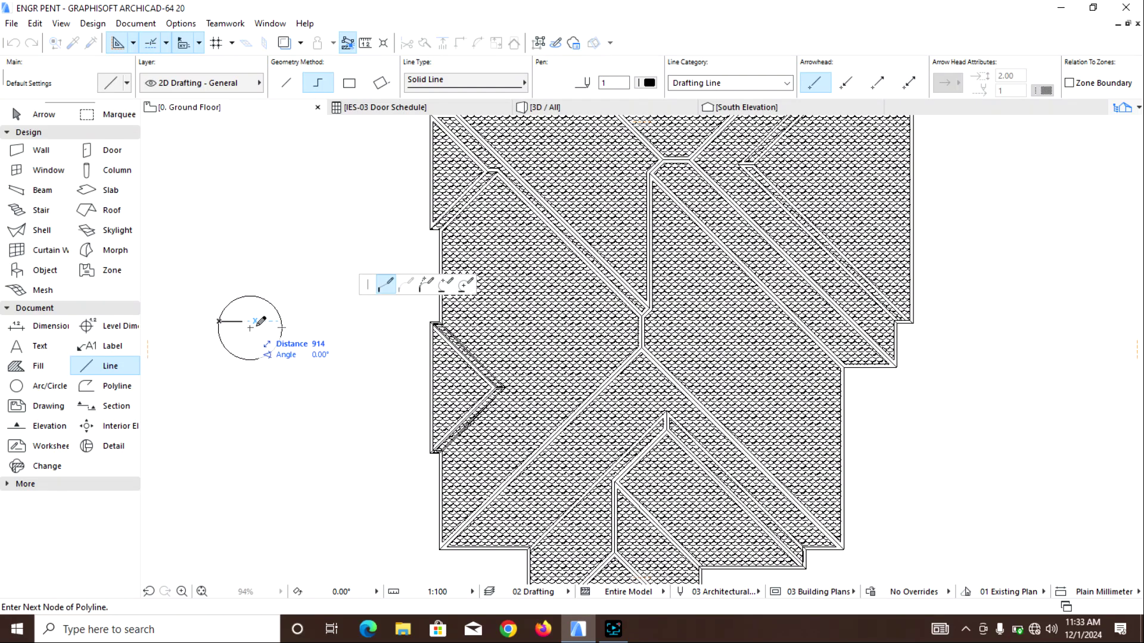
{"action": "left_click", "coordinate": [281, 321]}
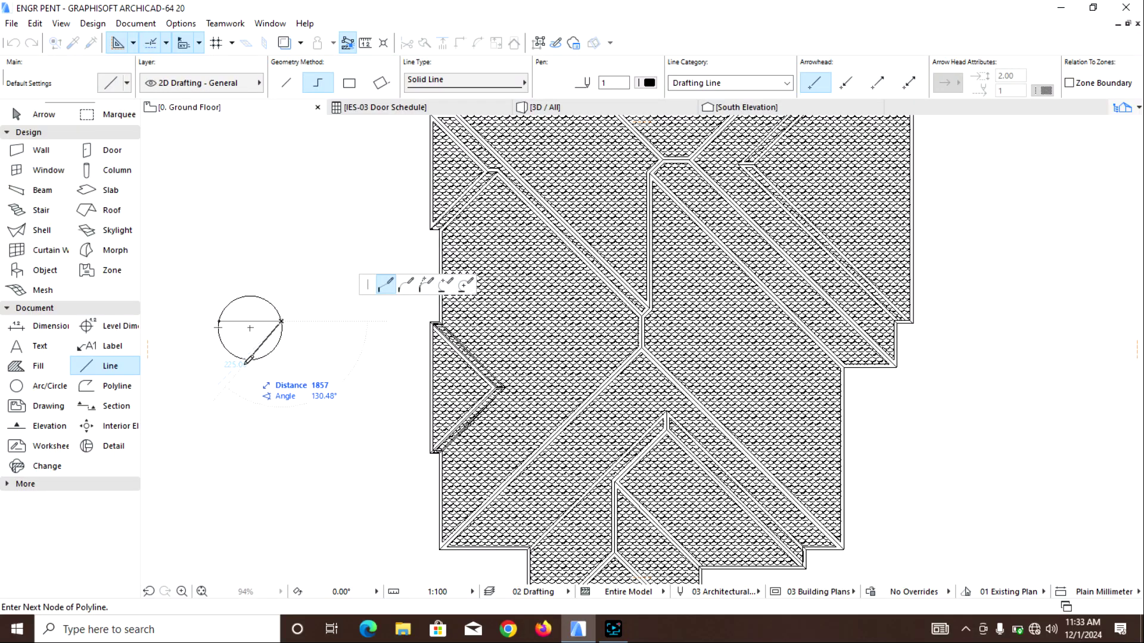
{"action": "left_click", "coordinate": [251, 359]}
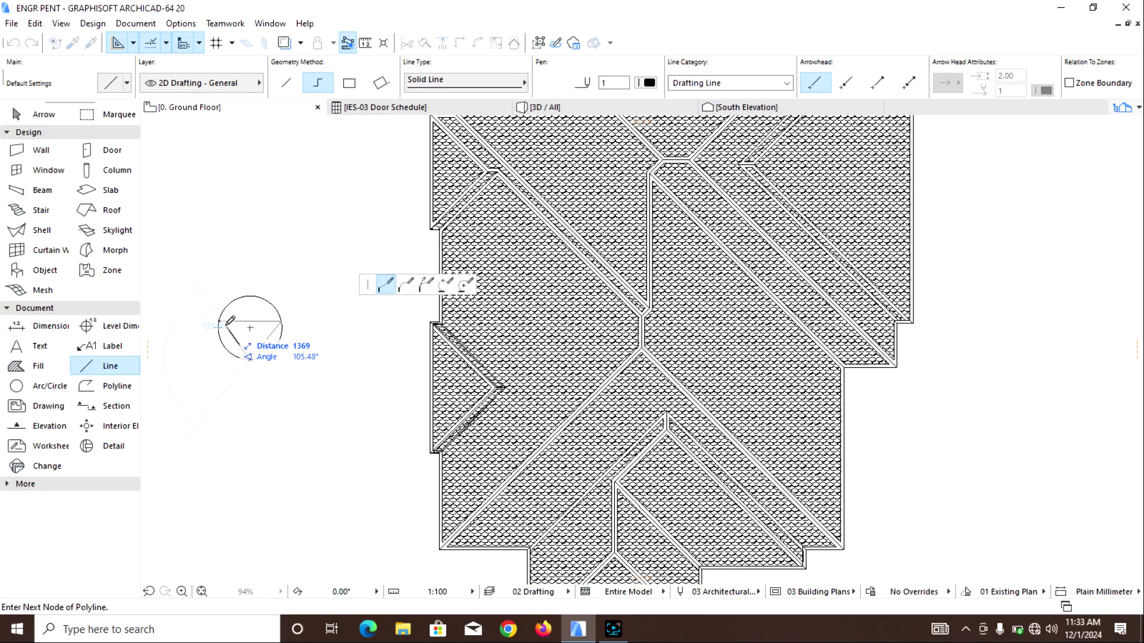
{"action": "left_click", "coordinate": [219, 322]}
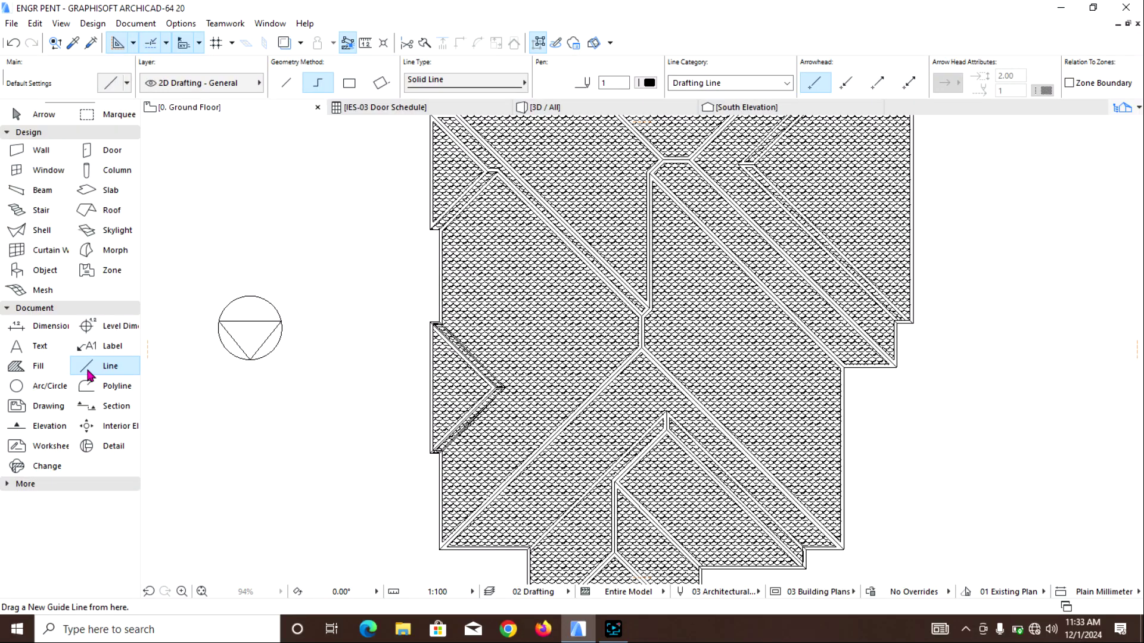
Fill the triangle inside the circle with the solid Foreground pattern, following its three corners
{"action": "left_click", "coordinate": [23, 366]}
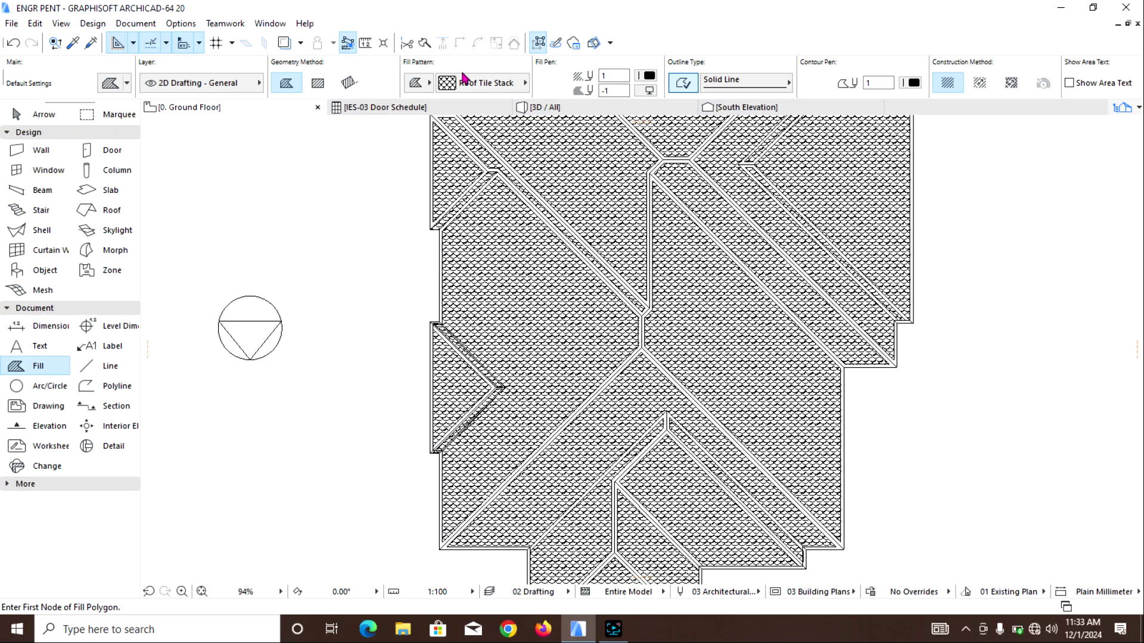
{"action": "left_click", "coordinate": [464, 78]}
{"action": "left_click", "coordinate": [543, 113]}
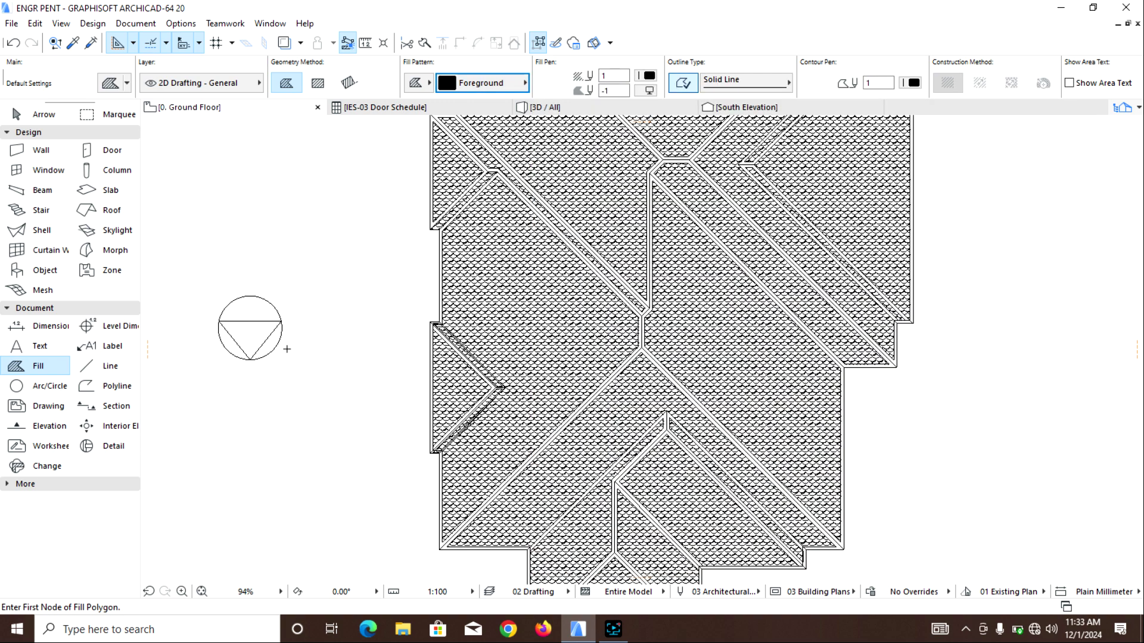
{"action": "scroll", "coordinate": [233, 338], "scroll_direction": "up", "scroll_amount": 3}
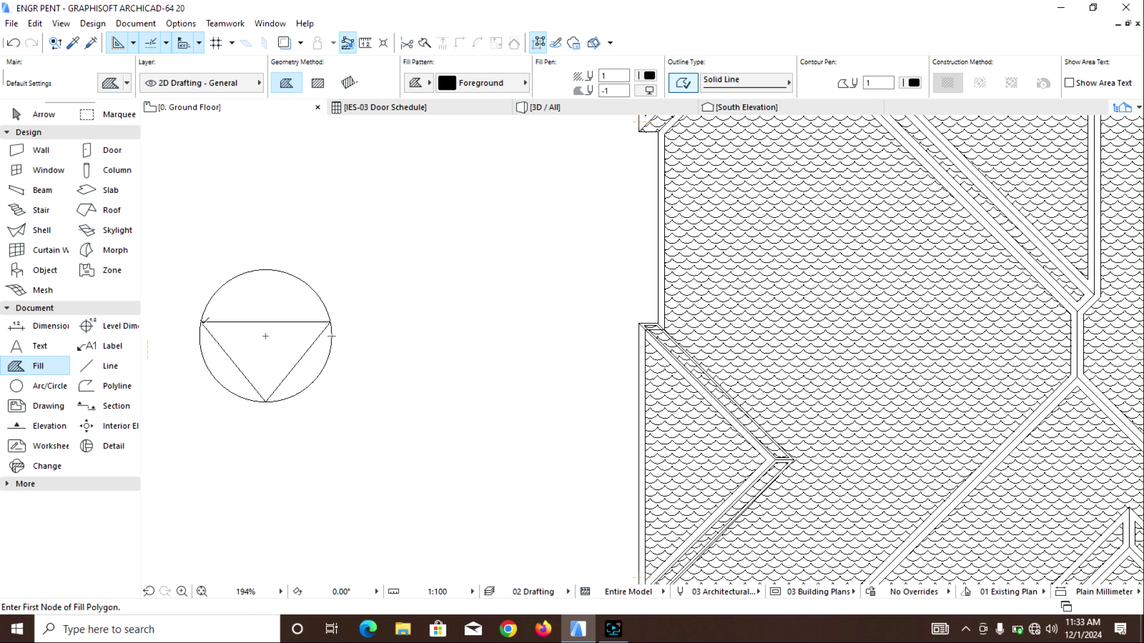
{"action": "left_click", "coordinate": [201, 322]}
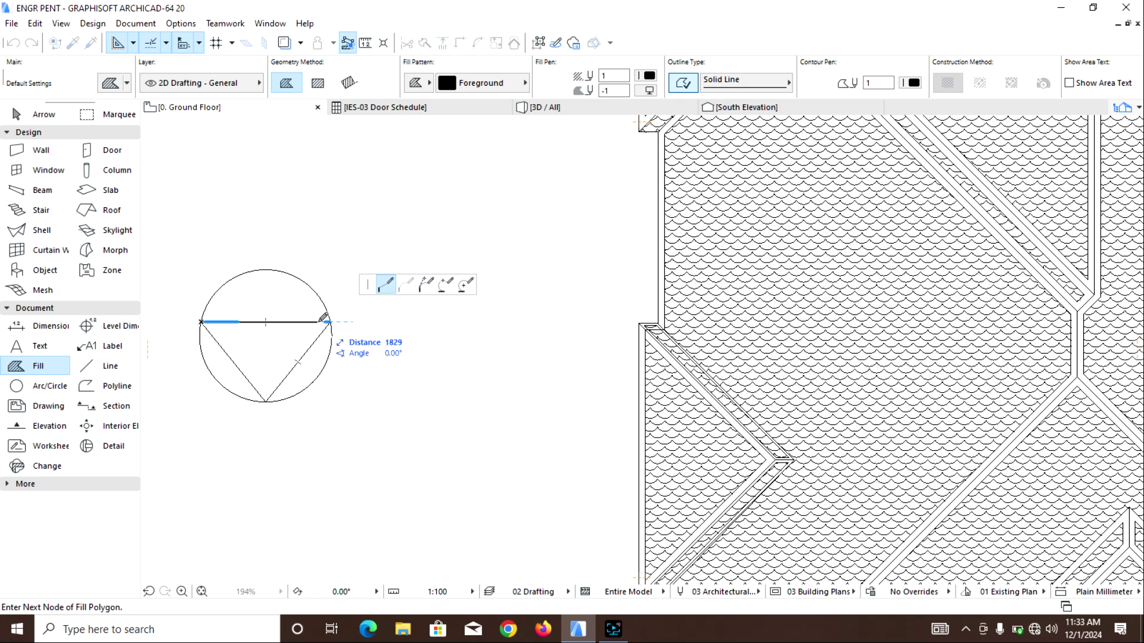
{"action": "left_click", "coordinate": [331, 322]}
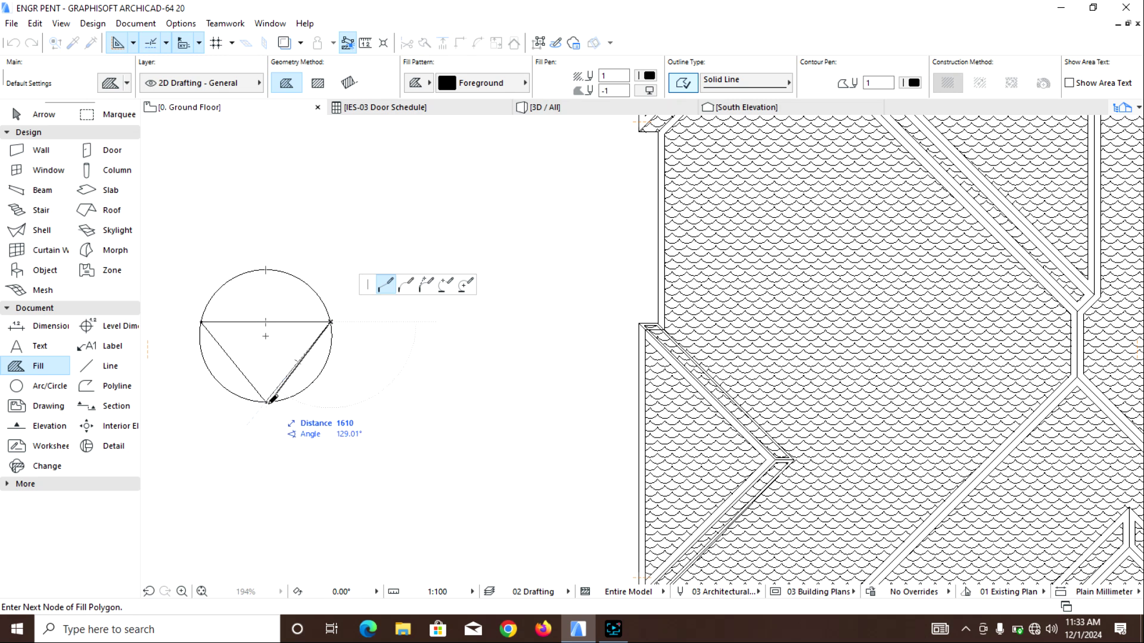
{"action": "left_click", "coordinate": [266, 401]}
{"action": "left_click", "coordinate": [202, 322]}
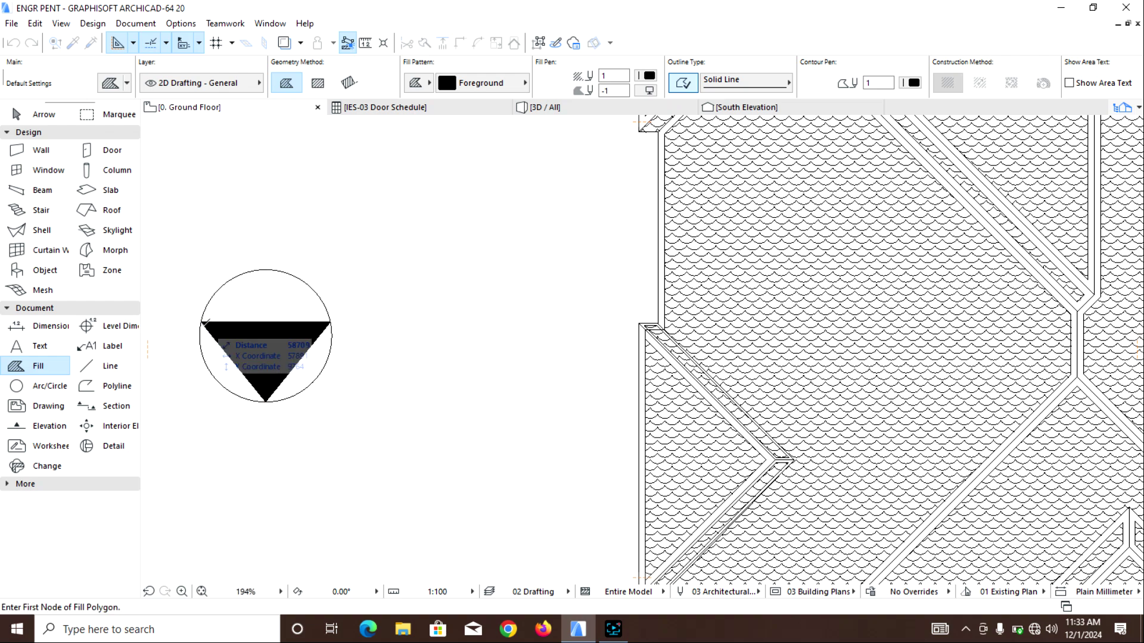
Select the whole circle-and-triangle symbol and move it onto the roof's left main slope, beside the lower-left gable
{"action": "scroll", "coordinate": [224, 335], "scroll_direction": "down", "scroll_amount": 5}
{"action": "middle_click_drag", "start_coordinate": [225, 335], "coordinate": [279, 335]}
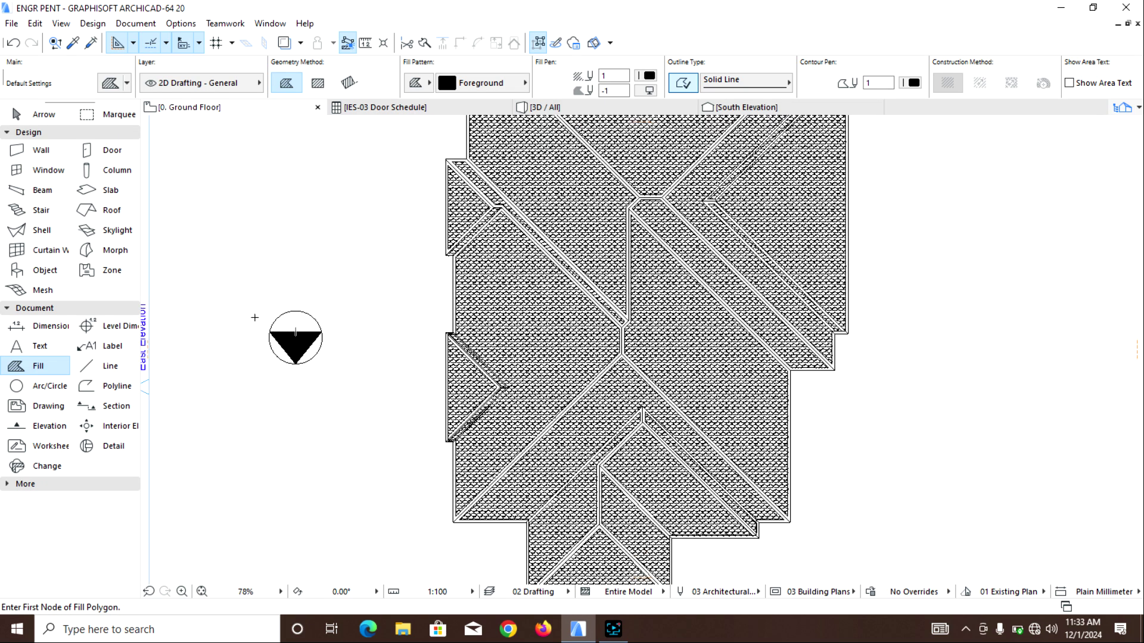
{"action": "key", "text": "Escape"}
{"action": "left_click", "coordinate": [252, 301]}
{"action": "left_click", "coordinate": [343, 394]}
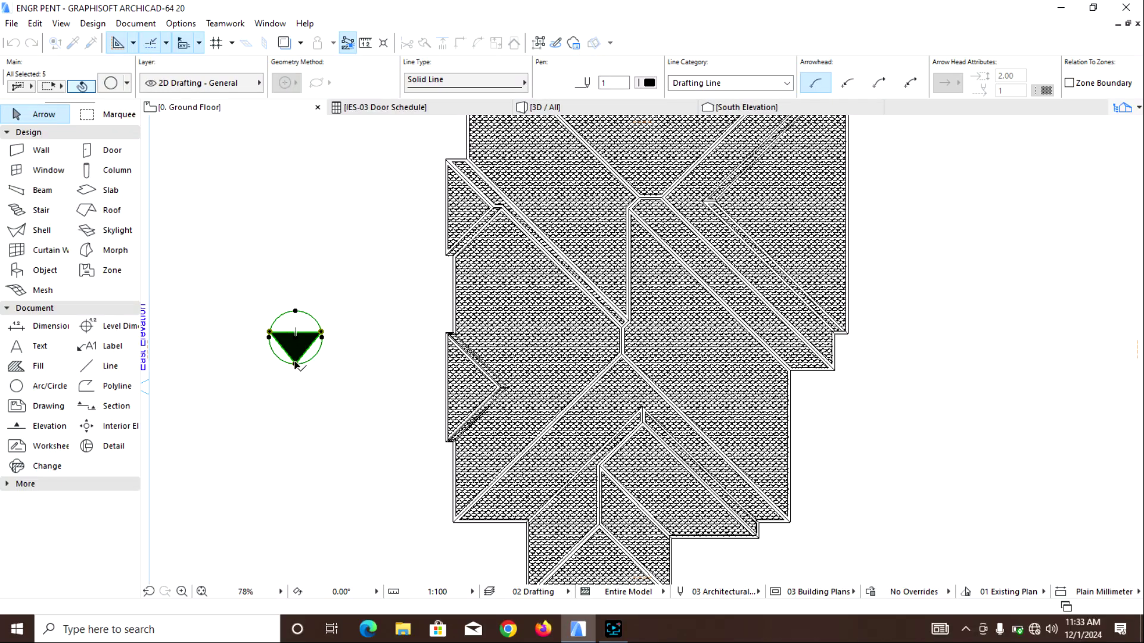
{"action": "left_click", "coordinate": [270, 331]}
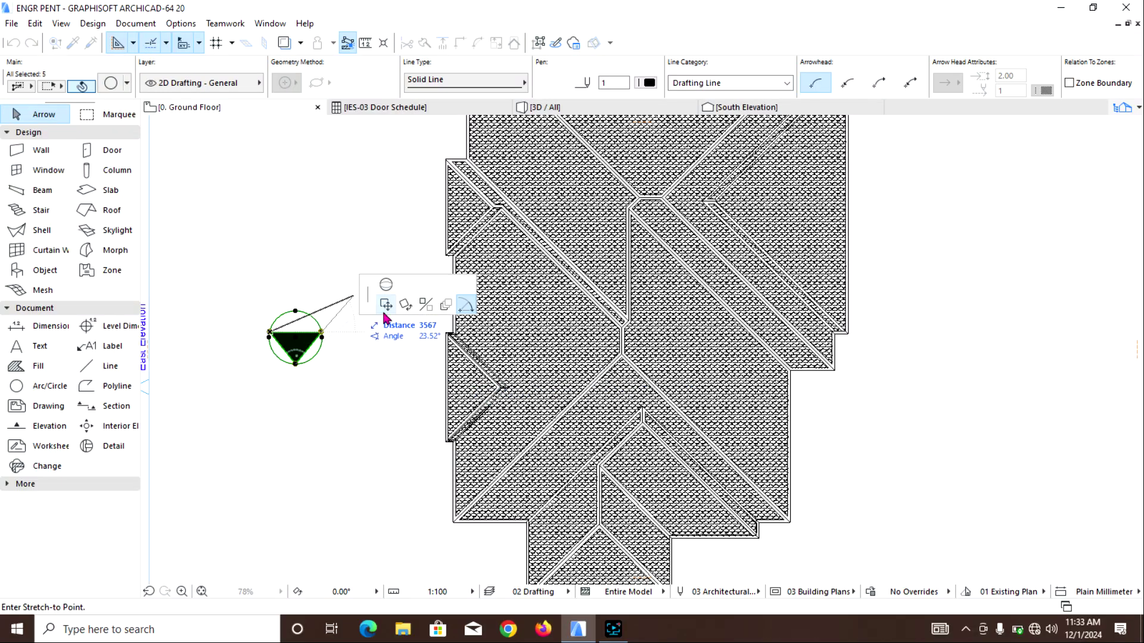
{"action": "left_click", "coordinate": [383, 312]}
{"action": "left_click", "coordinate": [556, 362]}
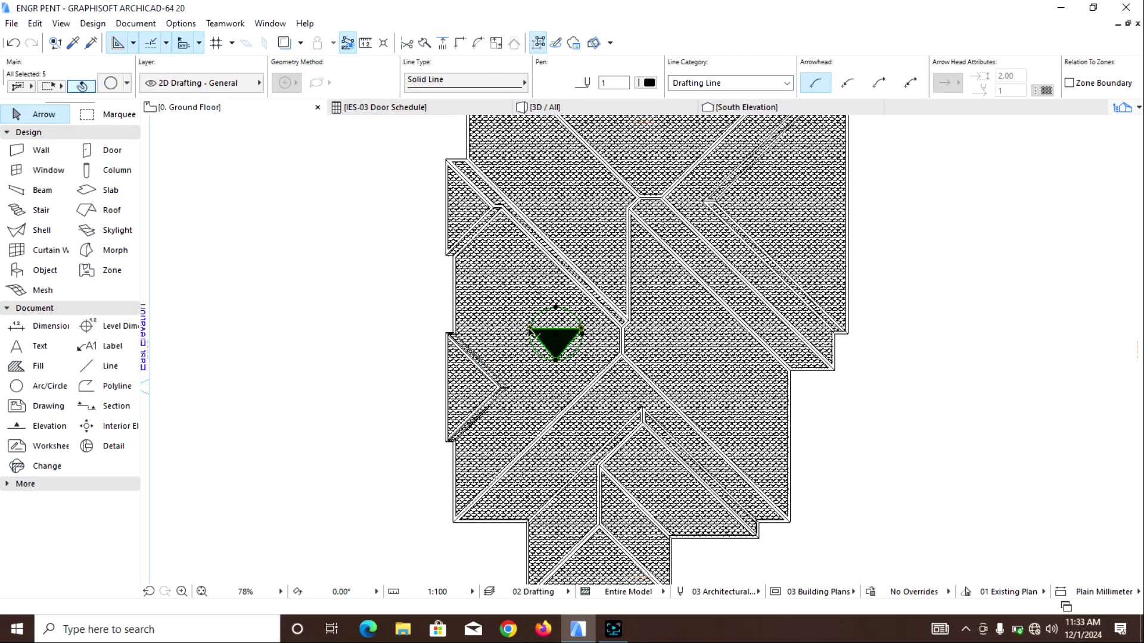
Rotate the symbol 90° clockwise about the triangle's left corner so that the triangle points left
{"action": "scroll", "coordinate": [530, 329], "scroll_direction": "up", "scroll_amount": 3}
{"action": "left_click", "coordinate": [530, 329]}
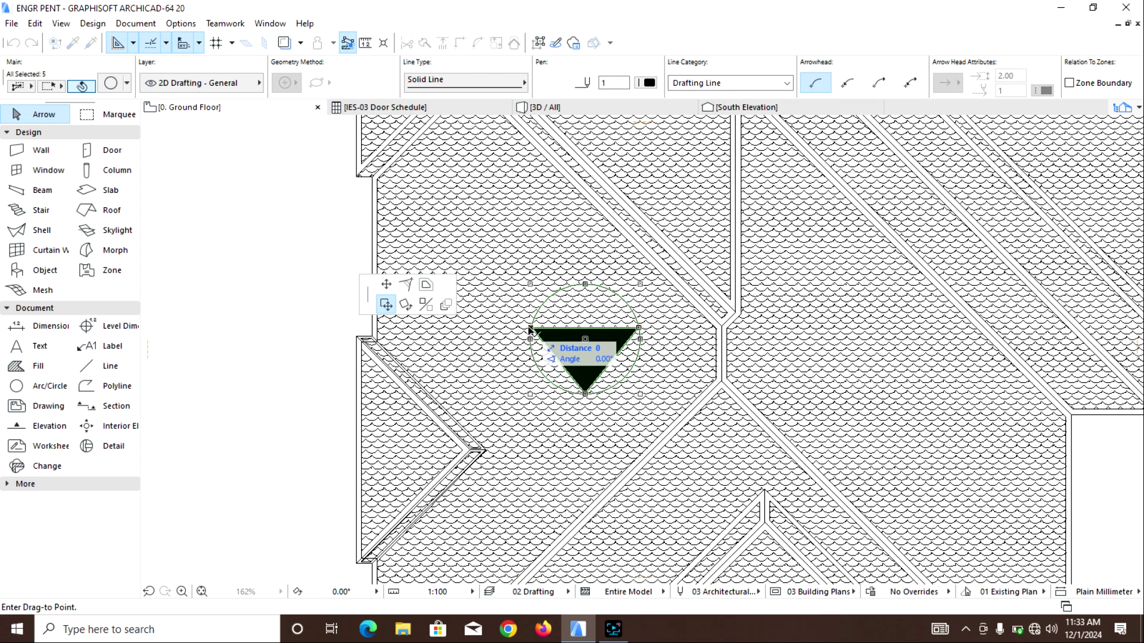
{"action": "left_click", "coordinate": [408, 305]}
{"action": "left_click", "coordinate": [530, 328]}
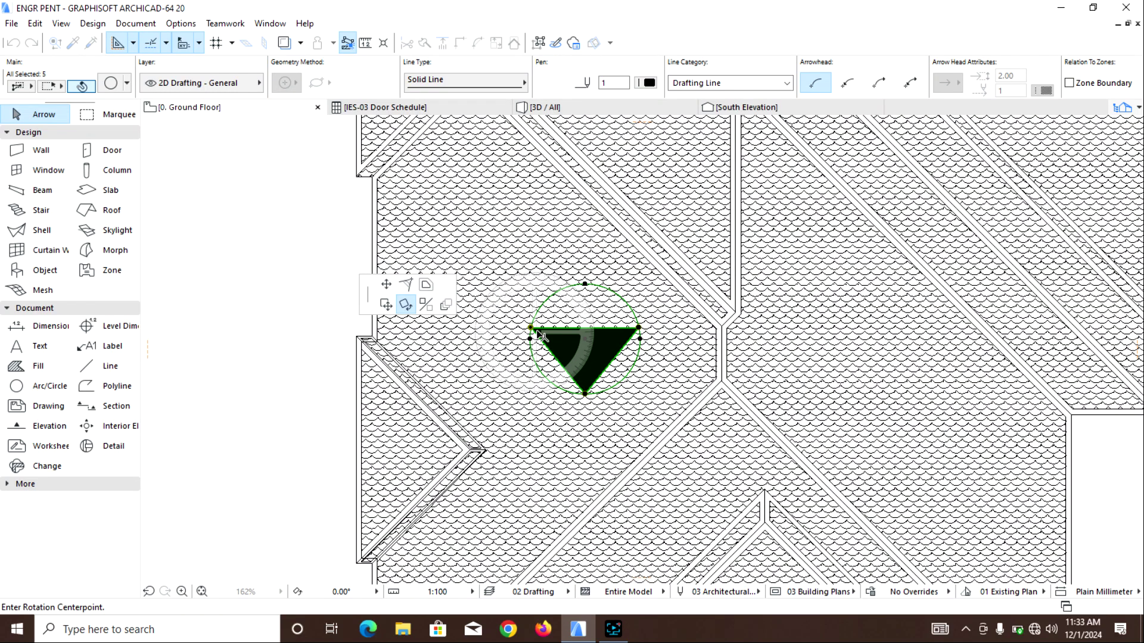
{"action": "left_click", "coordinate": [636, 330]}
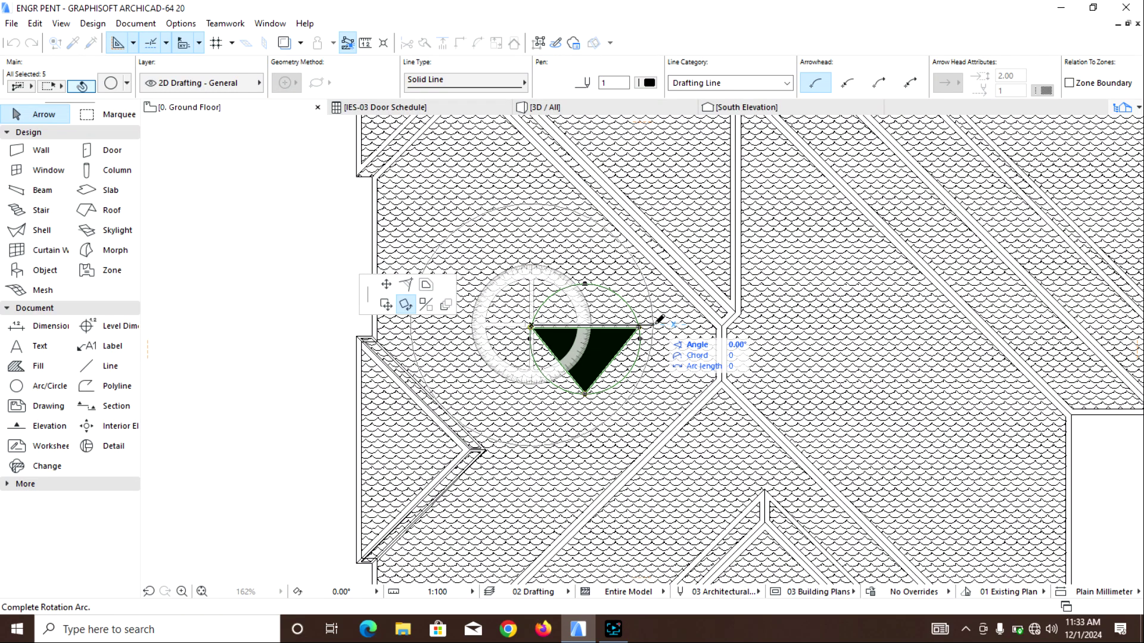
{"action": "left_click", "coordinate": [535, 392]}
{"action": "scroll", "coordinate": [536, 344], "scroll_direction": "down", "scroll_amount": 4}
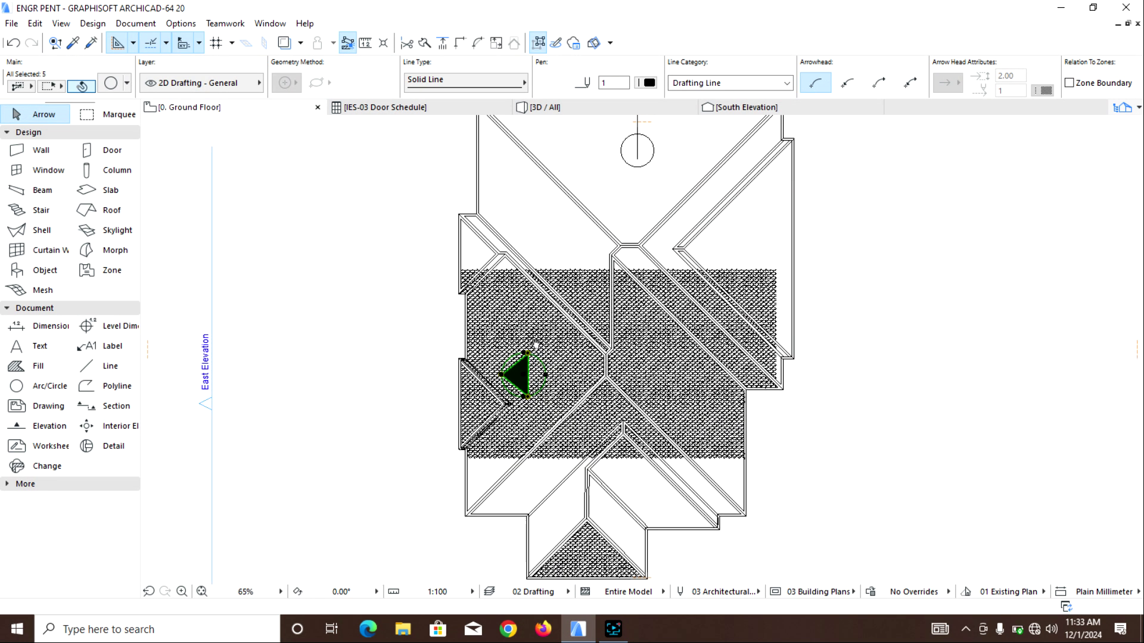
Move the rotated symbol straight up the left roof slope by about its own diameter, and delete it
{"action": "middle_click_drag", "start_coordinate": [536, 344], "coordinate": [546, 291]}
{"action": "scroll", "coordinate": [536, 316], "scroll_direction": "up", "scroll_amount": 4}
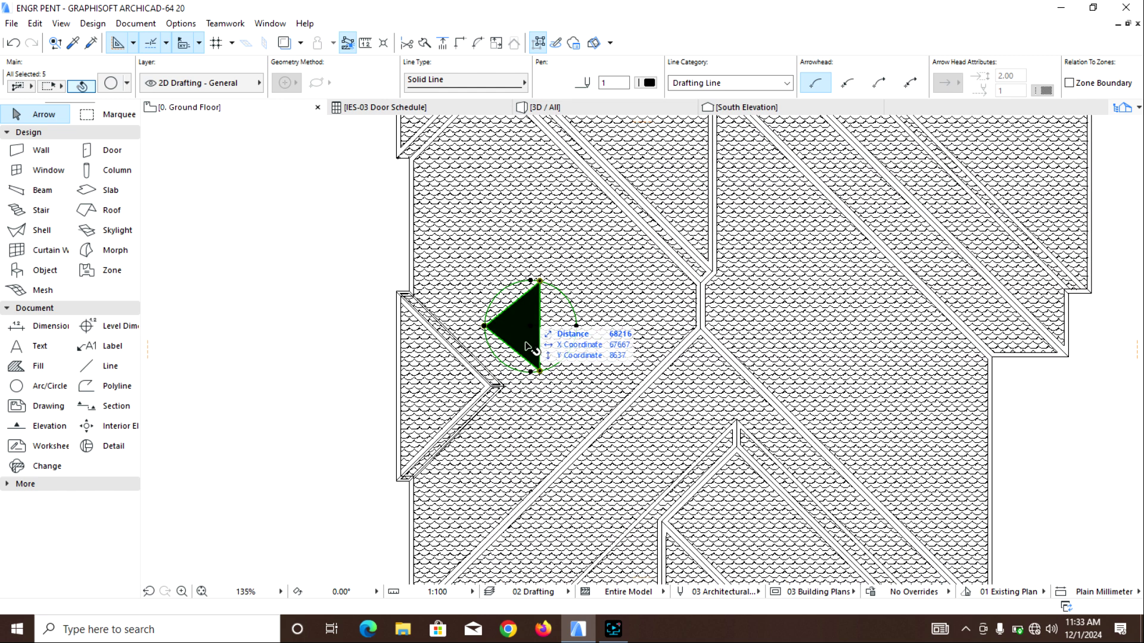
{"action": "key", "text": "ctrl+e"}
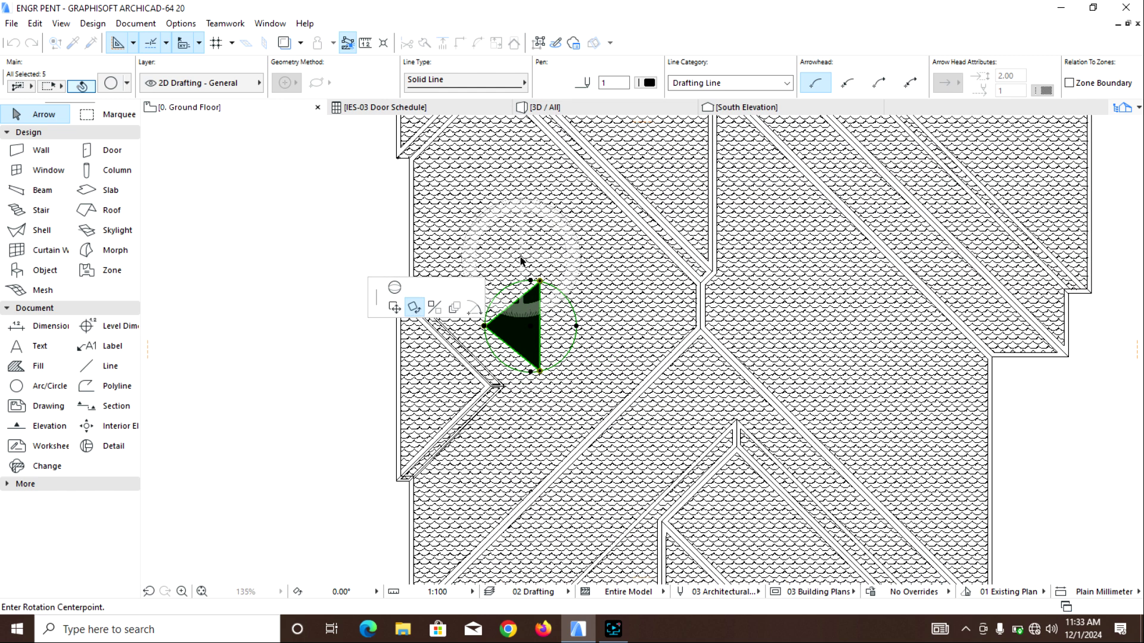
{"action": "left_click", "coordinate": [386, 306]}
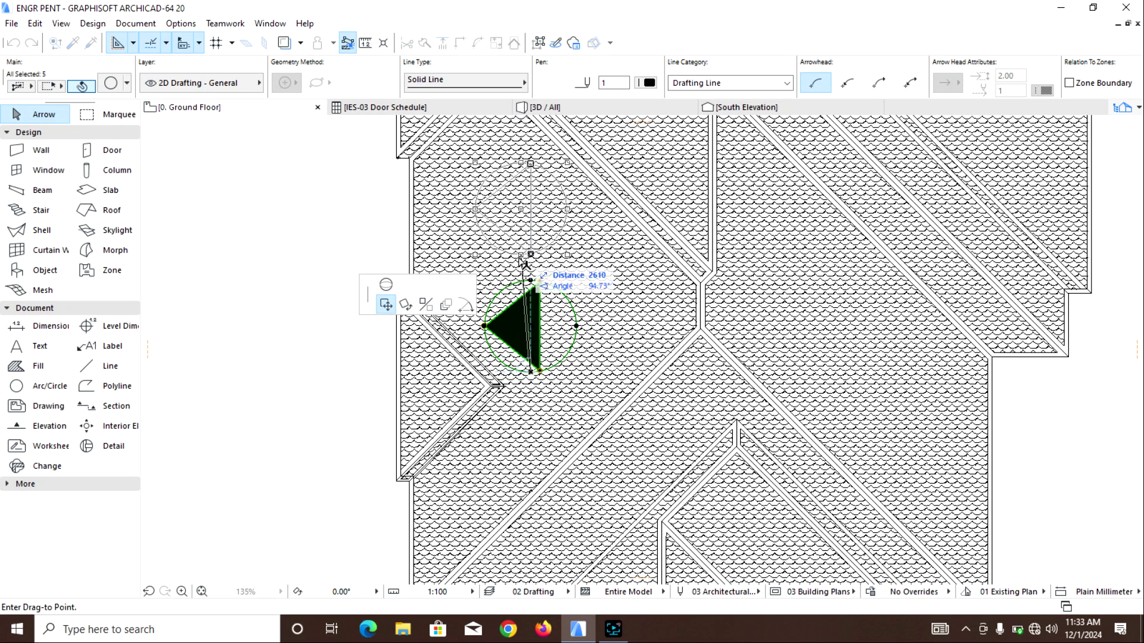
{"action": "left_click", "coordinate": [527, 282]}
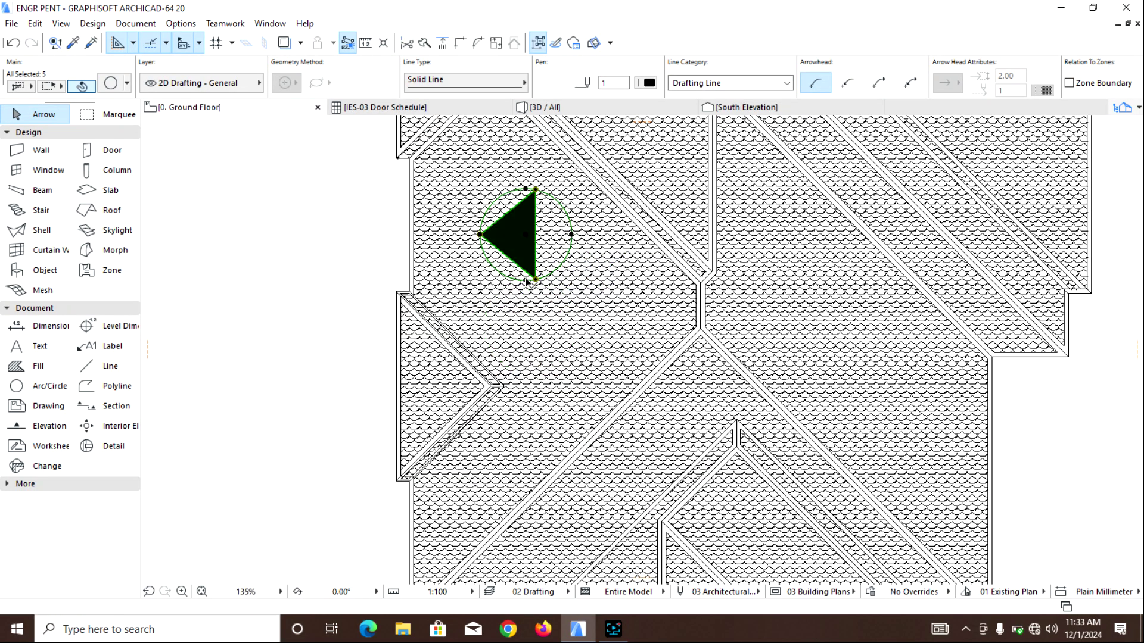
{"action": "key", "text": "Delete"}
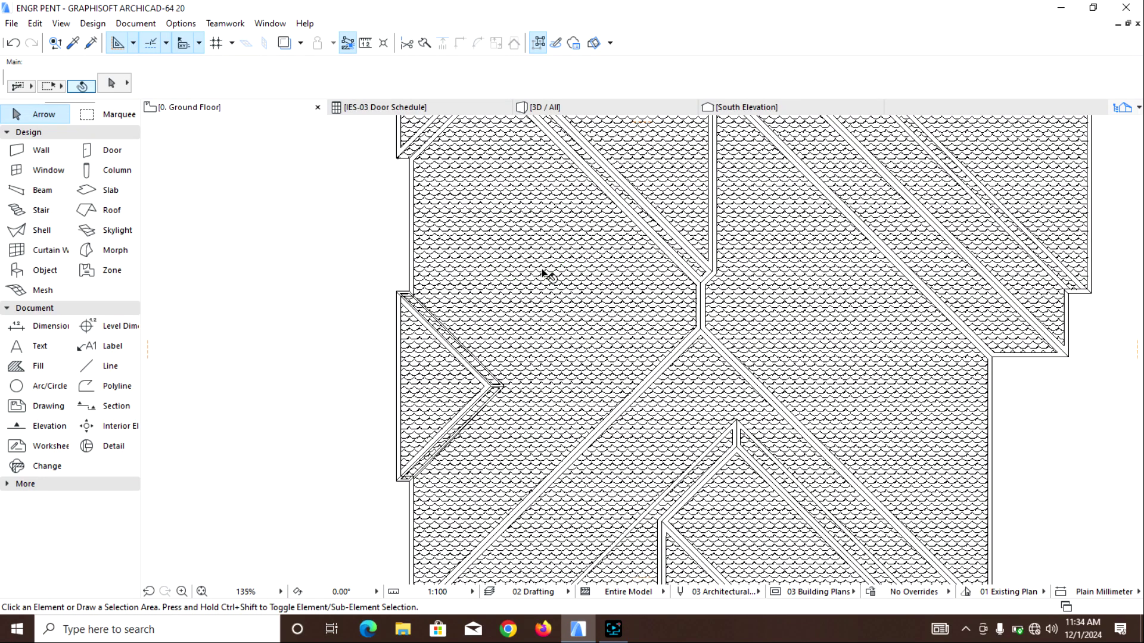
{"action": "scroll", "coordinate": [544, 273], "scroll_direction": "down", "scroll_amount": 4}
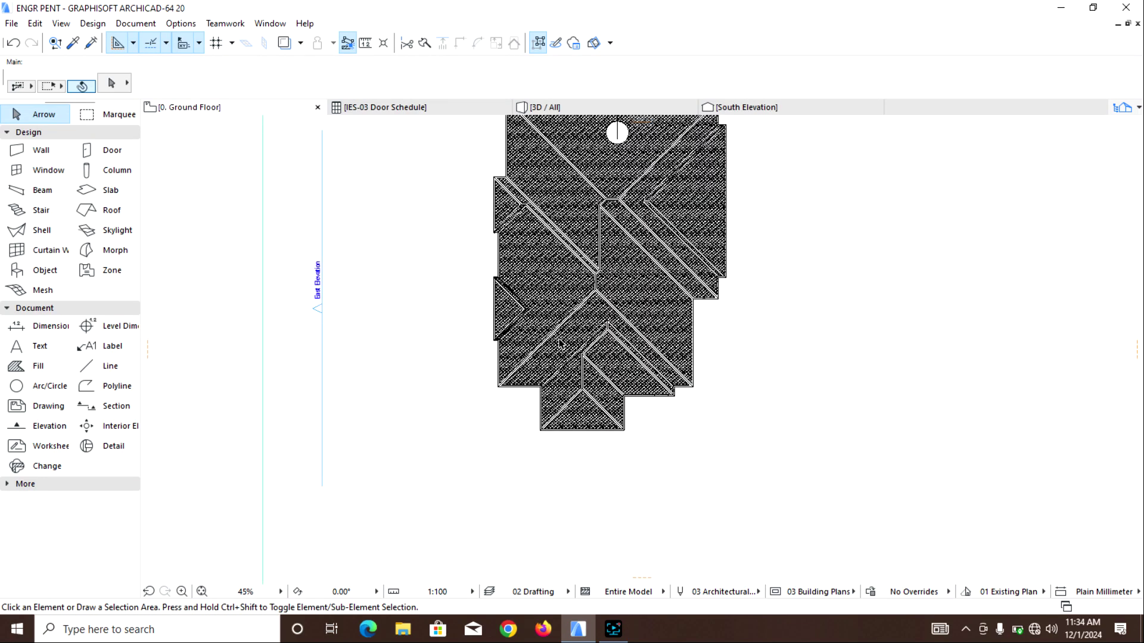
{"action": "scroll", "coordinate": [560, 343], "scroll_direction": "down", "scroll_amount": 1}
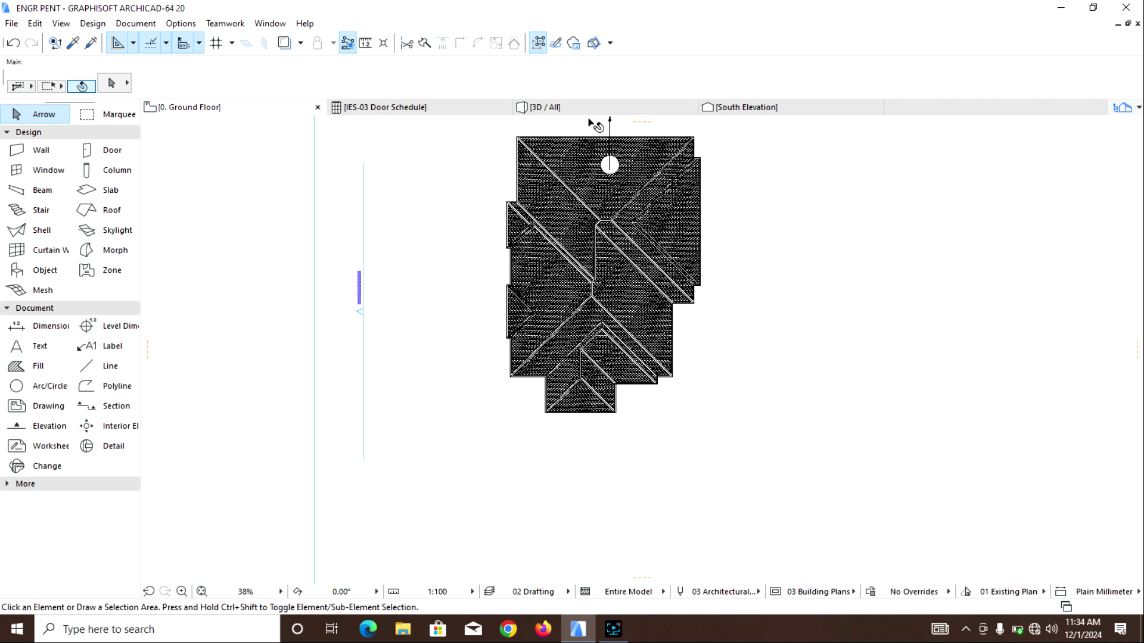
{"action": "middle_click_drag", "start_coordinate": [566, 180], "coordinate": [560, 213]}
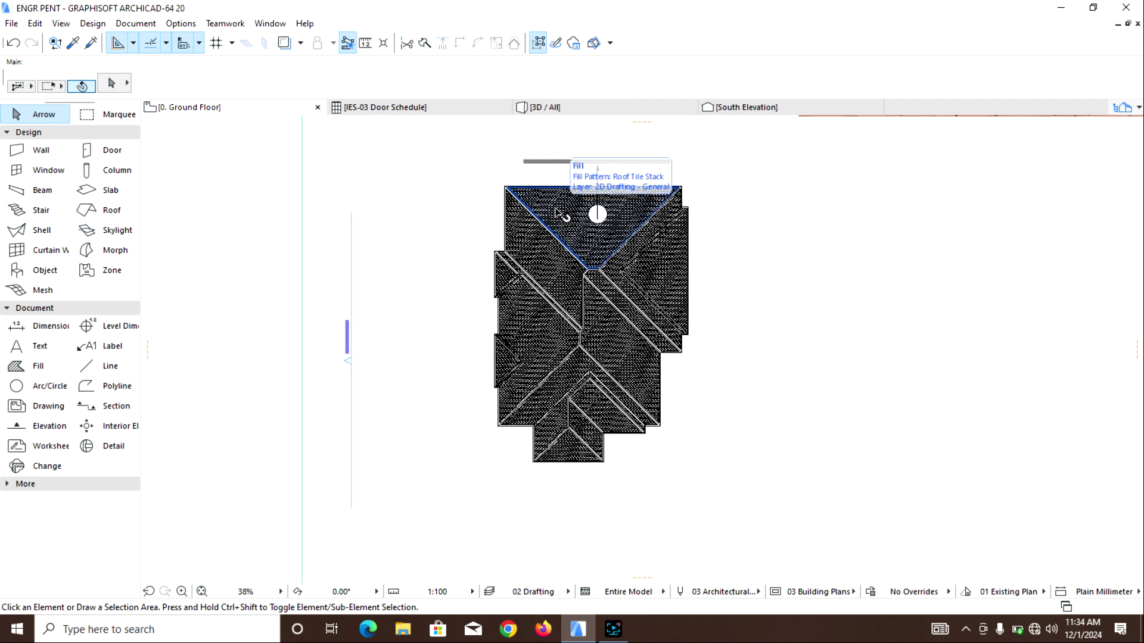
{"action": "scroll", "coordinate": [558, 212], "scroll_direction": "up", "scroll_amount": 4}
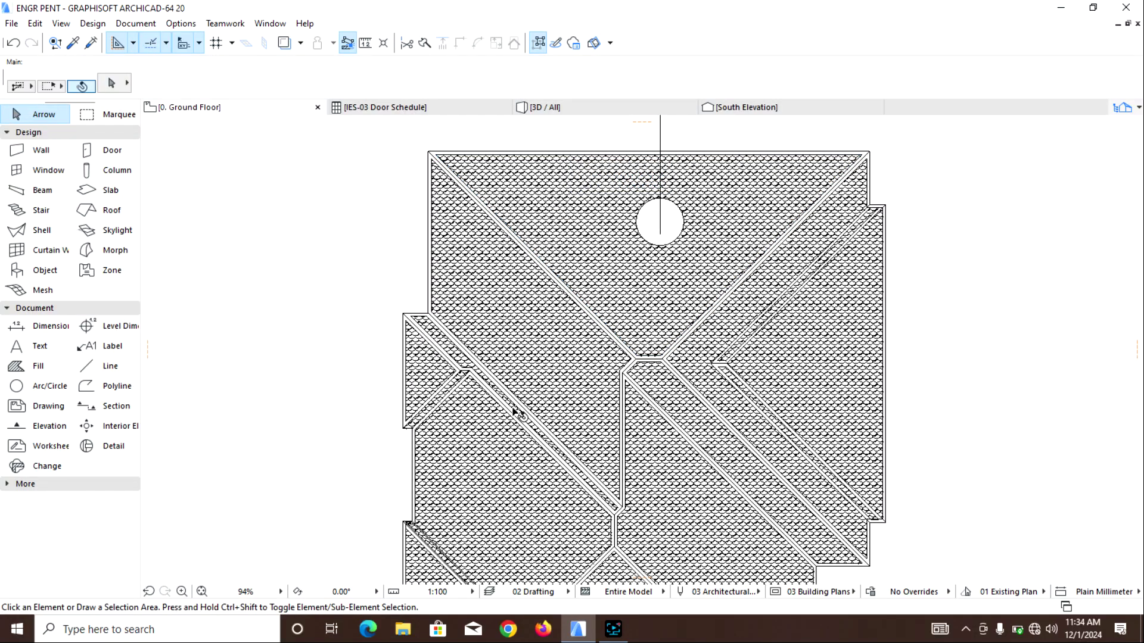
{"action": "mouse_move", "coordinate": [613, 630]}
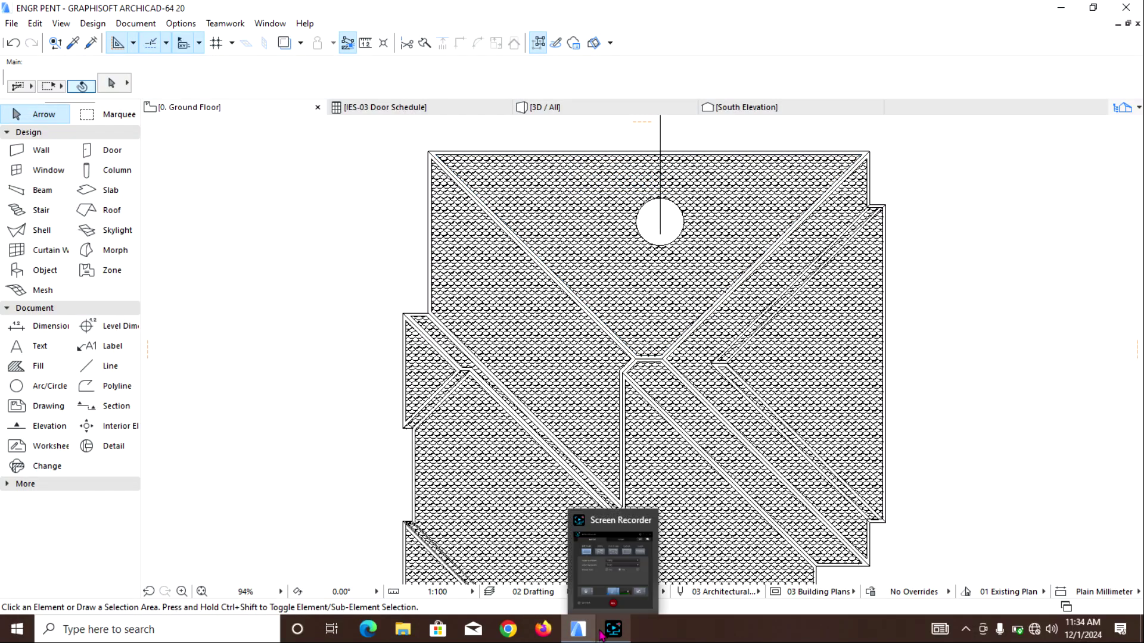
{"action": "left_click", "coordinate": [612, 596]}
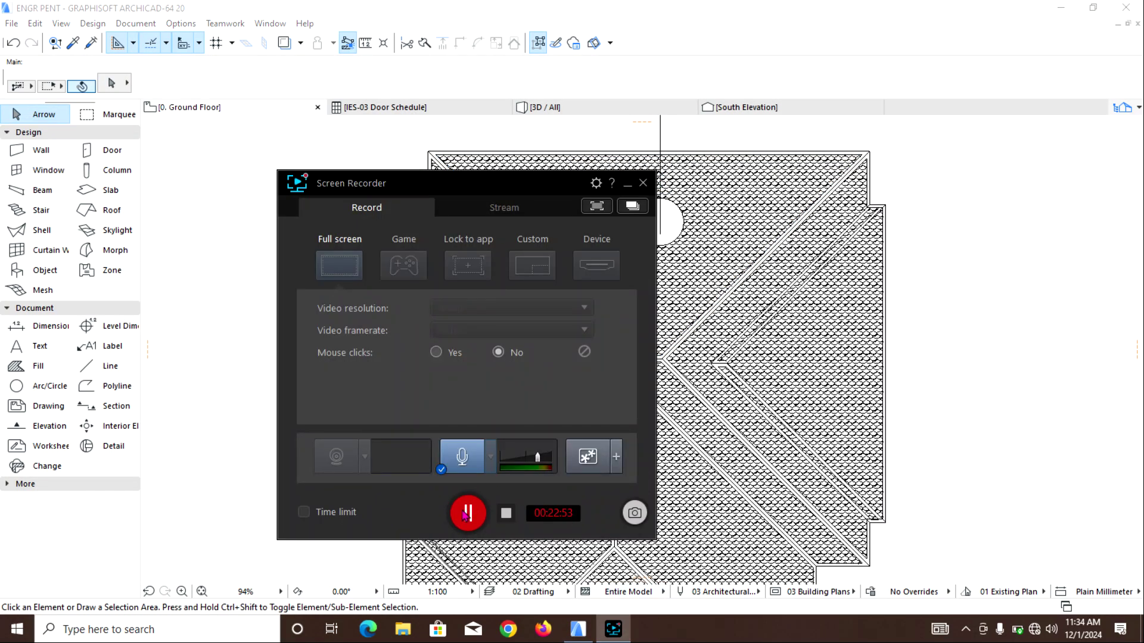